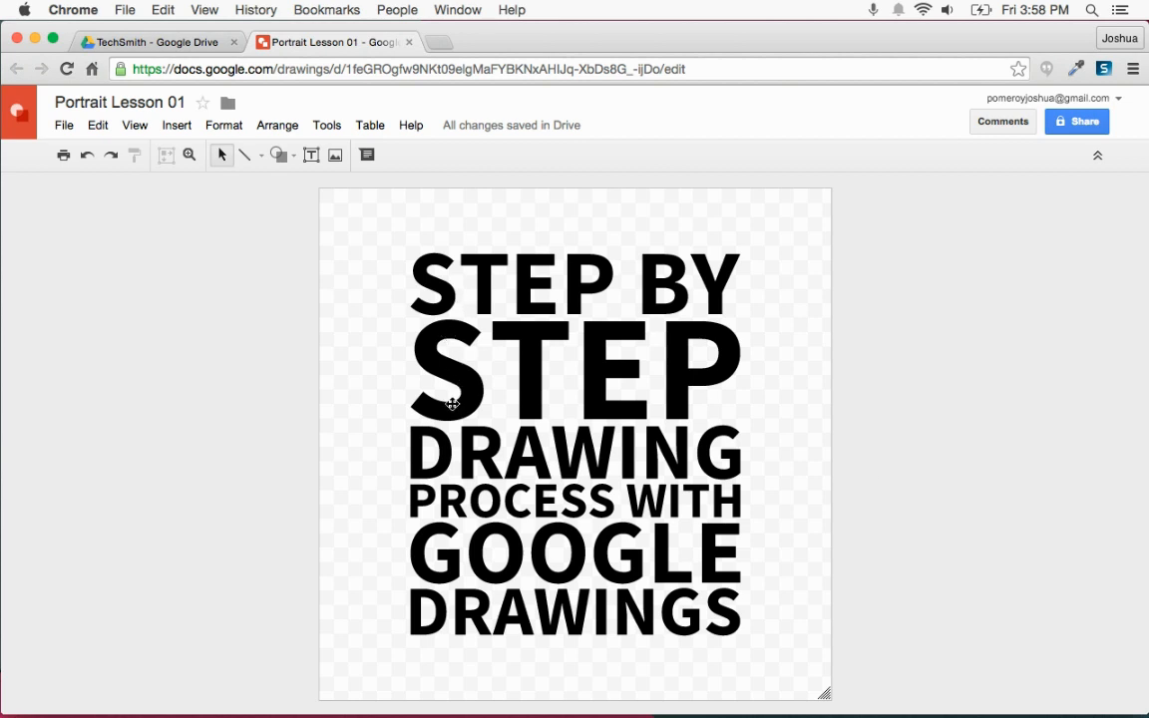
# Move the large title text off the right side of the canvas to clear the drawing area
pyautogui.moveTo(603, 396); pyautogui.dragTo(1041, 405)
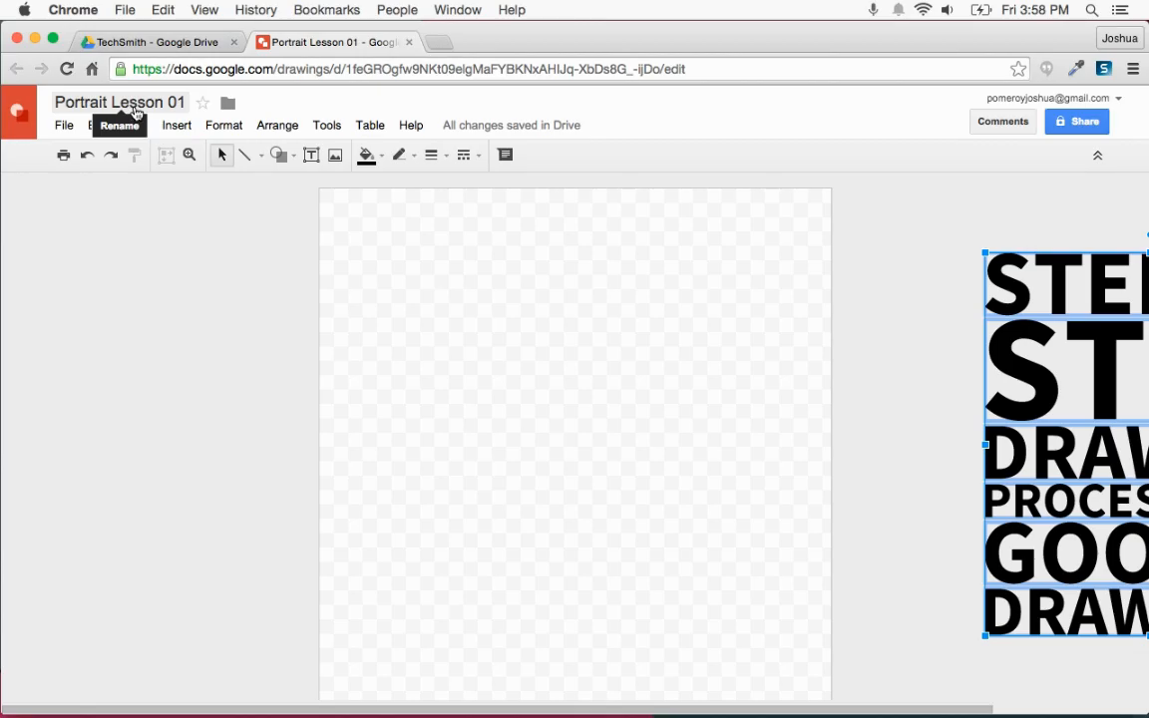
# Check the drawing's custom page size in the page setup and leave it without making changes
pyautogui.click(64, 127)
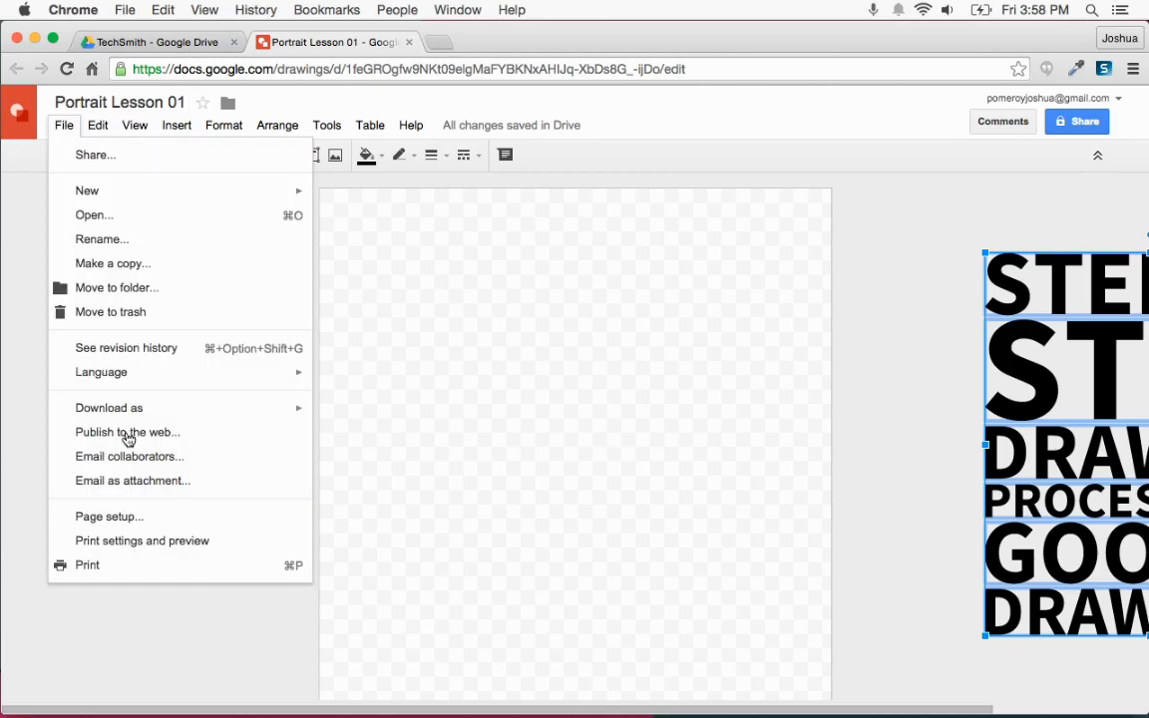
pyautogui.click(122, 516)
pyautogui.click(587, 417)
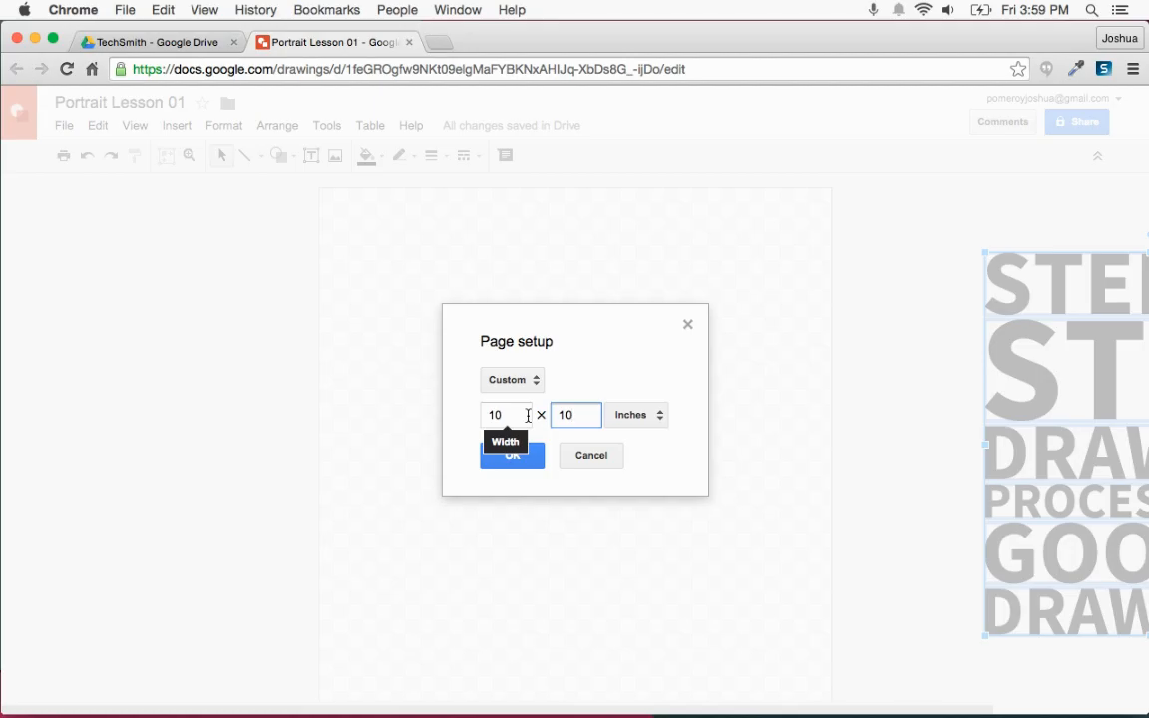
pyautogui.click(605, 462)
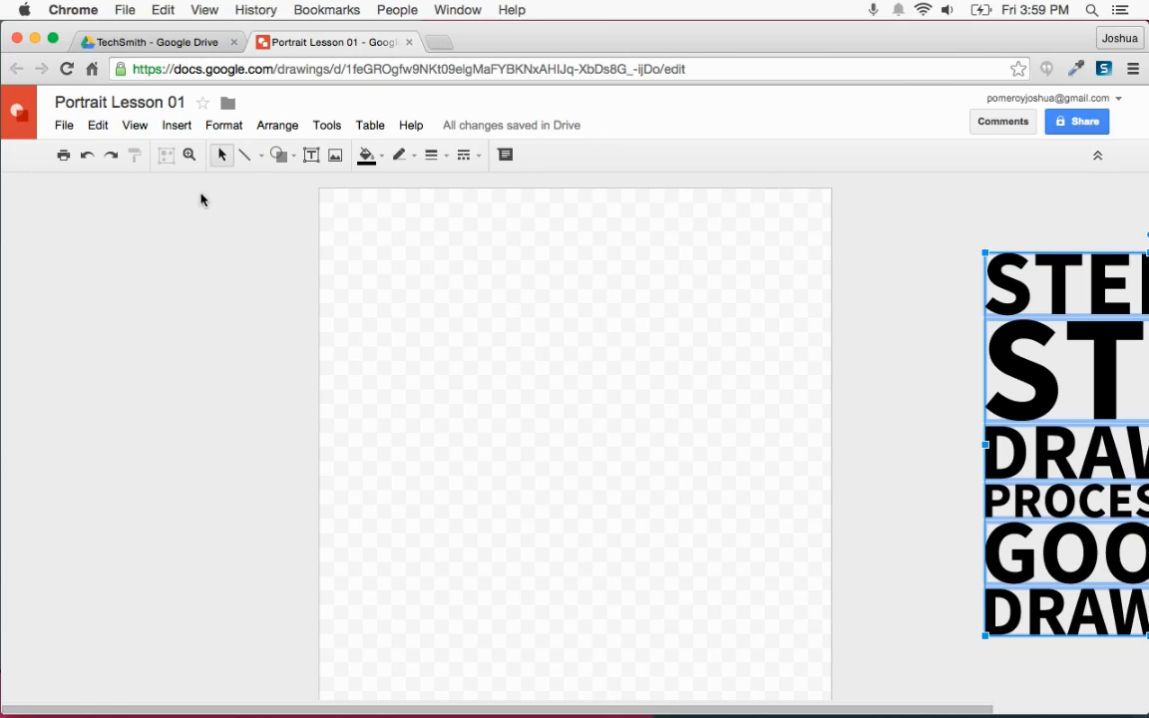
# Search Google images for "justin timberlake" while inserting an image into the drawing
pyautogui.click(173, 127)
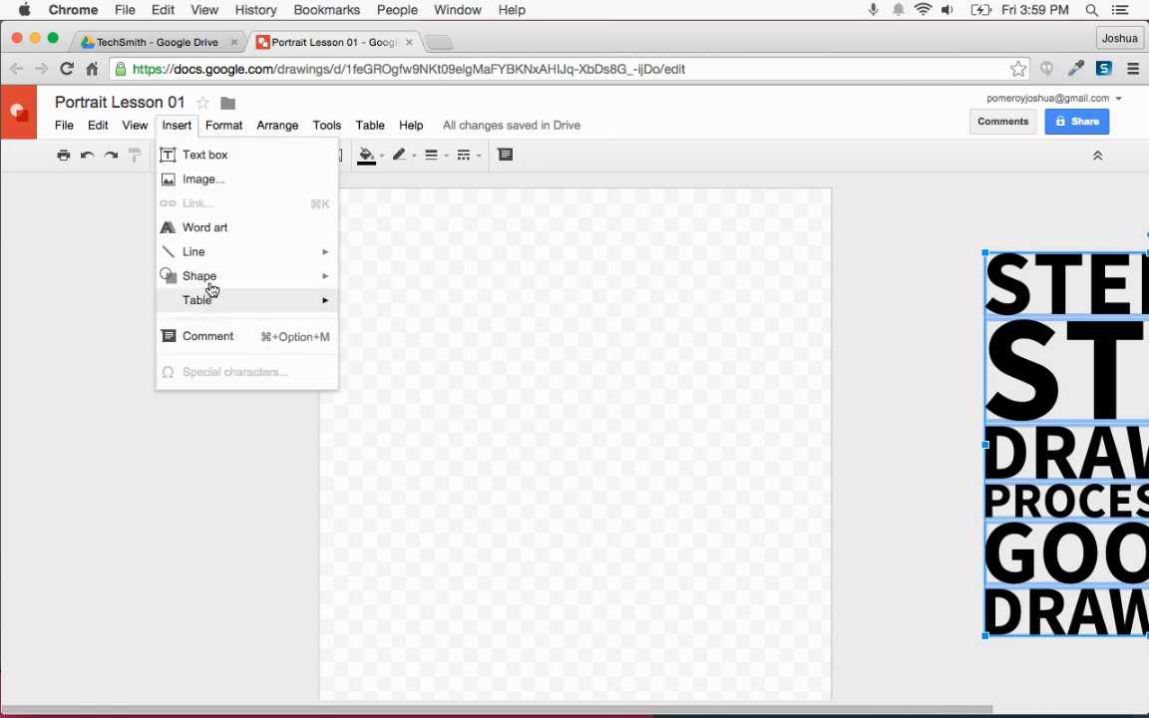
pyautogui.click(200, 180)
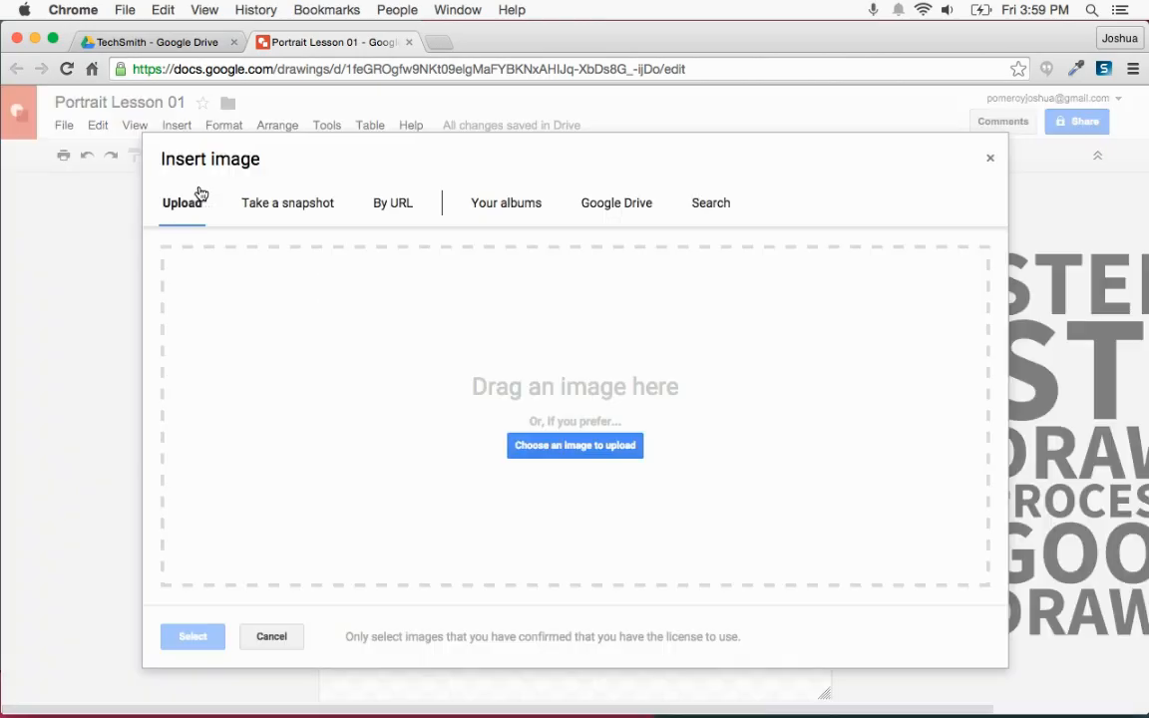
pyautogui.click(714, 204)
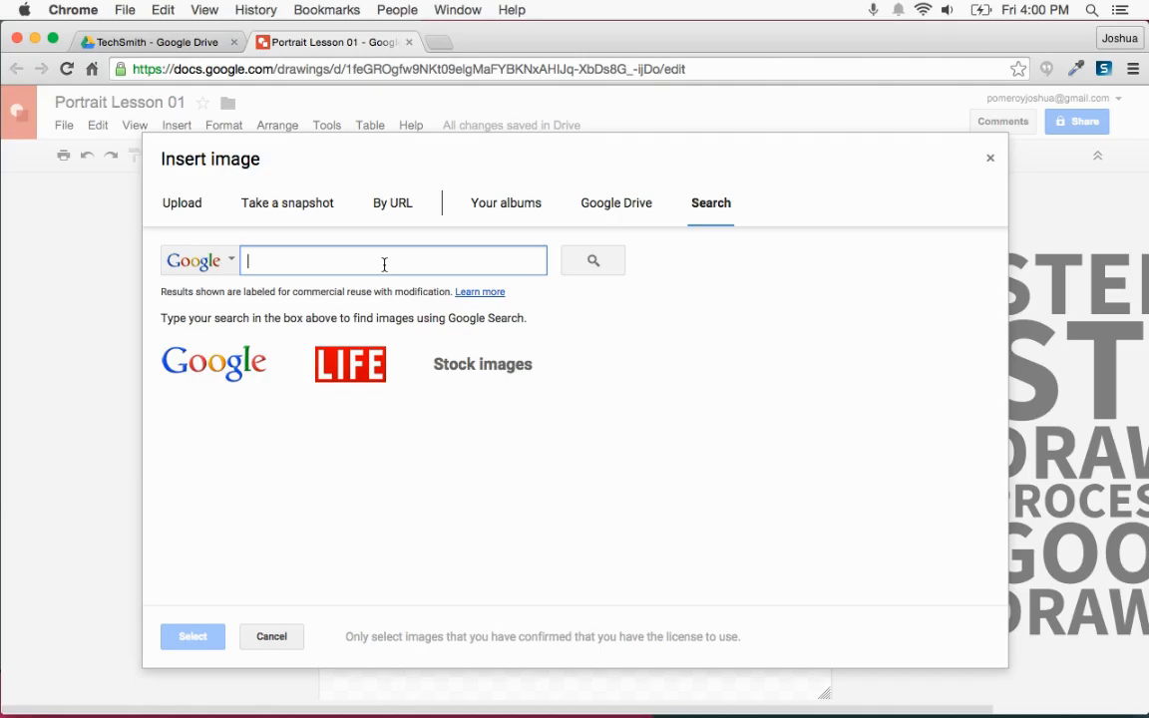
pyautogui.write('justin ')
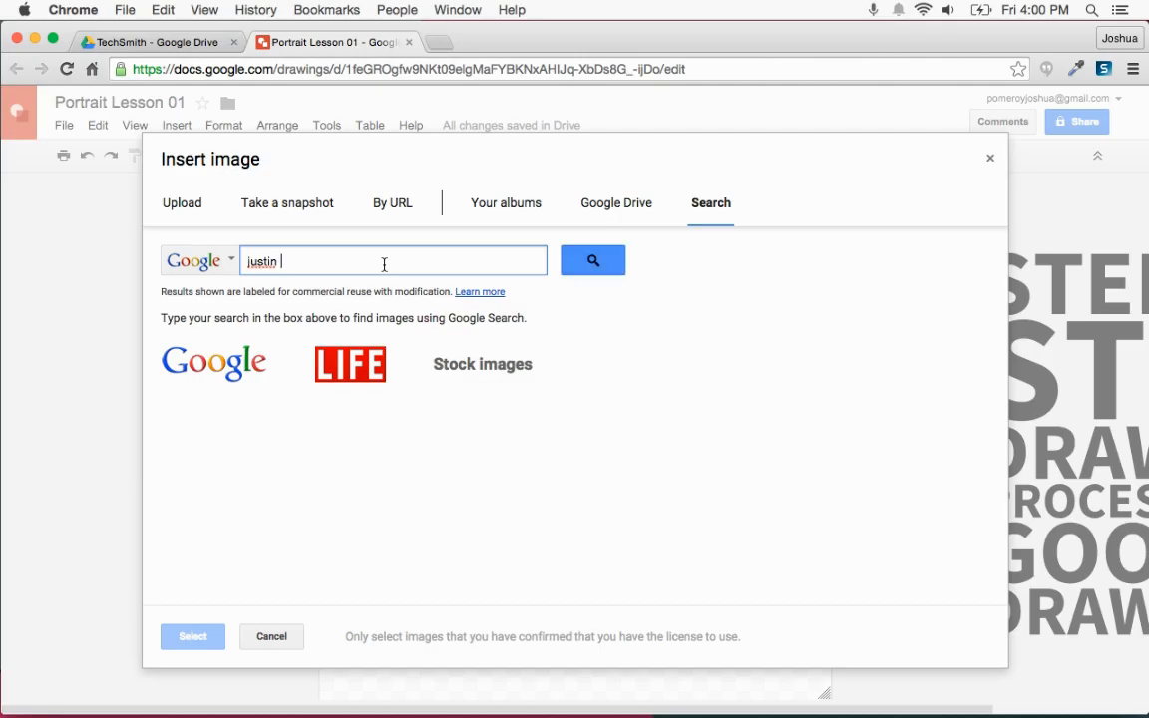
pyautogui.write('i')
pyautogui.write('im')
pyautogui.press('BackSpace')
pyautogui.press('BackSpace')
pyautogui.press('BackSpace')
pyautogui.write('timberlake')
pyautogui.press('Return')
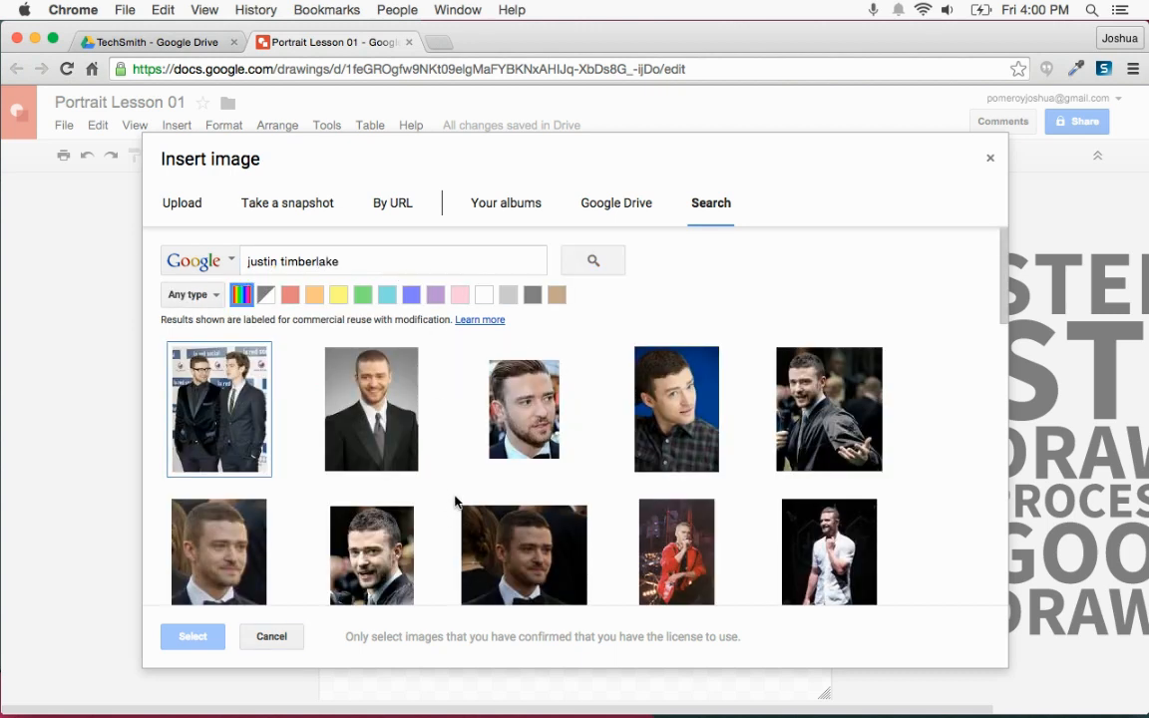
# Insert the bow-tie headshot Justin_Timberlake_2011_AA_-_Cropped.jpg from the image results into the drawing
pyautogui.scroll(-1, 439, 436)
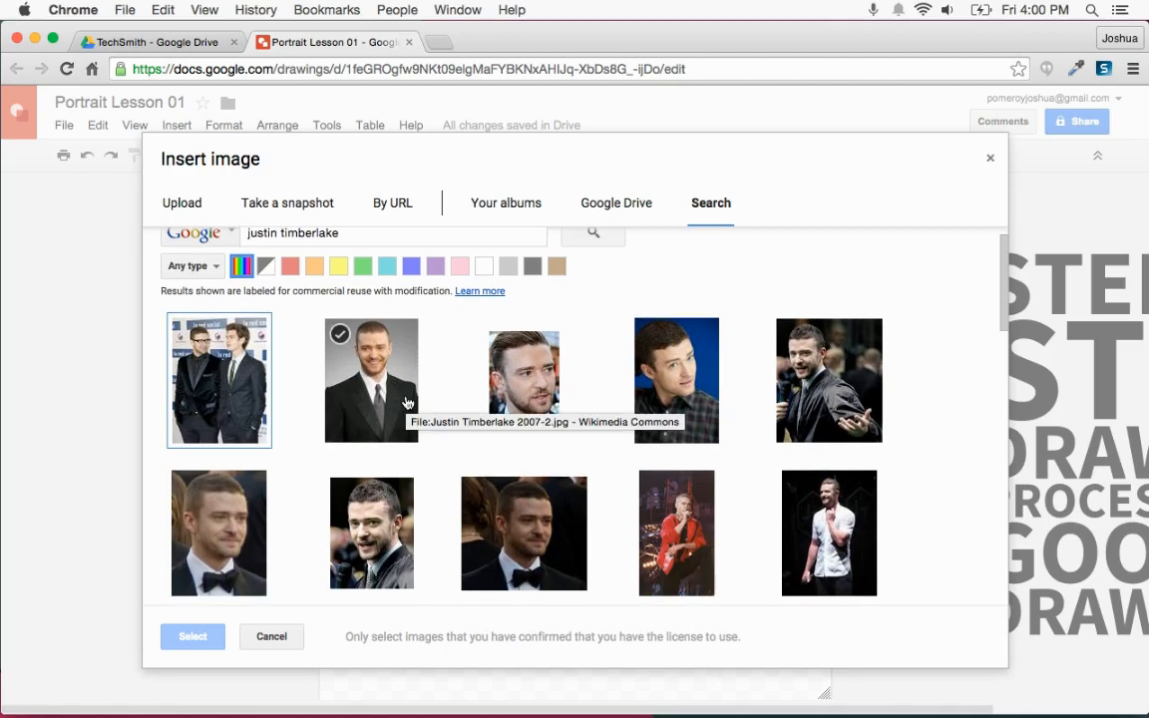
pyautogui.scroll(-3, 407, 402)
pyautogui.click(239, 481)
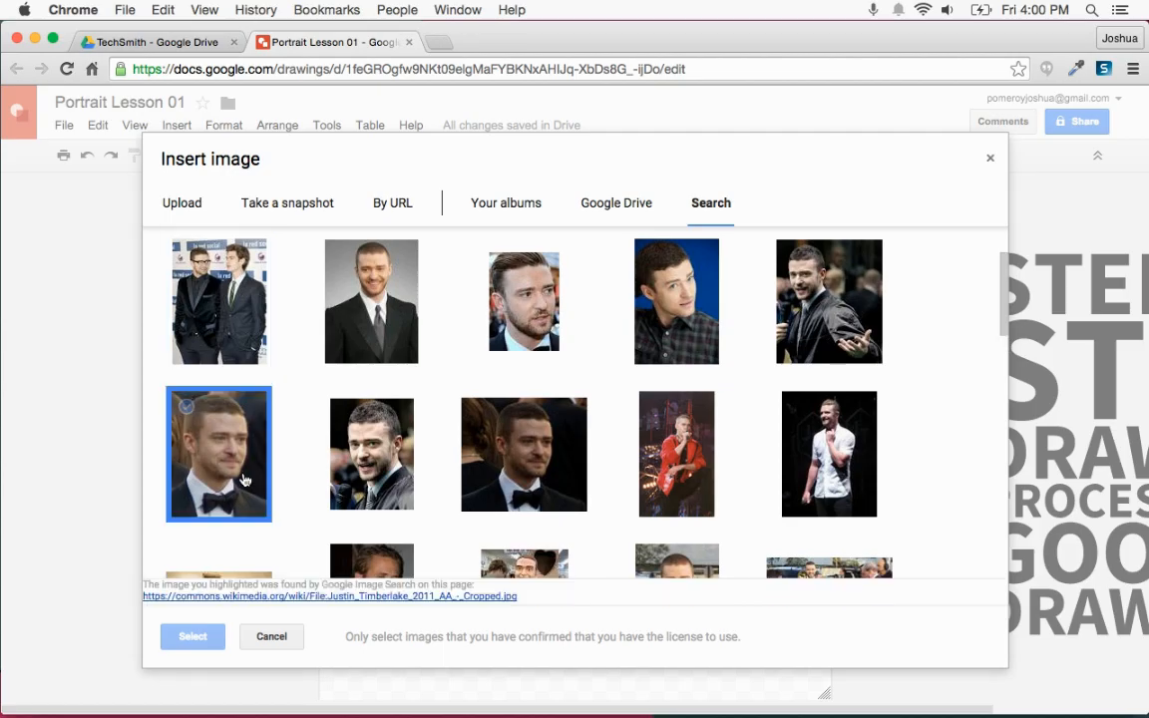
pyautogui.click(196, 636)
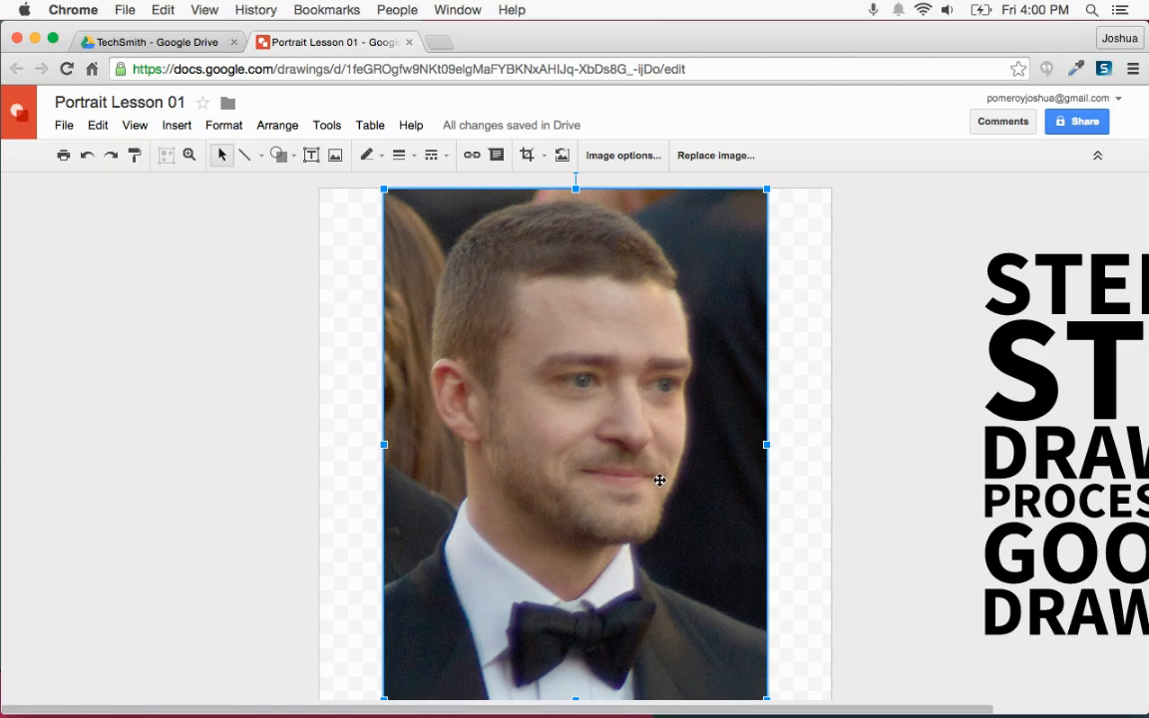
# Move the portrait photo so it overhangs the canvas's left edge, and shift the title text farther off the canvas
pyautogui.moveTo(666, 477); pyautogui.dragTo(418, 482)
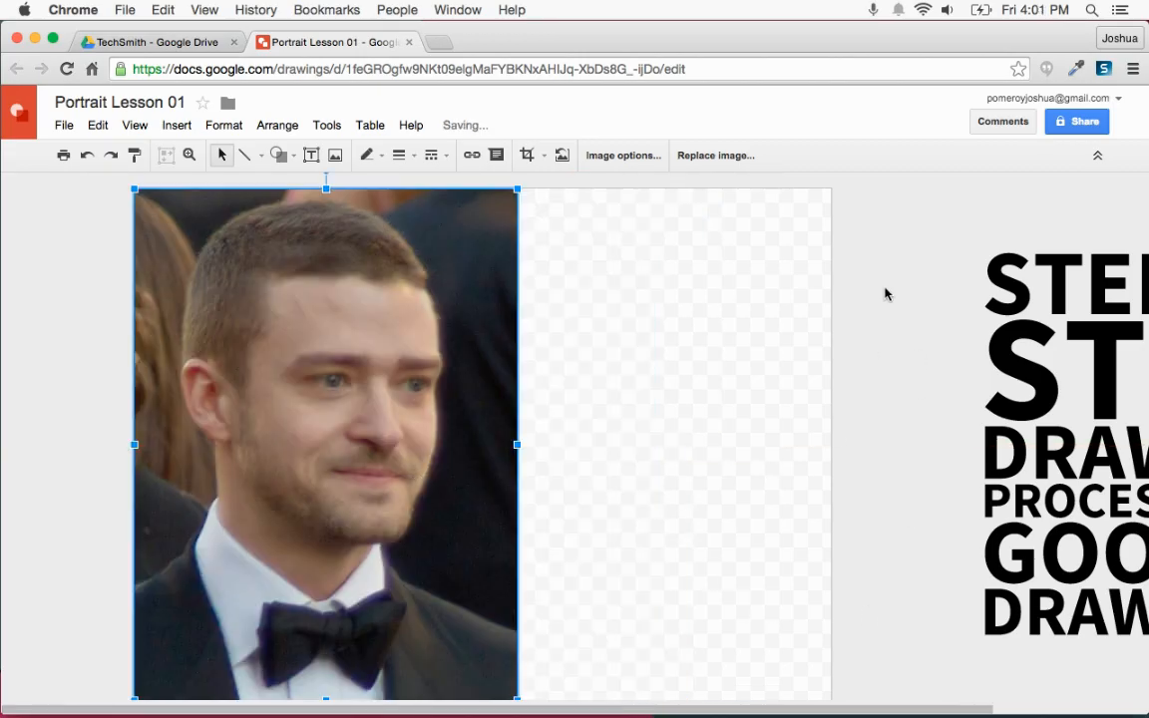
pyautogui.moveTo(1028, 399); pyautogui.dragTo(1088, 404)
pyautogui.click(403, 373)
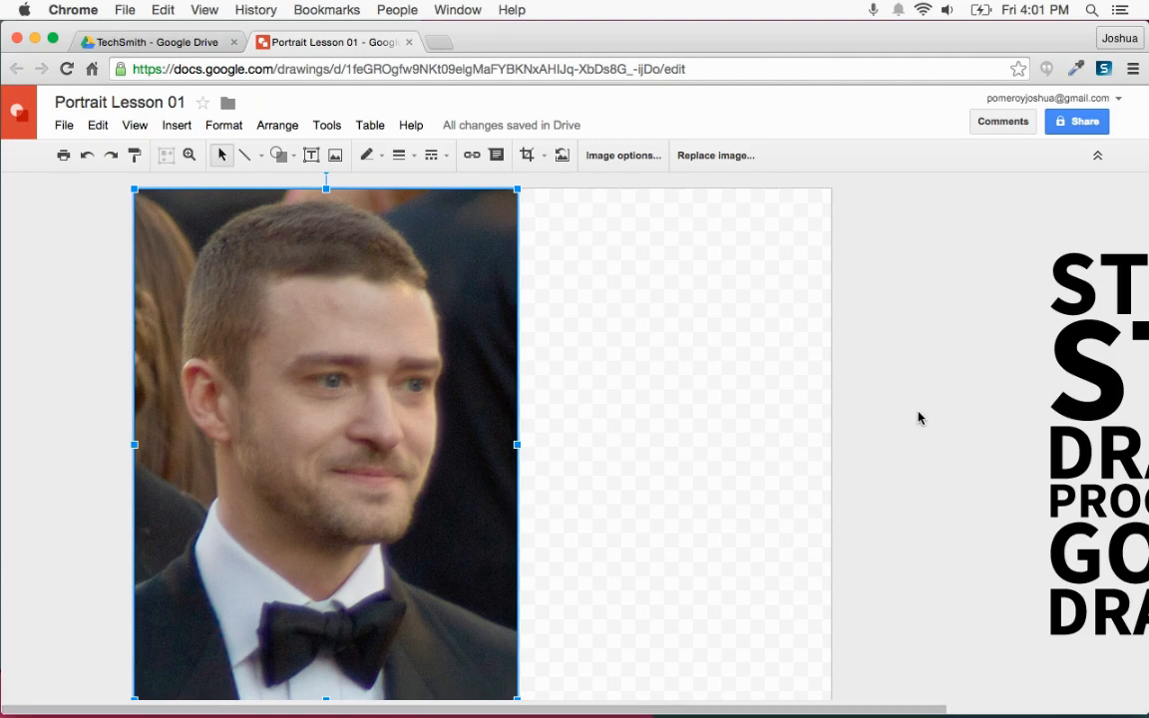
pyautogui.moveTo(461, 489); pyautogui.dragTo(436, 489)
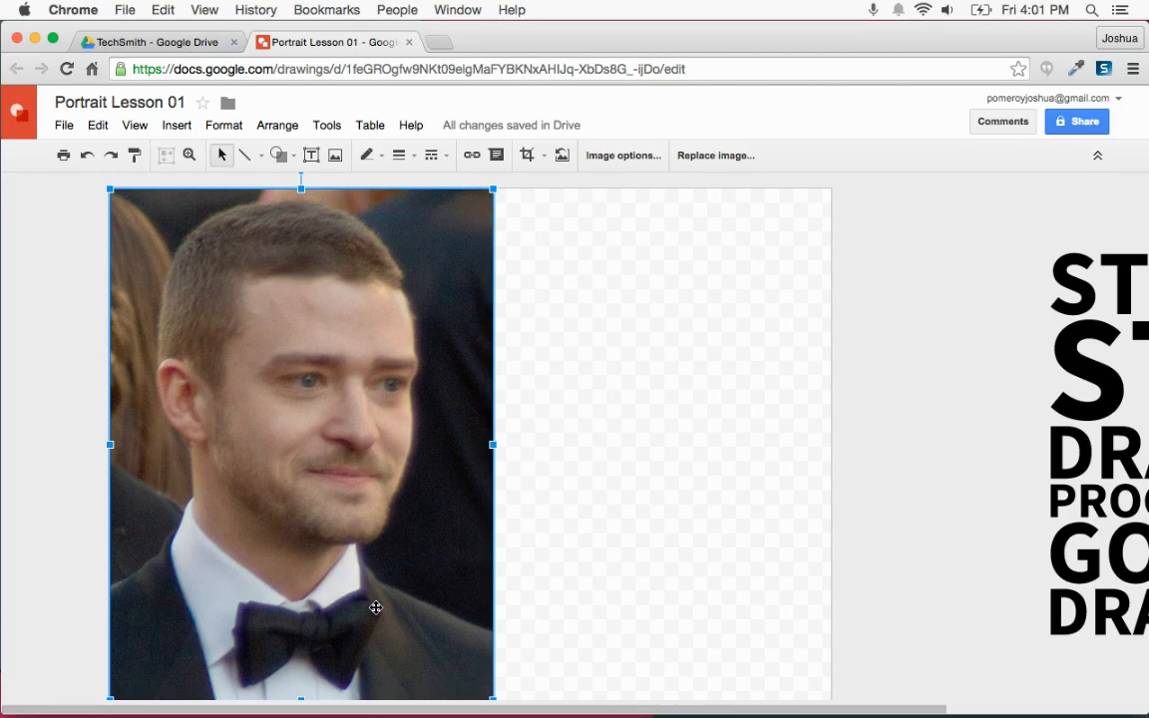
# Activate the Polyline tool and examine the enlarged photo's face, ear, neck and collar edges
pyautogui.click(260, 162)
pyautogui.click(280, 309)
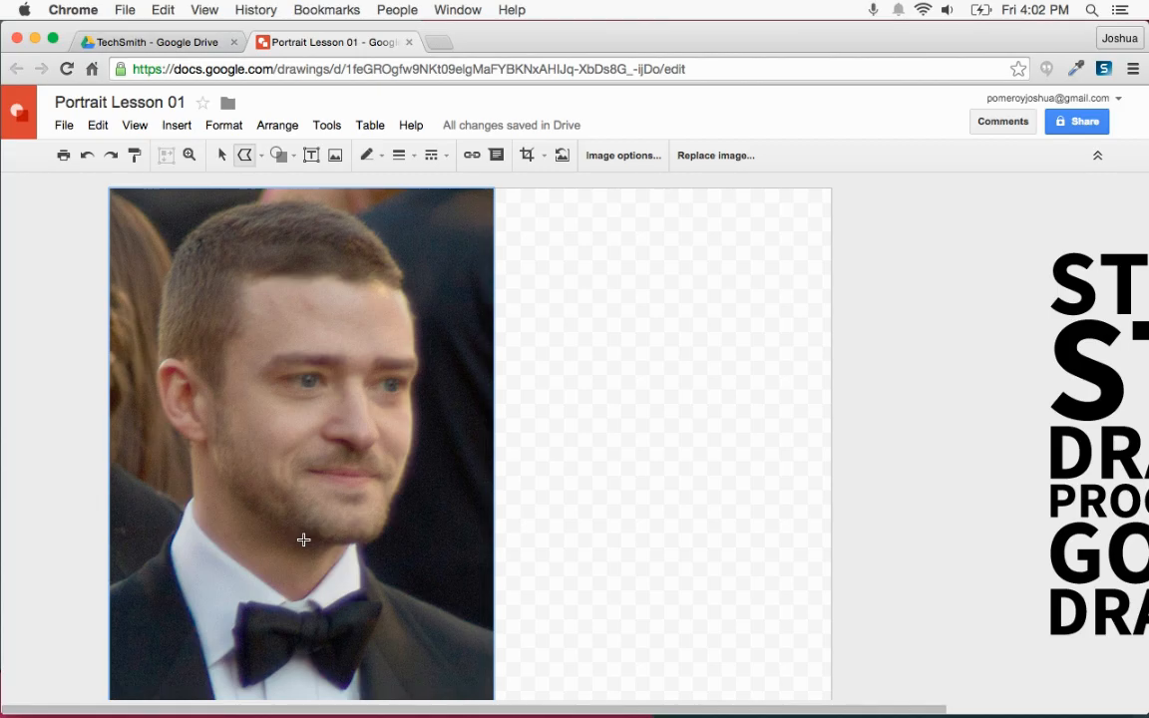
pyautogui.press('alt+super+plus')
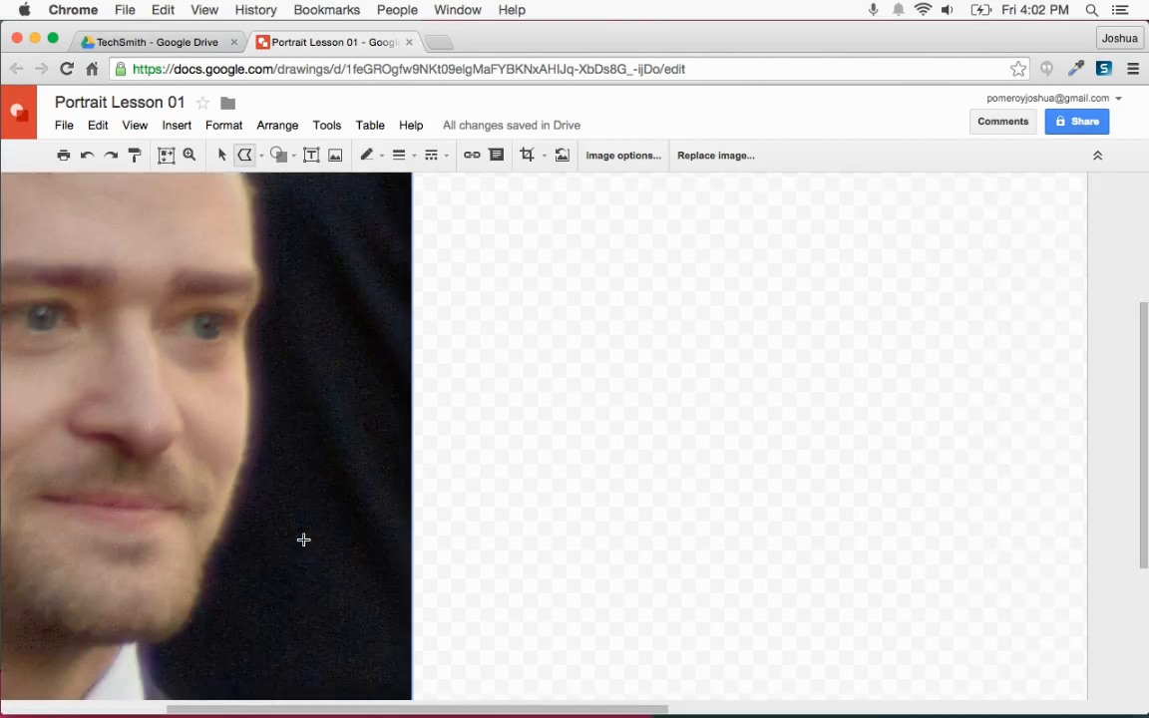
pyautogui.press('alt+super+plus')
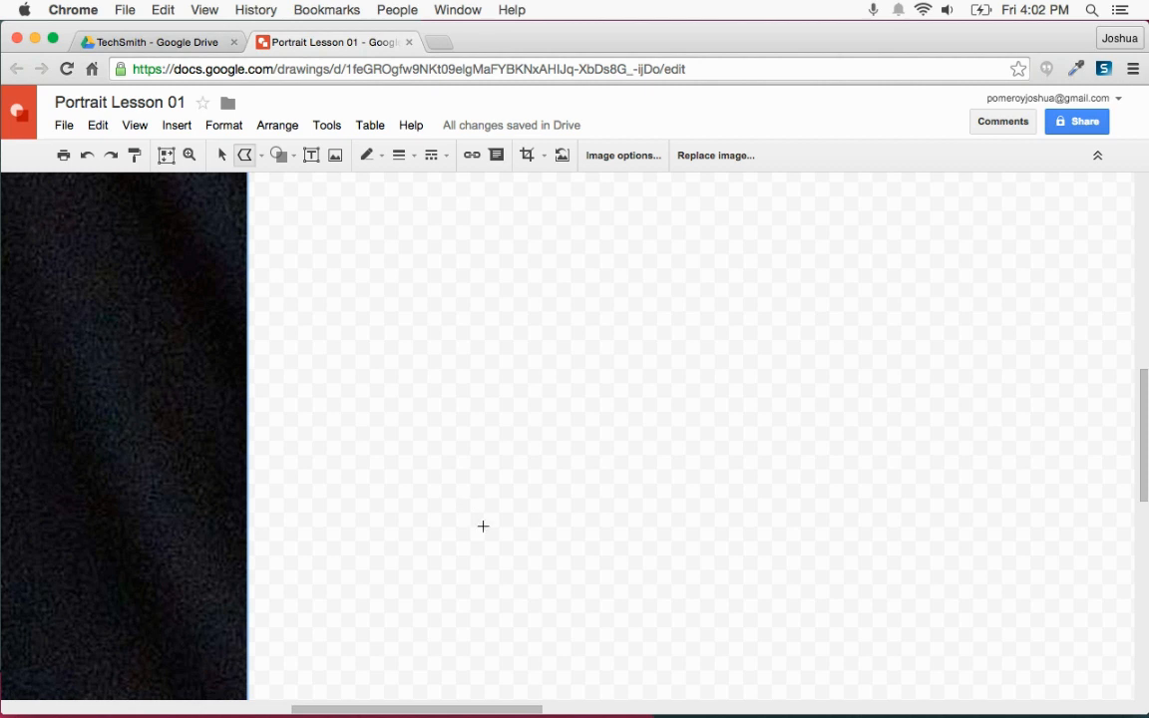
pyautogui.hscroll(-10, 483, 525)
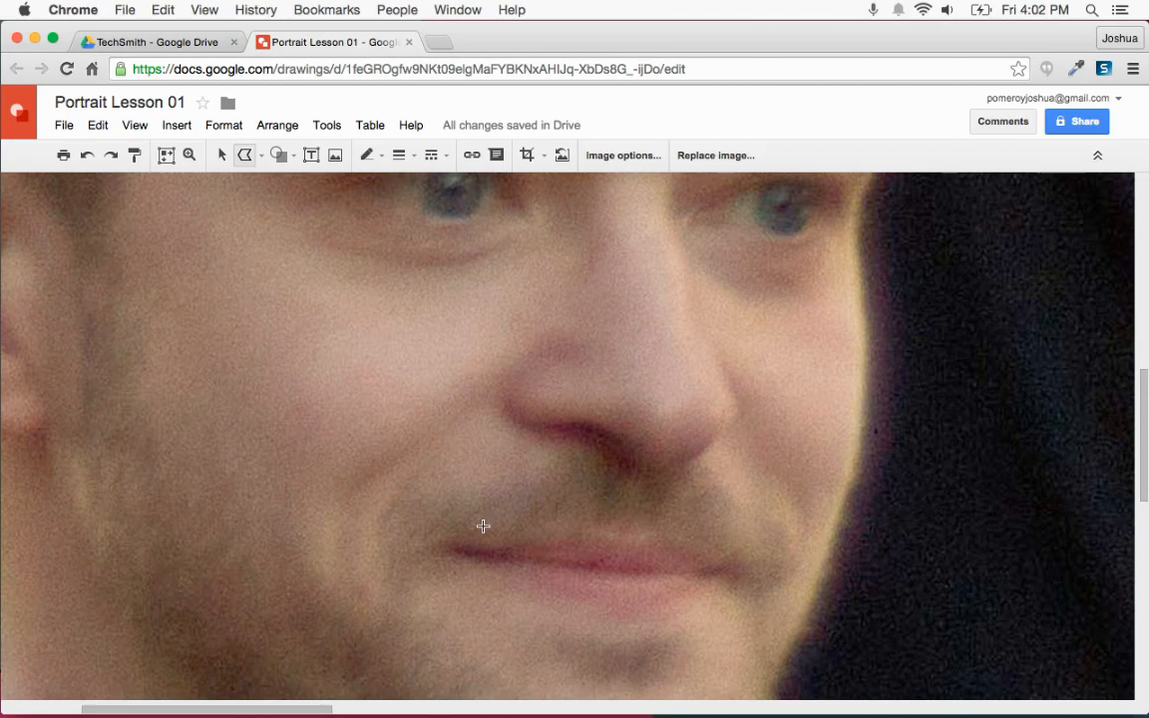
pyautogui.scroll(3, 482, 525)
pyautogui.scroll(-5, 482, 525)
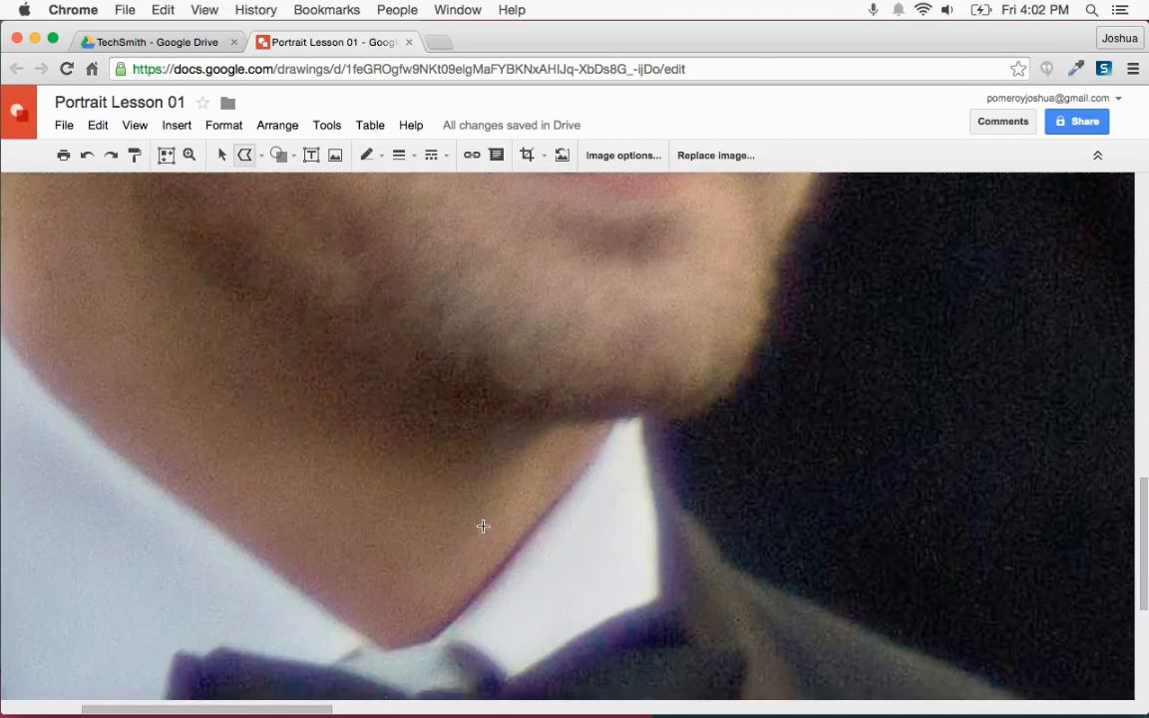
pyautogui.scroll(10, 483, 525)
pyautogui.scroll(-5, 482, 526)
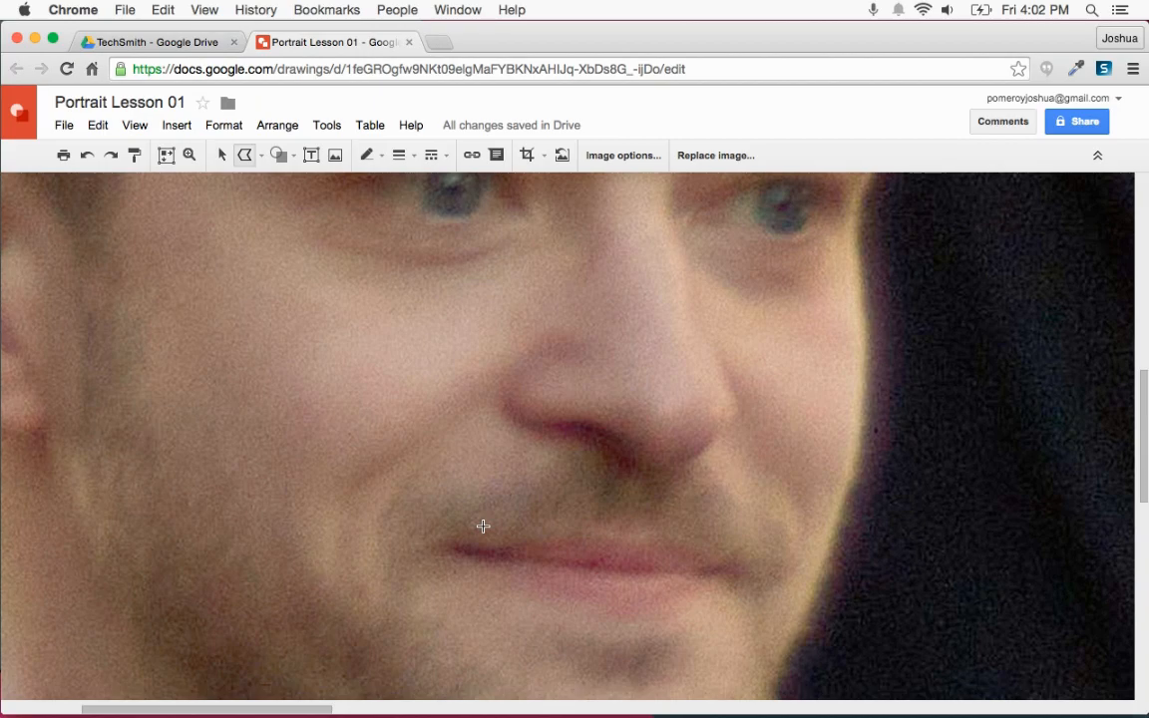
pyautogui.hscroll(10, 483, 526)
pyautogui.hscroll(-12, 483, 526)
pyautogui.scroll(-2, 482, 525)
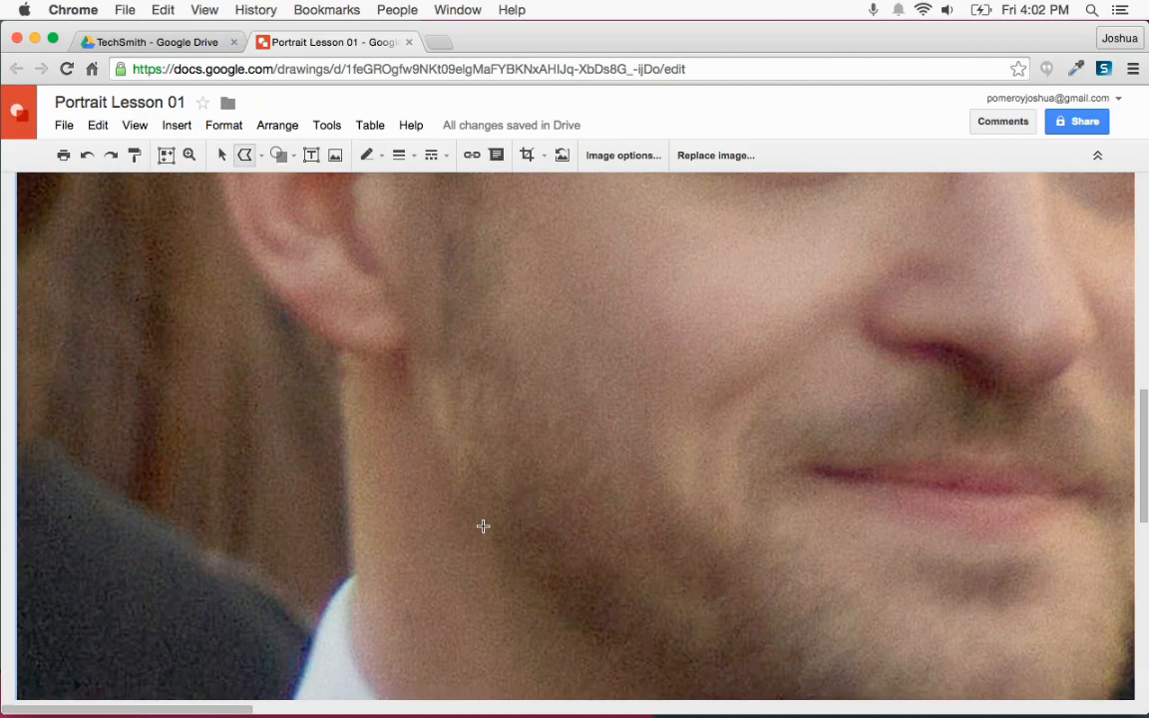
pyautogui.scroll(4, 483, 525)
pyautogui.scroll(-1, 482, 525)
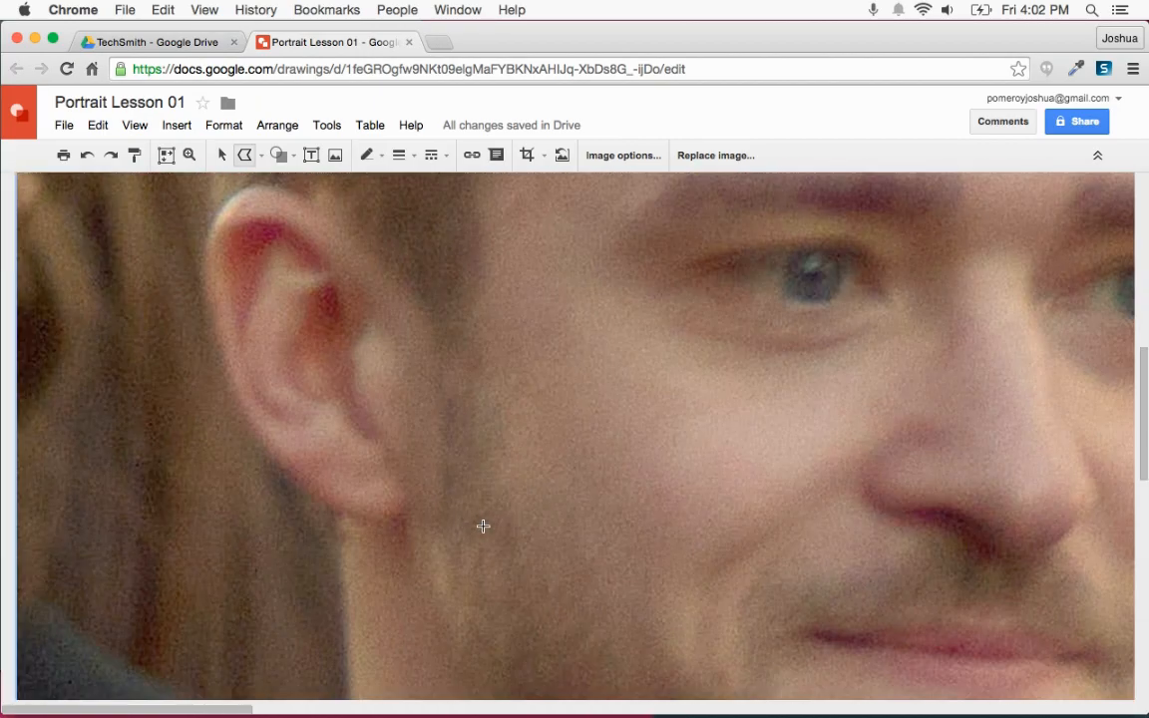
pyautogui.keyDown('ctrl'); pyautogui.scroll(-3, 483, 525); pyautogui.keyUp('ctrl')
pyautogui.scroll(-5, 483, 525)
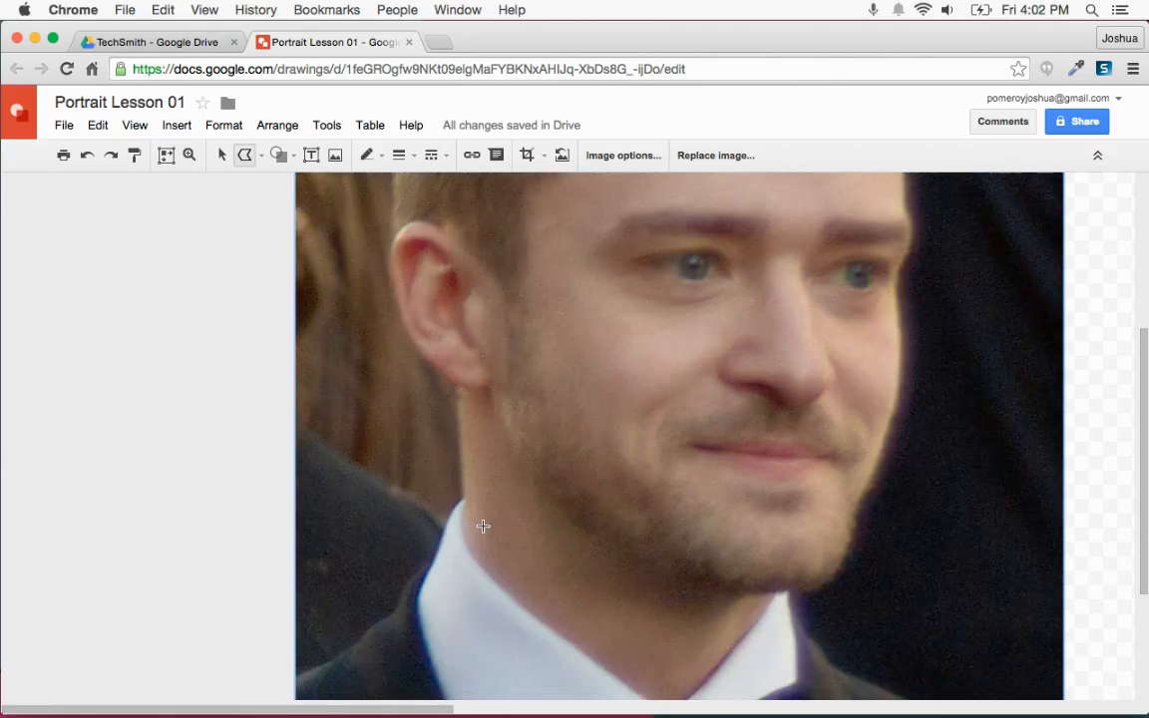
pyautogui.scroll(3, 485, 525)
pyautogui.scroll(4, 485, 526)
pyautogui.scroll(-2, 487, 525)
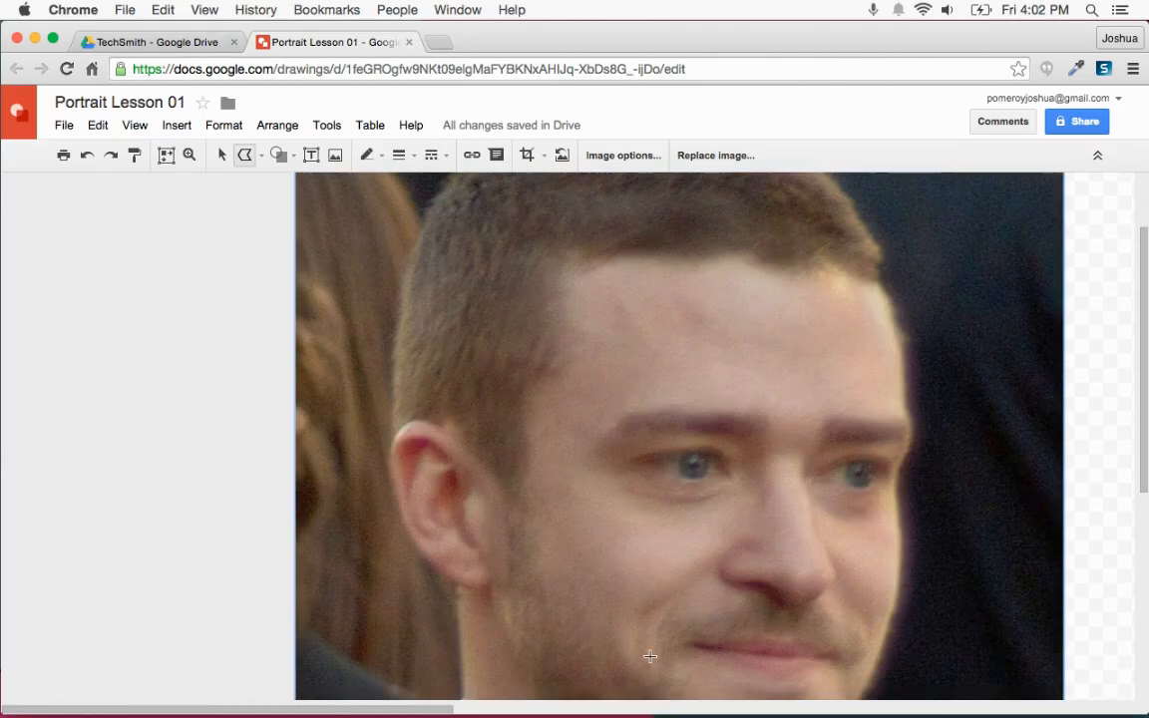
pyautogui.scroll(-3, 603, 473)
# Start a polyline at the neck point above the bow tie and trace the collar, chin and right cheek up to the eyebrow
pyautogui.click(246, 159)
pyautogui.click(244, 156)
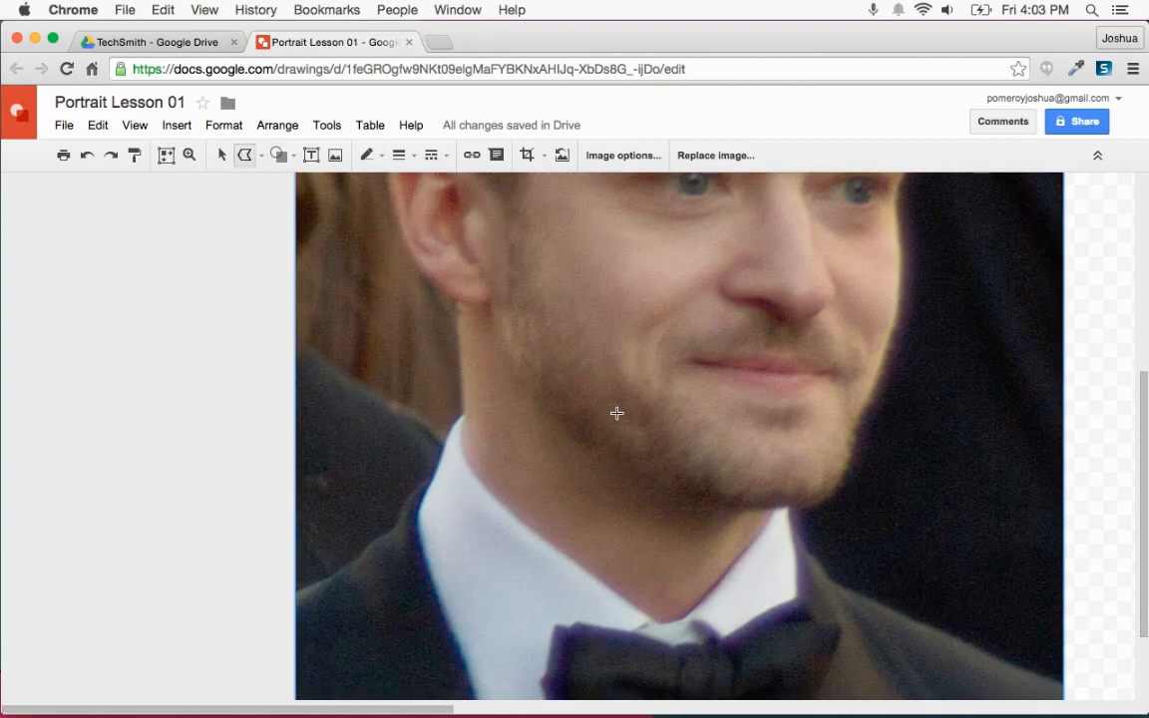
pyautogui.click(657, 624)
pyautogui.click(808, 504)
pyautogui.click(827, 498)
pyautogui.click(842, 473)
pyautogui.scroll(3, 898, 422)
pyautogui.click(903, 420)
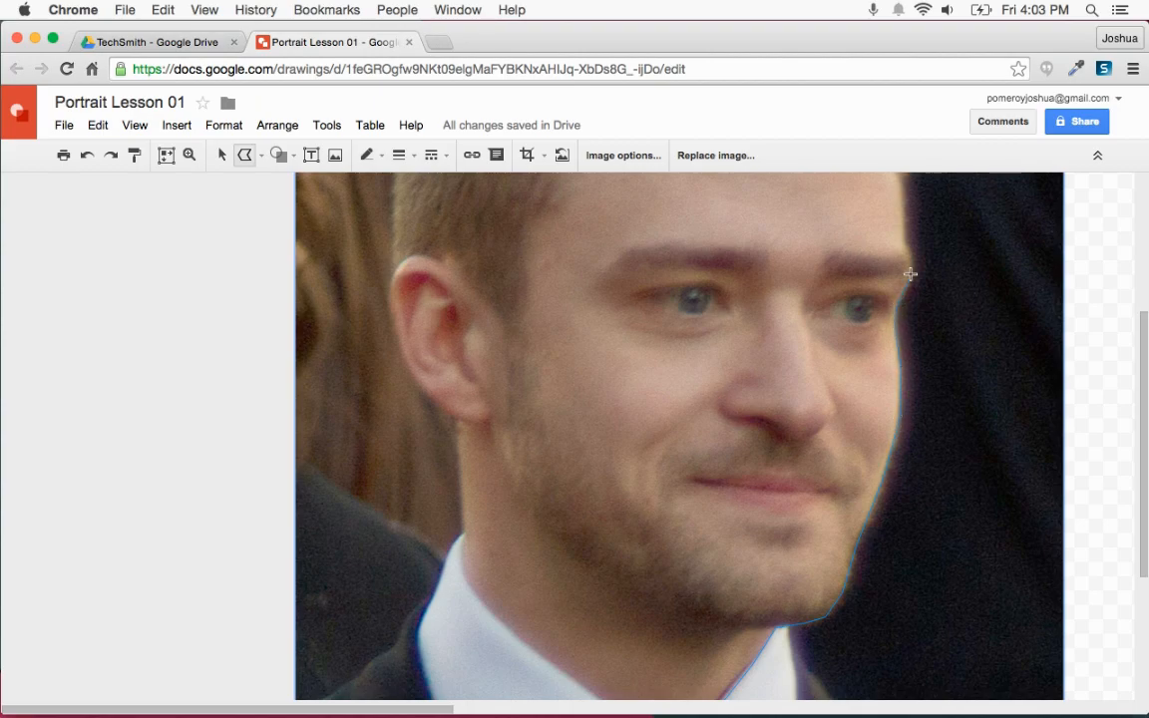
# Continue the polyline around the forehead, hair, ear and neck, closing the head shape at its starting point above the bow tie
pyautogui.scroll(3, 910, 273)
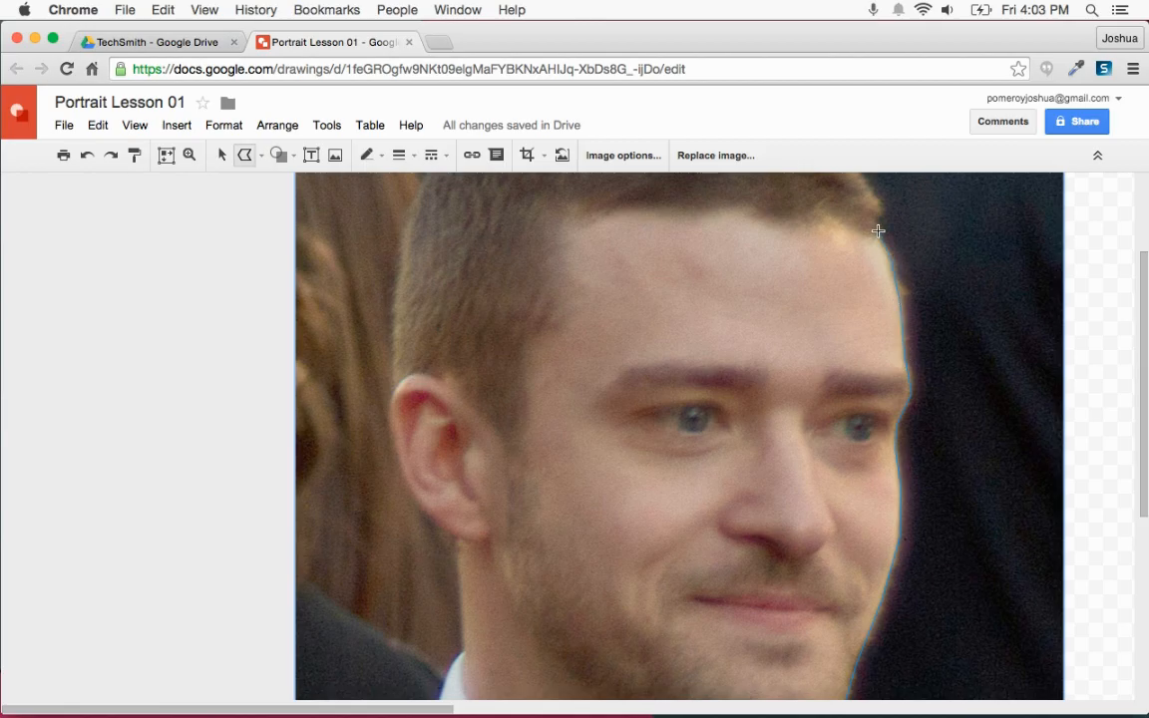
pyautogui.scroll(1, 870, 236)
pyautogui.scroll(2, 859, 278)
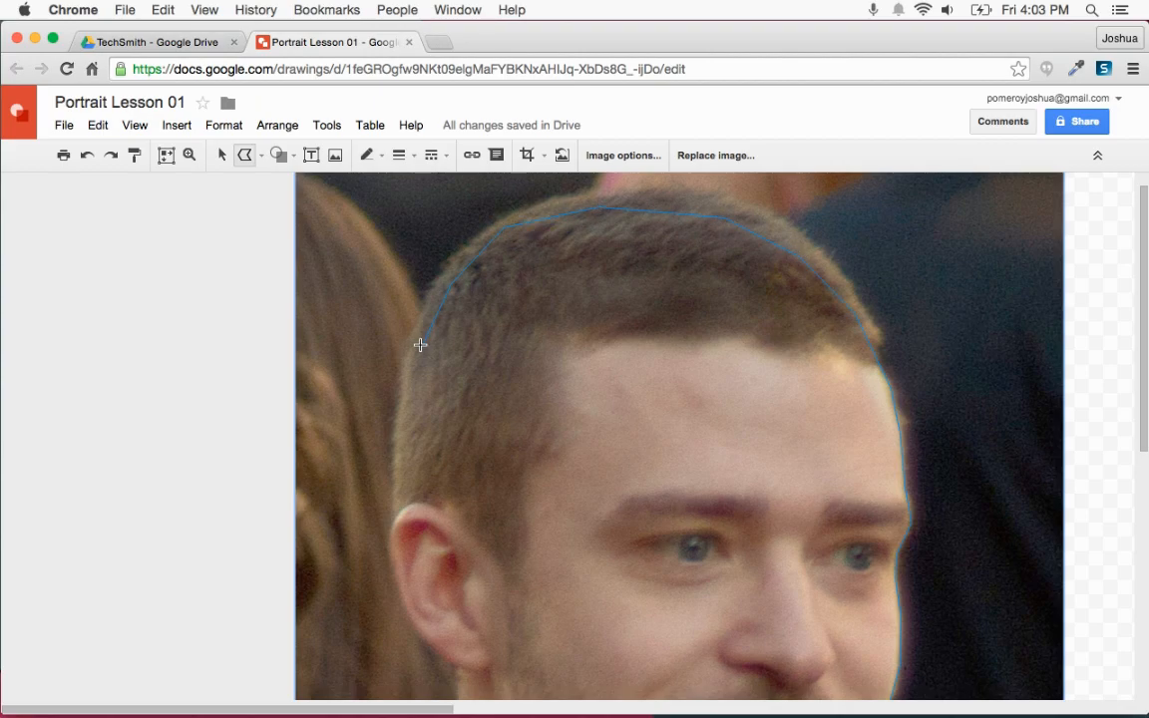
pyautogui.scroll(-2, 405, 402)
pyautogui.click(405, 402)
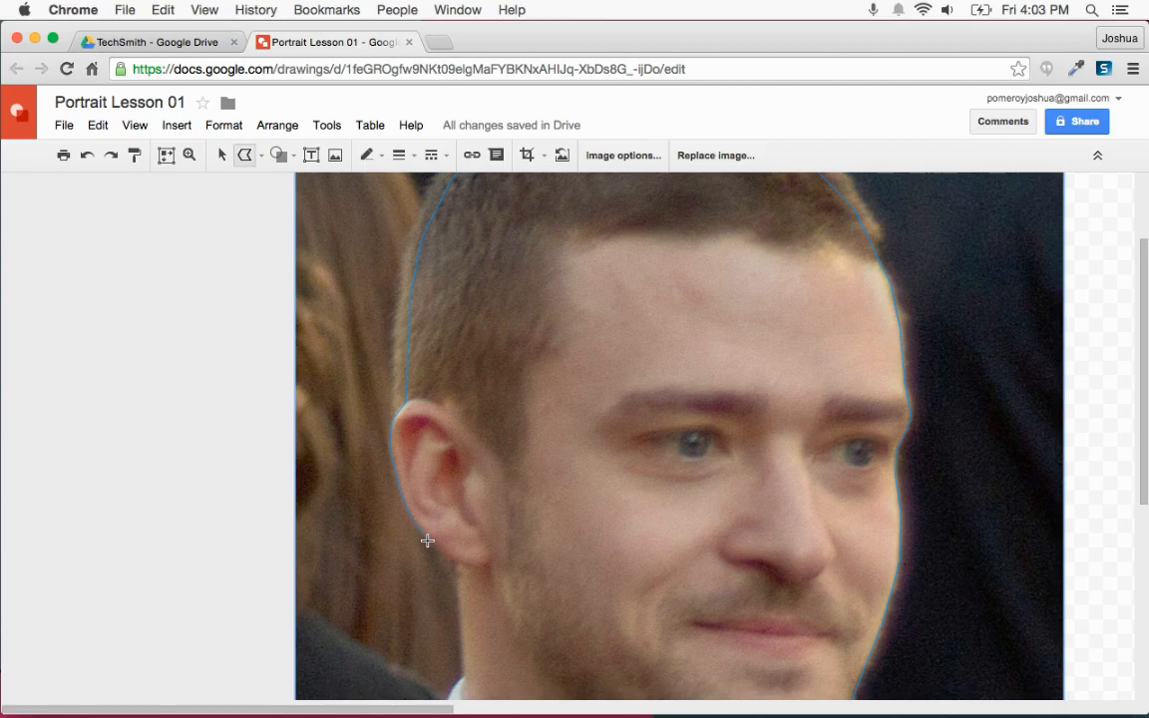
pyautogui.click(459, 558)
pyautogui.scroll(-7, 459, 539)
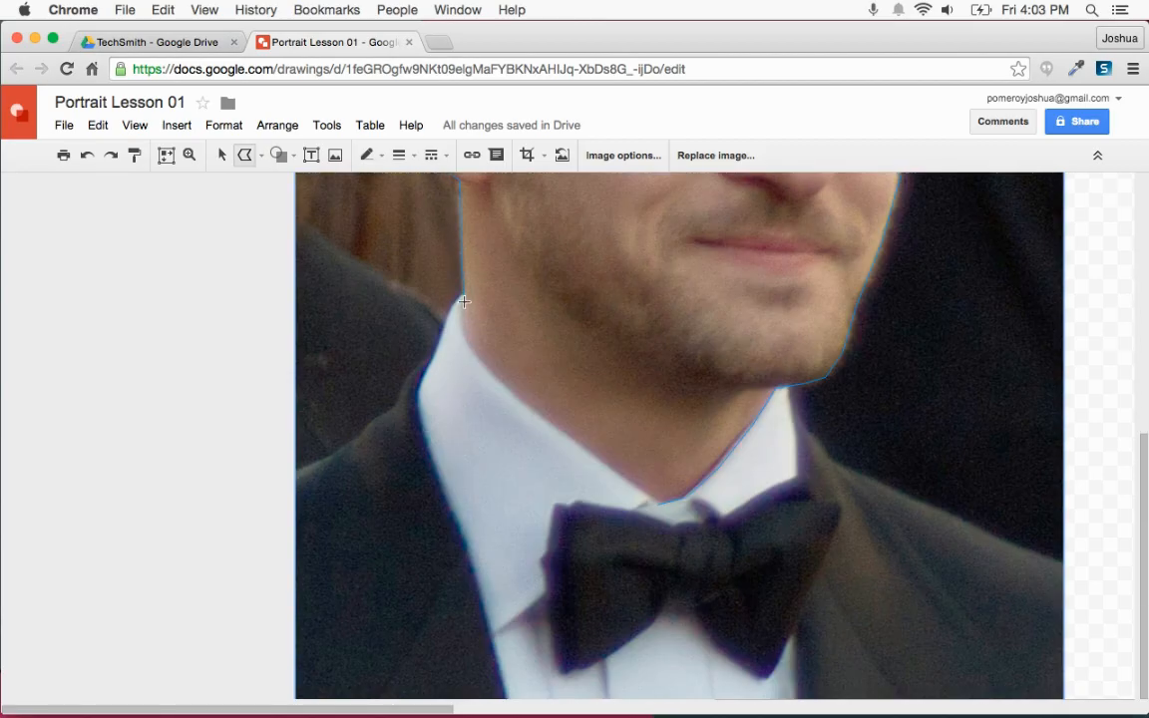
pyautogui.click(462, 332)
pyautogui.click(658, 506)
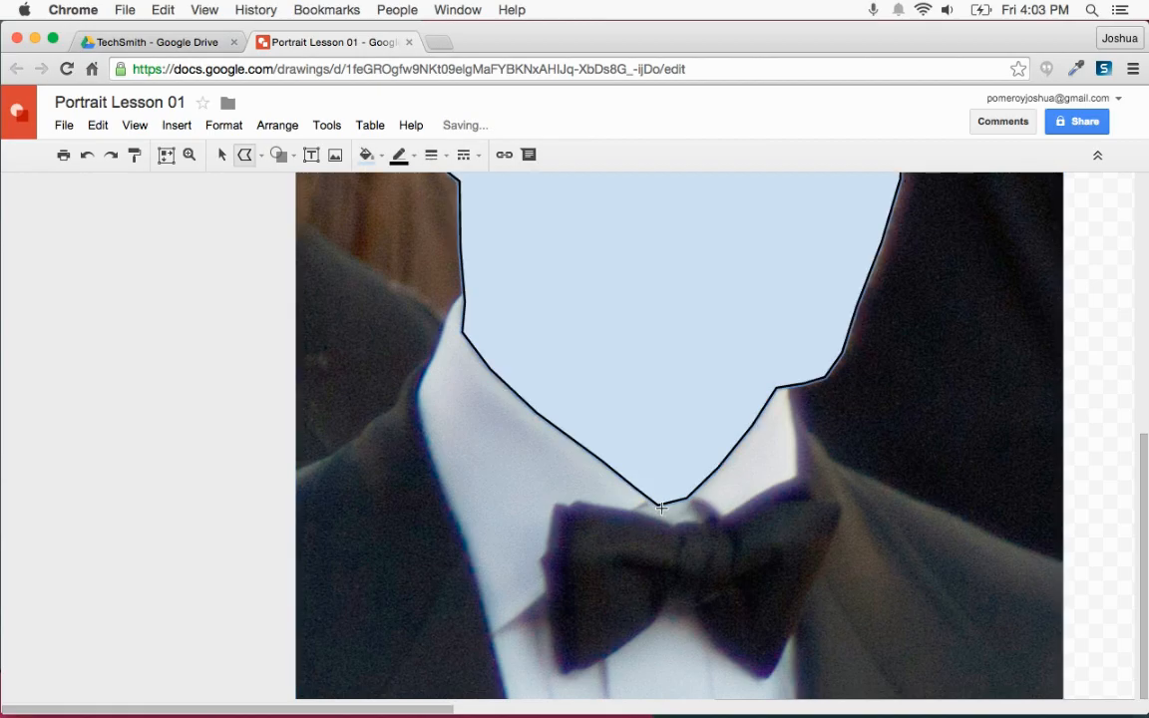
# Select the finished head shape and move it off the photo onto the blank canvas area beside it
pyautogui.press('alt+super+minus')
pyautogui.scroll(3, 662, 508)
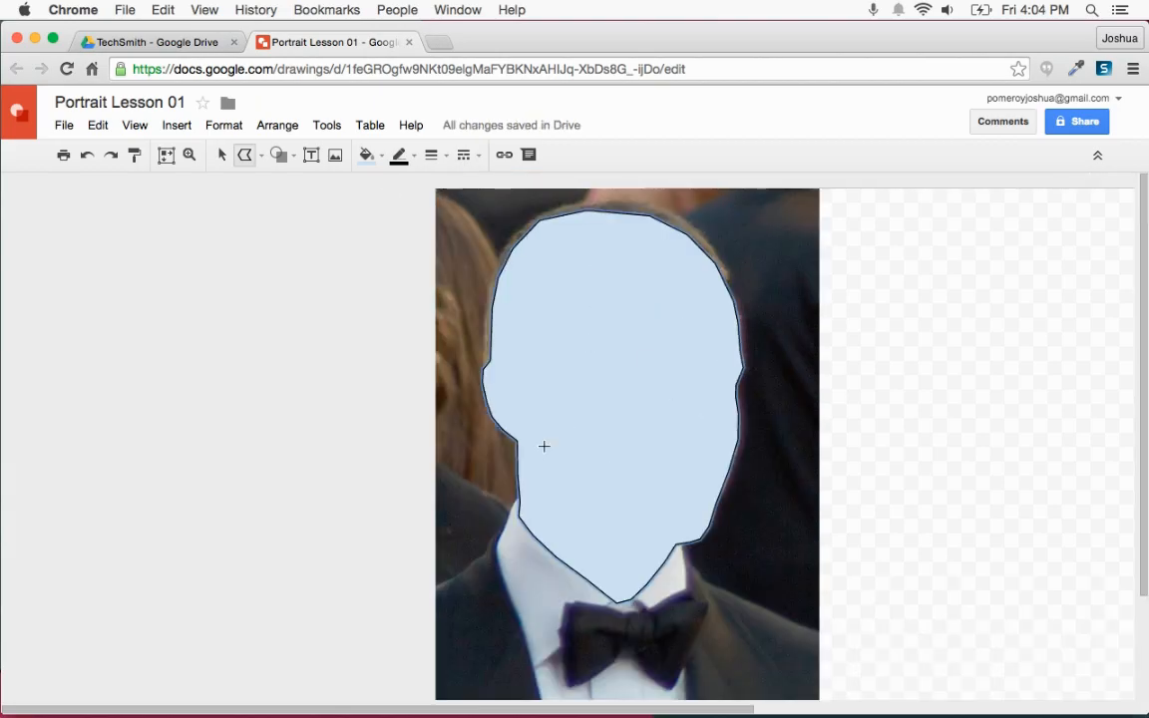
pyautogui.hscroll(3, 558, 436)
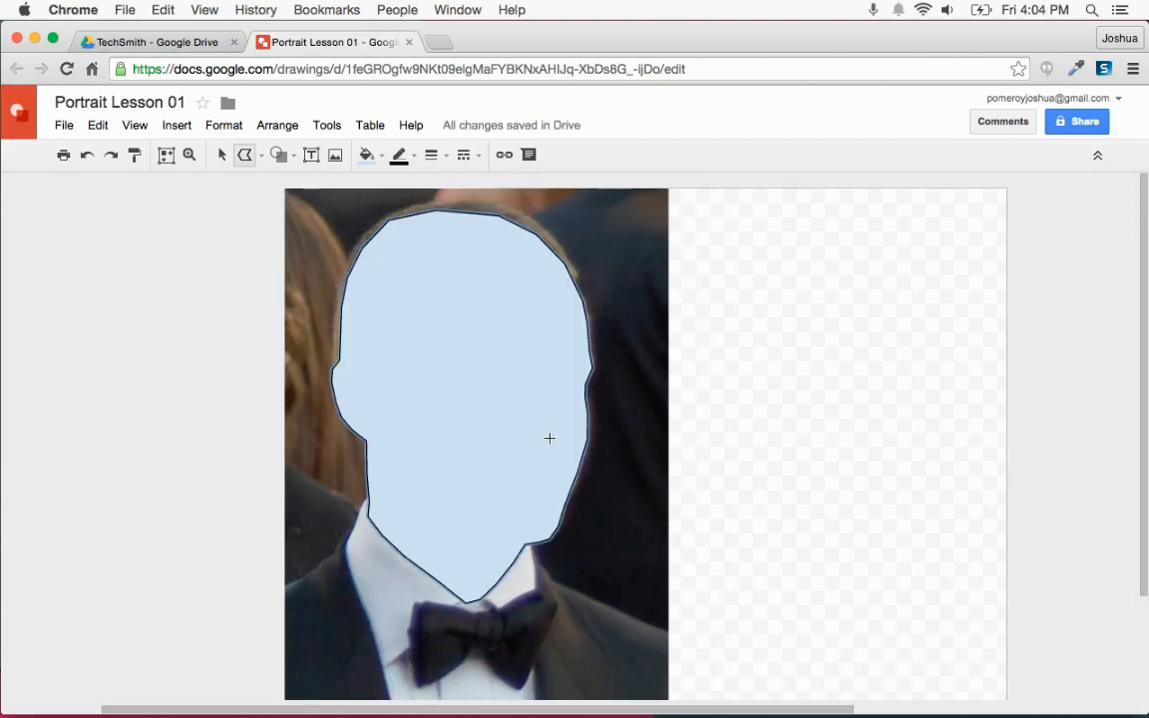
pyautogui.click(223, 160)
pyautogui.click(413, 336)
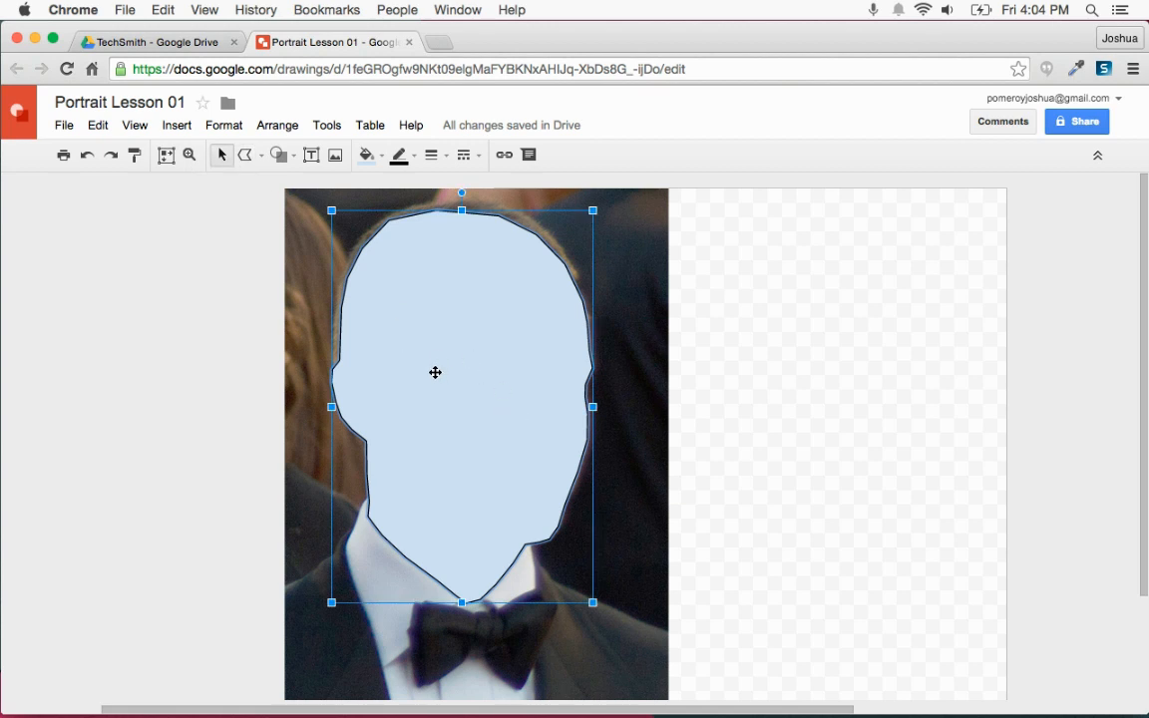
pyautogui.moveTo(439, 370); pyautogui.dragTo(895, 418)
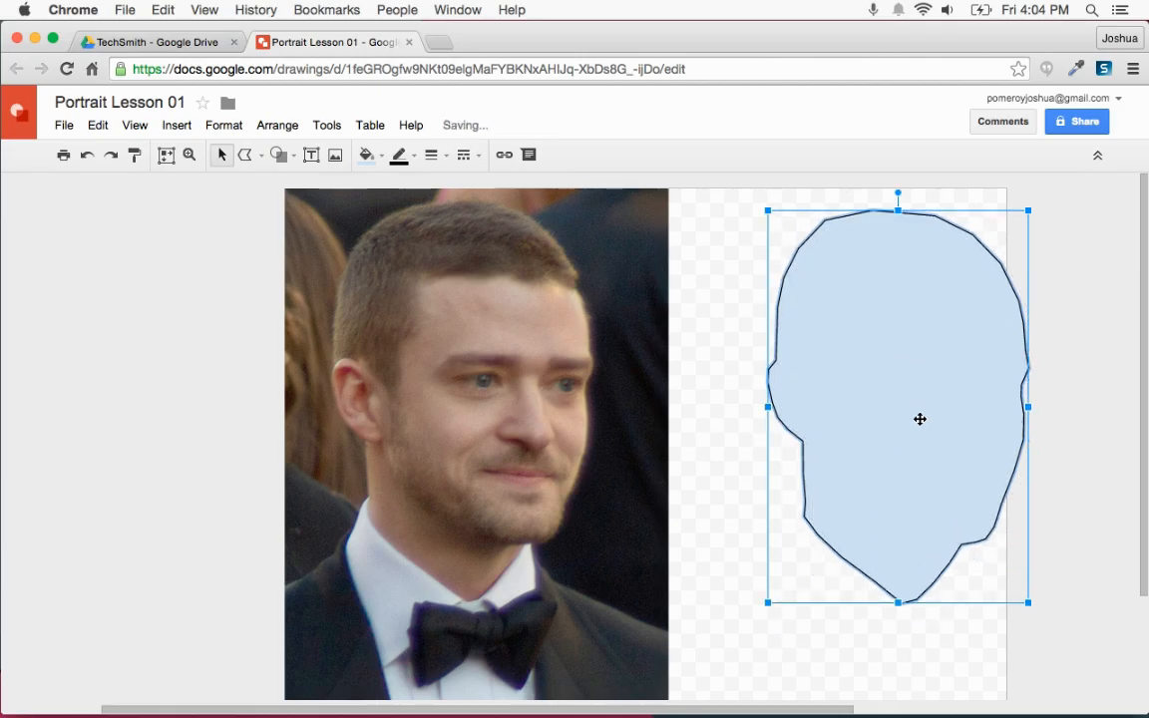
# Try shifting the head shape vertically, undo it, and settle the shape slightly closer to the photo, level with the photographed head
pyautogui.moveTo(913, 416); pyautogui.dragTo(894, 548)
pyautogui.hotkey('ctrl', 'z')
pyautogui.moveTo(899, 456)
pyautogui.mouseDown()
pyautogui.moveTo(900, 328)
pyautogui.moveTo(895, 510)
pyautogui.moveTo(894, 480)
pyautogui.mouseUp()
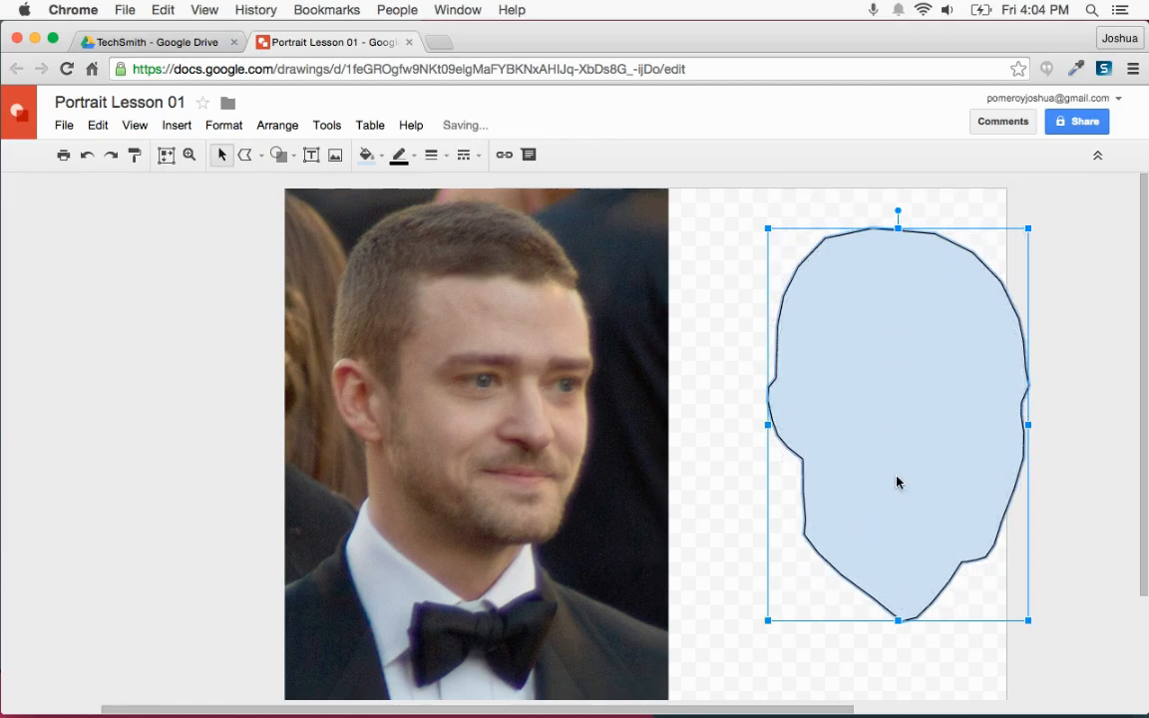
pyautogui.click(729, 476)
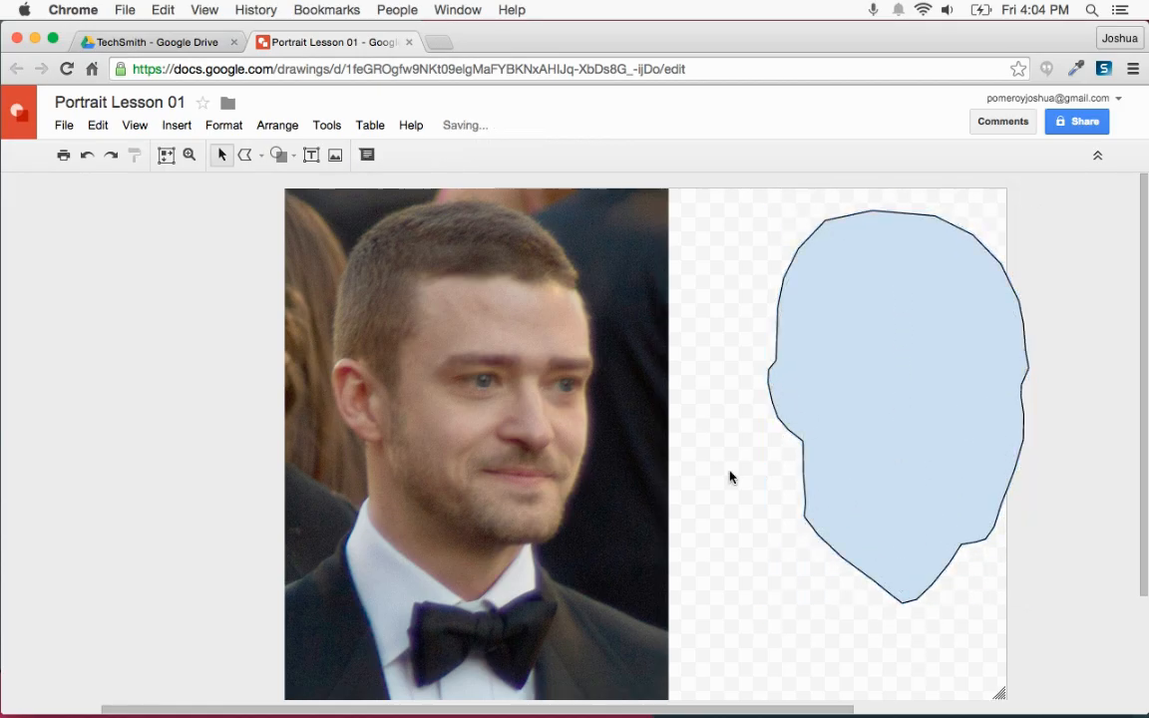
pyautogui.moveTo(902, 454); pyautogui.dragTo(902, 456)
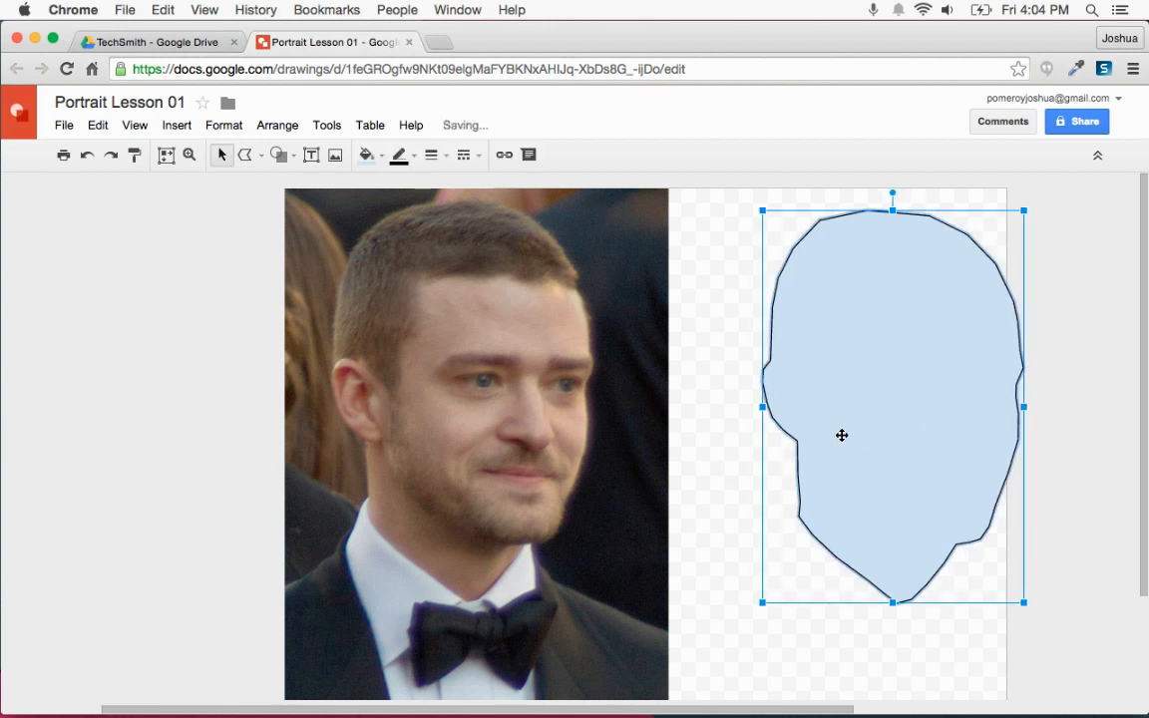
# Make the head shape's outline transparent and fill the shape with light orange
pyautogui.hscroll(2, 696, 420)
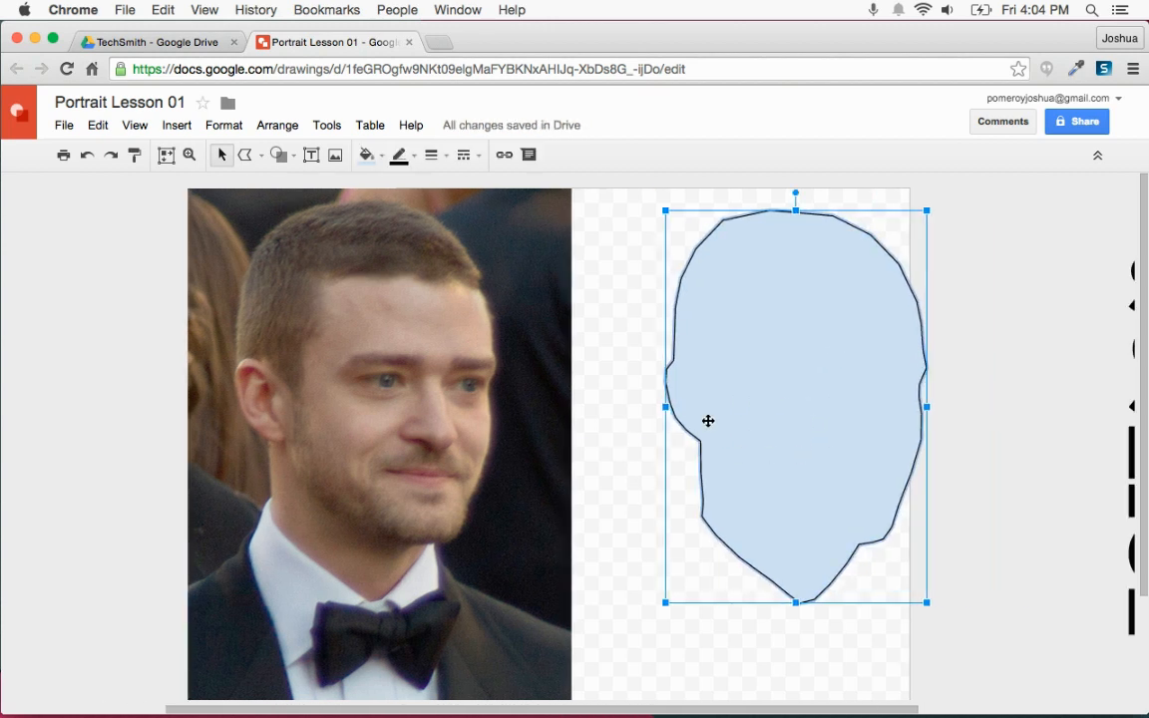
pyautogui.click(412, 158)
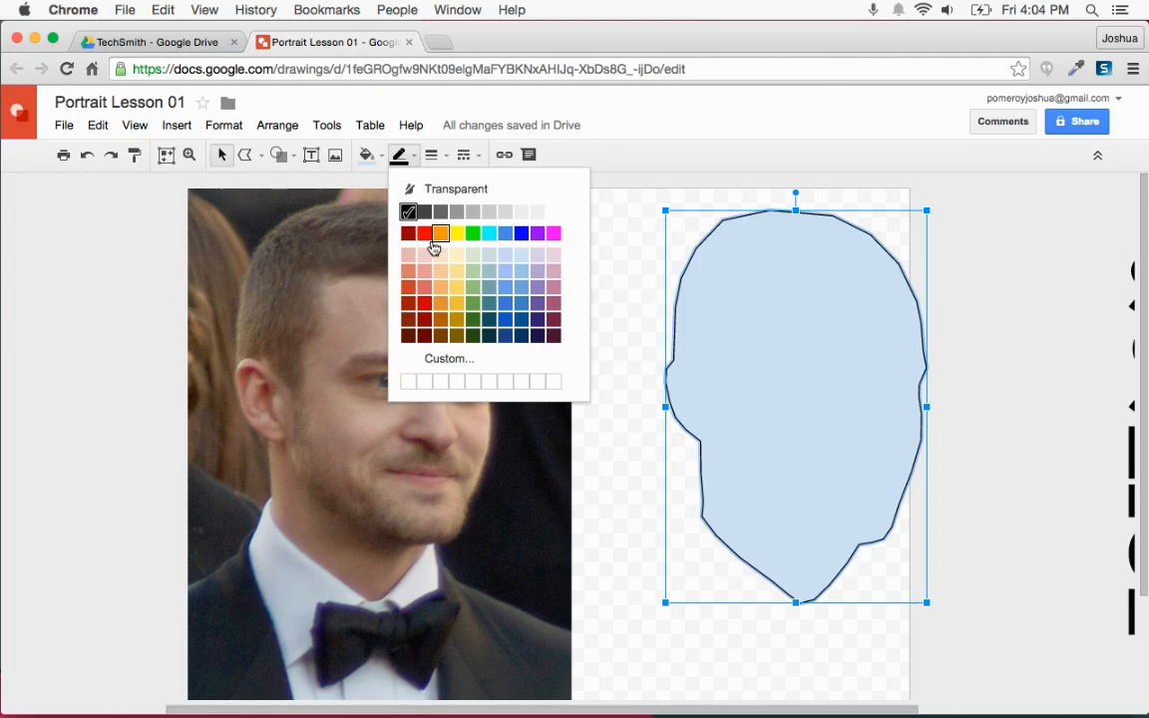
pyautogui.click(413, 158)
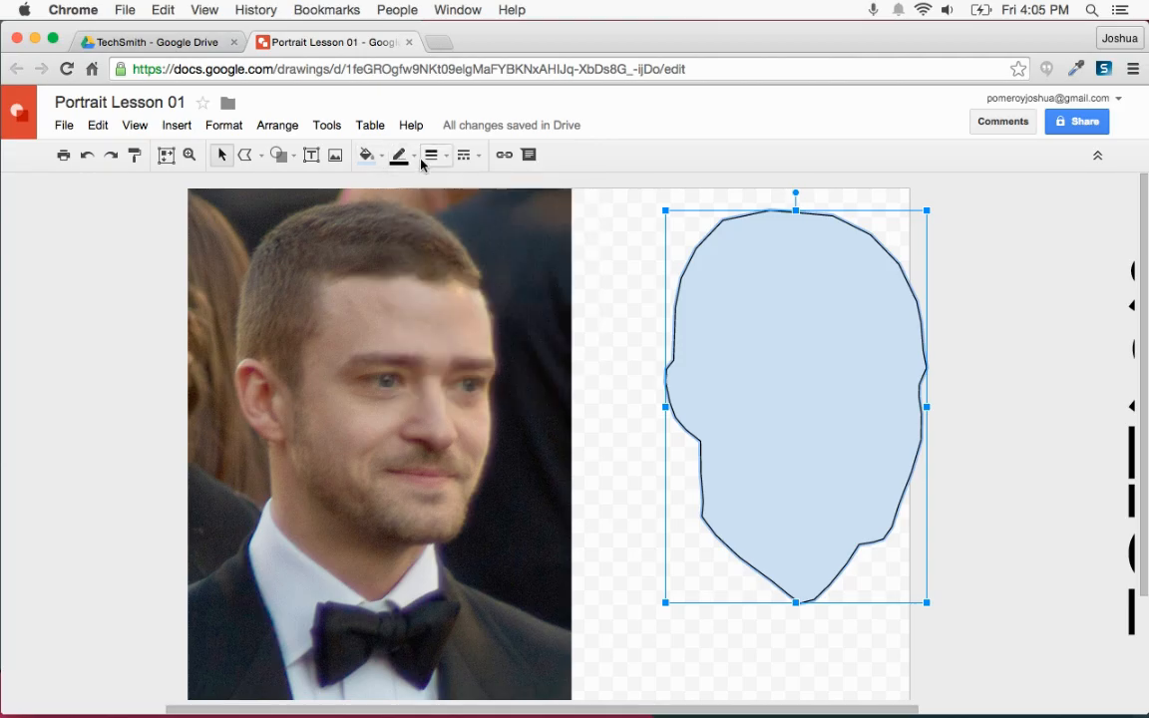
pyautogui.click(413, 158)
pyautogui.click(461, 193)
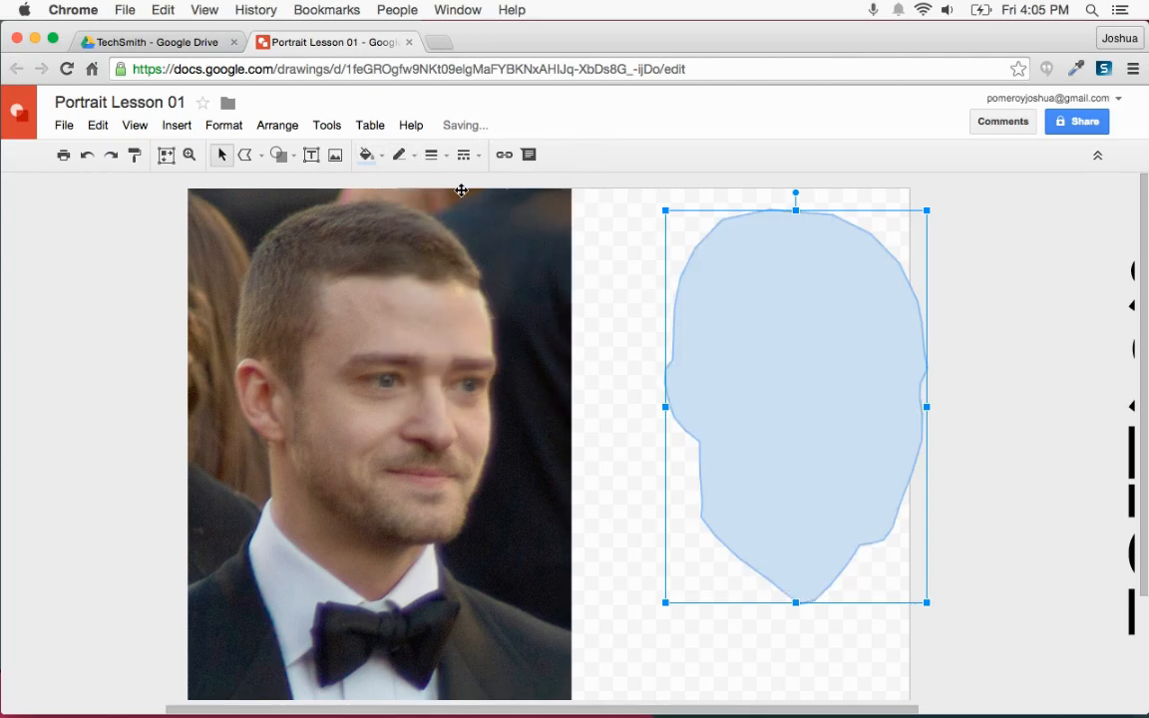
pyautogui.click(378, 157)
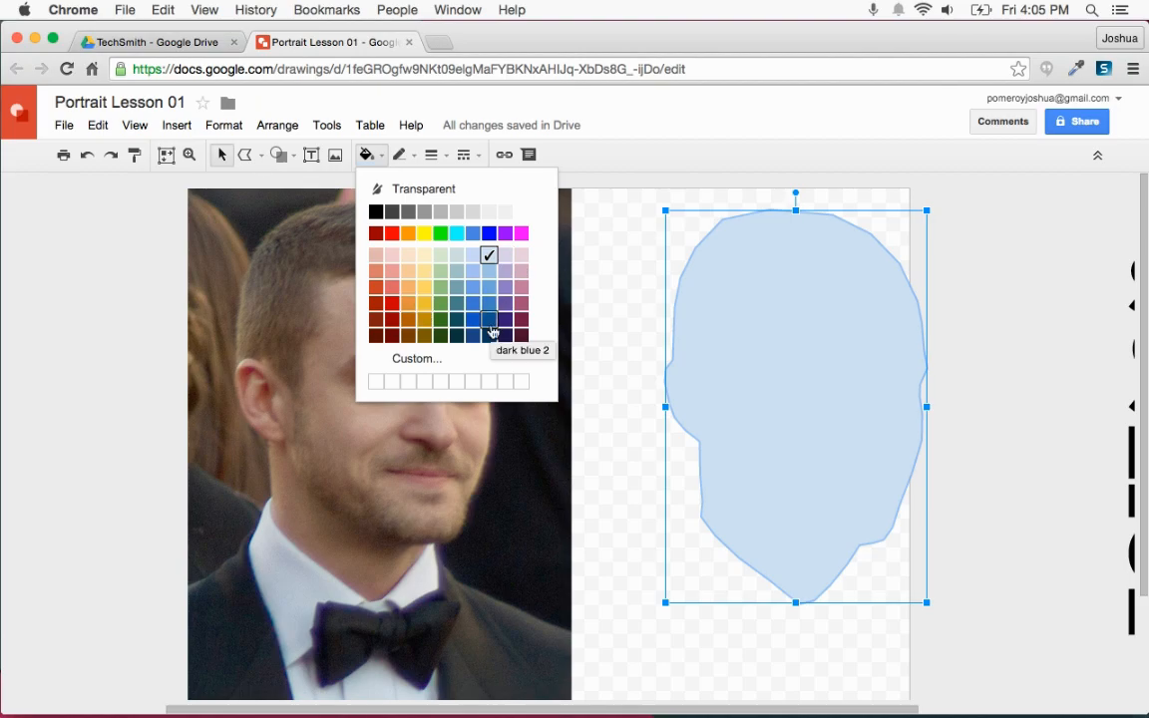
pyautogui.click(408, 288)
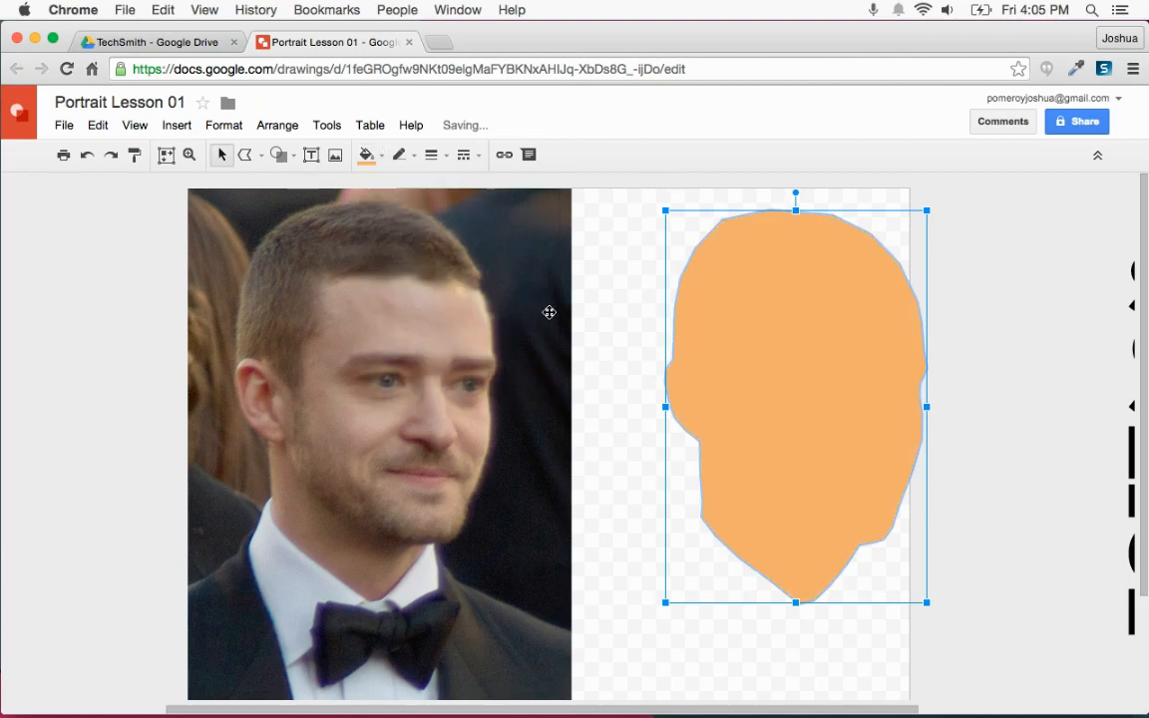
# Start a new polyline at the sideburn tip in front of the ear and trace the hair edge up to the temple
pyautogui.click(243, 154)
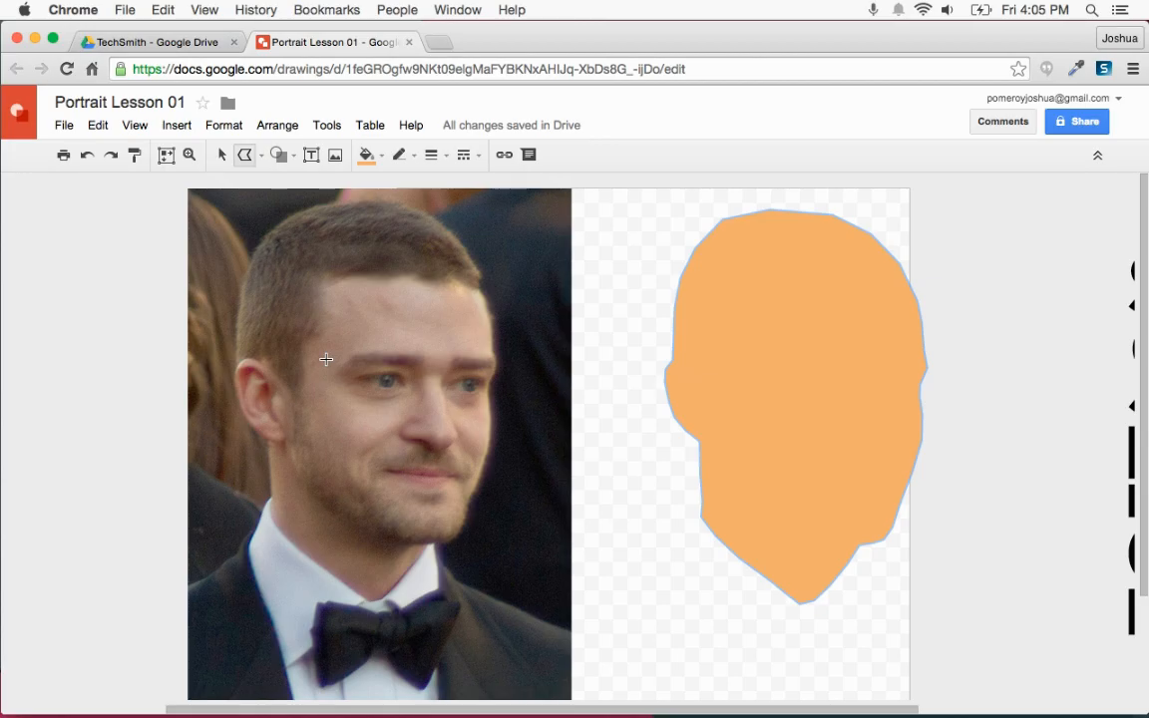
pyautogui.press('super+alt+equal')
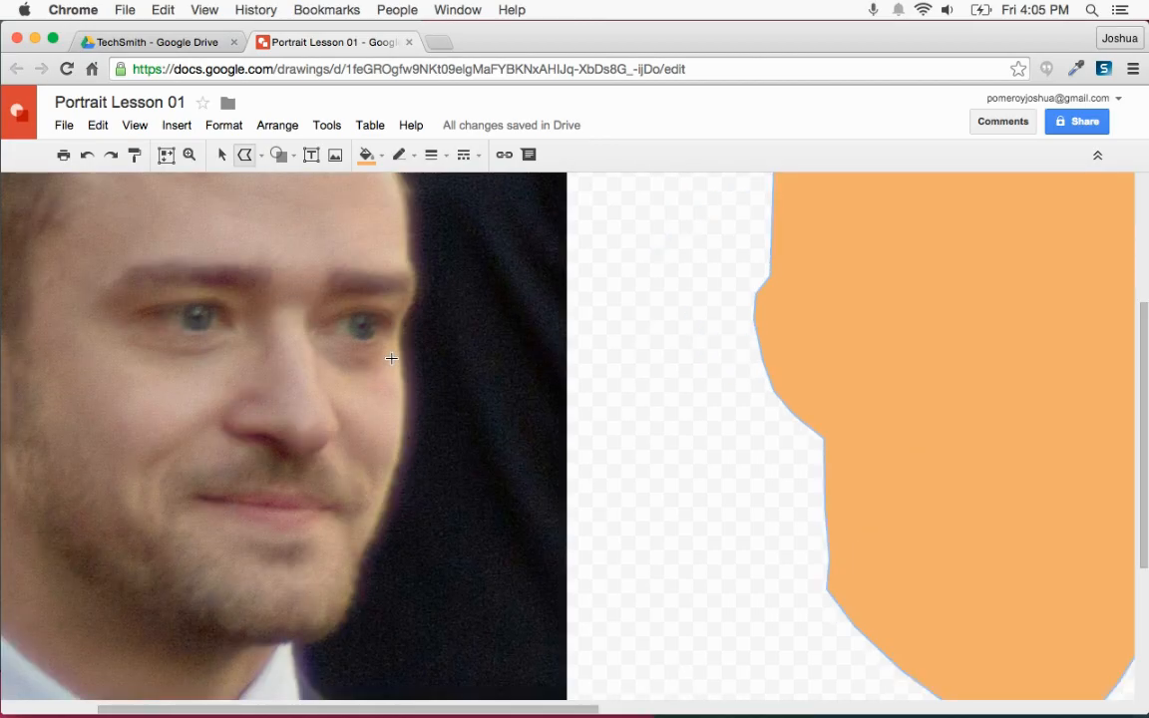
pyautogui.hscroll(5, 391, 358)
pyautogui.hscroll(-8, 390, 358)
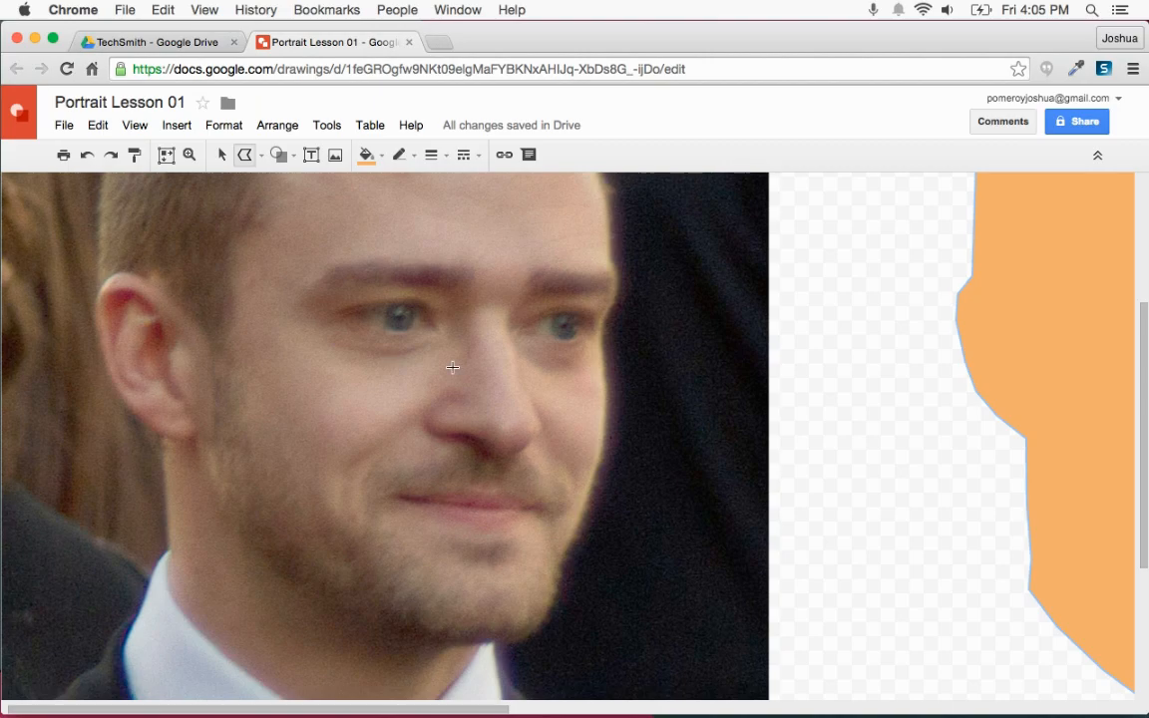
pyautogui.press('super+alt+minus')
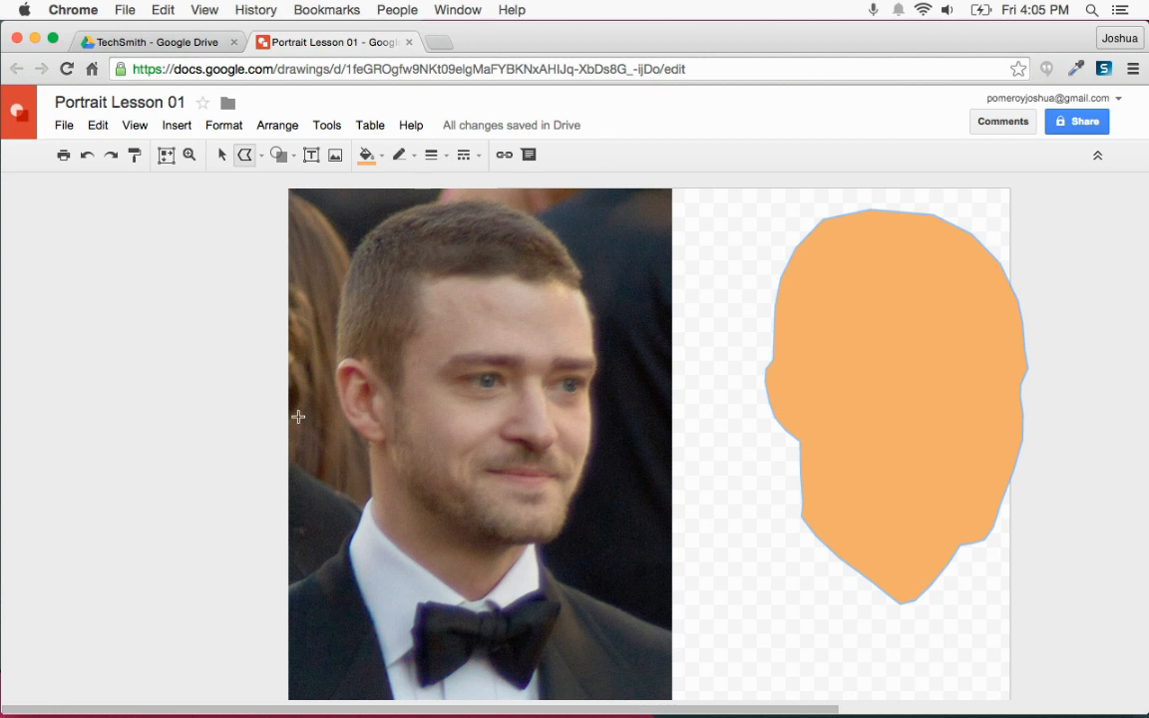
pyautogui.press('super+alt+plus')
pyautogui.press('super+alt+plus')
pyautogui.scroll(3, 369, 339)
pyautogui.hscroll(-4, 393, 320)
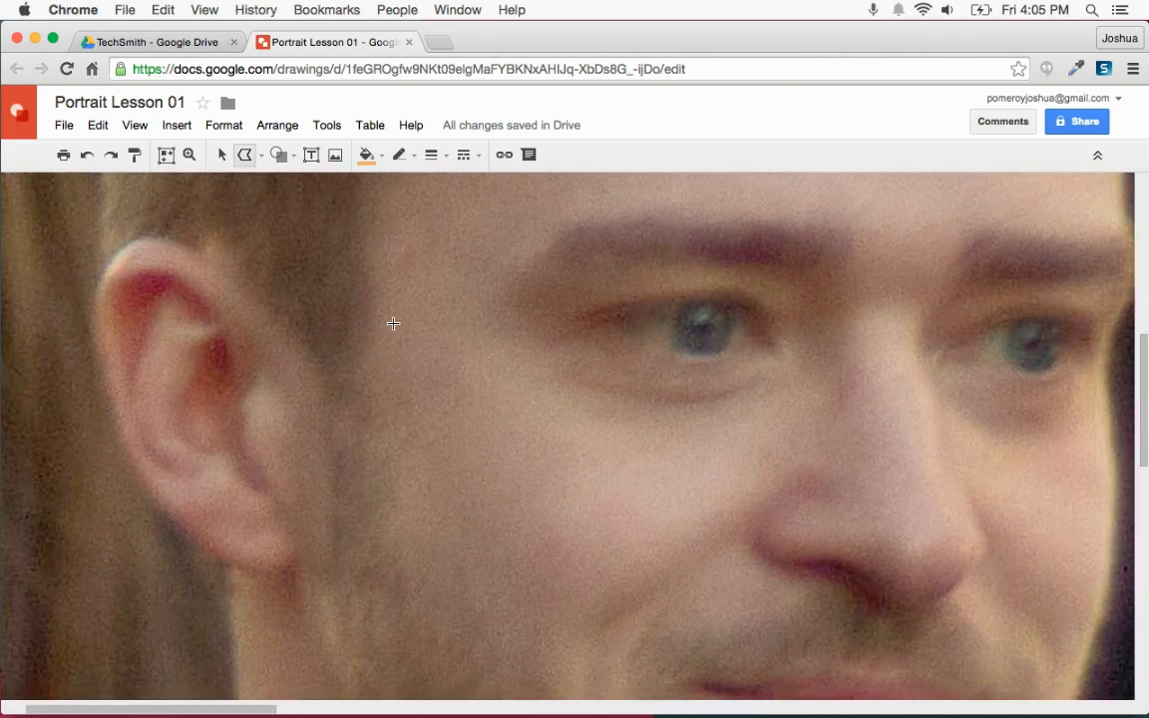
pyautogui.scroll(4, 374, 399)
pyautogui.click(342, 617)
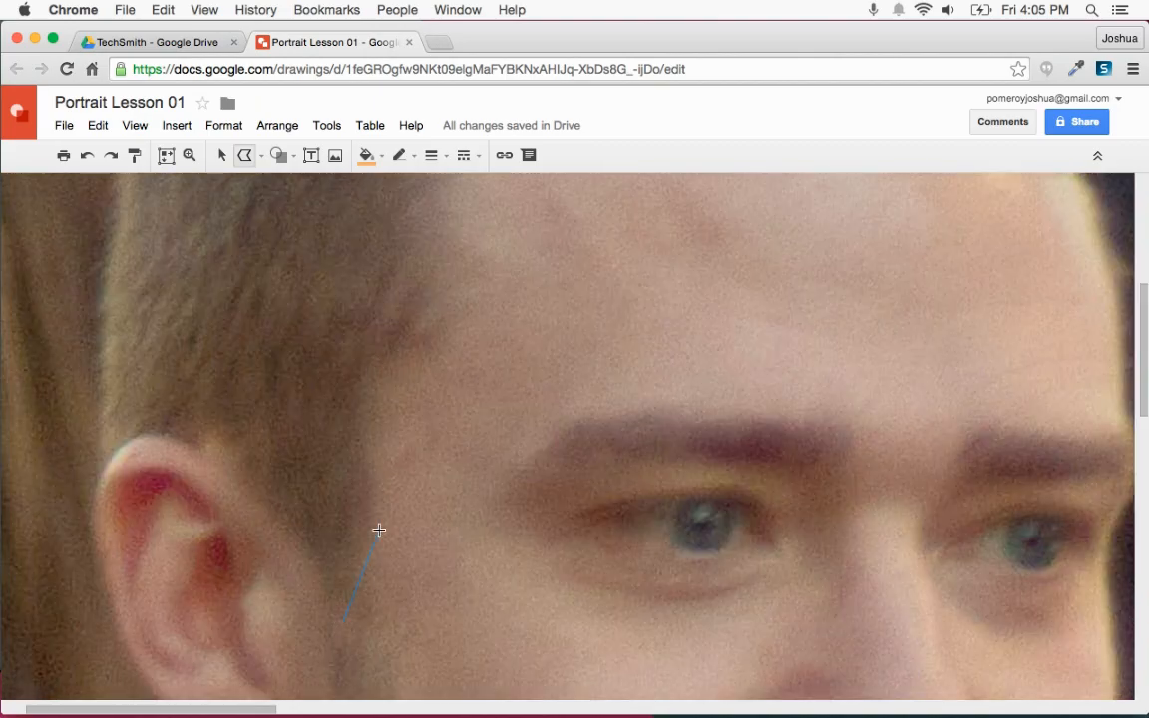
pyautogui.moveTo(379, 529)
pyautogui.mouseDown()
pyautogui.moveTo(369, 423)
pyautogui.moveTo(388, 369)
pyautogui.mouseUp()
pyautogui.click(383, 367)
# Continue the hair polyline up the temple and around the forehead's corner with jagged points imitating hair
pyautogui.press('super+alt+minus')
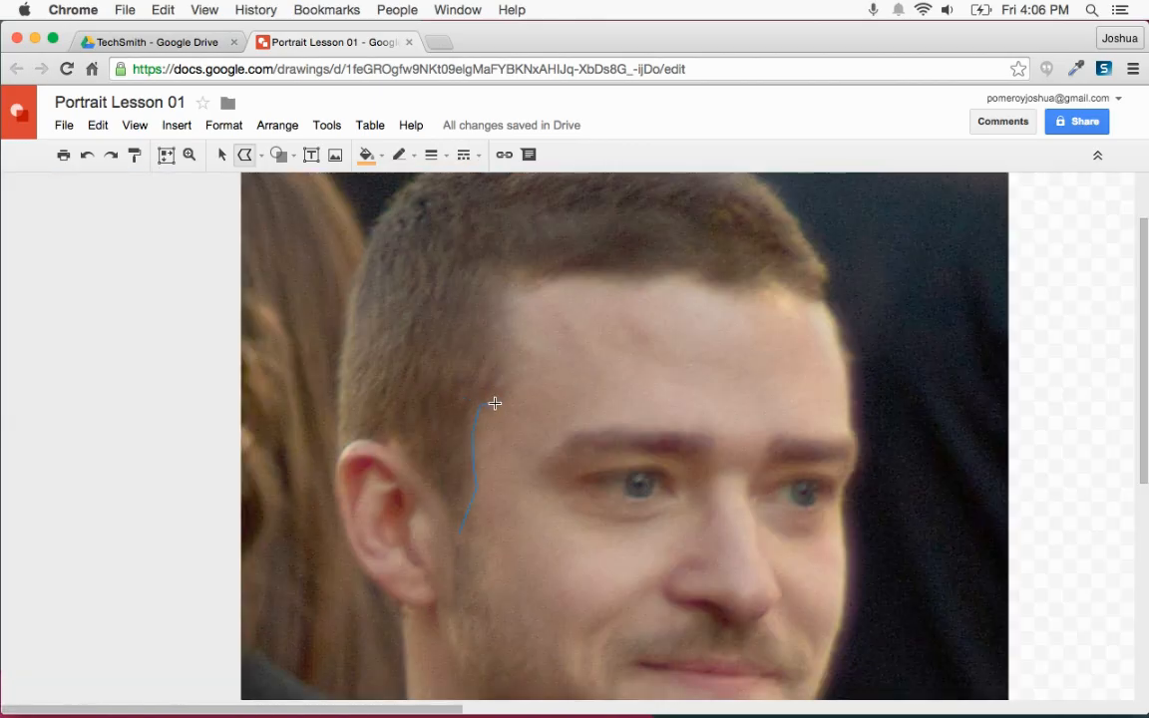
pyautogui.moveTo(503, 399)
pyautogui.mouseDown()
pyautogui.moveTo(519, 368)
pyautogui.moveTo(496, 340)
pyautogui.mouseUp()
pyautogui.press('super+alt+plus')
pyautogui.hscroll(-3, 434, 336)
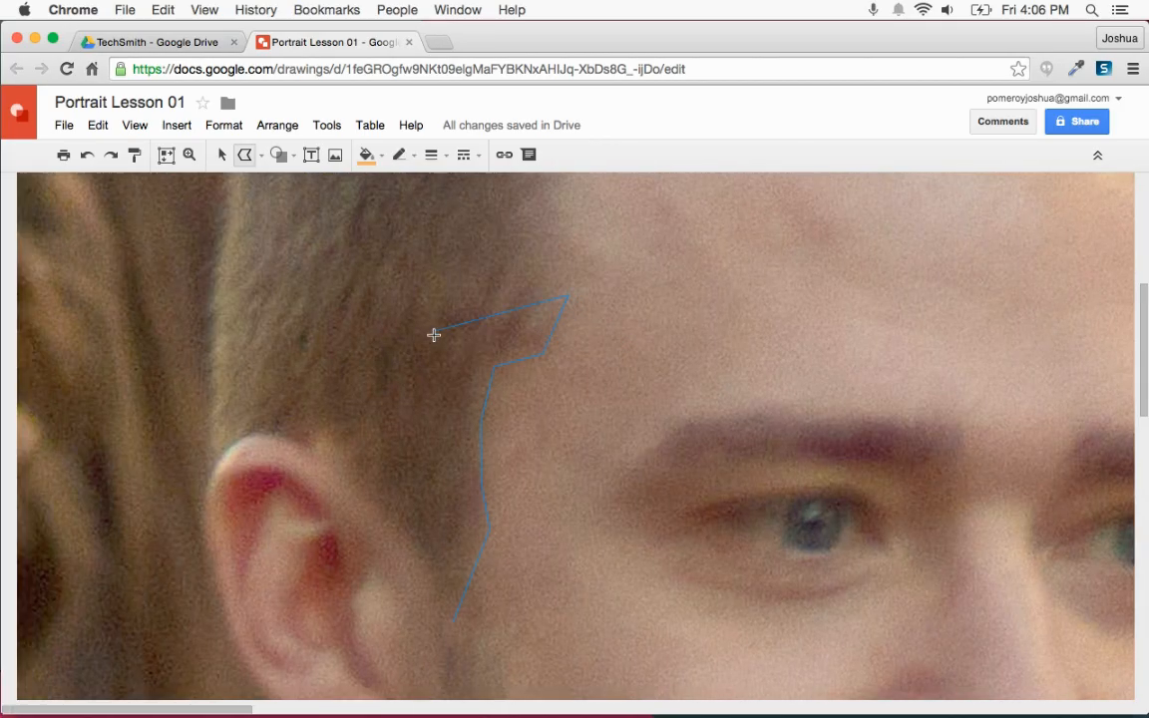
pyautogui.press('super+alt+plus')
pyautogui.scroll(-3, 551, 335)
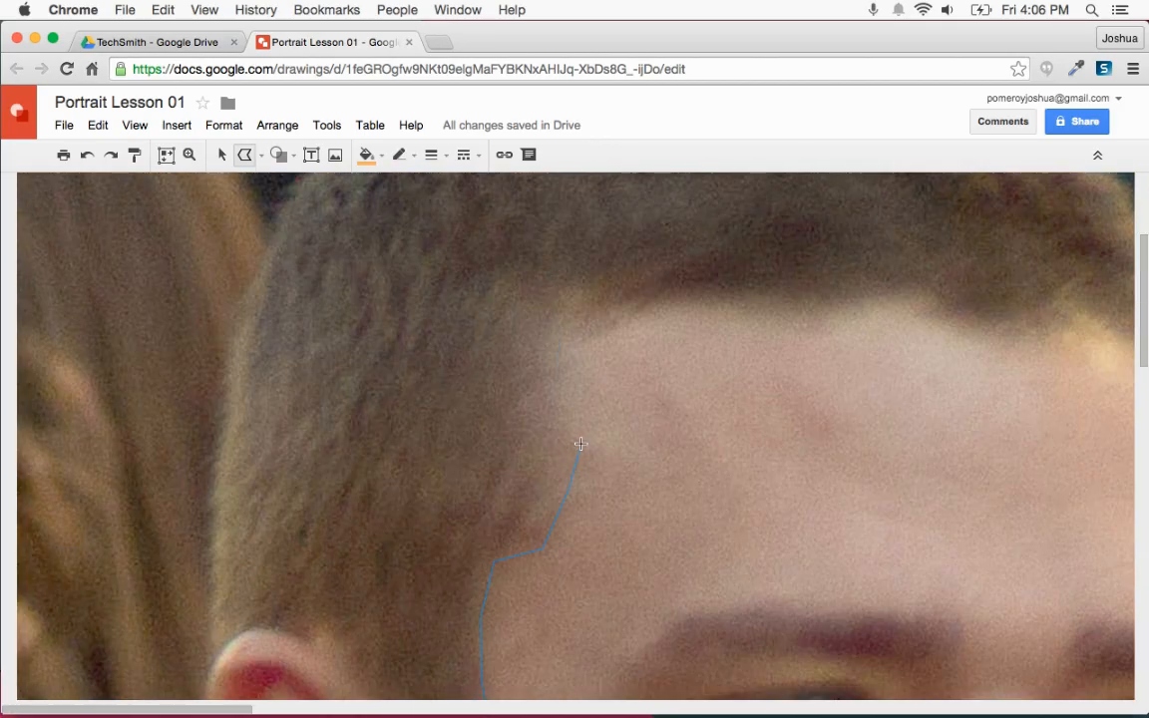
pyautogui.moveTo(560, 440)
pyautogui.mouseDown()
pyautogui.moveTo(552, 403)
pyautogui.moveTo(513, 410)
pyautogui.moveTo(564, 369)
pyautogui.moveTo(522, 373)
pyautogui.moveTo(575, 352)
pyautogui.moveTo(536, 348)
pyautogui.moveTo(588, 325)
pyautogui.moveTo(568, 331)
pyautogui.moveTo(604, 292)
pyautogui.moveTo(548, 323)
pyautogui.moveTo(587, 335)
pyautogui.mouseUp()
pyautogui.click(663, 299)
# Trace the forehead hairline across to the front tip of the hair, adding small spikes along it
pyautogui.hscroll(3, 641, 309)
pyautogui.click(527, 305)
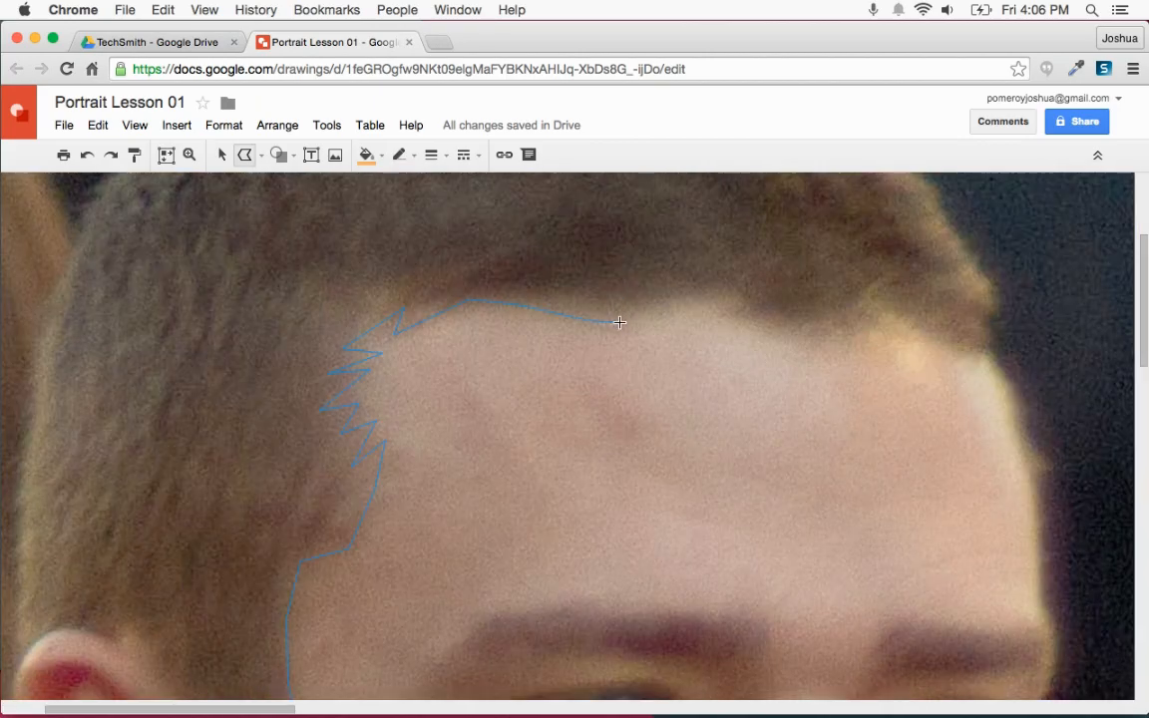
pyautogui.click(726, 296)
pyautogui.click(711, 310)
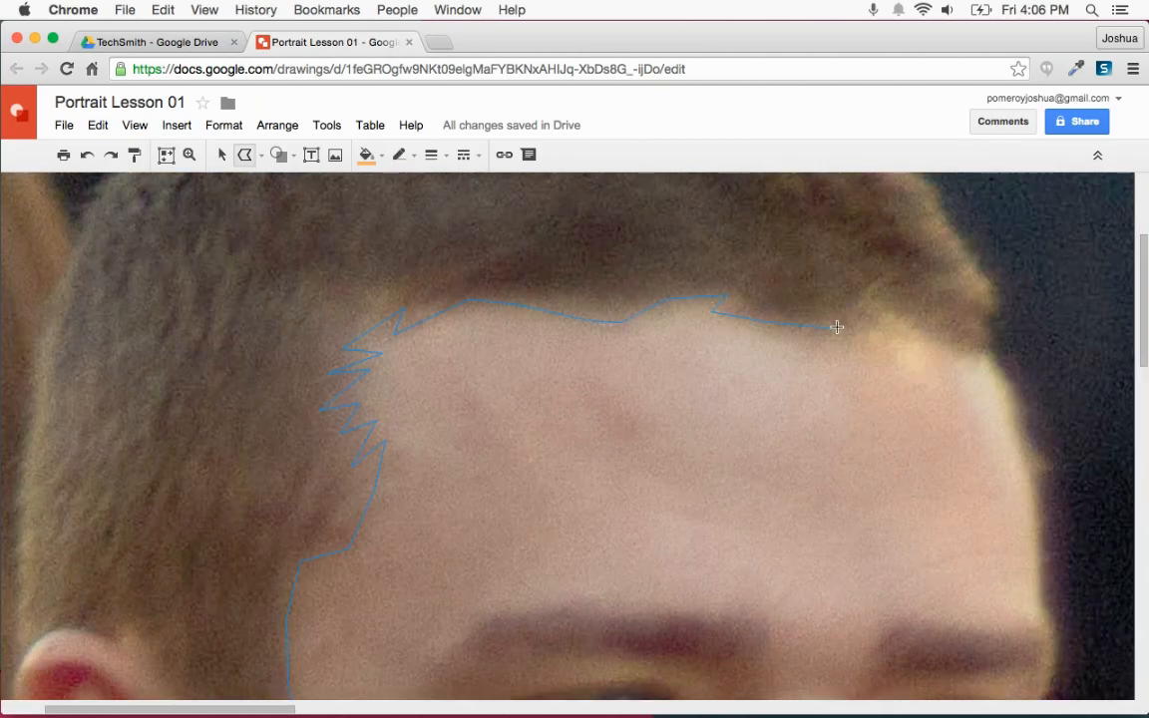
pyautogui.click(892, 326)
pyautogui.hscroll(2, 857, 339)
pyautogui.click(884, 357)
# Extend the hair polyline in jagged points around the front tip and up the outer front edge of the hair
pyautogui.click(911, 333)
pyautogui.click(893, 319)
pyautogui.click(898, 294)
pyautogui.click(912, 288)
pyautogui.scroll(3, 886, 261)
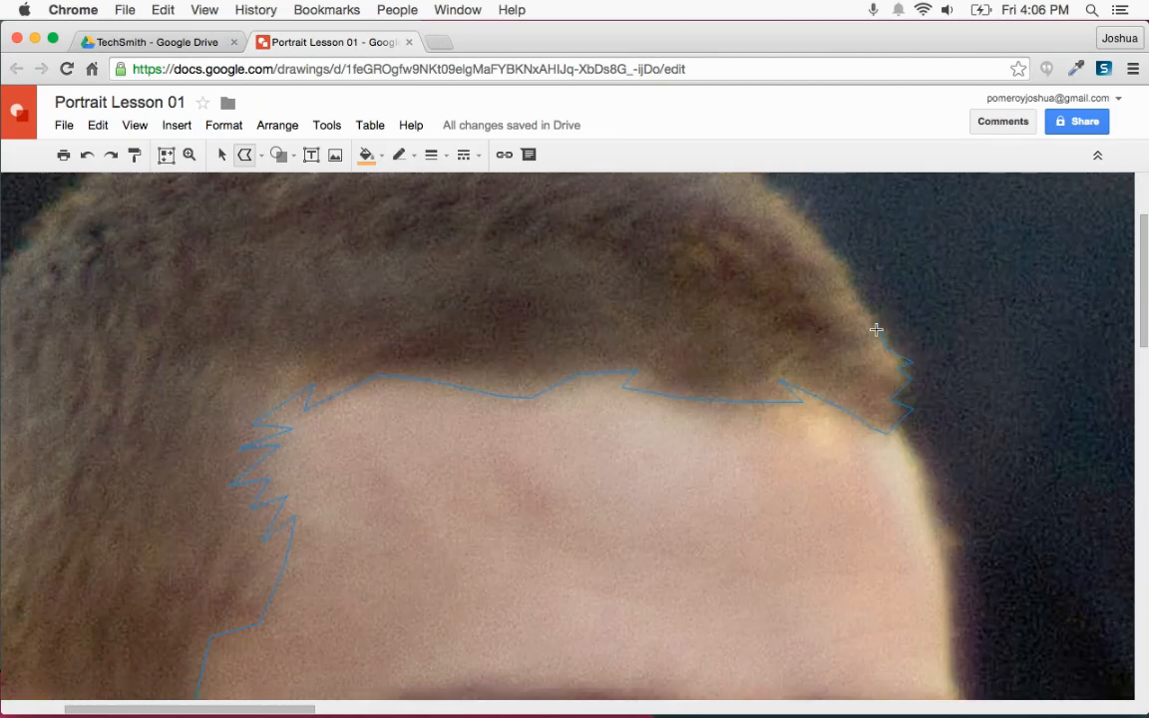
pyautogui.click(869, 305)
pyautogui.click(849, 290)
pyautogui.click(852, 264)
pyautogui.click(825, 251)
pyautogui.scroll(5, 802, 217)
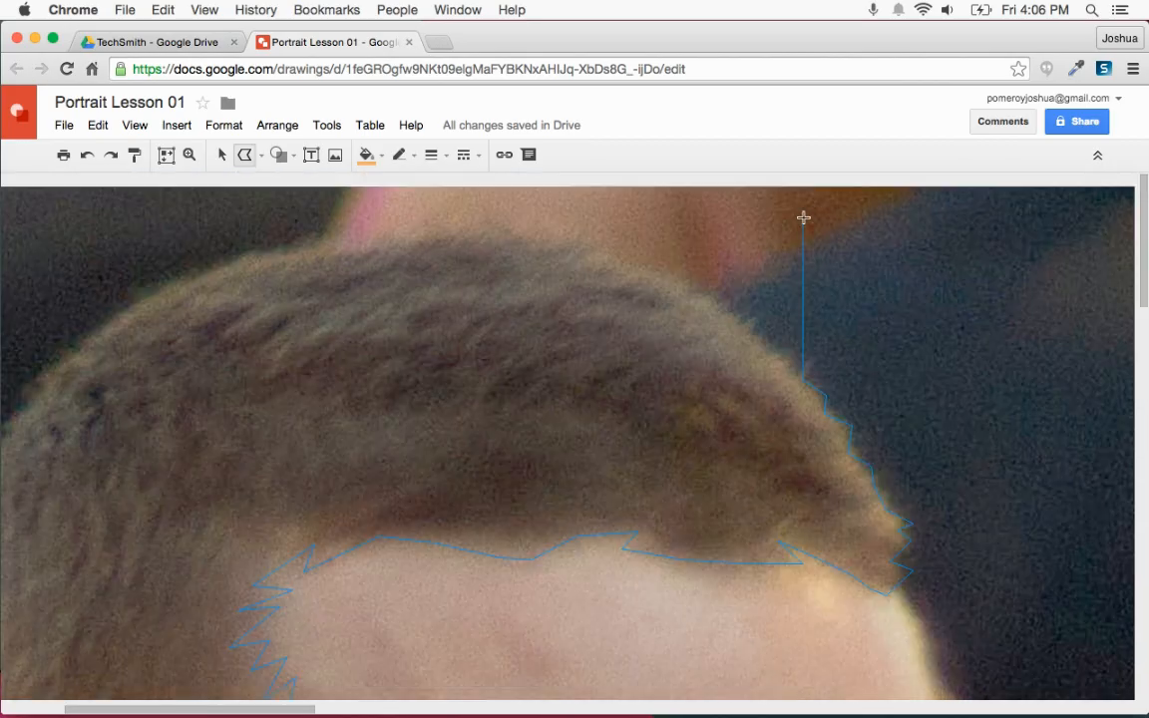
# Continue the hair polyline over the crown of the head with small spikes along the top edge
pyautogui.click(740, 320)
pyautogui.click(665, 264)
pyautogui.click(634, 265)
pyautogui.click(578, 241)
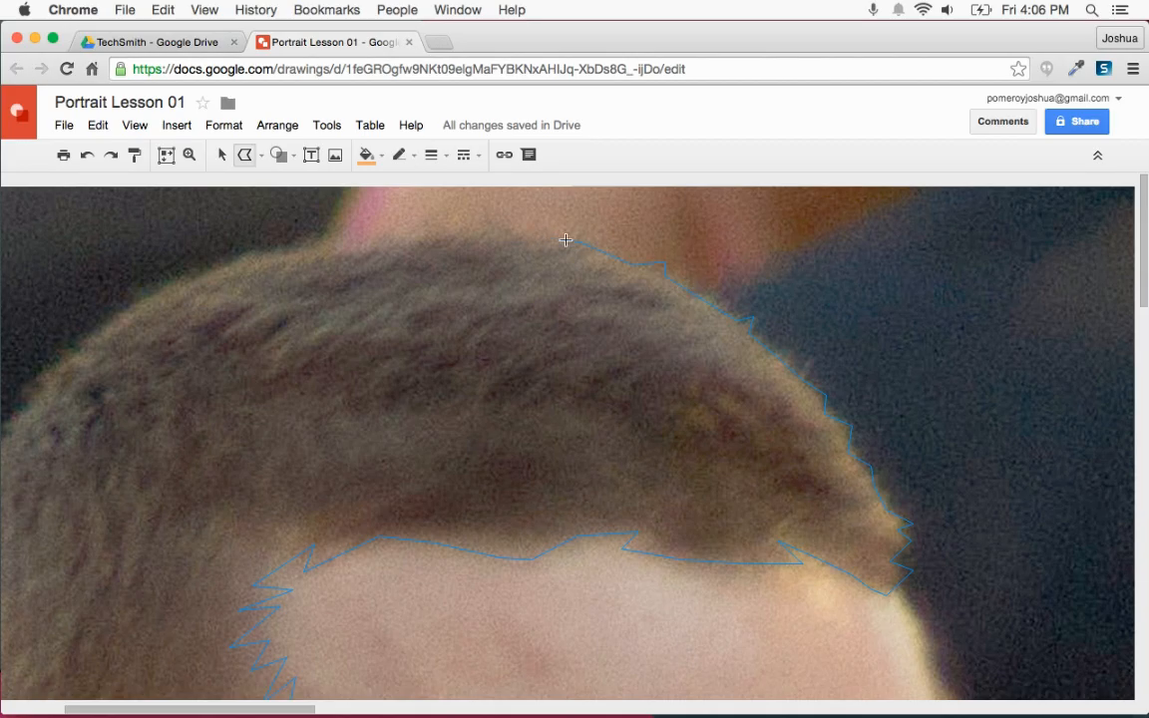
pyautogui.click(526, 236)
pyautogui.click(523, 220)
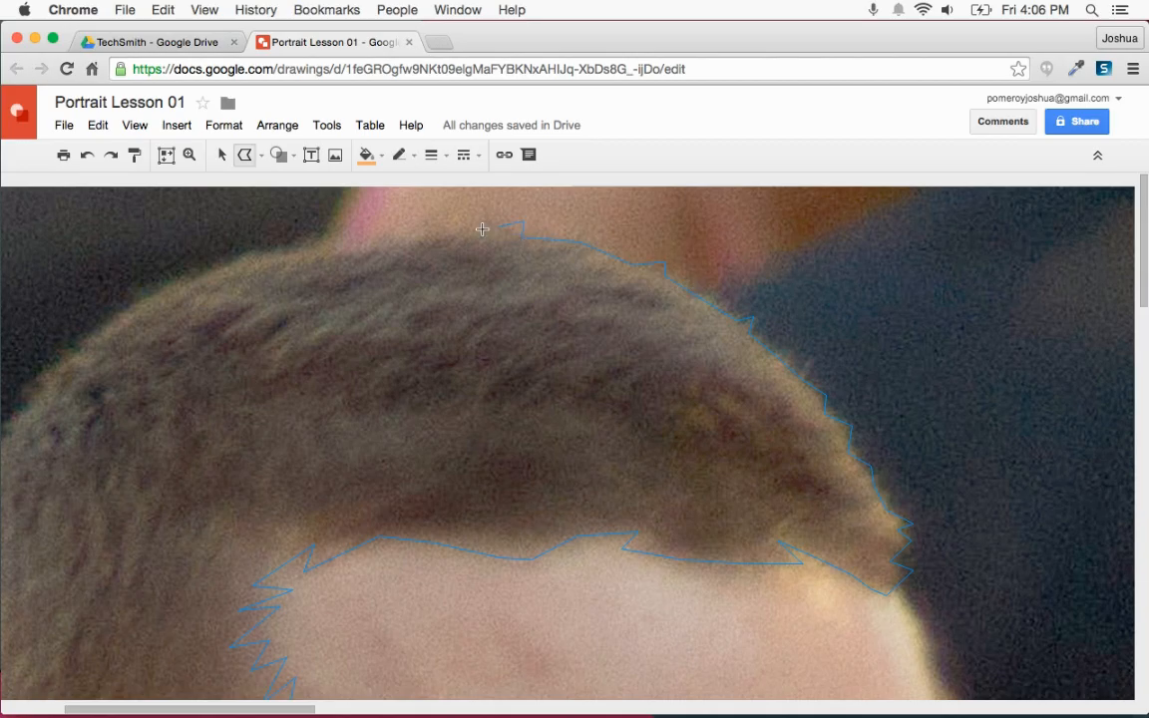
pyautogui.click(395, 237)
pyautogui.click(368, 248)
pyautogui.click(305, 248)
pyautogui.click(253, 255)
pyautogui.click(190, 282)
# Trace the hair edge down the back of the head toward the ear with small jagged points
pyautogui.hscroll(-3, 192, 283)
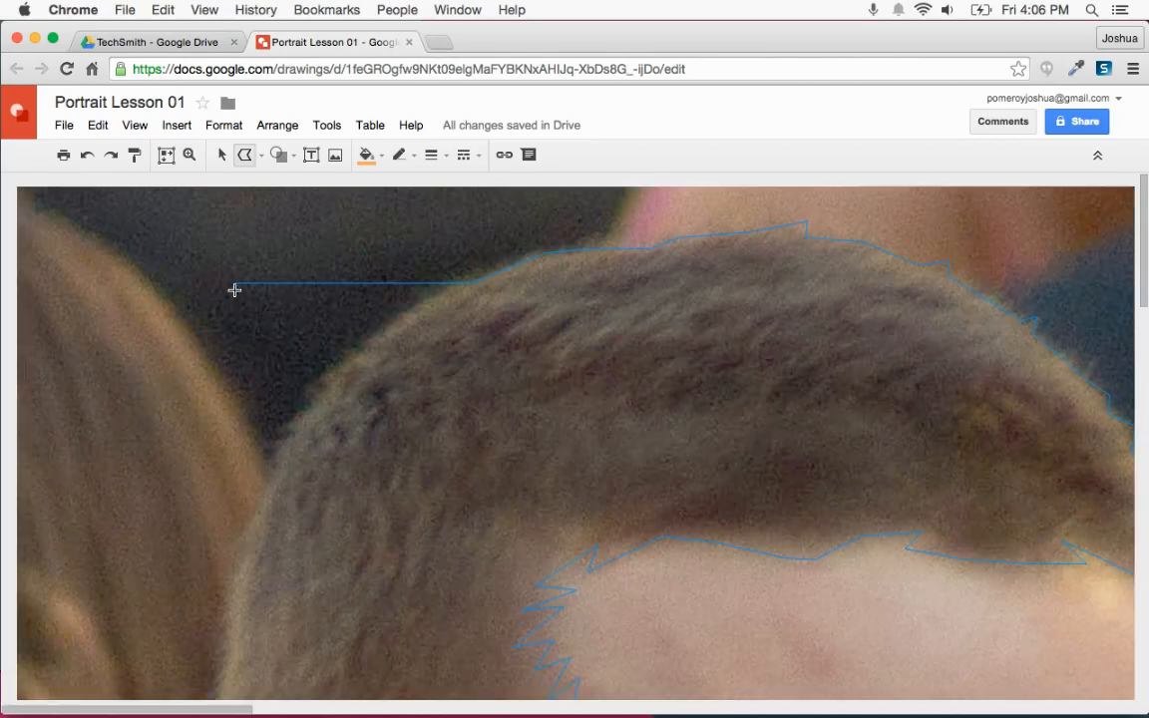
pyautogui.click(367, 345)
pyautogui.click(299, 398)
pyautogui.click(280, 435)
pyautogui.scroll(-3, 281, 453)
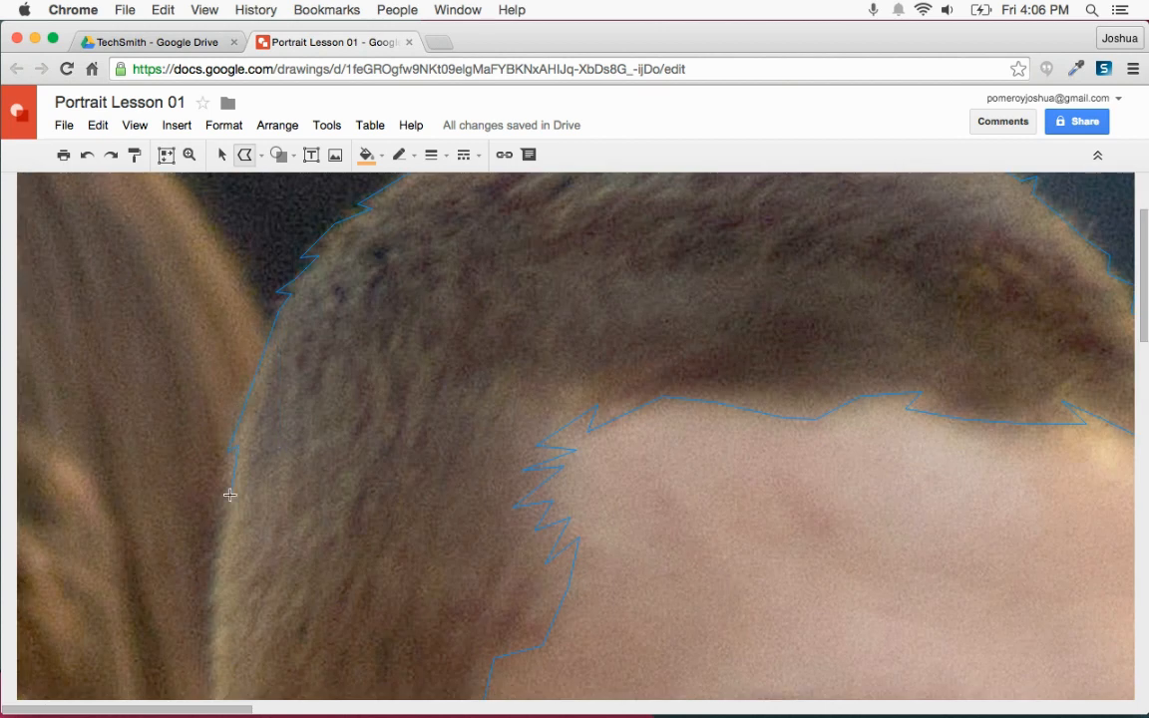
pyautogui.scroll(-10, 273, 470)
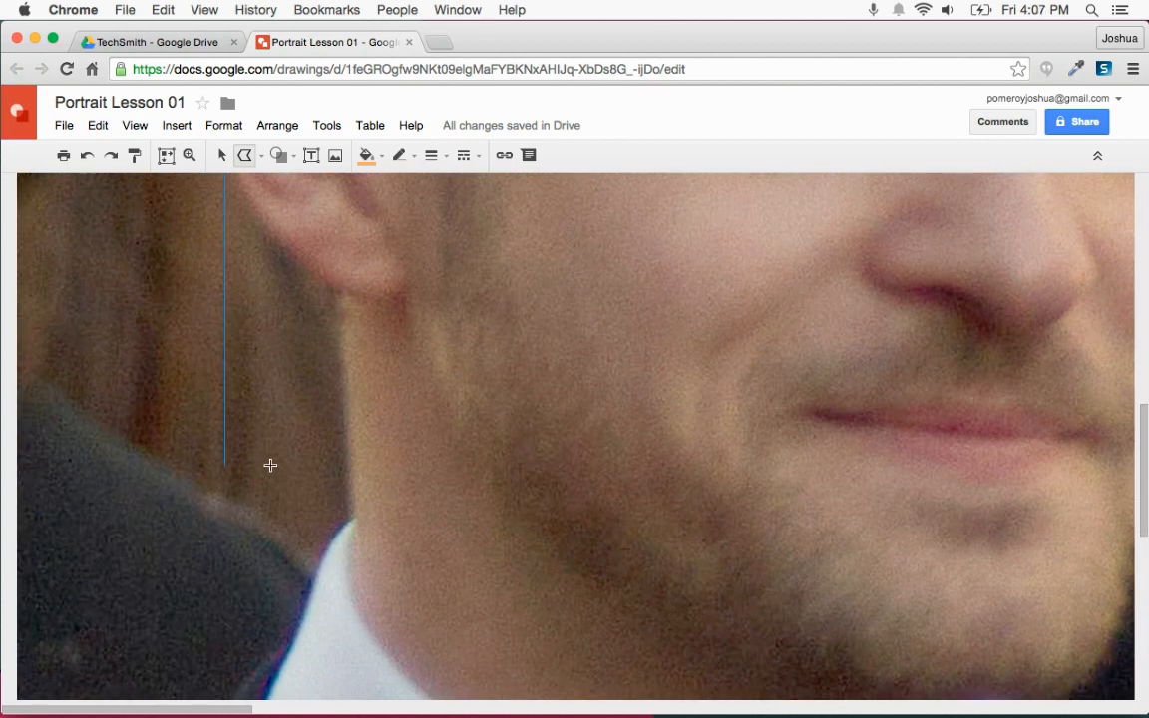
pyautogui.scroll(5, 286, 432)
pyautogui.scroll(-5, 256, 256)
pyautogui.scroll(10, 256, 302)
pyautogui.scroll(-3, 253, 299)
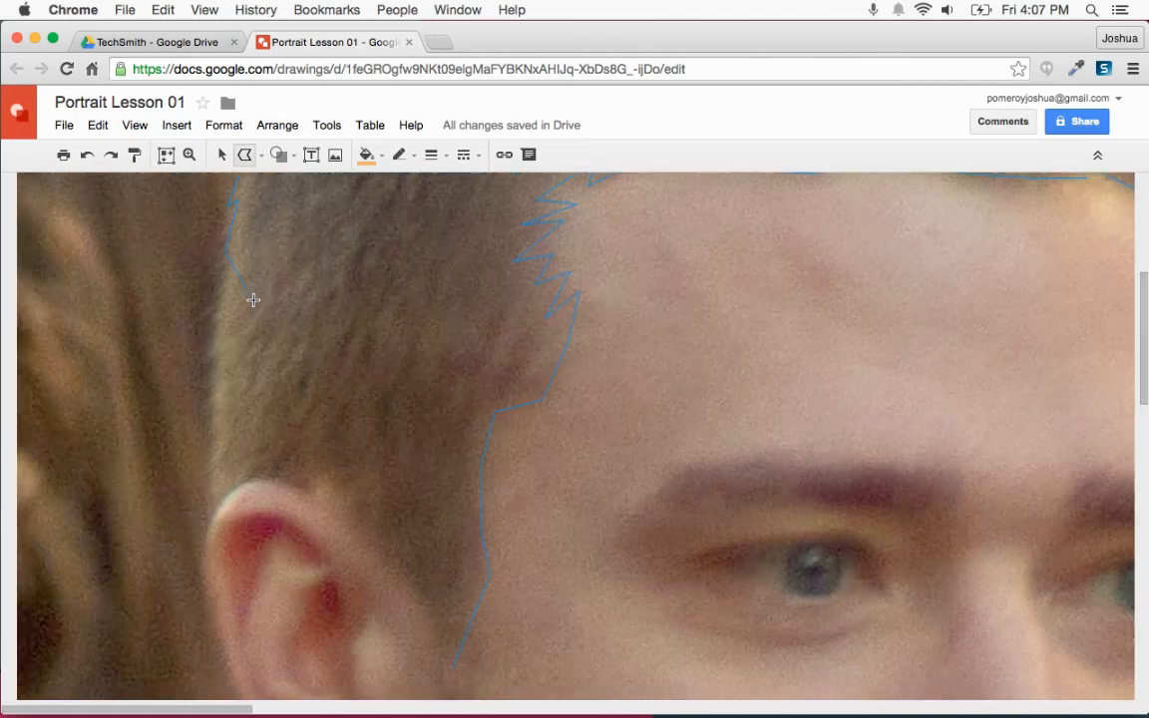
# Trace the hair down to the ear, over its top and along the sideburn, closing the hair shape at its starting point
pyautogui.click(208, 363)
pyautogui.click(236, 488)
pyautogui.click(317, 483)
pyautogui.click(334, 500)
pyautogui.click(339, 521)
pyautogui.click(357, 540)
pyautogui.click(365, 523)
pyautogui.click(369, 556)
pyautogui.click(402, 573)
pyautogui.click(430, 618)
pyautogui.scroll(-2, 430, 612)
pyautogui.click(433, 480)
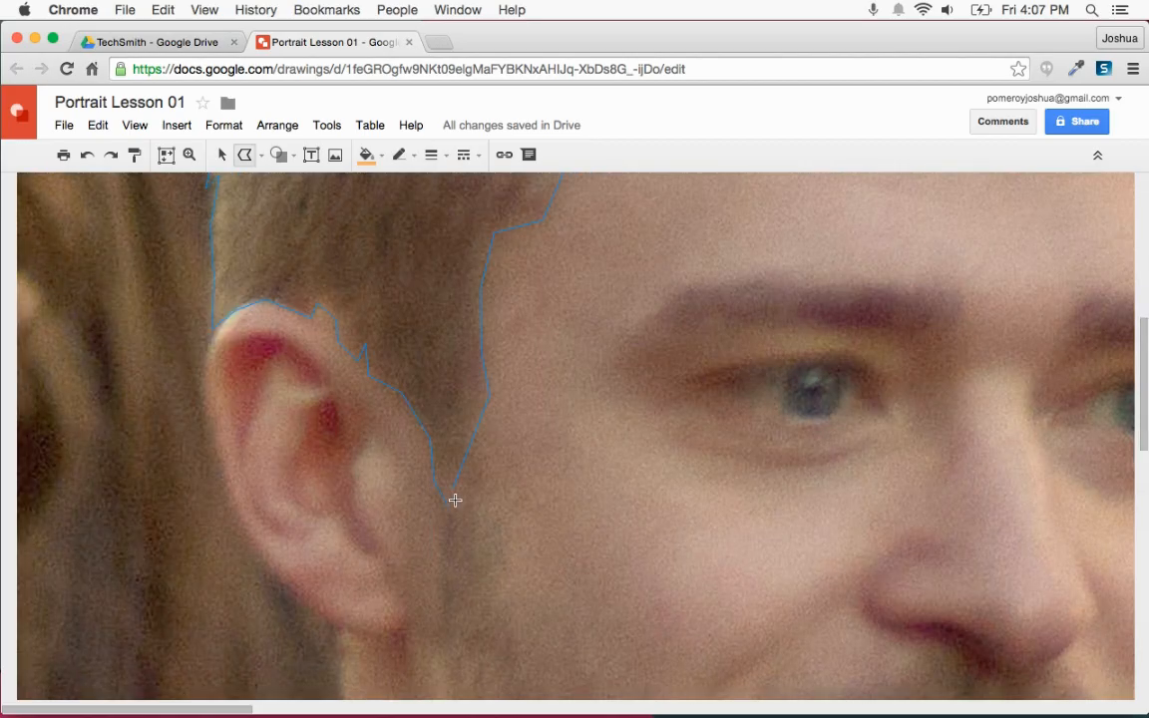
pyautogui.click(457, 487)
# Fill the finished hair shape with a dark orange-brown colour
pyautogui.press('super+alt+minus')
pyautogui.press('super+alt+minus')
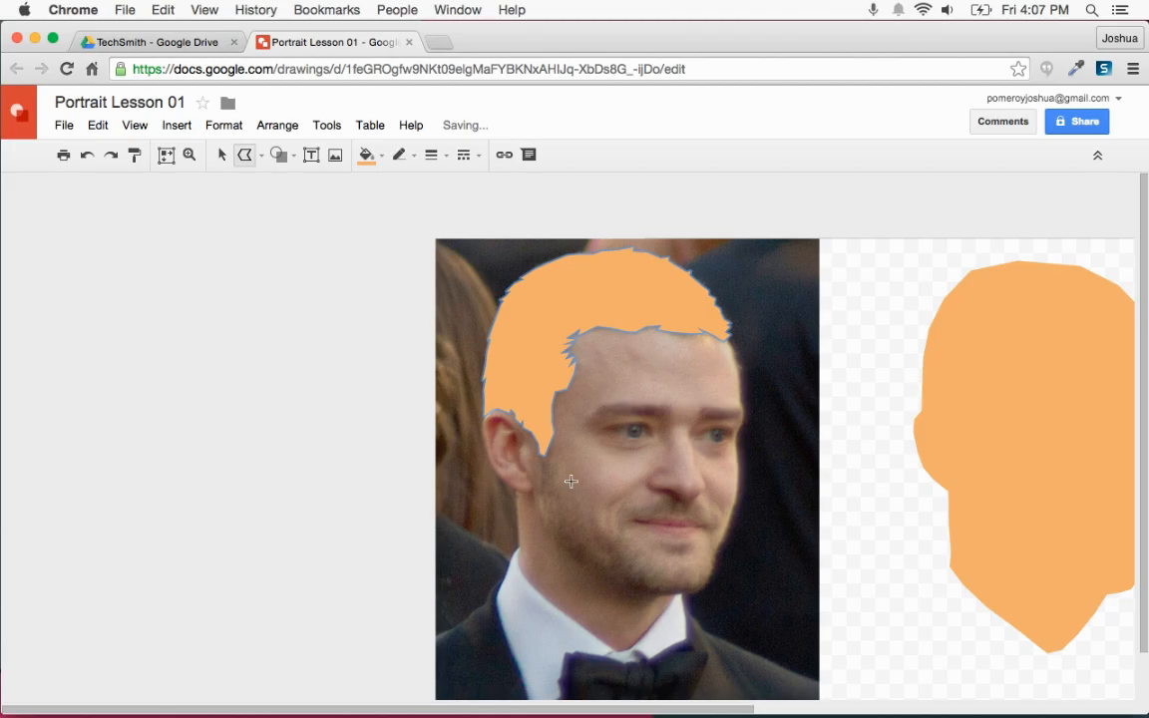
pyautogui.click(371, 155)
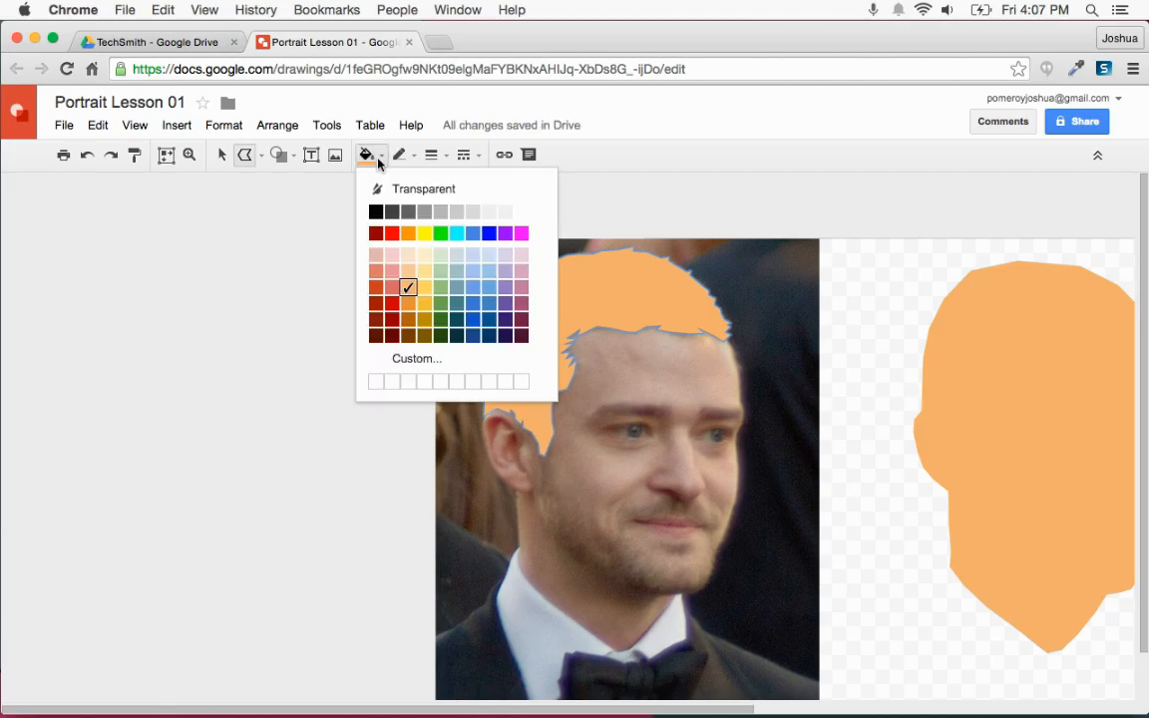
pyautogui.click(409, 319)
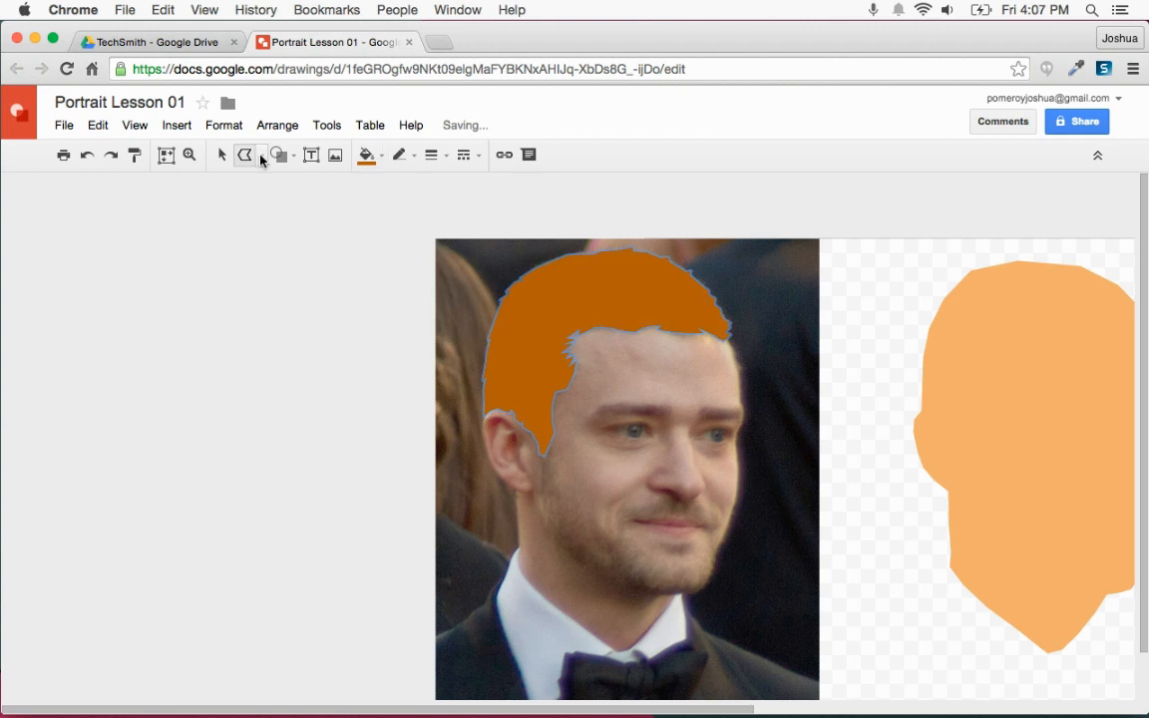
# Move the hair shape from the photo onto the traced head and nudge it into alignment above the ear
pyautogui.hscroll(4, 269, 399)
pyautogui.moveTo(310, 344); pyautogui.dragTo(764, 345)
pyautogui.press('super+alt+plus')
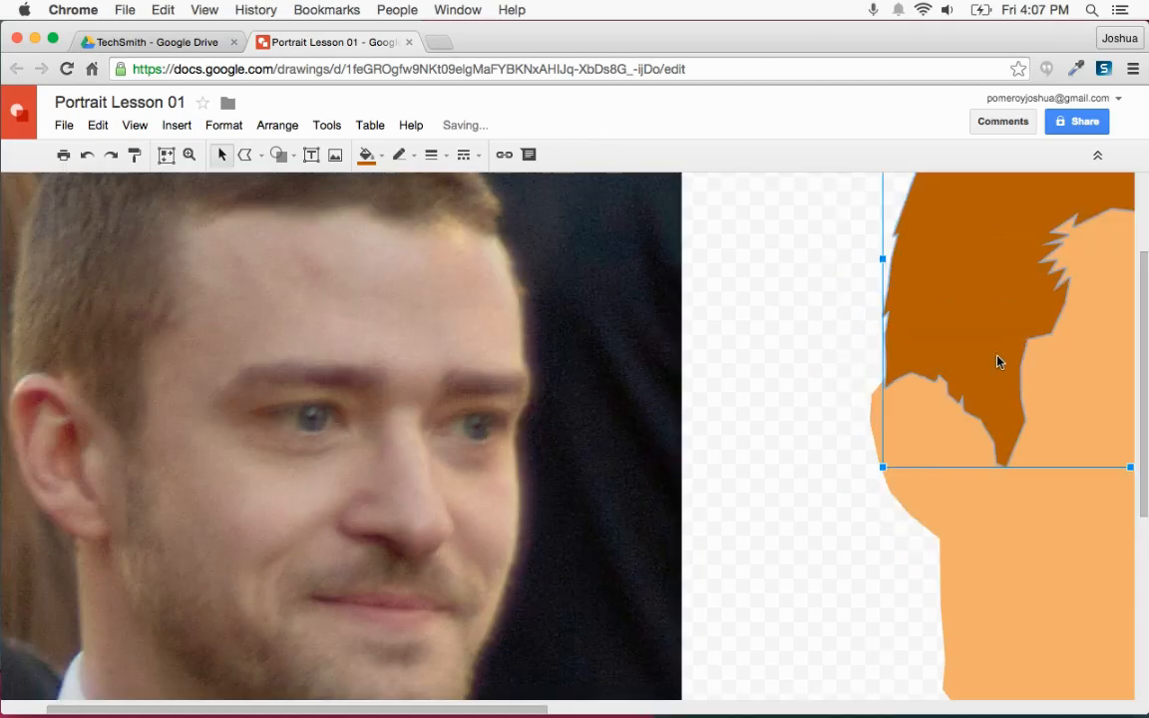
pyautogui.press('super+alt+plus')
pyautogui.hscroll(10, 658, 208)
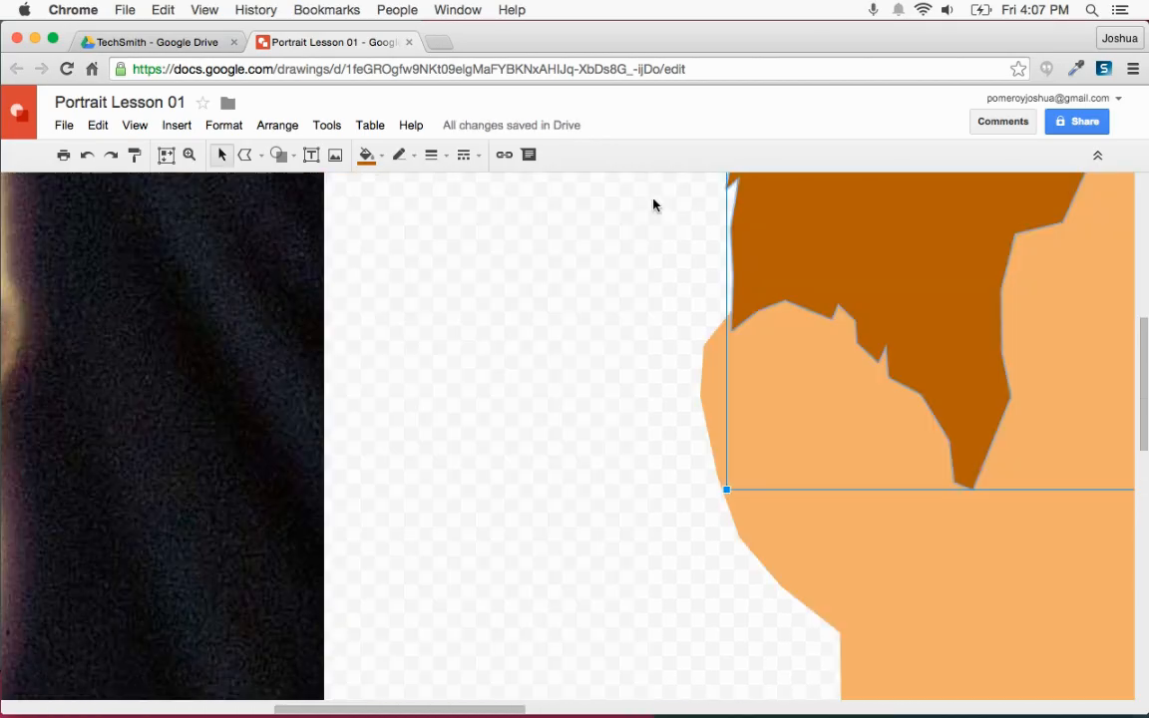
pyautogui.moveTo(744, 246); pyautogui.dragTo(719, 248)
pyautogui.press('super+alt+minus')
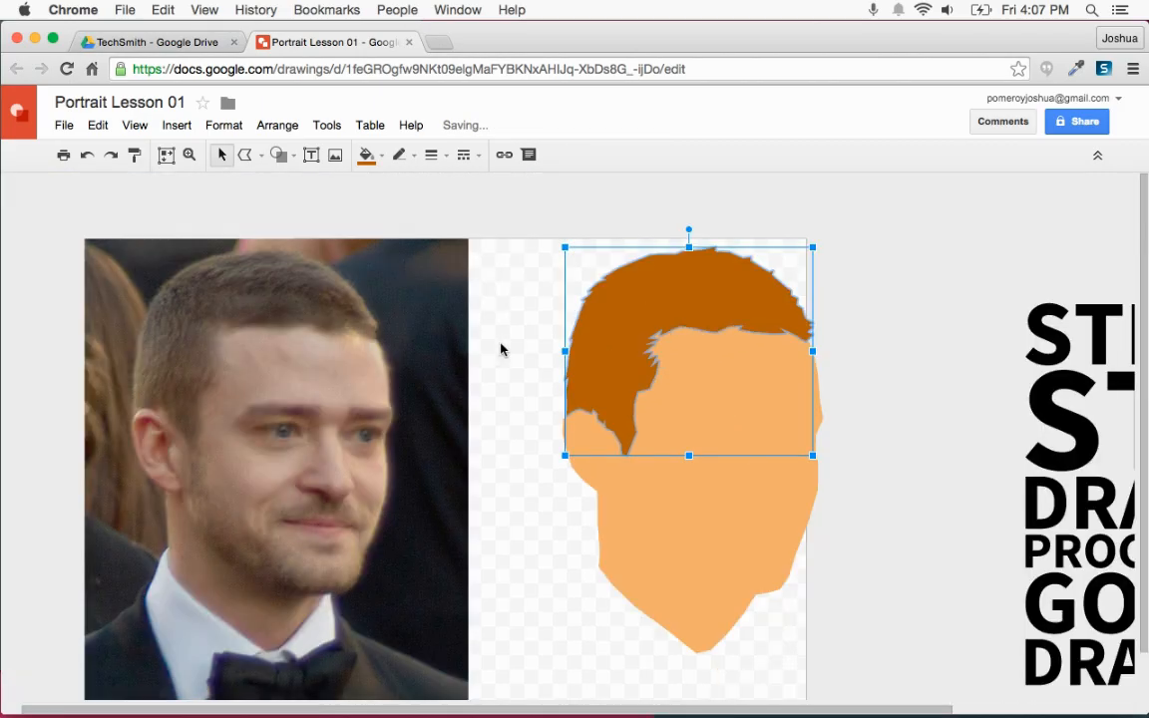
pyautogui.click(848, 342)
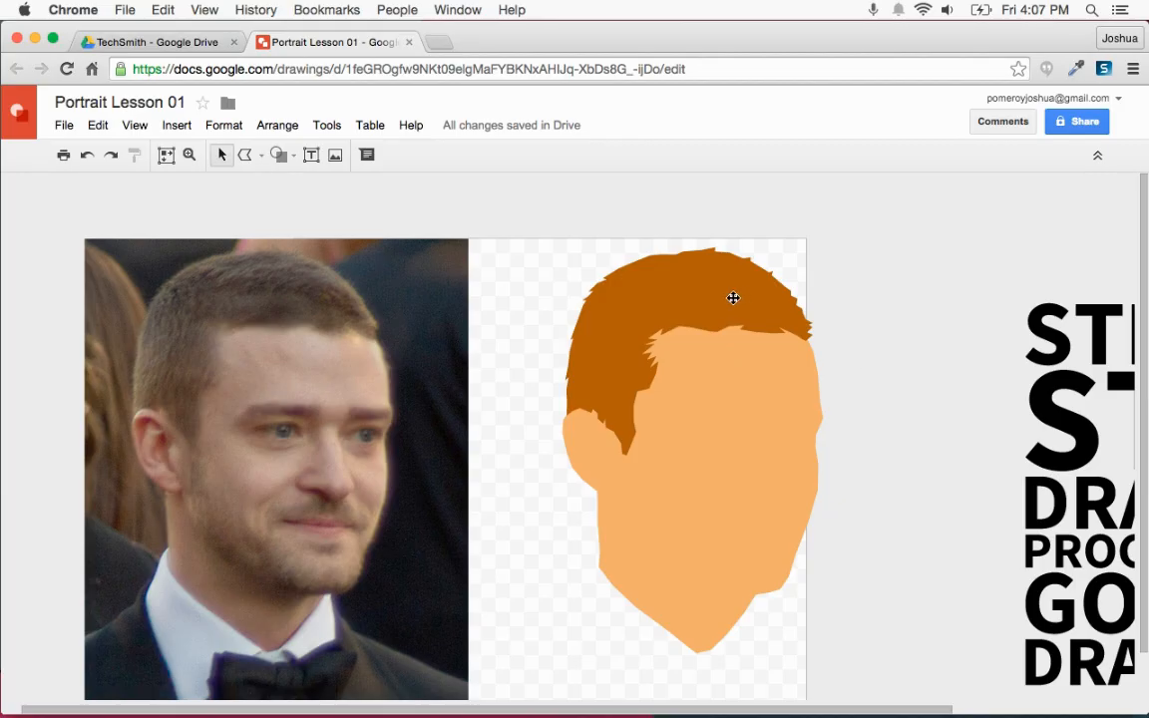
# Trace the photo's near eyebrow as a closed polyline with a slightly jagged outline
pyautogui.hscroll(-1, 894, 380)
pyautogui.hscroll(-3, 895, 380)
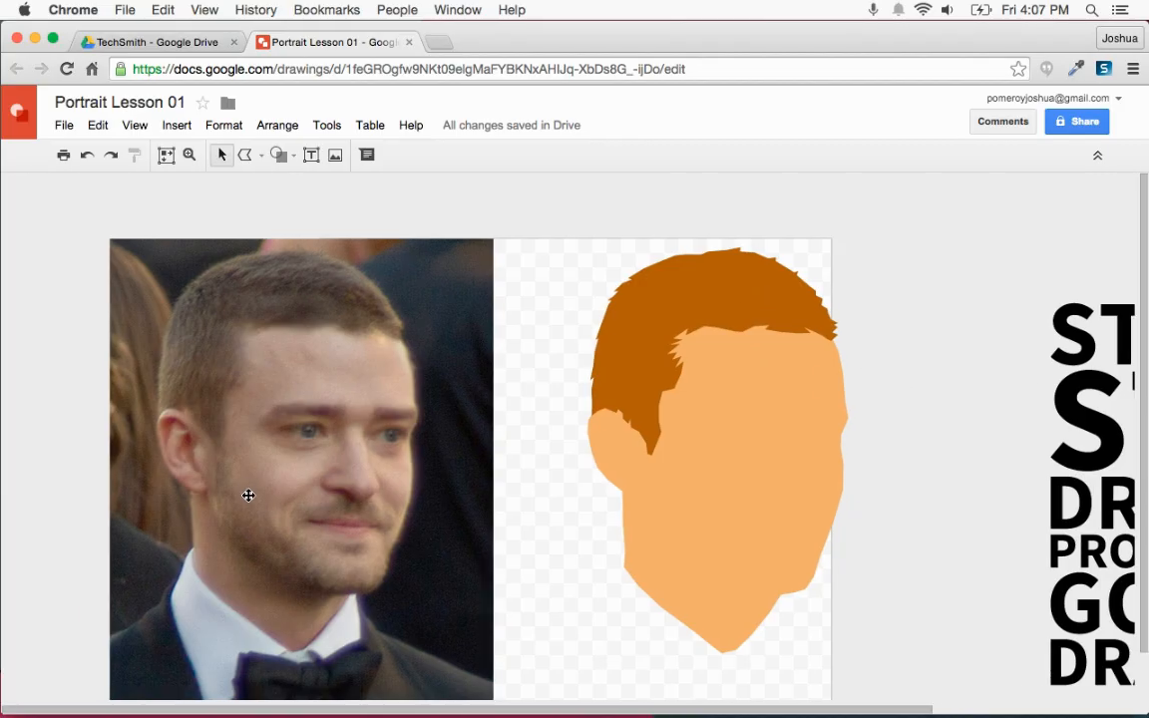
pyautogui.press('super+alt+equal')
pyautogui.press('super+alt+equal')
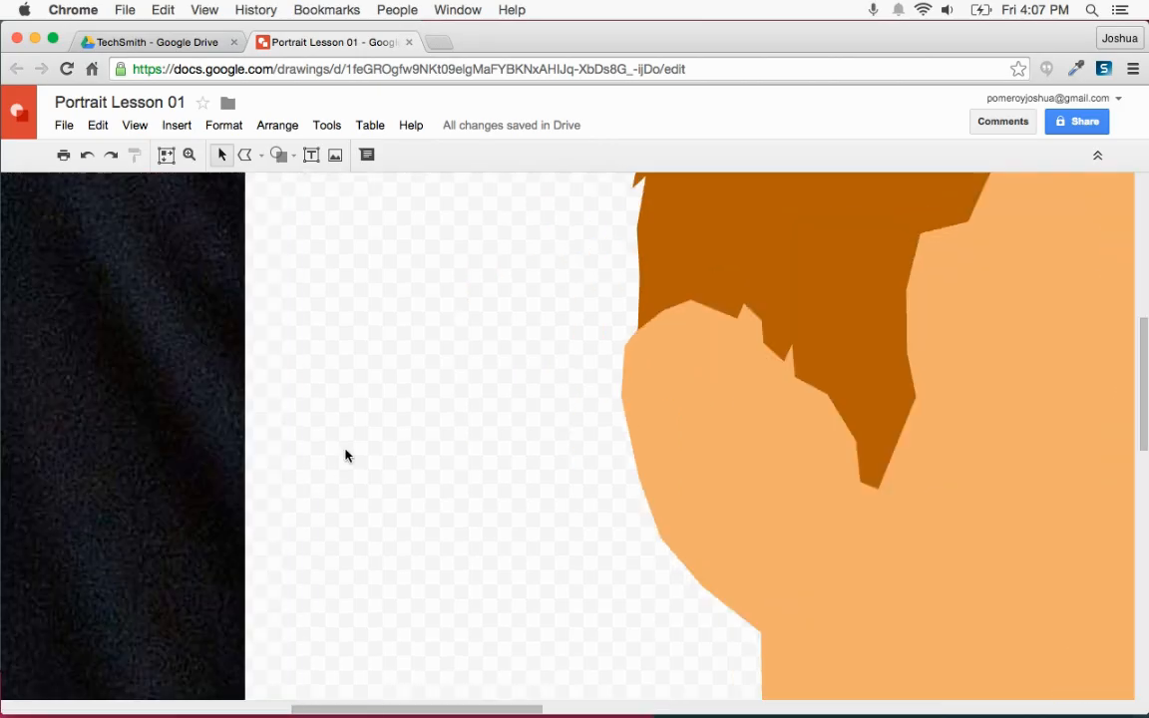
pyautogui.hscroll(-10, 339, 464)
pyautogui.click(244, 155)
pyautogui.moveTo(137, 341)
pyautogui.mouseDown()
pyautogui.moveTo(203, 314)
pyautogui.moveTo(266, 330)
pyautogui.moveTo(298, 319)
pyautogui.moveTo(260, 326)
pyautogui.moveTo(354, 328)
pyautogui.moveTo(391, 346)
pyautogui.moveTo(423, 337)
pyautogui.moveTo(439, 300)
pyautogui.moveTo(428, 285)
pyautogui.moveTo(407, 299)
pyautogui.moveTo(371, 280)
pyautogui.moveTo(286, 285)
pyautogui.moveTo(266, 270)
pyautogui.moveTo(173, 286)
pyautogui.moveTo(141, 313)
pyautogui.moveTo(137, 345)
pyautogui.mouseUp()
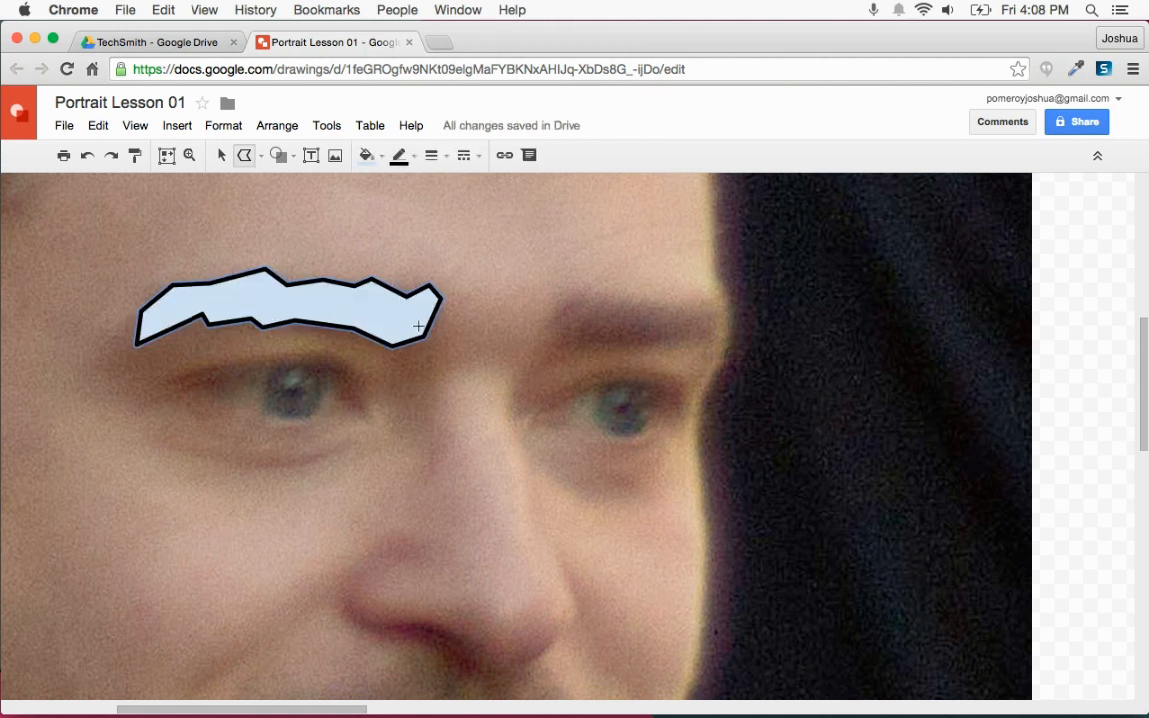
# Trace the photo's far eyebrow as a second closed, slightly jagged polyline
pyautogui.click(557, 351)
pyautogui.click(658, 339)
pyautogui.click(559, 350)
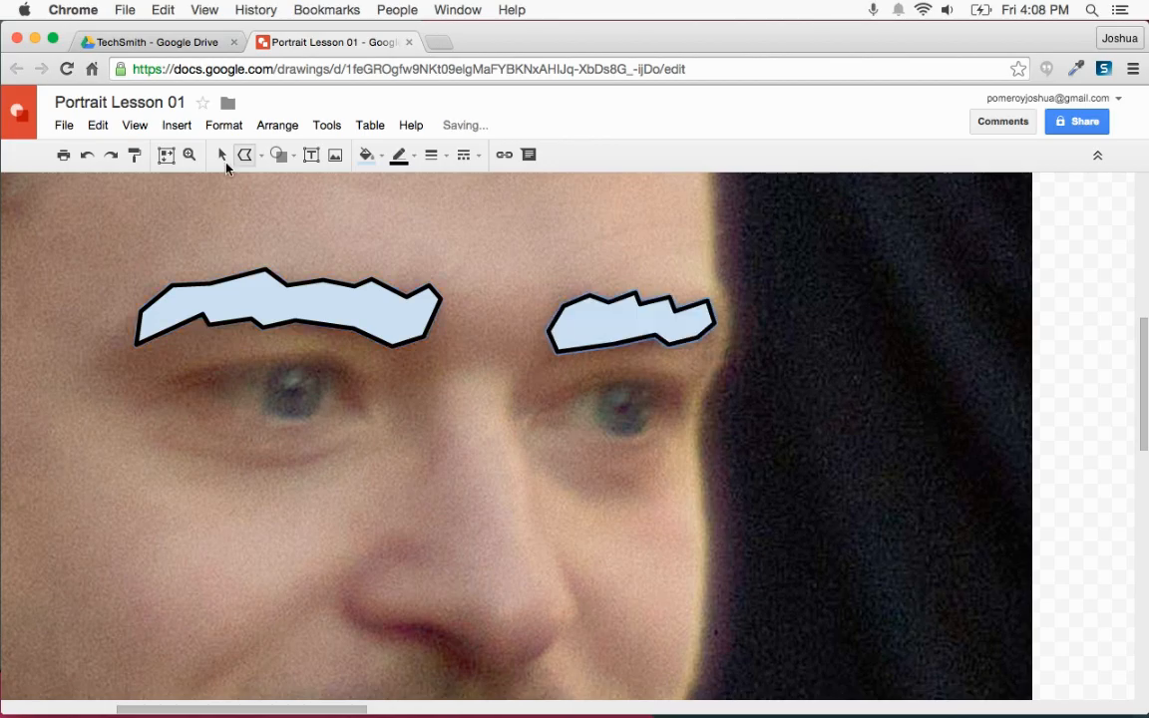
# Give both eyebrow shapes a transparent outline and the same dark orange-brown fill as the hair
pyautogui.click(222, 154)
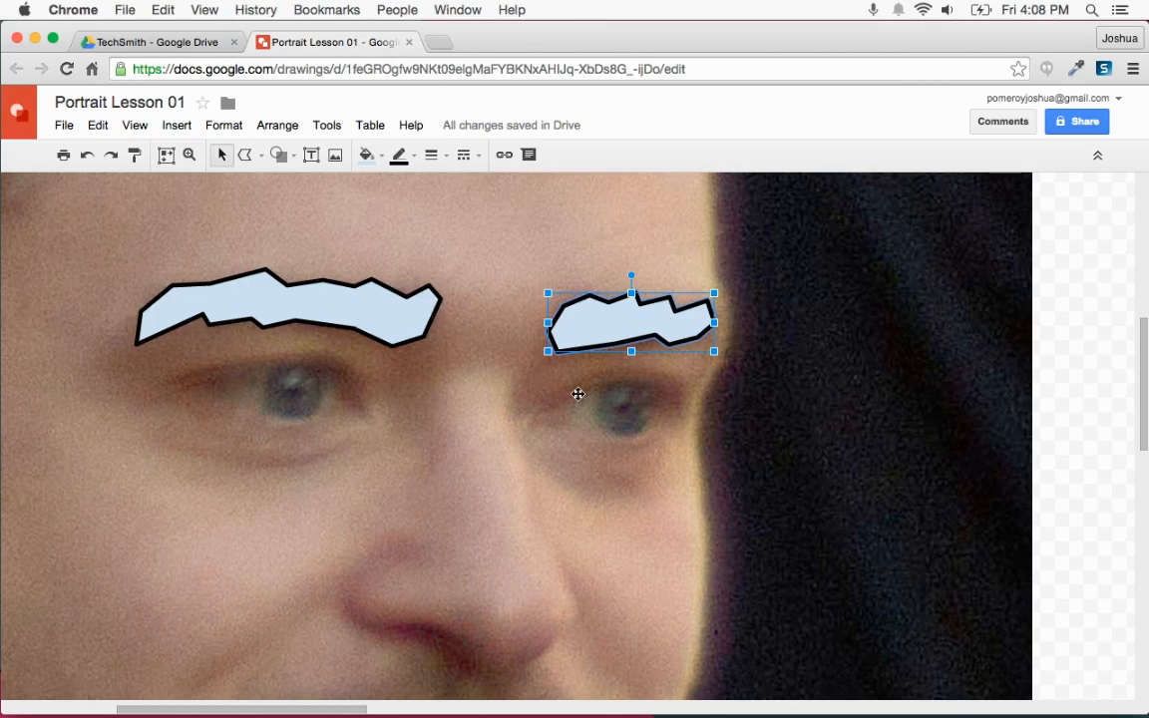
pyautogui.keyDown('shift'); pyautogui.click(381, 310); pyautogui.keyUp('shift')
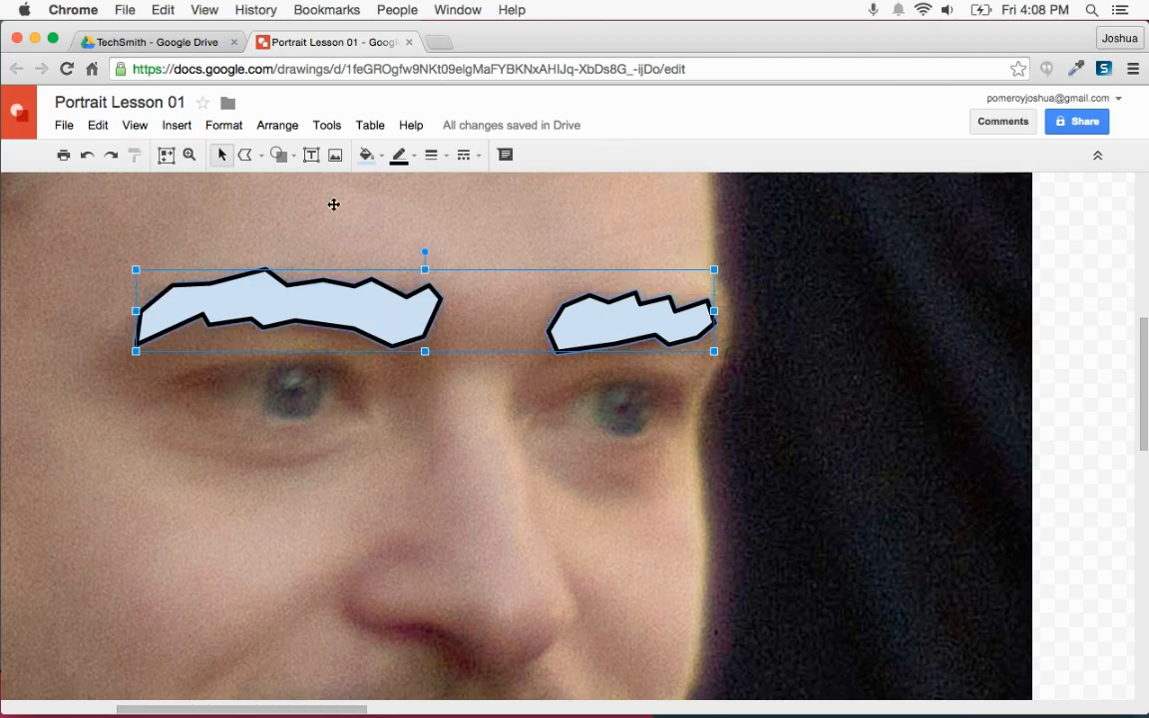
pyautogui.click(401, 157)
pyautogui.click(426, 188)
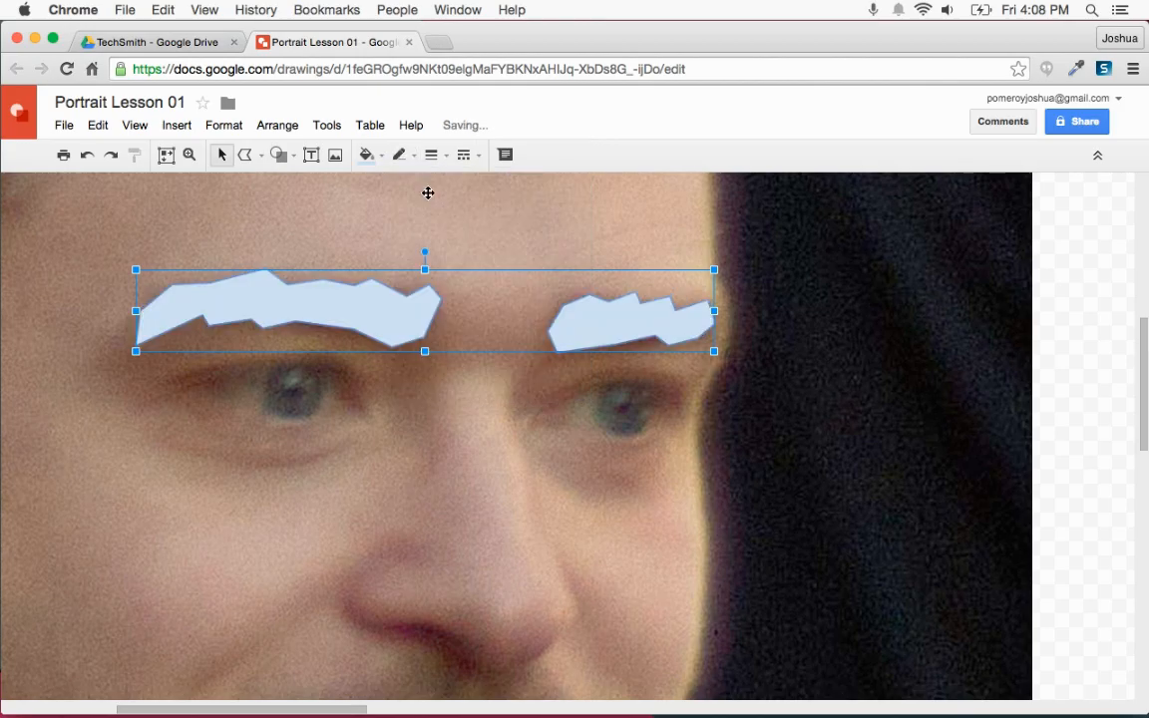
pyautogui.click(400, 156)
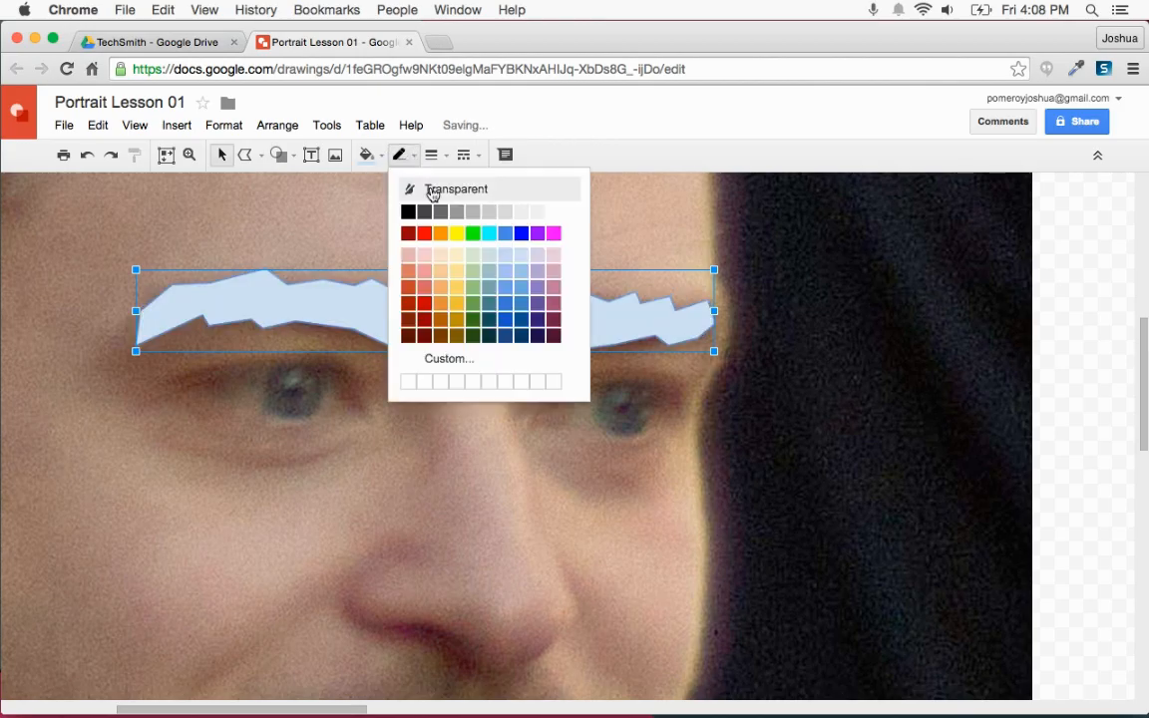
pyautogui.click(431, 191)
pyautogui.click(366, 154)
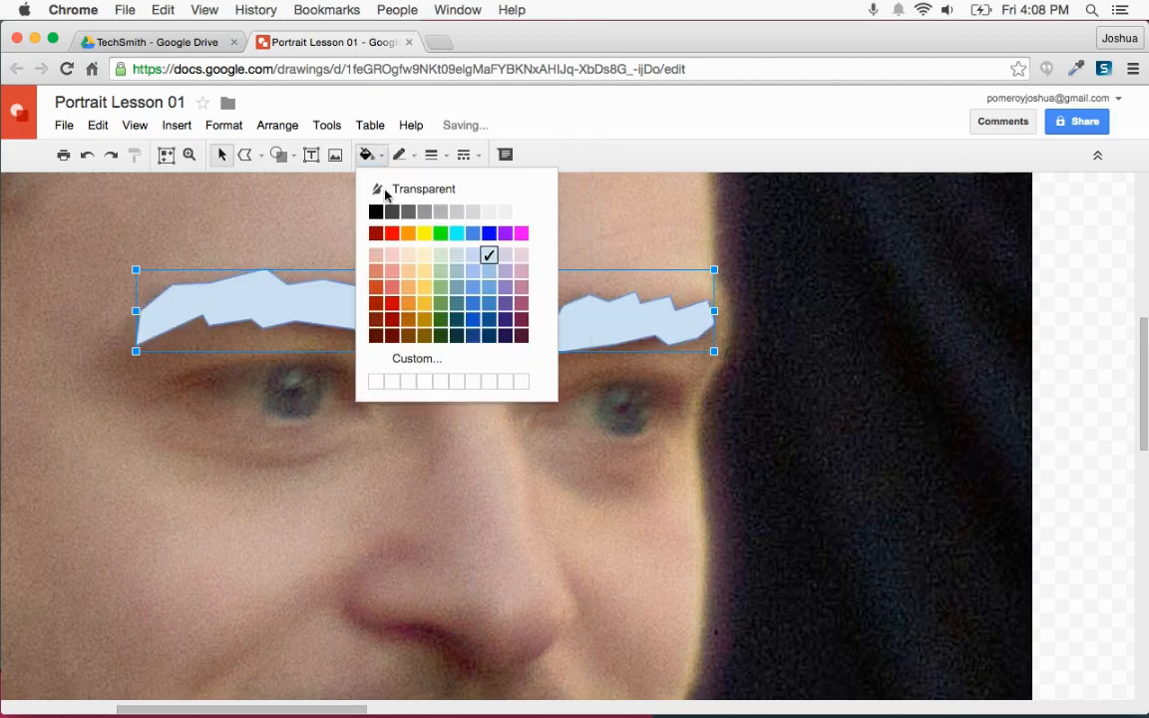
pyautogui.click(409, 322)
# Move both eyebrows together from the photo onto the traced head and align them below the forehead
pyautogui.press('super+alt+minus')
pyautogui.press('super+alt+minus')
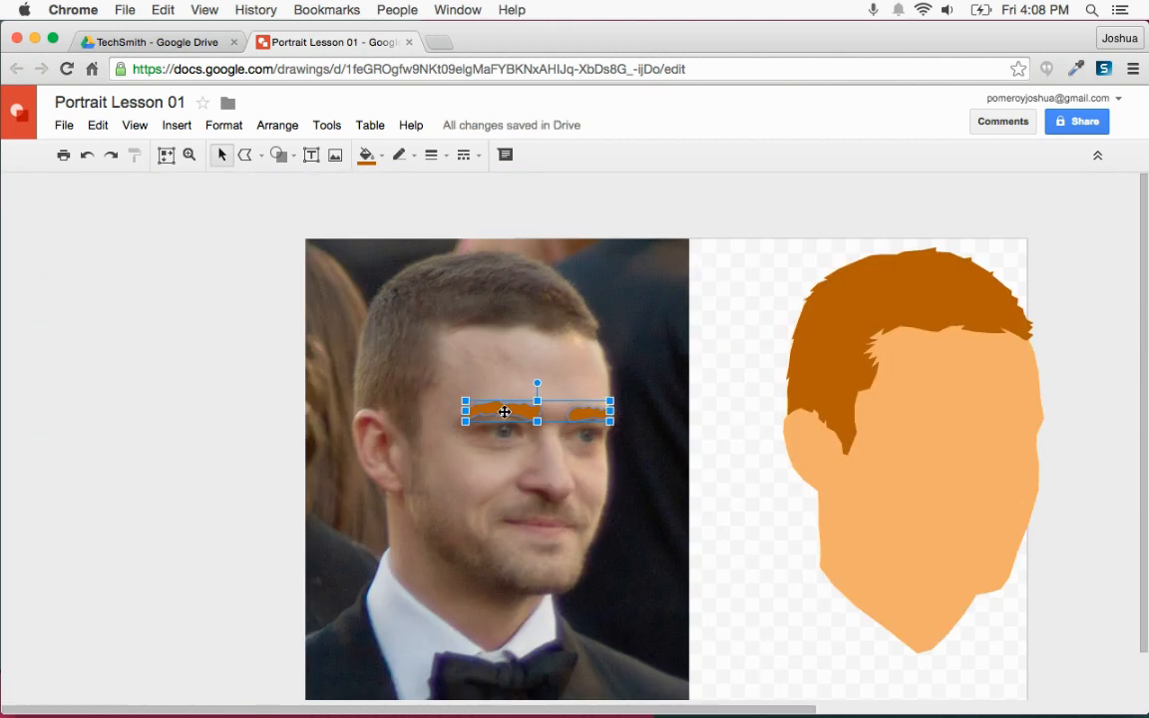
pyautogui.moveTo(495, 411)
pyautogui.mouseDown()
pyautogui.moveTo(673, 413)
pyautogui.moveTo(661, 405)
pyautogui.moveTo(929, 426)
pyautogui.mouseUp()
pyautogui.click(1086, 456)
pyautogui.press('super+alt+plus')
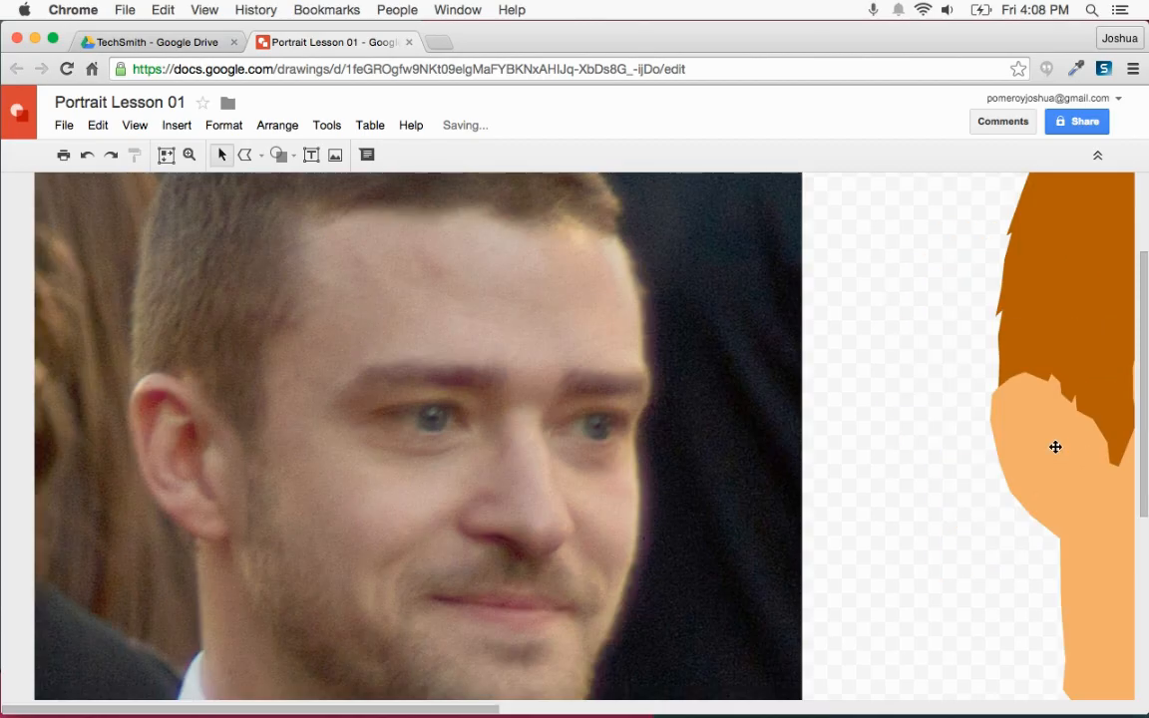
pyautogui.hscroll(5, 997, 449)
pyautogui.click(992, 385)
pyautogui.keyDown('shift'); pyautogui.click(927, 383); pyautogui.keyUp('shift')
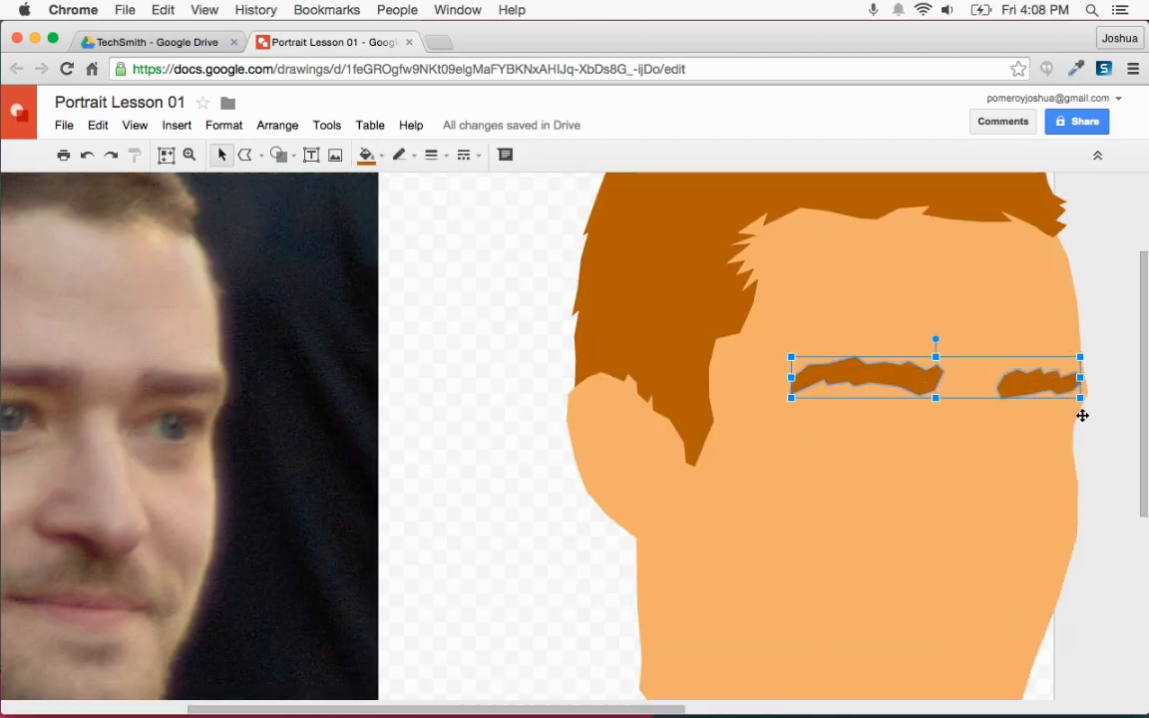
pyautogui.click(1109, 438)
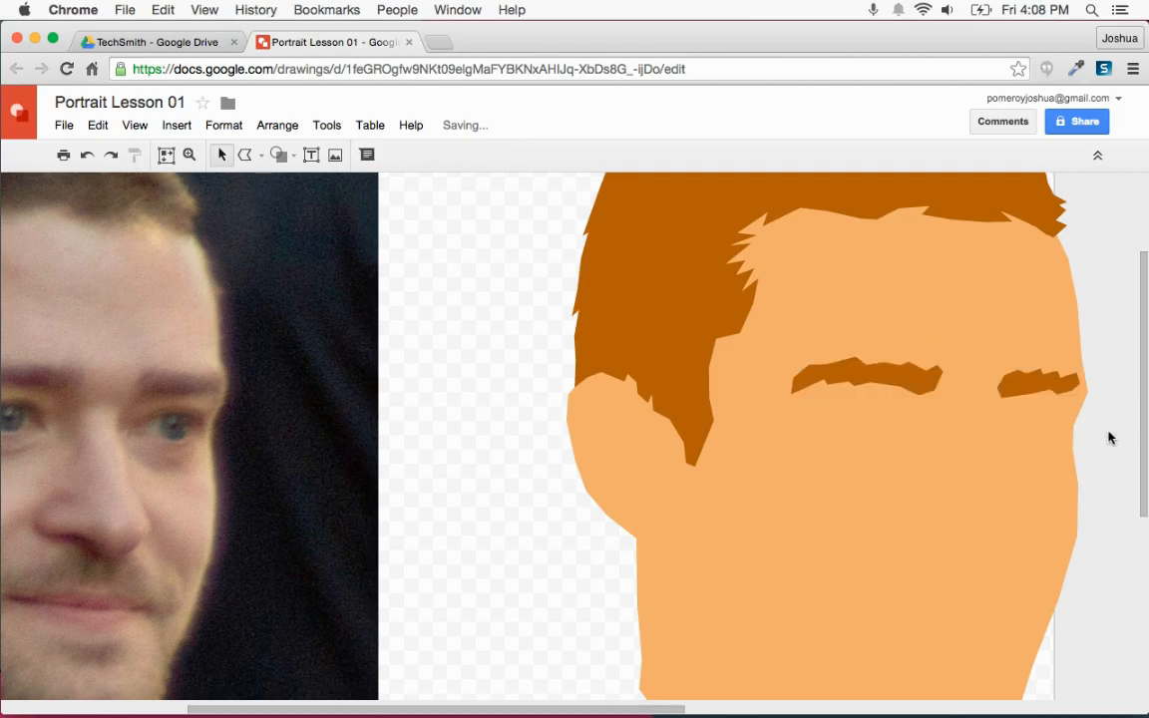
pyautogui.press('super+alt+minus')
pyautogui.press('super+alt+minus')
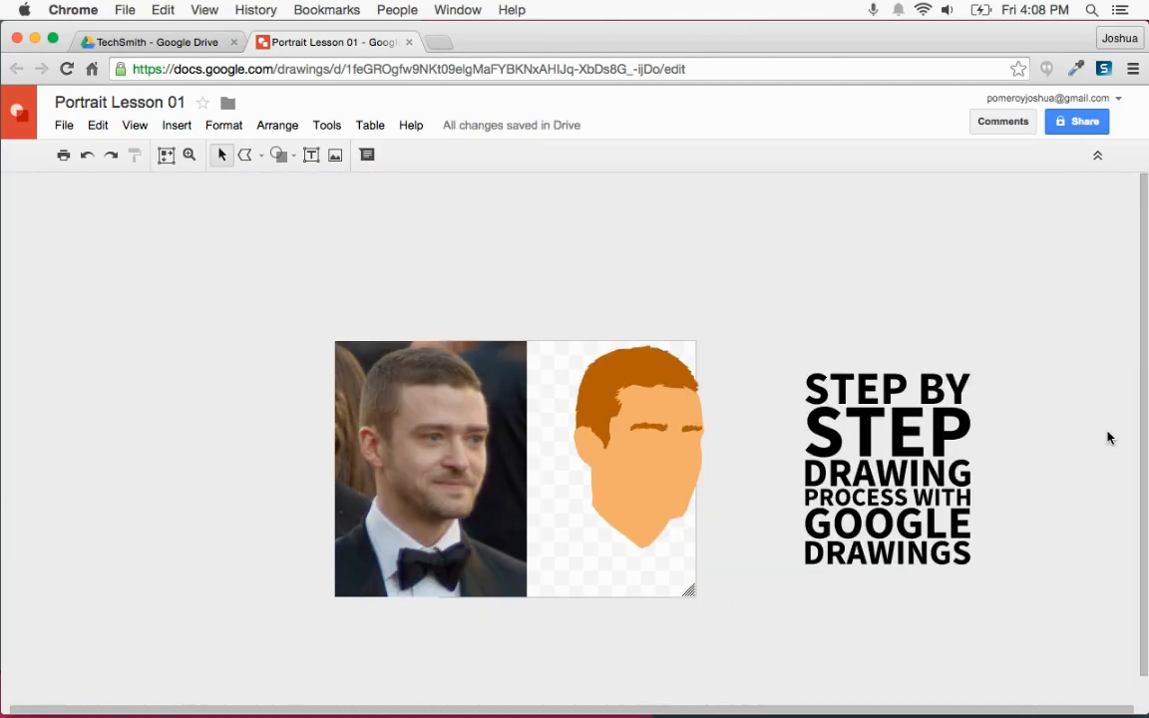
pyautogui.press('super+alt+plus')
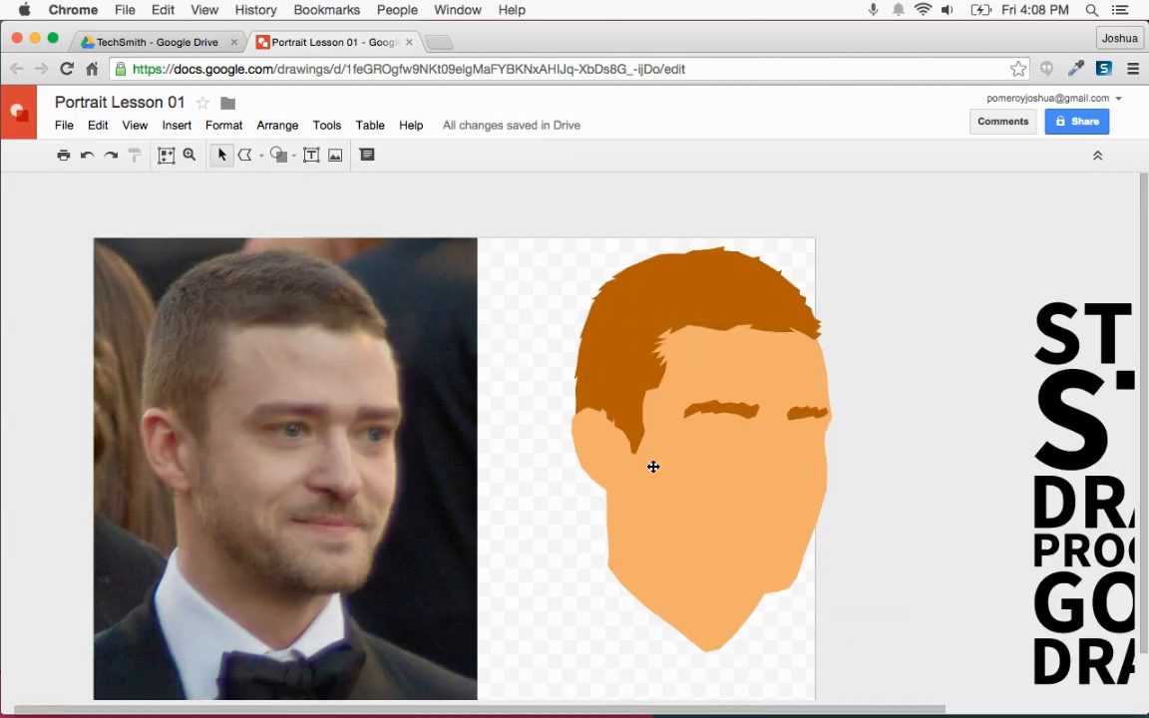
pyautogui.hscroll(-2, 667, 474)
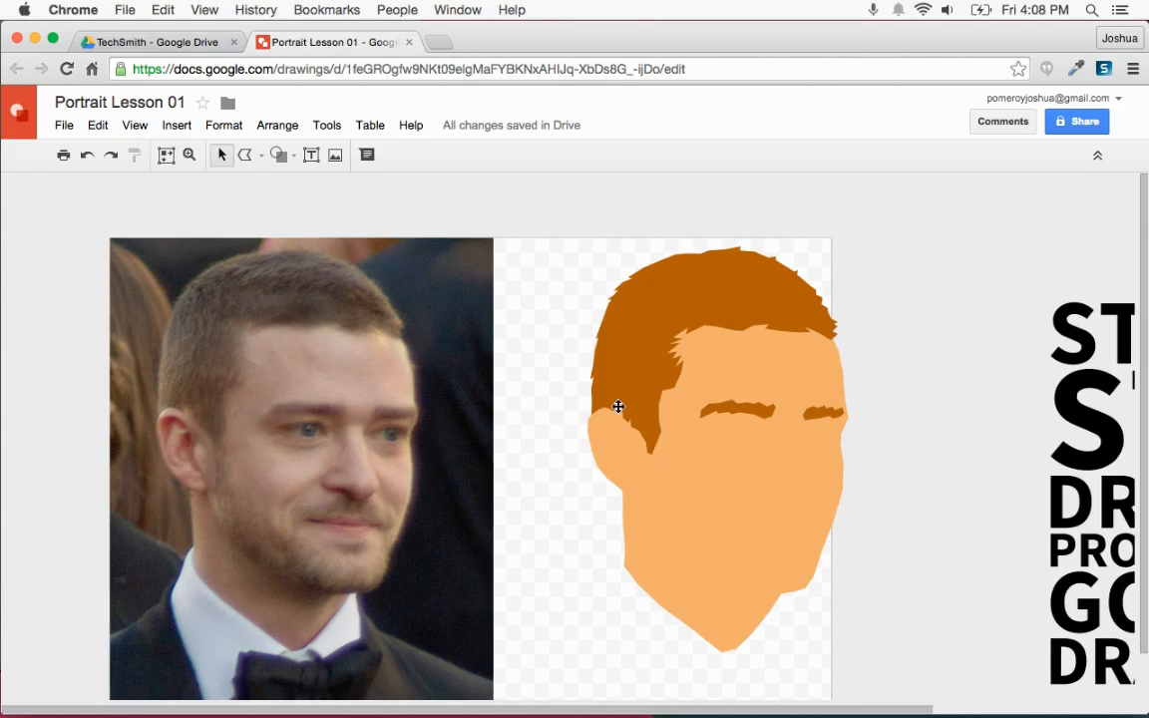
# Using the hair shape's style, start a beard polyline at the sideburn and trace small jagged points down the cheek beside the ear
pyautogui.click(643, 349)
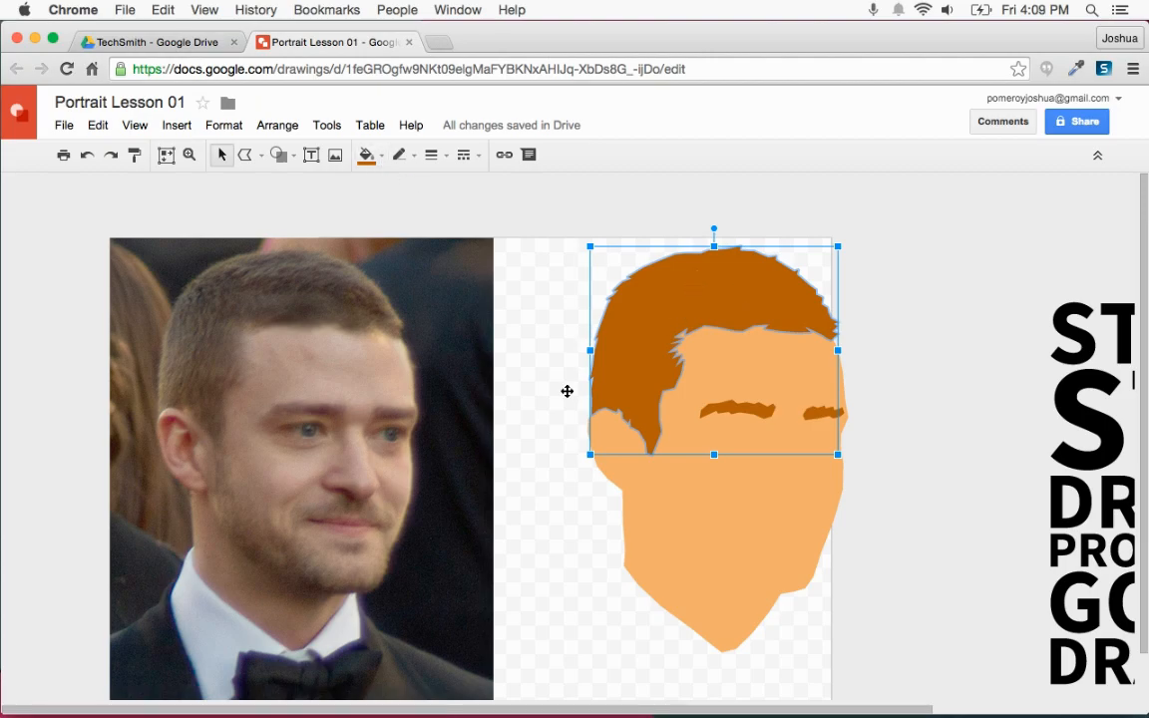
pyautogui.click(244, 155)
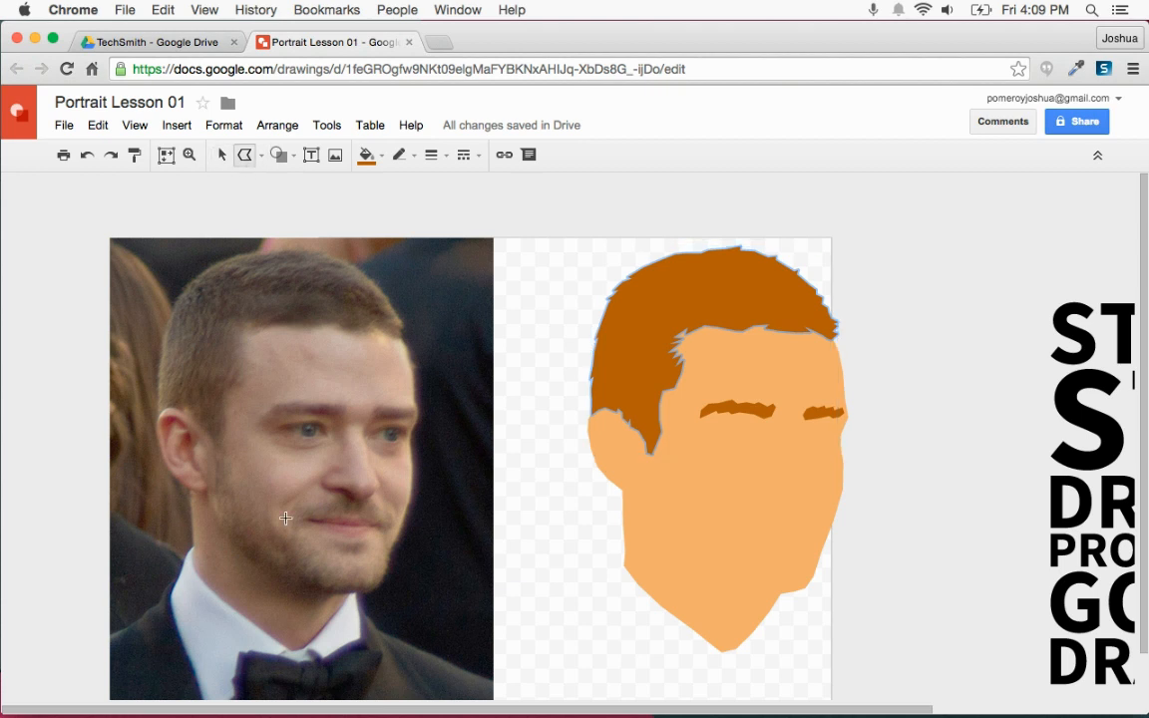
pyautogui.press('super+alt+plus')
pyautogui.hscroll(-4, 285, 518)
pyautogui.scroll(-3, 329, 501)
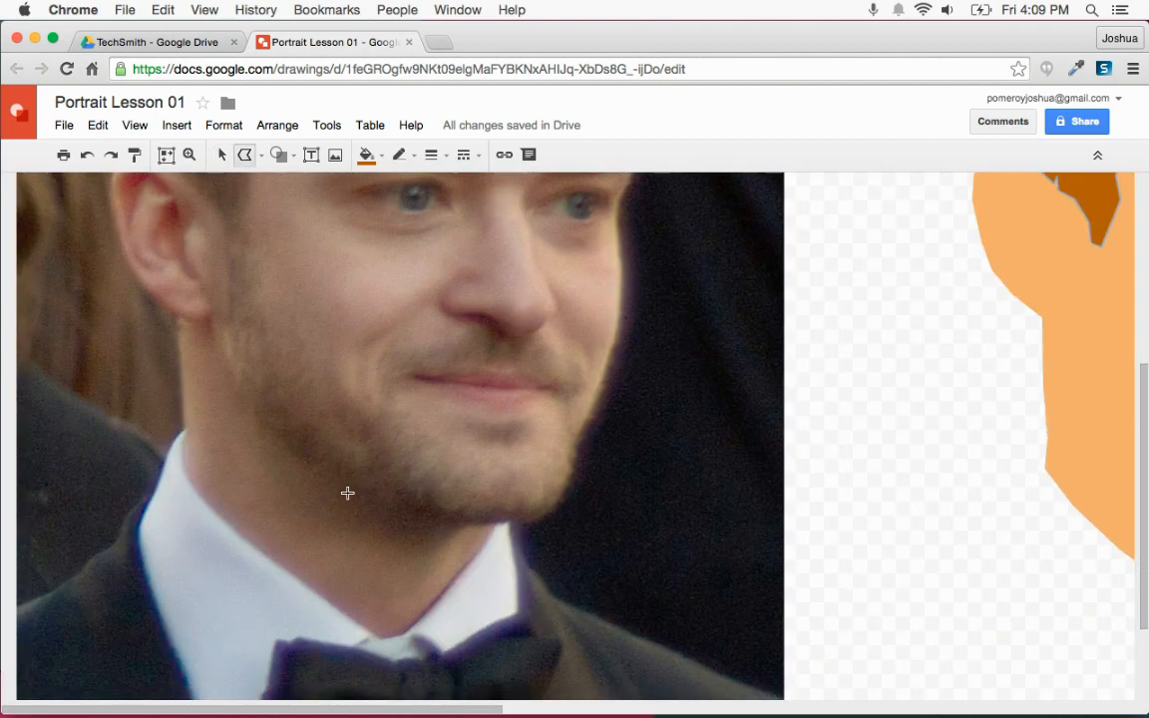
pyautogui.press('super+alt+plus')
pyautogui.hscroll(-3, 348, 493)
pyautogui.scroll(3, 347, 491)
pyautogui.scroll(-1, 347, 485)
pyautogui.scroll(1, 343, 478)
pyautogui.click(276, 301)
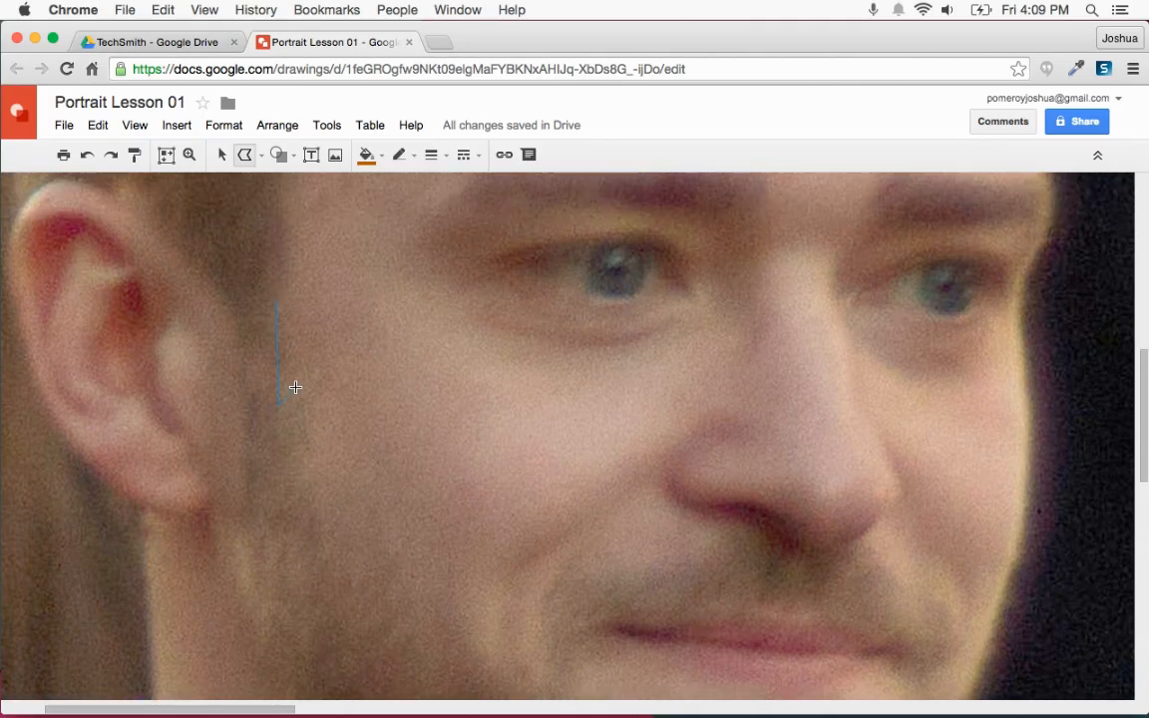
pyautogui.moveTo(289, 422)
pyautogui.mouseDown()
pyautogui.moveTo(312, 395)
pyautogui.moveTo(307, 452)
pyautogui.mouseUp()
pyautogui.click(299, 445)
pyautogui.click(298, 512)
pyautogui.click(307, 499)
pyautogui.scroll(-1, 320, 560)
pyautogui.click(324, 541)
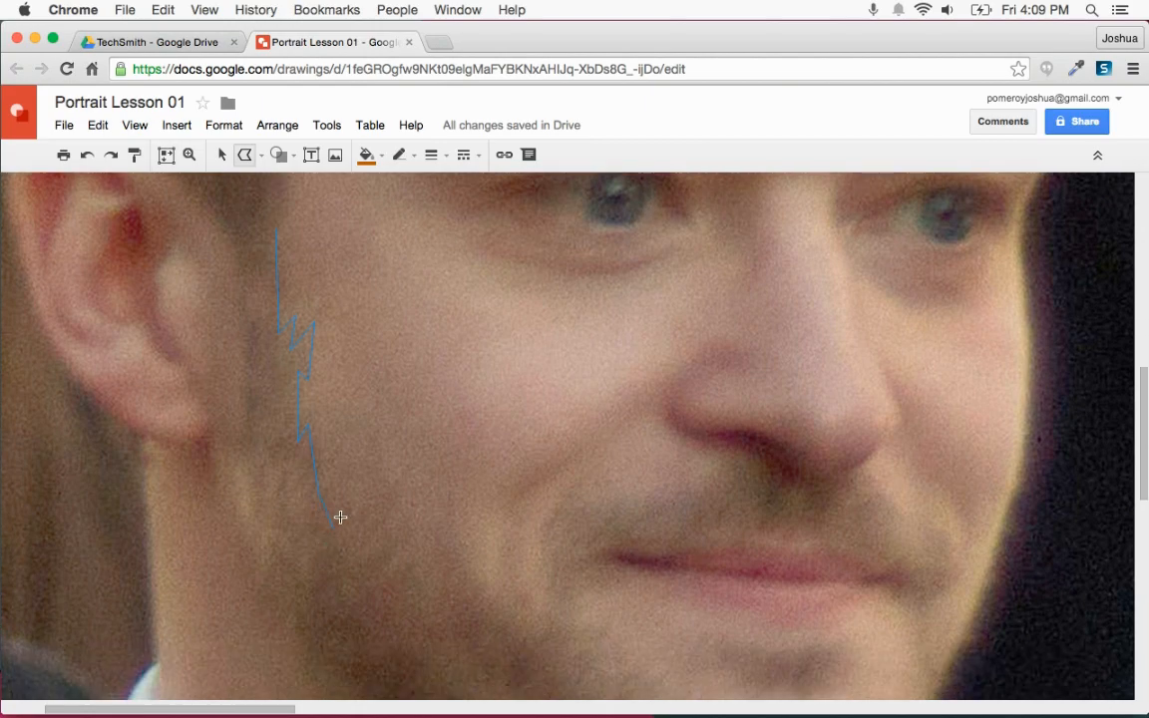
# Continue the beard polyline in long zigzag spikes diagonally across the cheek to below the near mouth corner
pyautogui.click(318, 489)
pyautogui.click(338, 445)
pyautogui.click(340, 499)
pyautogui.click(360, 460)
pyautogui.click(363, 533)
pyautogui.click(389, 475)
pyautogui.click(406, 567)
pyautogui.click(432, 529)
pyautogui.click(461, 584)
pyautogui.click(460, 539)
pyautogui.click(504, 633)
pyautogui.click(548, 623)
# Trace the beard polyline up around the mouth corner and along the moustache's upper edge to beneath the nose
pyautogui.click(538, 553)
pyautogui.click(583, 476)
pyautogui.click(697, 479)
pyautogui.click(733, 456)
pyautogui.click(761, 458)
pyautogui.click(783, 479)
pyautogui.click(781, 514)
# Trace the moustache's lower edge back along the upper lip to the near mouth corner with small jagged points
pyautogui.click(764, 536)
pyautogui.click(755, 526)
pyautogui.click(744, 536)
pyautogui.click(735, 529)
pyautogui.click(725, 540)
pyautogui.click(704, 546)
pyautogui.click(695, 541)
pyautogui.click(674, 546)
pyautogui.click(653, 548)
pyautogui.click(611, 548)
# Continue the beard polyline down from the mouth corner and in zigzag spikes across the chin
pyautogui.click(610, 569)
pyautogui.click(581, 583)
pyautogui.click(572, 616)
pyautogui.scroll(-2, 571, 610)
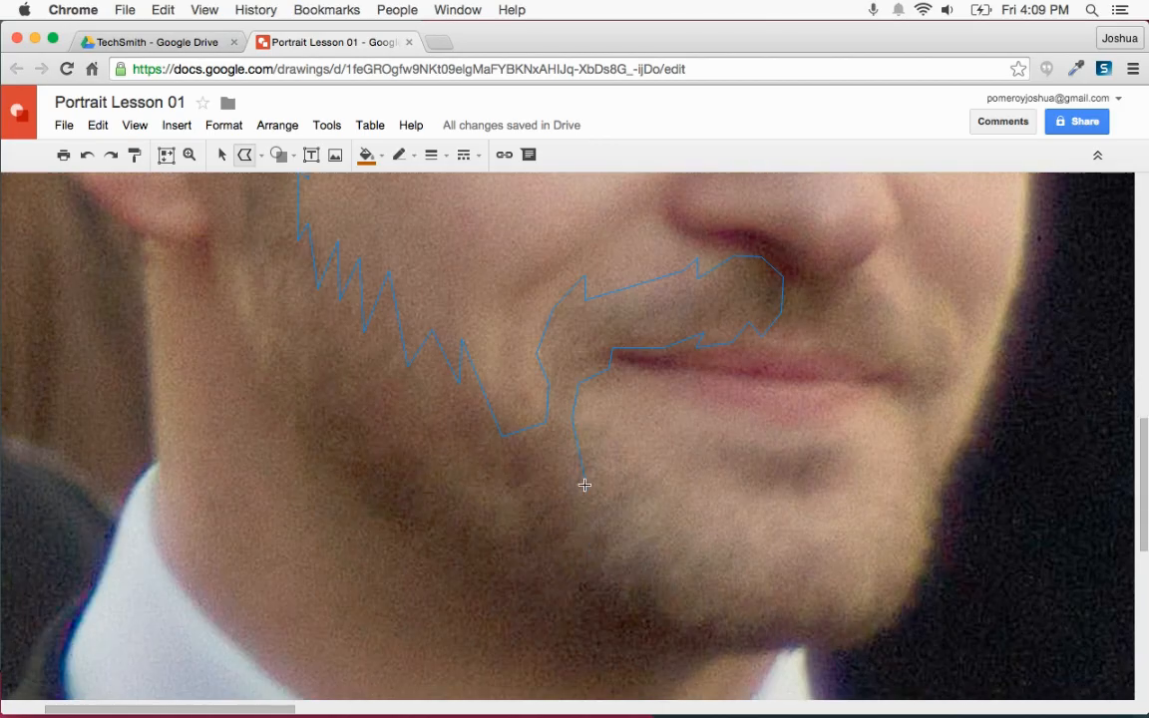
pyautogui.click(619, 417)
pyautogui.click(617, 447)
pyautogui.click(624, 472)
pyautogui.click(643, 501)
pyautogui.click(683, 492)
pyautogui.click(744, 513)
pyautogui.click(759, 551)
pyautogui.click(802, 539)
# Trace the beard's smooth lower edge around the chin and back along the jawline toward the ear
pyautogui.click(788, 612)
pyautogui.click(754, 634)
pyautogui.click(709, 645)
pyautogui.click(642, 632)
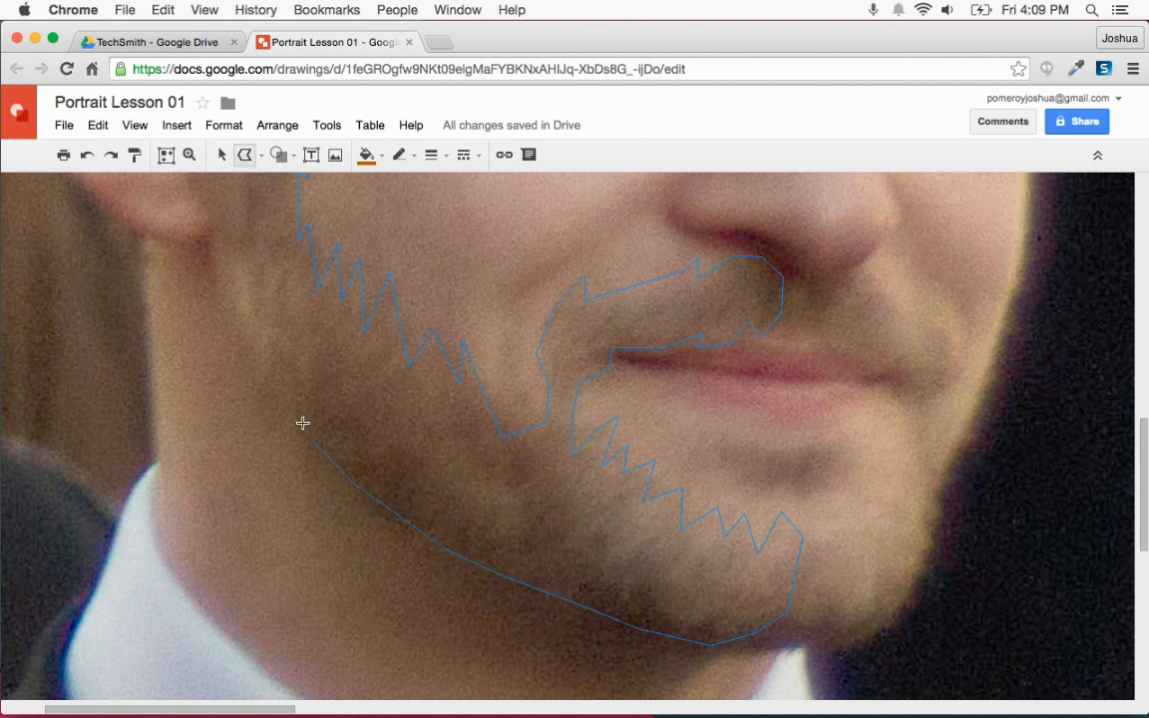
pyautogui.click(261, 371)
# Trace the beard's back edge up beside the earlobe and close the shape at its starting point on the sideburn
pyautogui.scroll(2, 260, 362)
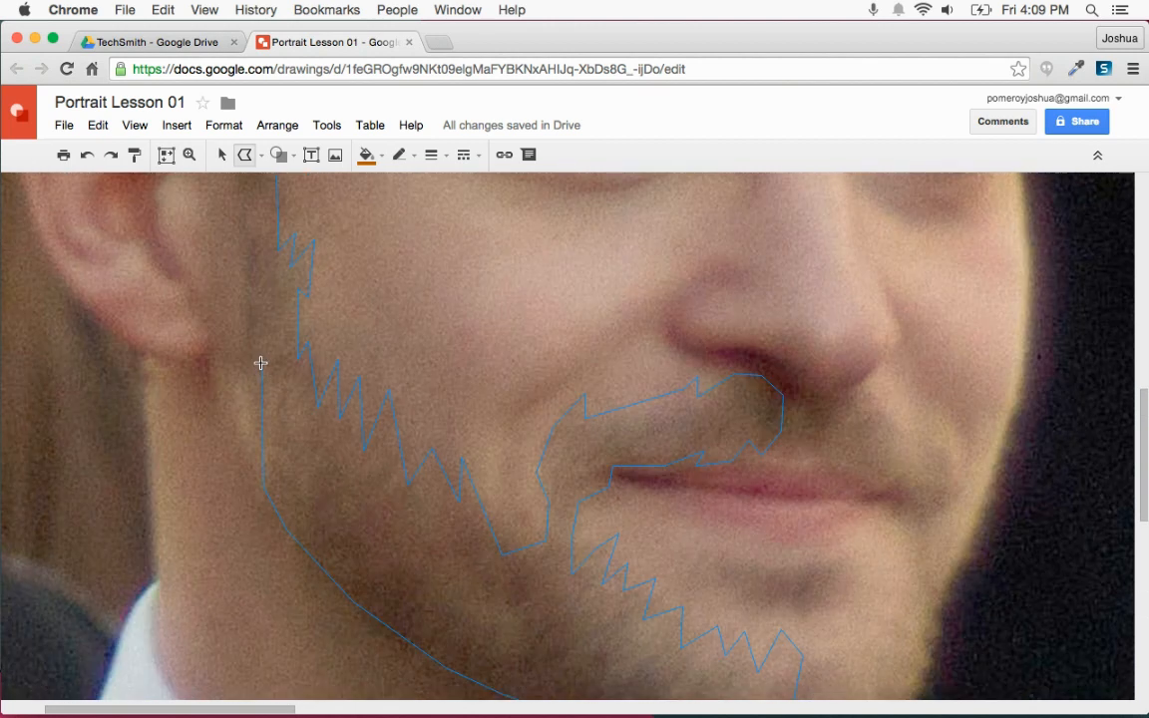
pyautogui.click(232, 430)
pyautogui.click(222, 394)
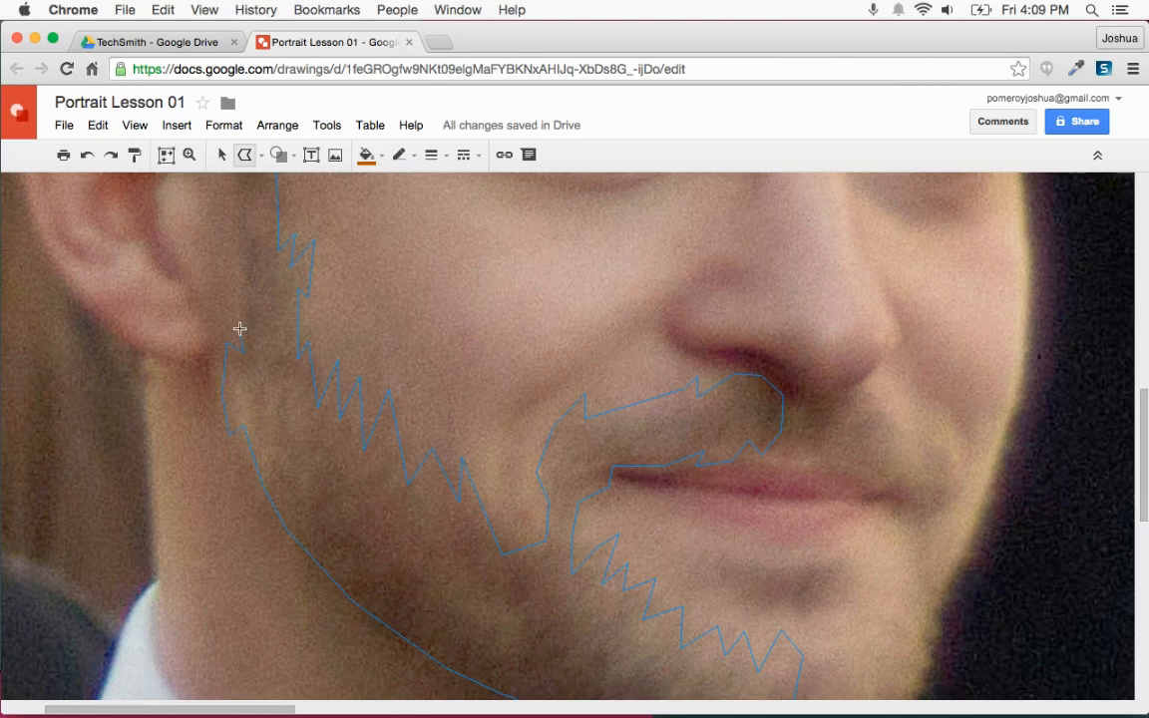
pyautogui.scroll(3, 241, 331)
pyautogui.scroll(-3, 261, 303)
pyautogui.click(250, 301)
pyautogui.scroll(5, 466, 359)
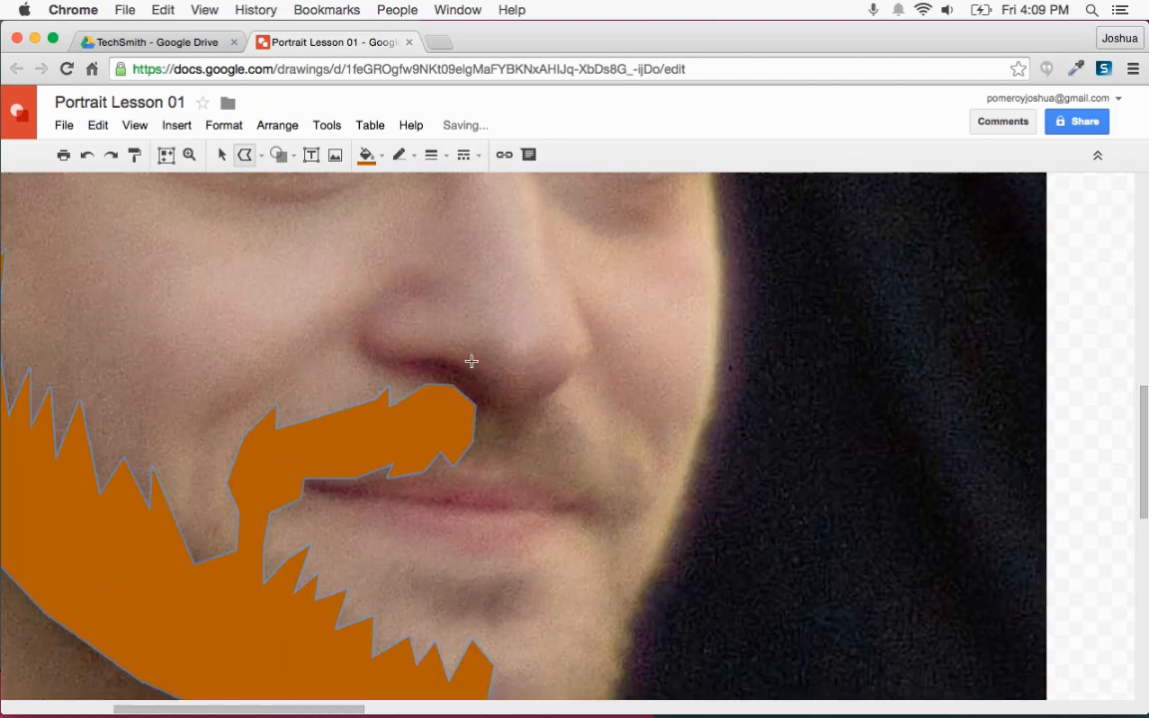
# Start a second facial-hair polyline at the upper lip's far side and trace its edge back to the first moustache half
pyautogui.click(555, 474)
pyautogui.click(517, 448)
pyautogui.click(496, 461)
pyautogui.click(470, 458)
pyautogui.click(461, 436)
# Continue the second facial-hair polyline along the moustache's upper edge under the nose and down around the far mouth corner
pyautogui.click(480, 406)
pyautogui.click(509, 414)
pyautogui.click(583, 438)
pyautogui.click(615, 438)
pyautogui.click(628, 465)
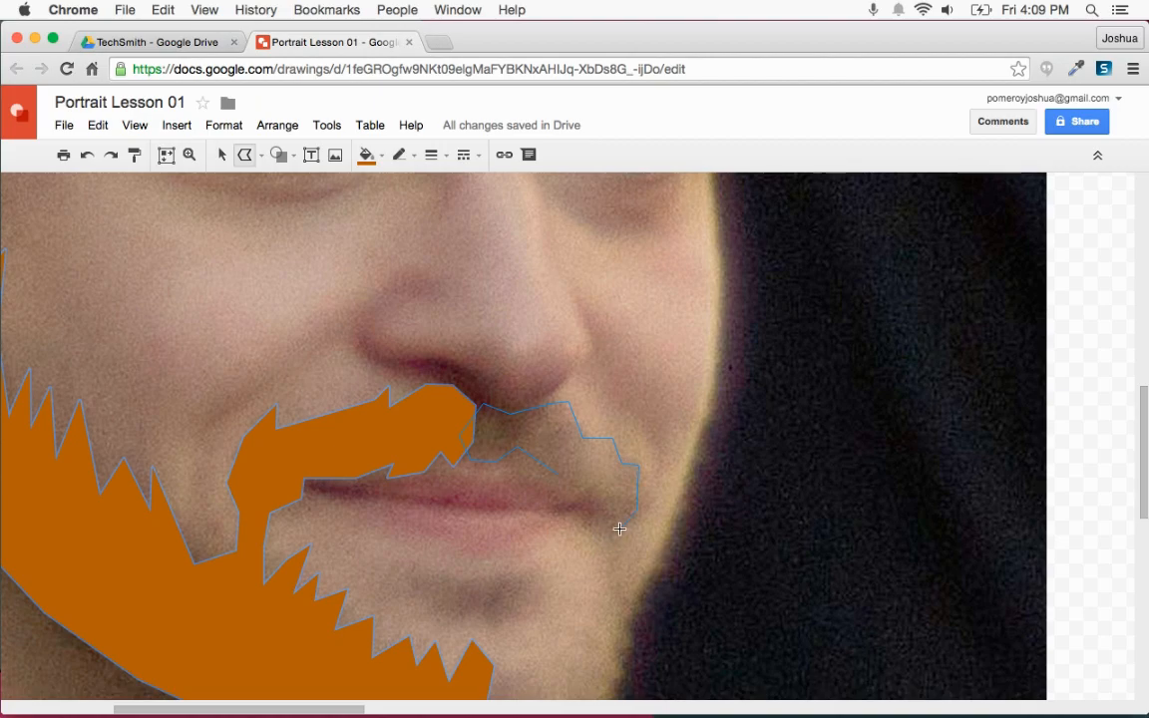
pyautogui.scroll(-5, 643, 558)
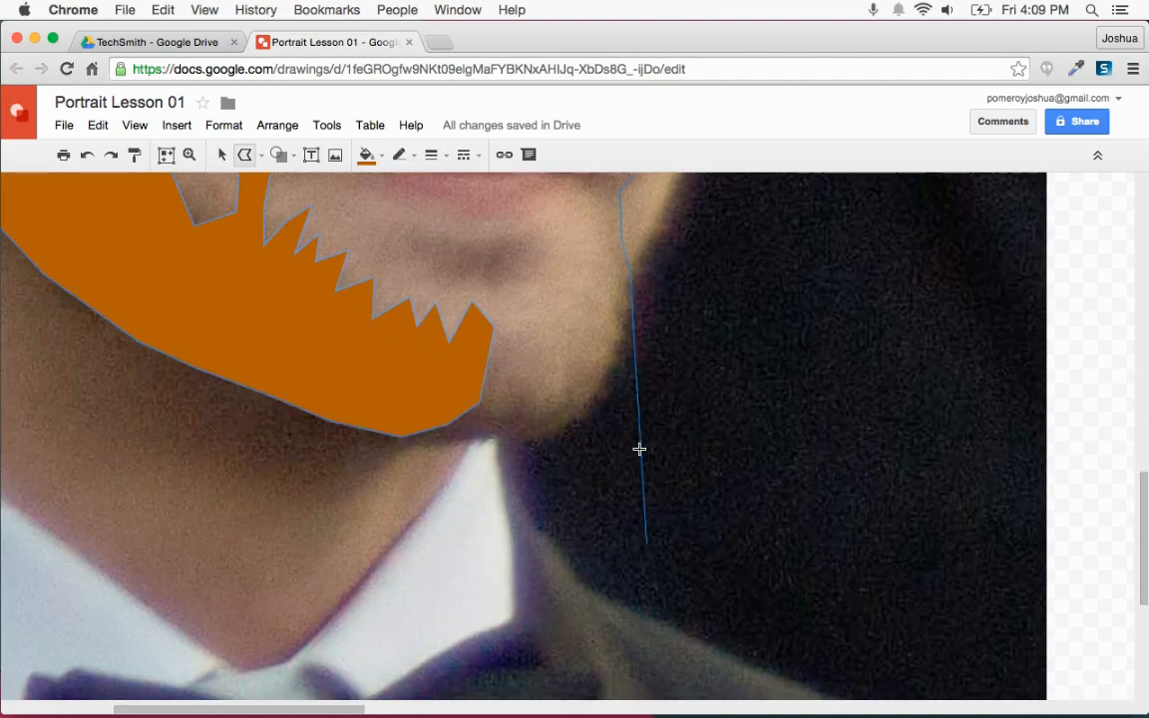
# Trace the jagged far edge of the chin and the smooth lower edge back to the first beard piece
pyautogui.click(641, 270)
pyautogui.click(634, 286)
pyautogui.click(631, 307)
pyautogui.click(625, 317)
pyautogui.click(611, 343)
pyautogui.click(620, 370)
pyautogui.click(602, 371)
pyautogui.click(587, 410)
pyautogui.click(559, 430)
pyautogui.click(522, 438)
pyautogui.click(494, 434)
pyautogui.click(413, 437)
pyautogui.click(389, 430)
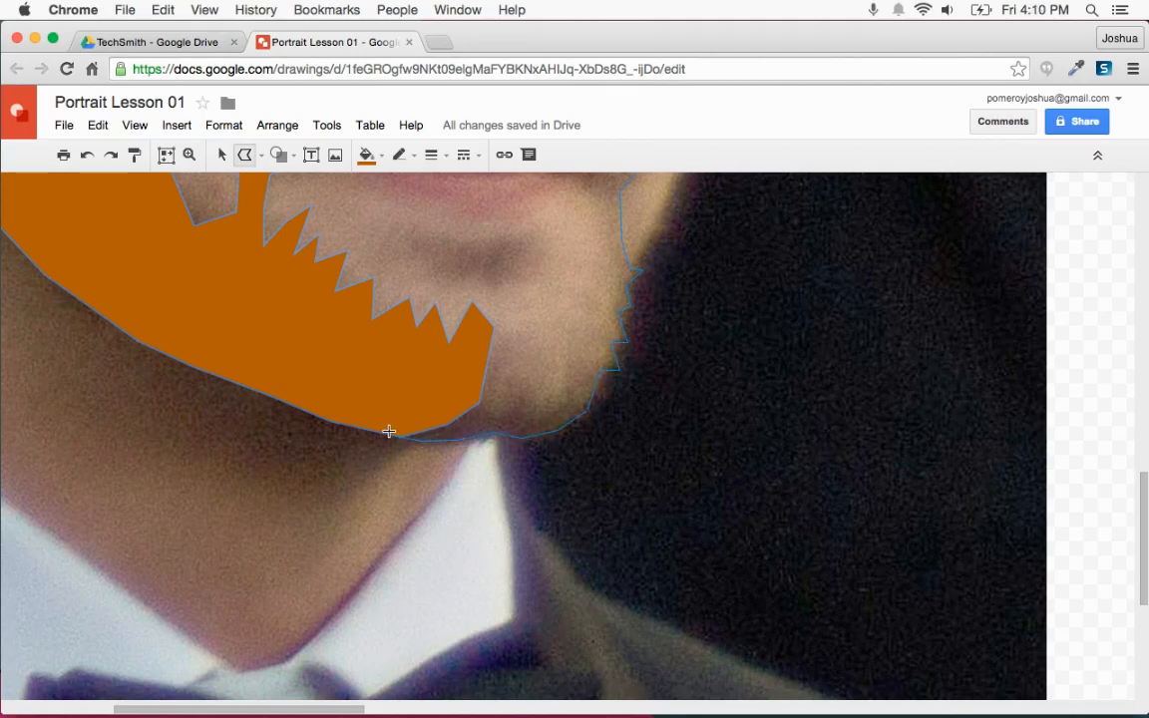
# Trace the beard's inner edge across the chin and up past the mouth corner, closing the shape at the moustache
pyautogui.click(488, 322)
pyautogui.scroll(5, 509, 344)
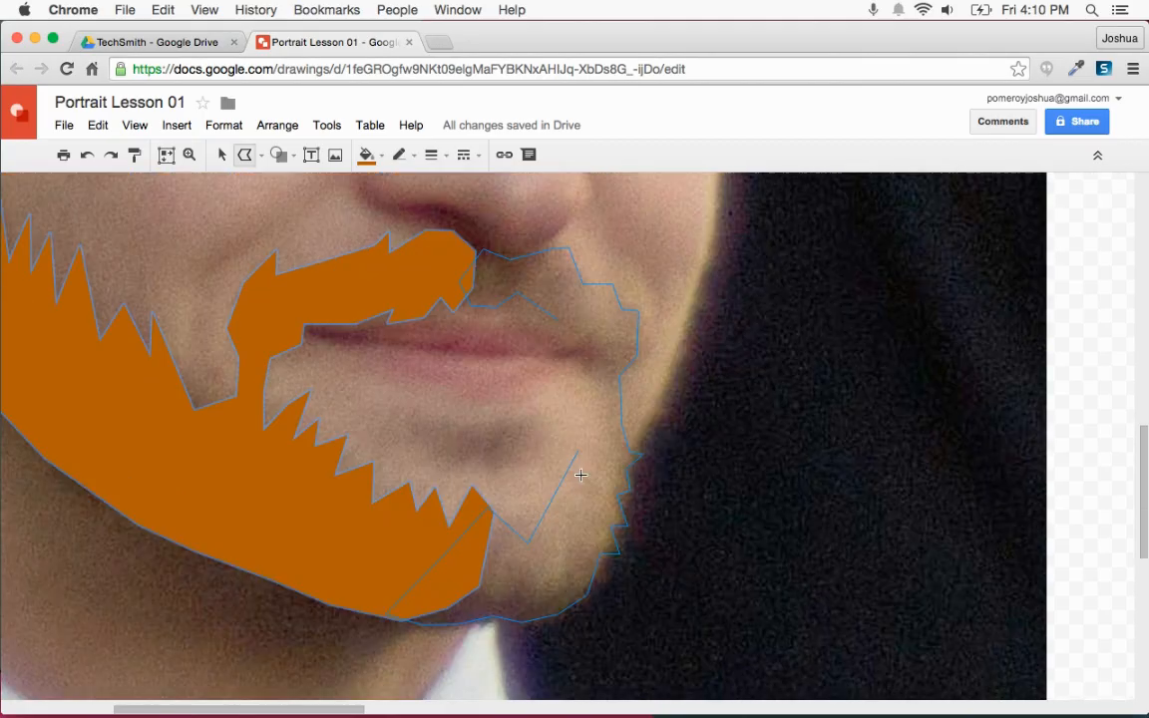
pyautogui.click(581, 520)
pyautogui.click(606, 369)
pyautogui.click(595, 351)
pyautogui.click(598, 336)
pyautogui.click(579, 331)
pyautogui.click(557, 321)
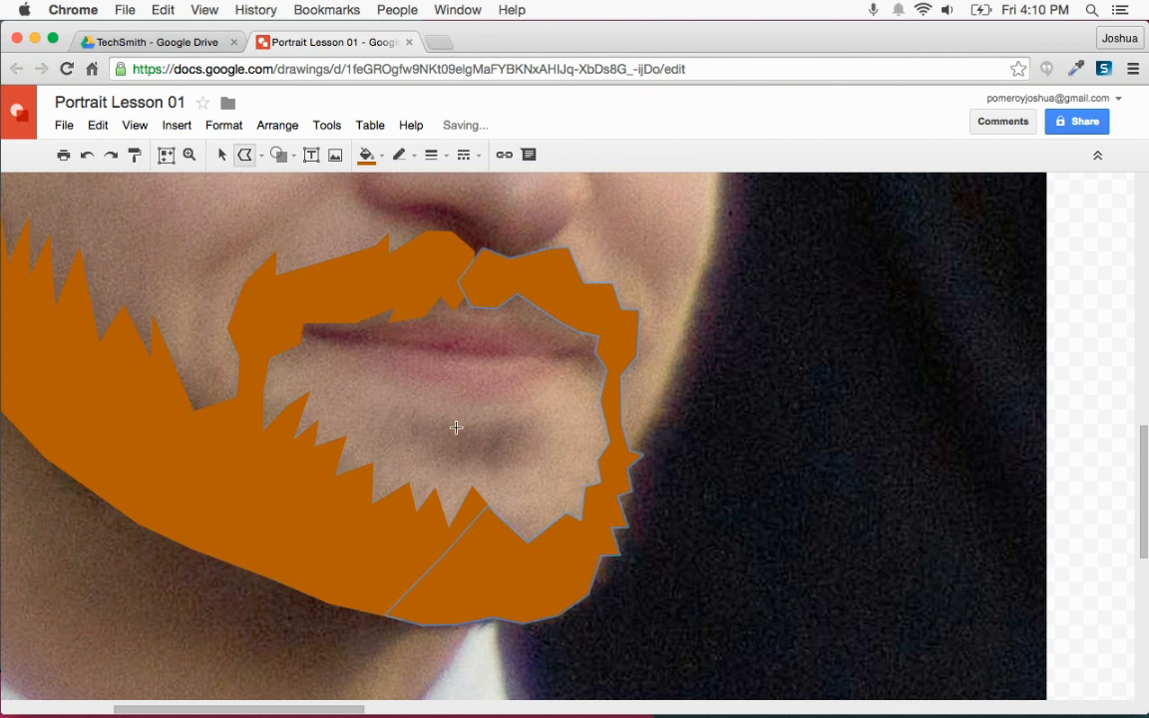
# Draw a small closed soul-patch polyline with a jagged lower edge just below the lower lip
pyautogui.click(539, 407)
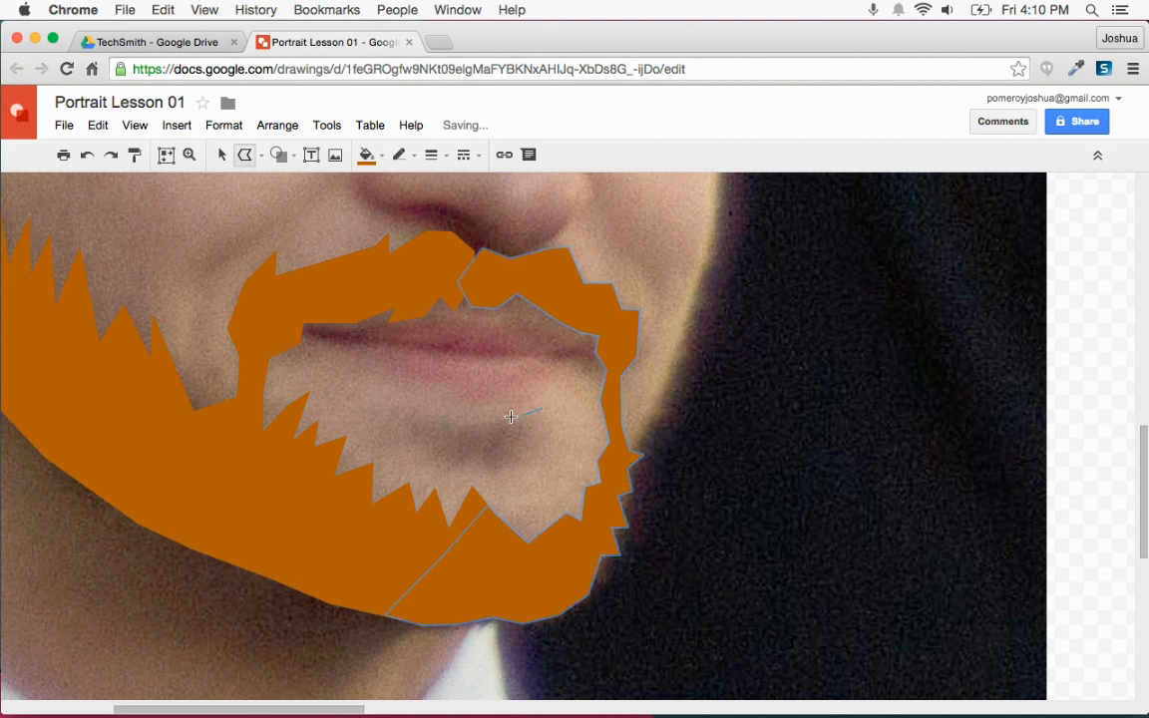
pyautogui.click(390, 417)
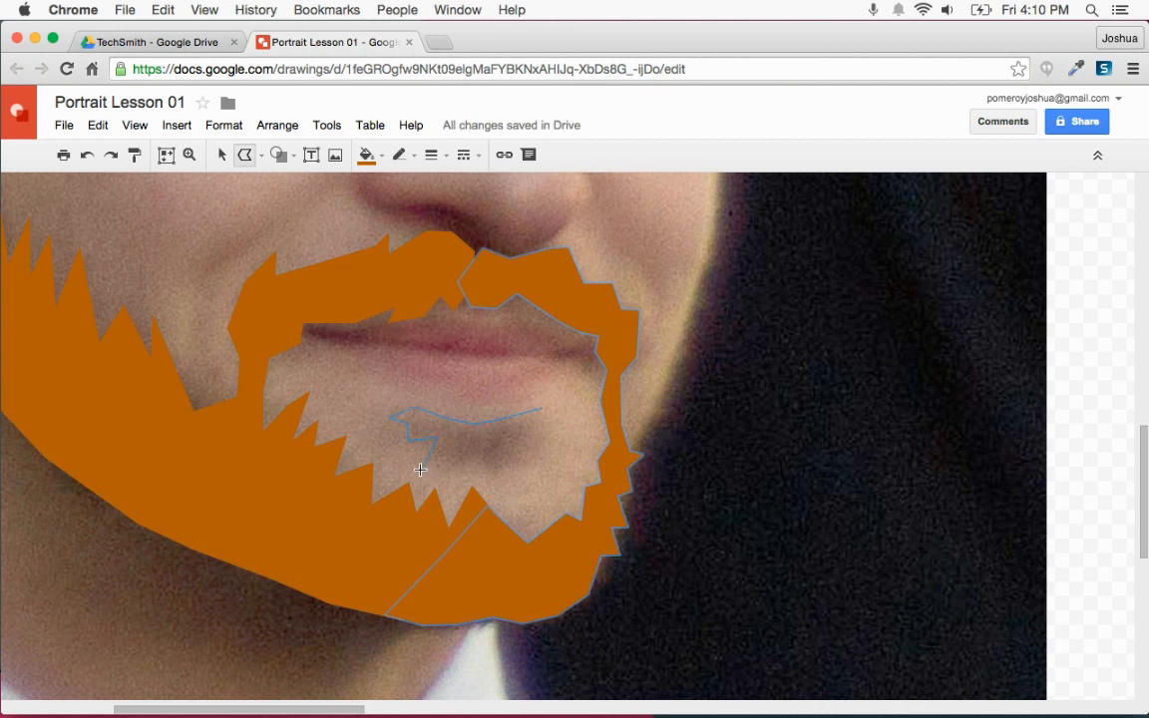
pyautogui.click(461, 456)
pyautogui.click(524, 445)
pyautogui.click(542, 433)
pyautogui.doubleClick(544, 406)
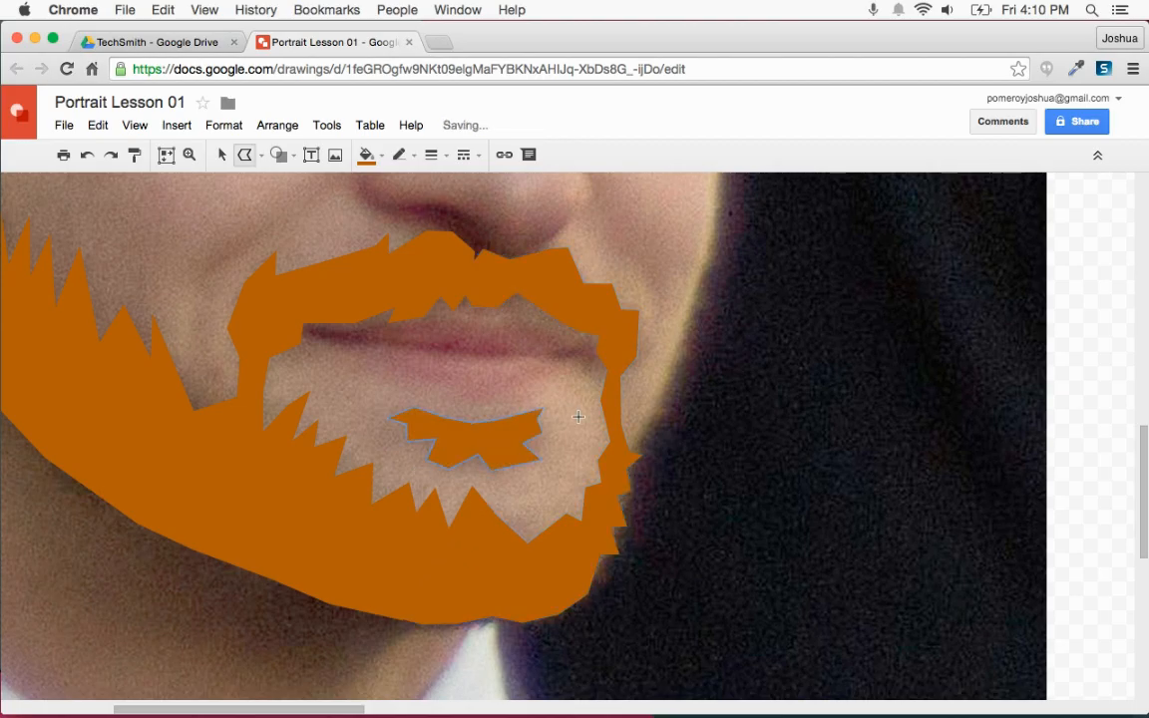
# Group the beard, moustache and soul-patch shapes without the photo and move them onto the portrait's face
pyautogui.press('super+alt+minus')
pyautogui.click(222, 156)
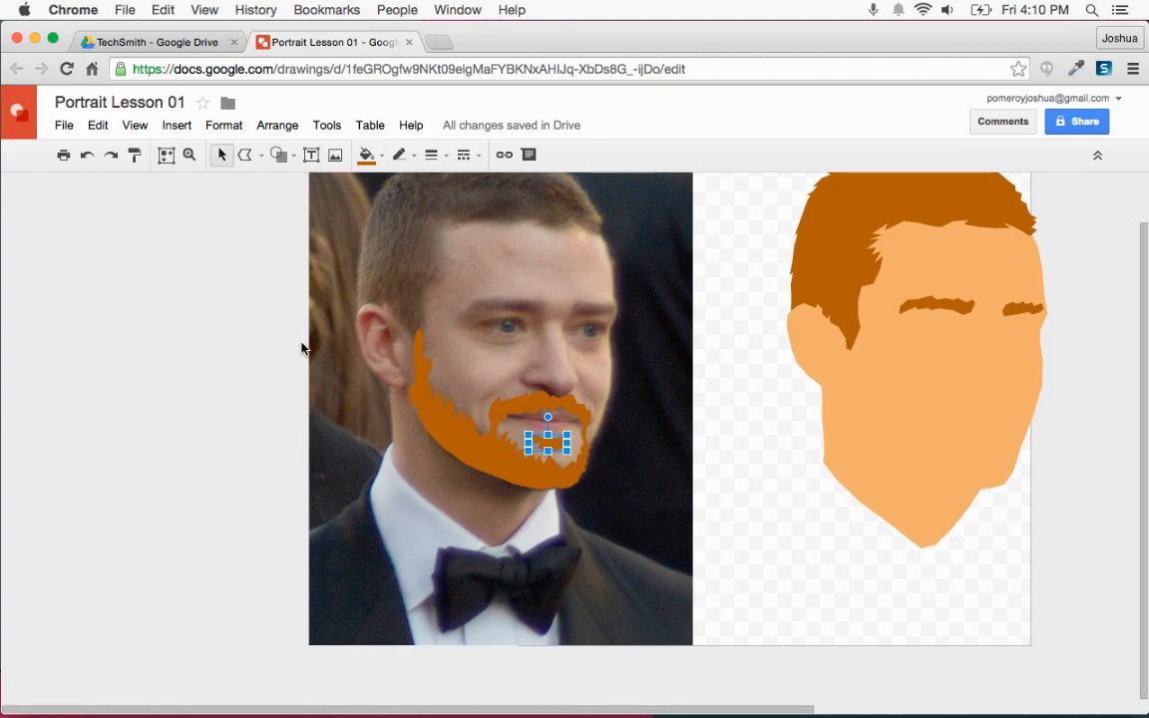
pyautogui.click(210, 340)
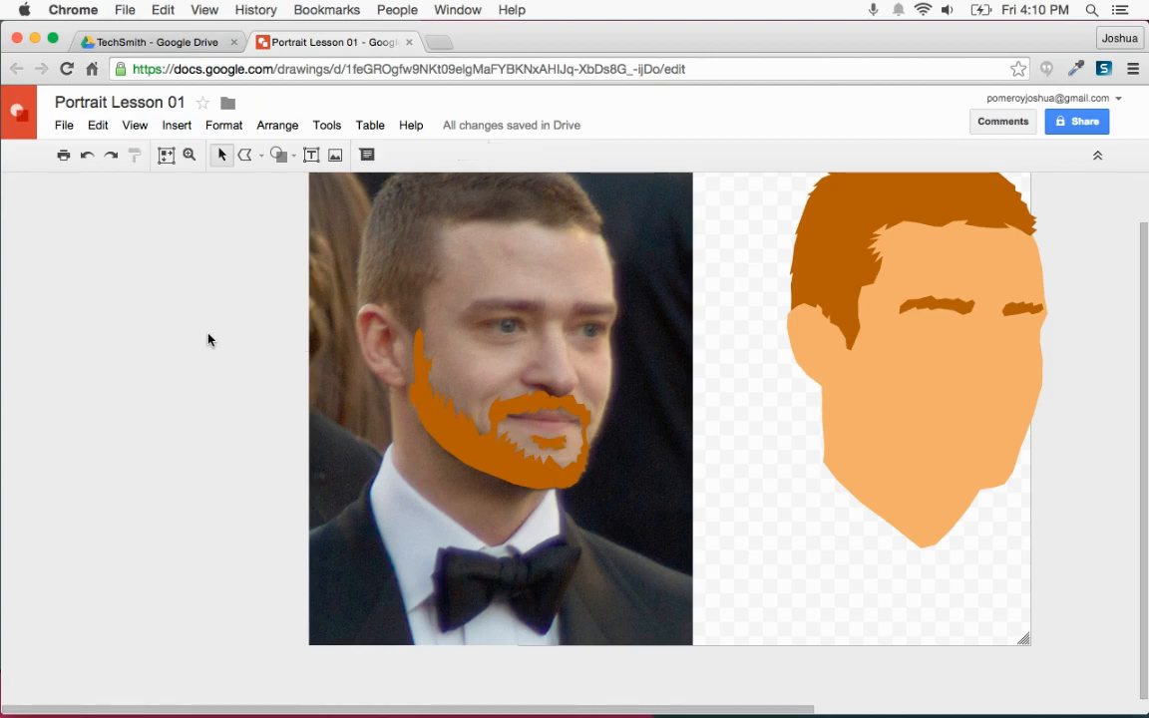
pyautogui.moveTo(200, 293); pyautogui.dragTo(615, 509)
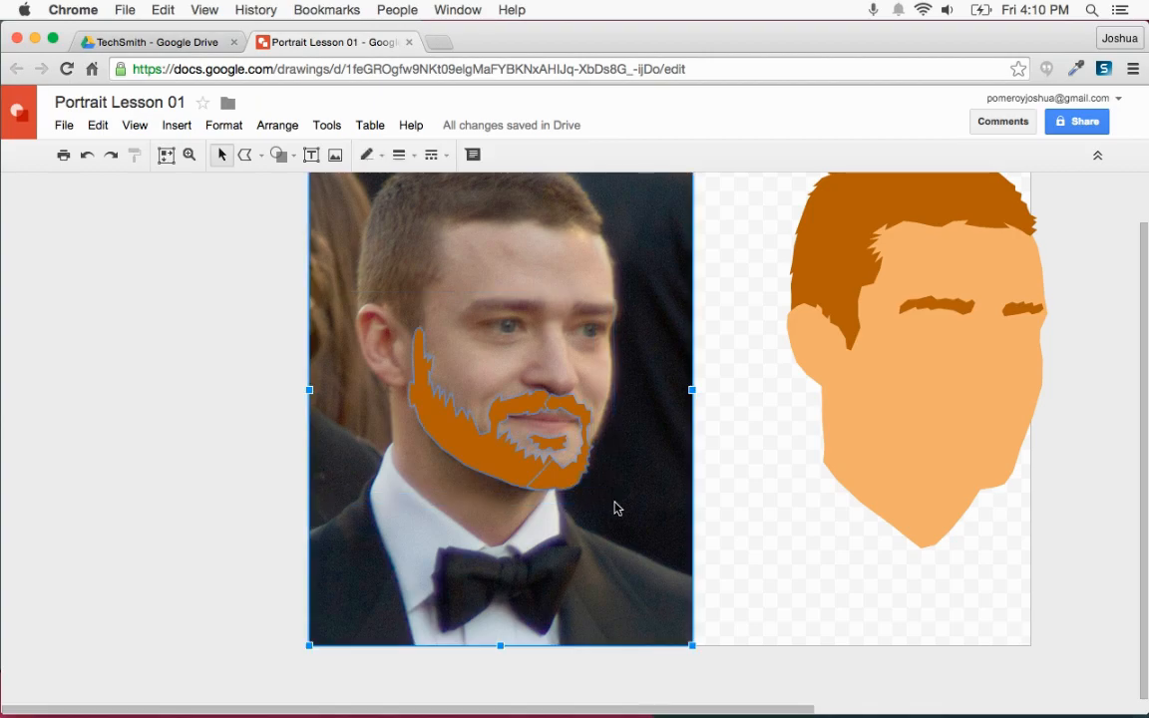
pyautogui.keyDown('shift'); pyautogui.click(656, 456); pyautogui.keyUp('shift')
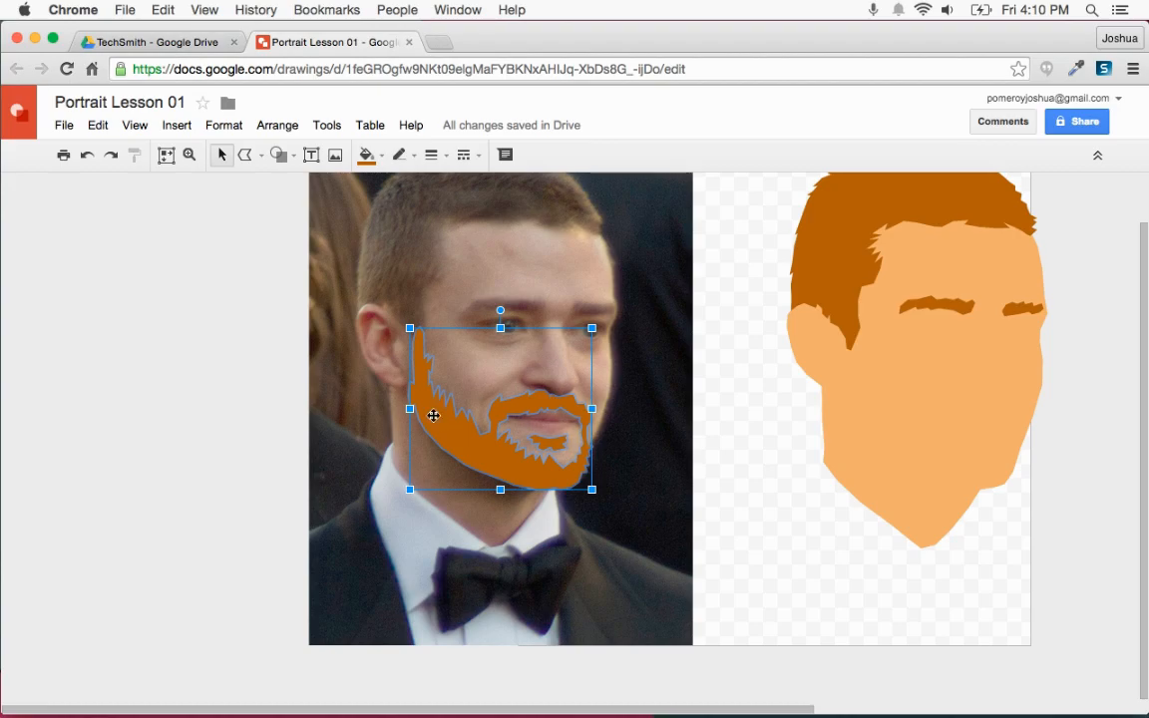
pyautogui.moveTo(439, 416); pyautogui.dragTo(870, 434)
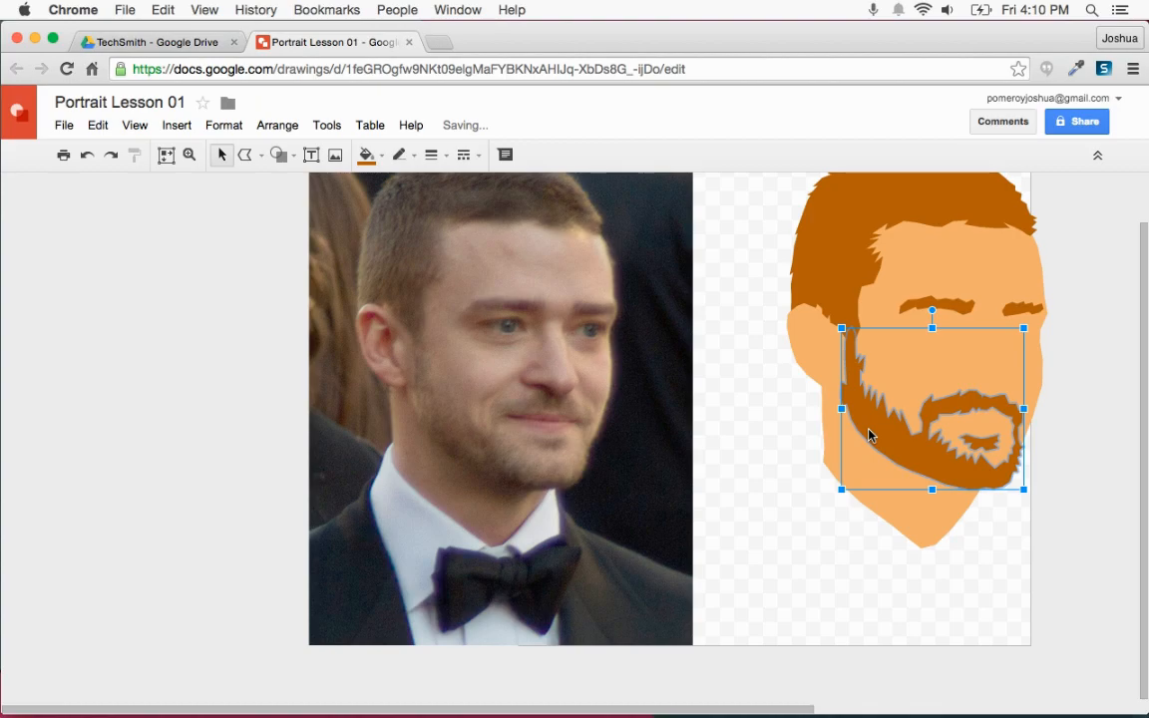
pyautogui.press('super+alt+plus')
pyautogui.hscroll(7, 870, 436)
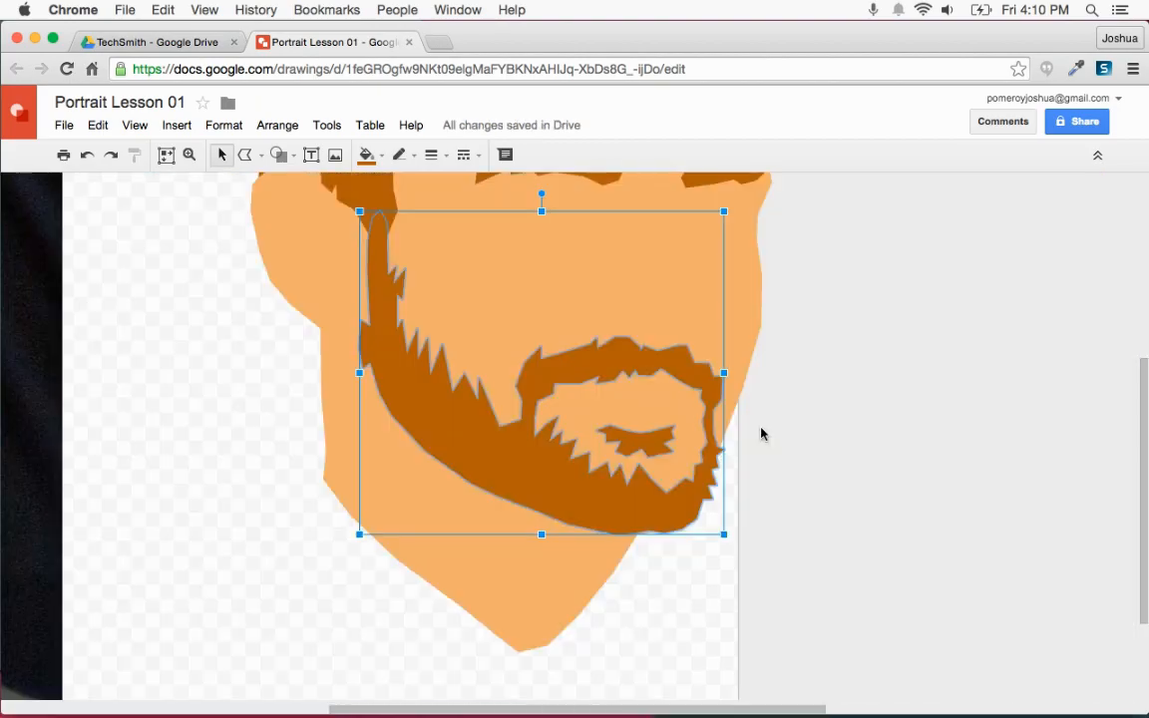
pyautogui.press('super+alt+minus')
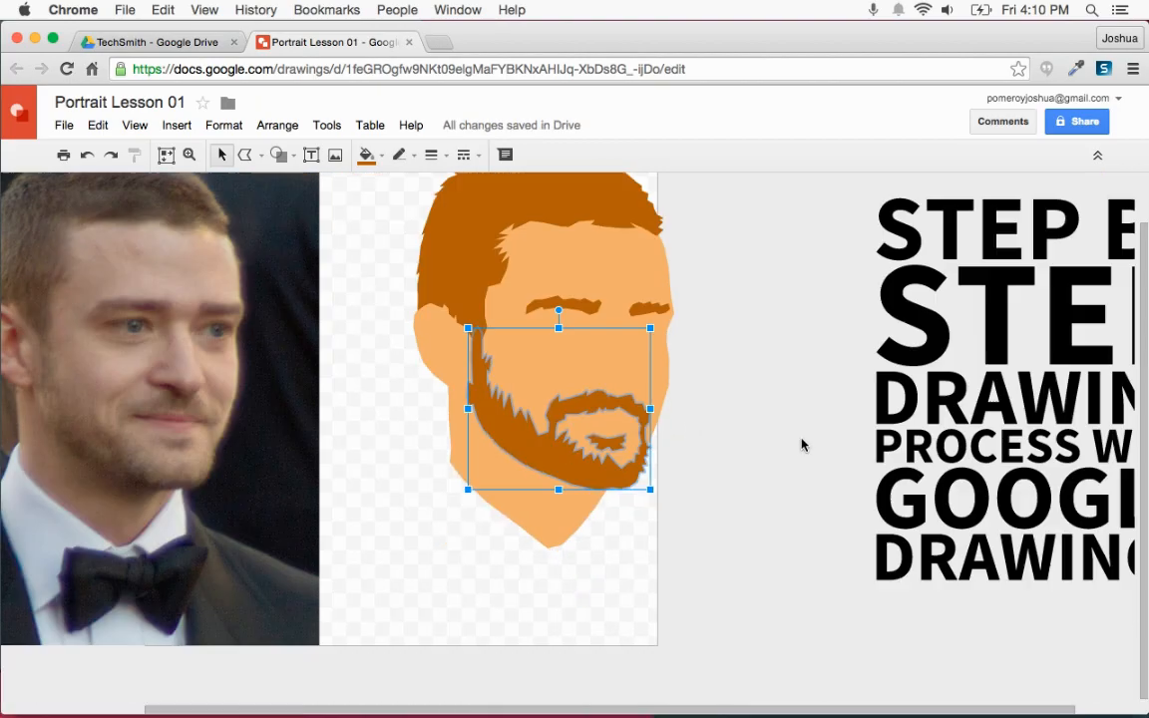
pyautogui.click(802, 439)
# Give the grouped beard a semi-transparent version of its orange-brown fill using a custom colour
pyautogui.hscroll(-2, 813, 435)
pyautogui.hscroll(-2, 817, 439)
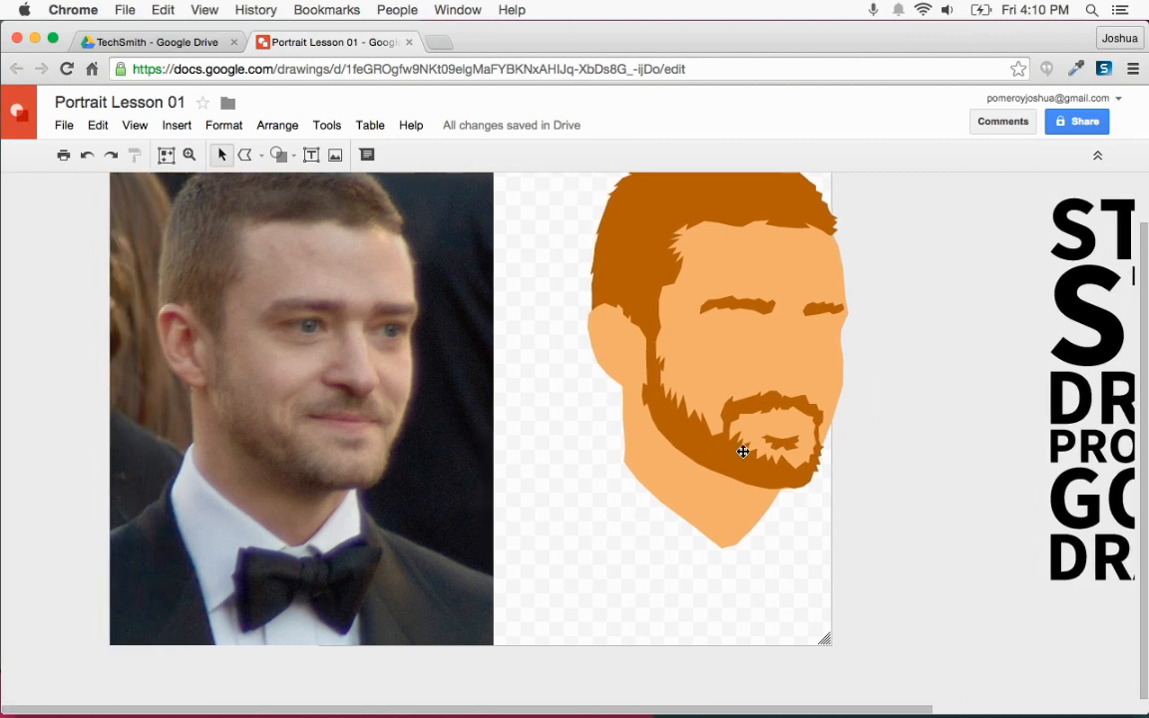
pyautogui.click(733, 454)
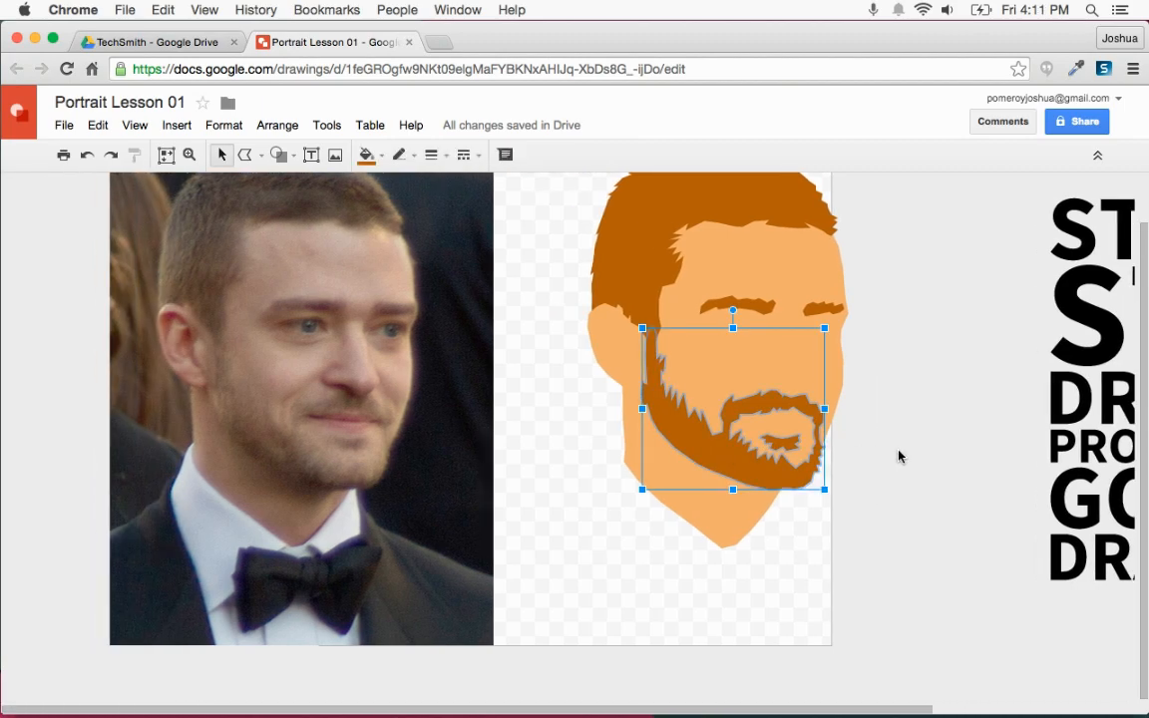
pyautogui.click(377, 162)
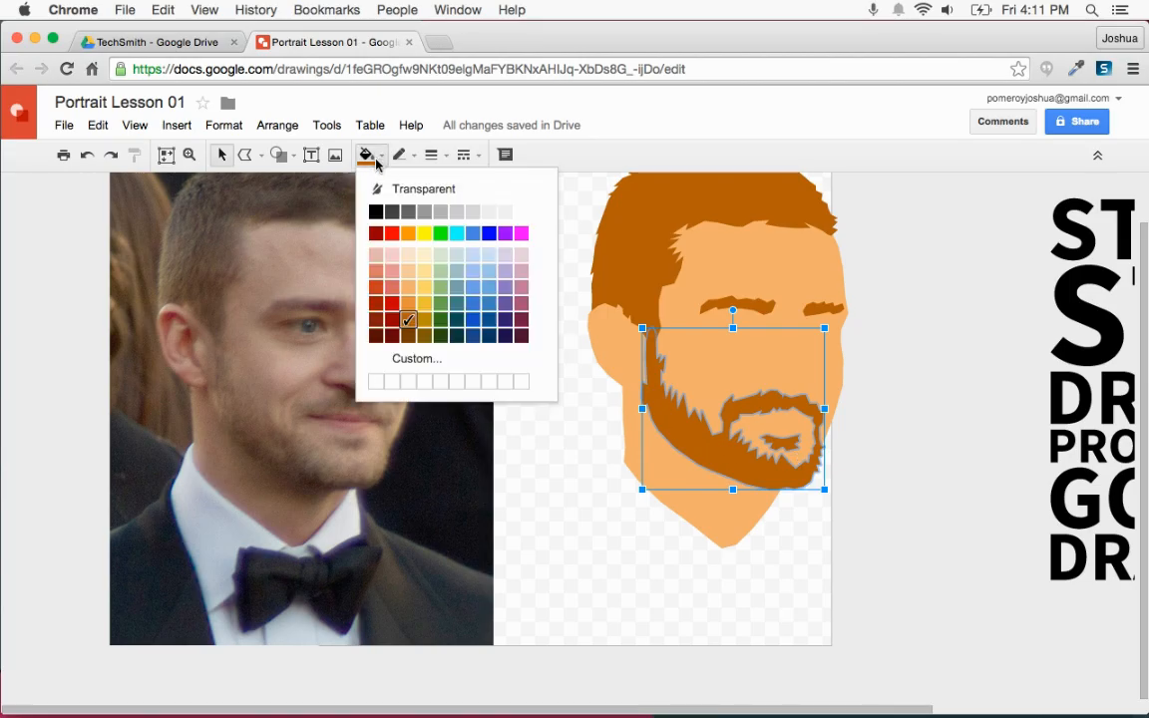
pyautogui.click(413, 361)
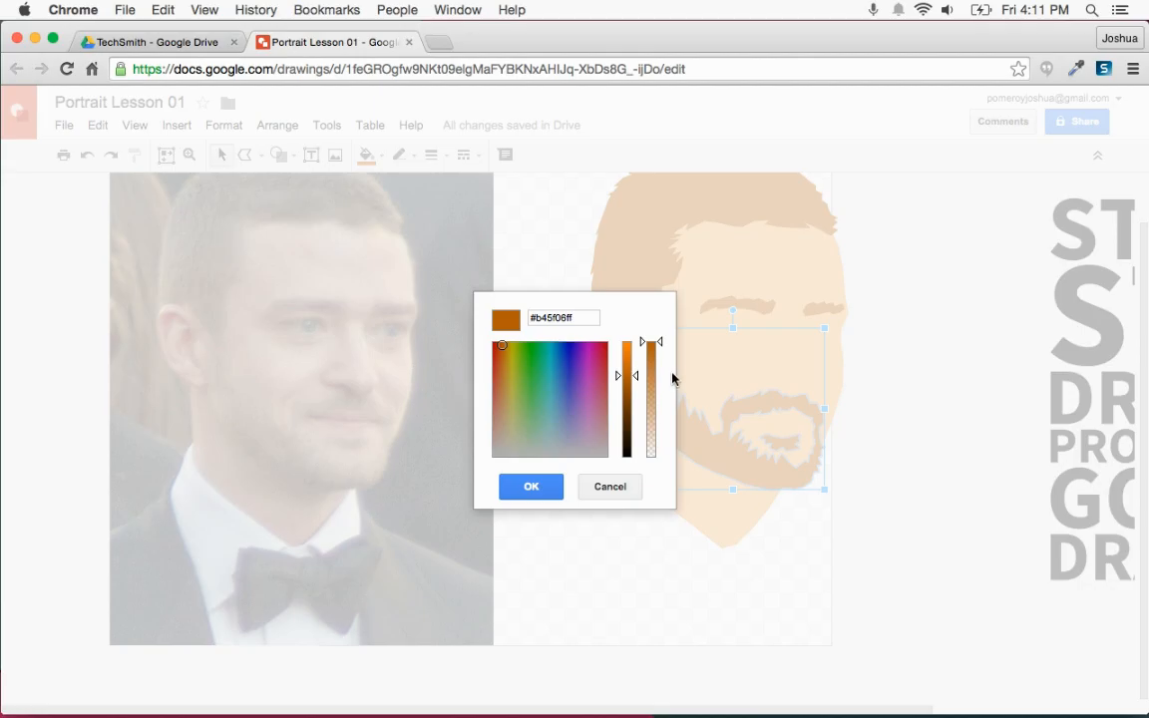
pyautogui.moveTo(651, 380); pyautogui.dragTo(655, 393)
pyautogui.click(529, 486)
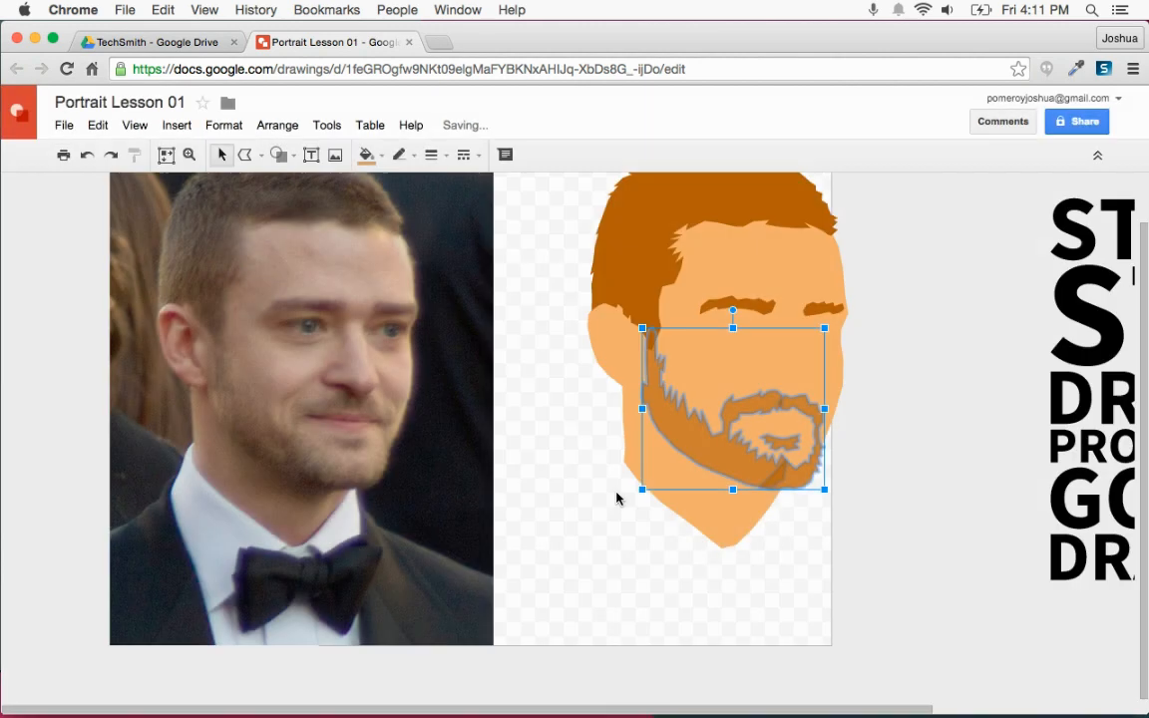
pyautogui.click(942, 477)
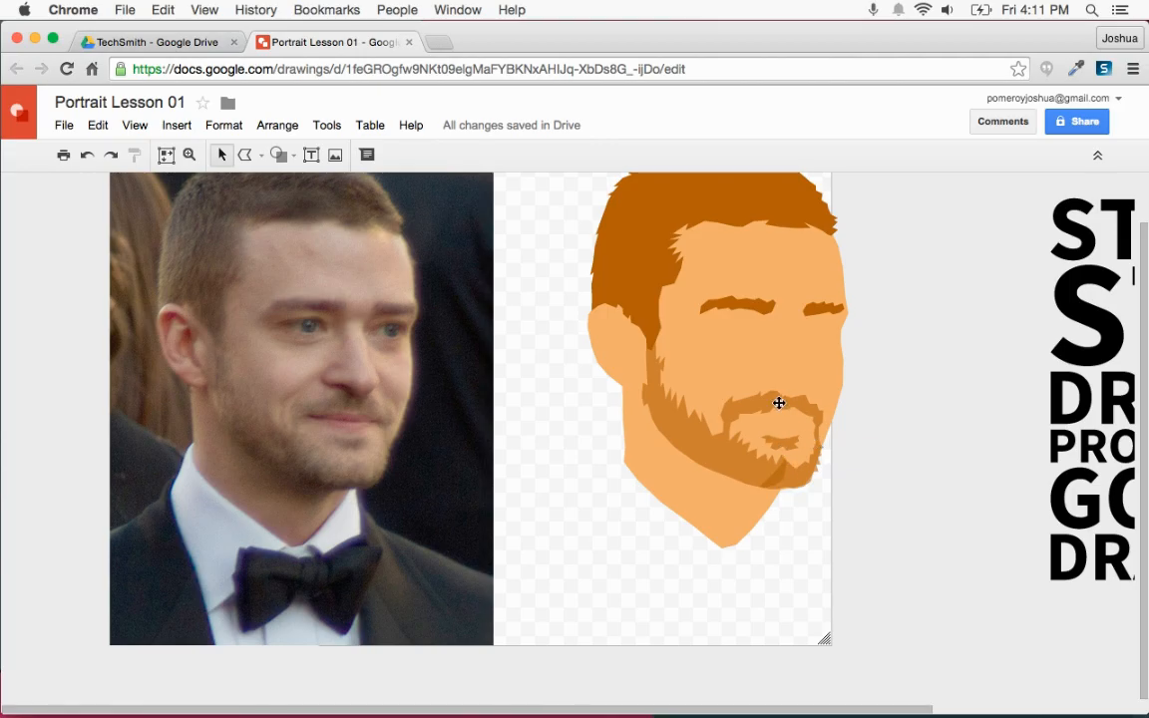
pyautogui.click(244, 155)
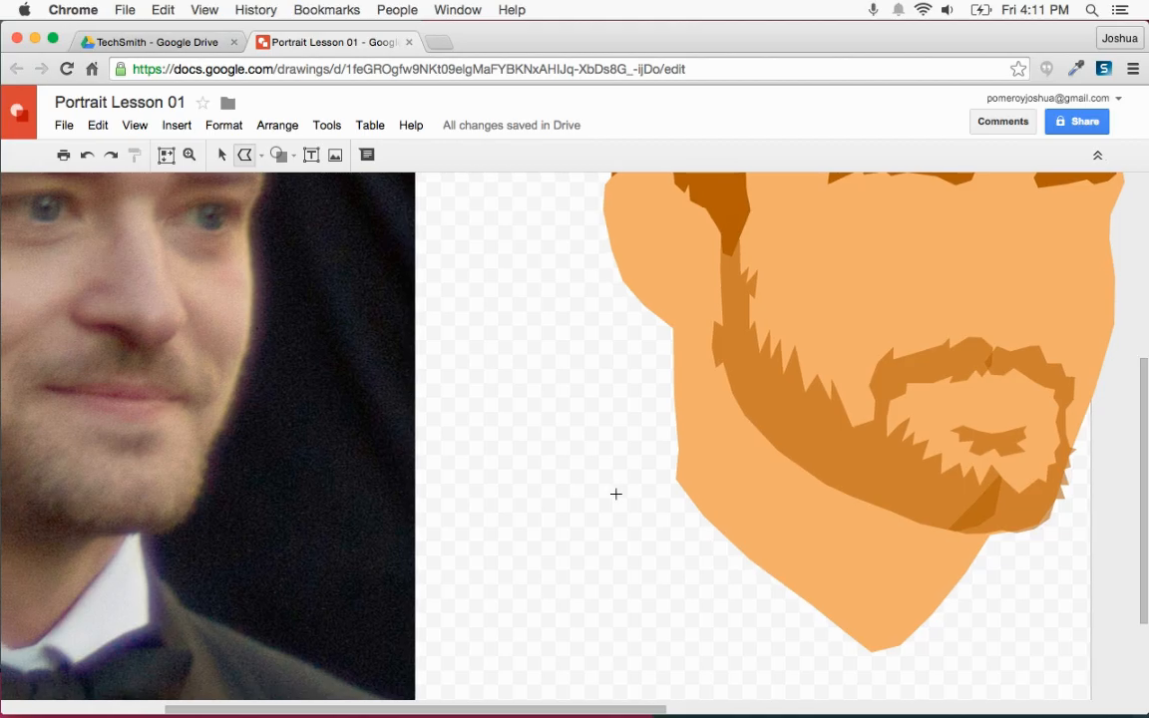
pyautogui.hscroll(-5, 615, 493)
pyautogui.hscroll(8, 615, 494)
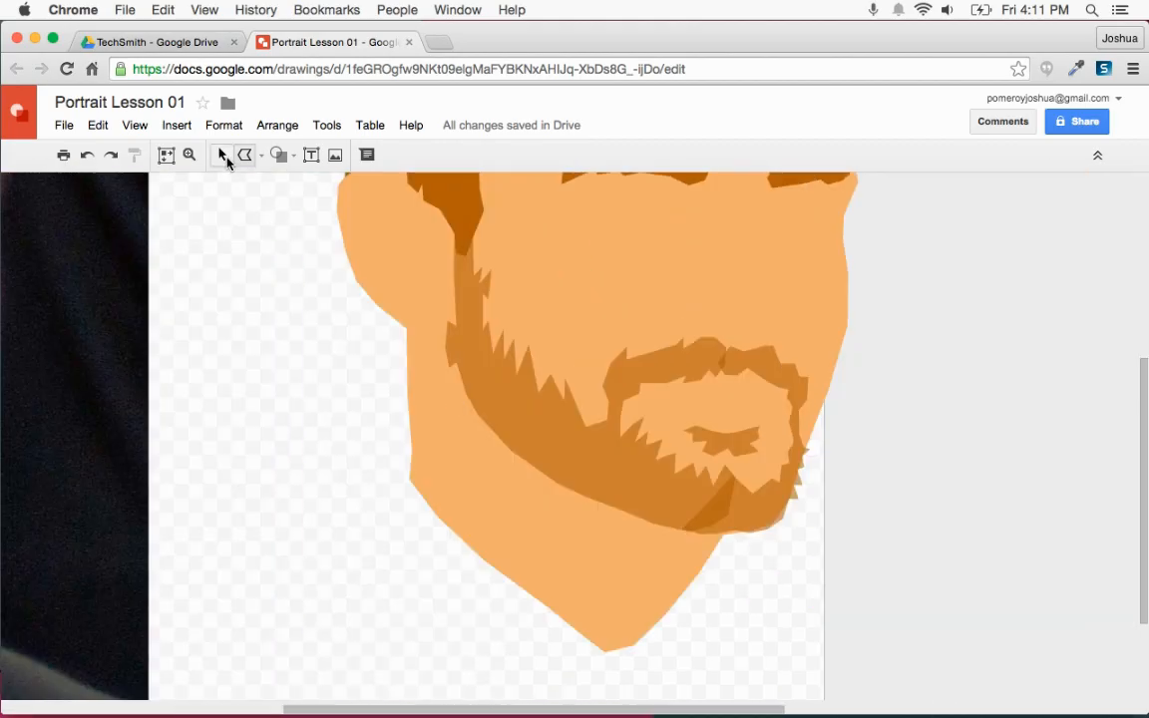
pyautogui.click(605, 469)
pyautogui.click(600, 468)
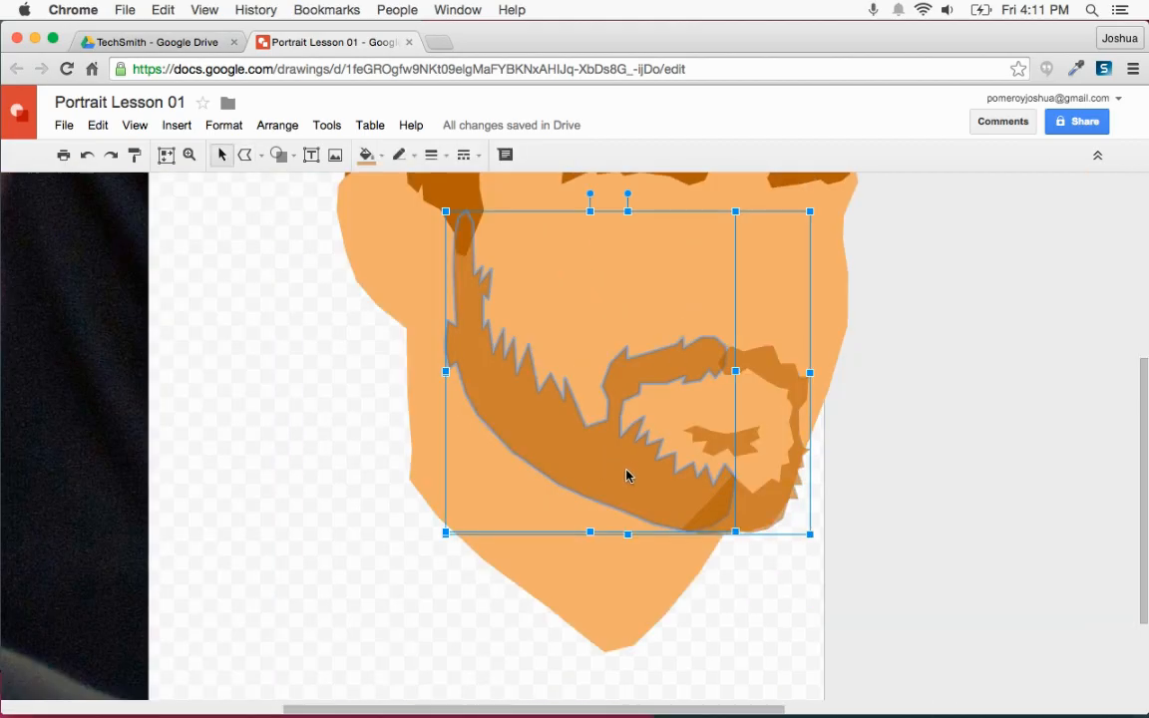
# Add a jagged semi-transparent orange-brown stubble polyline beneath the jaw and chin, overlapping the portrait's beard edge
pyautogui.hscroll(-12, 638, 471)
pyautogui.click(246, 155)
pyautogui.moveTo(479, 521)
pyautogui.mouseDown()
pyautogui.moveTo(401, 493)
pyautogui.moveTo(390, 519)
pyautogui.moveTo(273, 412)
pyautogui.moveTo(306, 481)
pyautogui.moveTo(382, 555)
pyautogui.moveTo(412, 565)
pyautogui.moveTo(490, 529)
pyautogui.moveTo(511, 537)
pyautogui.moveTo(496, 532)
pyautogui.moveTo(519, 530)
pyautogui.moveTo(517, 502)
pyautogui.moveTo(482, 525)
pyautogui.mouseUp()
pyautogui.moveTo(357, 507); pyautogui.dragTo(614, 505)
pyautogui.hscroll(10, 539, 533)
pyautogui.doubleClick(597, 519)
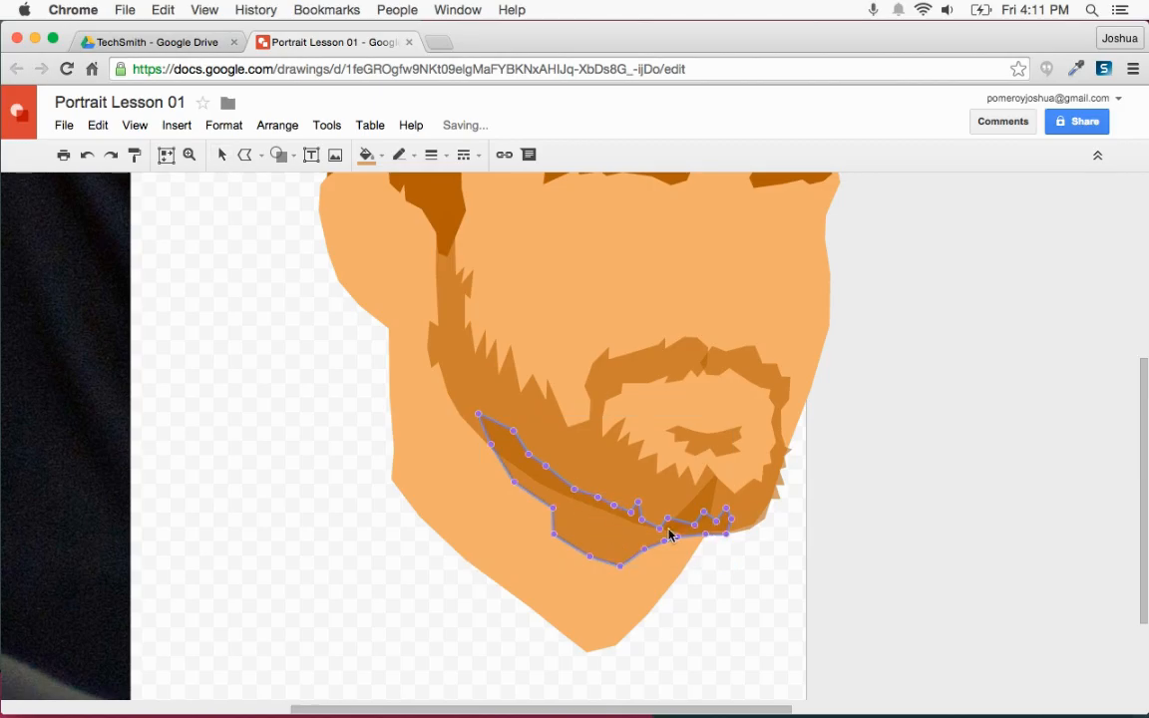
pyautogui.click(911, 544)
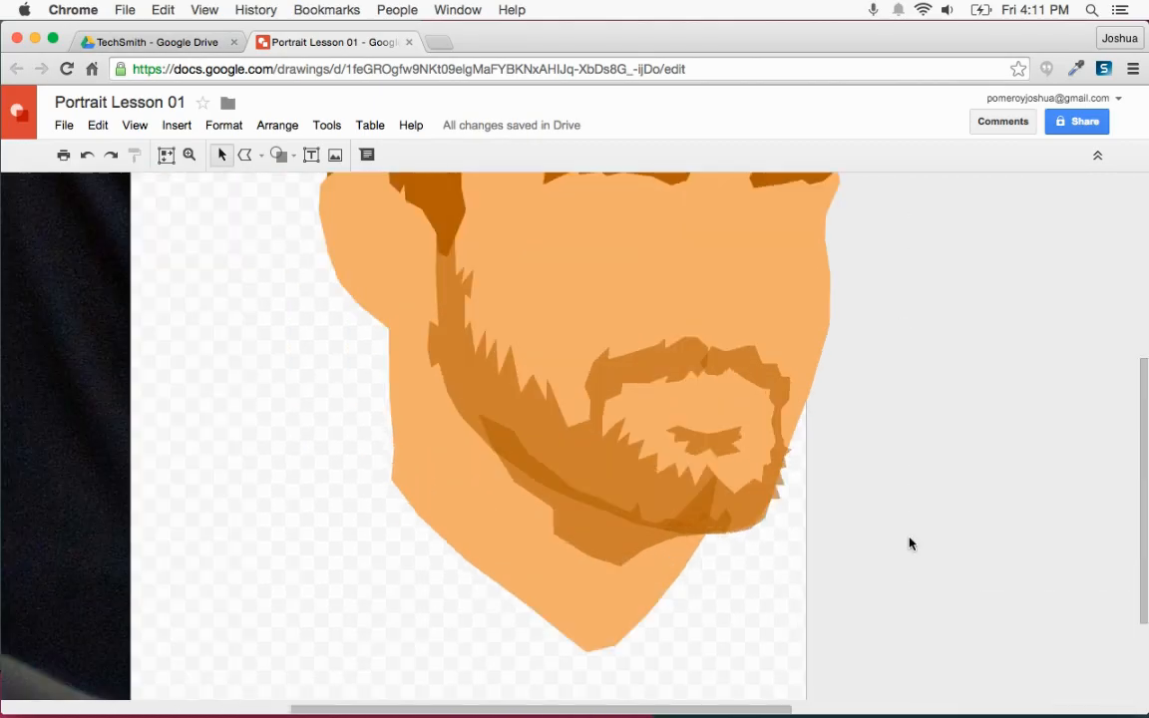
# Trace a small closed polyline patch with a spiky upper edge under the chin in the photo
pyautogui.hscroll(-10, 768, 557)
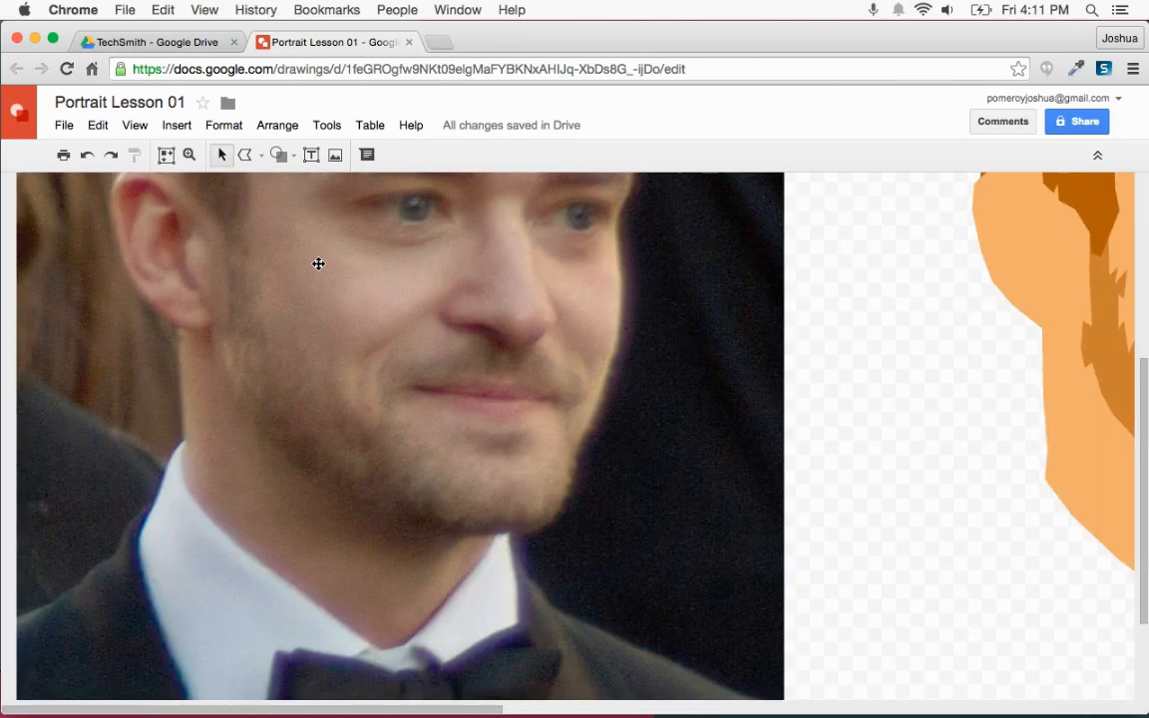
pyautogui.click(244, 157)
pyautogui.click(420, 552)
pyautogui.click(387, 530)
pyautogui.click(387, 516)
pyautogui.click(399, 510)
pyautogui.click(399, 494)
pyautogui.click(411, 513)
pyautogui.click(424, 505)
pyautogui.click(436, 520)
pyautogui.click(448, 512)
pyautogui.click(460, 527)
pyautogui.click(419, 552)
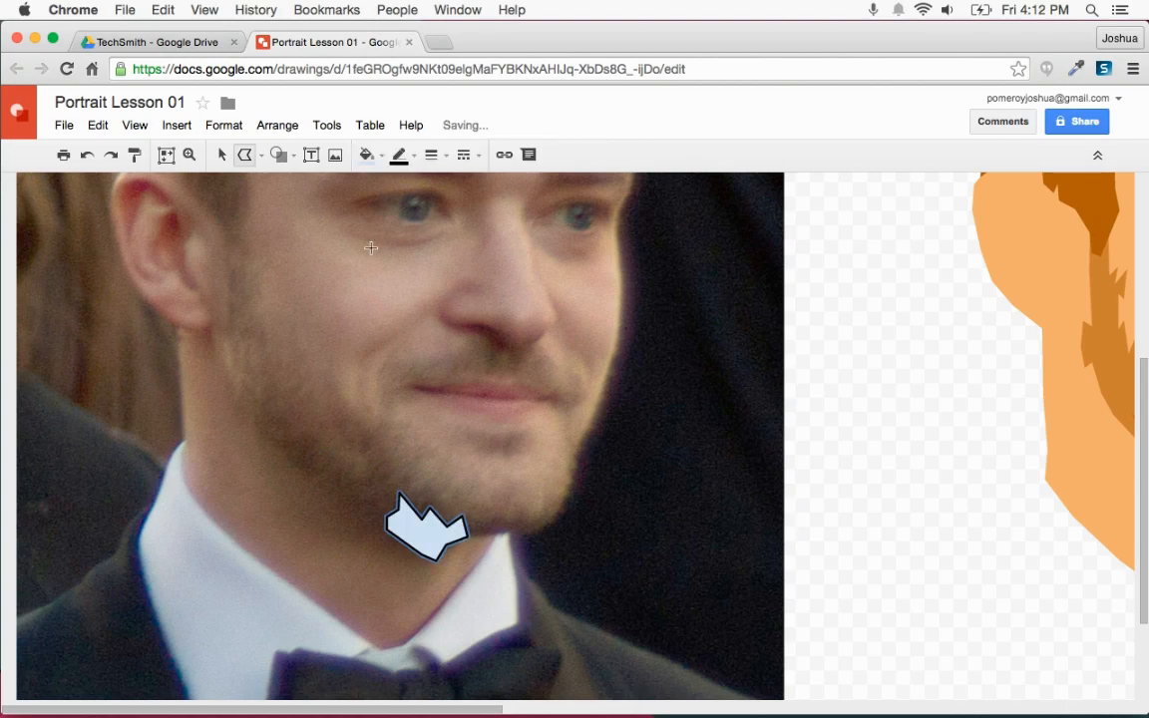
# Make the new chin patch's outline transparent and fill it with dark orange
pyautogui.click(399, 154)
pyautogui.click(411, 188)
pyautogui.click(366, 155)
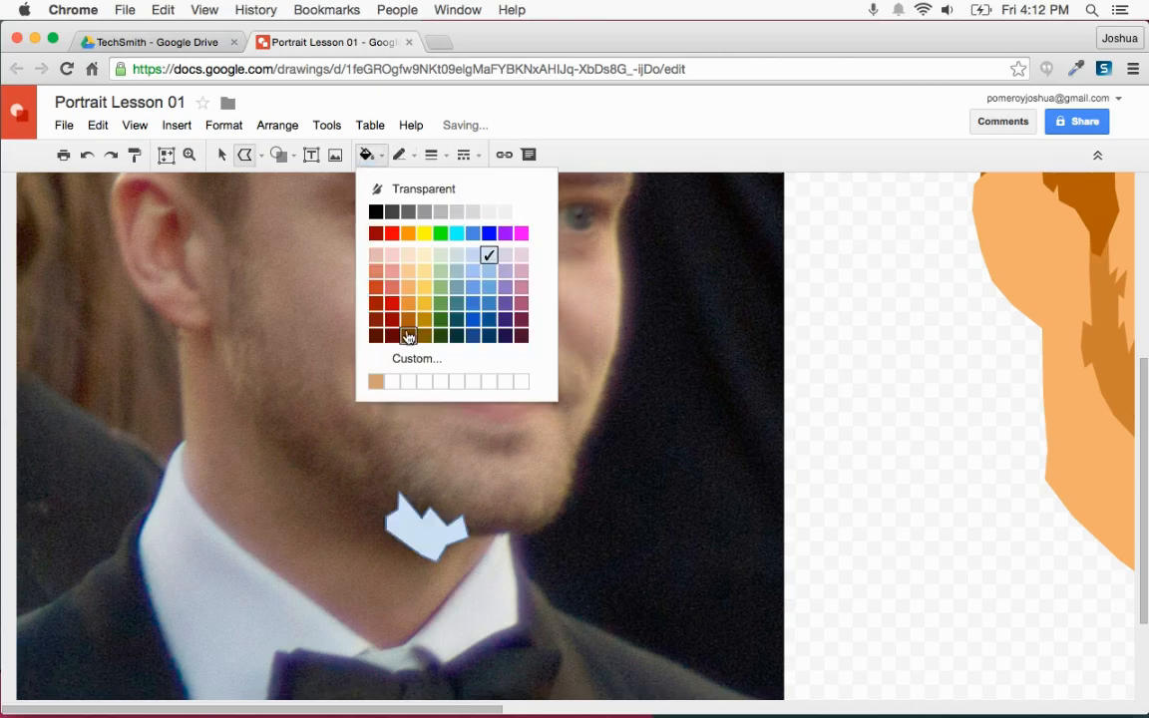
pyautogui.click(407, 310)
# Move the dark chin patch onto the portrait under the chin and adjust its position to match the photo
pyautogui.click(221, 155)
pyautogui.moveTo(428, 532)
pyautogui.mouseDown()
pyautogui.moveTo(593, 535)
pyautogui.moveTo(423, 546)
pyautogui.moveTo(436, 547)
pyautogui.mouseUp()
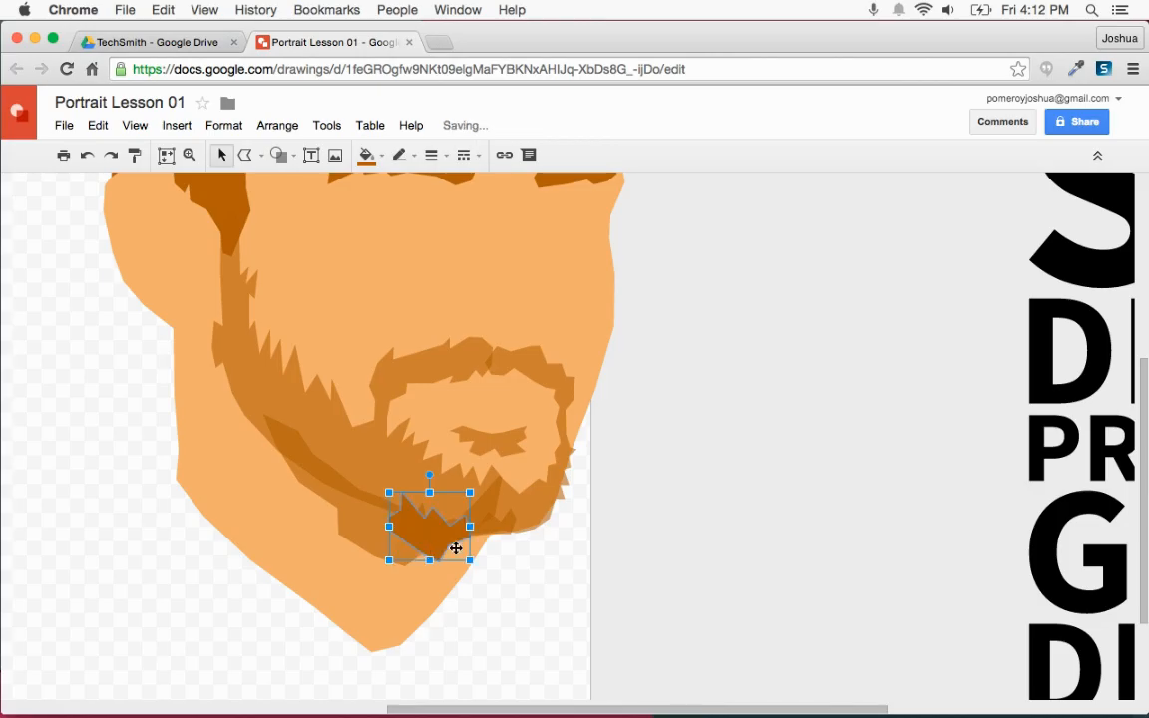
pyautogui.hscroll(-10, 579, 556)
pyautogui.hscroll(5, 574, 557)
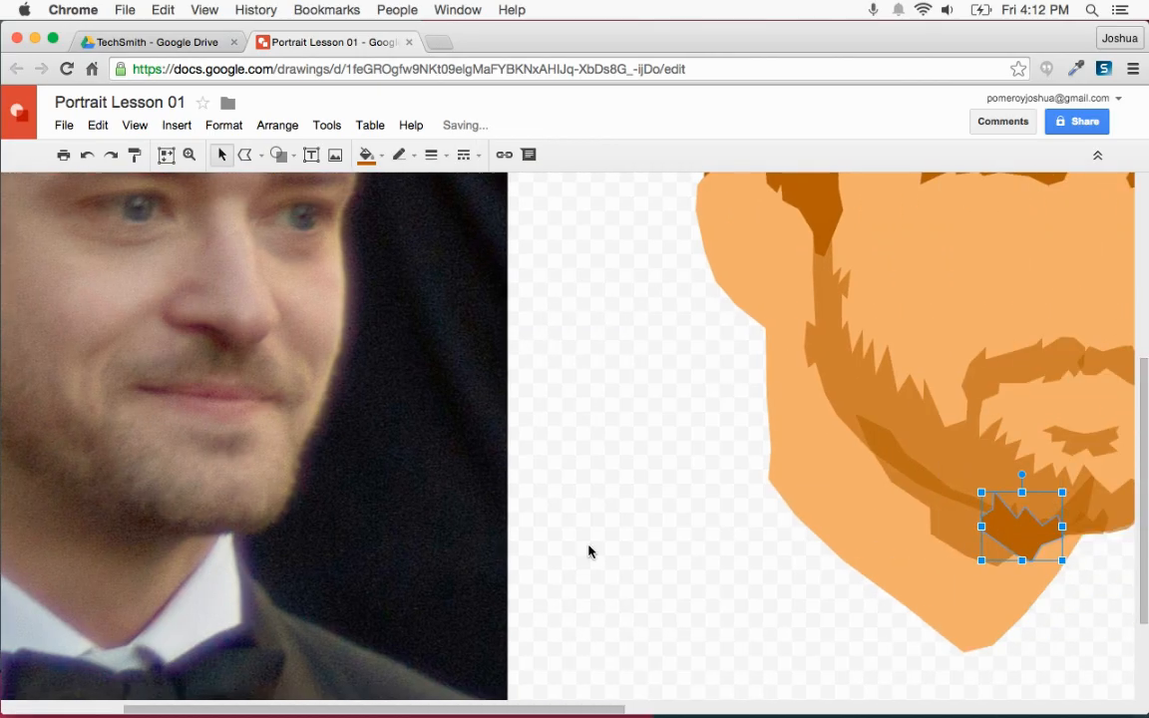
pyautogui.moveTo(1037, 541); pyautogui.dragTo(1050, 539)
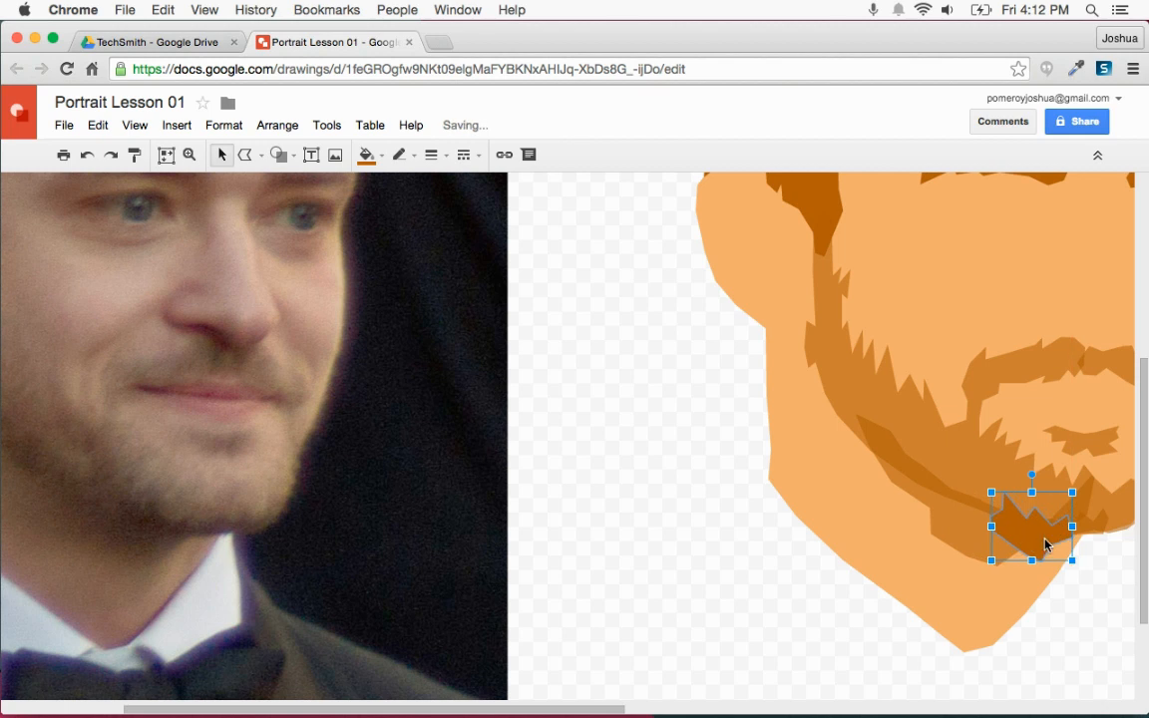
pyautogui.hscroll(-10, 882, 580)
pyautogui.hscroll(10, 882, 580)
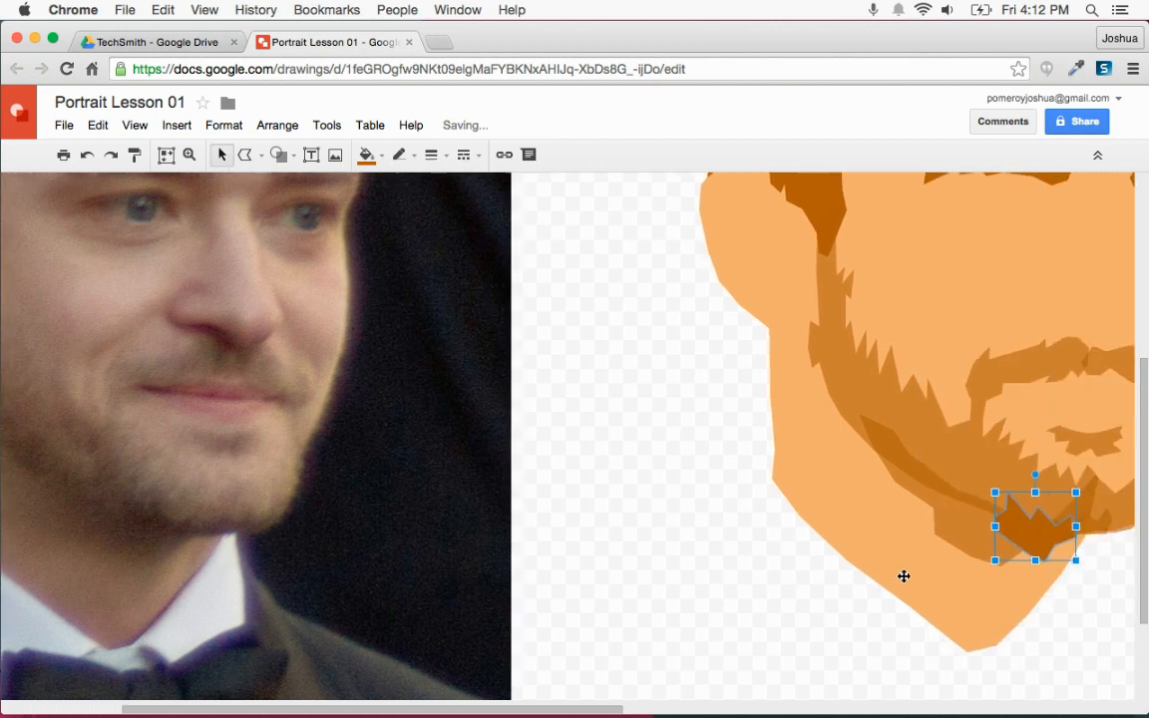
pyautogui.moveTo(1001, 537); pyautogui.dragTo(972, 537)
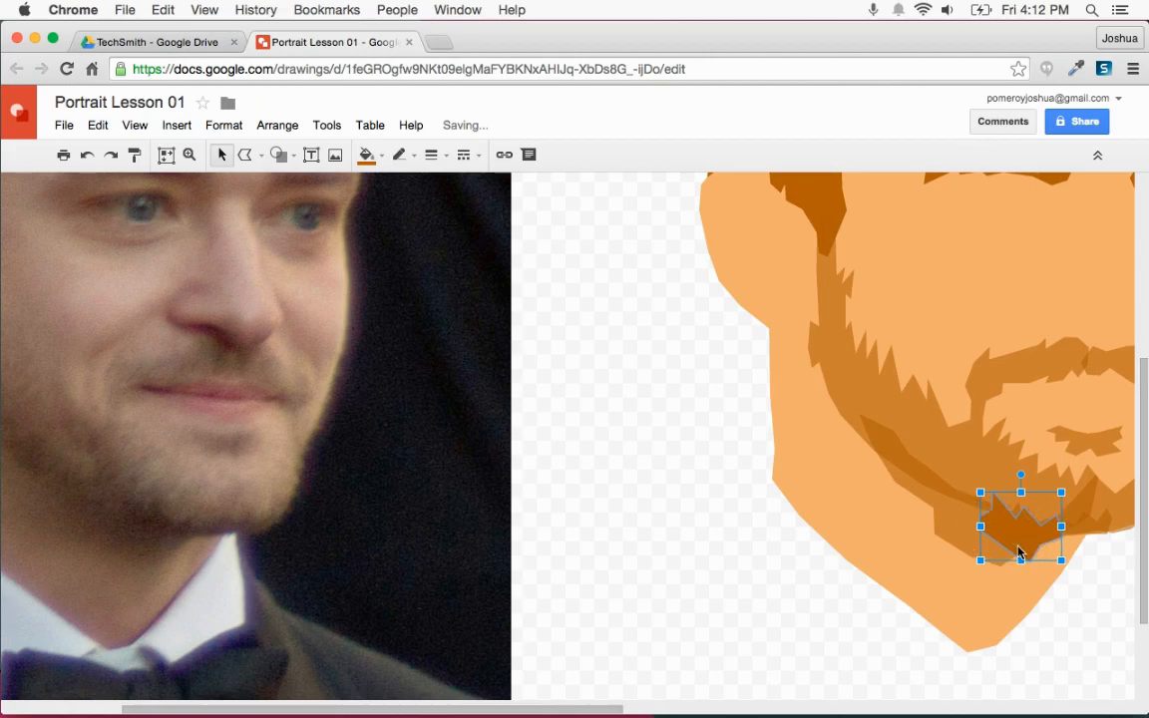
pyautogui.hscroll(5, 998, 544)
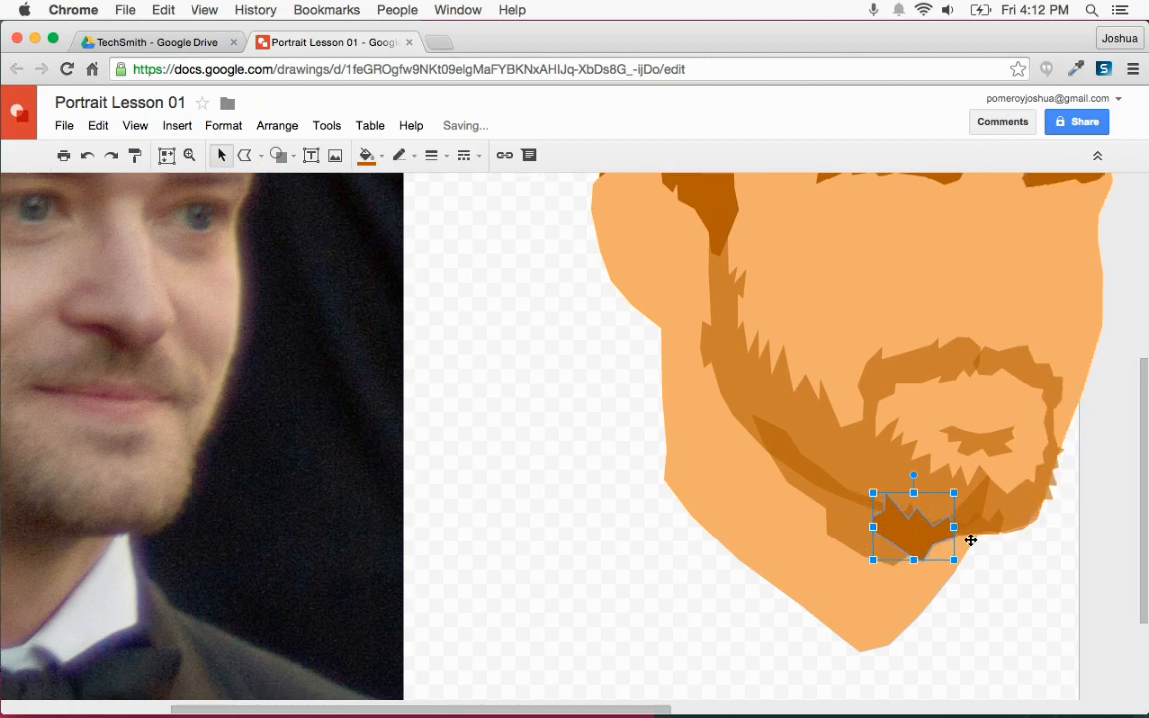
# Deselect the chin patch and compare the whole portrait with the reference photo
pyautogui.click(1039, 587)
pyautogui.press('super+alt+minus')
pyautogui.press('super+alt+minus')
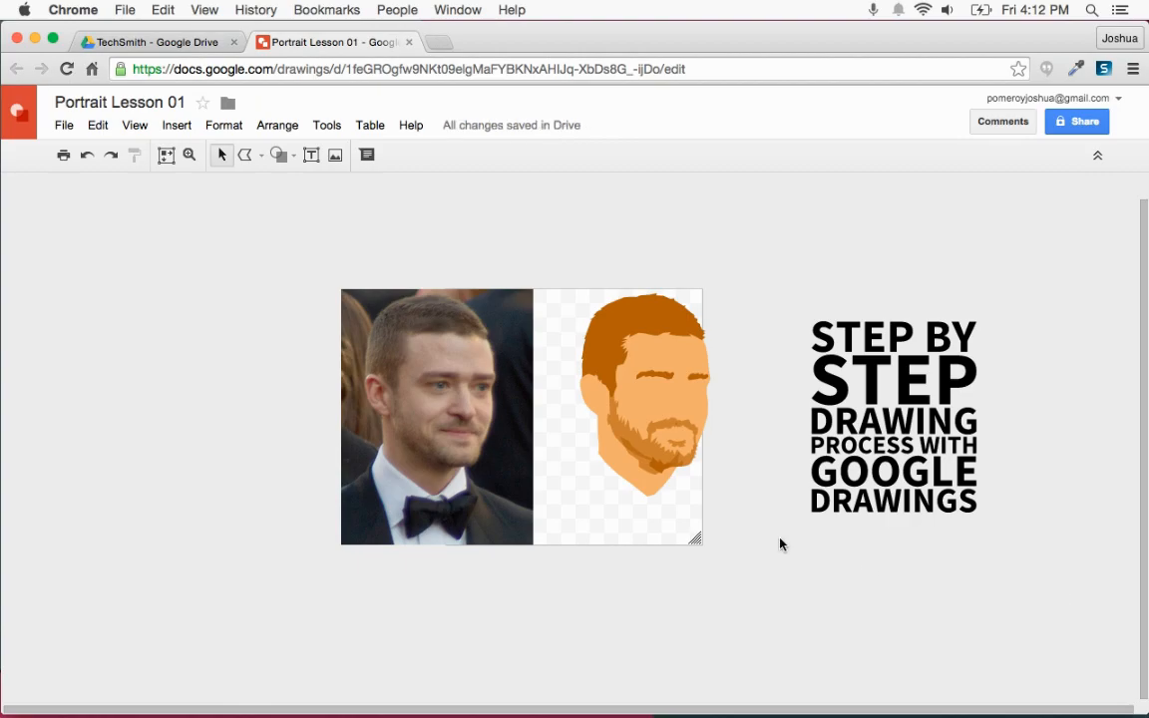
pyautogui.press('super+alt+equal')
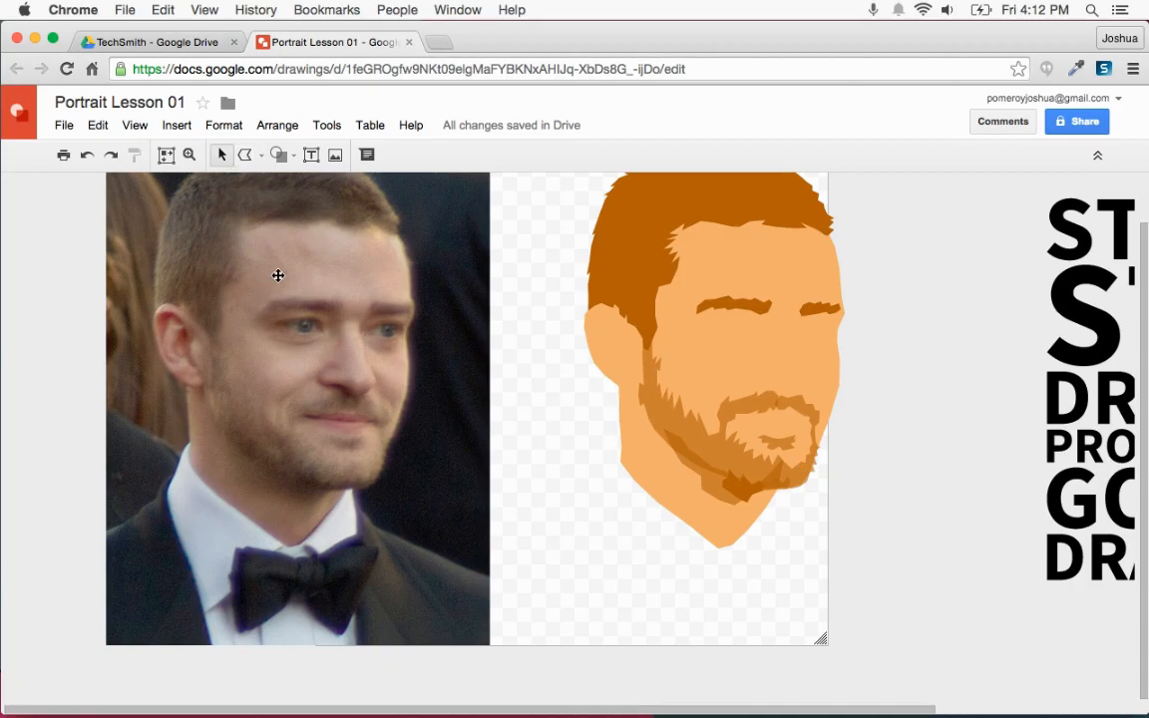
# Trace a closed polyline over the near cheek's smile line in the photo, from beside the nostril to a two-pronged end beside the mouth
pyautogui.click(244, 155)
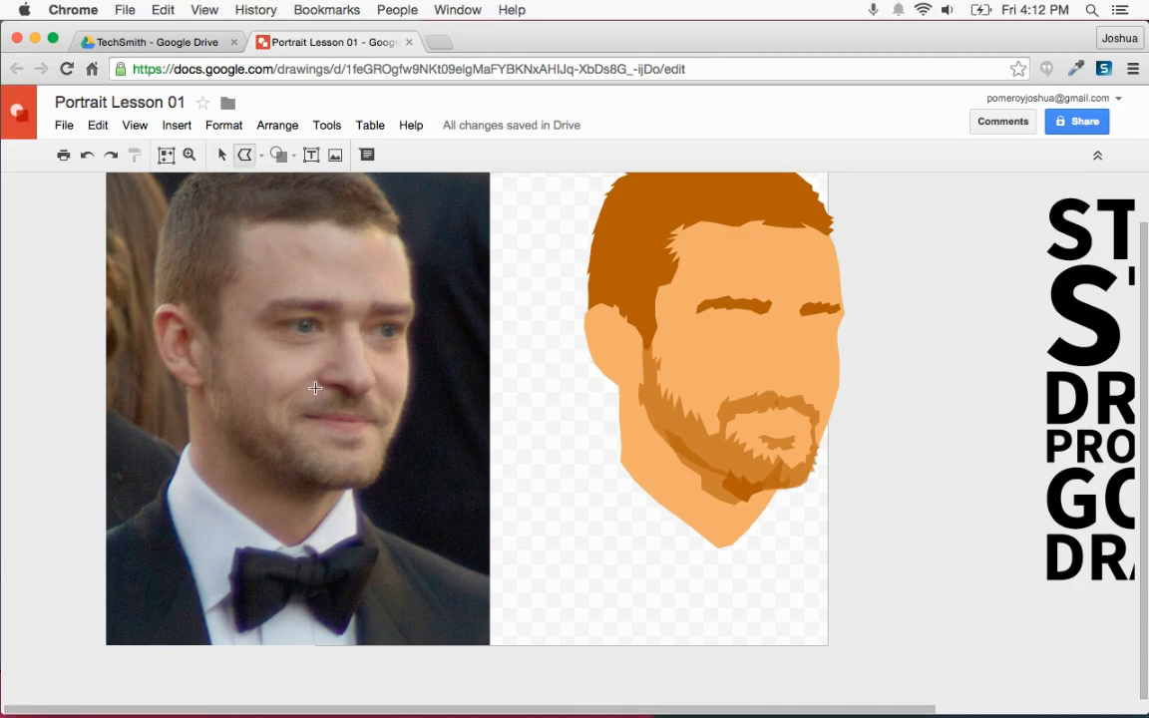
pyautogui.press('alt+super+plus')
pyautogui.press('alt+super+plus')
pyautogui.hscroll(-8, 348, 388)
pyautogui.scroll(3, 345, 378)
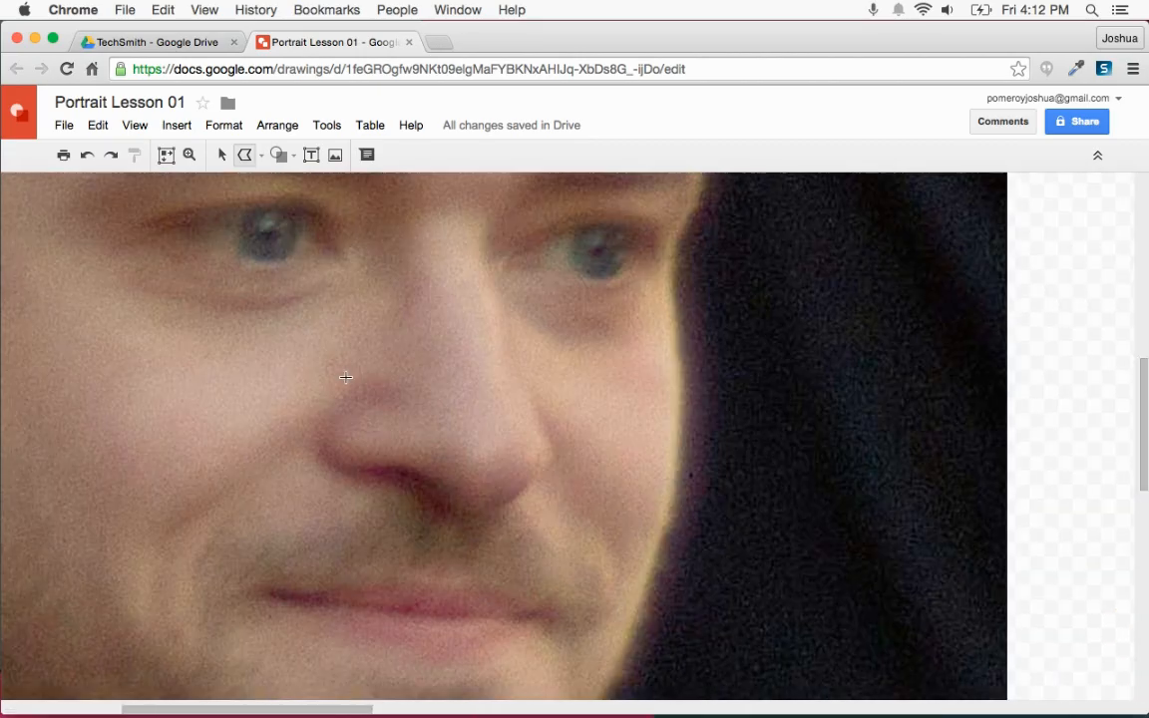
pyautogui.press('alt+super+minus')
pyautogui.press('alt+super+plus')
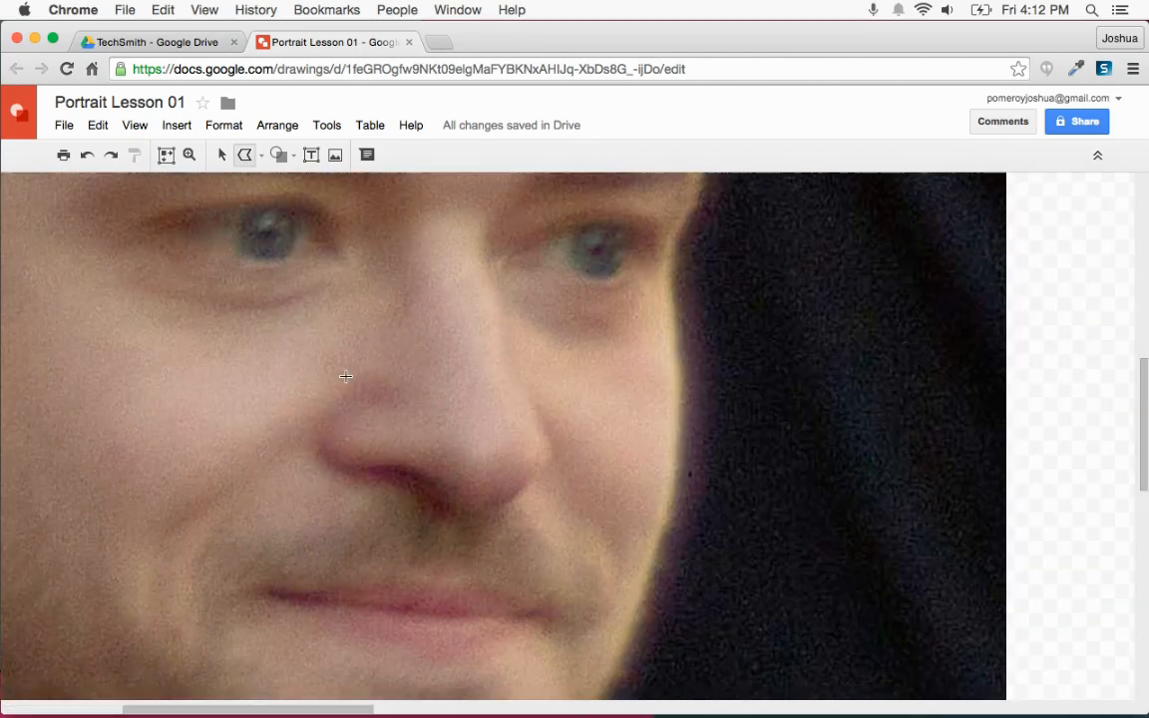
pyautogui.press('alt+super+minus')
pyautogui.press('alt+super+plus')
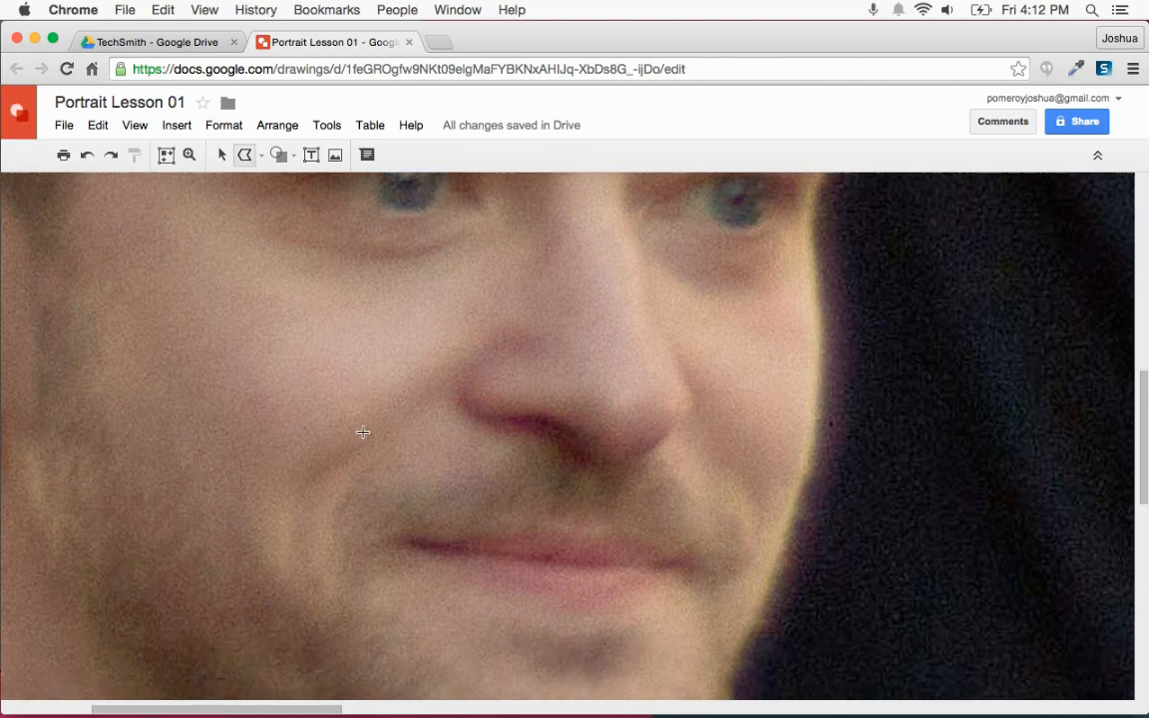
pyautogui.press('alt+super+minus')
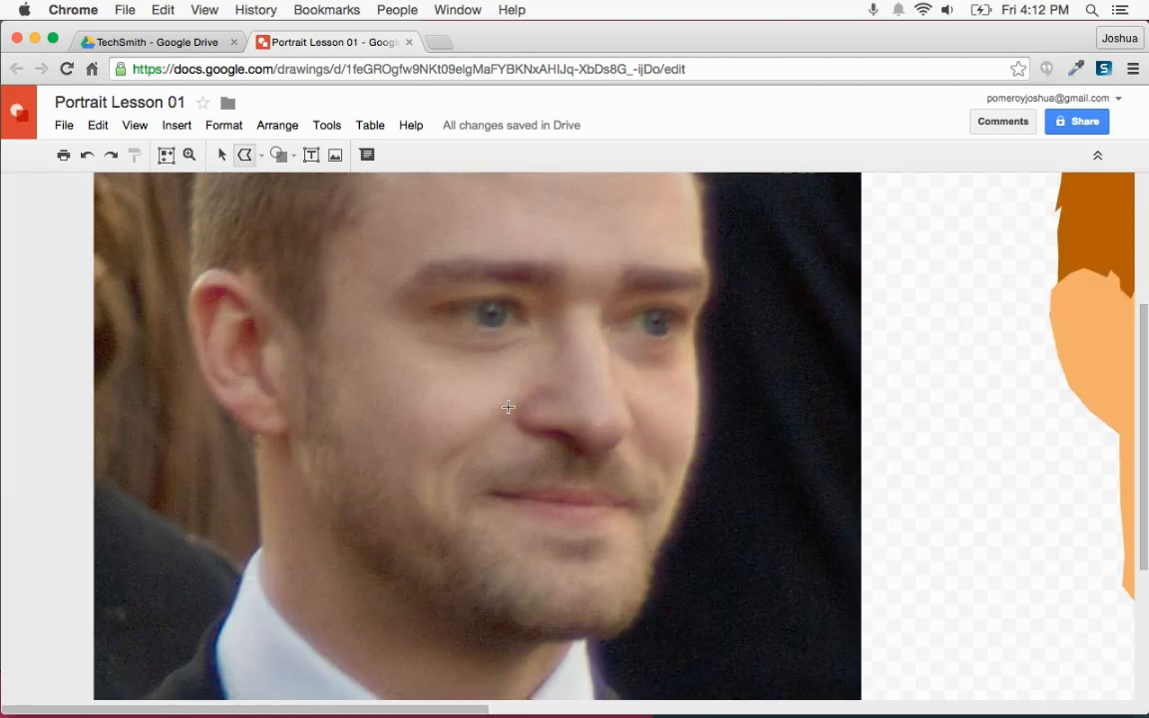
pyautogui.press('alt+super+plus')
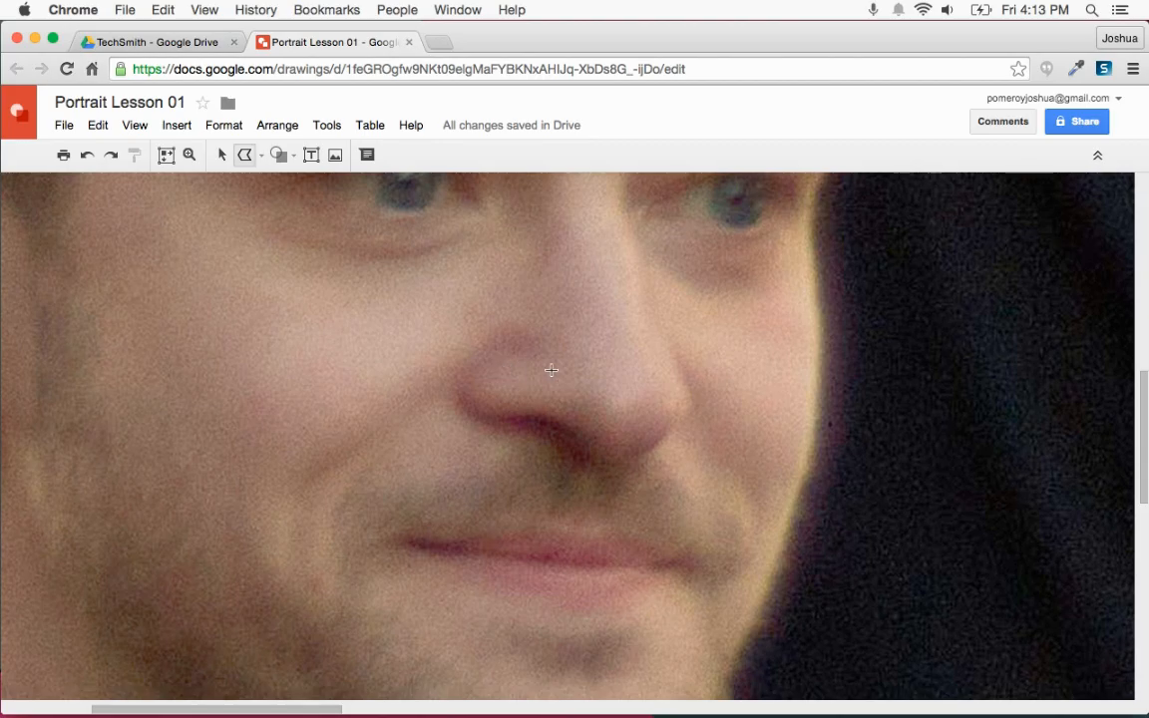
pyautogui.moveTo(490, 401)
pyautogui.mouseDown()
pyautogui.moveTo(492, 362)
pyautogui.moveTo(548, 352)
pyautogui.mouseUp()
pyautogui.moveTo(322, 450); pyautogui.dragTo(299, 482)
pyautogui.moveTo(289, 561); pyautogui.dragTo(316, 628)
pyautogui.moveTo(309, 557)
pyautogui.mouseDown()
pyautogui.moveTo(328, 478)
pyautogui.moveTo(374, 434)
pyautogui.moveTo(411, 414)
pyautogui.moveTo(336, 506)
pyautogui.moveTo(341, 598)
pyautogui.moveTo(345, 547)
pyautogui.moveTo(425, 408)
pyautogui.moveTo(453, 394)
pyautogui.moveTo(457, 420)
pyautogui.moveTo(496, 409)
pyautogui.mouseUp()
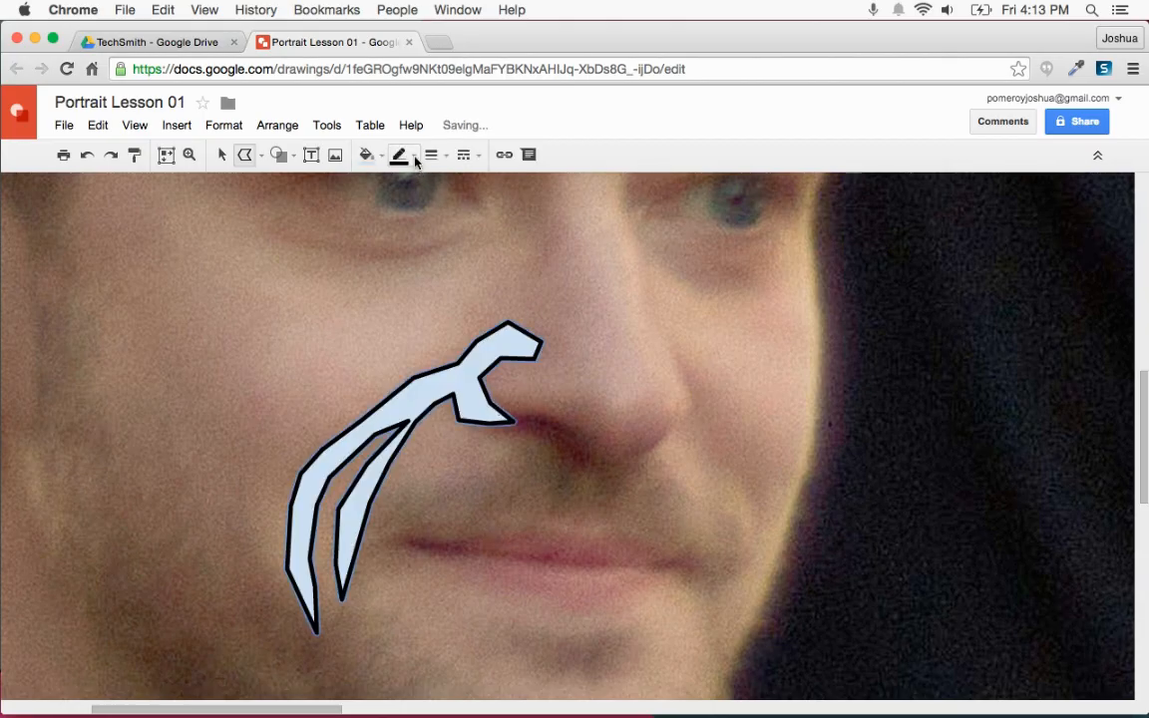
# Make the smile-line shape's outline transparent and fill it with medium orange, one shade lighter than the dark orange hair
pyautogui.click(366, 154)
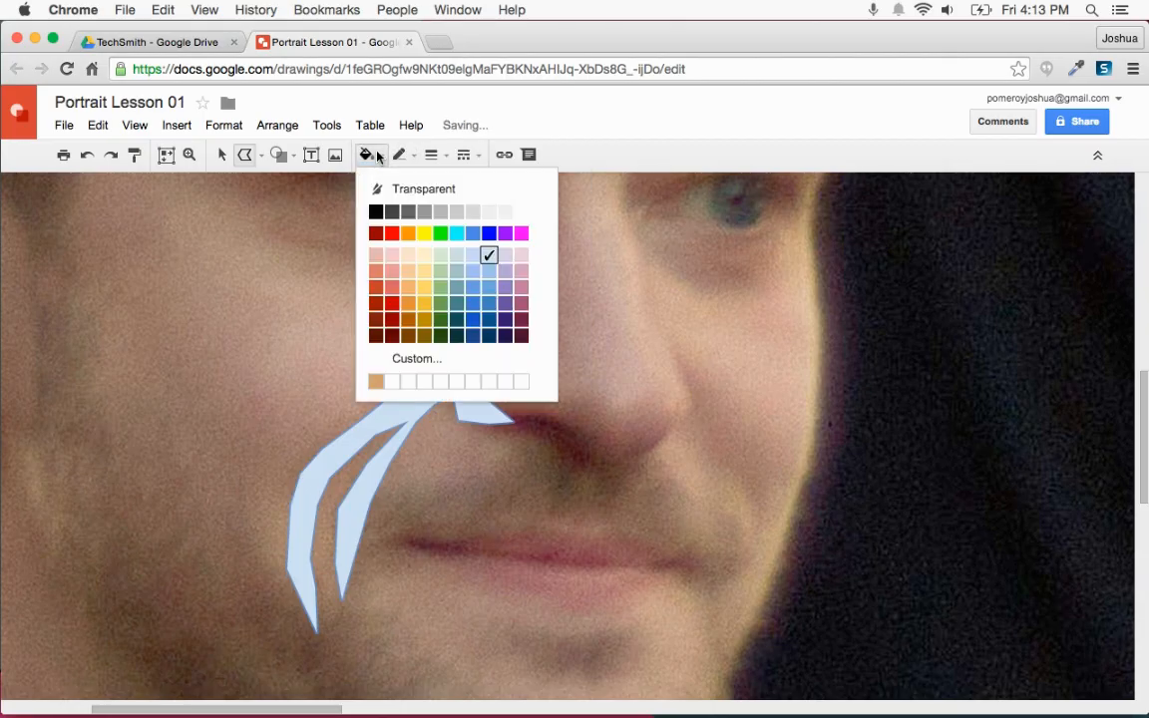
pyautogui.click(407, 302)
pyautogui.hscroll(2, 398, 324)
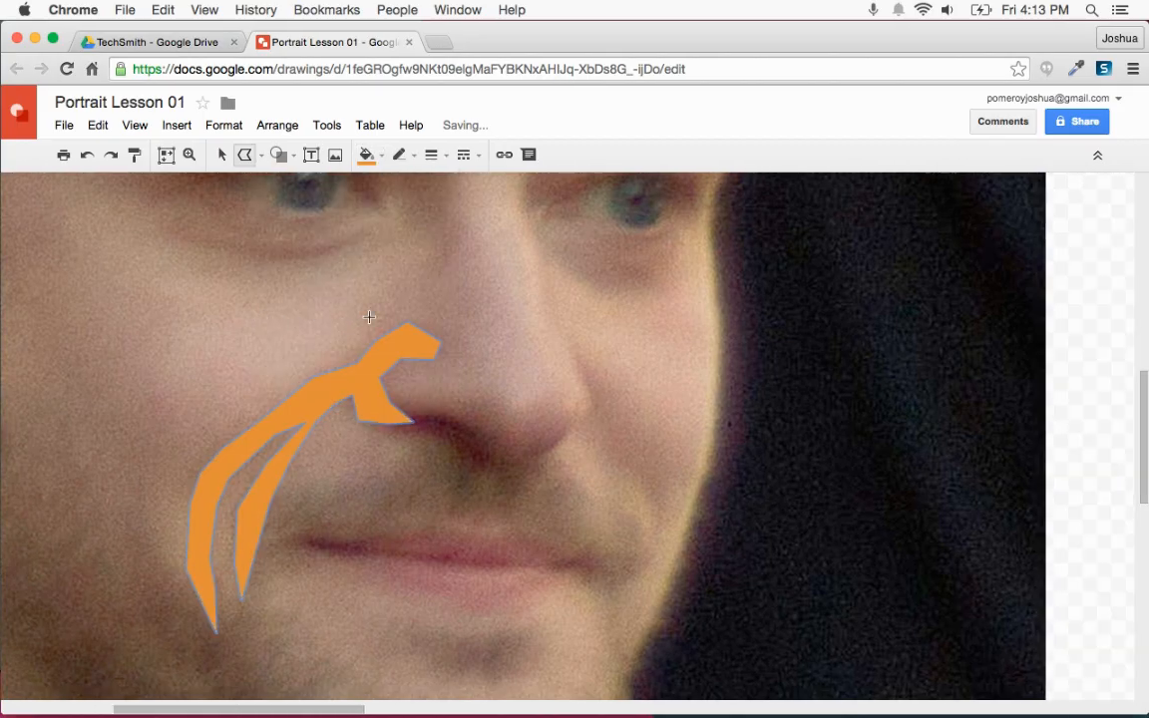
# Trace one closed medium-orange polyline around both eye sockets and brows in the photo, dipping around the bridge of the nose
pyautogui.scroll(3, 387, 339)
pyautogui.hscroll(-2, 387, 345)
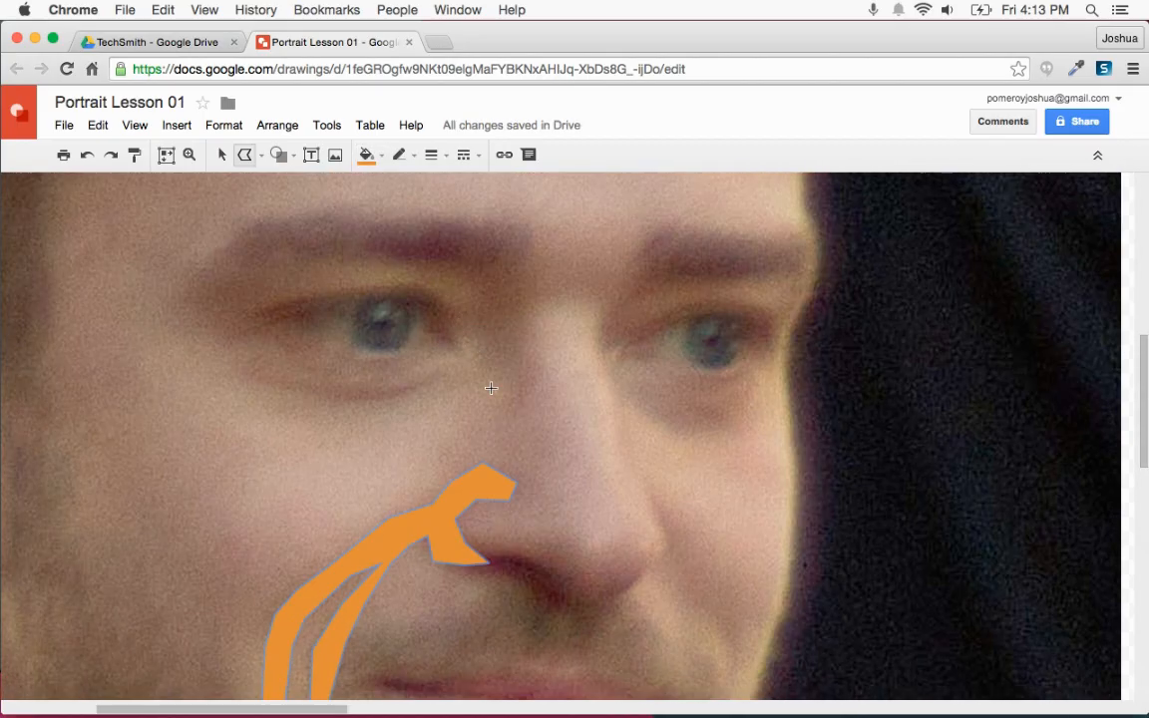
pyautogui.click(516, 417)
pyautogui.moveTo(522, 356)
pyautogui.mouseDown()
pyautogui.moveTo(530, 311)
pyautogui.moveTo(558, 290)
pyautogui.moveTo(600, 311)
pyautogui.mouseUp()
pyautogui.moveTo(613, 382); pyautogui.dragTo(622, 392)
pyautogui.moveTo(756, 389)
pyautogui.mouseDown()
pyautogui.moveTo(781, 318)
pyautogui.moveTo(747, 294)
pyautogui.moveTo(799, 280)
pyautogui.moveTo(805, 247)
pyautogui.moveTo(786, 238)
pyautogui.moveTo(693, 244)
pyautogui.moveTo(660, 228)
pyautogui.moveTo(567, 237)
pyautogui.moveTo(297, 216)
pyautogui.moveTo(224, 237)
pyautogui.mouseUp()
pyautogui.moveTo(176, 277)
pyautogui.mouseDown()
pyautogui.moveTo(165, 308)
pyautogui.moveTo(212, 300)
pyautogui.moveTo(234, 329)
pyautogui.moveTo(226, 364)
pyautogui.mouseUp()
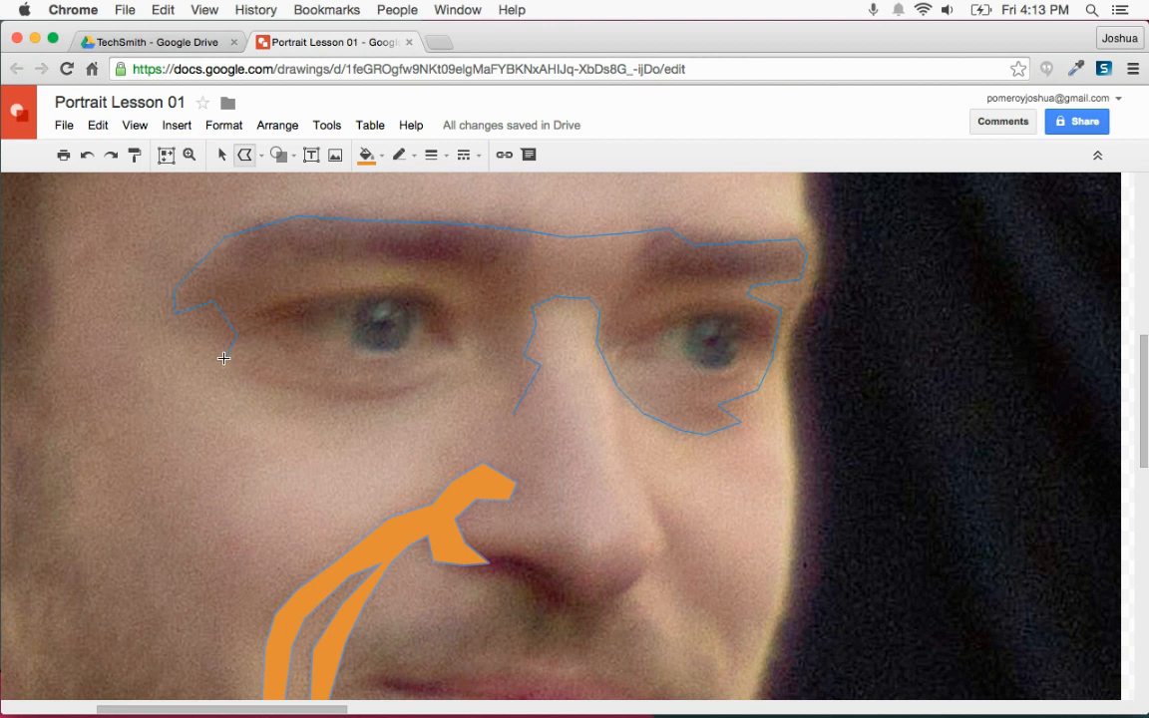
pyautogui.moveTo(223, 358)
pyautogui.mouseDown()
pyautogui.moveTo(301, 395)
pyautogui.moveTo(403, 390)
pyautogui.moveTo(442, 368)
pyautogui.moveTo(486, 372)
pyautogui.moveTo(518, 415)
pyautogui.mouseUp()
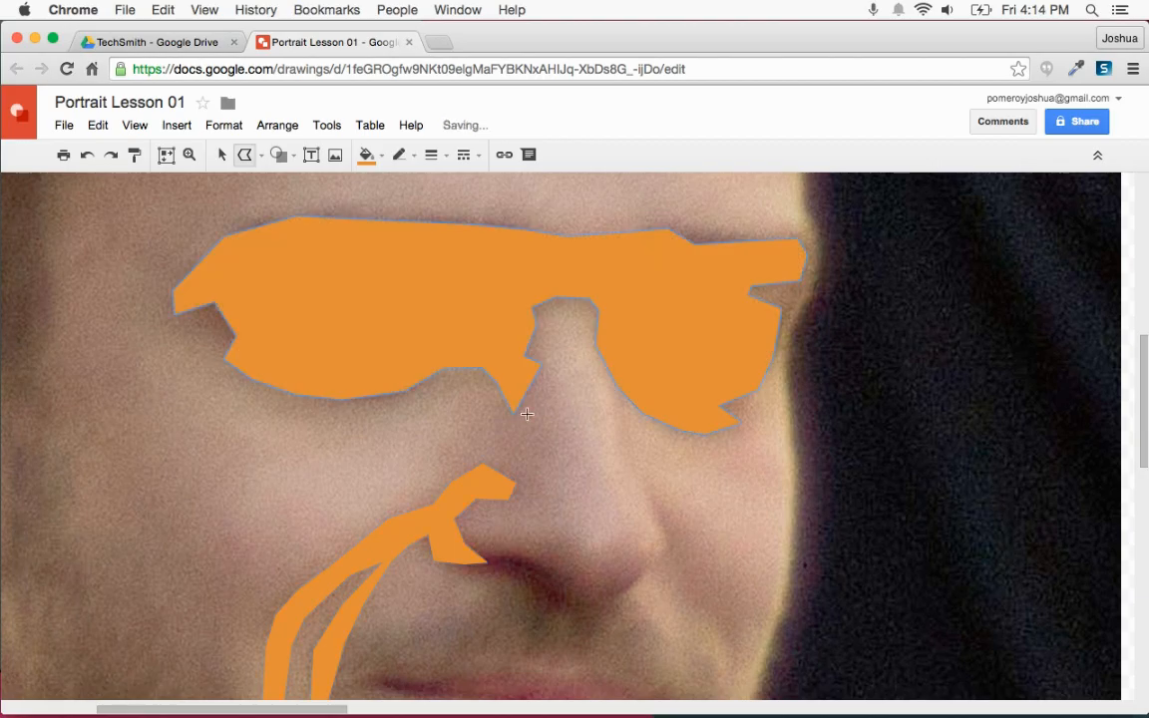
# Select the eye-area and smile-line shapes together and move them onto the portrait's face, aligning them with the eyebrows and face edge
pyautogui.press('alt+super+minus')
pyautogui.press('alt+super+minus')
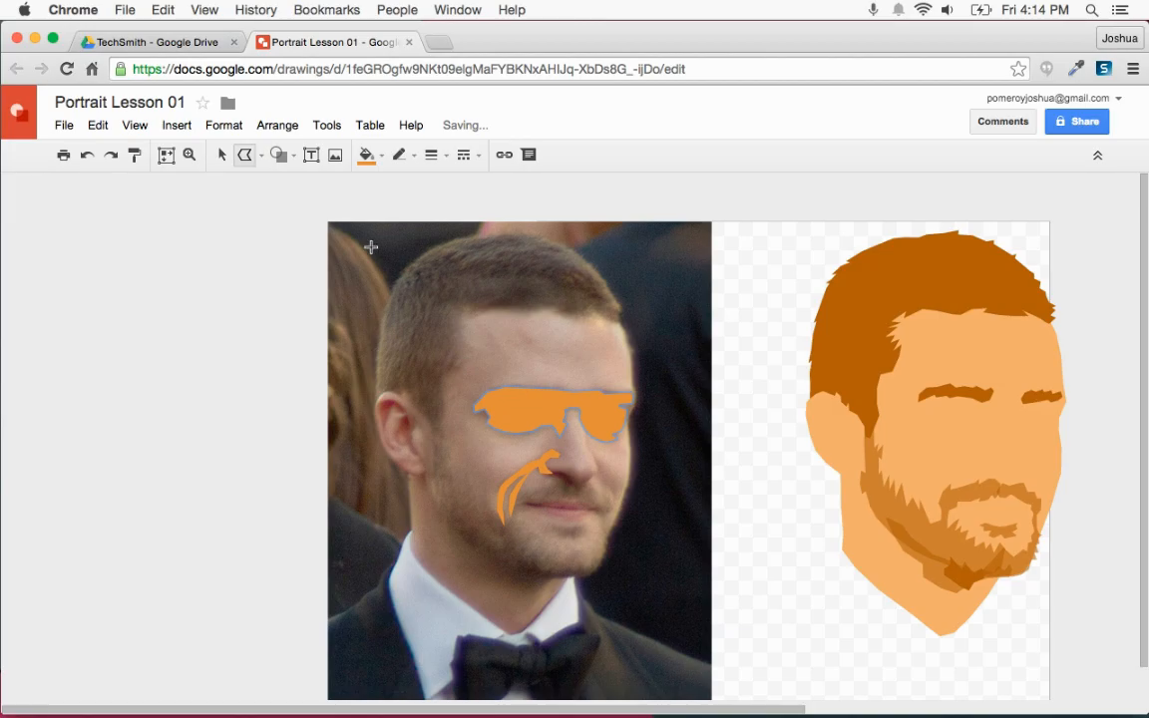
pyautogui.click(222, 158)
pyautogui.keyDown('shift'); pyautogui.click(515, 476); pyautogui.keyUp('shift')
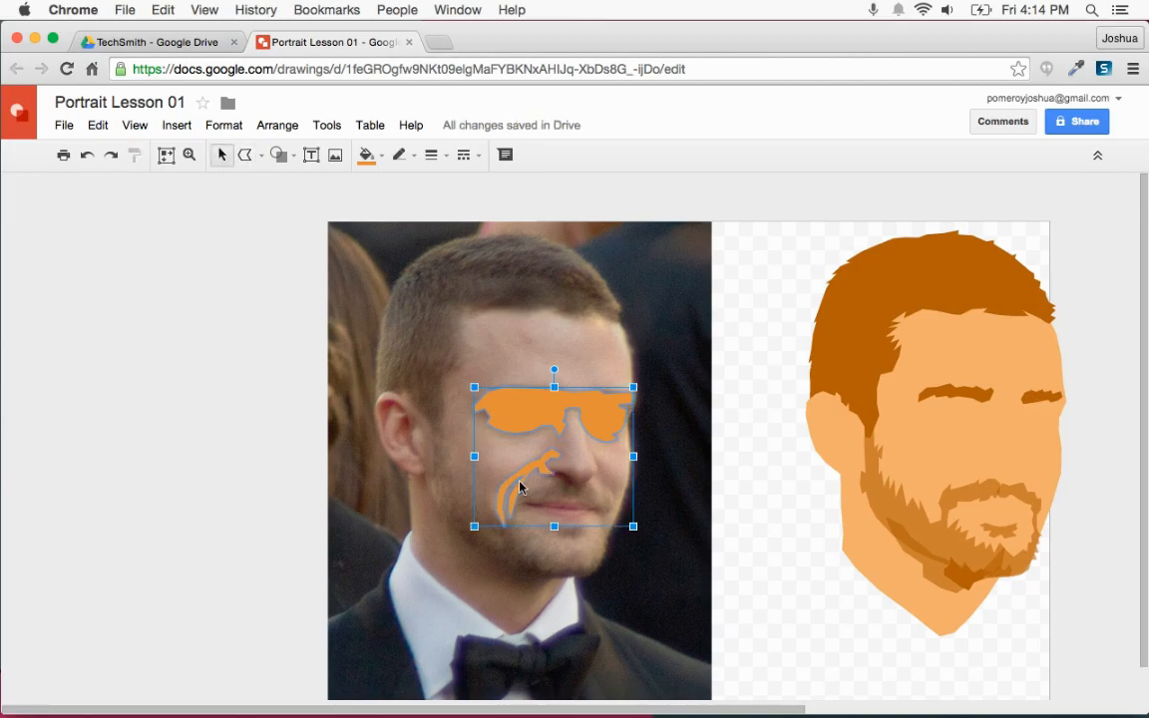
pyautogui.moveTo(536, 418)
pyautogui.mouseDown()
pyautogui.moveTo(966, 428)
pyautogui.moveTo(977, 451)
pyautogui.mouseUp()
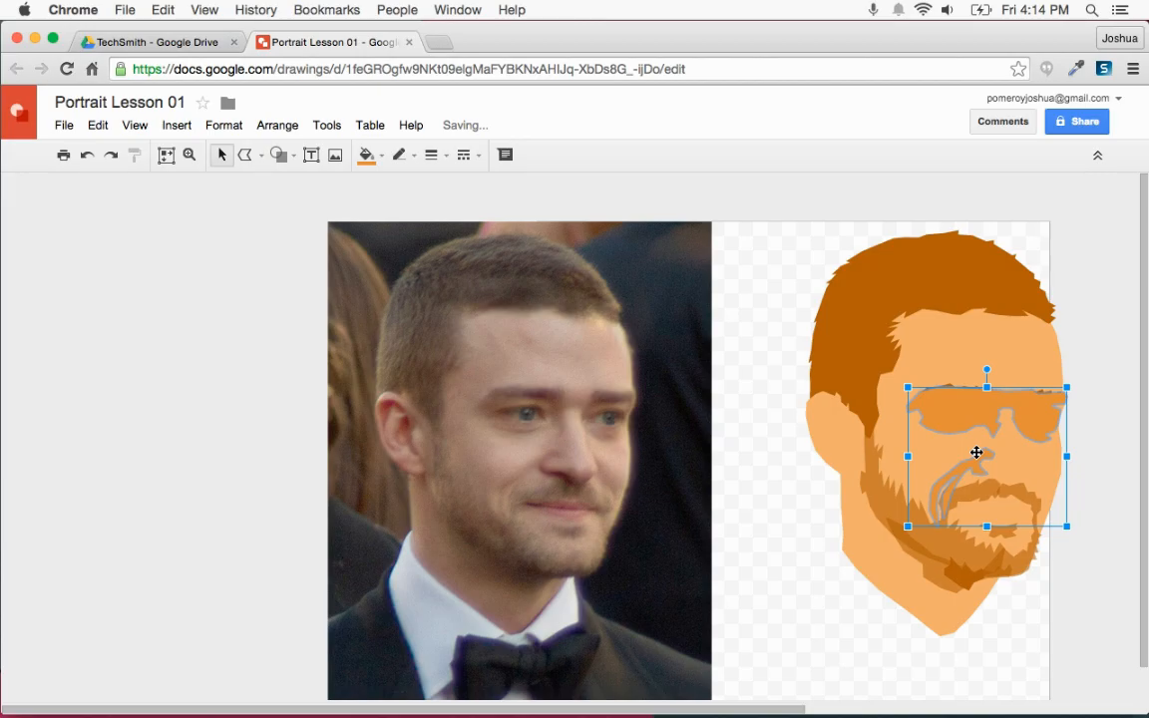
pyautogui.press('alt+super+equal')
pyautogui.hscroll(5, 708, 452)
pyautogui.hscroll(8, 709, 452)
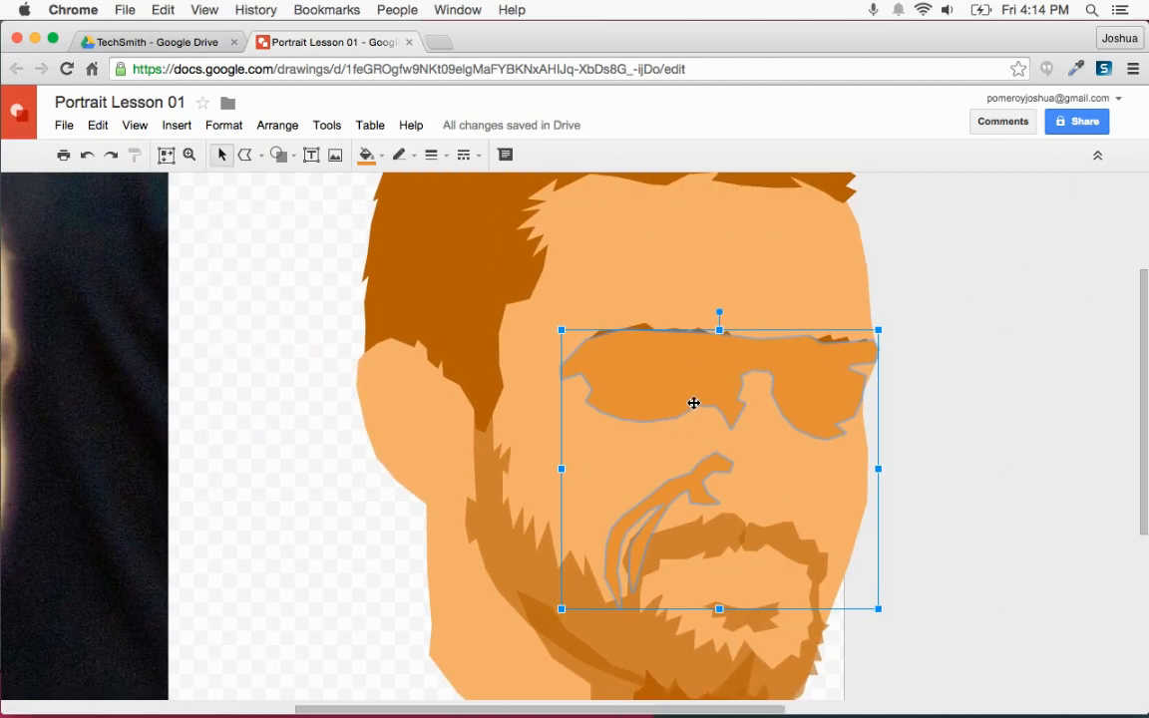
pyautogui.moveTo(690, 403); pyautogui.dragTo(687, 403)
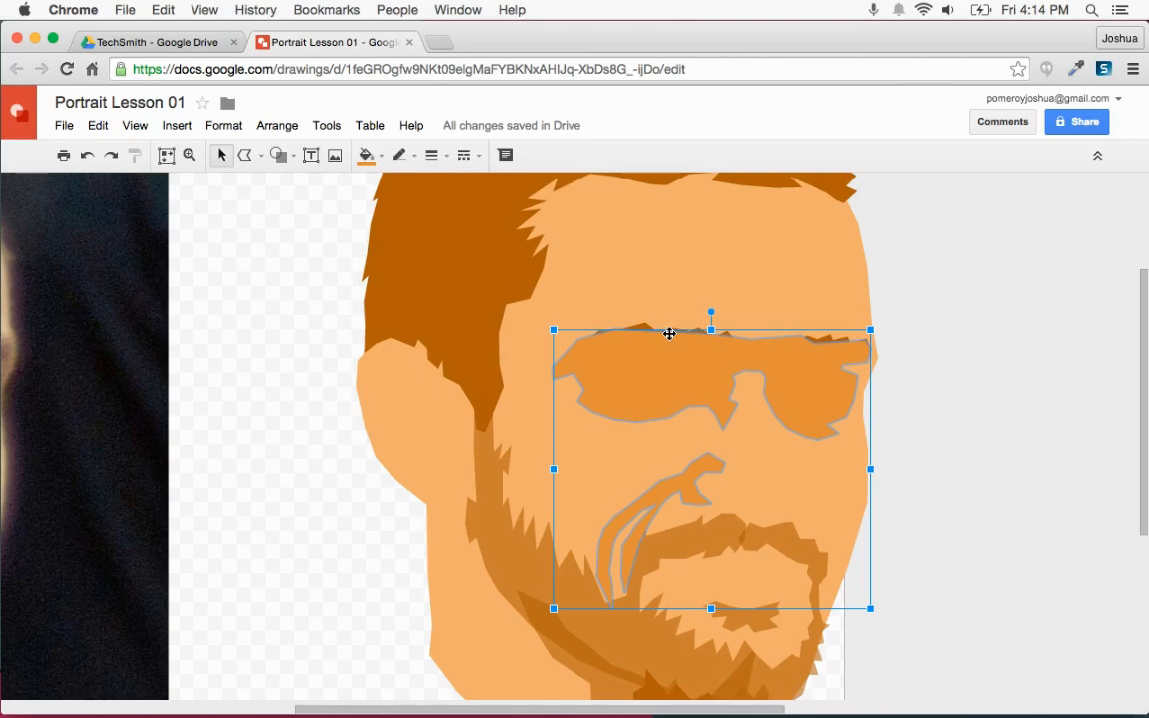
# Send the eye-area and smile-line shapes backward behind the eyebrows and beard, keeping them in front of the face shape, and deselect them
pyautogui.press('super+Down')
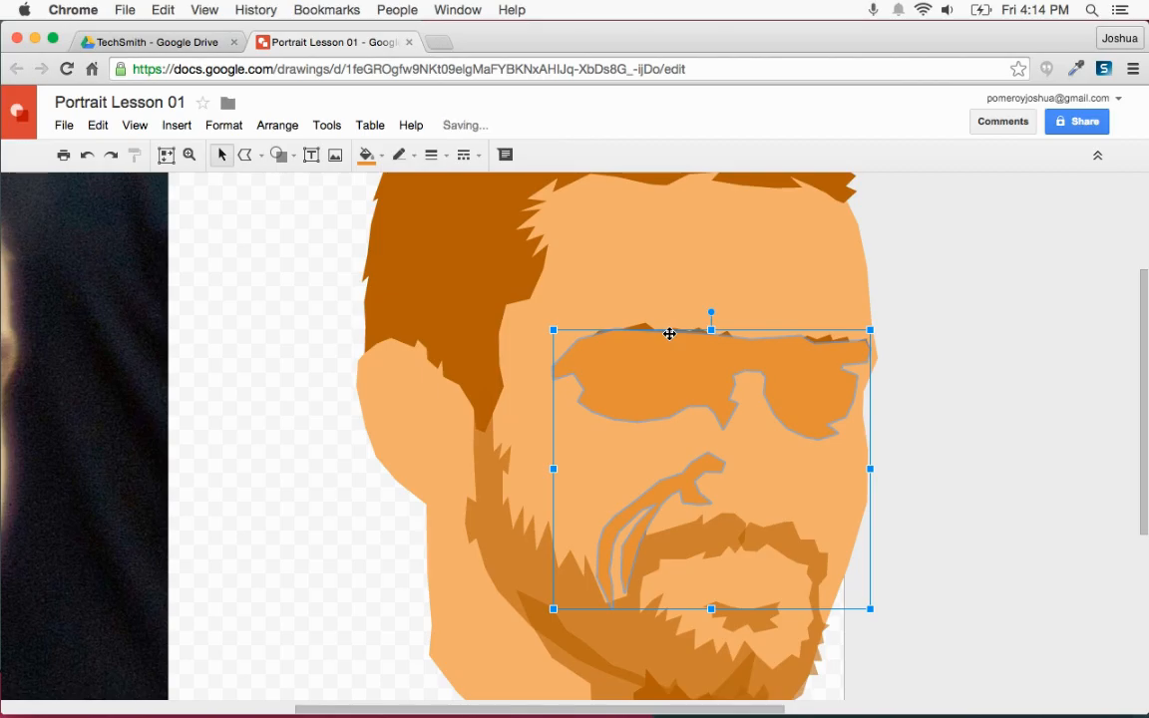
pyautogui.press('super+Down')
pyautogui.press('super+Down')
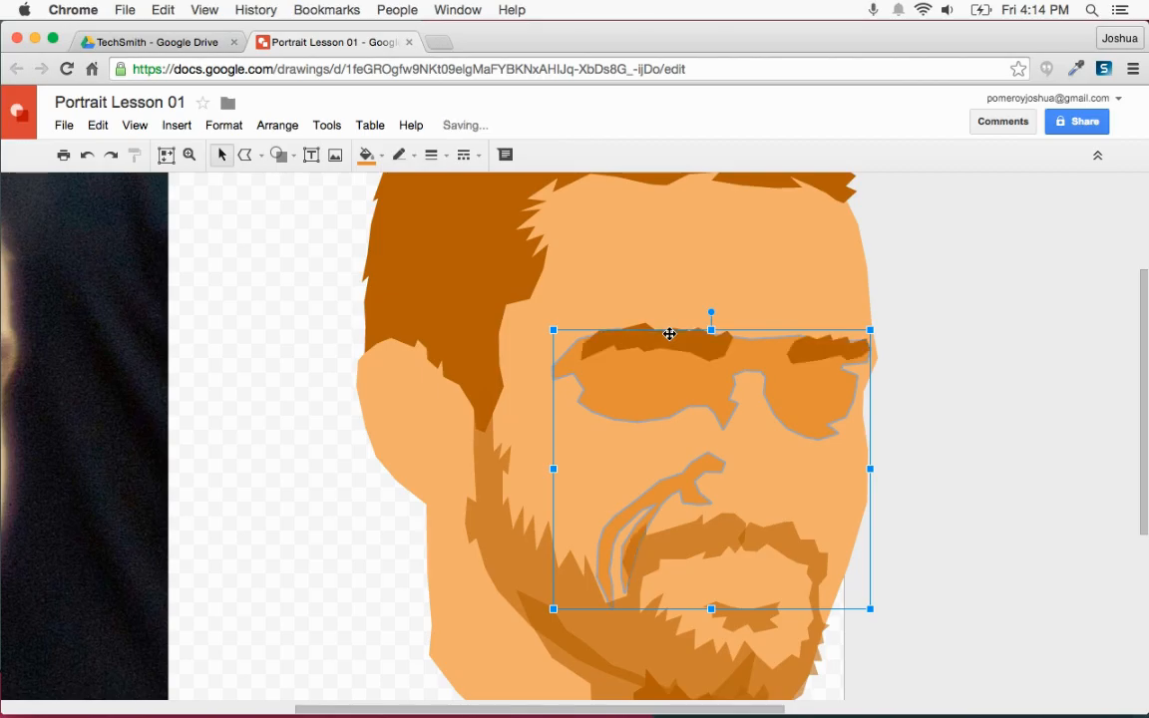
pyautogui.press('super+Down')
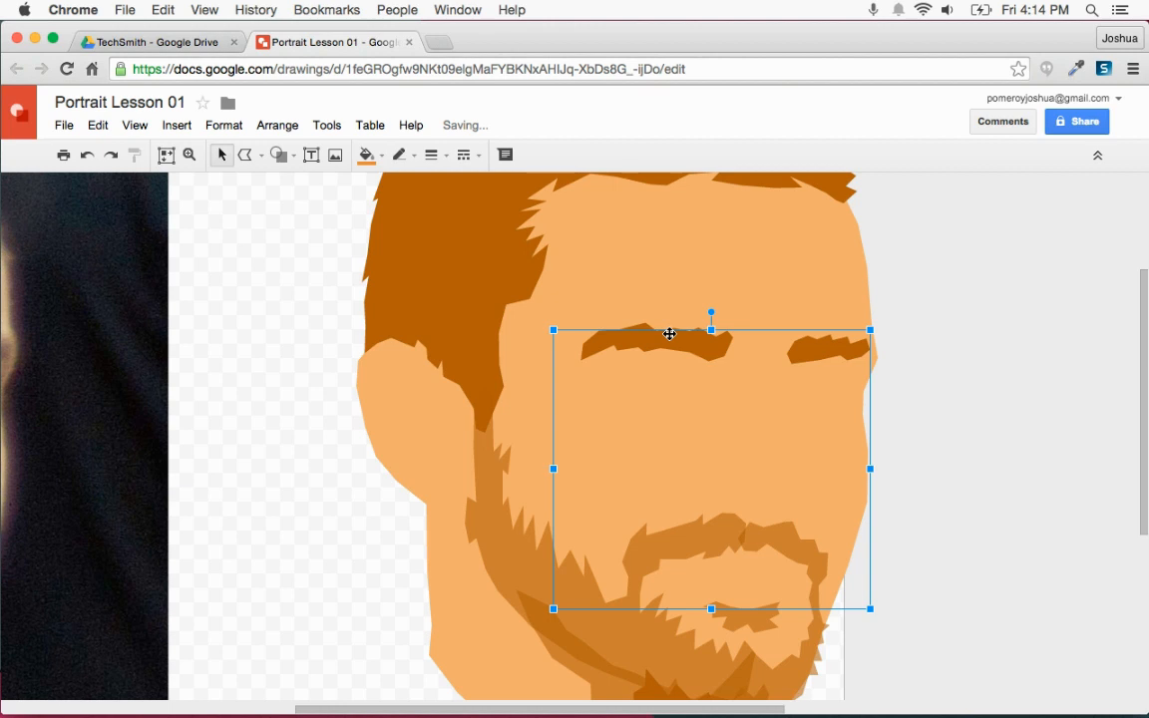
pyautogui.press('super+Down')
pyautogui.press('super+Up')
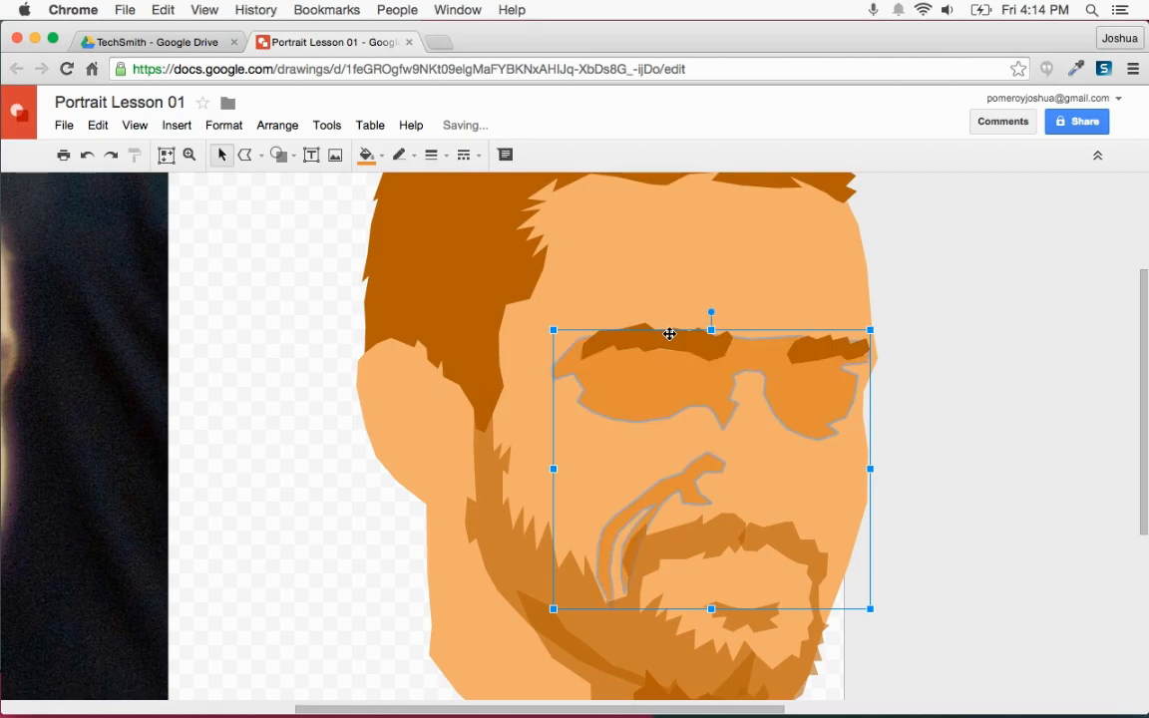
pyautogui.press('super+alt+minus')
pyautogui.click(785, 418)
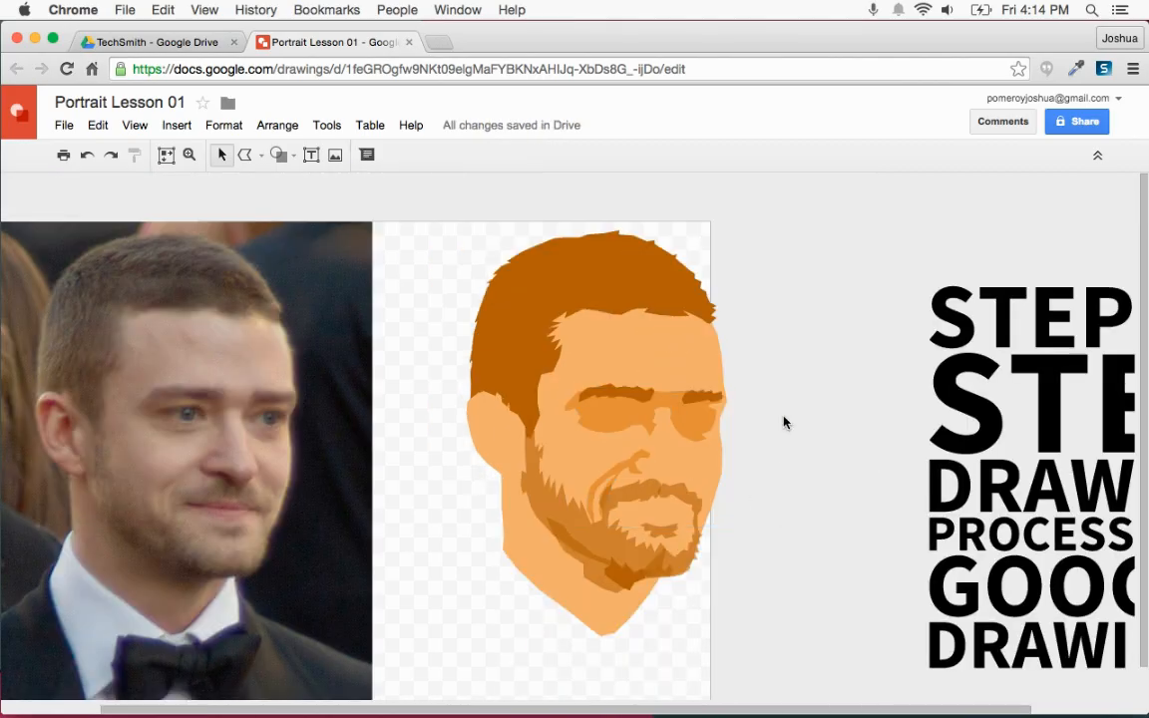
# Trace a narrow closed polyline along the far cheek's crease in the photo, from beside the nose down past the mouth corner
pyautogui.hscroll(-3, 785, 418)
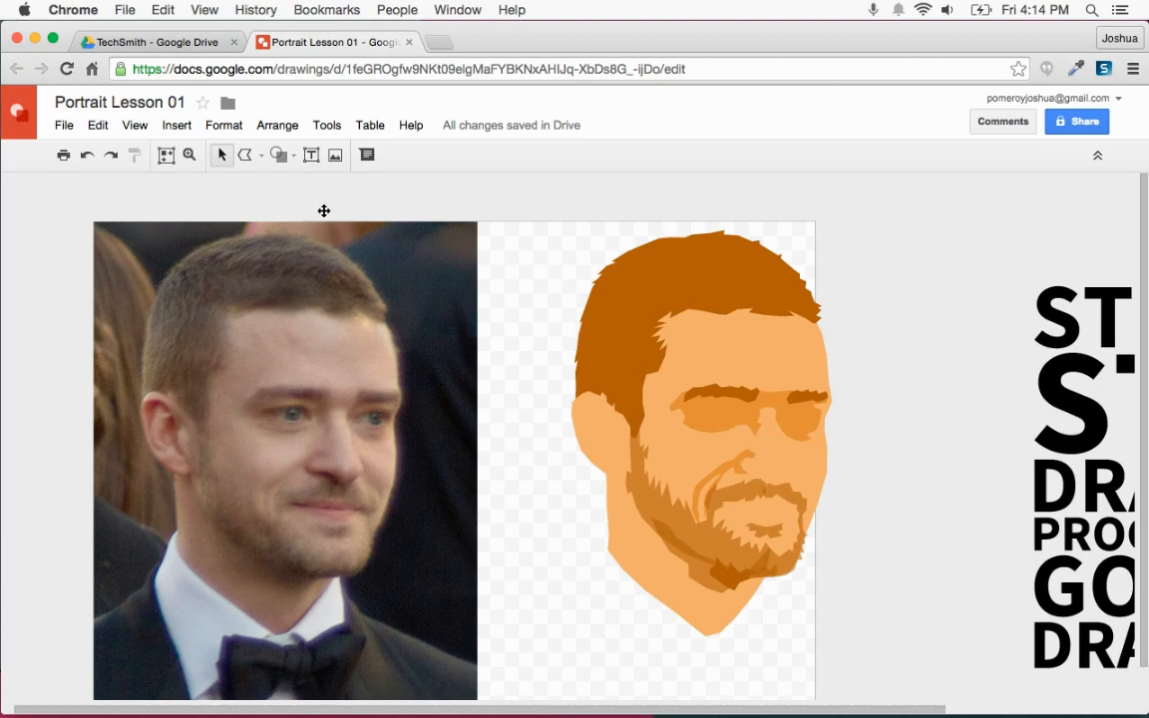
pyautogui.click(189, 155)
pyautogui.moveTo(384, 387); pyautogui.dragTo(299, 477)
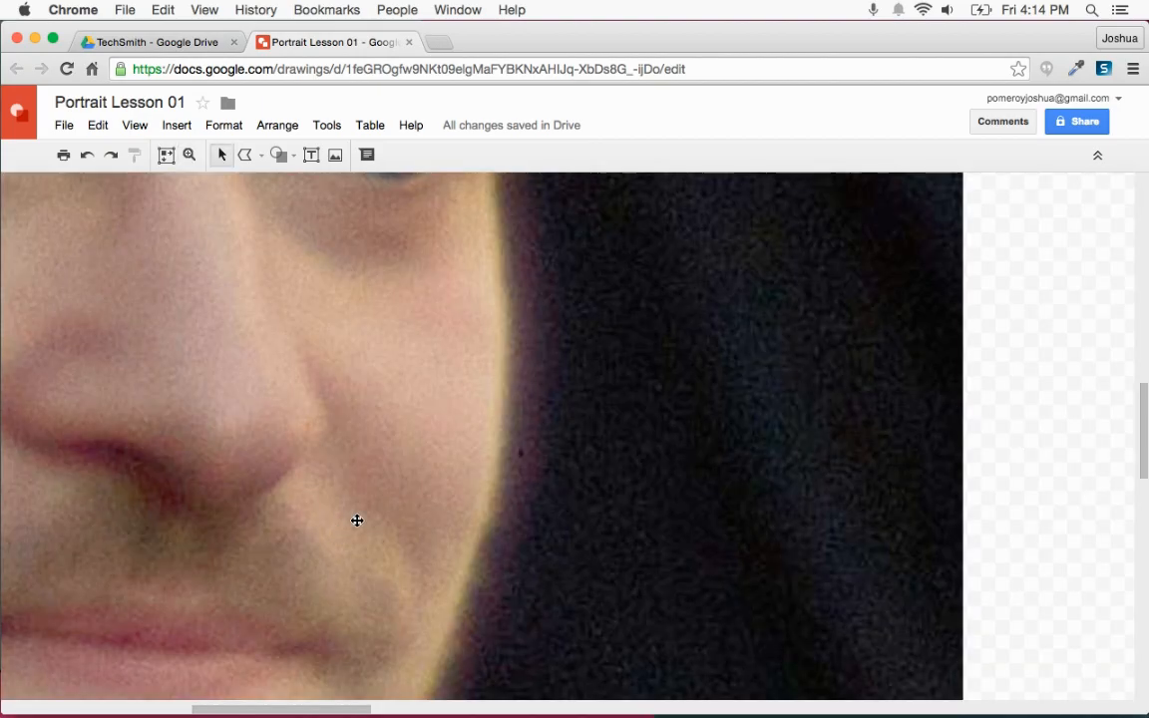
pyautogui.click(244, 155)
pyautogui.moveTo(314, 372); pyautogui.dragTo(363, 466)
pyautogui.moveTo(433, 546)
pyautogui.mouseDown()
pyautogui.moveTo(428, 611)
pyautogui.moveTo(429, 596)
pyautogui.moveTo(418, 613)
pyautogui.moveTo(418, 598)
pyautogui.moveTo(377, 660)
pyautogui.moveTo(409, 526)
pyautogui.mouseUp()
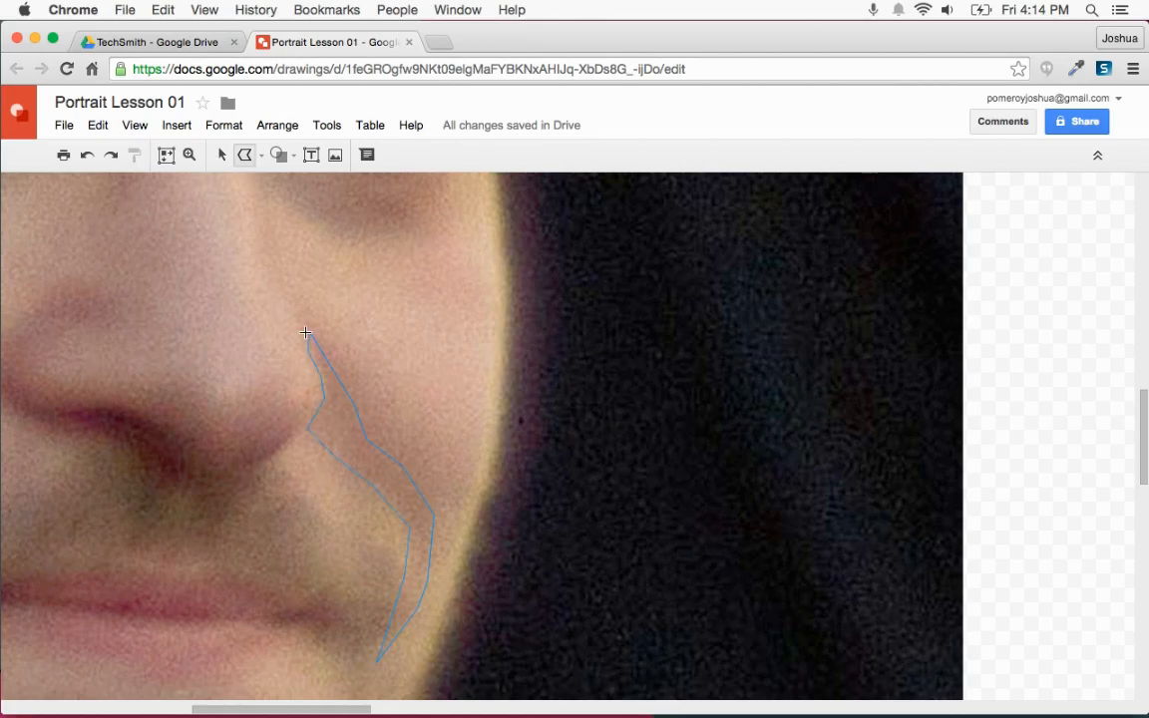
pyautogui.moveTo(305, 333); pyautogui.dragTo(309, 335)
# Make the far cheek crease's outline transparent and fill it with the same medium orange
pyautogui.click(399, 155)
pyautogui.click(421, 189)
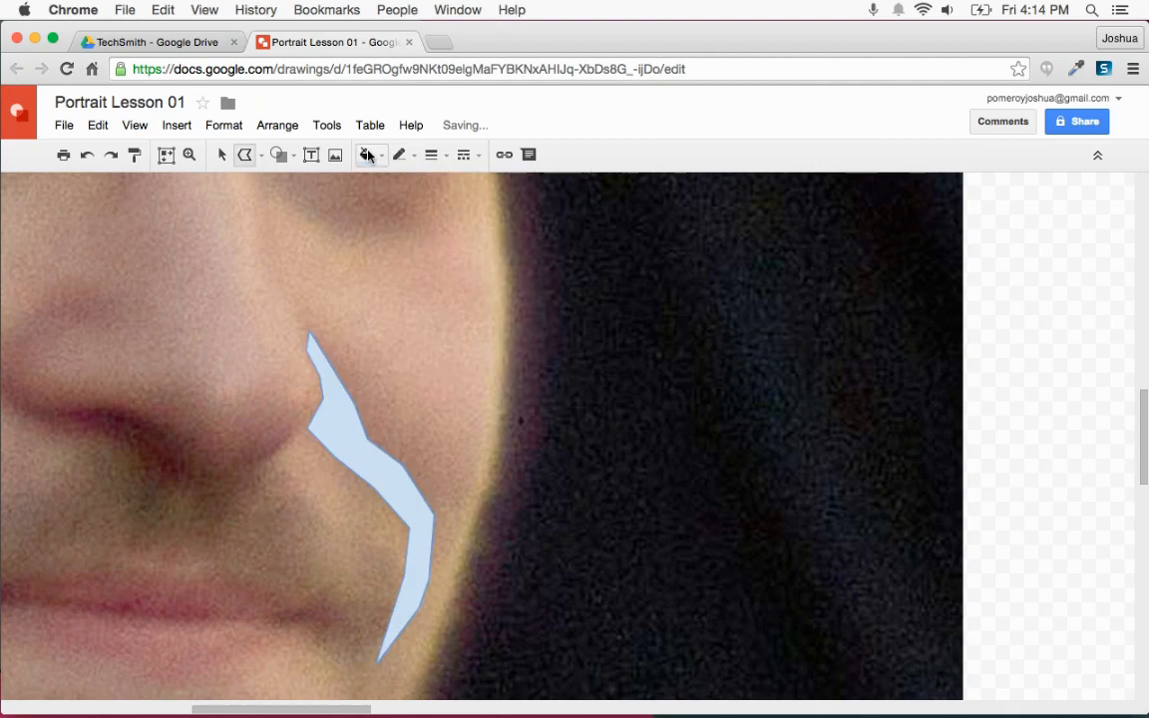
pyautogui.click(366, 154)
pyautogui.click(408, 312)
# Trace a closed medium-orange polyline over the shadow on the underside of the nose tip in the photo
pyautogui.hscroll(-5, 454, 309)
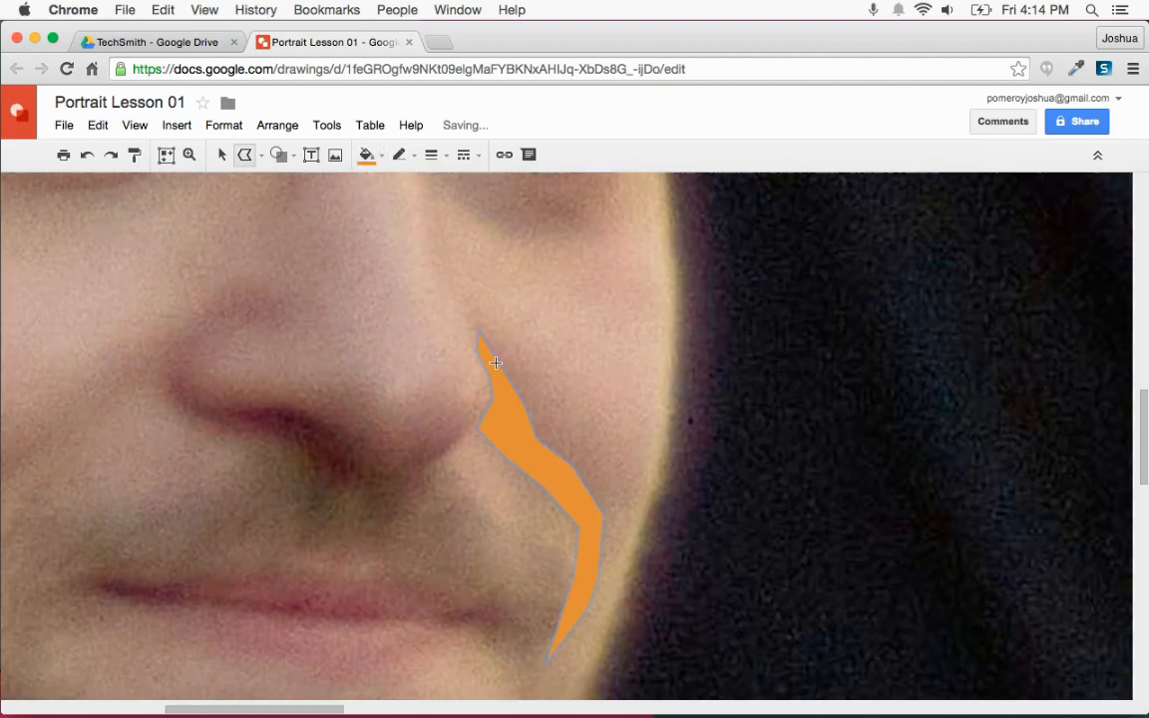
pyautogui.moveTo(382, 483); pyautogui.dragTo(432, 457)
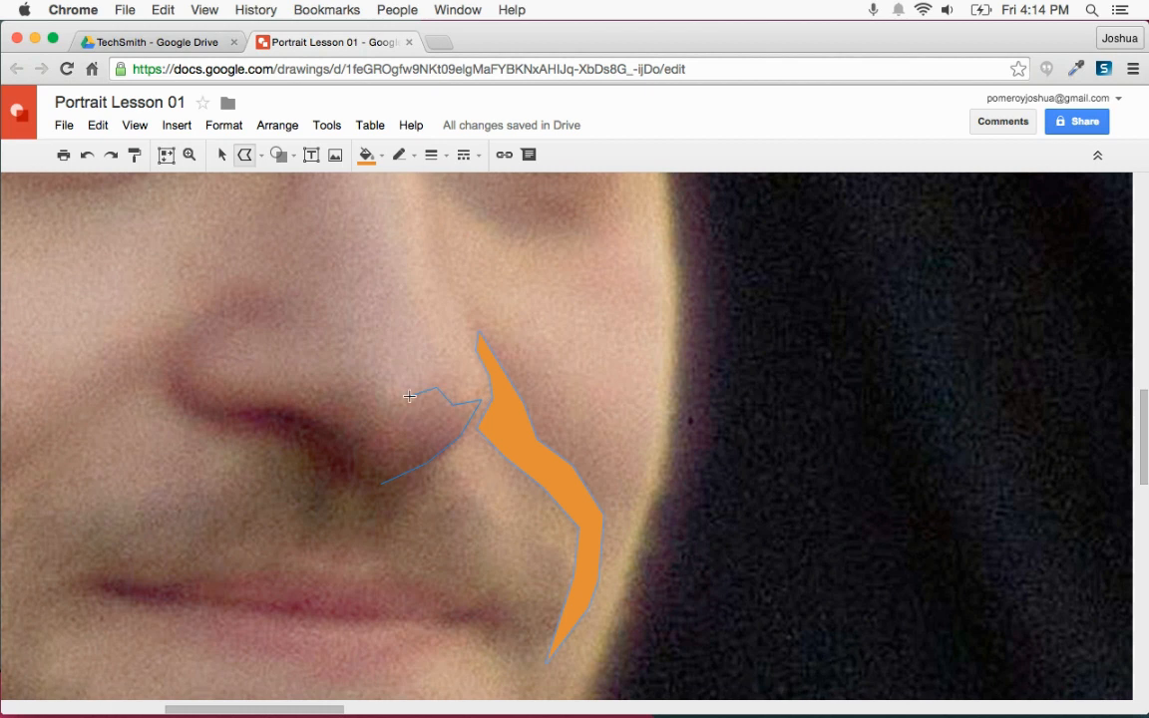
pyautogui.moveTo(324, 379)
pyautogui.mouseDown()
pyautogui.moveTo(328, 426)
pyautogui.moveTo(354, 446)
pyautogui.moveTo(362, 482)
pyautogui.moveTo(379, 485)
pyautogui.mouseUp()
pyautogui.click(379, 484)
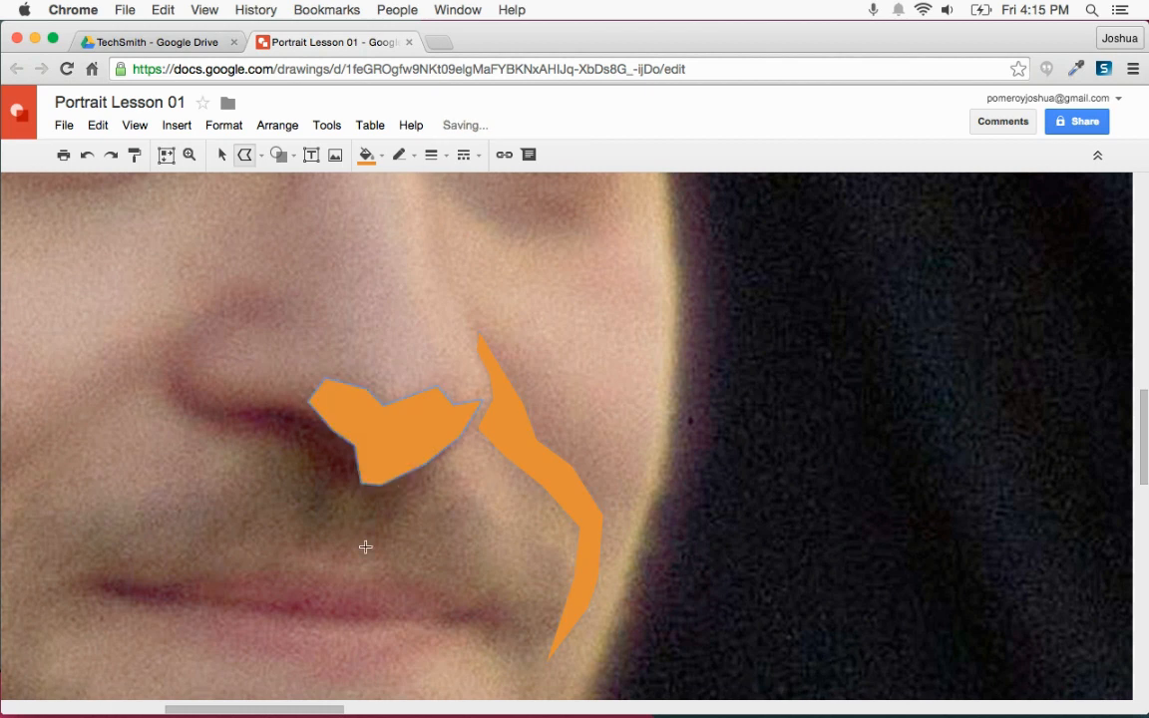
# Trace a small closed polyline over the dark nostril beside the nose-tip shadow and fill it with the darkest orange-brown
pyautogui.click(361, 483)
pyautogui.click(336, 484)
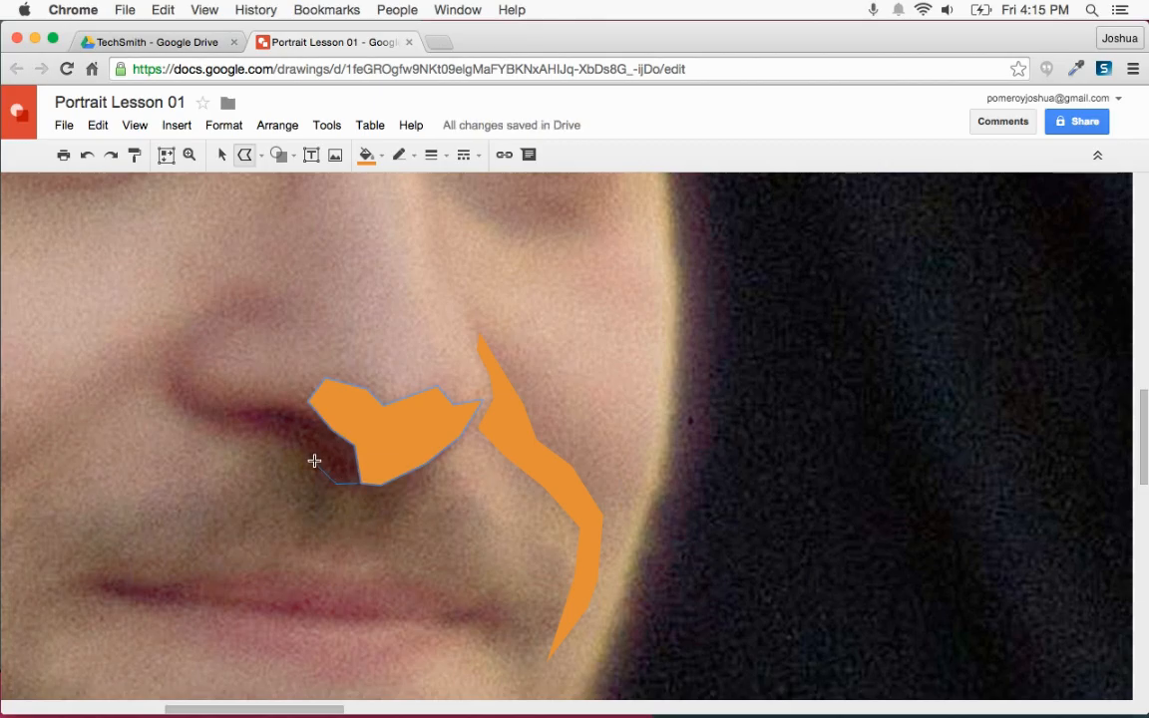
pyautogui.click(297, 441)
pyautogui.click(225, 413)
pyautogui.click(309, 407)
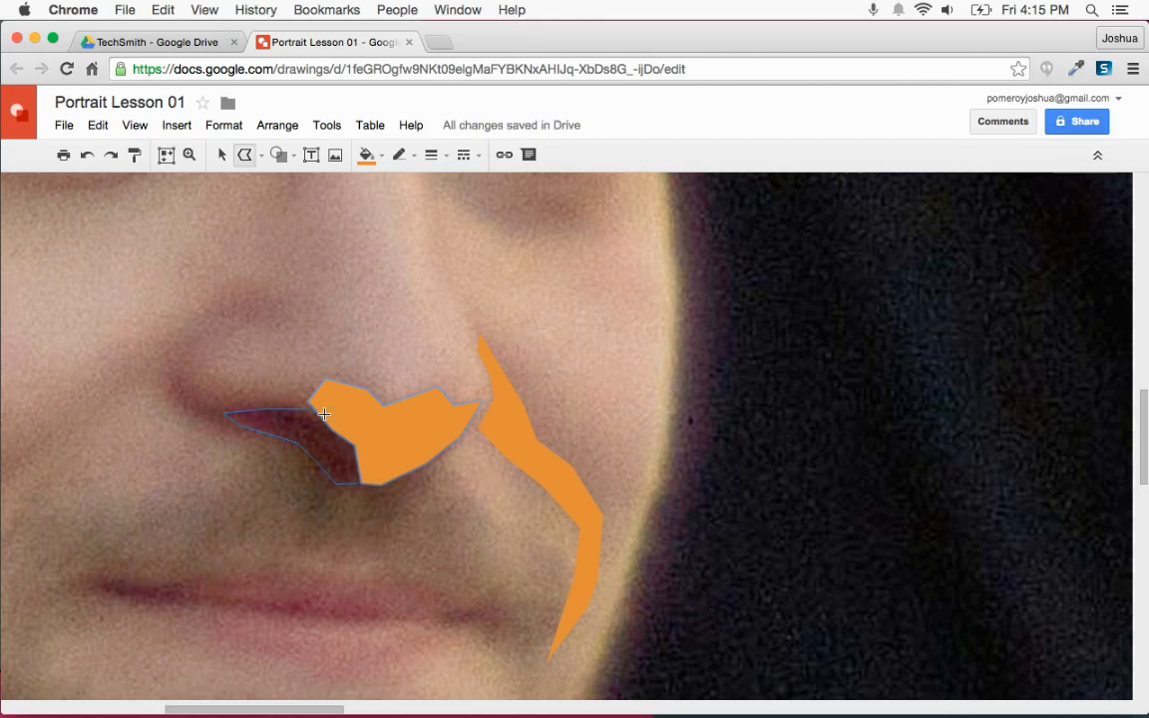
pyautogui.click(361, 484)
pyautogui.click(366, 154)
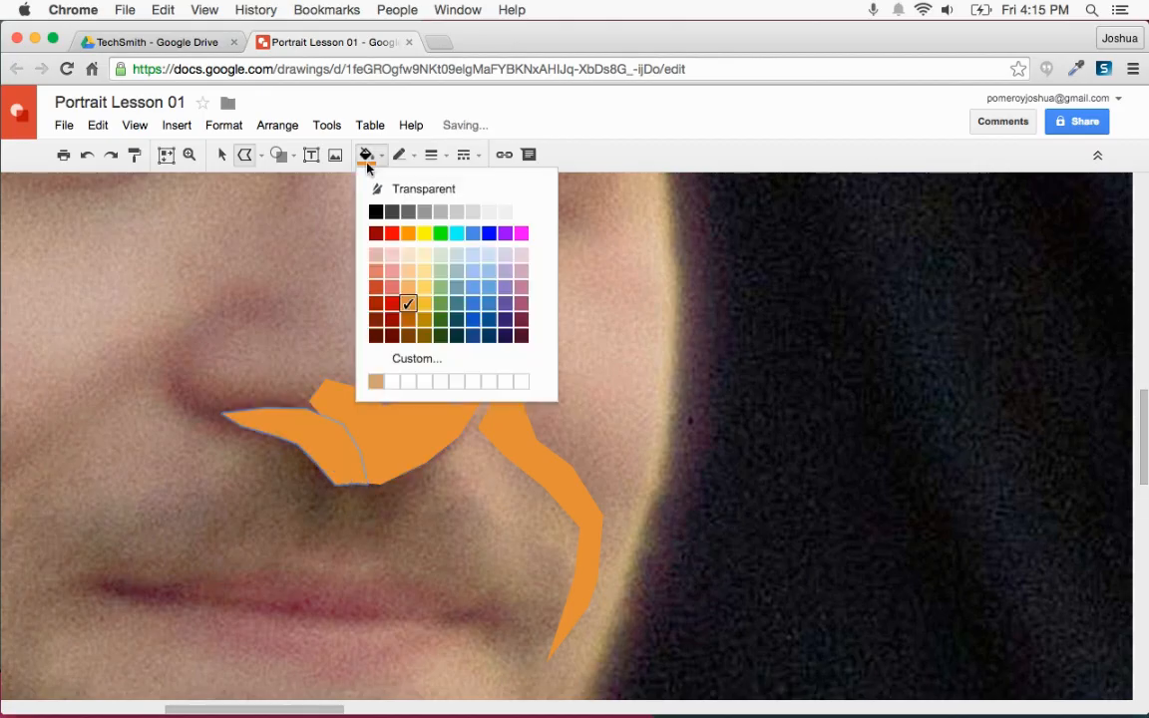
pyautogui.click(407, 335)
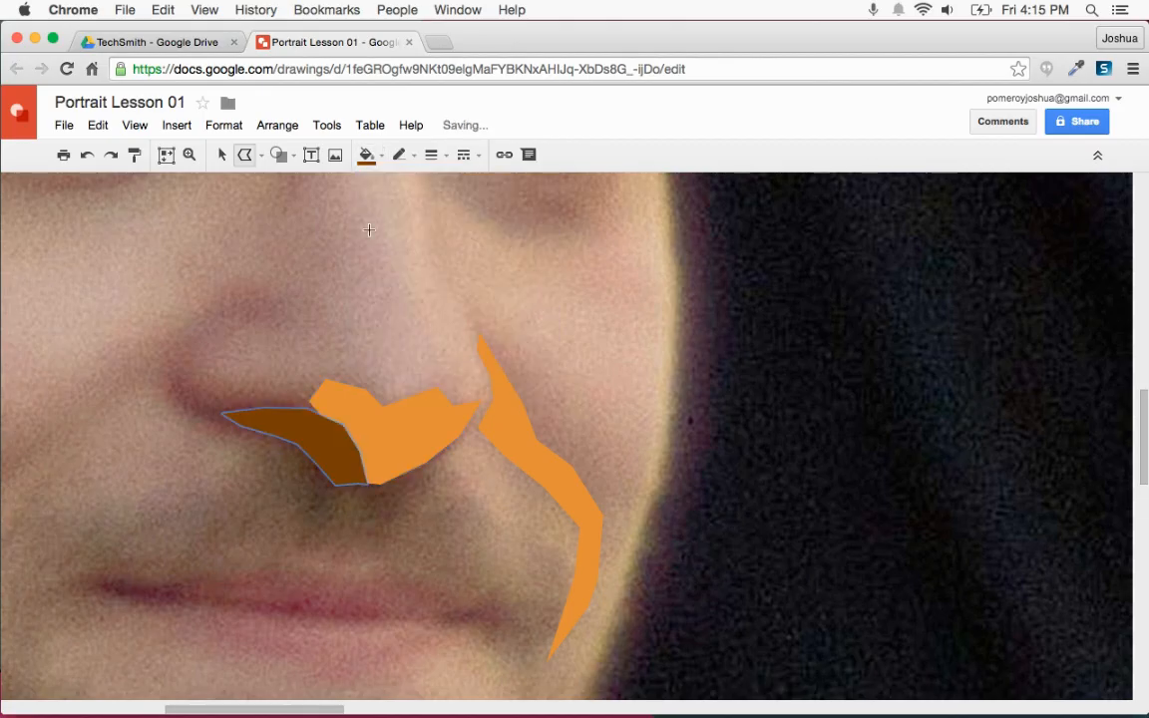
# Trace a small closed polyline over the shadow beneath the nose tip in the photo and fill it with dark orange
pyautogui.click(366, 154)
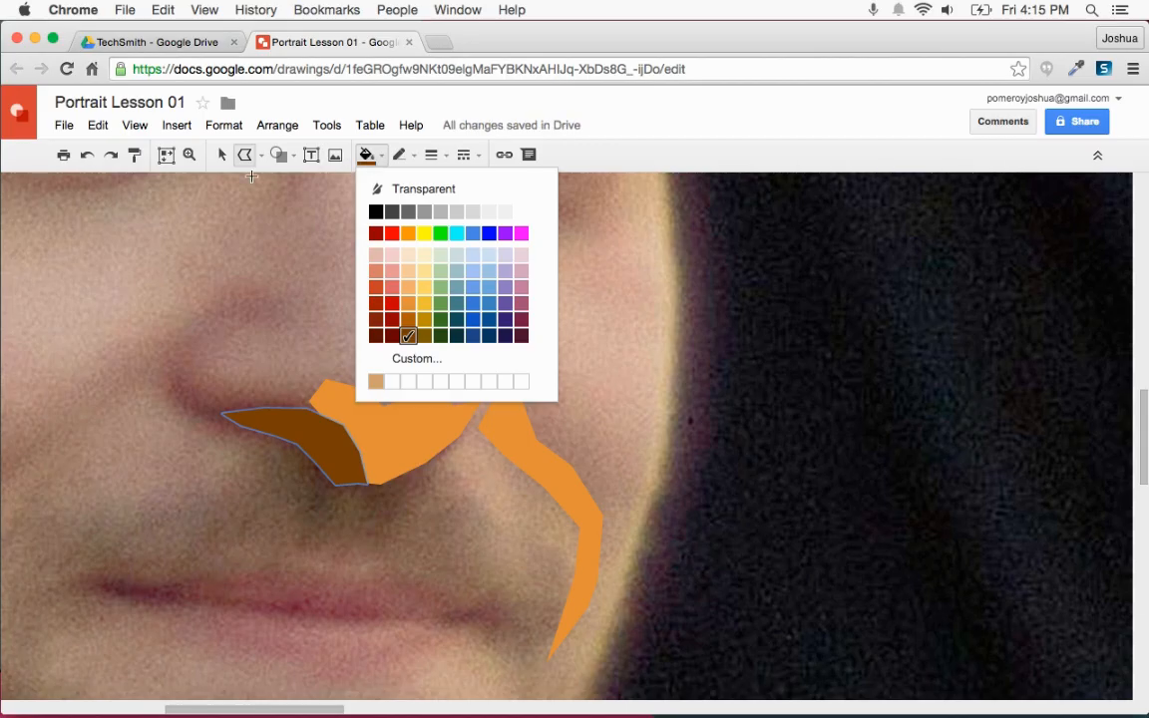
pyautogui.click(403, 460)
pyautogui.click(356, 443)
pyautogui.click(347, 465)
pyautogui.click(353, 494)
pyautogui.click(362, 507)
pyautogui.click(362, 556)
pyautogui.click(403, 460)
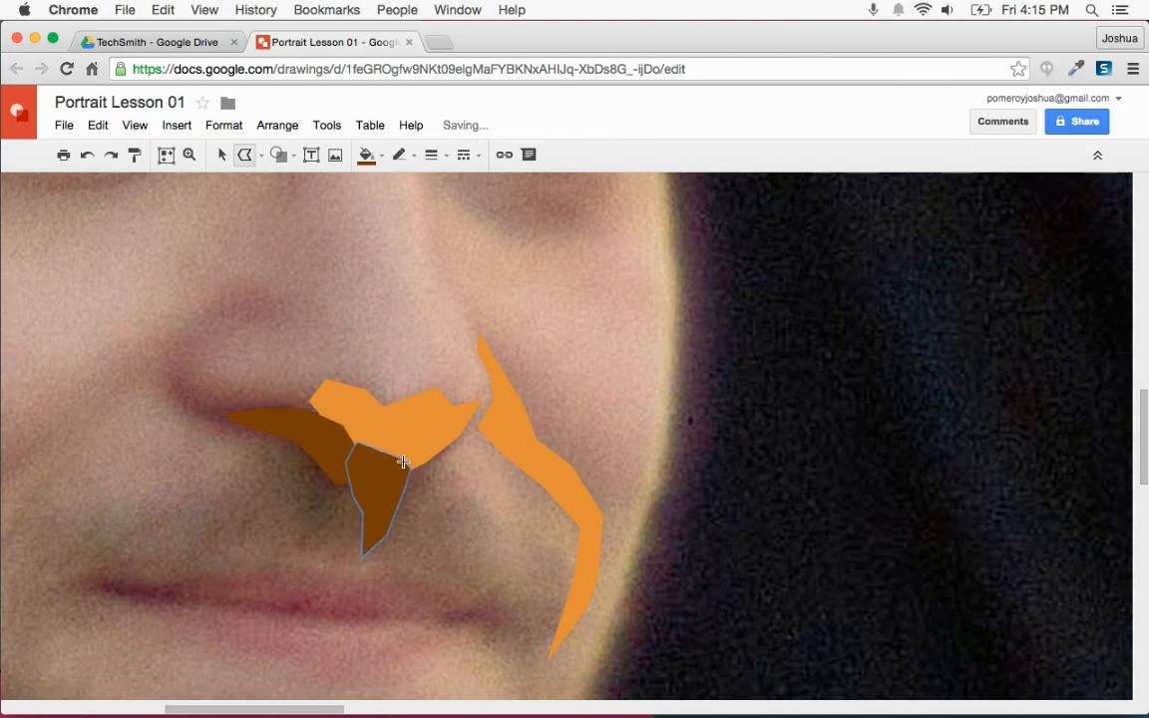
pyautogui.click(366, 155)
pyautogui.click(426, 316)
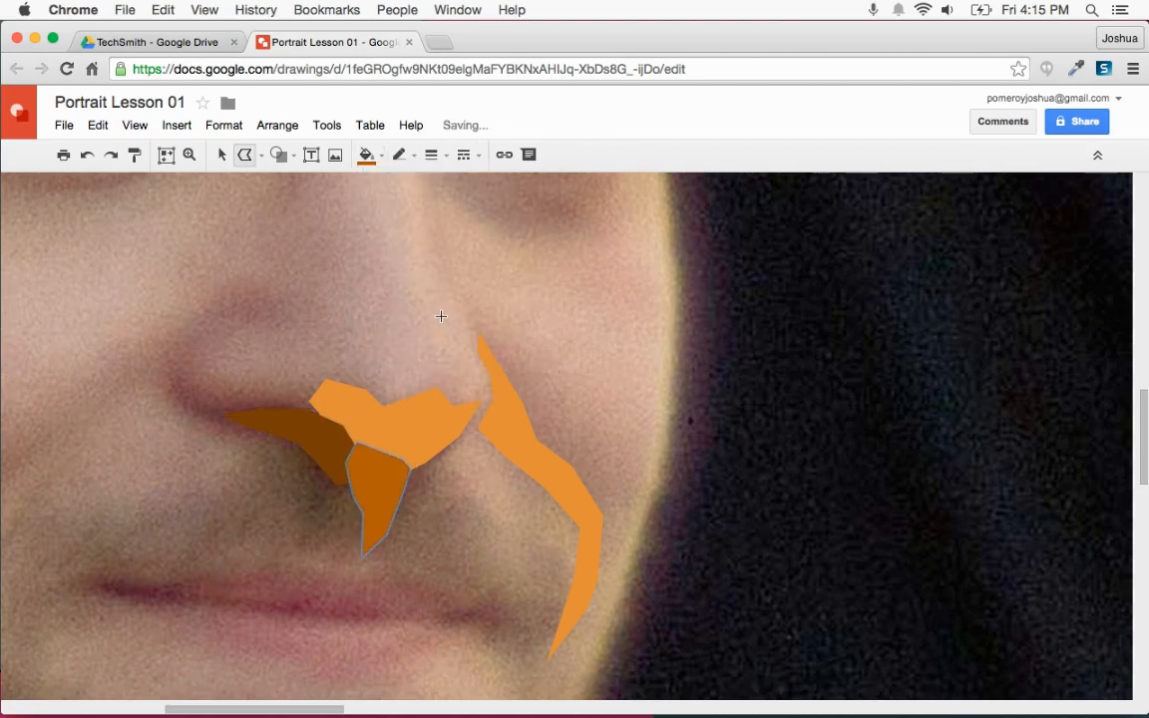
# Select the traced nose and far-cheek shapes without the photo and group them
pyautogui.press('super+alt+minus')
pyautogui.press('super+alt+minus')
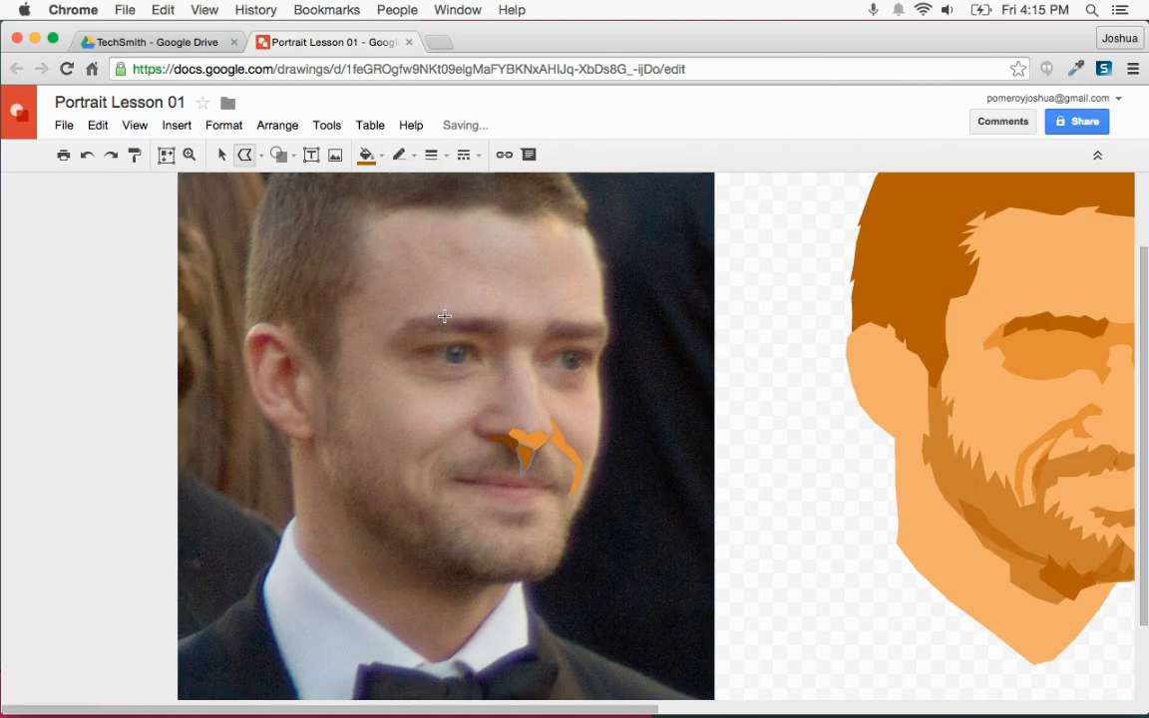
pyautogui.click(222, 155)
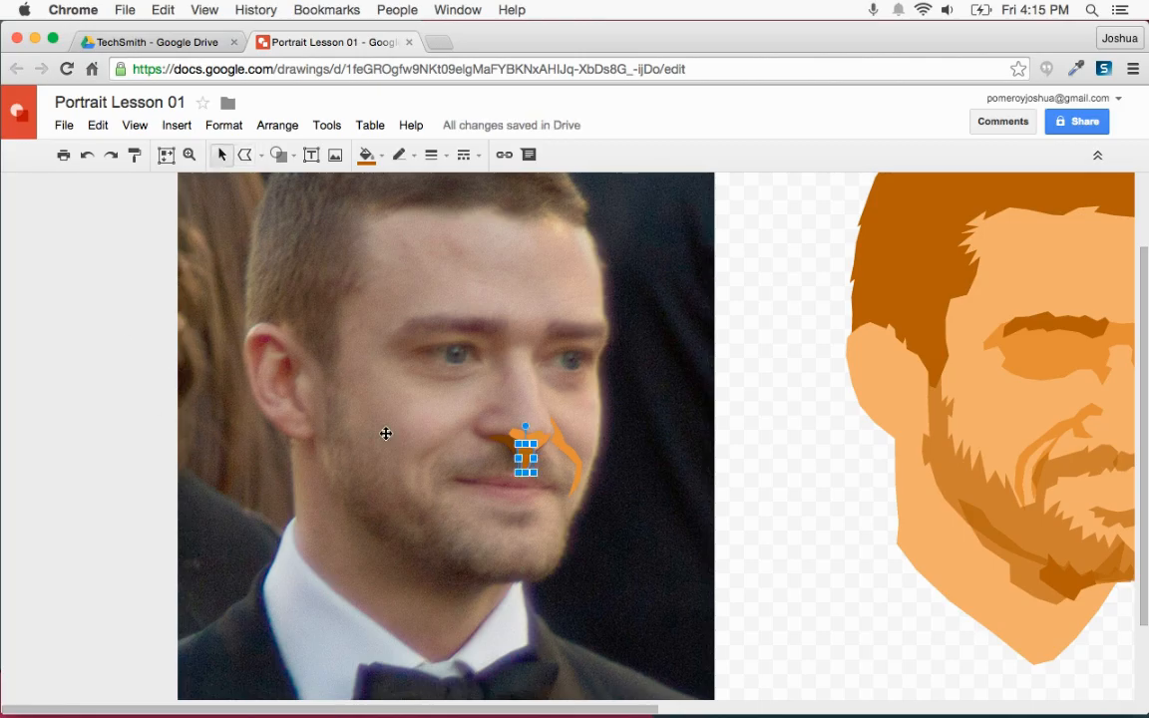
pyautogui.moveTo(123, 315); pyautogui.dragTo(605, 539)
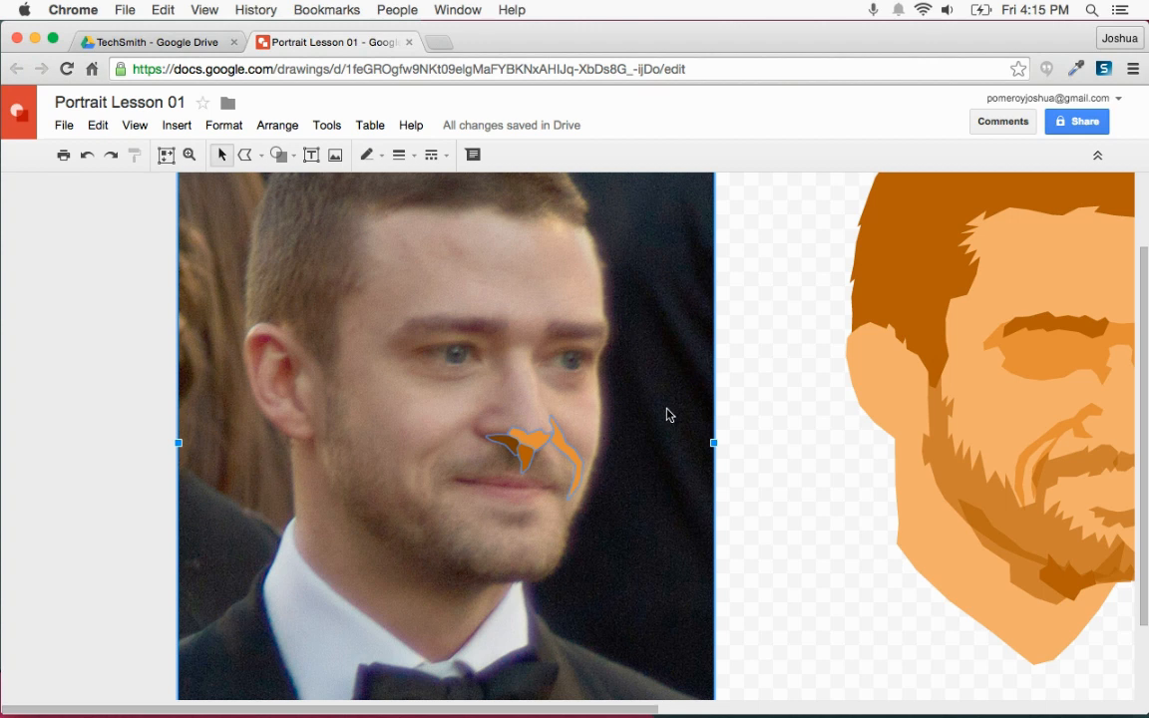
pyautogui.keyDown('shift'); pyautogui.click(669, 415); pyautogui.keyUp('shift')
pyautogui.press('super+alt+g')
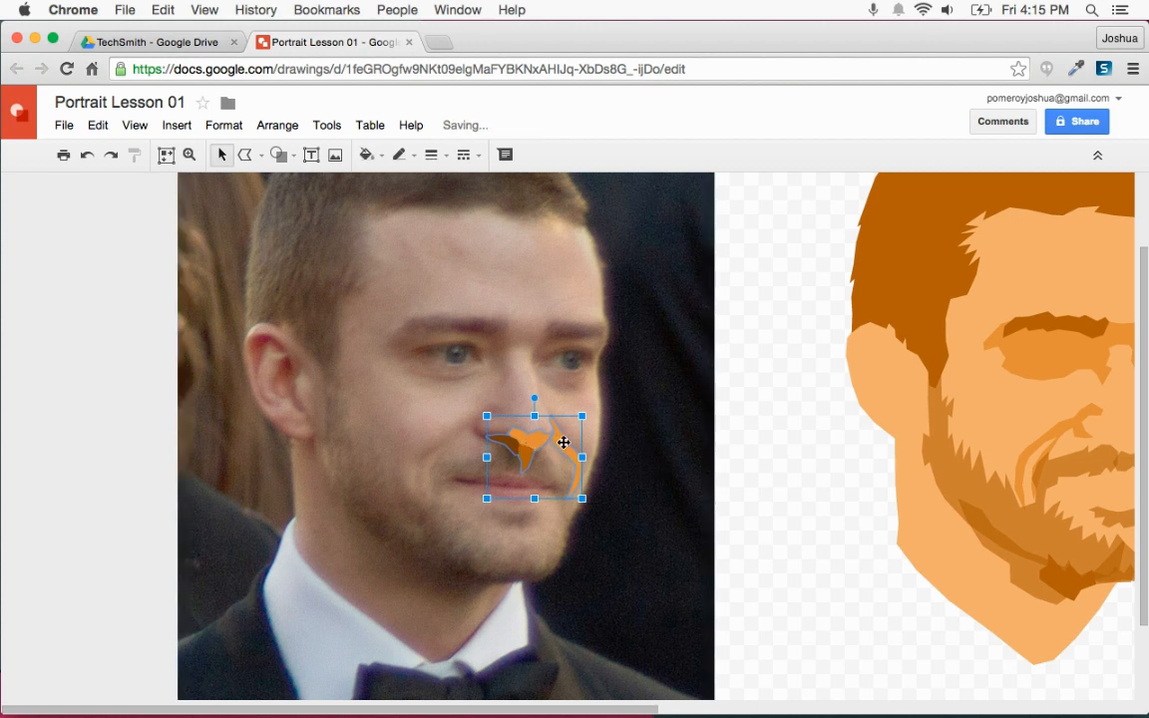
# Move the nose and cheek group onto the drawn face and send it backward behind the moustache shape
pyautogui.moveTo(544, 446); pyautogui.dragTo(416, 445)
pyautogui.press('alt+super+equal')
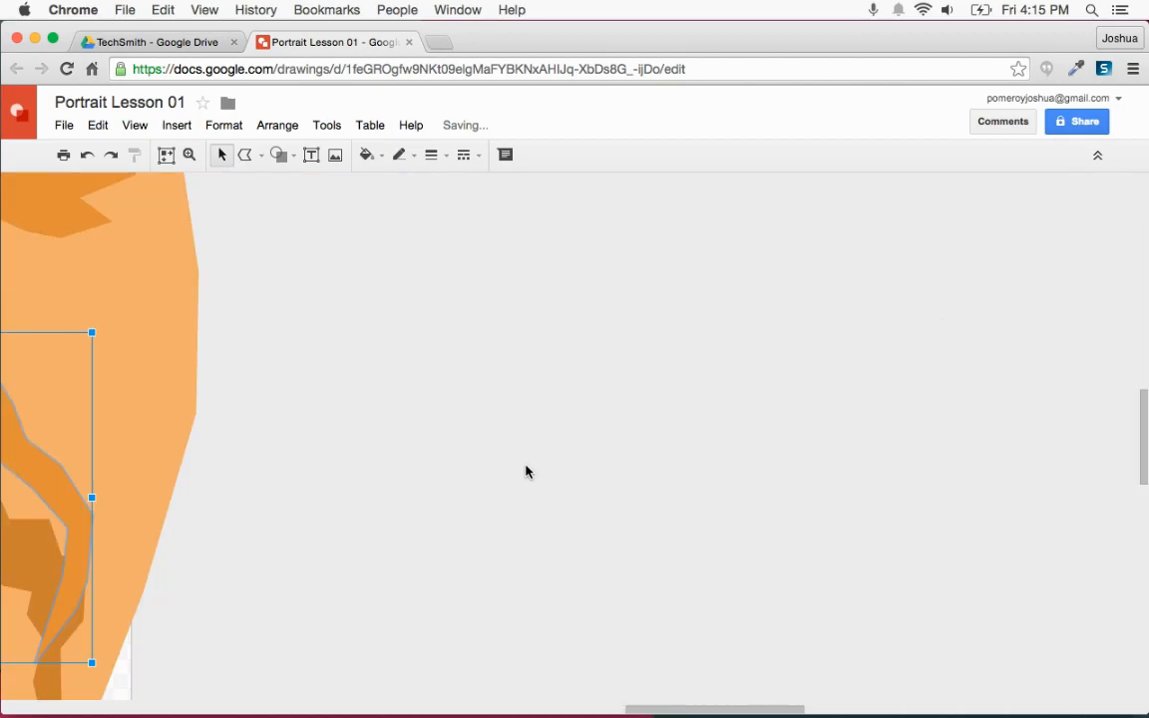
pyautogui.hscroll(-5, 527, 471)
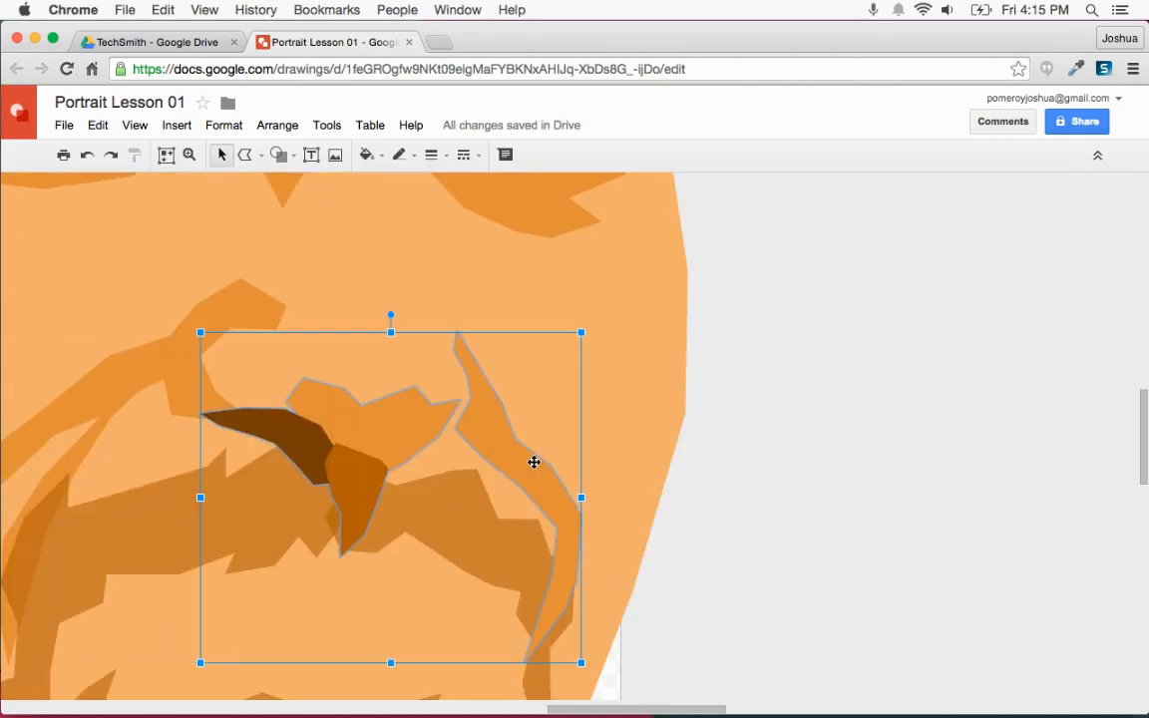
pyautogui.press('super+Down')
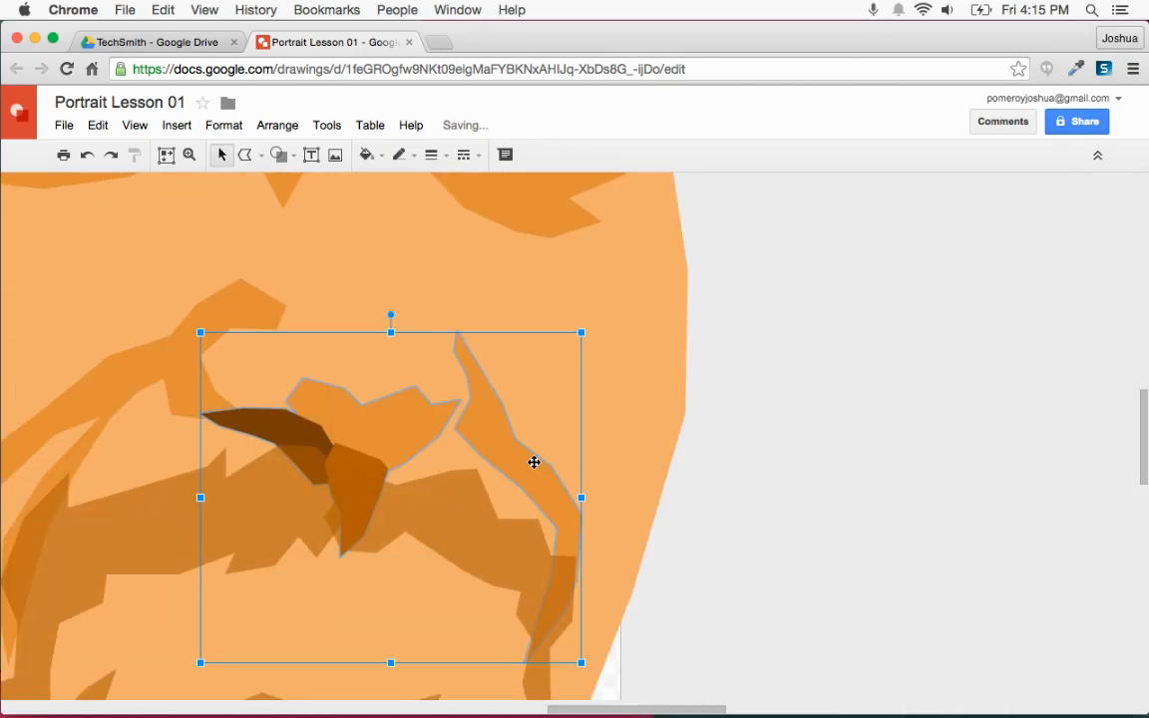
# Nudge the nose and cheek group slightly to the right on the drawn face and deselect it
pyautogui.press('alt+super+minus')
pyautogui.hscroll(-7, 749, 506)
pyautogui.press('alt+super+minus')
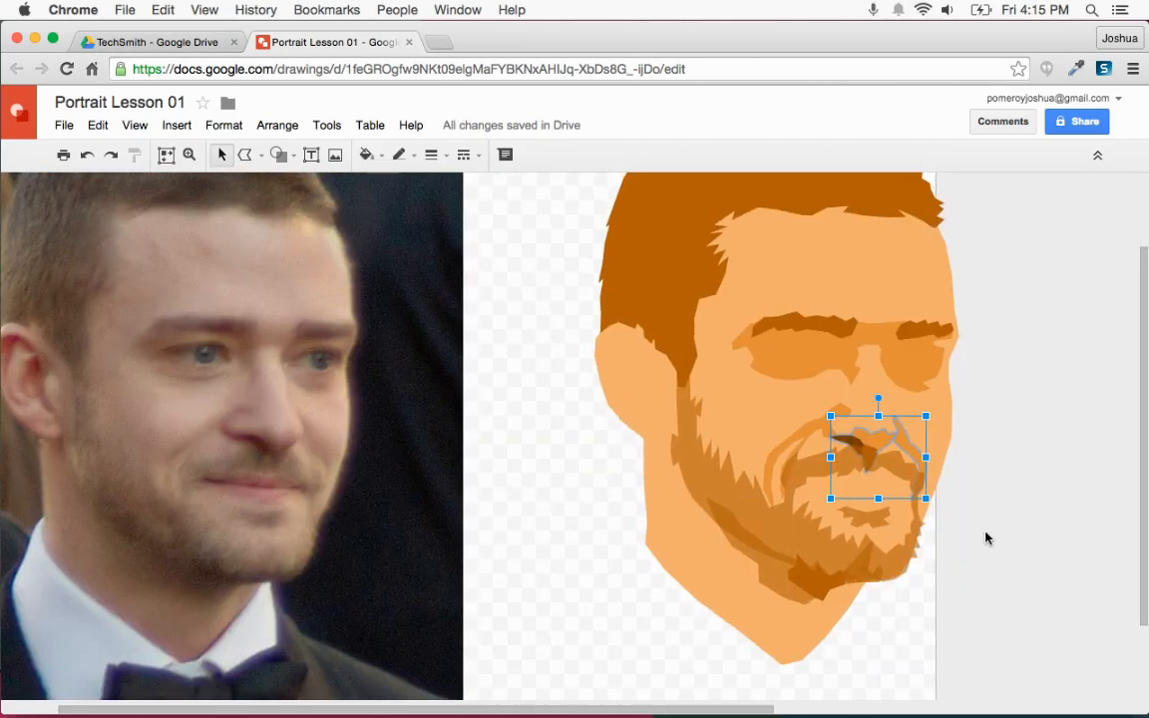
pyautogui.click(1004, 532)
pyautogui.click(890, 442)
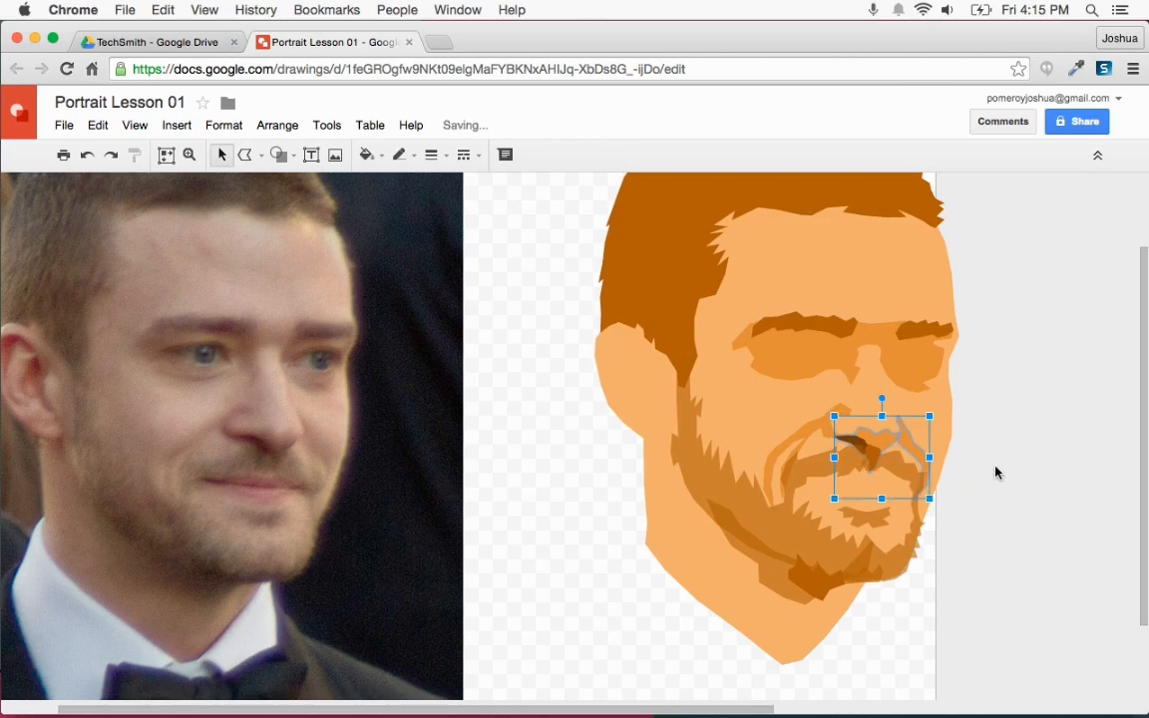
pyautogui.click(1033, 511)
pyautogui.hscroll(-2, 1032, 510)
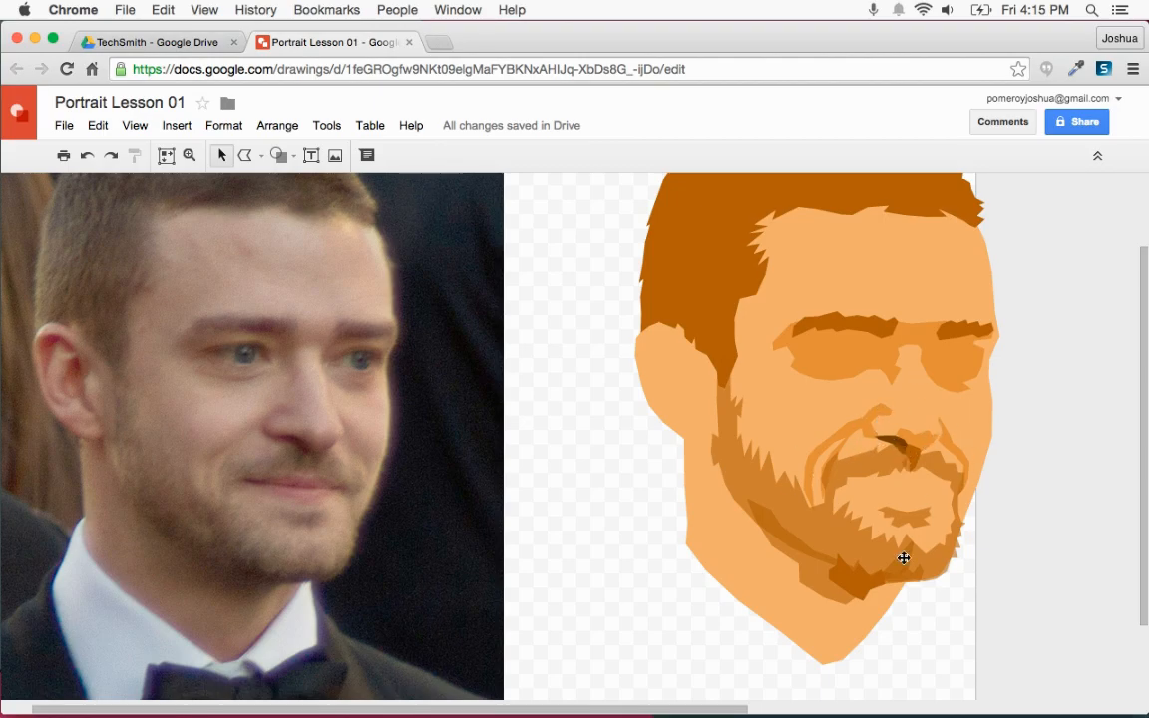
pyautogui.hscroll(-2, 916, 554)
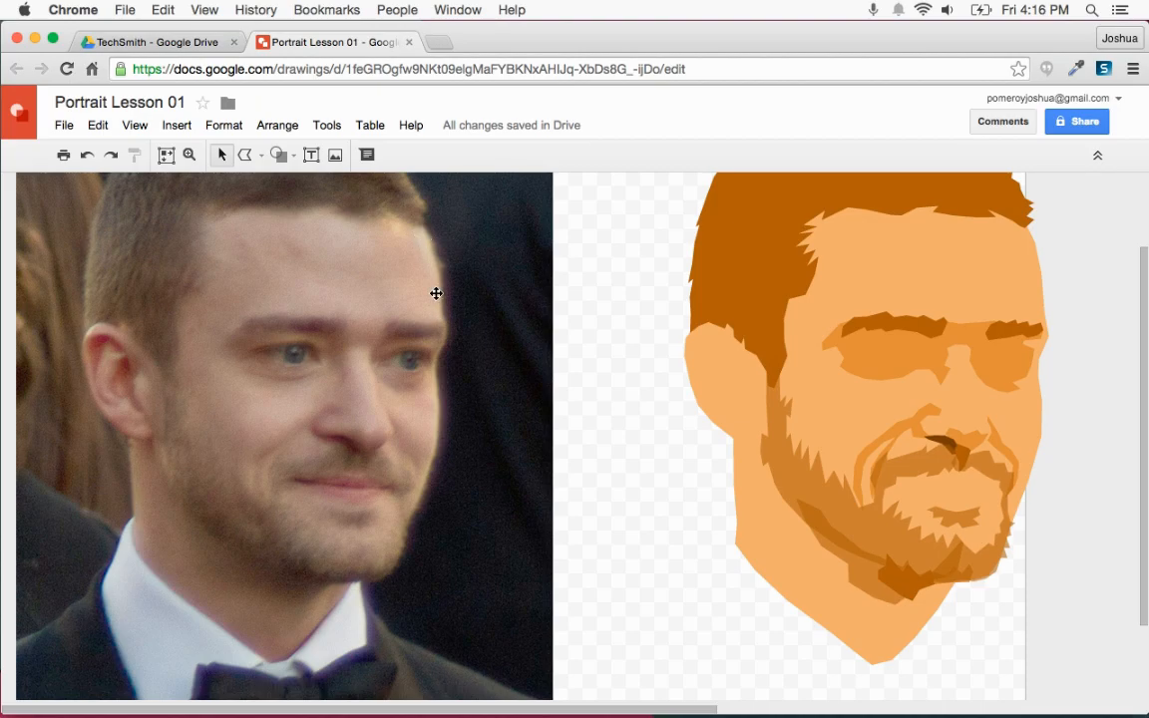
# Trace a large closed polyline over the shaded near side of the face in the photo, from the forehead down to the jaw
pyautogui.click(245, 155)
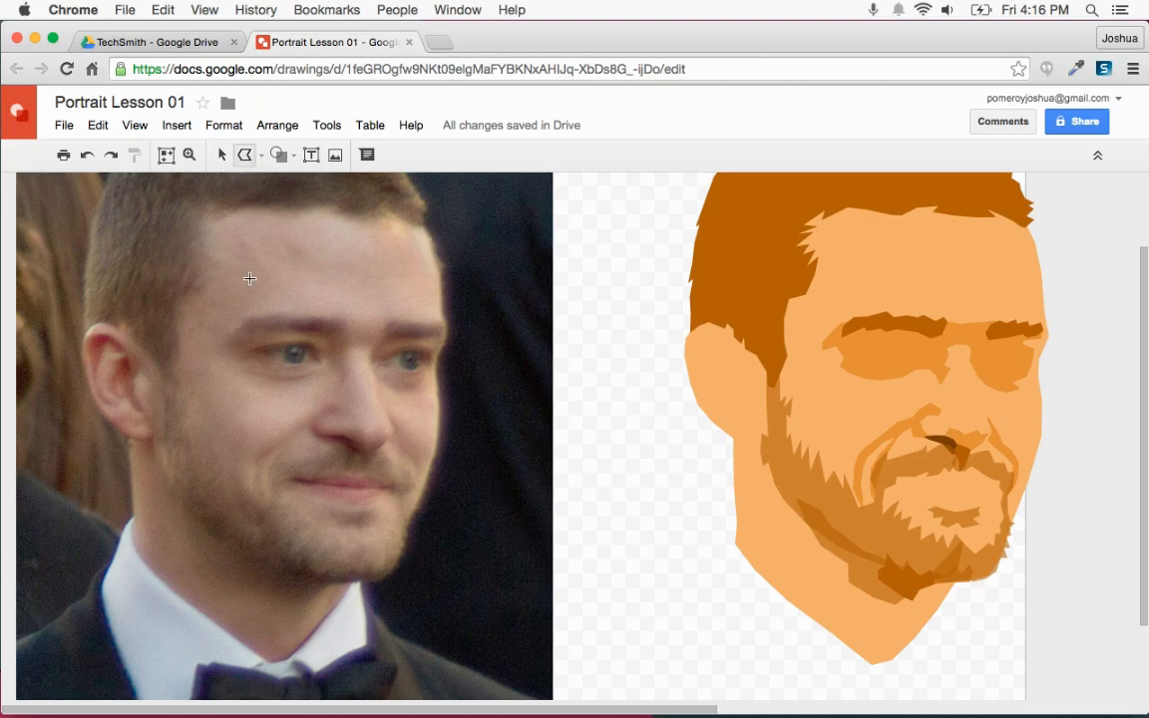
pyautogui.click(233, 211)
pyautogui.click(234, 336)
pyautogui.click(250, 398)
pyautogui.click(260, 552)
pyautogui.click(118, 325)
pyautogui.click(172, 203)
pyautogui.click(232, 207)
# Make the face-side shadow's outline transparent and fill it with the saved custom semi-transparent brown
pyautogui.click(400, 156)
pyautogui.click(439, 188)
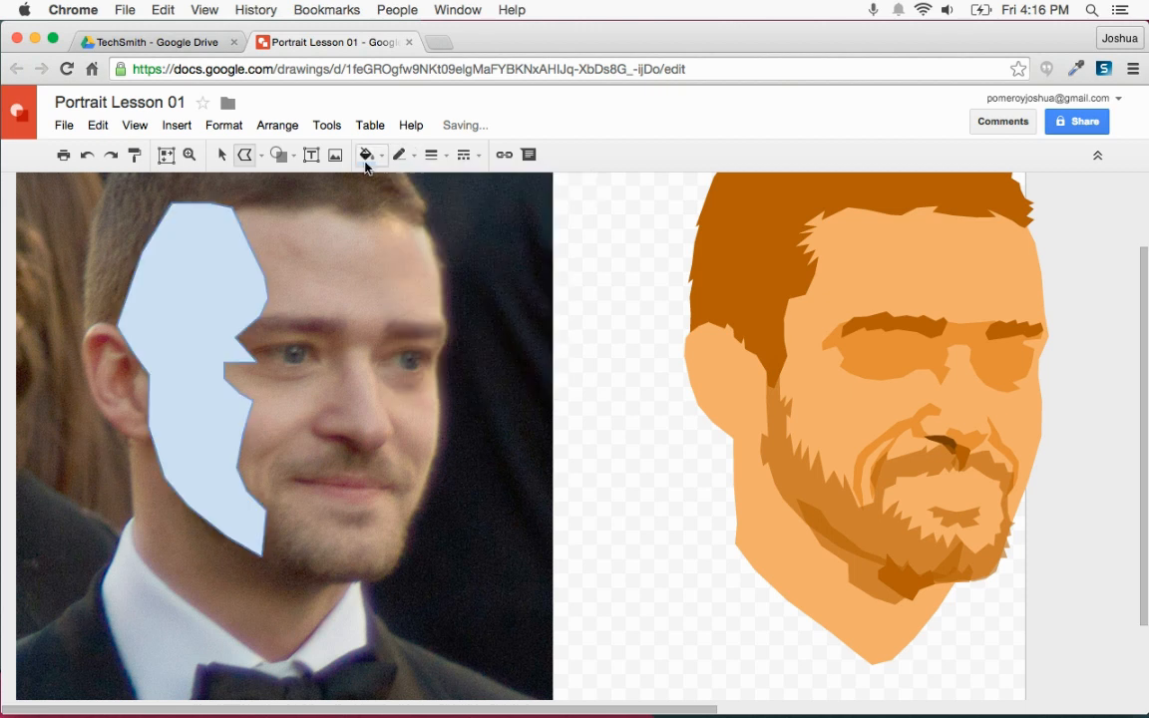
pyautogui.click(366, 155)
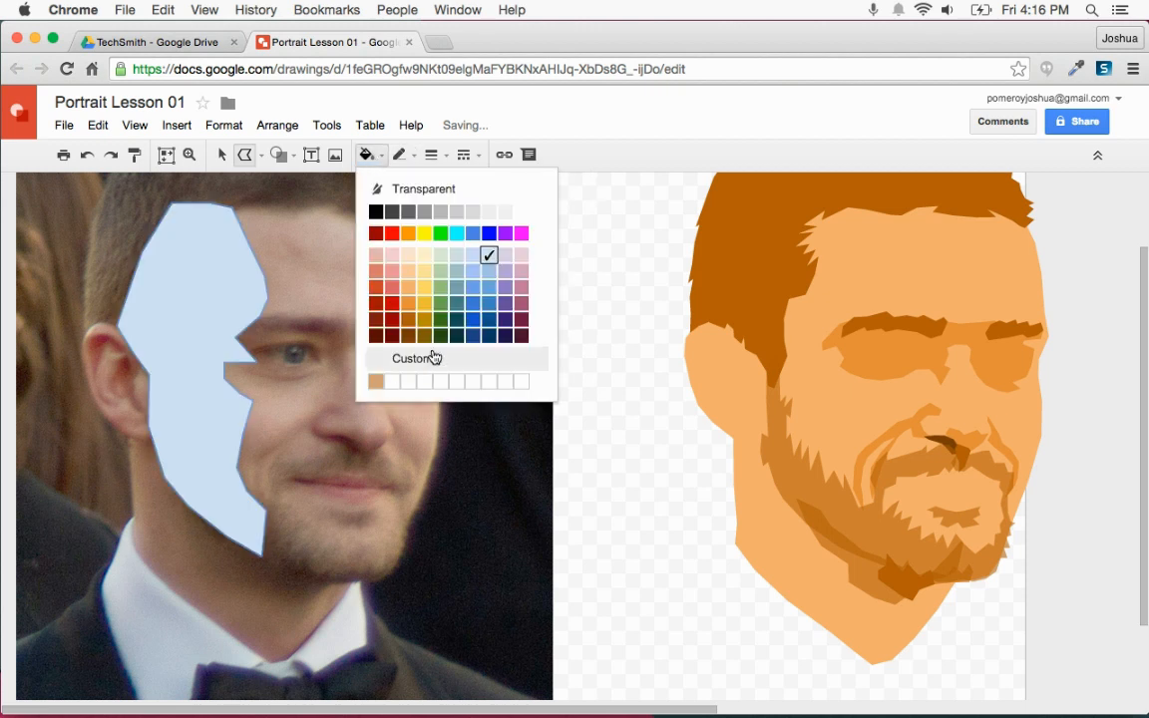
pyautogui.click(376, 382)
# Move the face-side shadow onto the drawn face and order it behind the hair, eyebrow and eye shading
pyautogui.click(222, 155)
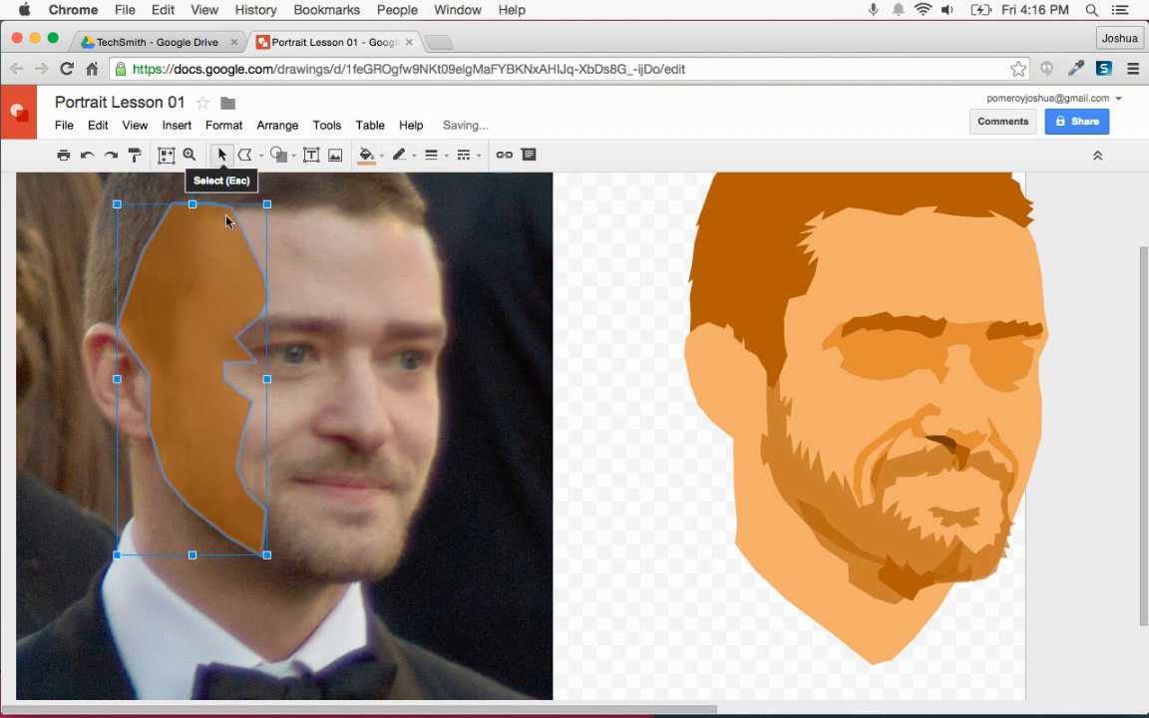
pyautogui.moveTo(250, 337); pyautogui.dragTo(838, 348)
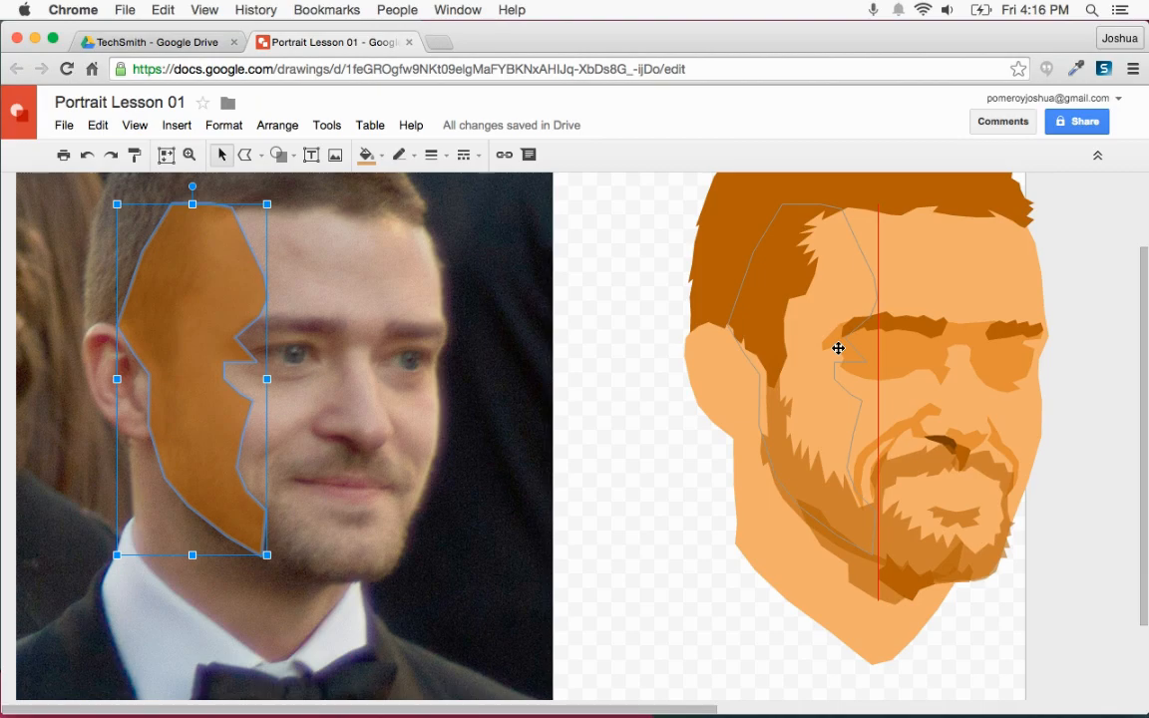
pyautogui.moveTo(838, 348); pyautogui.dragTo(839, 351)
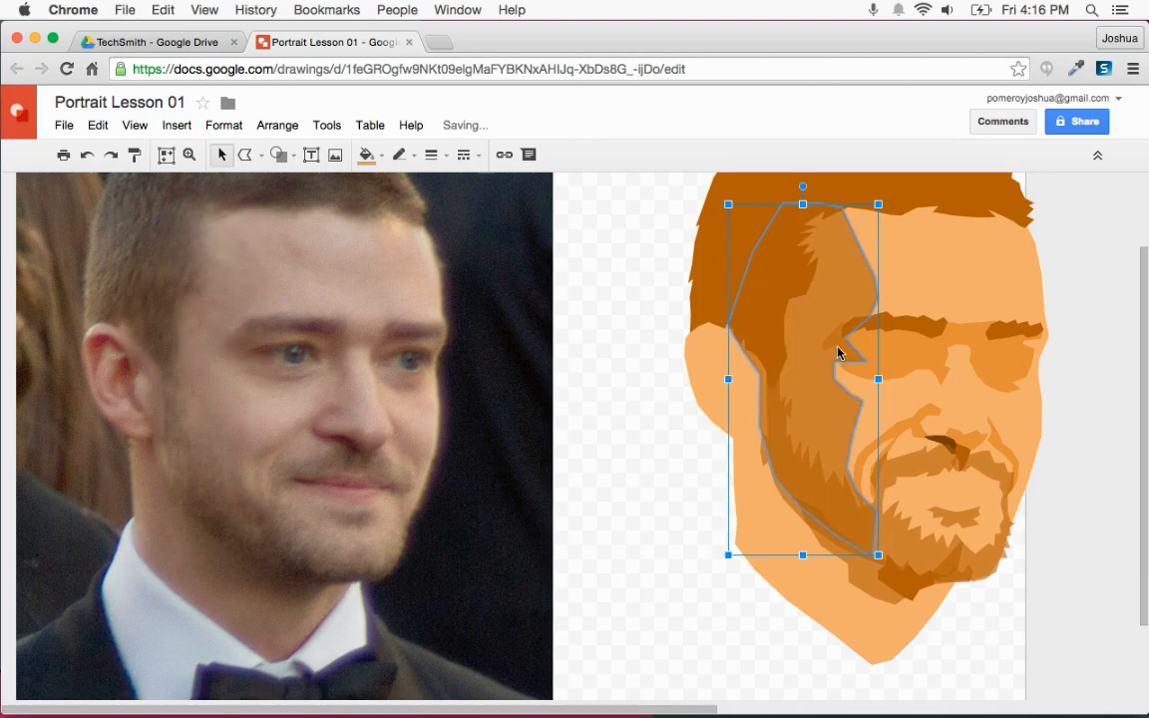
pyautogui.press('super+Up')
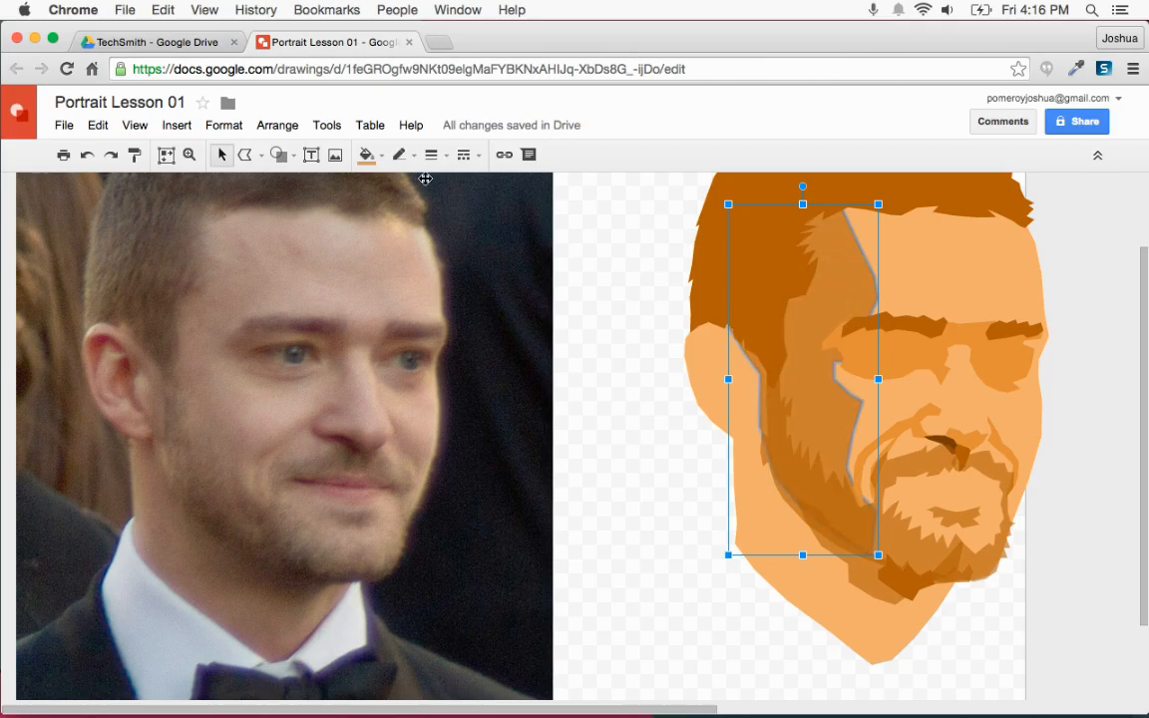
# Recolor the face-side shadow with medium orange made semi-transparent as custom color #e6913894, and deselect it
pyautogui.click(380, 159)
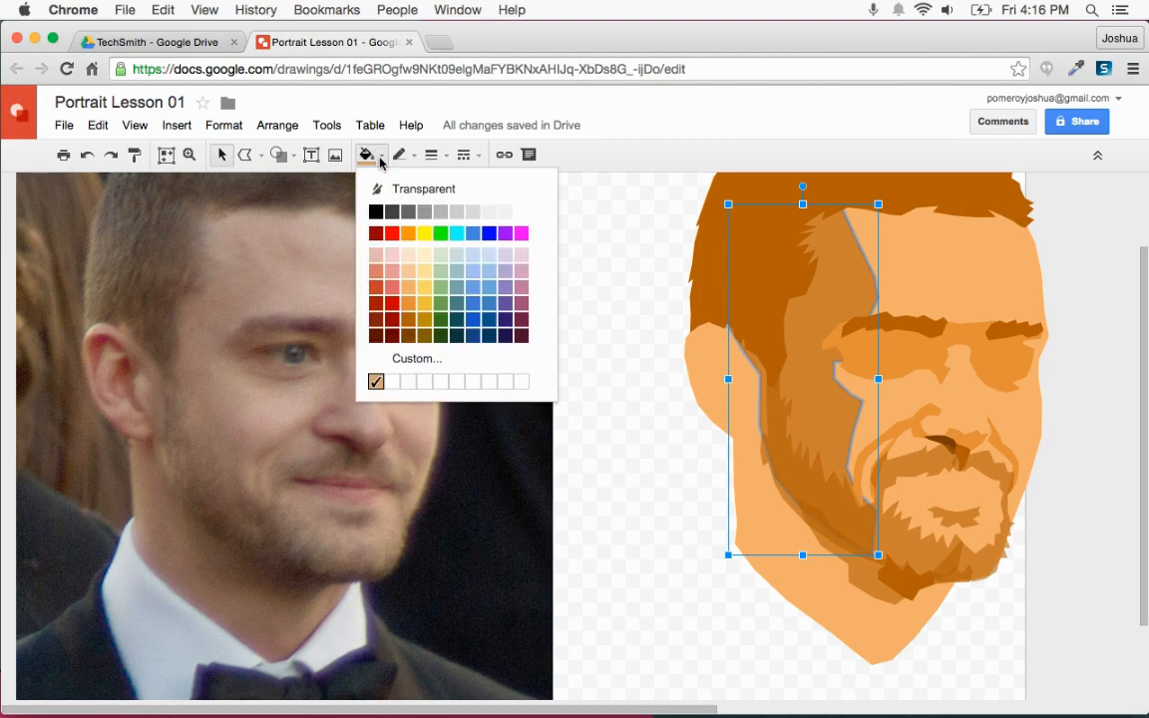
pyautogui.click(408, 290)
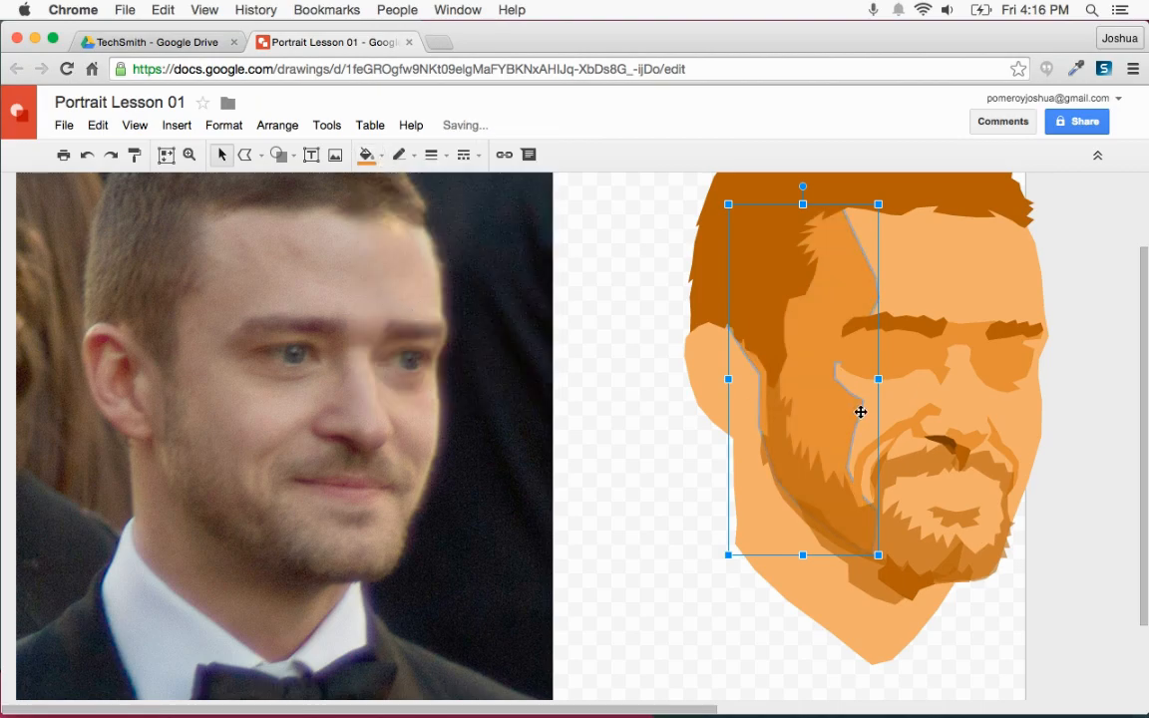
pyautogui.click(369, 155)
pyautogui.click(418, 358)
pyautogui.moveTo(648, 377)
pyautogui.mouseDown()
pyautogui.moveTo(655, 411)
pyautogui.moveTo(656, 391)
pyautogui.mouseUp()
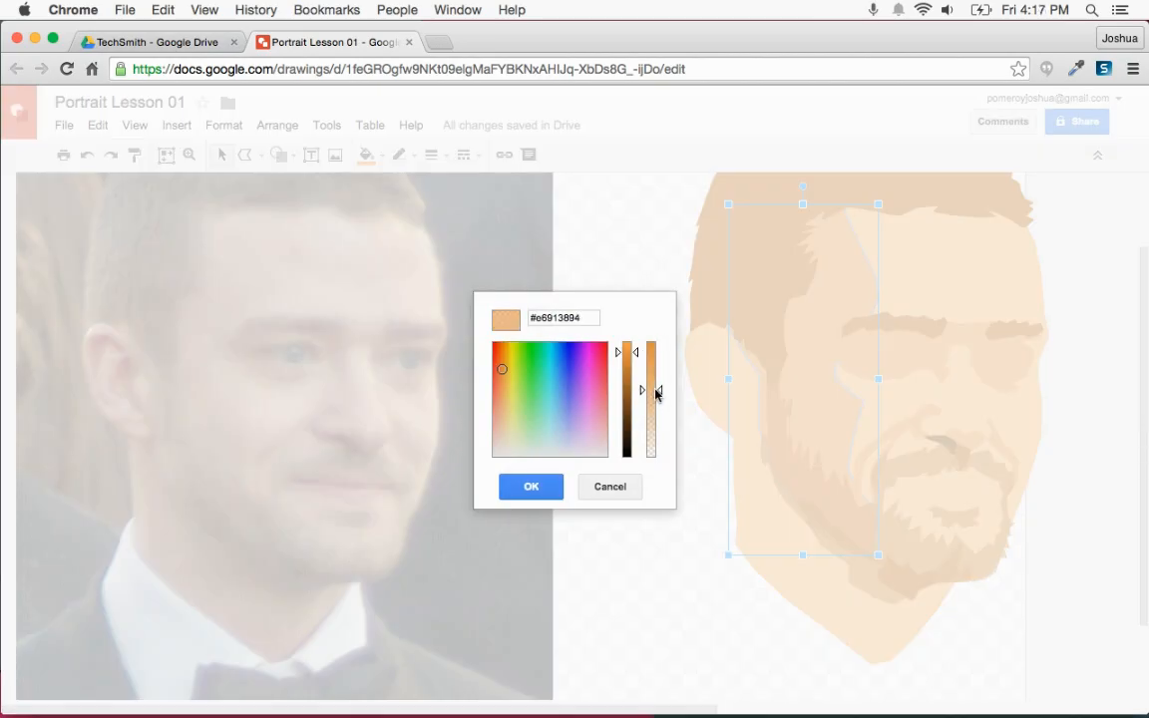
pyautogui.click(545, 485)
pyautogui.click(1081, 369)
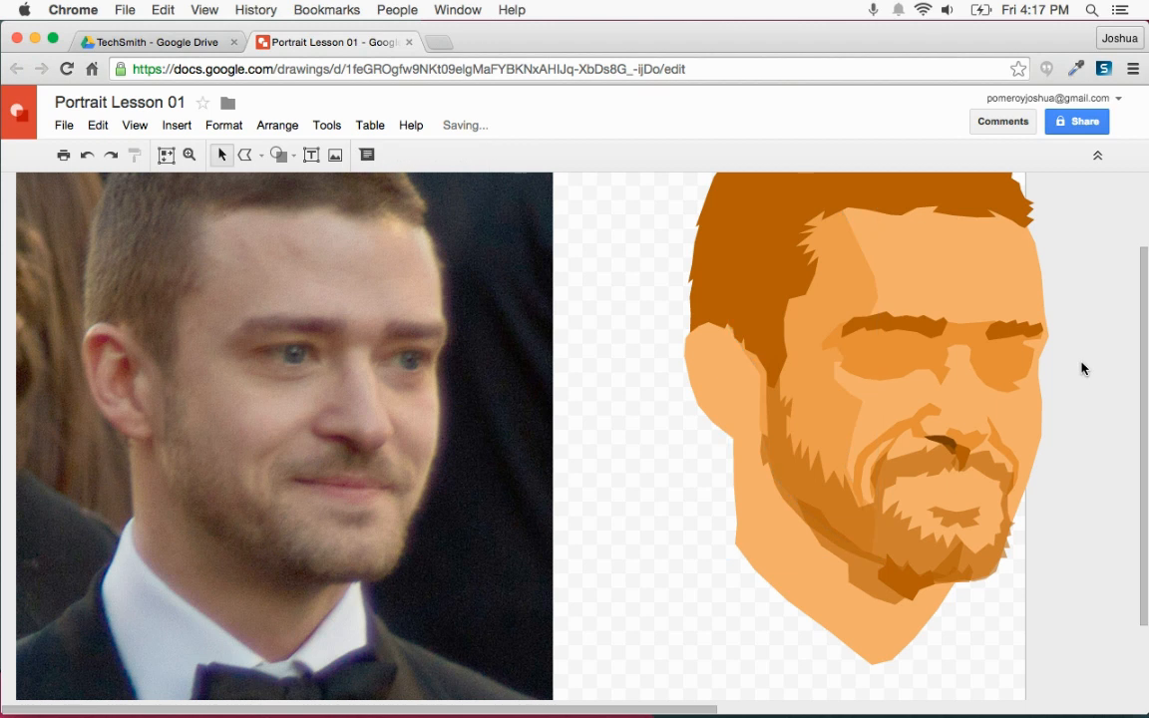
# Trace a closed polyline over the dark fold inside the upper rim of the ear in the photo
pyautogui.press('super+alt+minus')
pyautogui.press('super+alt+plus')
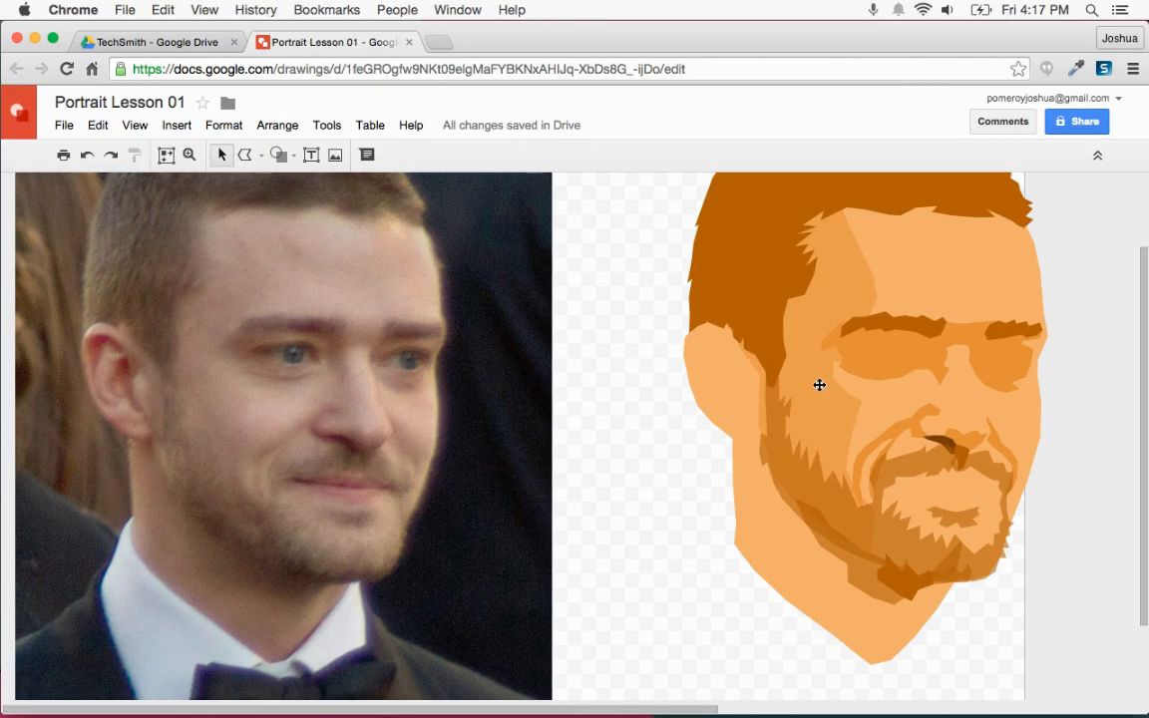
pyautogui.click(188, 155)
pyautogui.moveTo(57, 312); pyautogui.dragTo(189, 457)
pyautogui.hscroll(-5, 354, 446)
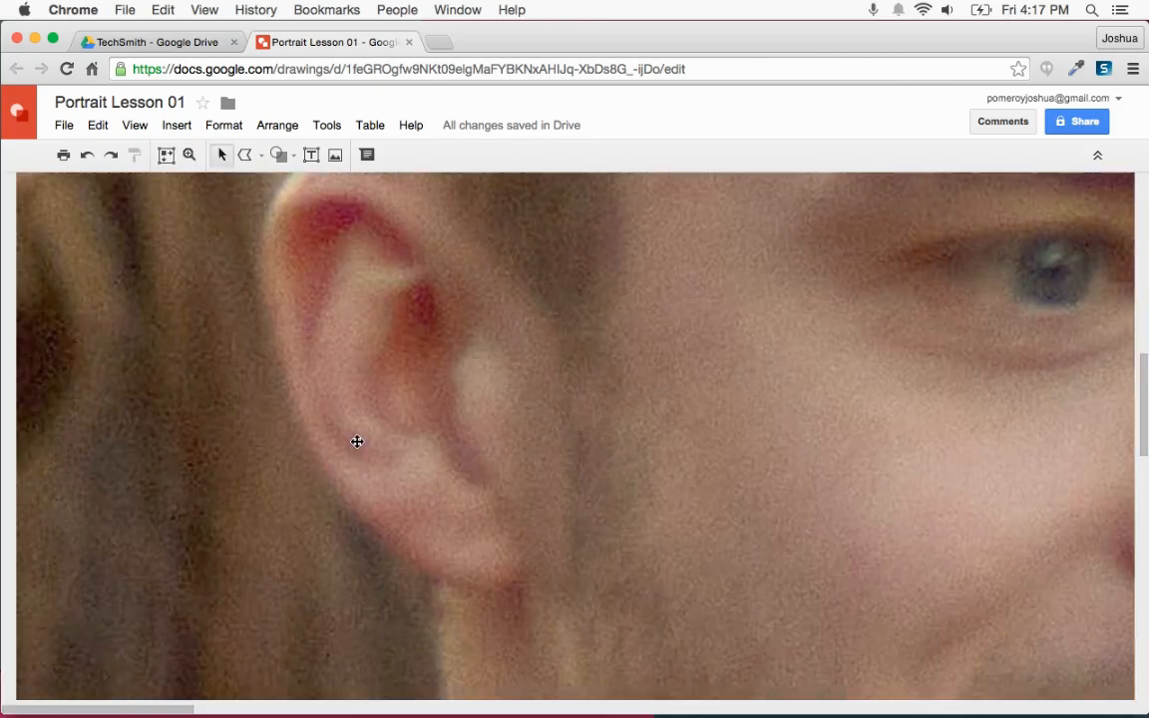
pyautogui.scroll(1, 357, 441)
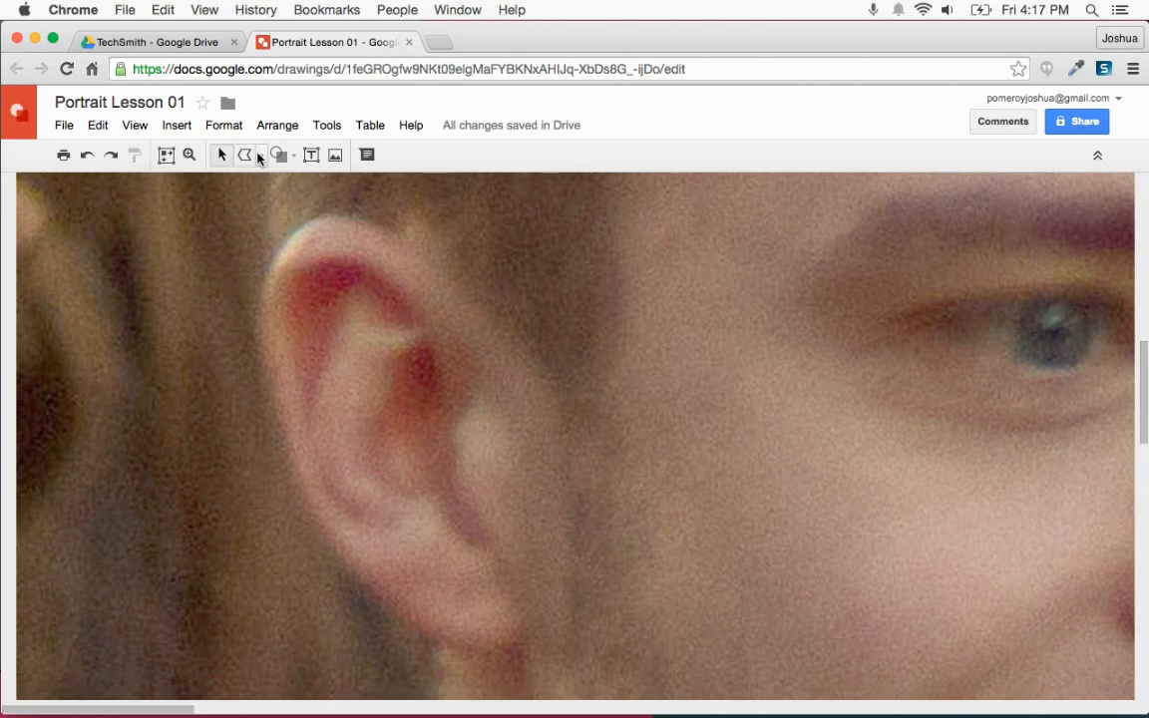
pyautogui.click(245, 156)
pyautogui.moveTo(406, 331)
pyautogui.mouseDown()
pyautogui.moveTo(400, 295)
pyautogui.moveTo(362, 267)
pyautogui.mouseUp()
pyautogui.click(352, 291)
pyautogui.click(374, 335)
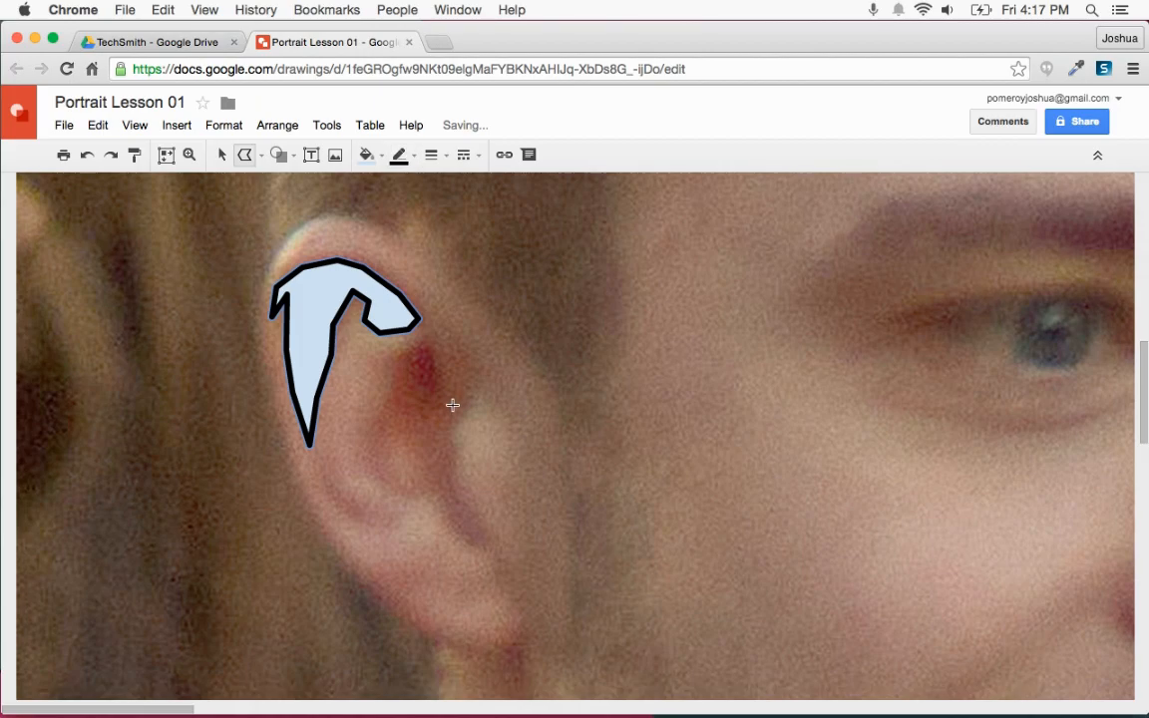
# Trace a second closed polyline over the shadow in the middle of the ear, down toward the lobe
pyautogui.moveTo(445, 358)
pyautogui.mouseDown()
pyautogui.moveTo(402, 351)
pyautogui.moveTo(372, 417)
pyautogui.mouseUp()
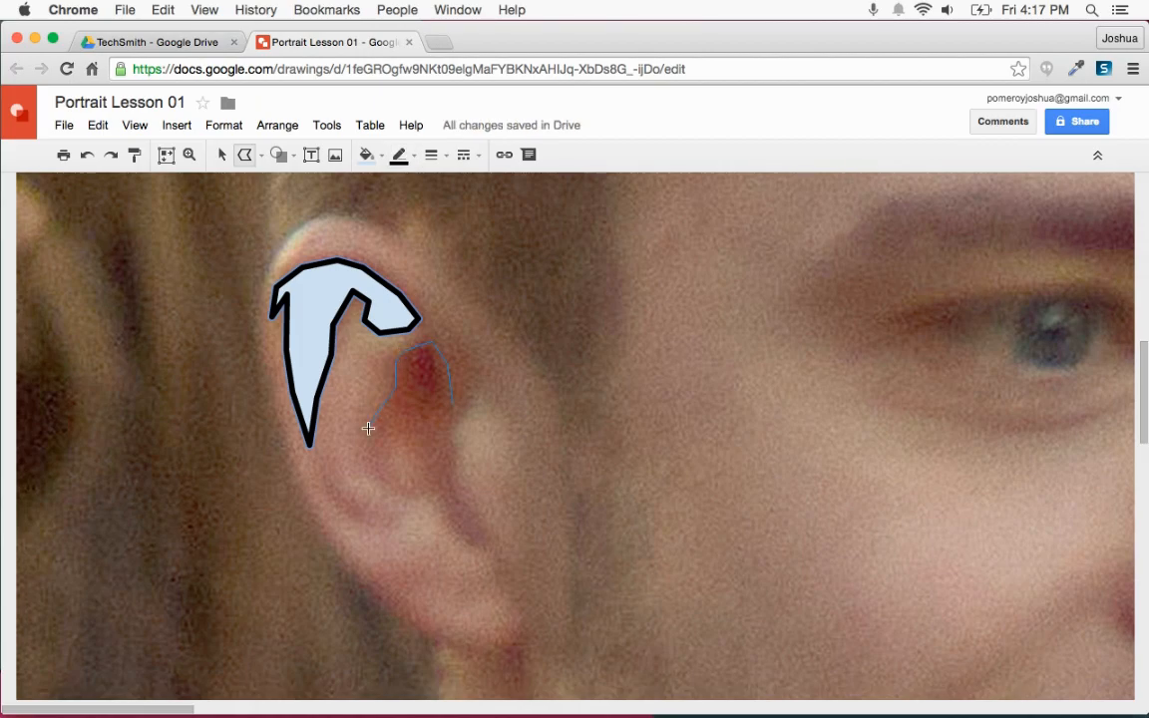
pyautogui.moveTo(389, 473)
pyautogui.mouseDown()
pyautogui.moveTo(408, 419)
pyautogui.moveTo(427, 437)
pyautogui.moveTo(450, 519)
pyautogui.mouseUp()
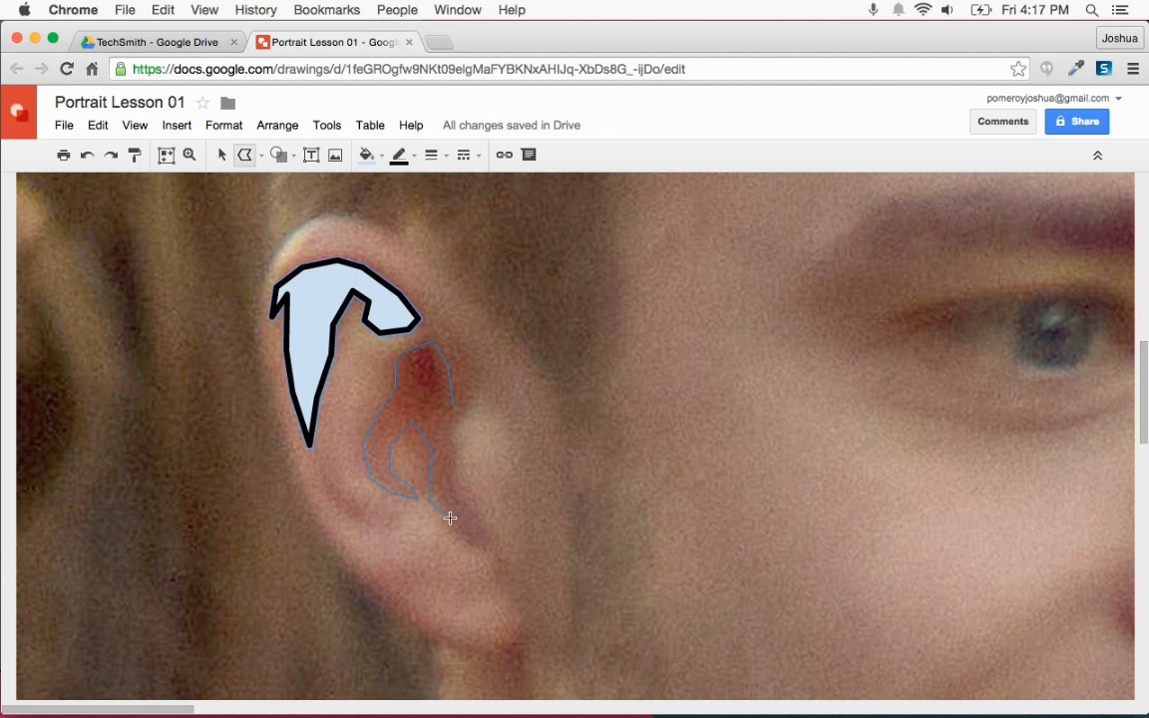
pyautogui.moveTo(474, 406)
pyautogui.mouseDown()
pyautogui.moveTo(469, 362)
pyautogui.moveTo(448, 341)
pyautogui.moveTo(452, 406)
pyautogui.mouseUp()
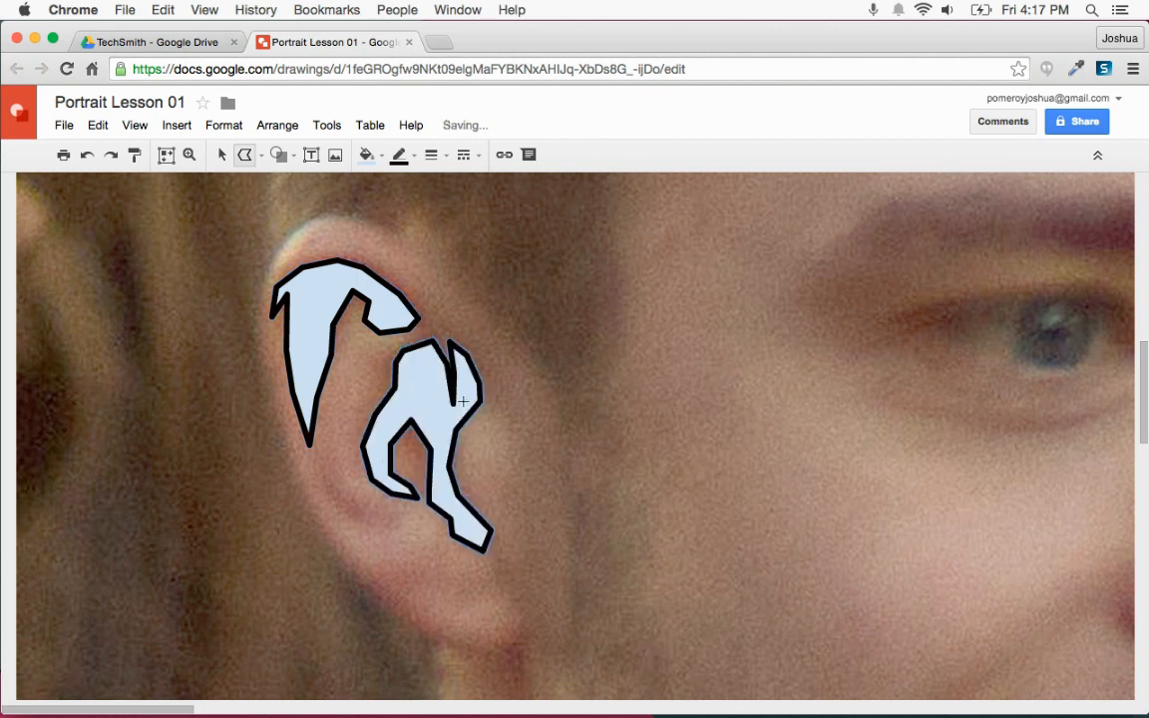
# Make the middle ear shadow's outline transparent and fill it with dark orange
pyautogui.click(413, 156)
pyautogui.click(410, 188)
pyautogui.click(380, 158)
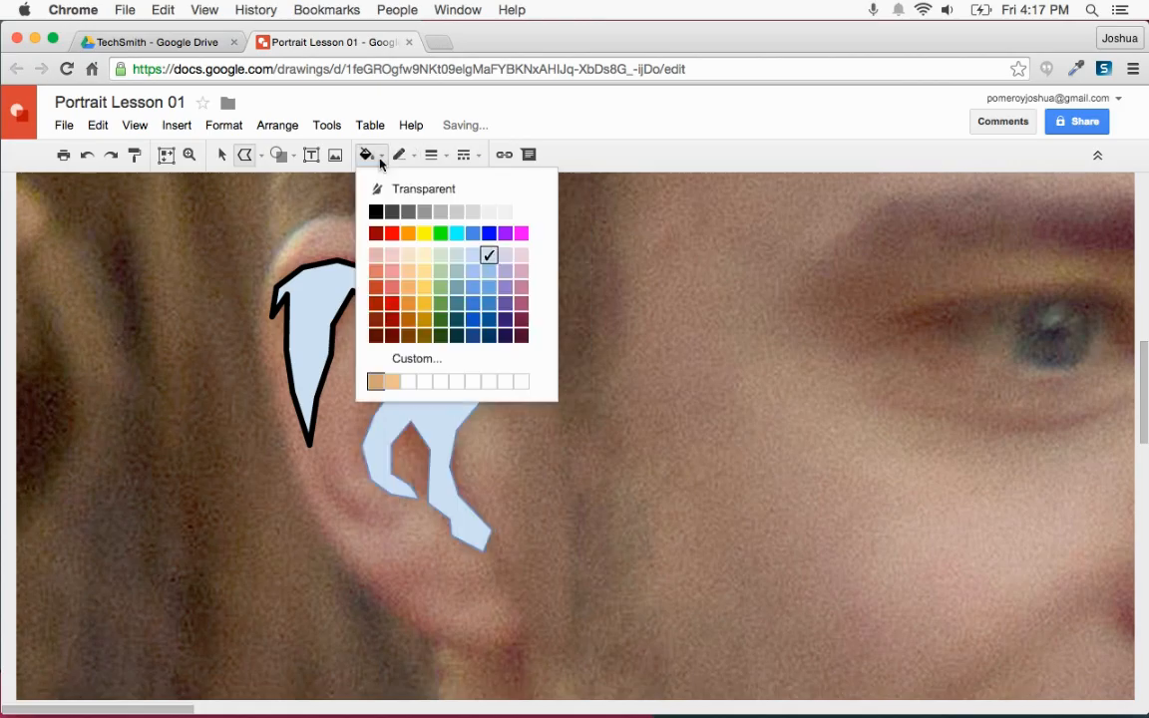
pyautogui.click(408, 318)
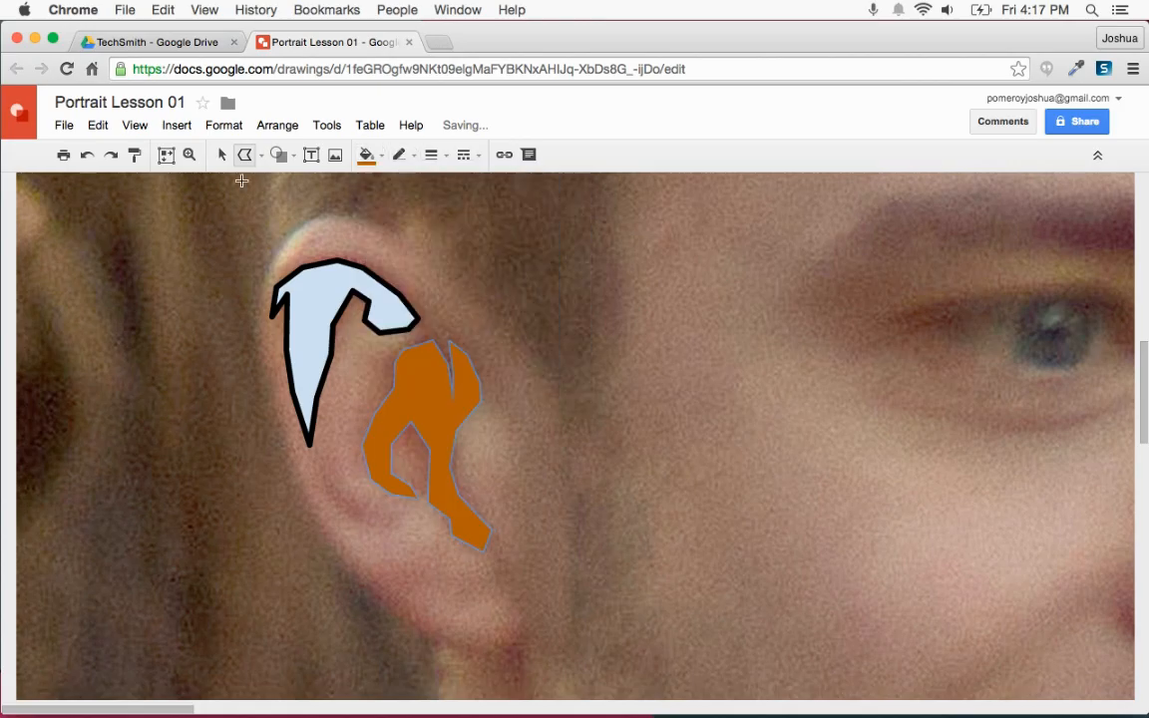
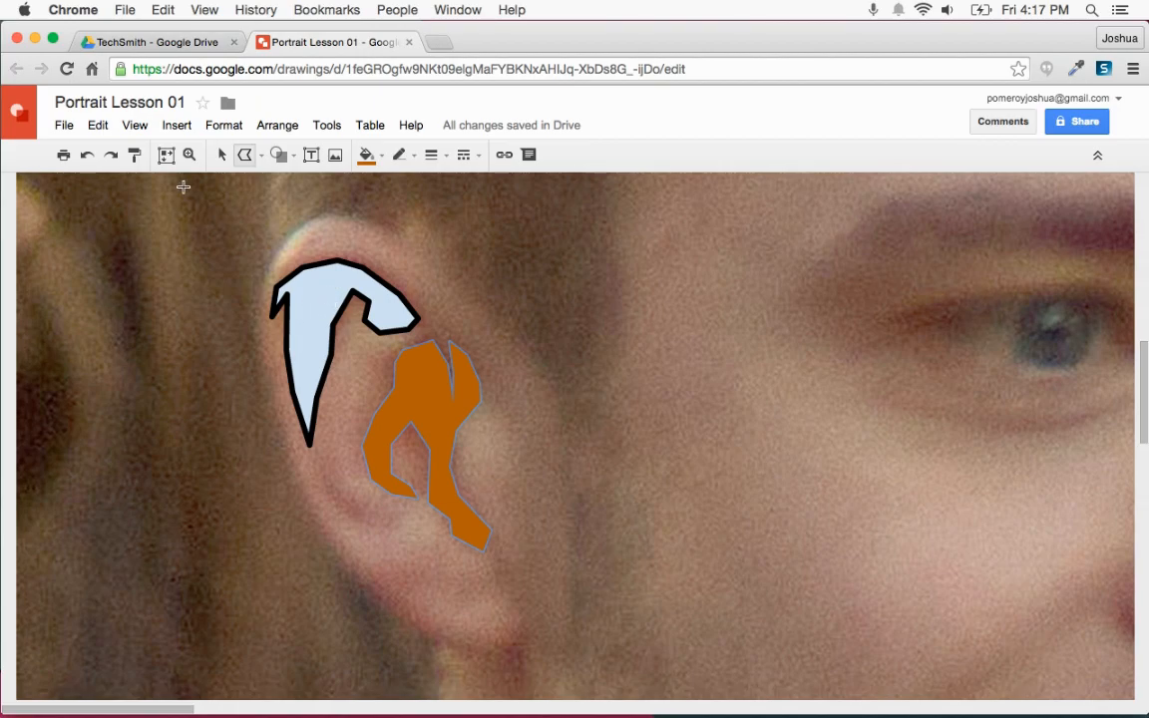
# Copy the middle ear shadow's dark orange, outline-free style to the upper fold shape, and trace a thin curved shadow in the lower ear
pyautogui.click(135, 157)
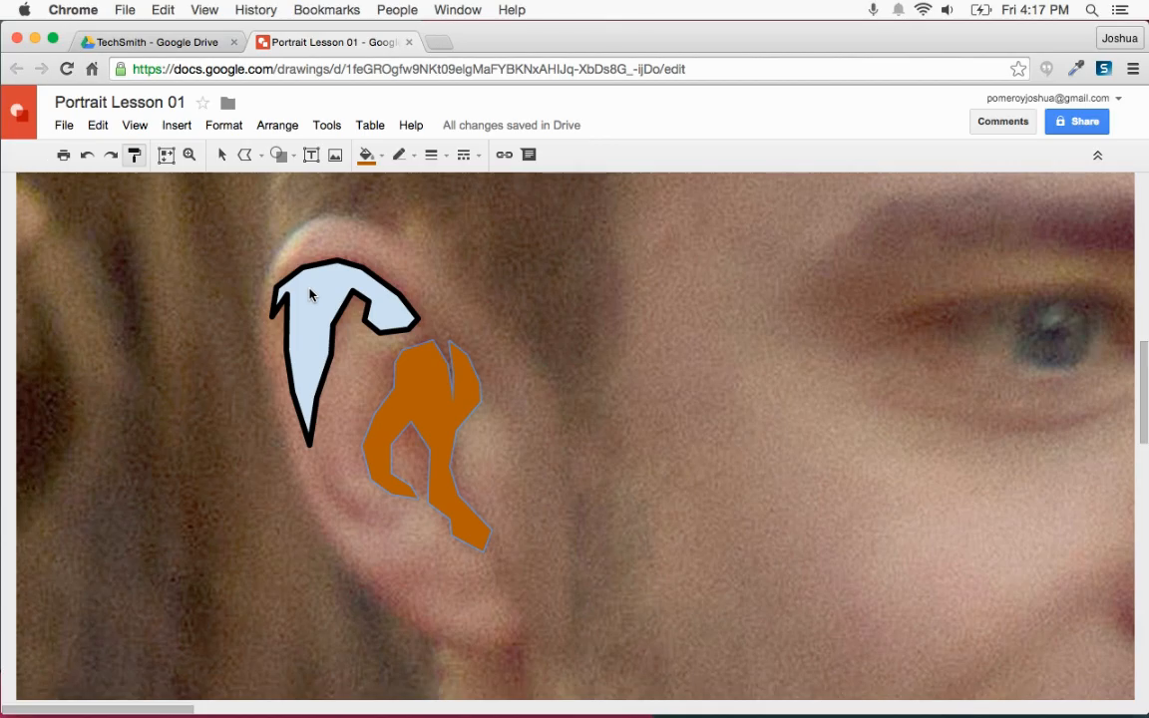
pyautogui.click(309, 295)
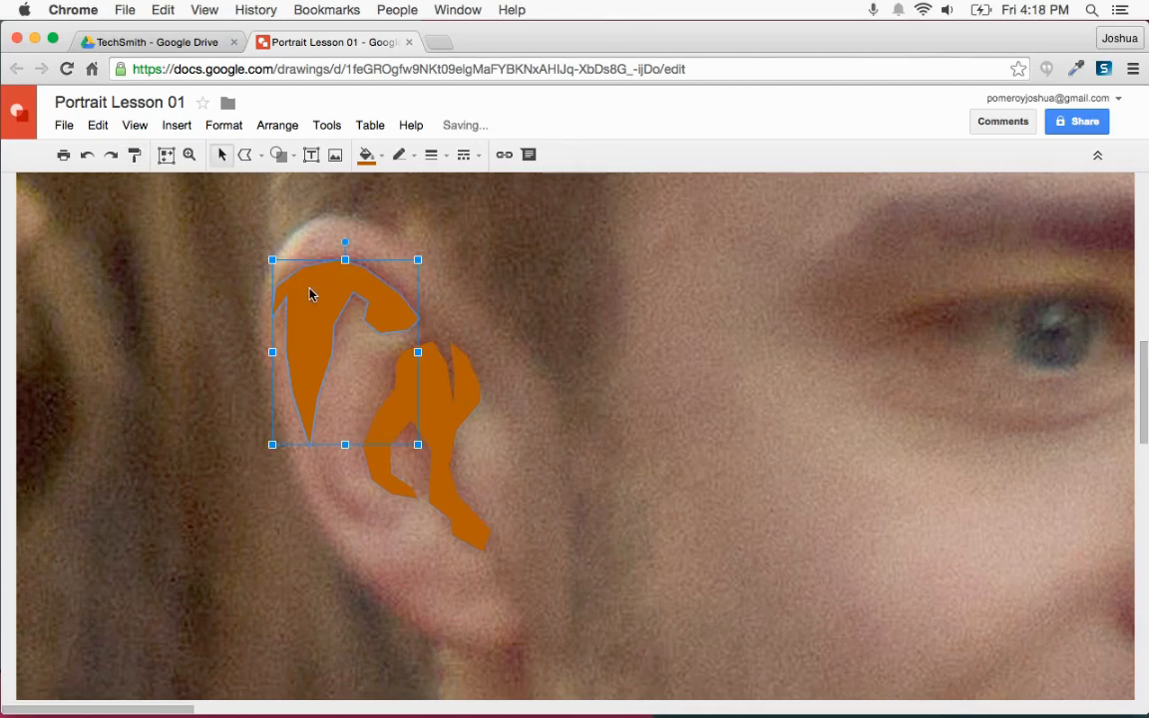
pyautogui.click(330, 463)
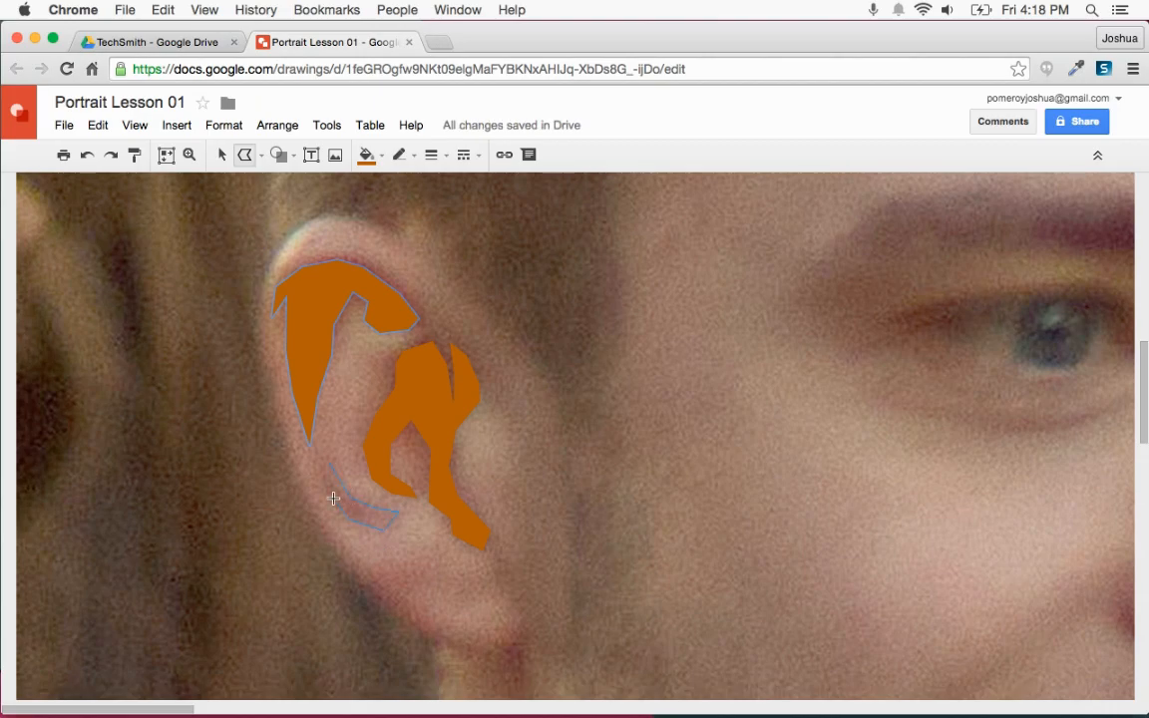
pyautogui.click(329, 461)
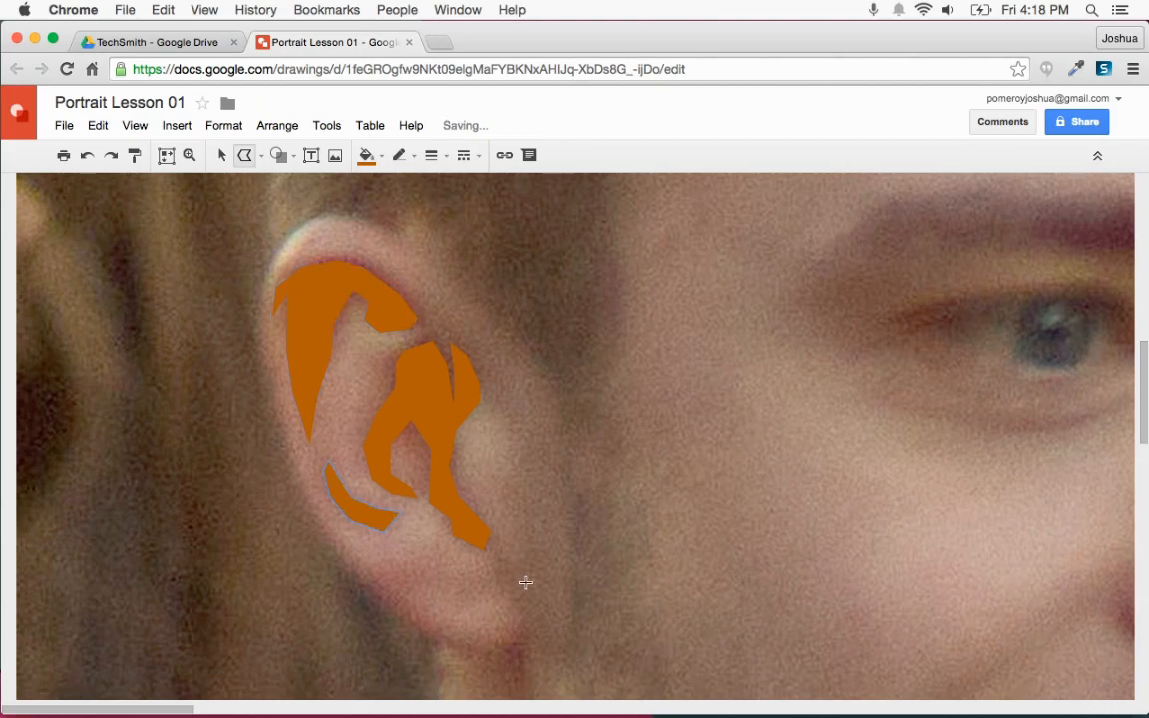
# Select all the ear shadow shapes on the photo and move them across onto the ear of the drawn portrait
pyautogui.press('super+alt+minus')
pyautogui.press('super+alt+minus')
pyautogui.click(222, 155)
pyautogui.moveTo(374, 374); pyautogui.dragTo(567, 499)
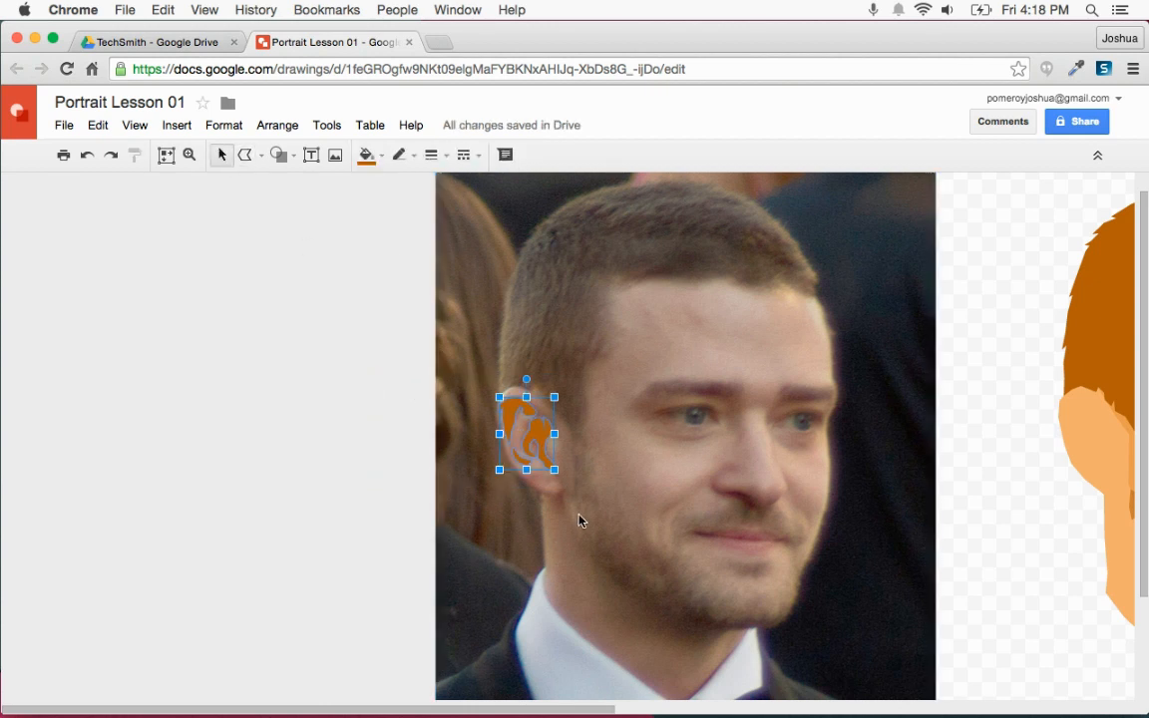
pyautogui.moveTo(536, 443); pyautogui.dragTo(607, 441)
pyautogui.hscroll(-5, 540, 489)
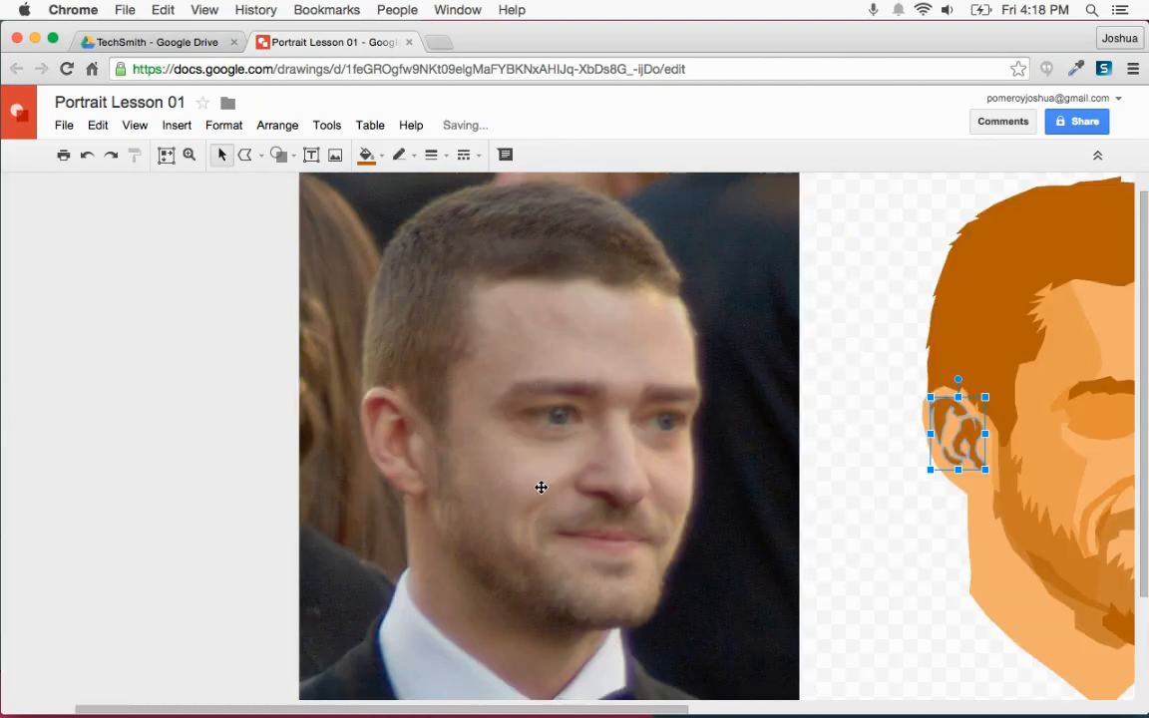
# Nudge the ear shadows horizontally to align them within the portrait's ear, and deselect them
pyautogui.press('super+alt+plus')
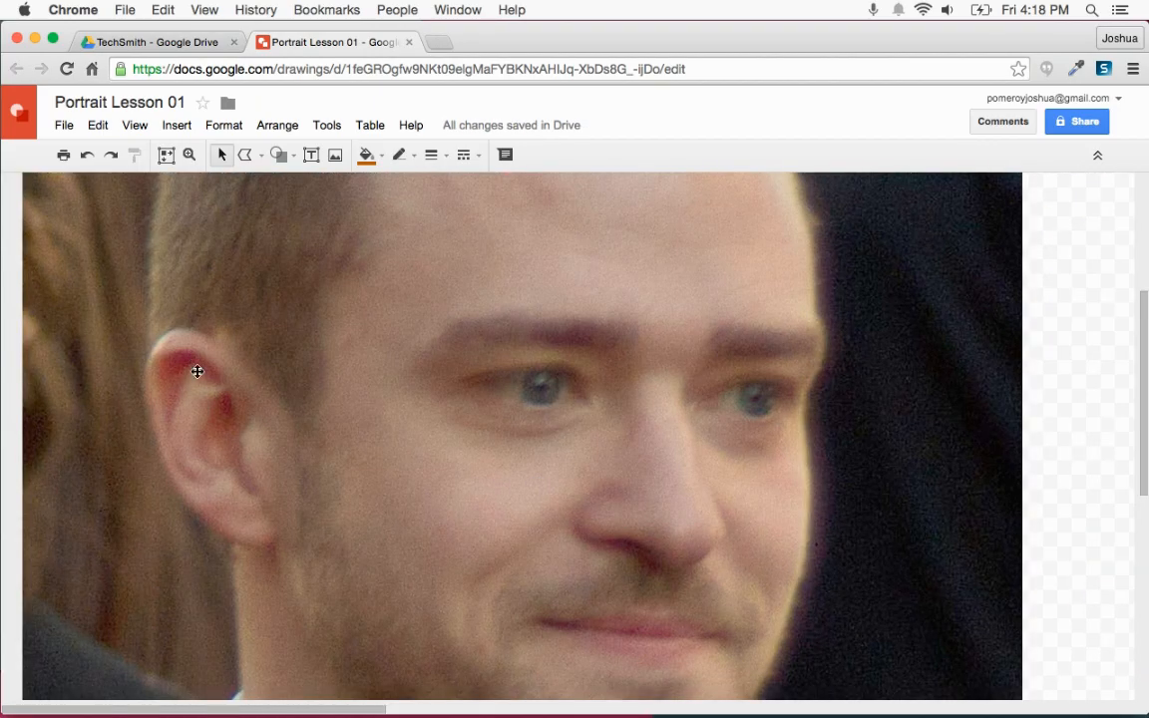
pyautogui.hscroll(6, 260, 503)
pyautogui.hscroll(5, 260, 503)
pyautogui.press('Left')
pyautogui.press('Left')
pyautogui.press('Right')
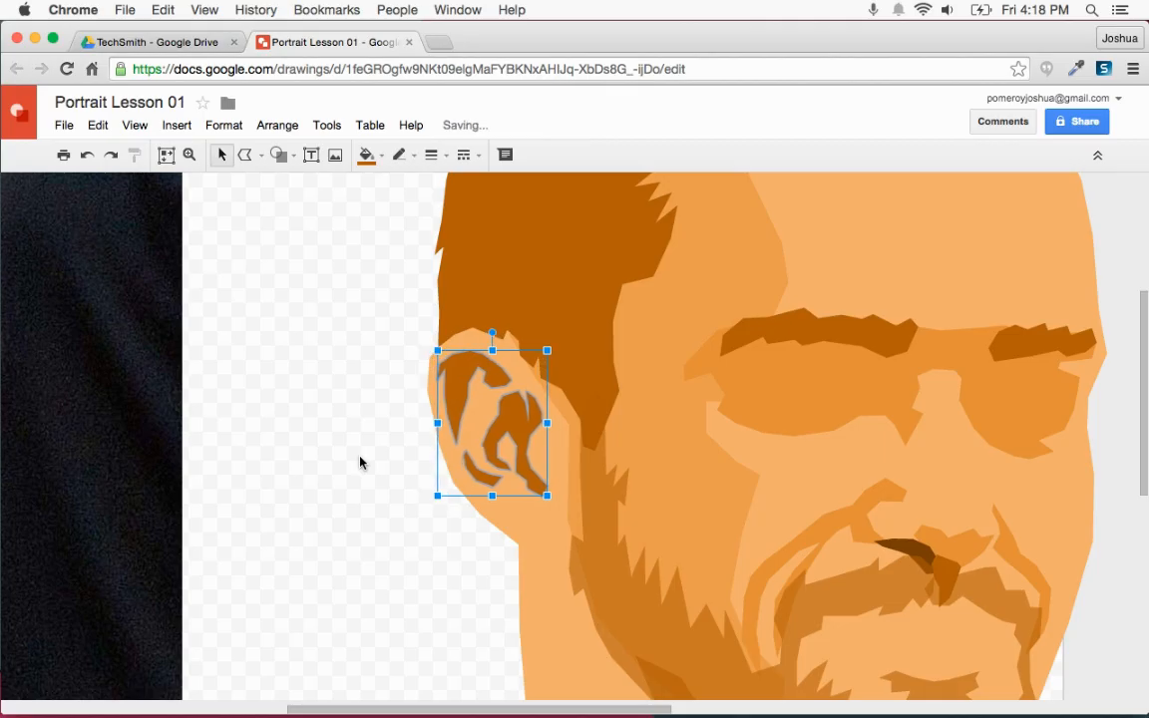
pyautogui.press('super+alt+minus')
pyautogui.press('Escape')
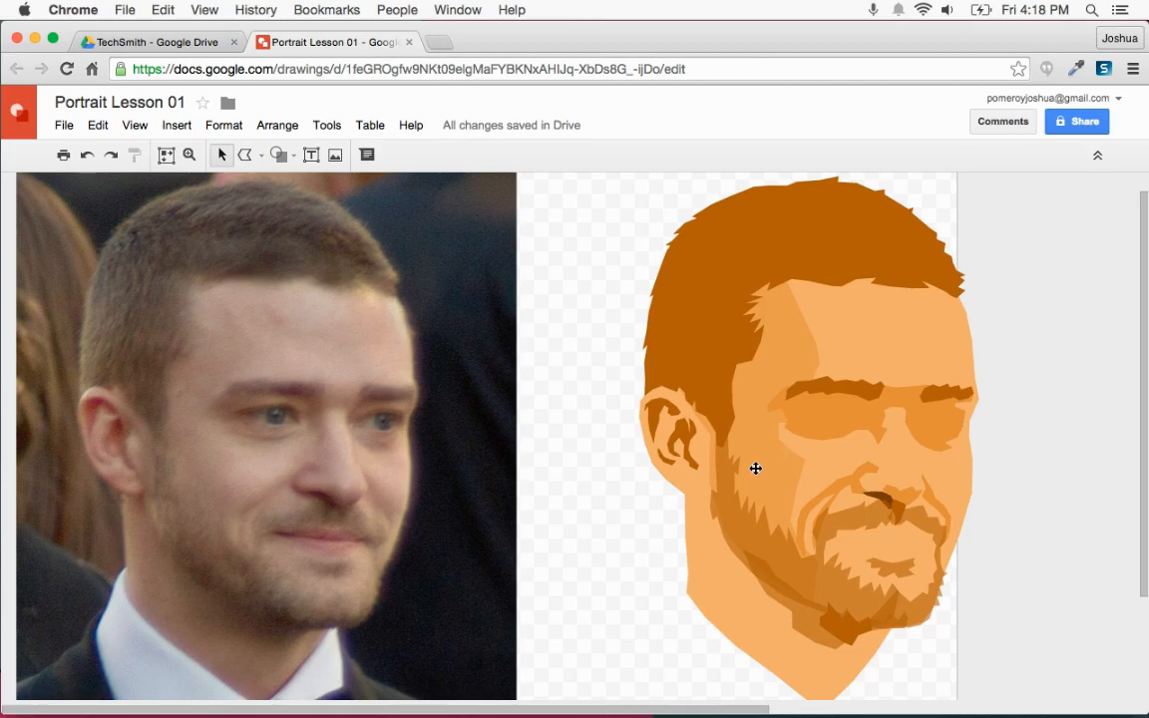
# Reselect the ear shadows, fine-tune their position within the portrait's ear, and clear the selection
pyautogui.press('super+alt+plus')
pyautogui.hscroll(3, 754, 472)
pyautogui.click(690, 329)
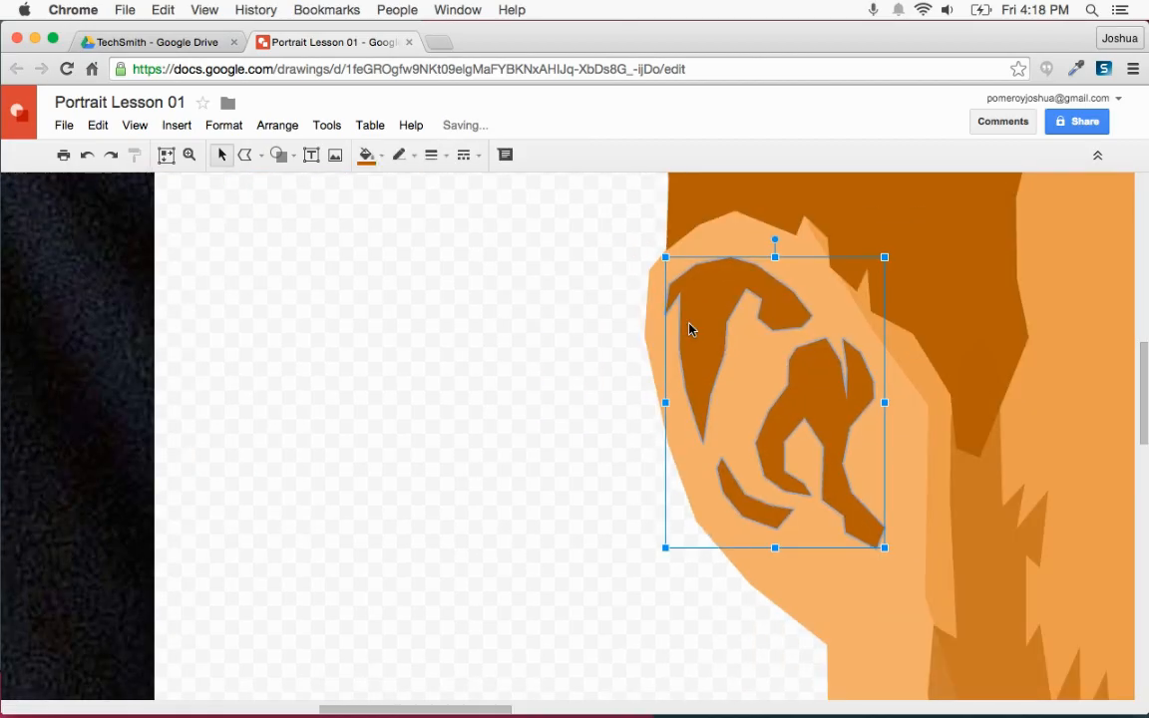
pyautogui.press('super+alt+minus')
pyautogui.press('super+alt+minus')
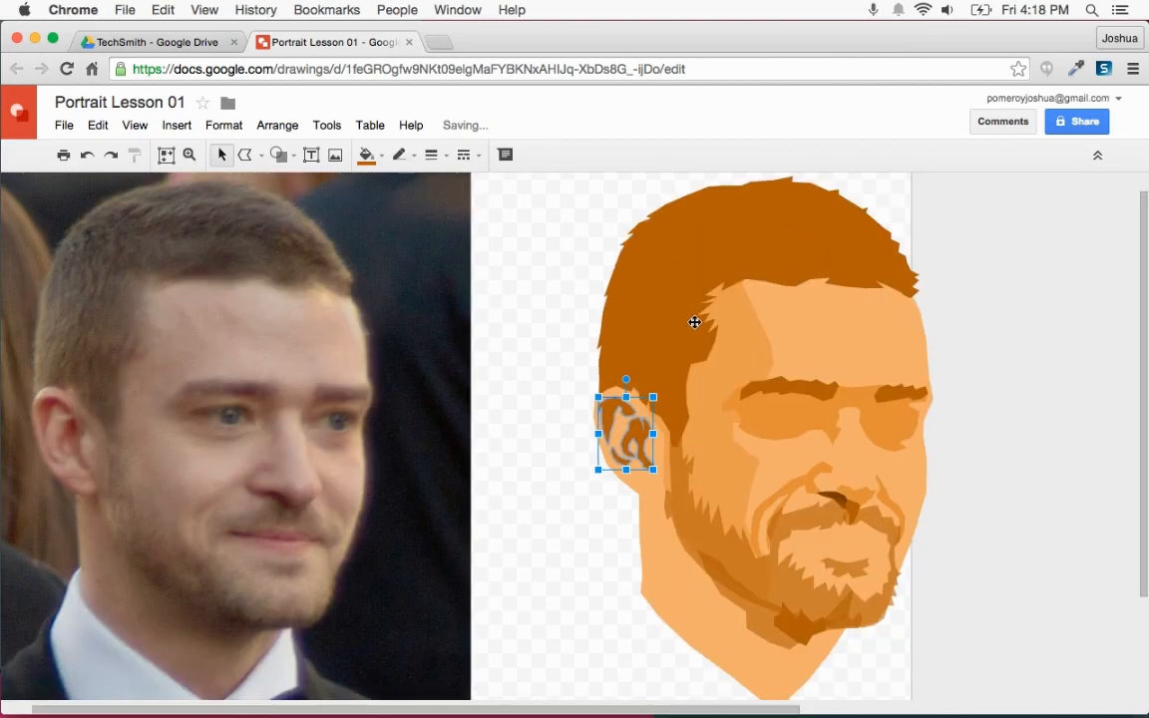
pyautogui.click(1008, 435)
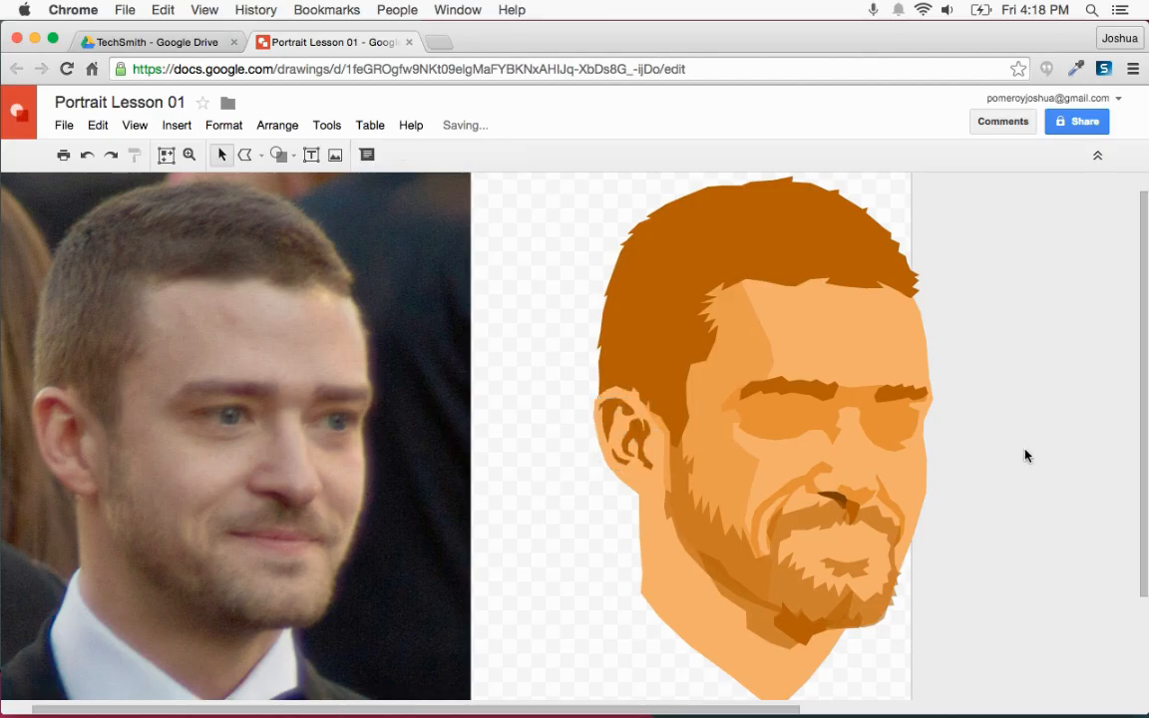
pyautogui.click(639, 445)
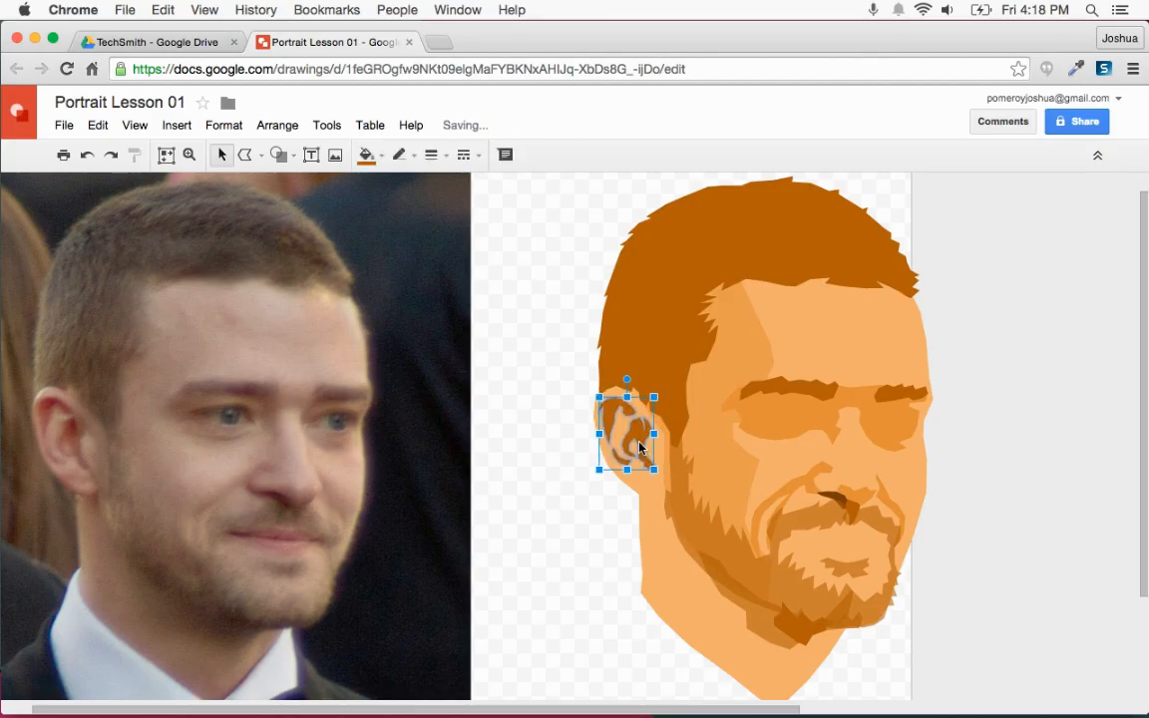
pyautogui.click(568, 487)
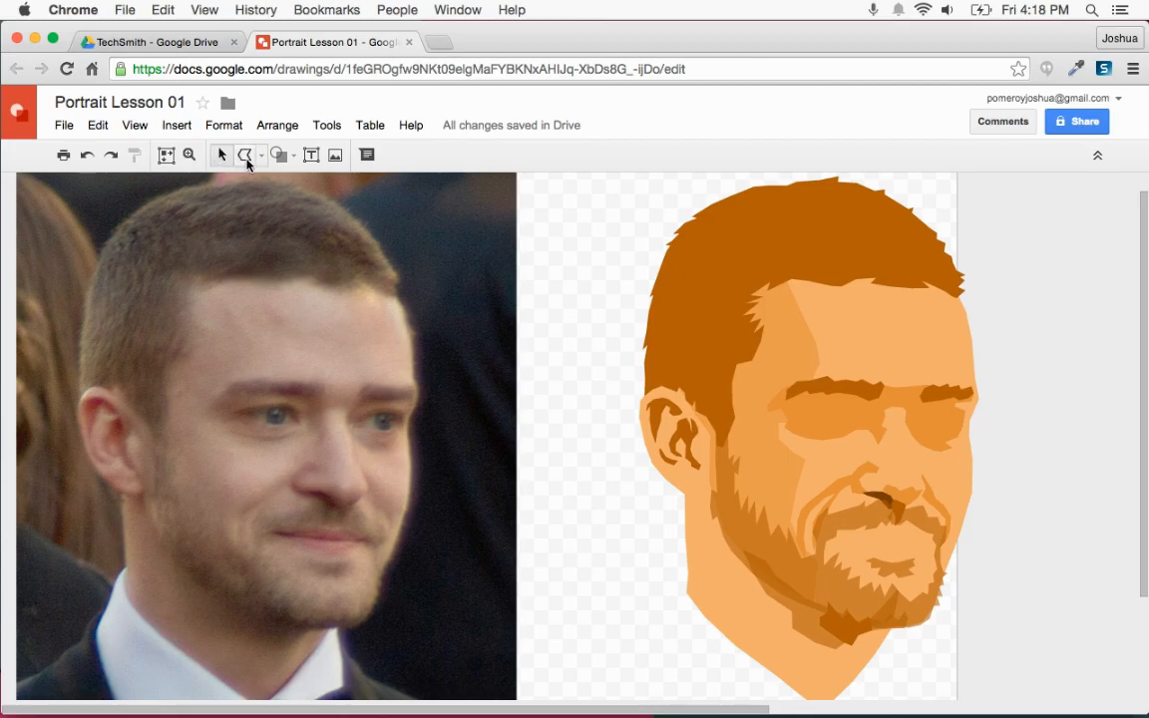
# Trace a narrow closed polyline over the bright rim of the forehead in the photo, from the hairline down past the far eyebrow
pyautogui.click(189, 156)
pyautogui.moveTo(328, 252); pyautogui.dragTo(456, 422)
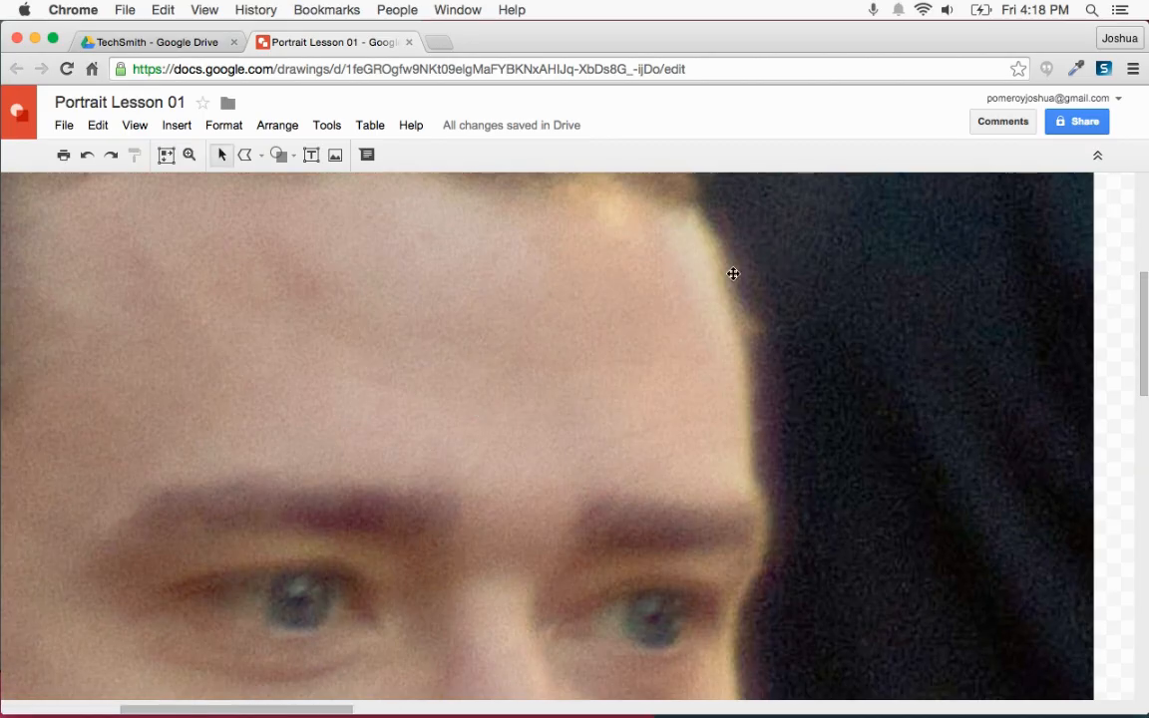
pyautogui.click(245, 155)
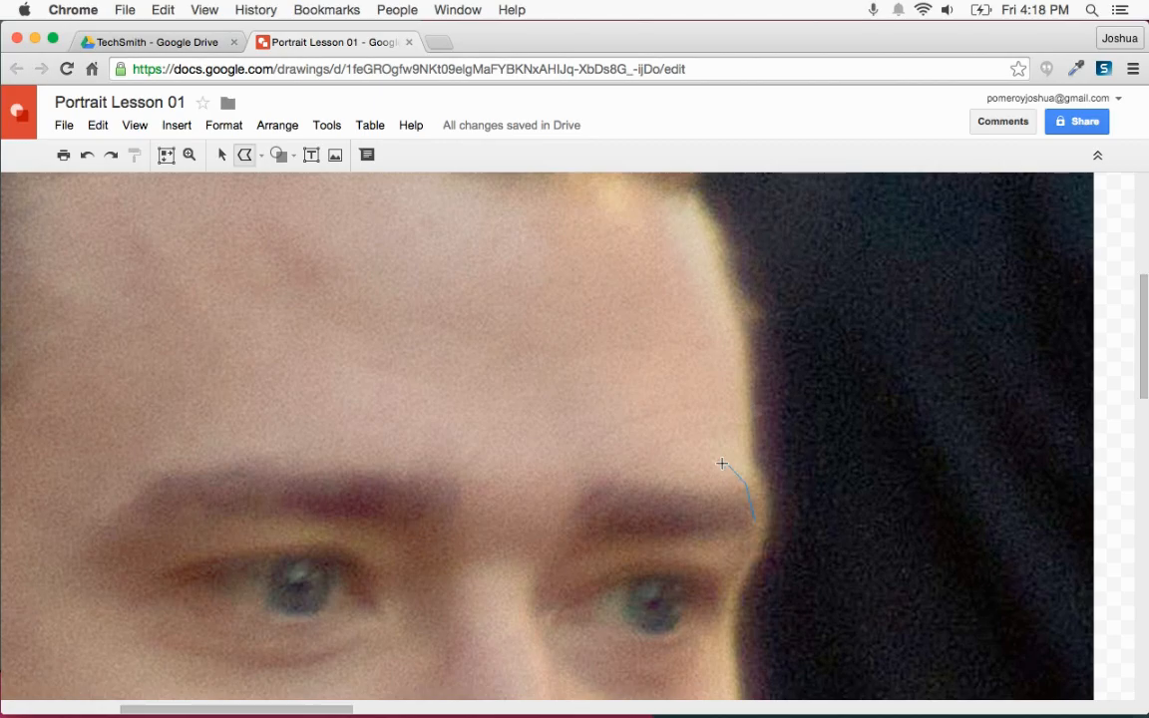
pyautogui.moveTo(733, 445); pyautogui.dragTo(727, 354)
pyautogui.moveTo(707, 304)
pyautogui.mouseDown()
pyautogui.moveTo(662, 262)
pyautogui.moveTo(662, 235)
pyautogui.moveTo(690, 229)
pyautogui.moveTo(729, 321)
pyautogui.moveTo(751, 481)
pyautogui.mouseUp()
pyautogui.moveTo(769, 532)
pyautogui.mouseDown()
pyautogui.moveTo(761, 568)
pyautogui.moveTo(753, 559)
pyautogui.mouseUp()
# Make the forehead rim highlight's outline transparent and fill it with light orange
pyautogui.click(401, 157)
pyautogui.click(411, 188)
pyautogui.click(367, 154)
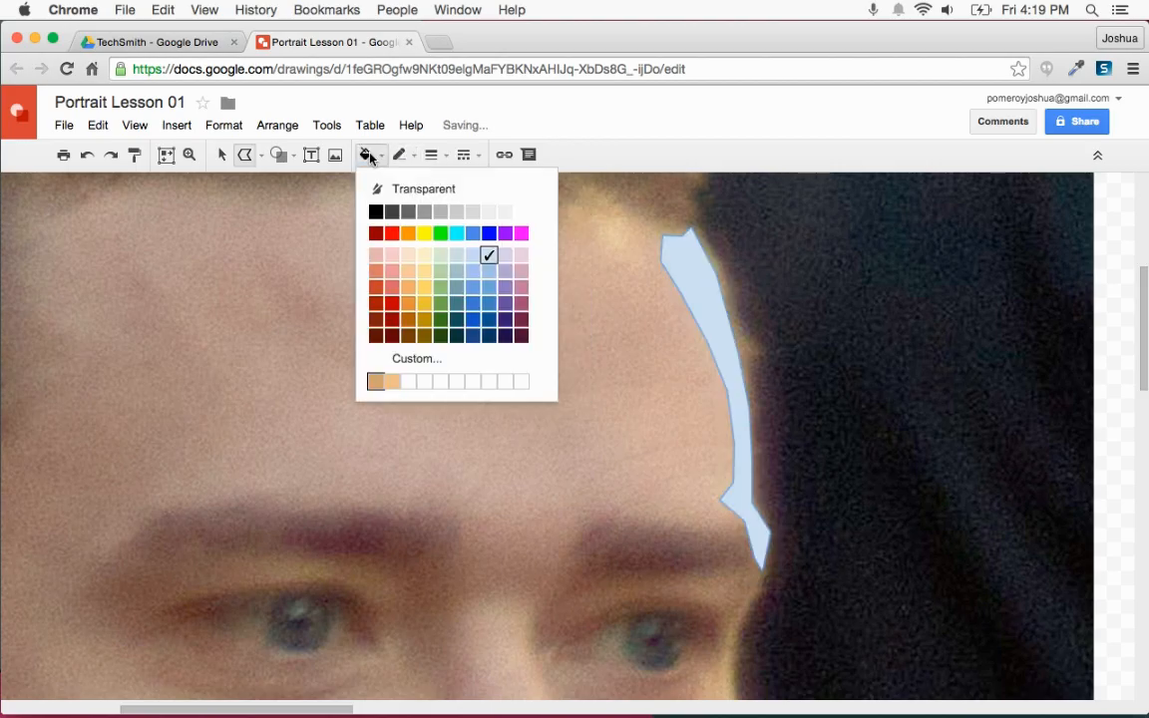
pyautogui.click(407, 273)
# Trace a thin closed highlight along the far edge of the face, from the forehead rim highlight down the cheek to beside the mouth
pyautogui.scroll(-4, 698, 369)
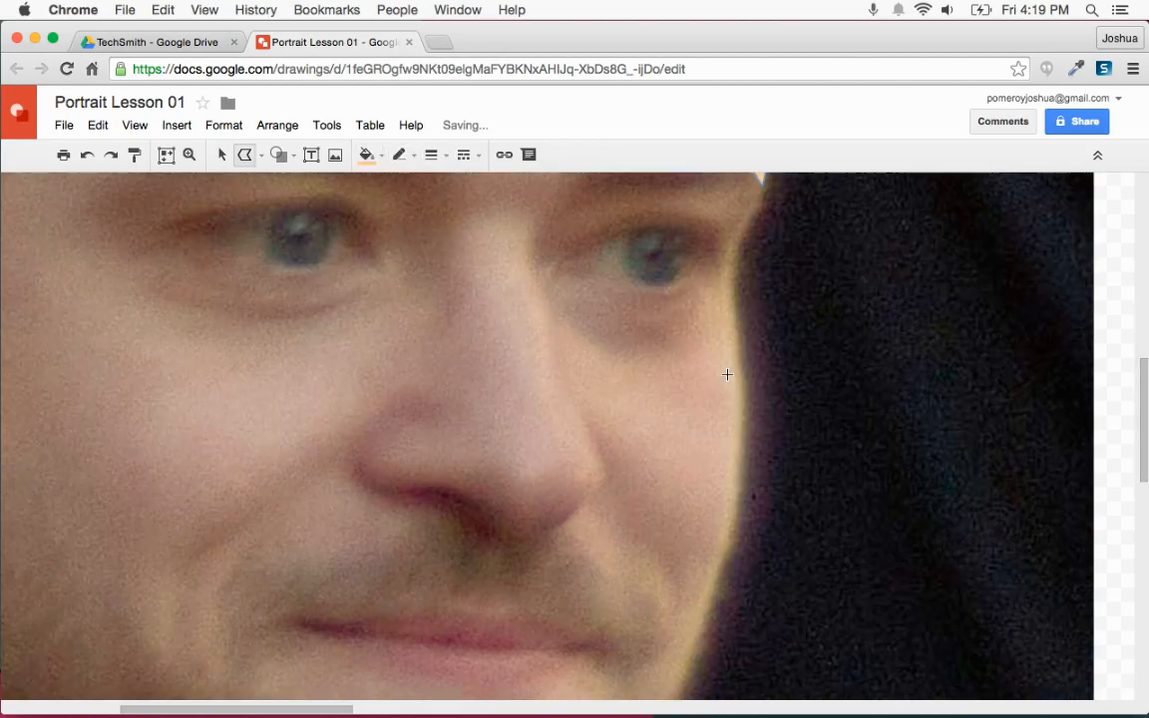
pyautogui.scroll(2, 726, 377)
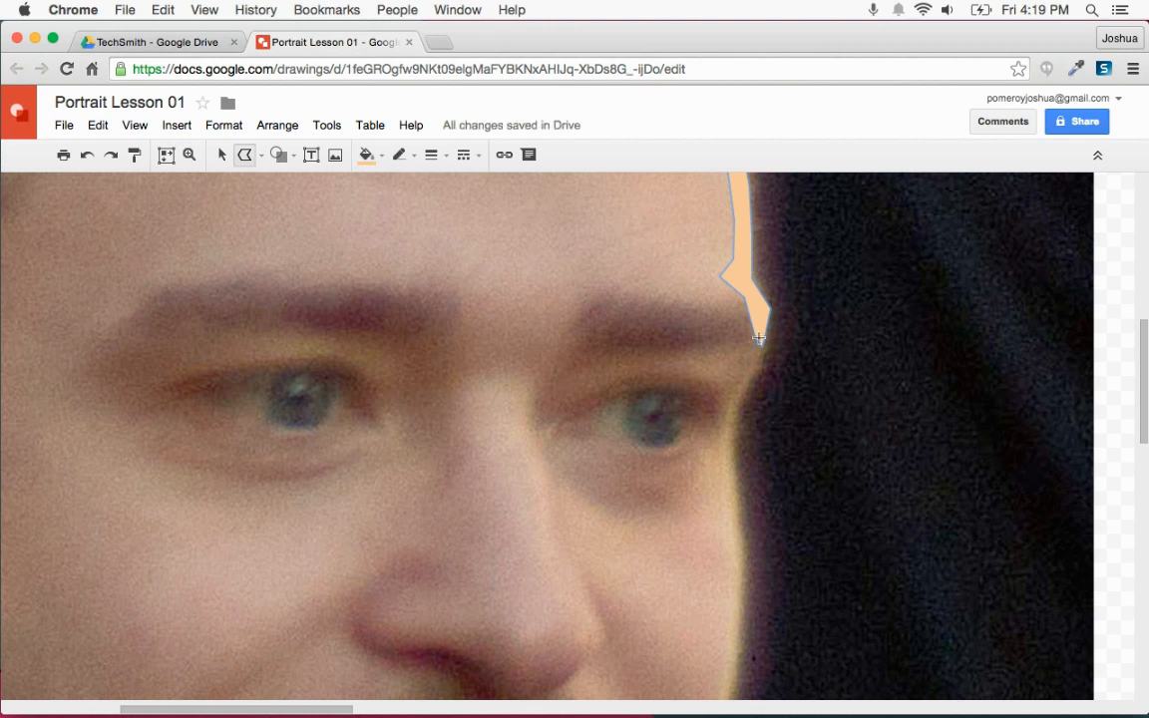
pyautogui.scroll(-2, 718, 468)
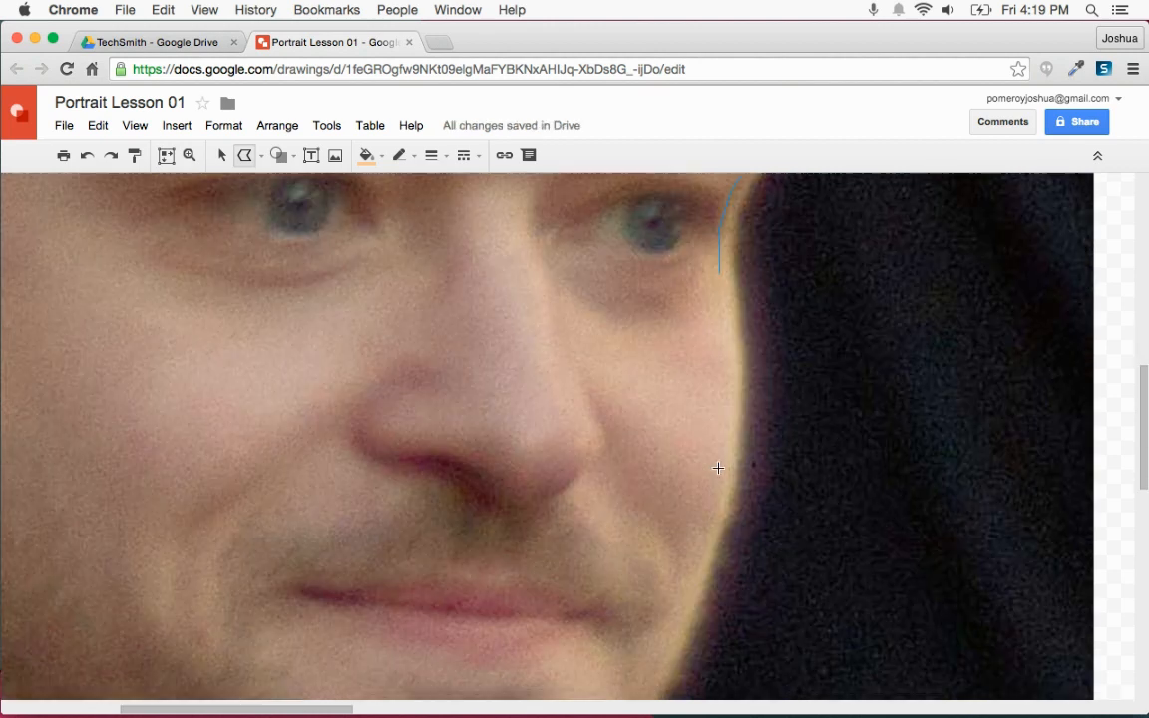
pyautogui.click(720, 328)
pyautogui.click(726, 373)
pyautogui.click(723, 474)
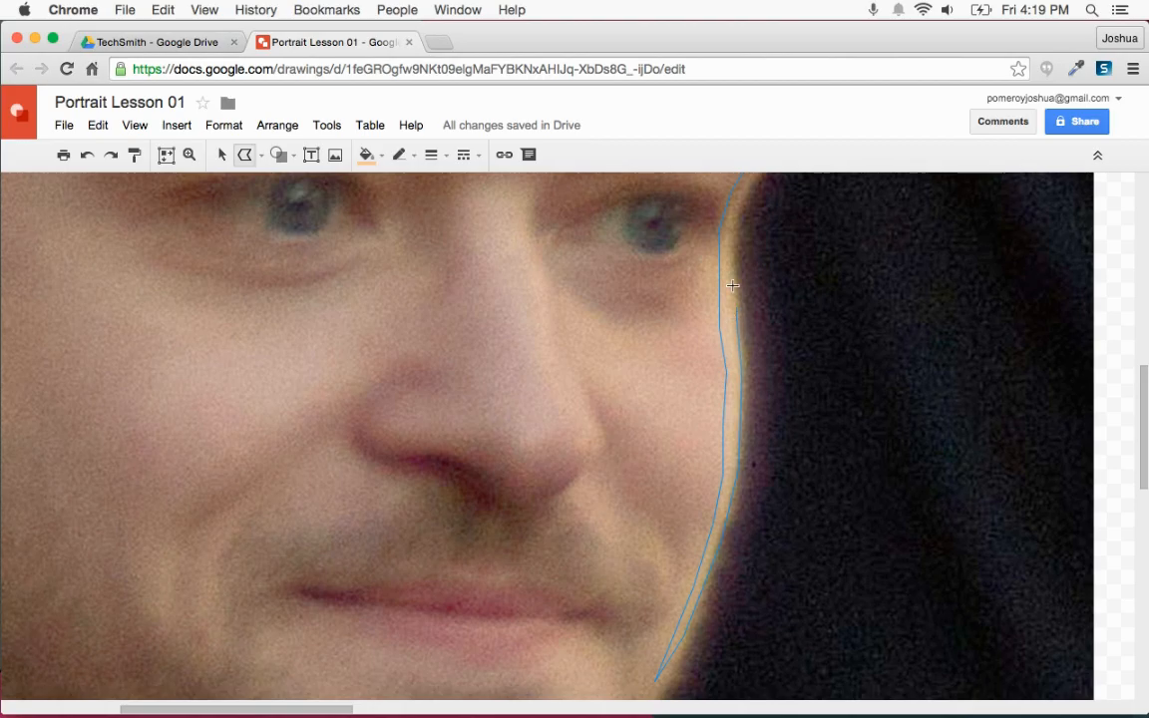
pyautogui.scroll(2, 735, 261)
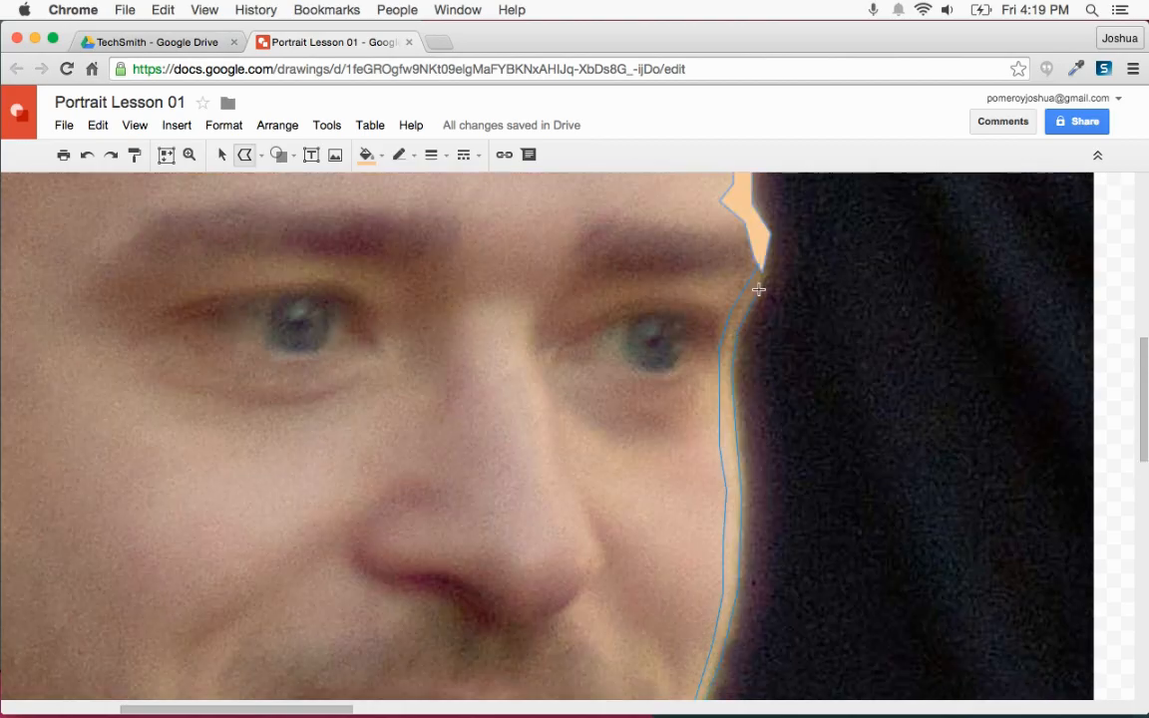
pyautogui.click(762, 260)
pyautogui.scroll(-3, 711, 410)
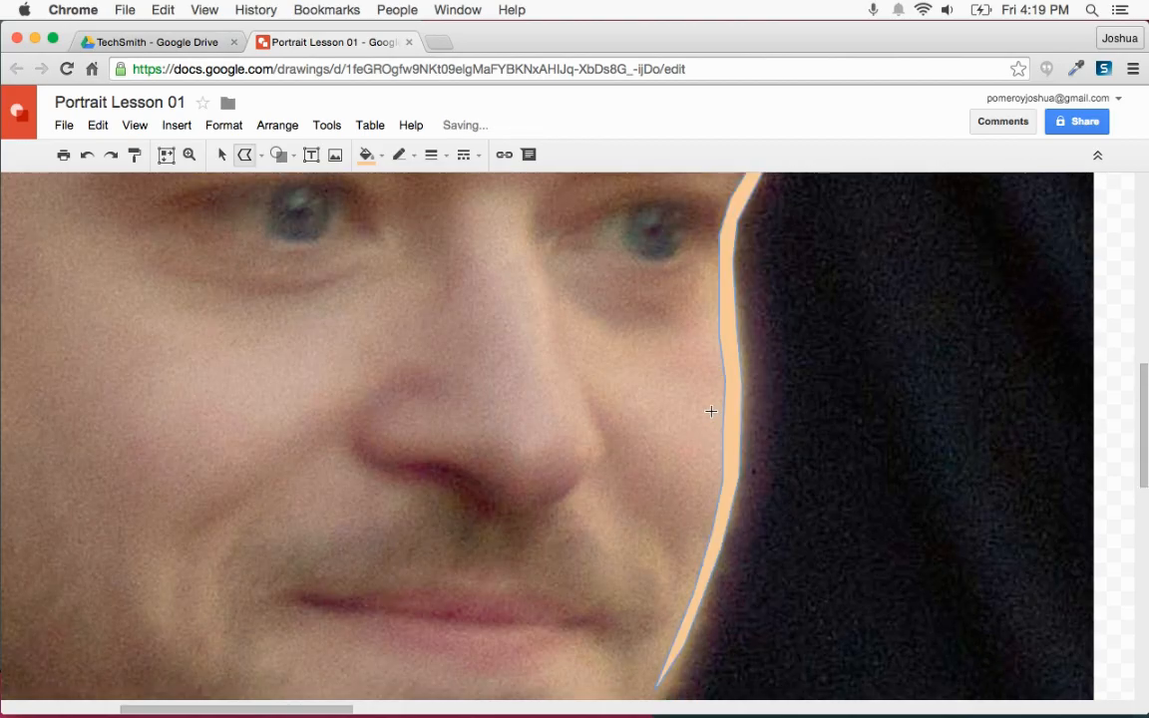
# Trace a narrow highlight down the lit side of the nose bridge and a small one on the nose tip
pyautogui.click(532, 271)
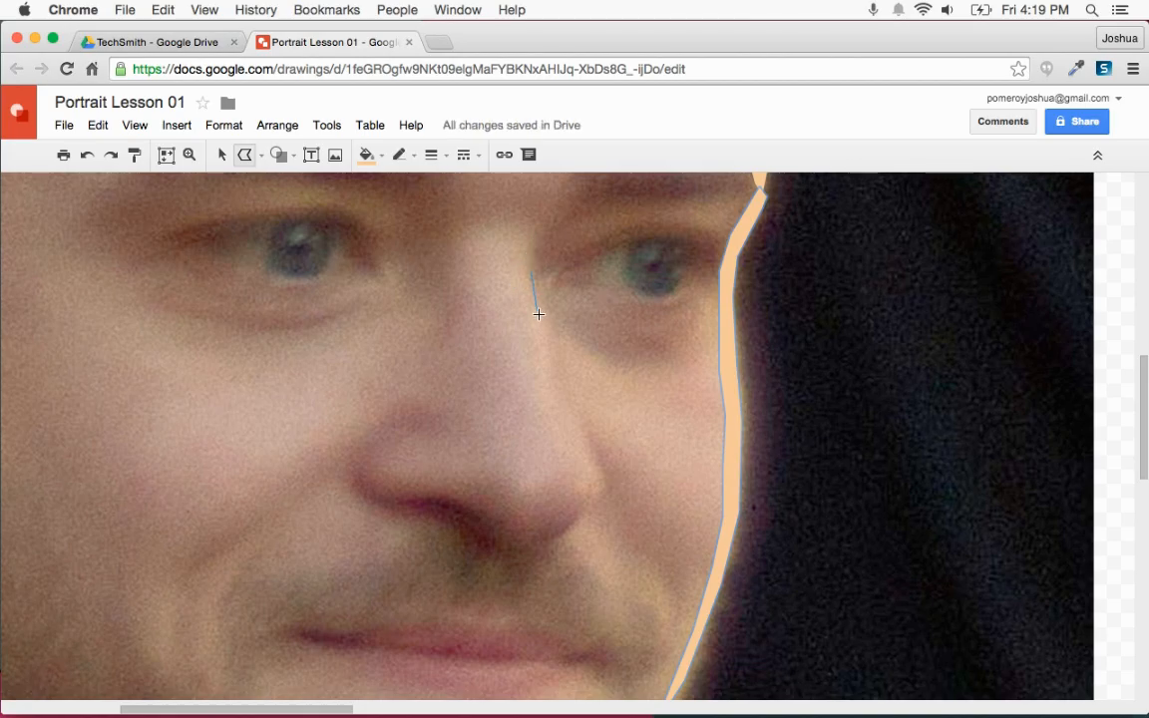
pyautogui.click(560, 407)
pyautogui.click(593, 465)
pyautogui.click(582, 466)
pyautogui.click(542, 409)
pyautogui.click(541, 357)
pyautogui.click(519, 284)
pyautogui.doubleClick(529, 270)
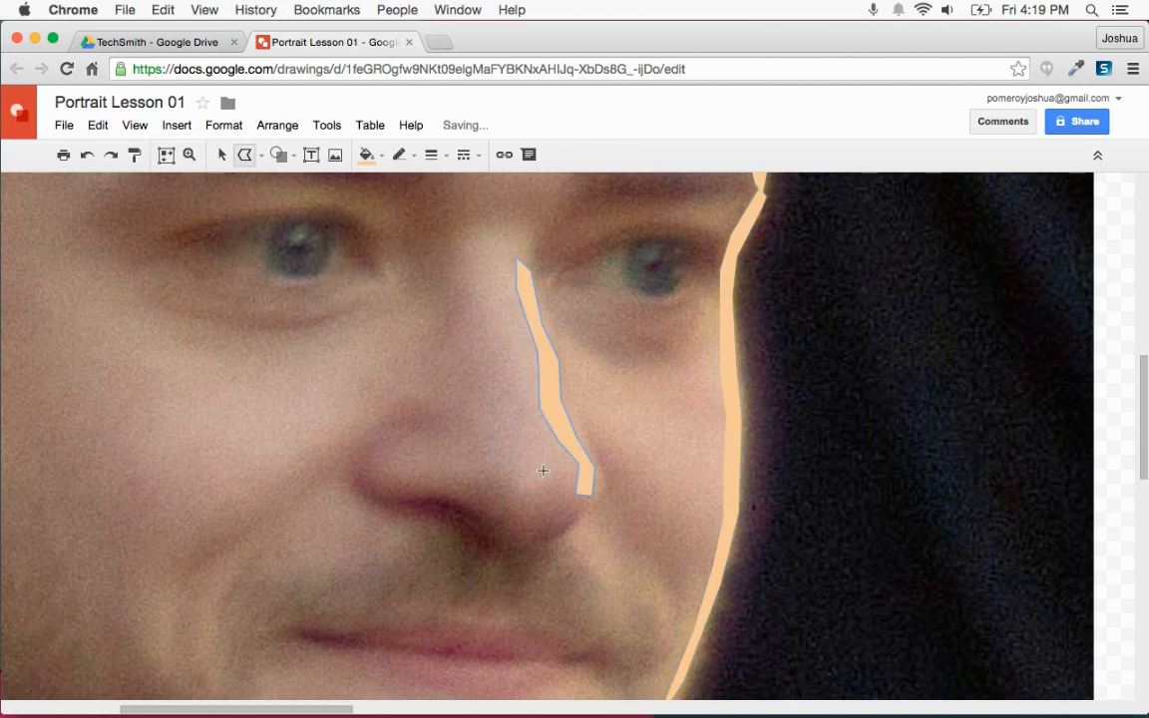
pyautogui.doubleClick(545, 469)
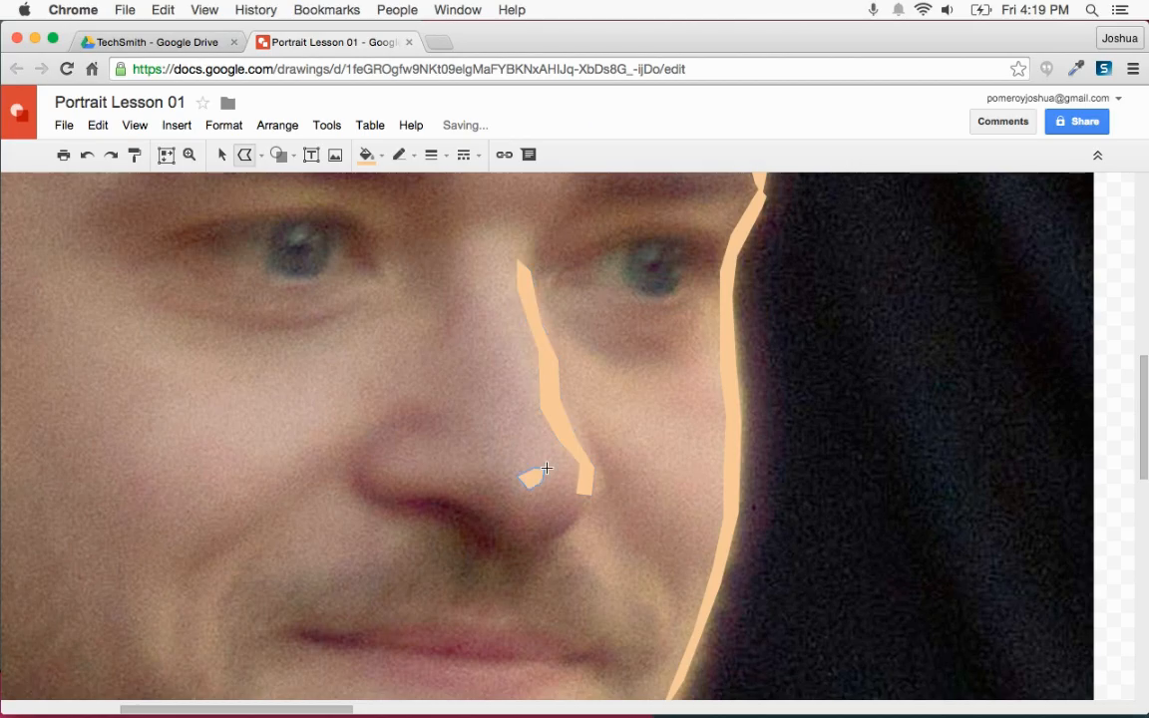
# Trace a large closed highlight over the near cheek, from below the eye down toward the smile line
pyautogui.hscroll(-3, 426, 475)
pyautogui.scroll(2, 426, 474)
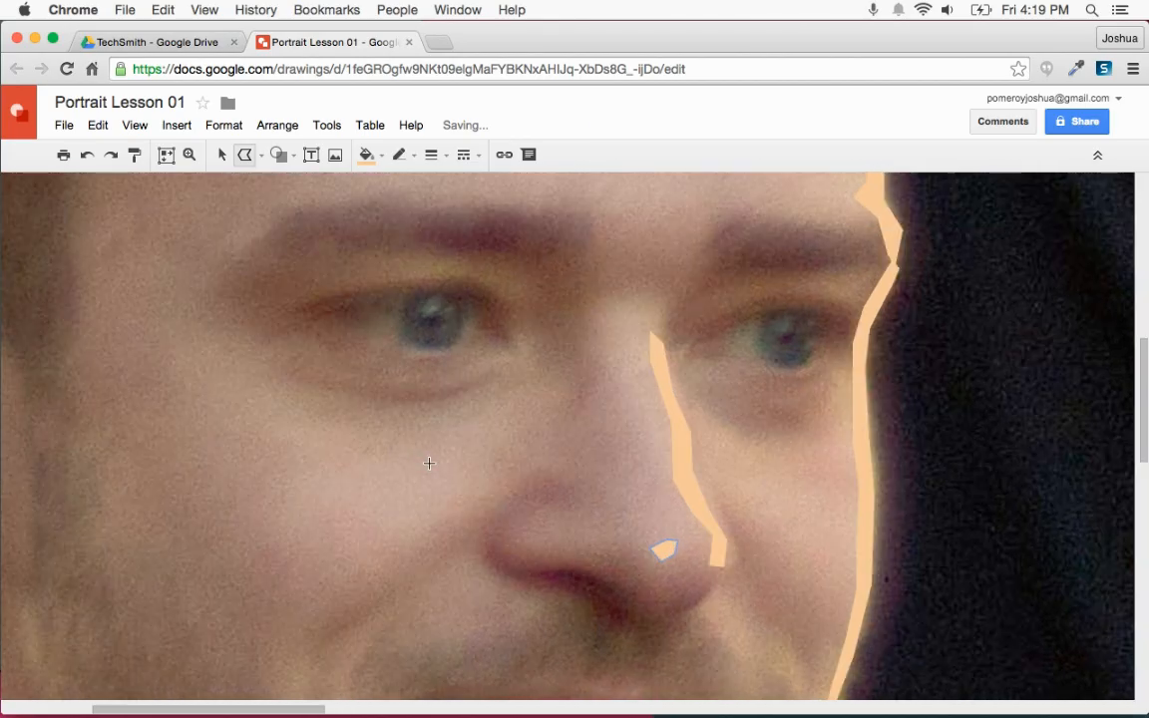
pyautogui.click(293, 408)
pyautogui.click(359, 427)
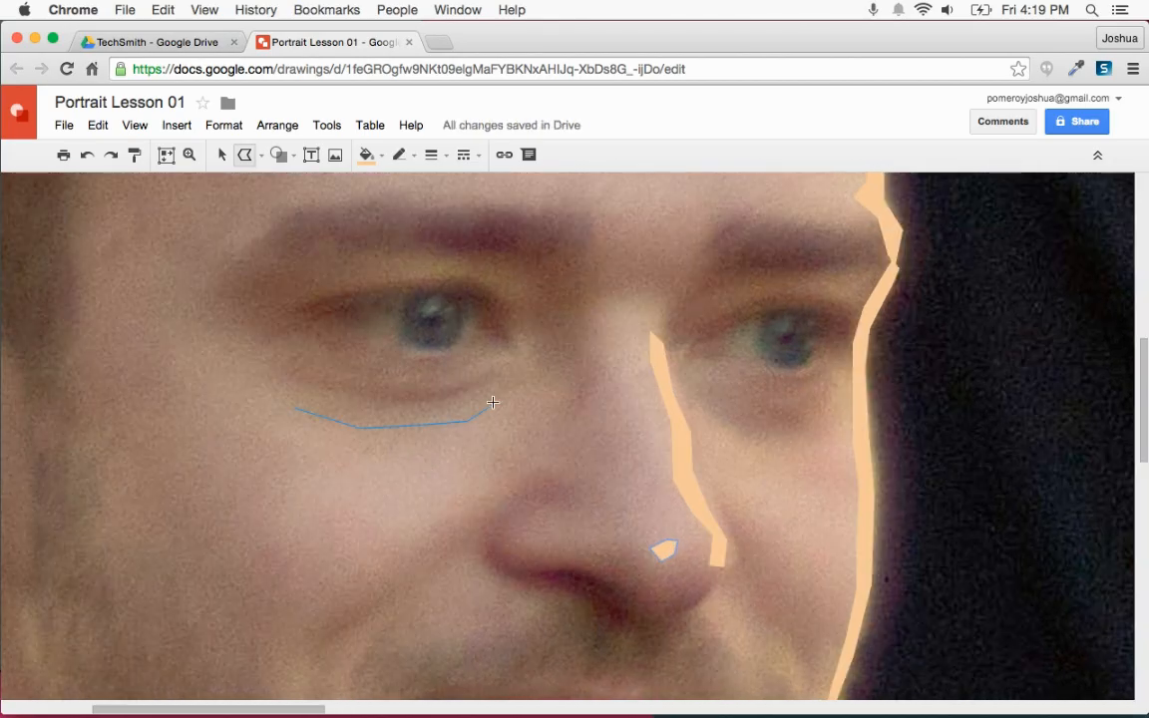
pyautogui.click(526, 386)
pyautogui.click(521, 409)
pyautogui.click(494, 436)
pyautogui.click(354, 569)
pyautogui.click(306, 554)
pyautogui.click(282, 517)
pyautogui.click(292, 480)
pyautogui.click(294, 409)
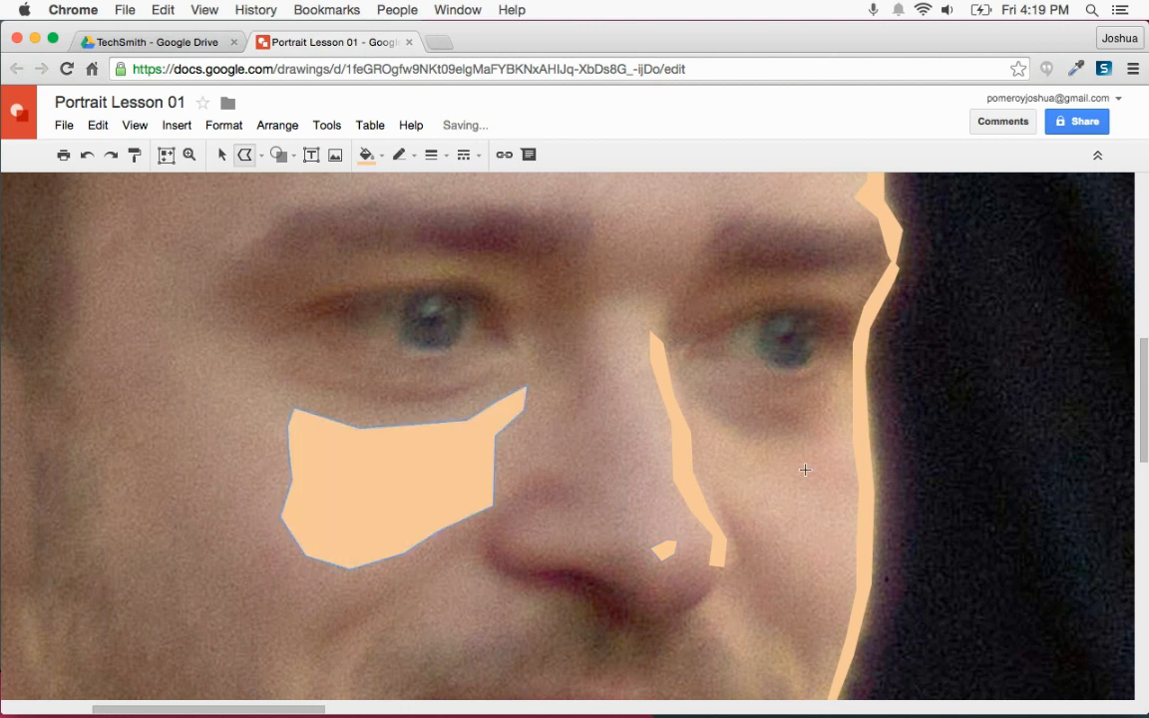
# Trace a closed highlight over the far cheek, between the side of the nose and the face edge
pyautogui.click(701, 399)
pyautogui.click(728, 434)
pyautogui.click(766, 444)
pyautogui.click(828, 437)
pyautogui.click(859, 461)
pyautogui.click(871, 502)
pyautogui.click(866, 546)
pyautogui.click(849, 574)
pyautogui.click(796, 557)
pyautogui.click(761, 497)
pyautogui.click(721, 467)
pyautogui.click(700, 399)
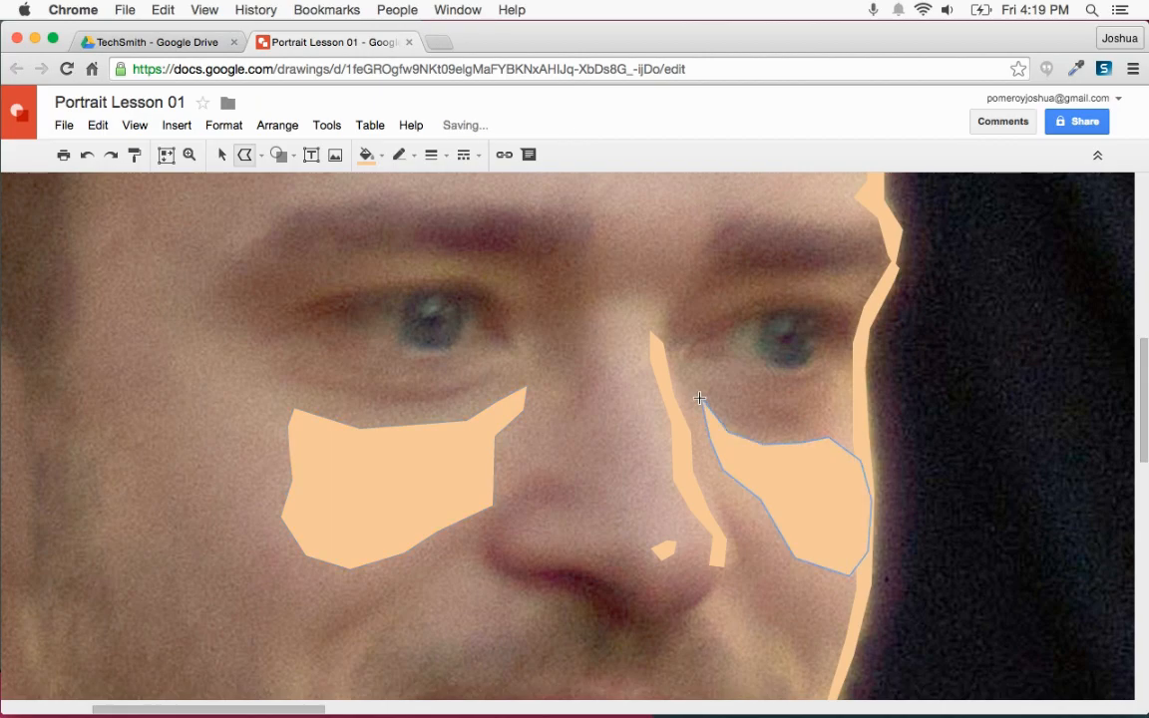
# Trace a rounded closed highlight over the bright patch in the upper middle of the forehead, just below the hairline
pyautogui.scroll(5, 419, 324)
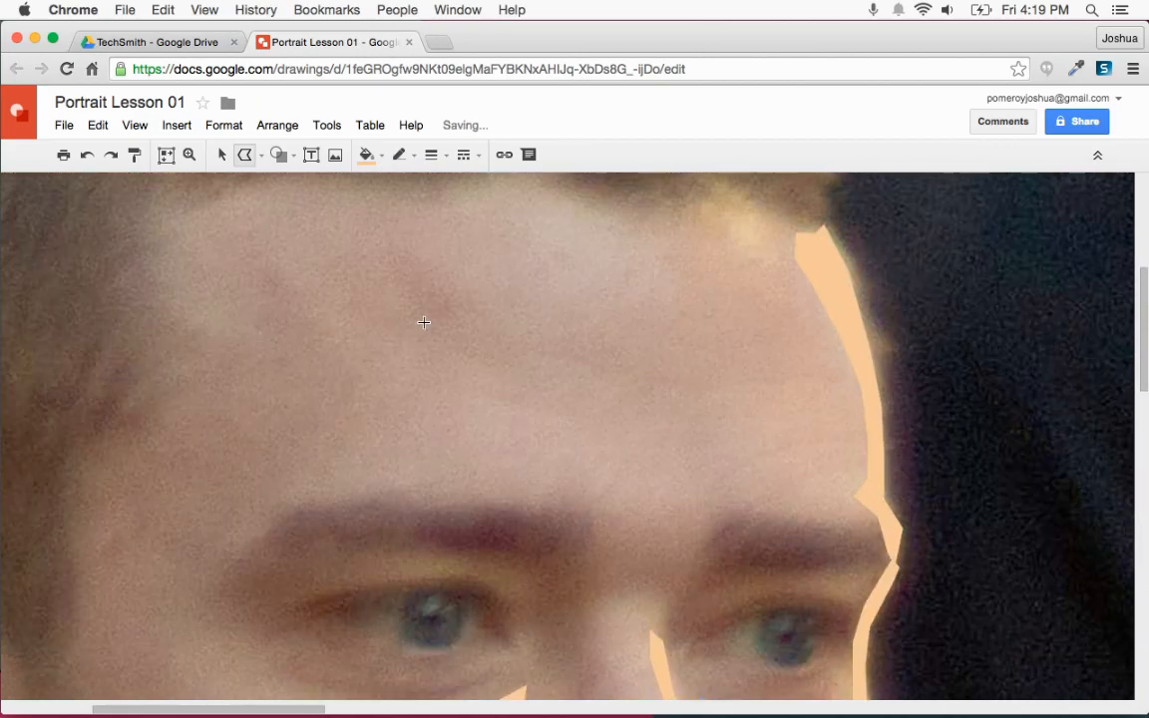
pyautogui.scroll(3, 424, 322)
pyautogui.scroll(-1, 567, 445)
pyautogui.click(529, 444)
pyautogui.click(600, 453)
pyautogui.click(656, 443)
pyautogui.click(677, 405)
pyautogui.click(674, 363)
pyautogui.click(648, 341)
pyautogui.click(606, 324)
pyautogui.click(528, 284)
pyautogui.click(489, 298)
pyautogui.click(465, 327)
pyautogui.click(473, 371)
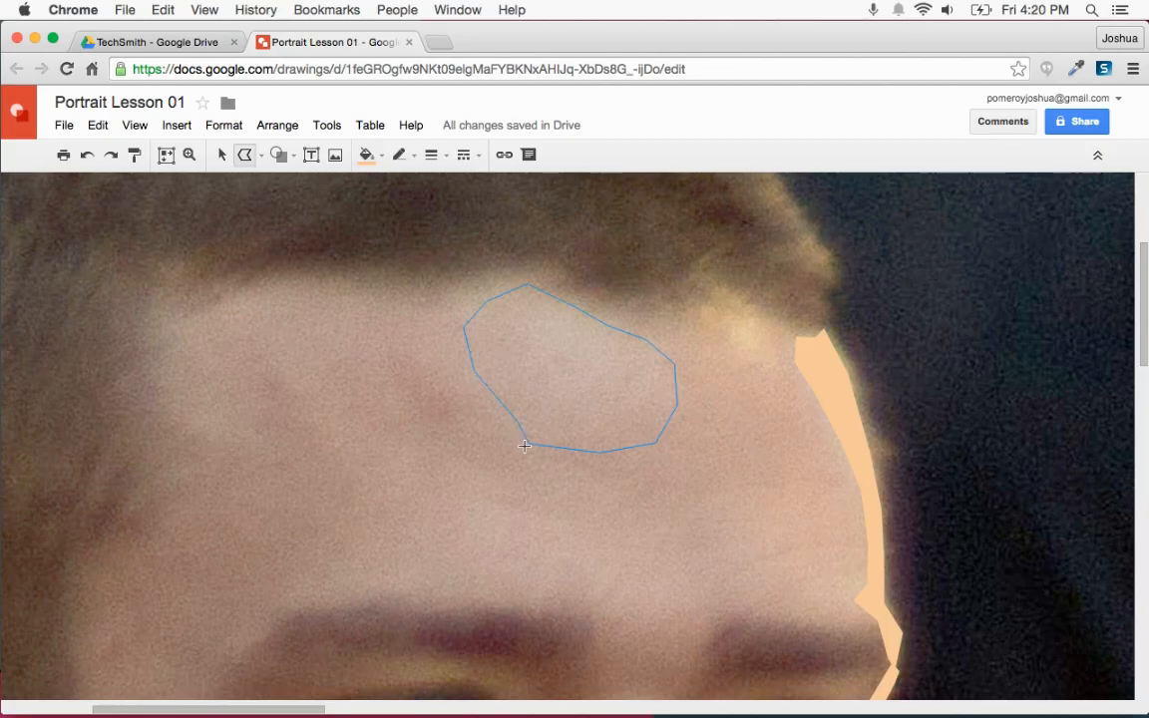
pyautogui.click(531, 444)
# Trace a small highlight over the bright spot at the hairline, between the forehead patch and the rim highlight
pyautogui.click(770, 347)
pyautogui.click(763, 321)
pyautogui.click(744, 314)
pyautogui.click(715, 339)
pyautogui.click(726, 361)
pyautogui.click(767, 375)
# Trace two small closed highlights at the inner corners of both eyes
pyautogui.scroll(-7, 684, 389)
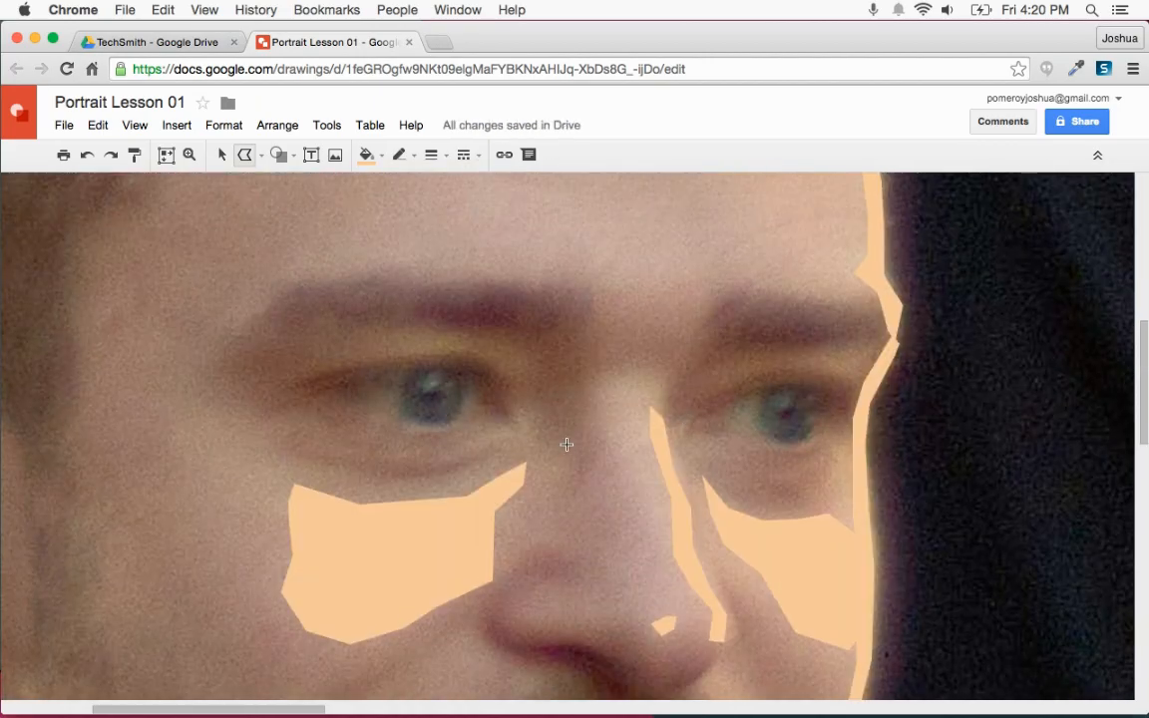
pyautogui.click(516, 436)
pyautogui.click(535, 417)
pyautogui.click(540, 439)
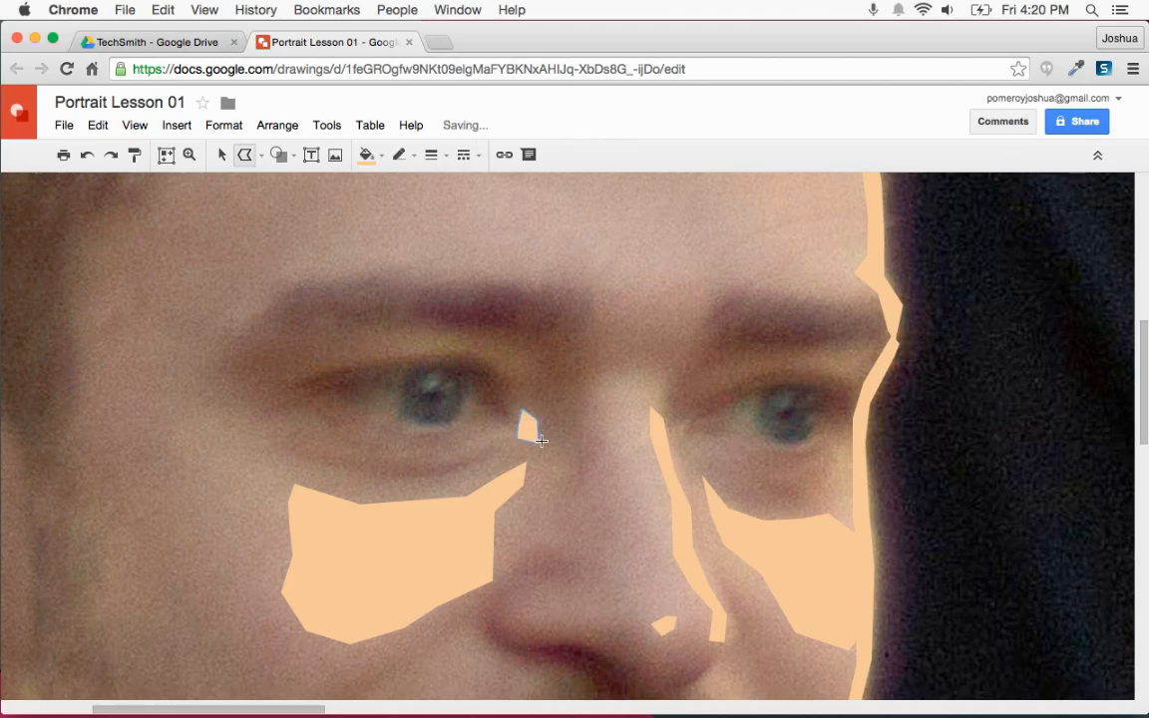
pyautogui.click(678, 418)
pyautogui.doubleClick(681, 436)
pyautogui.scroll(-10, 436, 488)
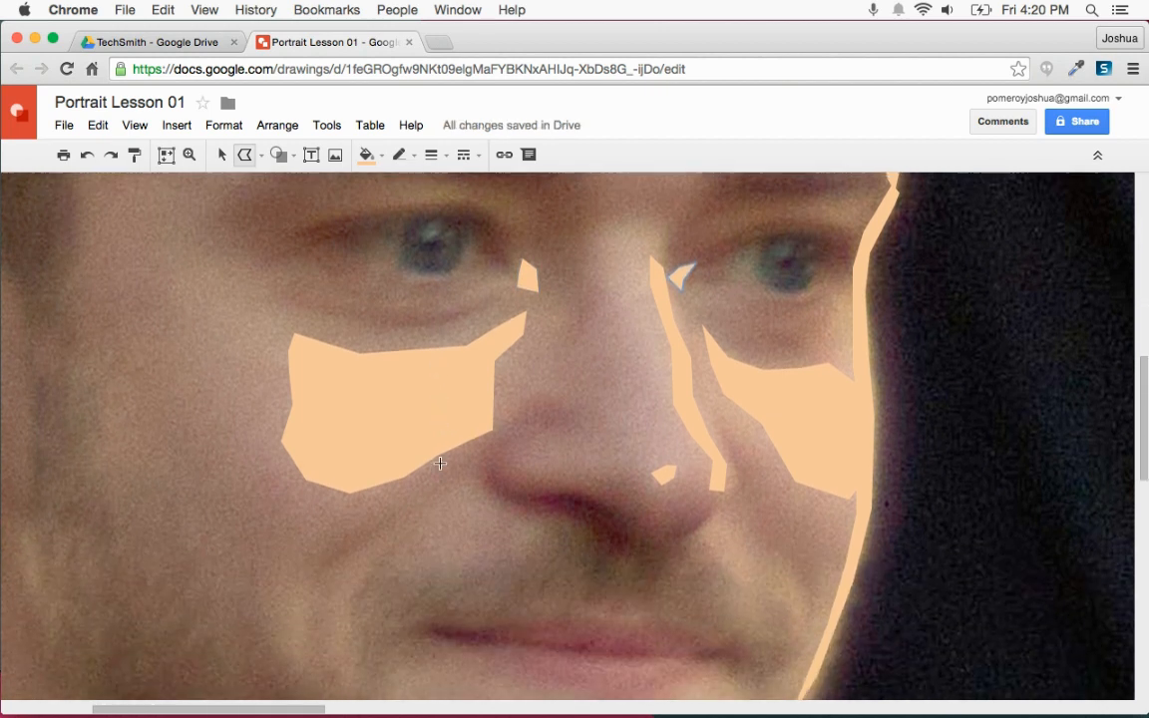
# Trace a small closed highlight below the near side of the lower lip
pyautogui.scroll(3, 439, 463)
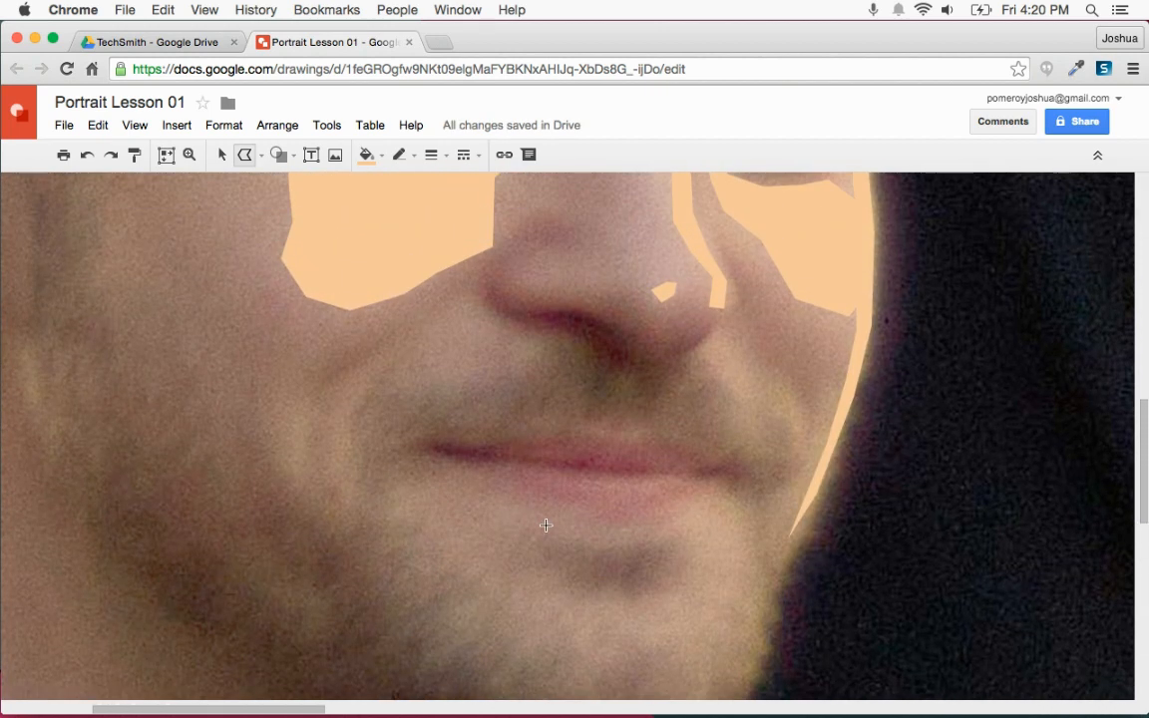
pyautogui.click(497, 491)
pyautogui.click(497, 491)
# Trace a closed highlight below the far corner of the mouth, extending down toward the chin
pyautogui.click(655, 527)
pyautogui.click(733, 506)
pyautogui.click(750, 511)
pyautogui.click(756, 554)
pyautogui.click(738, 579)
pyautogui.click(725, 551)
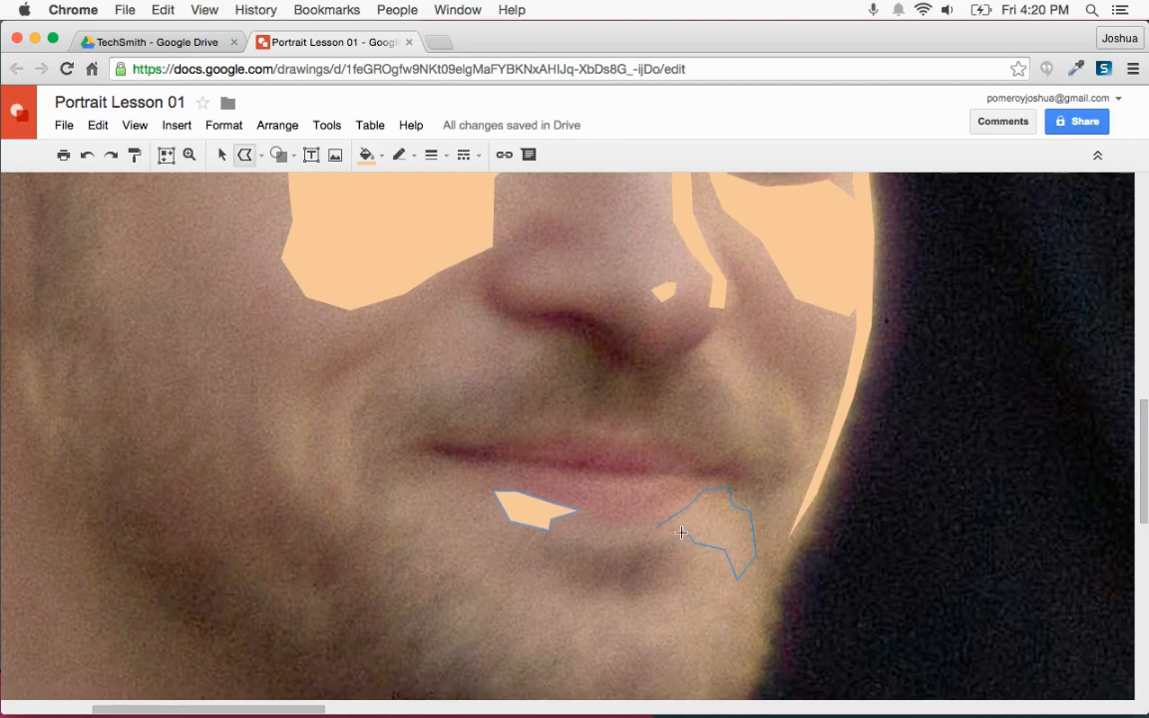
pyautogui.click(655, 530)
# Delete the small highlight below the near side of the lower lip
pyautogui.click(221, 154)
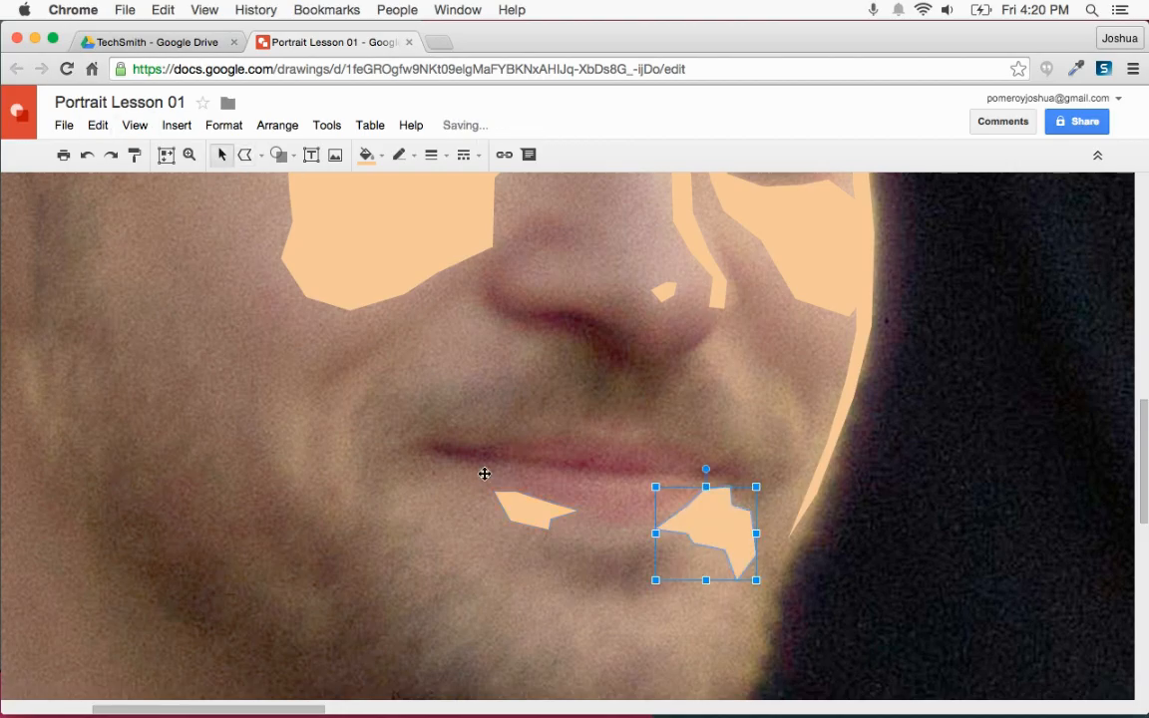
pyautogui.click(529, 509)
pyautogui.press('Delete')
# Trace a closed highlight beside and under the near nostril, along the upper edge of the moustache
pyautogui.scroll(4, 562, 494)
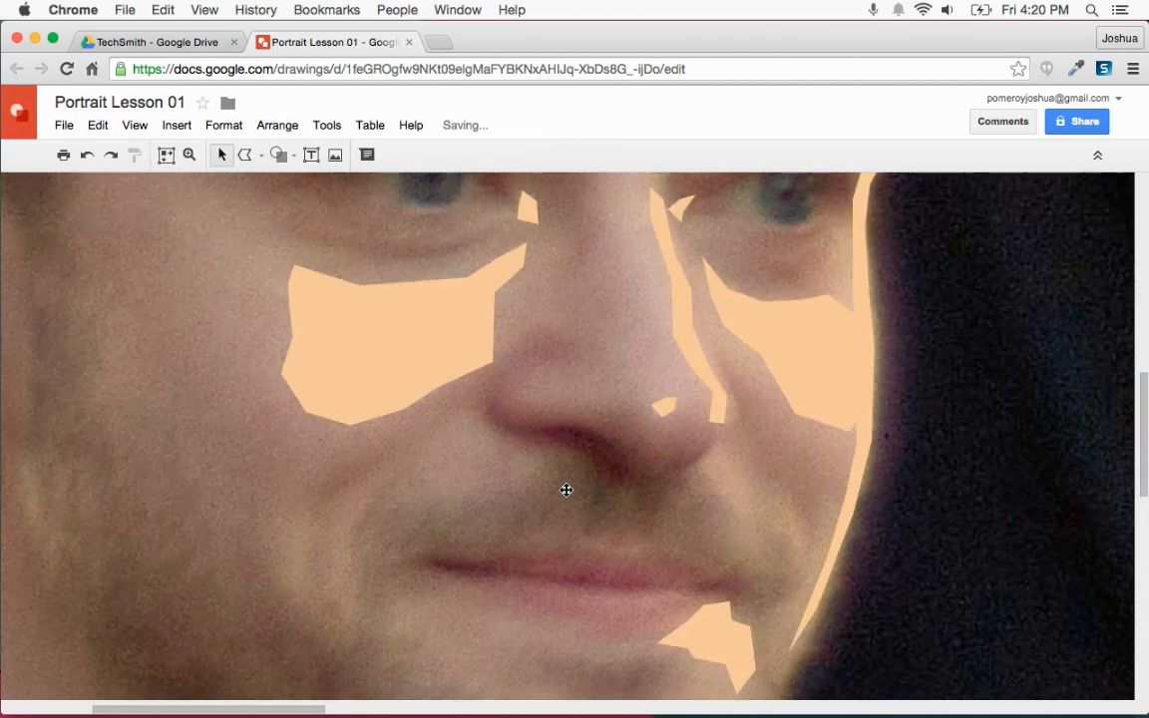
pyautogui.scroll(1, 566, 489)
pyautogui.scroll(1, 566, 490)
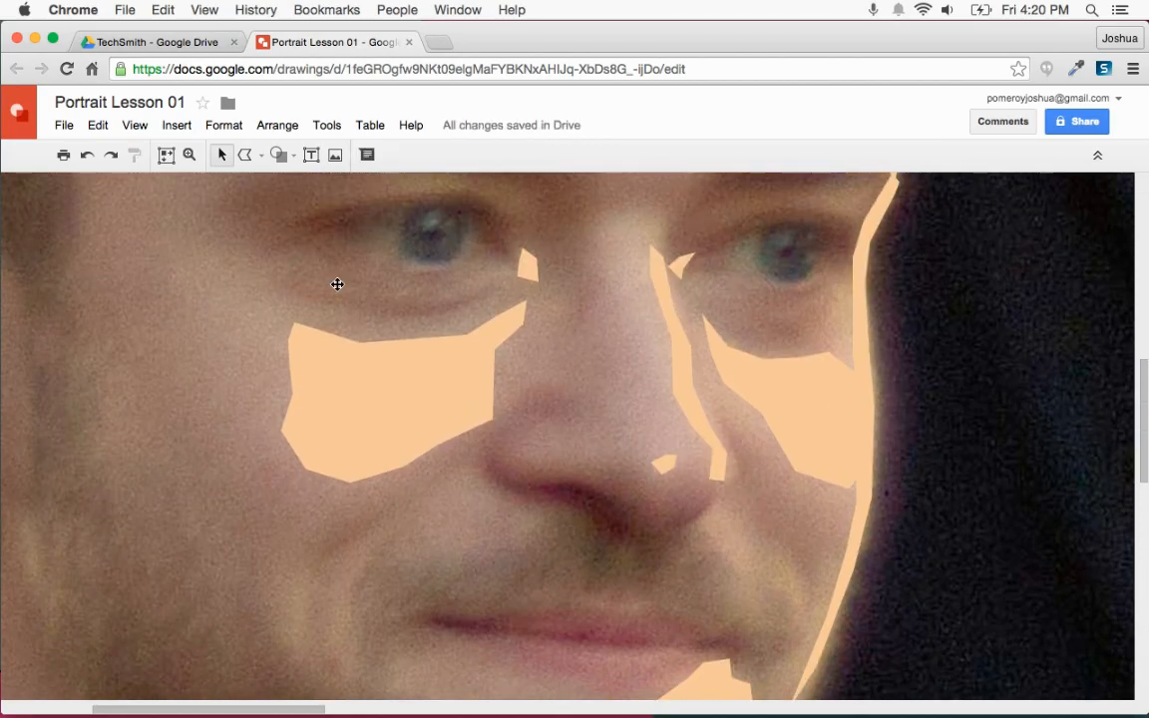
pyautogui.click(244, 155)
pyautogui.click(459, 469)
pyautogui.click(480, 465)
pyautogui.click(486, 492)
pyautogui.click(517, 505)
pyautogui.click(547, 509)
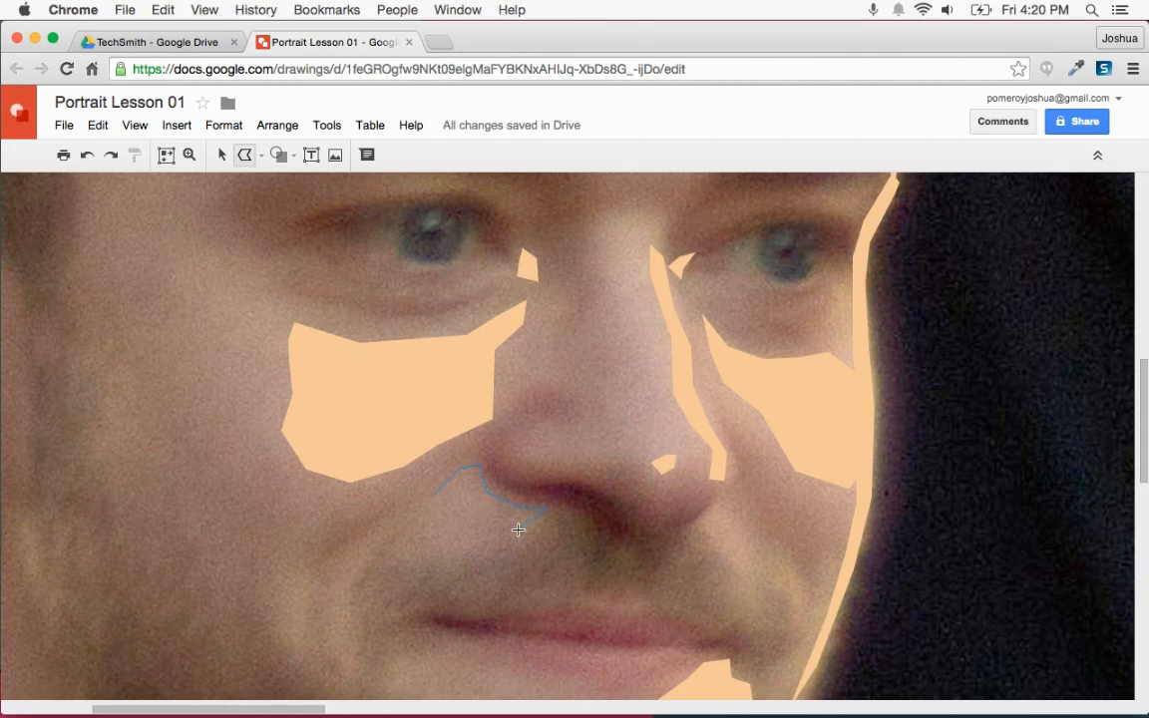
pyautogui.click(412, 508)
pyautogui.click(435, 494)
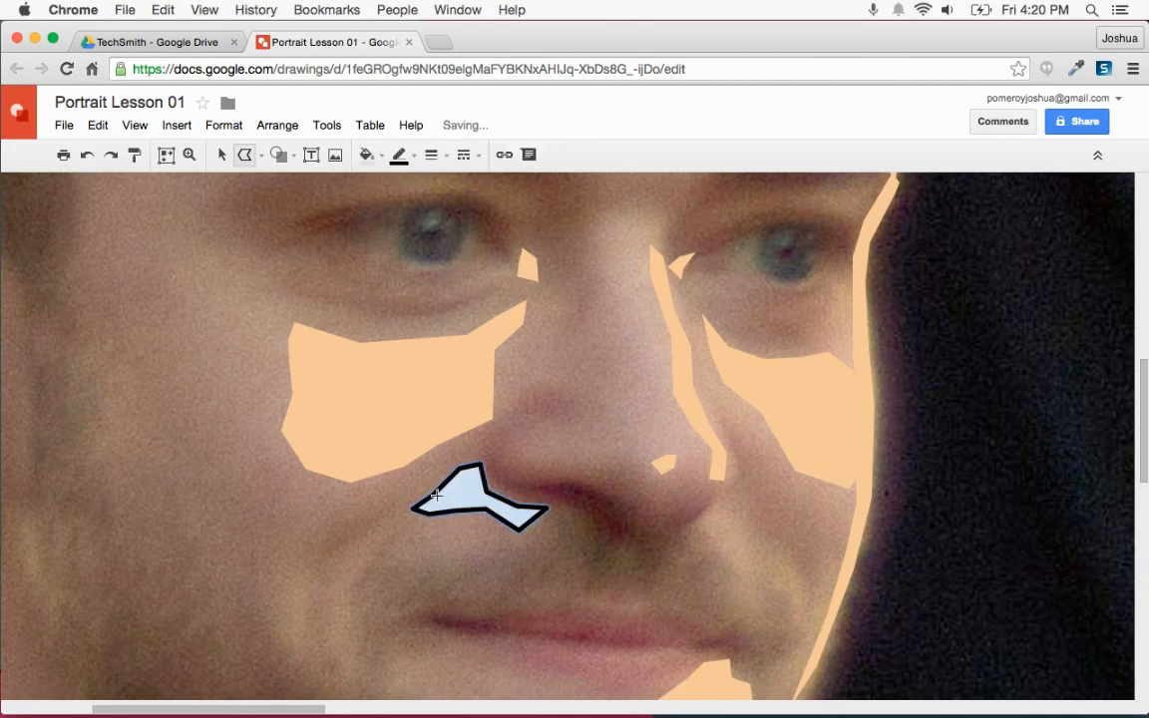
# Make the nostril highlight's outline transparent and fill it with the same light orange as the other highlights
pyautogui.click(400, 154)
pyautogui.click(439, 188)
pyautogui.click(368, 154)
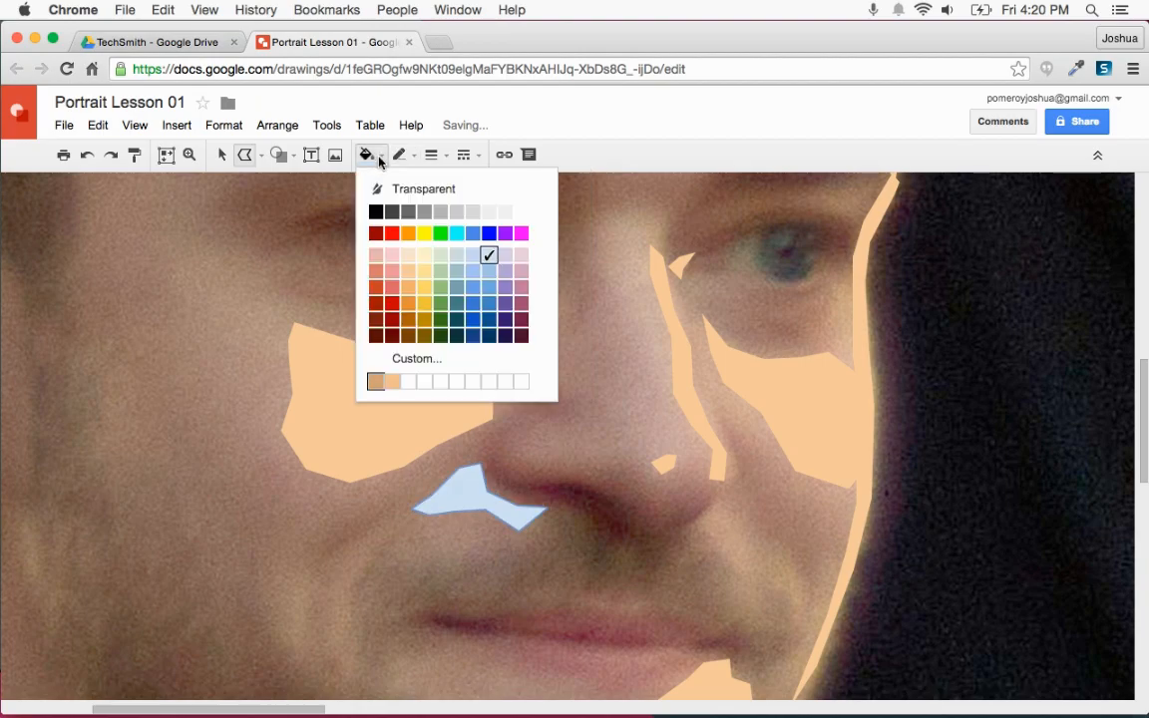
pyautogui.click(408, 279)
pyautogui.click(221, 154)
# Give the near-cheek and nostril highlights a custom, partly transparent light orange fill
pyautogui.press('super+alt+minus')
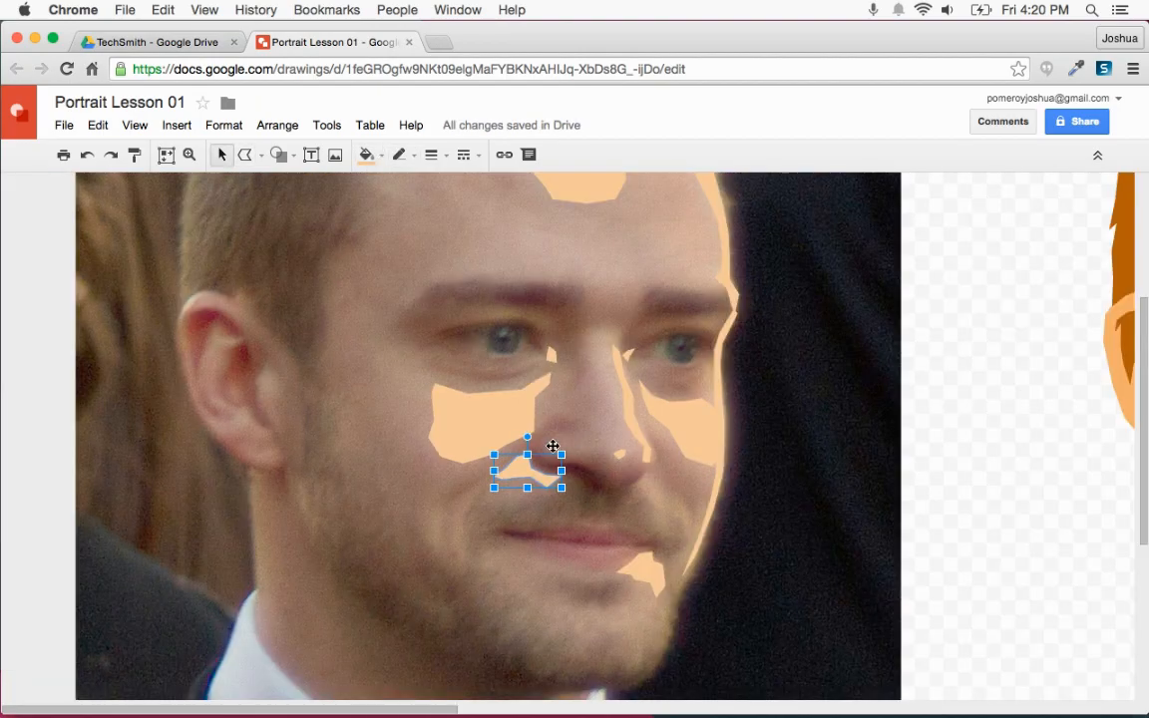
pyautogui.keyDown('shift'); pyautogui.click(515, 417); pyautogui.keyUp('shift')
pyautogui.click(366, 155)
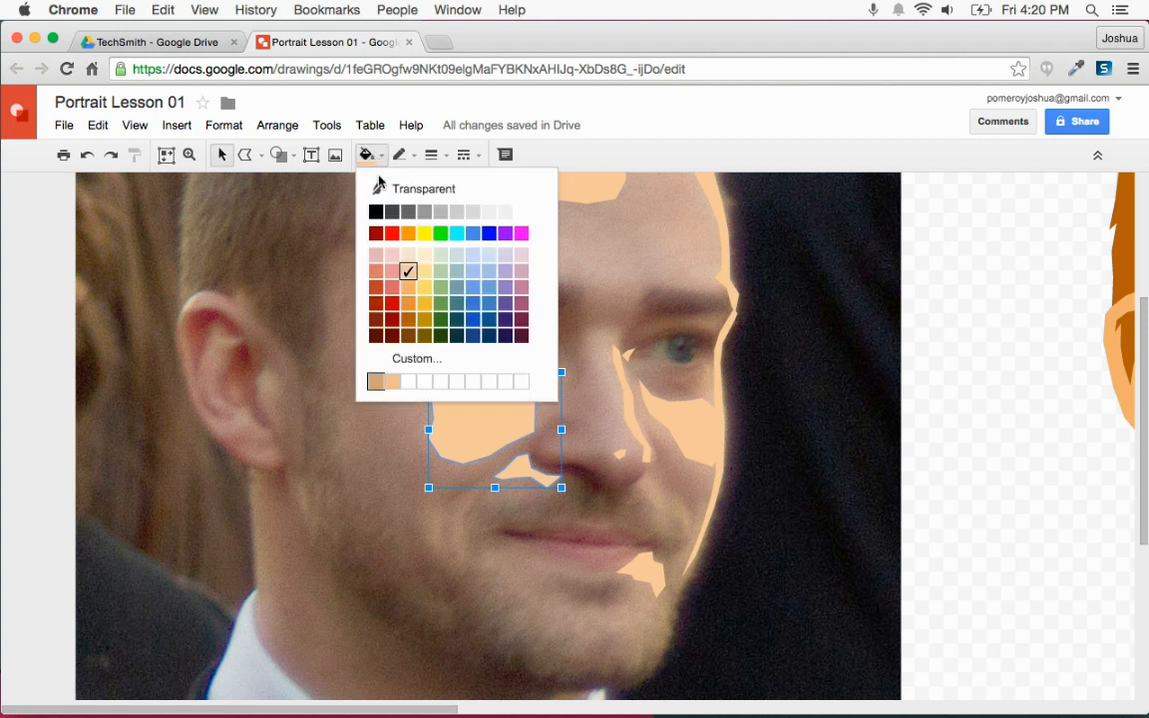
pyautogui.click(419, 361)
pyautogui.moveTo(650, 379); pyautogui.dragTo(653, 388)
pyautogui.click(531, 486)
# Copy the near-cheek highlight's formatting to the large forehead highlight
pyautogui.scroll(5, 606, 449)
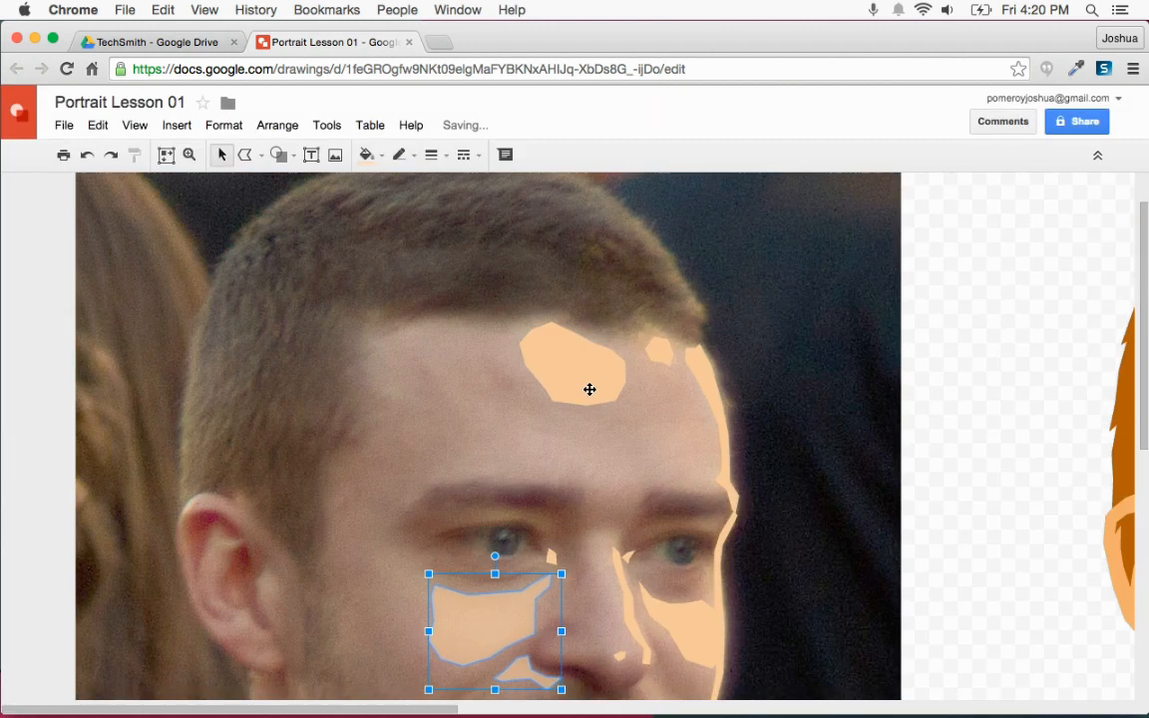
pyautogui.click(589, 344)
pyautogui.click(497, 601)
pyautogui.click(135, 155)
pyautogui.click(578, 377)
# Select all the highlights without the photo and move them onto the matching areas of the orange vector face
pyautogui.press('super+alt+minus')
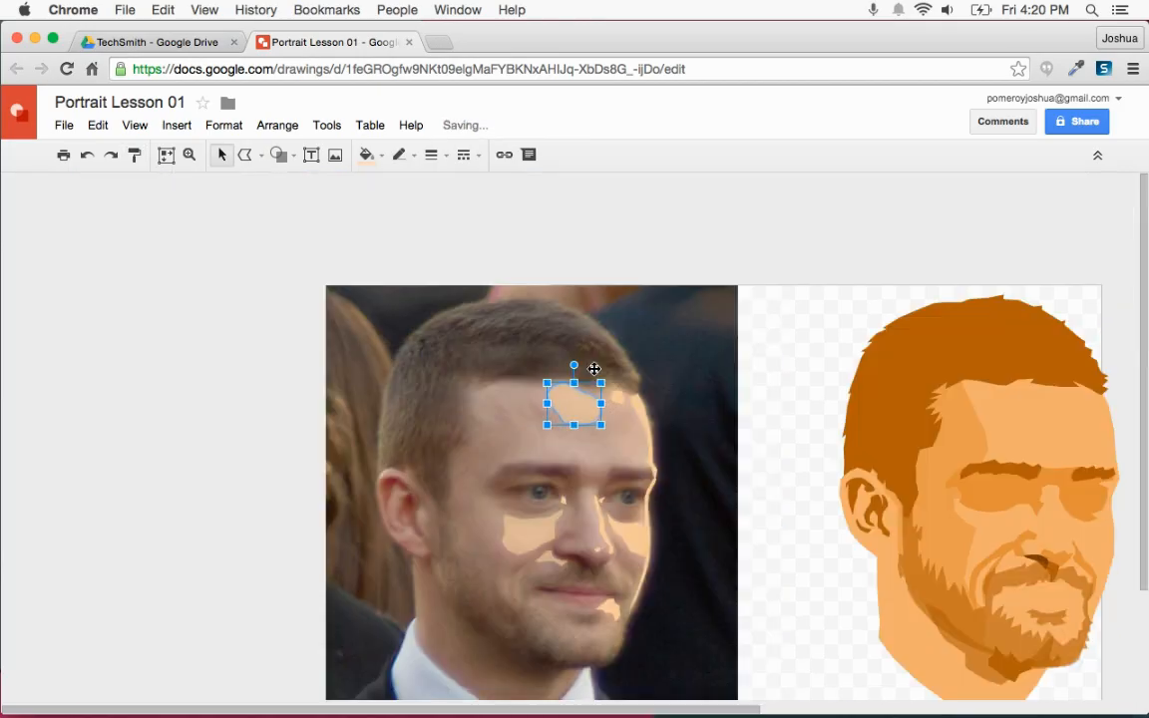
pyautogui.click(237, 281)
pyautogui.moveTo(272, 257); pyautogui.dragTo(674, 643)
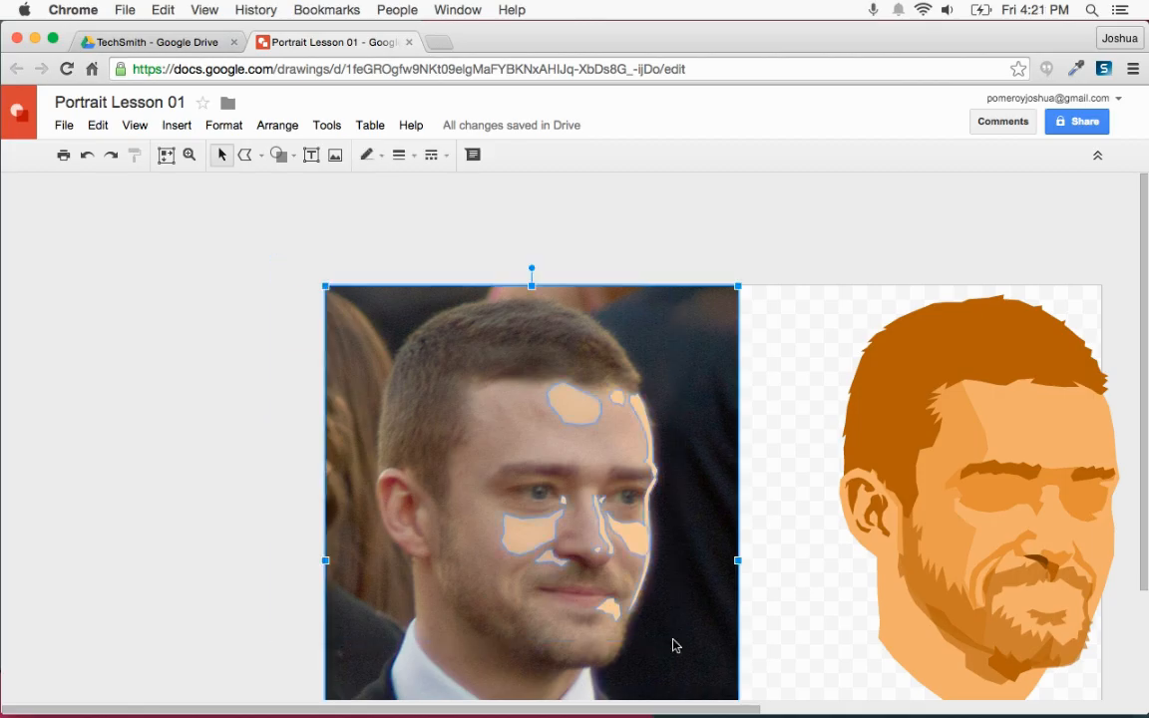
pyautogui.keyDown('shift'); pyautogui.click(439, 596); pyautogui.keyUp('shift')
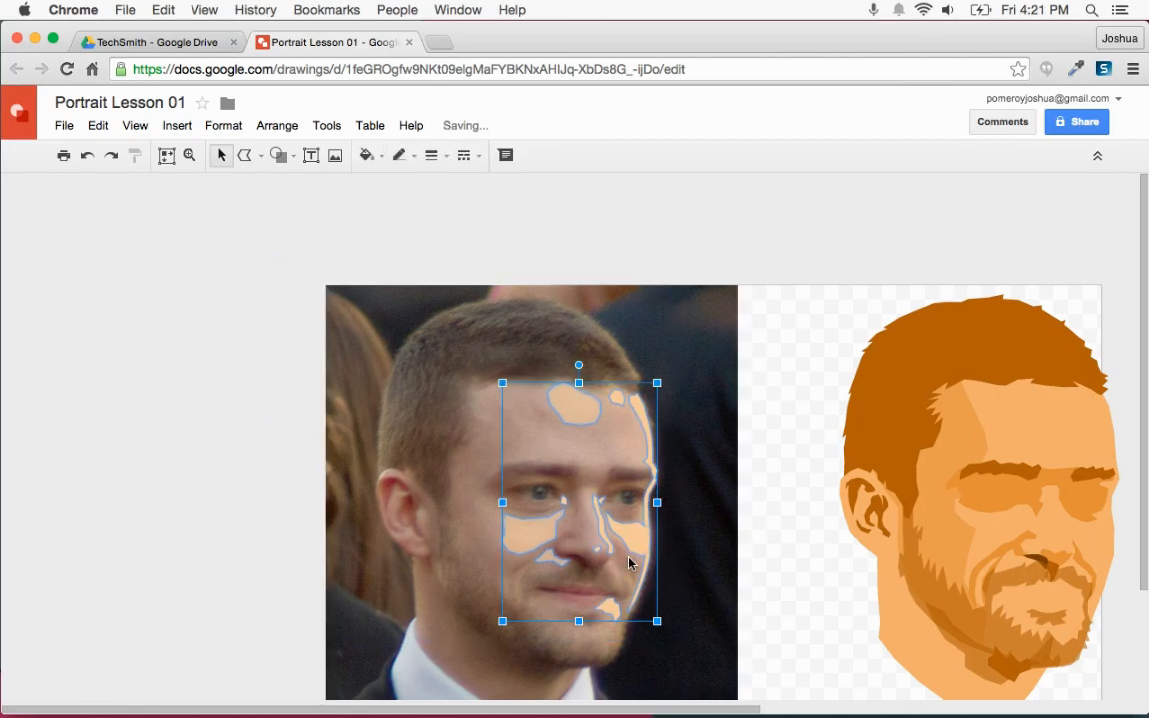
pyautogui.moveTo(634, 537); pyautogui.dragTo(1020, 556)
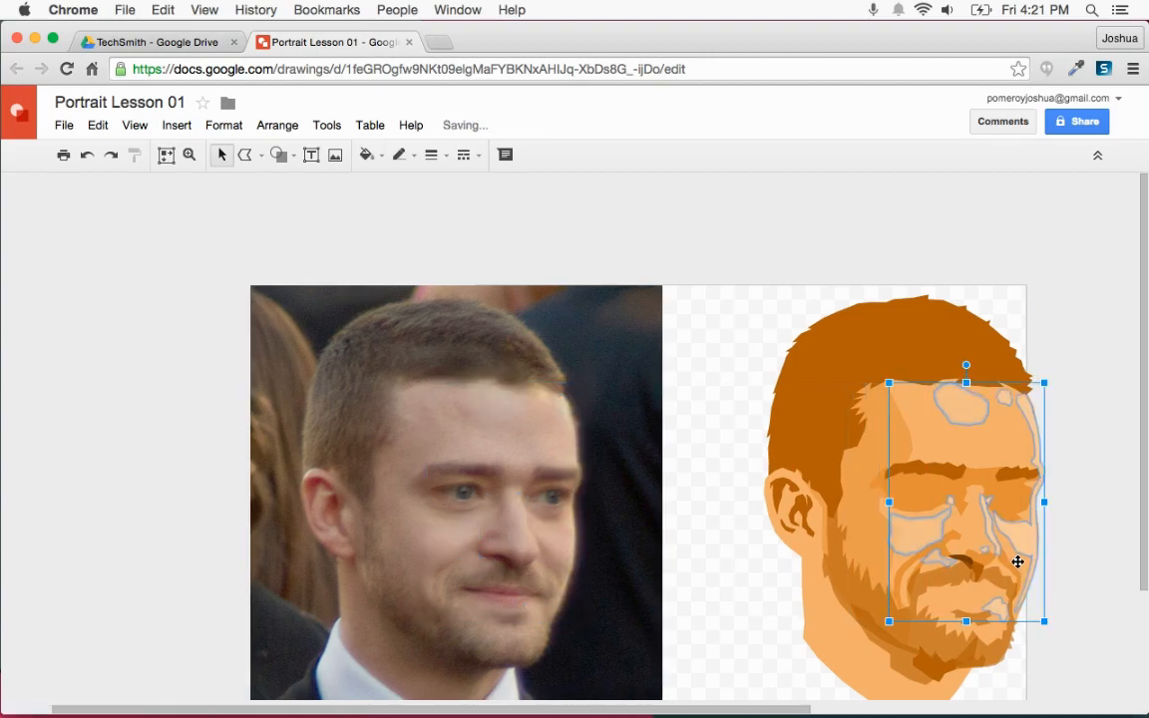
pyautogui.scroll(5, 1034, 552)
pyautogui.click(776, 490)
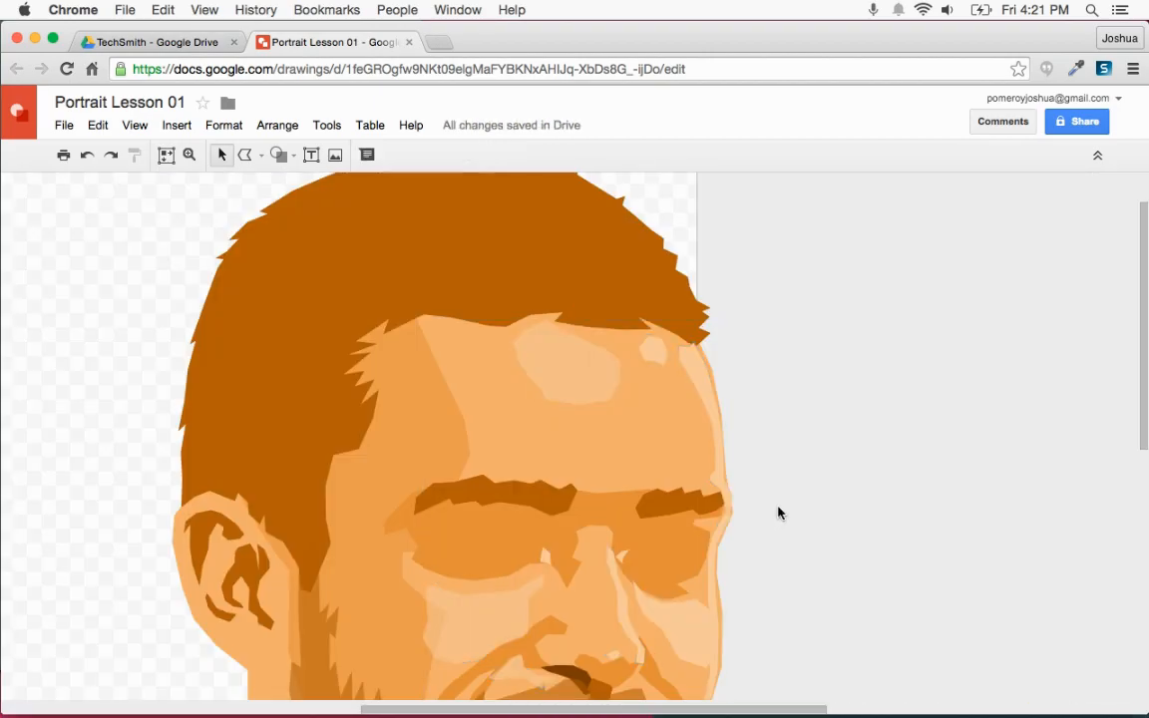
# Reselect the highlights on the vector face and send them backward in the stacking order behind the darker shapes
pyautogui.scroll(-4, 776, 491)
pyautogui.click(709, 454)
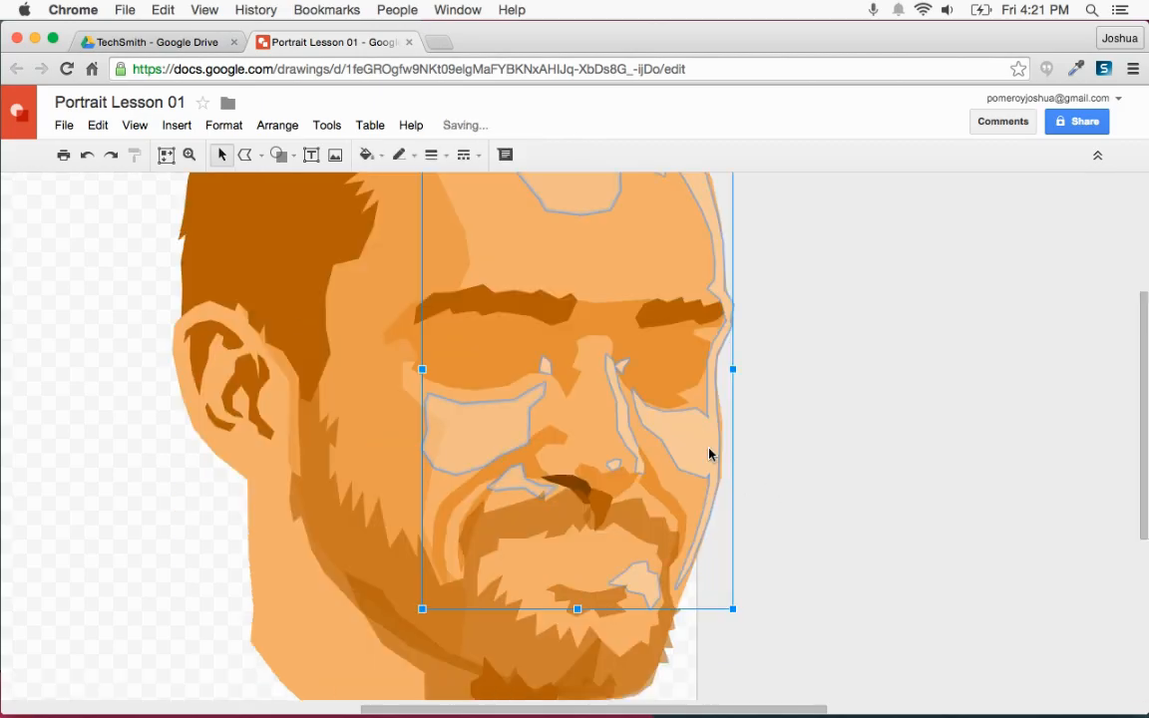
pyautogui.press('super+Down')
pyautogui.press('super+Down')
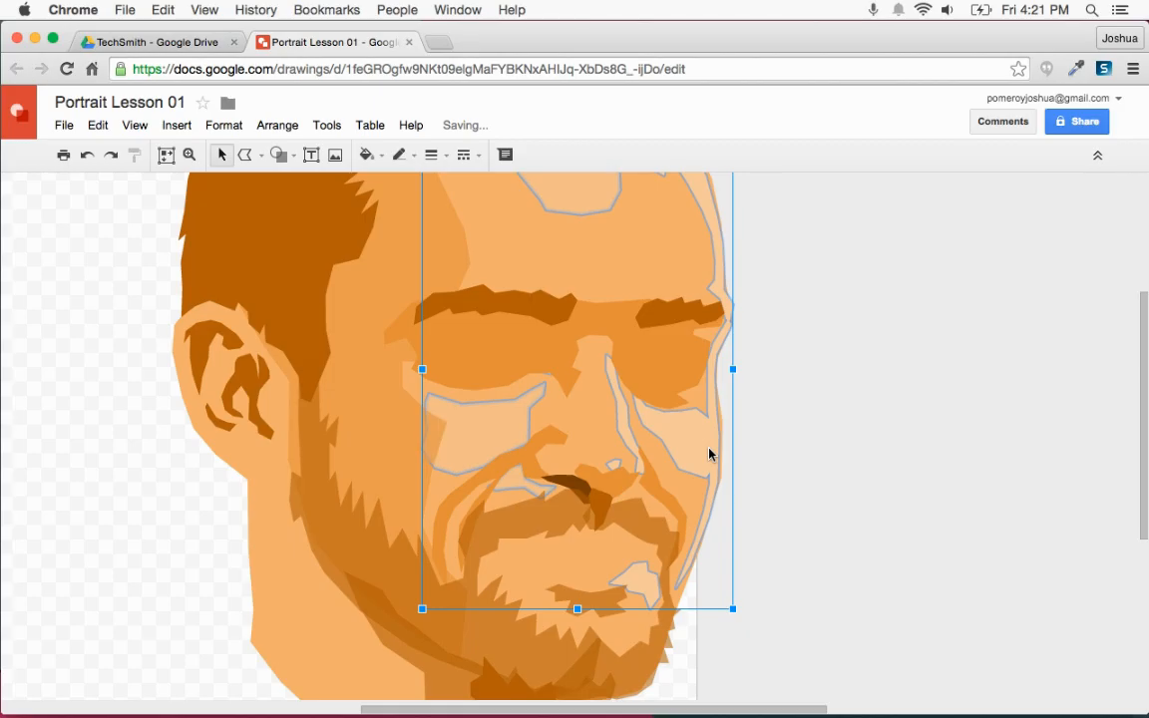
pyautogui.press('super+Up')
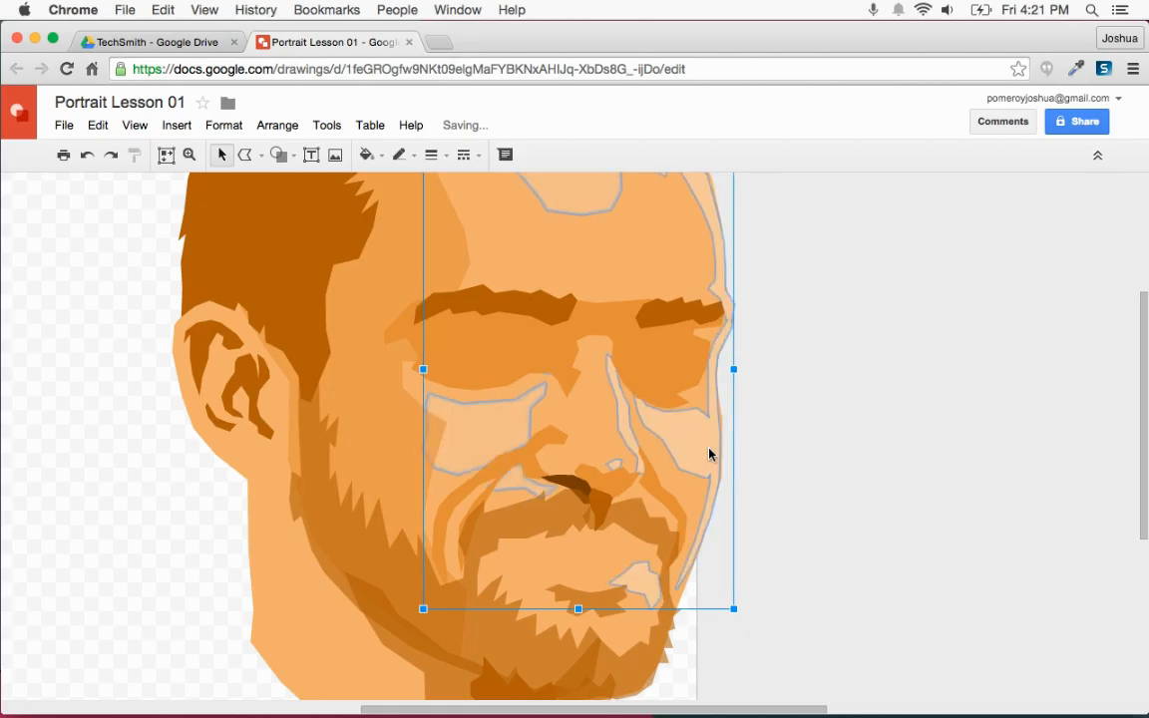
# Nudge the highlights slightly to the right to line them up with the vector face, and deselect them
pyautogui.press('Right')
pyautogui.press('Right')
pyautogui.press('Right')
pyautogui.press('Left')
pyautogui.press('Left')
pyautogui.press('Left')
pyautogui.press('Left')
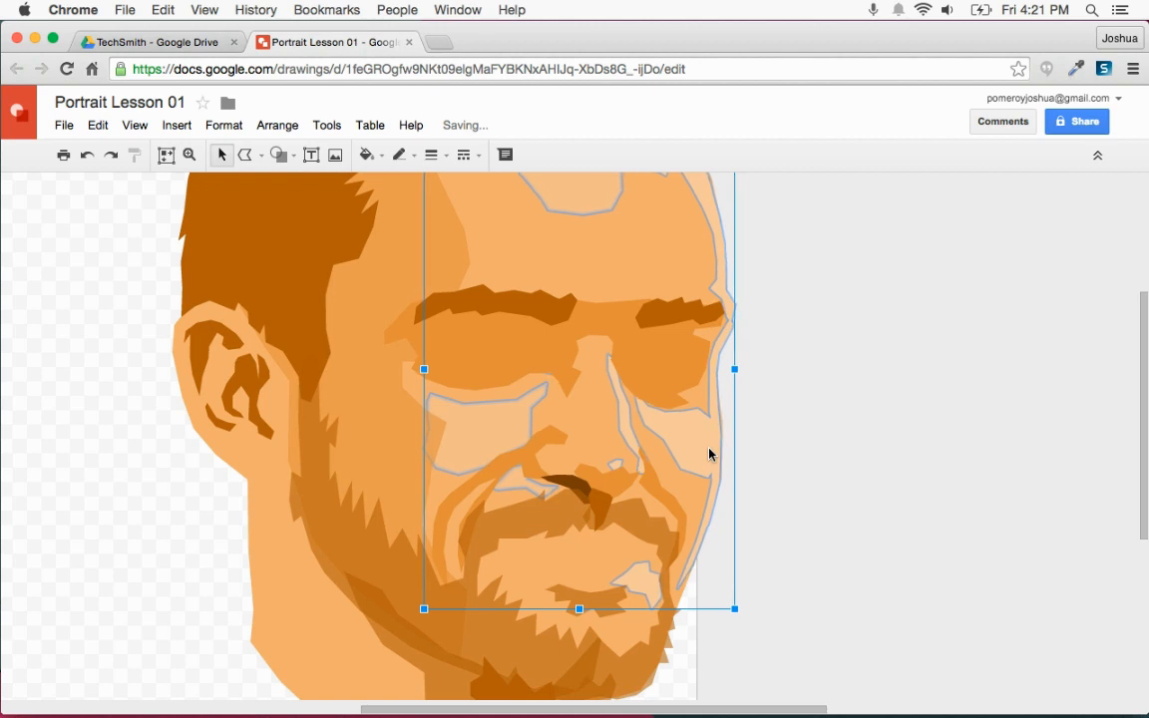
pyautogui.press('Right')
pyautogui.press('Right')
pyautogui.press('Right')
pyautogui.press('Right')
pyautogui.press('Right')
pyautogui.click(885, 528)
pyautogui.scroll(3, 884, 528)
pyautogui.scroll(-5, 883, 529)
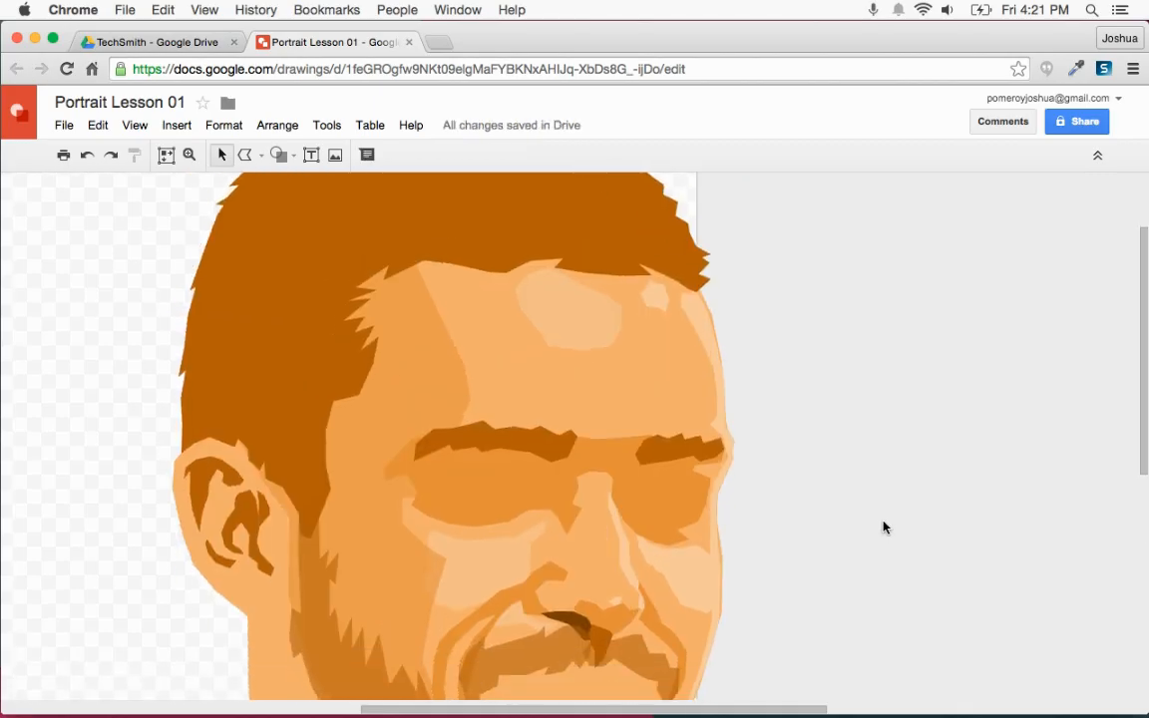
pyautogui.scroll(5, 768, 514)
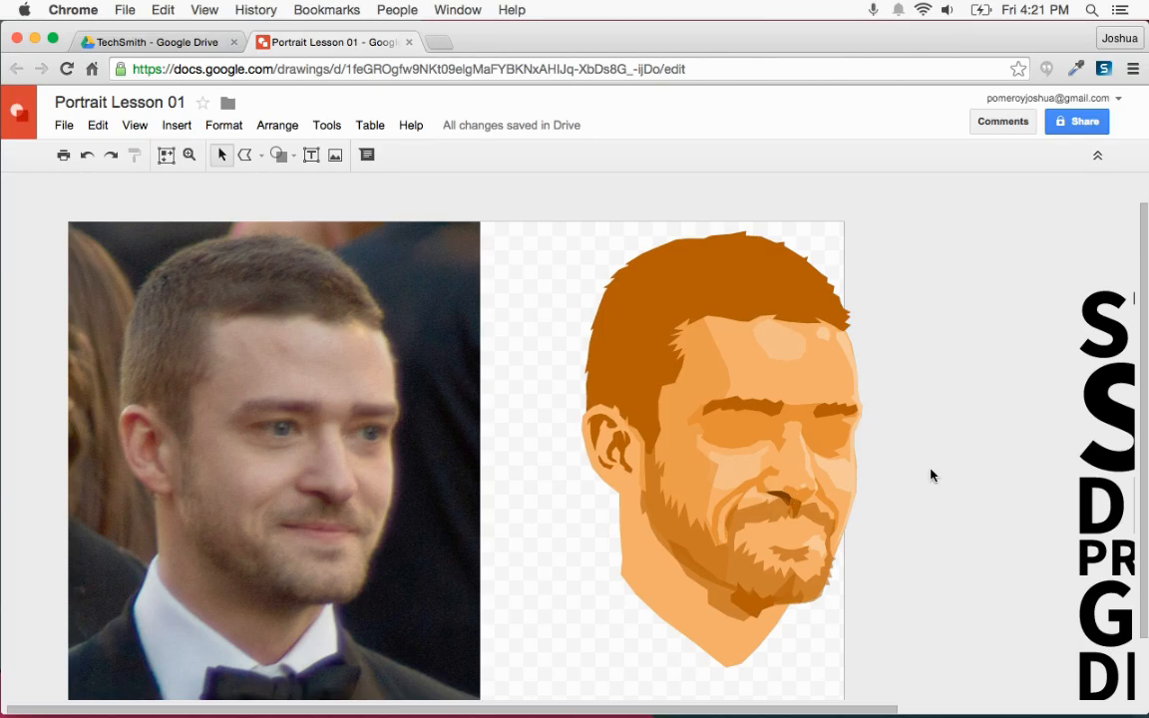
# Trace a closed shape around the near eye in the photo, following the upper lash line and lower lid
pyautogui.hscroll(-1, 928, 521)
pyautogui.click(190, 155)
pyautogui.moveTo(267, 405); pyautogui.dragTo(379, 421)
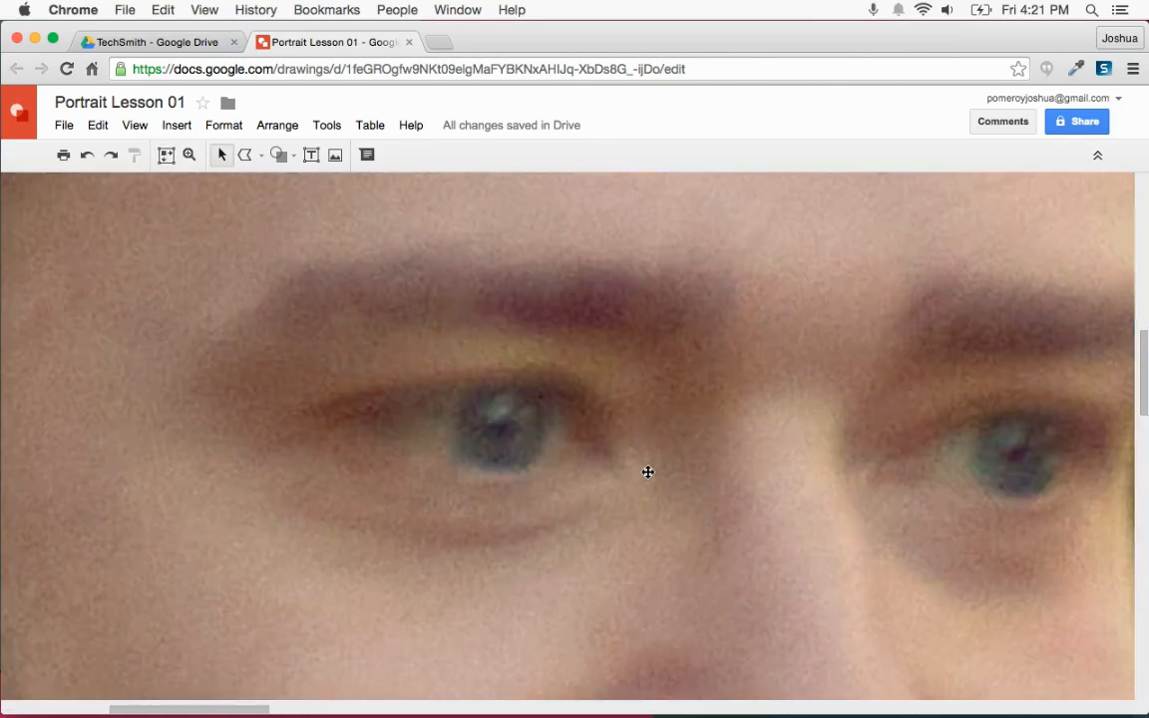
pyautogui.press('super+alt+minus')
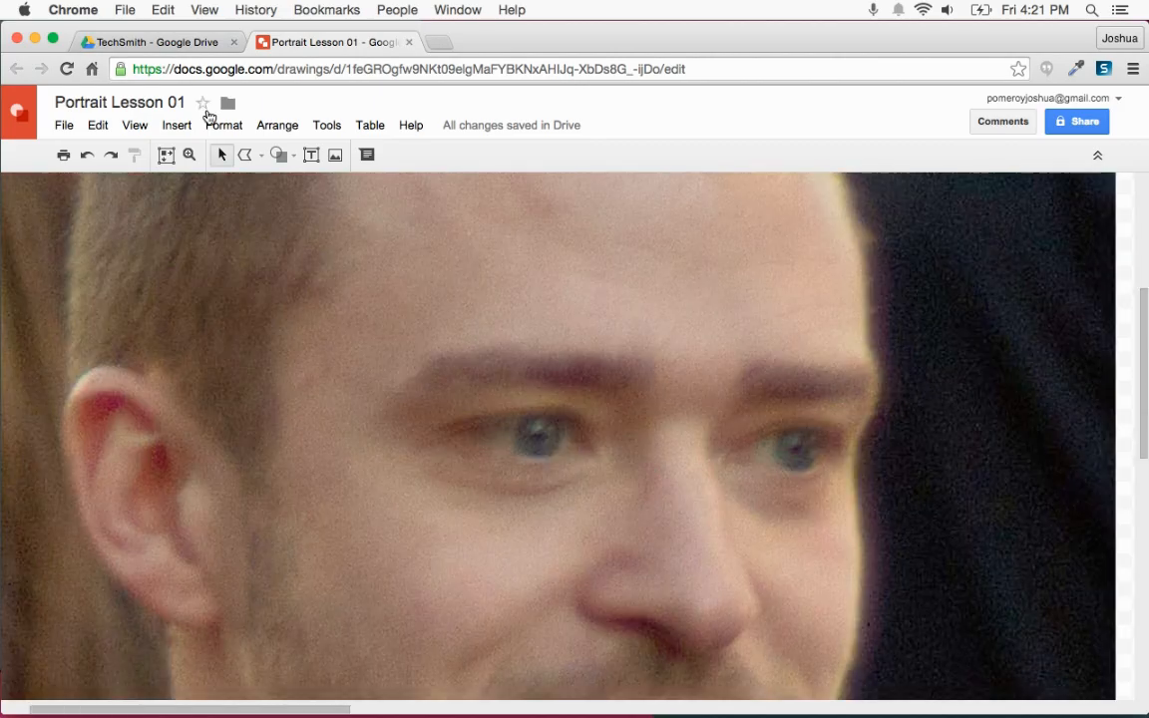
pyautogui.click(246, 156)
pyautogui.press('super+alt+plus')
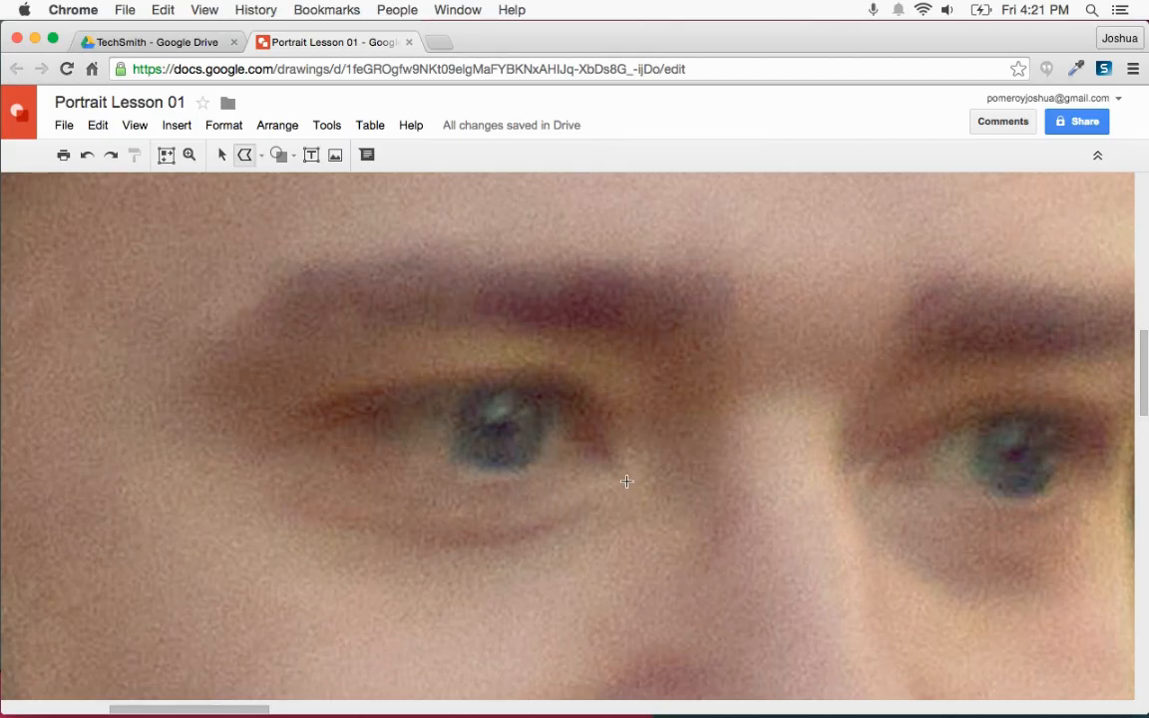
pyautogui.moveTo(610, 440)
pyautogui.mouseDown()
pyautogui.moveTo(590, 389)
pyautogui.moveTo(540, 368)
pyautogui.moveTo(488, 369)
pyautogui.mouseUp()
pyautogui.moveTo(402, 380)
pyautogui.mouseDown()
pyautogui.moveTo(293, 420)
pyautogui.moveTo(338, 441)
pyautogui.mouseUp()
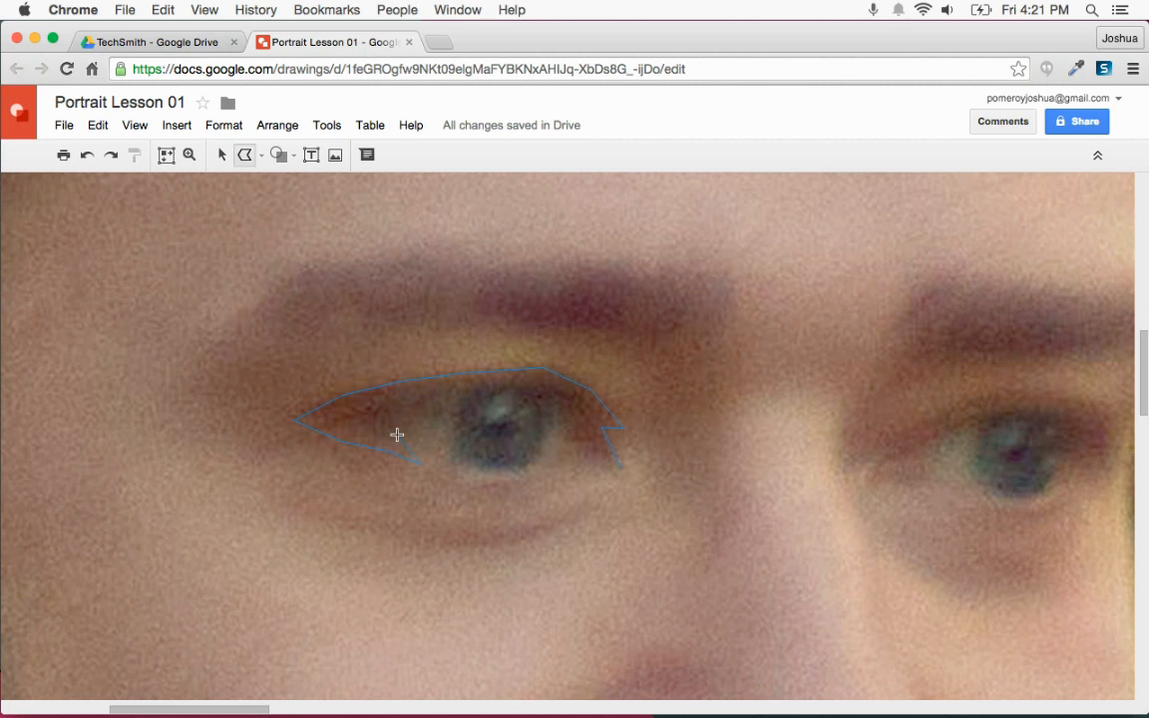
pyautogui.moveTo(467, 473); pyautogui.dragTo(487, 468)
pyautogui.moveTo(630, 467); pyautogui.dragTo(633, 468)
# Make the near-eye shape's outline transparent and fill it with the darkest orange-brown
pyautogui.click(399, 154)
pyautogui.click(439, 188)
pyautogui.click(366, 155)
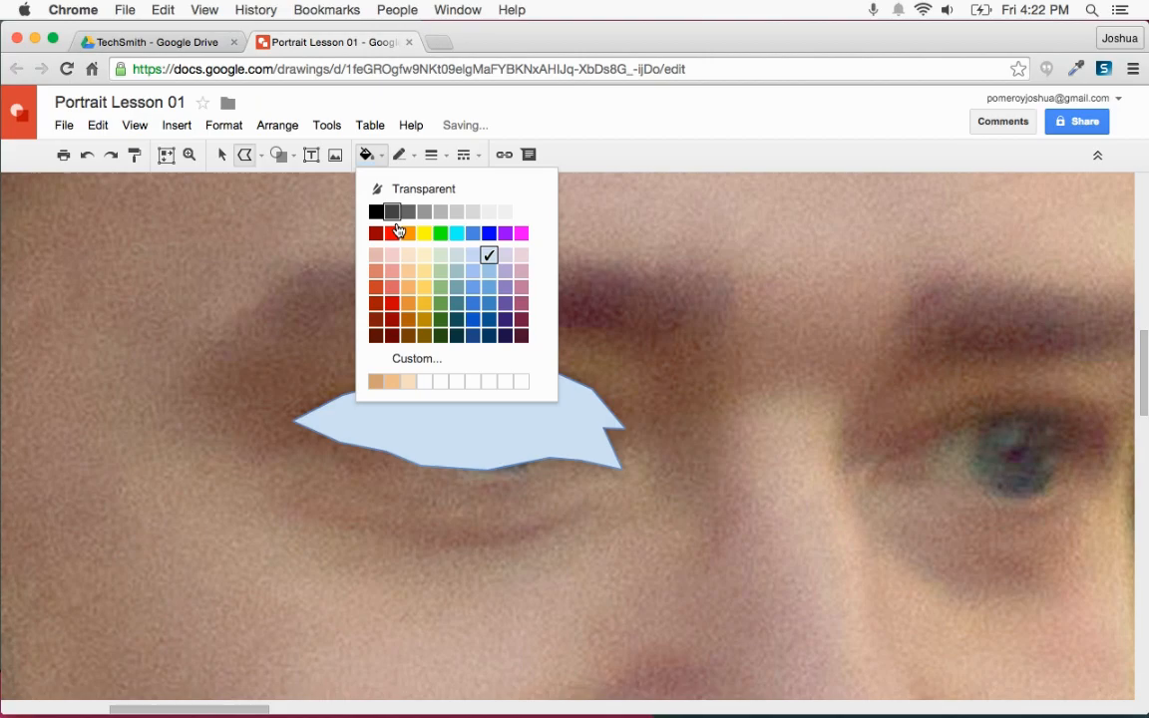
pyautogui.click(408, 342)
# Trace a matching dark brown closed shape around the far eye, dipping below the lid to include the iris
pyautogui.hscroll(5, 409, 349)
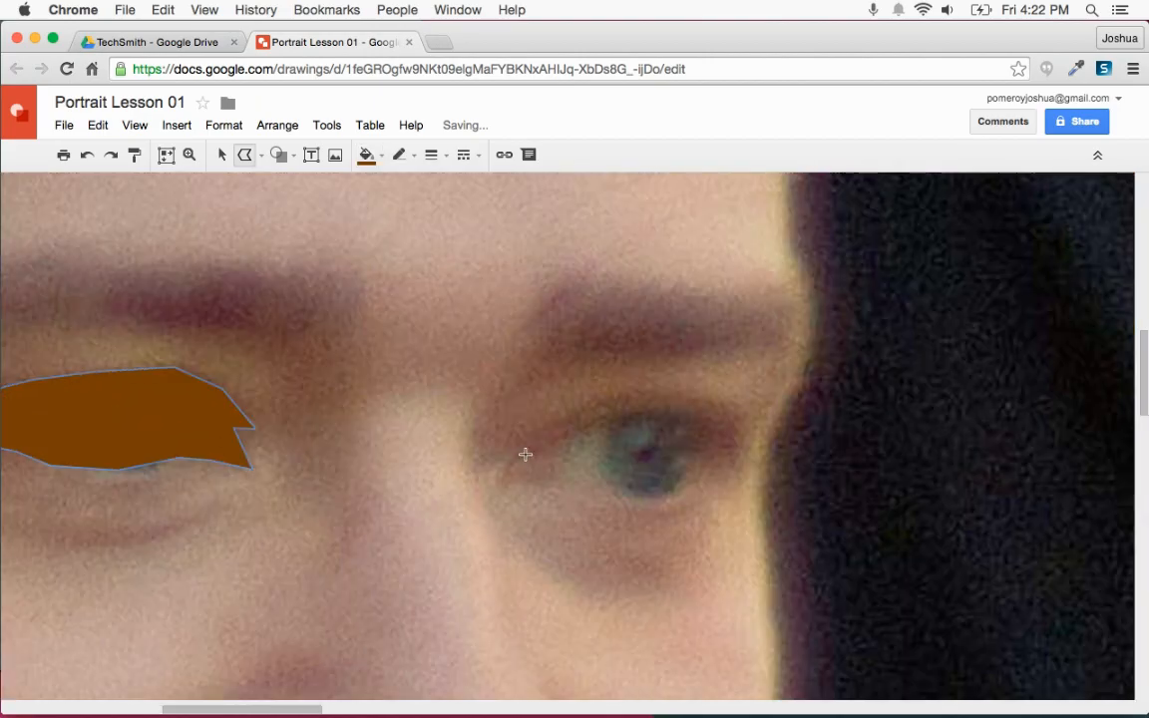
pyautogui.moveTo(526, 454)
pyautogui.mouseDown()
pyautogui.moveTo(623, 399)
pyautogui.moveTo(668, 401)
pyautogui.mouseUp()
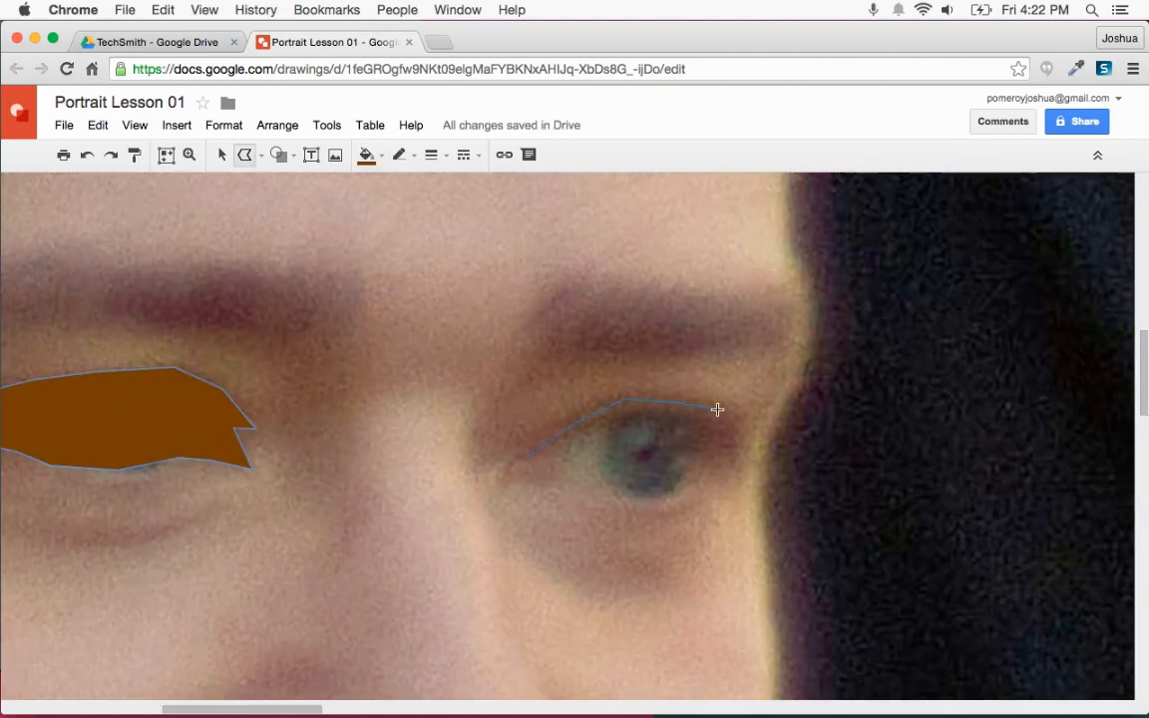
pyautogui.moveTo(733, 440); pyautogui.dragTo(722, 461)
pyautogui.moveTo(530, 459); pyautogui.dragTo(528, 455)
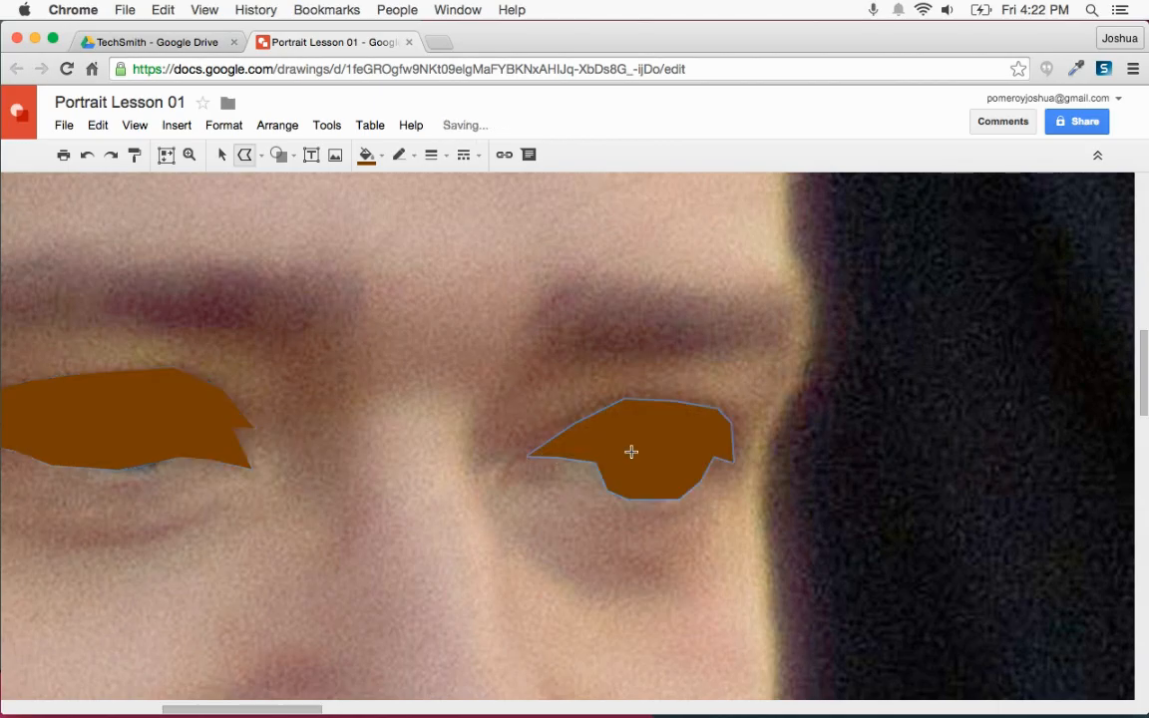
pyautogui.hscroll(-6, 659, 433)
# Select both dark eye shapes and move them into the eye sockets of the vector face
pyautogui.click(221, 154)
pyautogui.hscroll(4, 559, 505)
pyautogui.press('alt+super+minus')
pyautogui.press('alt+super+minus')
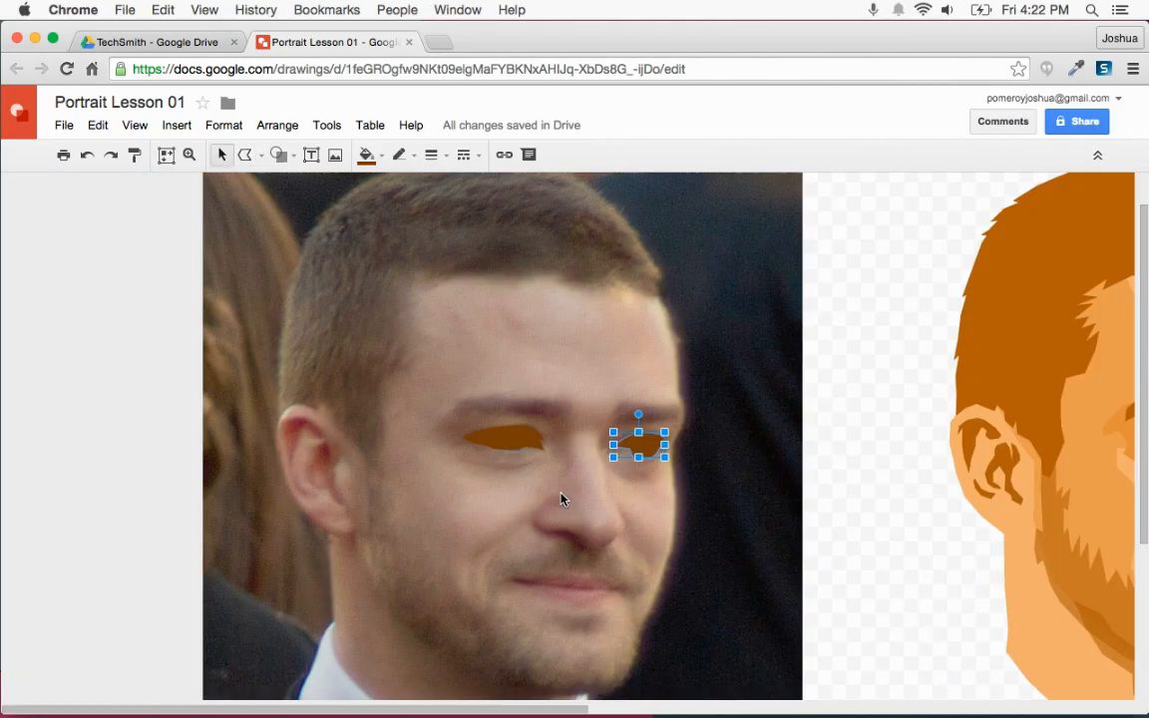
pyautogui.keyDown('shift'); pyautogui.click(500, 438); pyautogui.keyUp('shift')
pyautogui.hscroll(3, 495, 436)
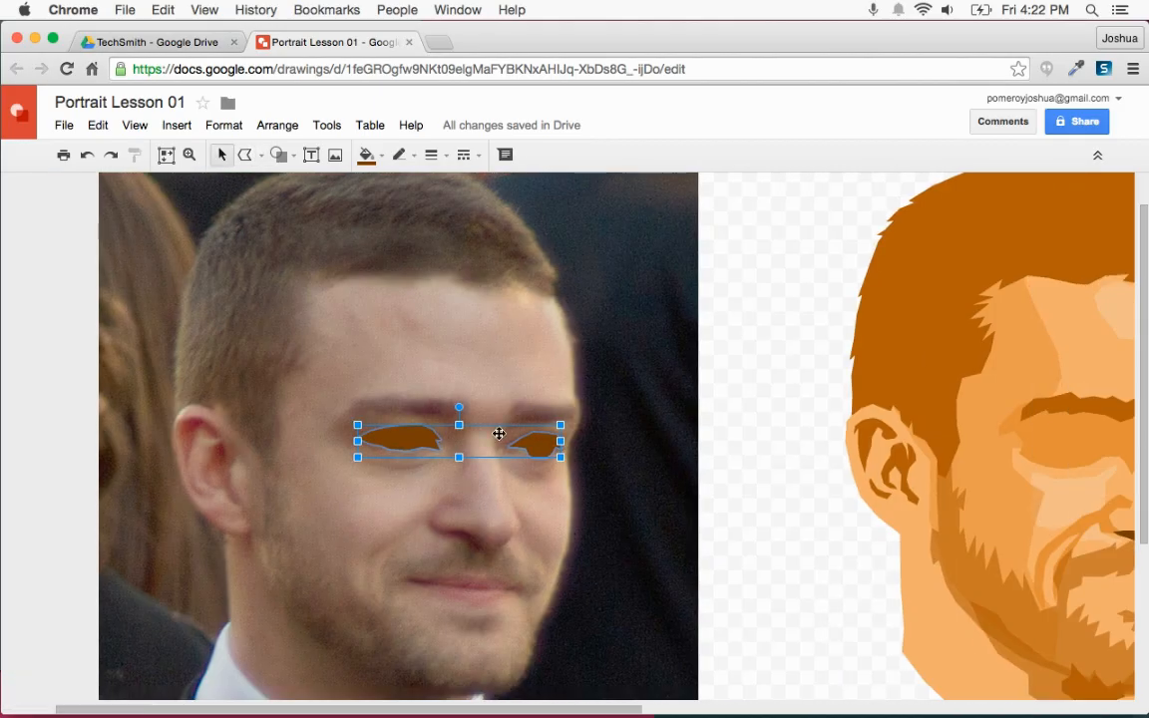
pyautogui.moveTo(379, 443); pyautogui.dragTo(1054, 454)
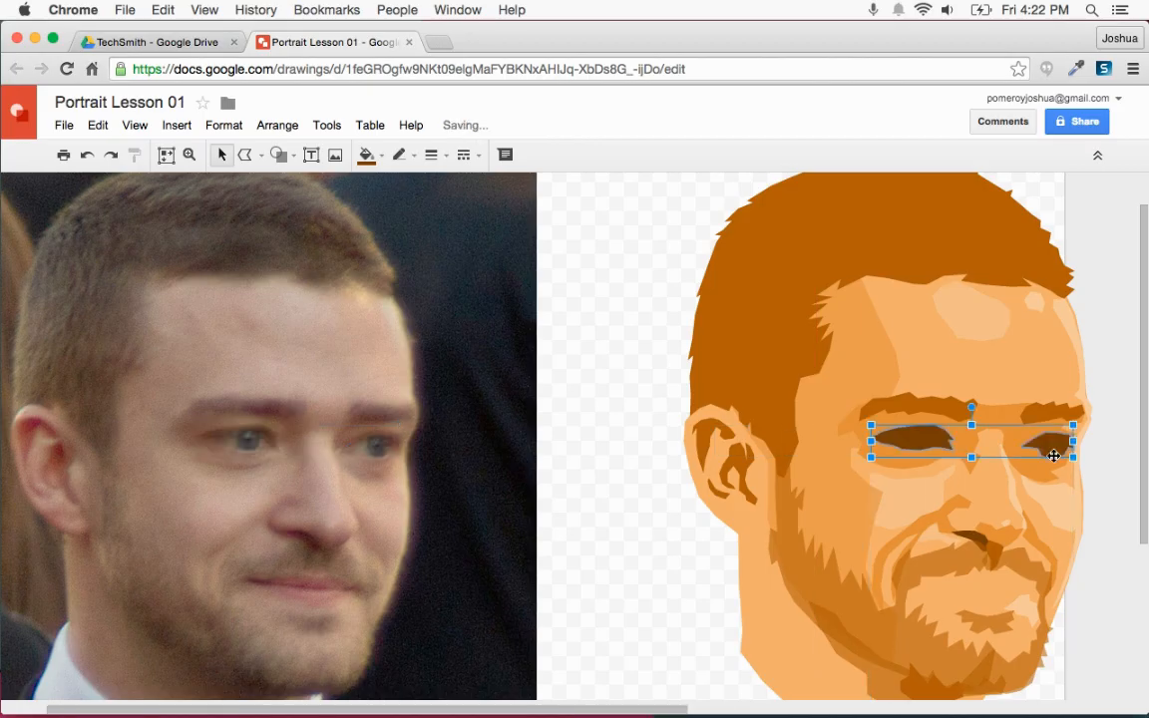
pyautogui.click(1110, 509)
# Trace a closed polyline shape over the white of the near eye in the photo, on the outer side of the iris
pyautogui.hscroll(-2, 1016, 480)
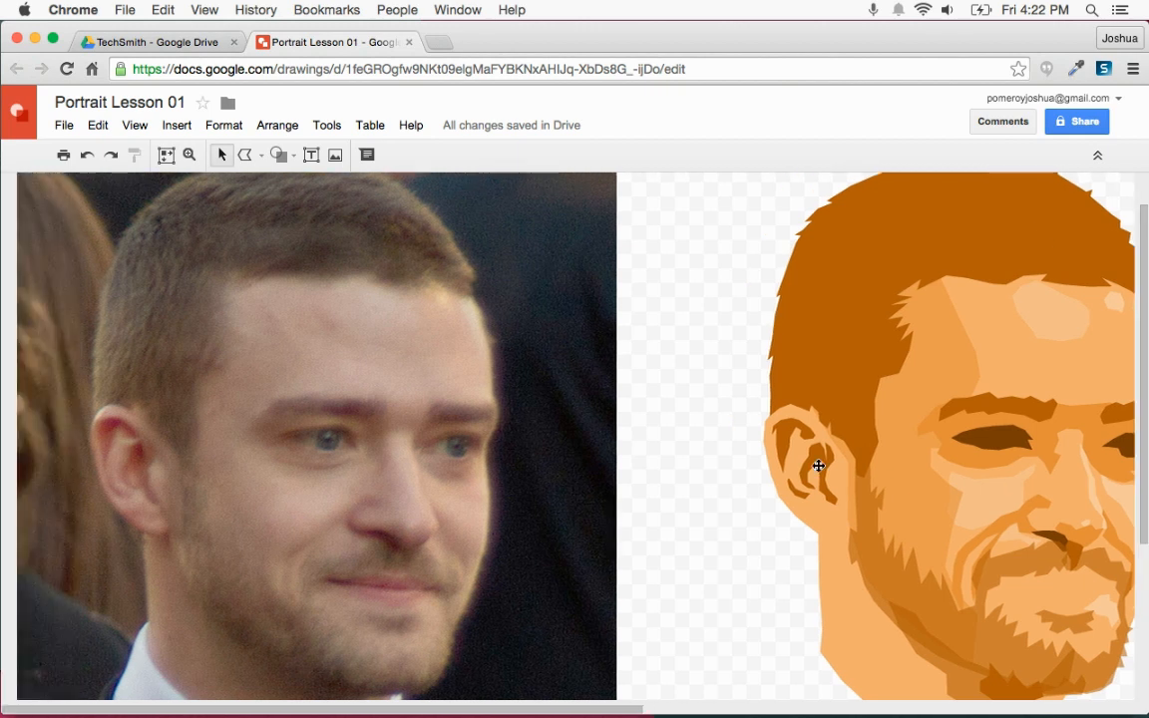
pyautogui.press('super+alt+plus')
pyautogui.press('super+alt+plus')
pyautogui.hscroll(-7, 260, 439)
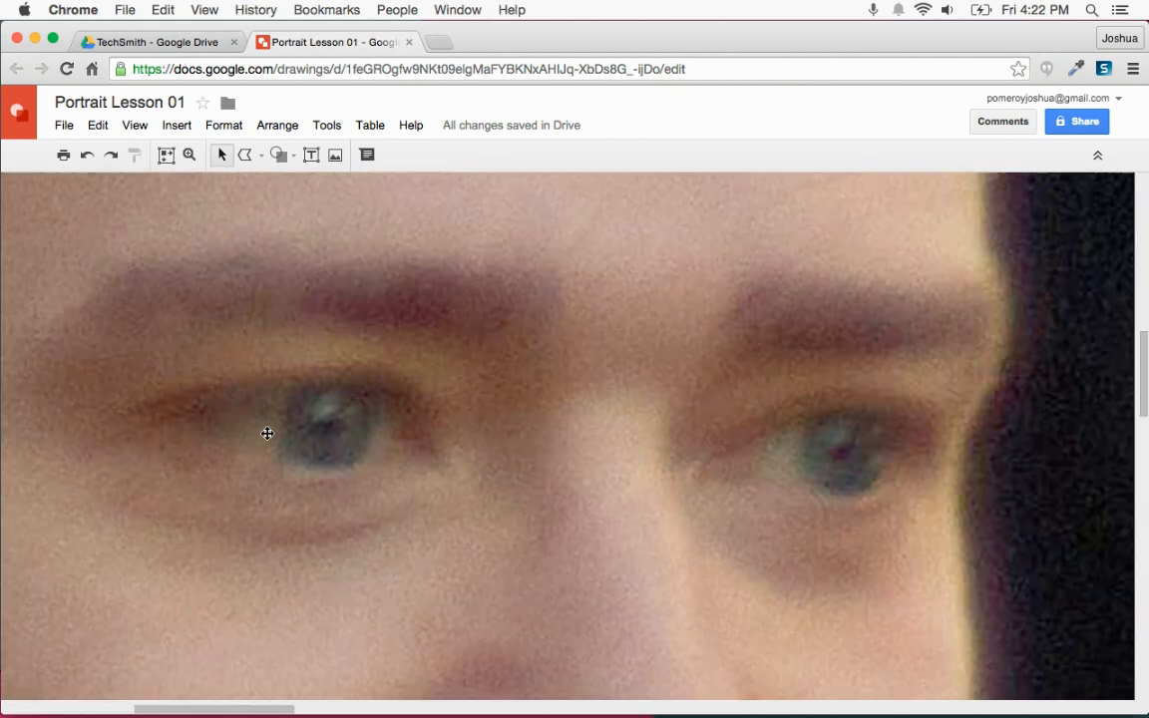
pyautogui.hscroll(-4, 267, 434)
pyautogui.click(244, 155)
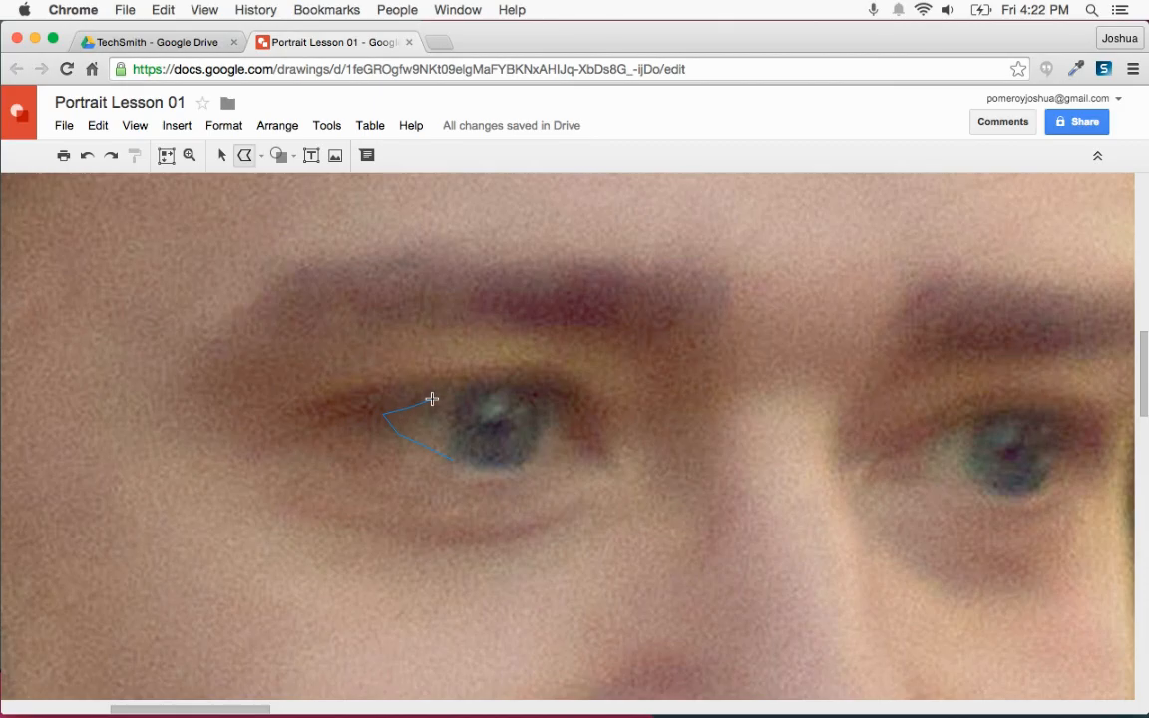
pyautogui.click(458, 395)
pyautogui.doubleClick(453, 462)
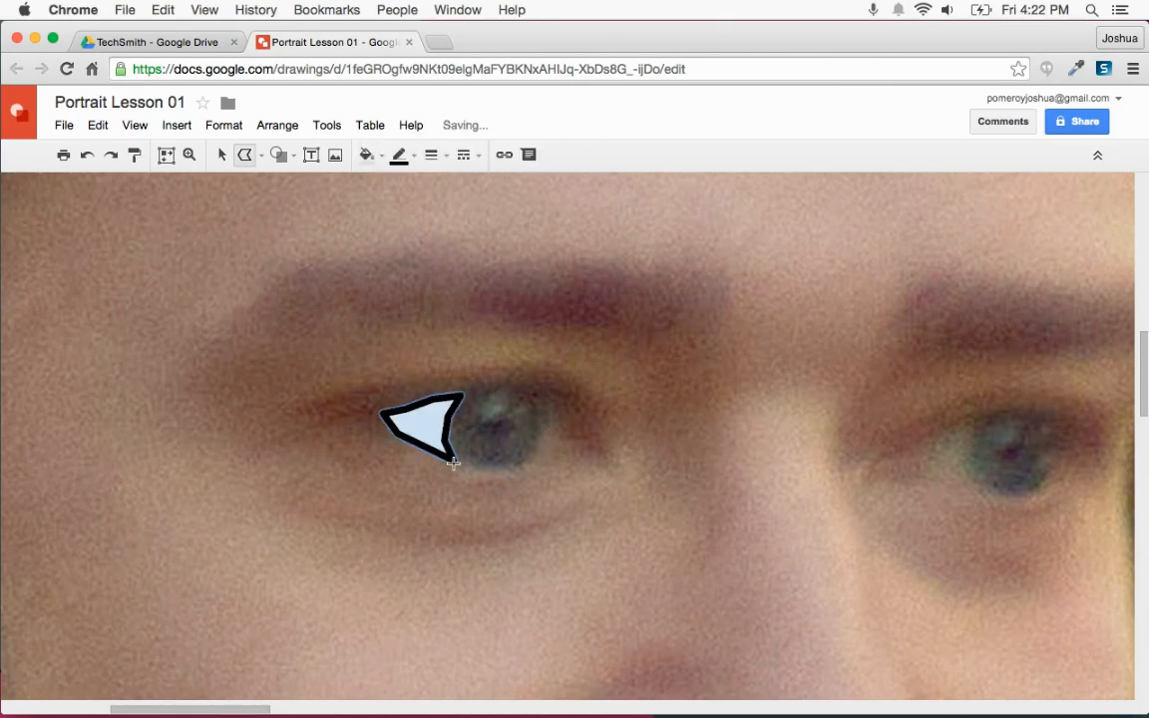
# Make the eye-white shape's outline transparent and fill it with medium gray
pyautogui.click(366, 155)
pyautogui.click(488, 256)
pyautogui.click(366, 155)
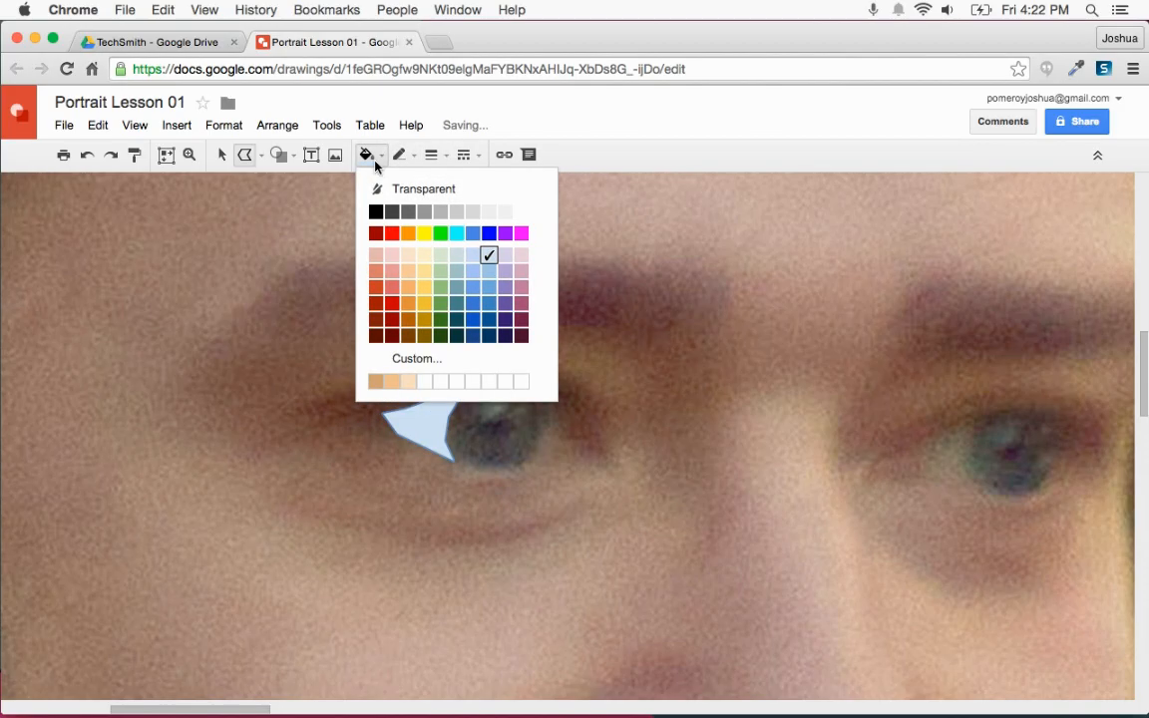
pyautogui.click(456, 212)
pyautogui.hscroll(1, 414, 234)
pyautogui.click(367, 159)
pyautogui.click(440, 213)
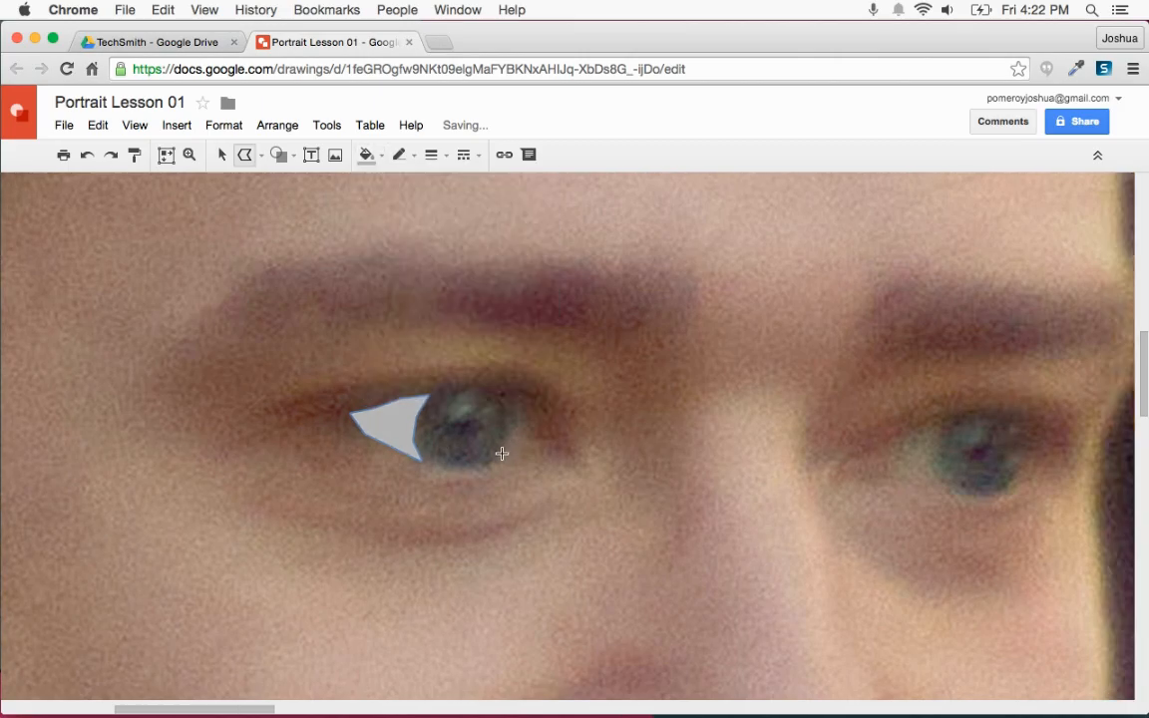
# Trace matching gray eye-white shapes on the near eye's inner side and on both sides of the far iris
pyautogui.click(508, 400)
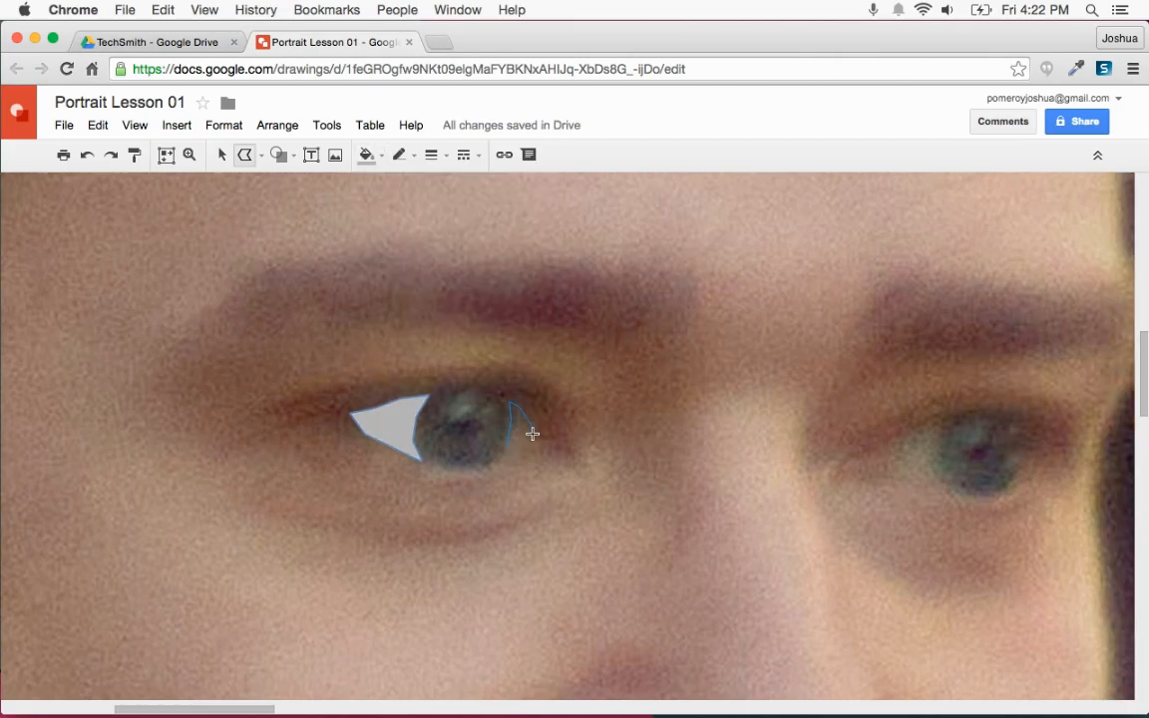
pyautogui.doubleClick(505, 445)
pyautogui.hscroll(5, 598, 469)
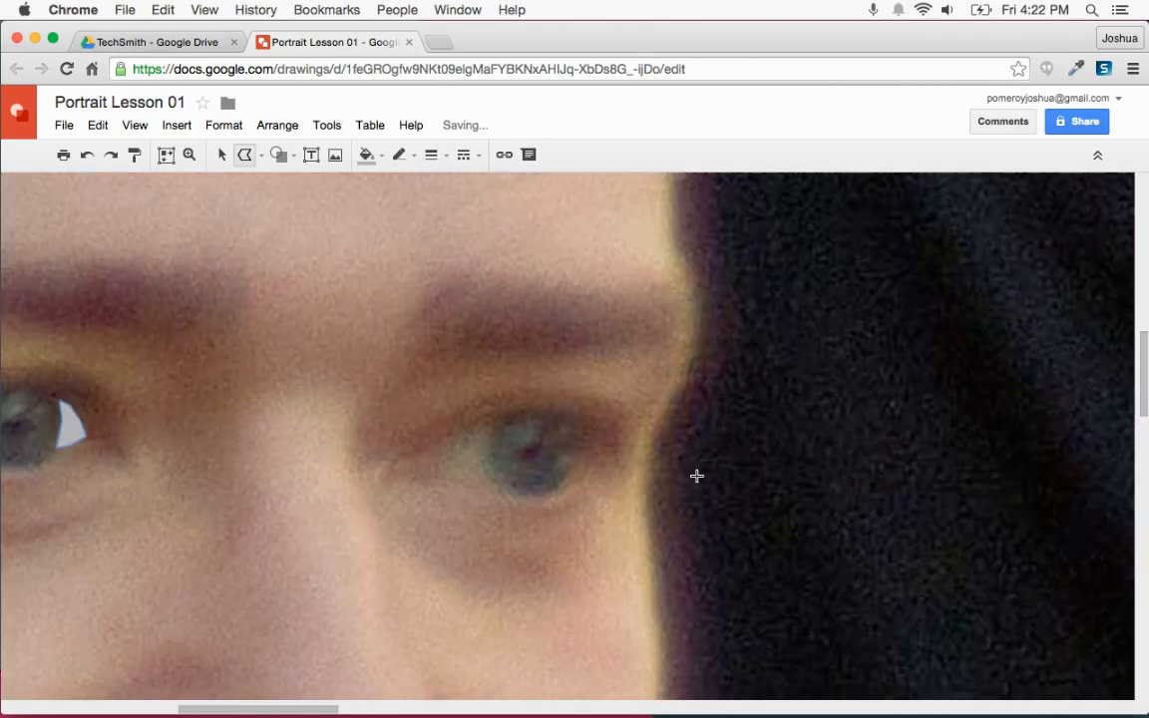
pyautogui.click(491, 419)
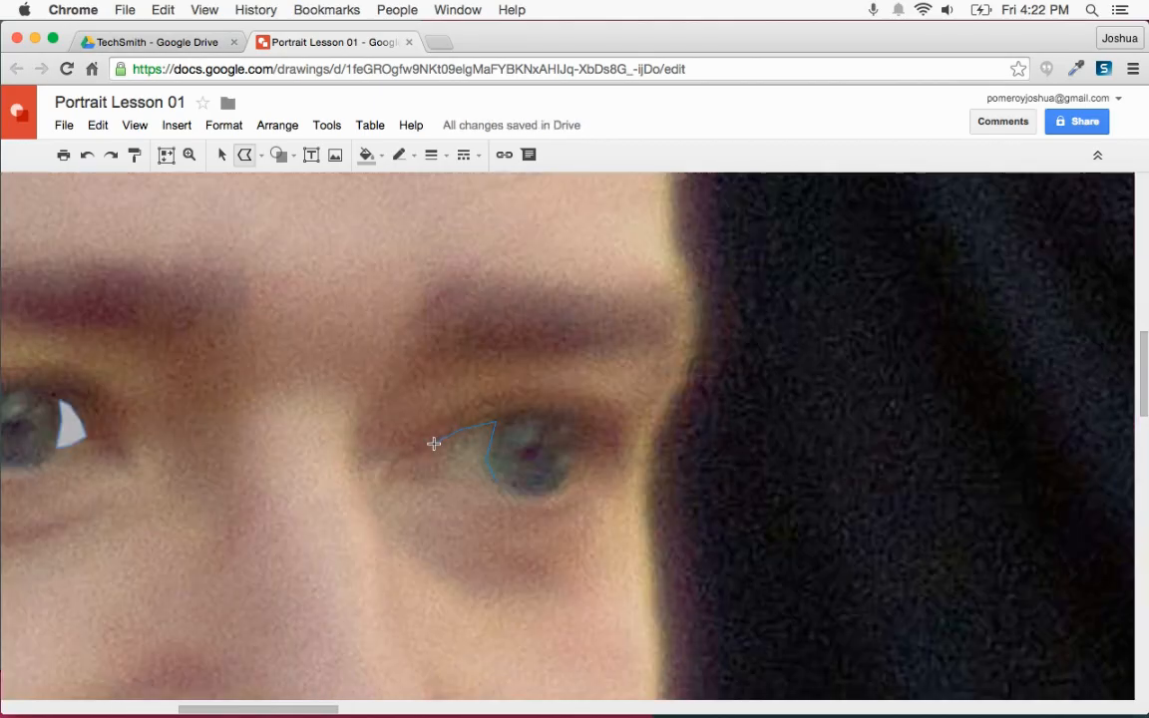
pyautogui.doubleClick(490, 481)
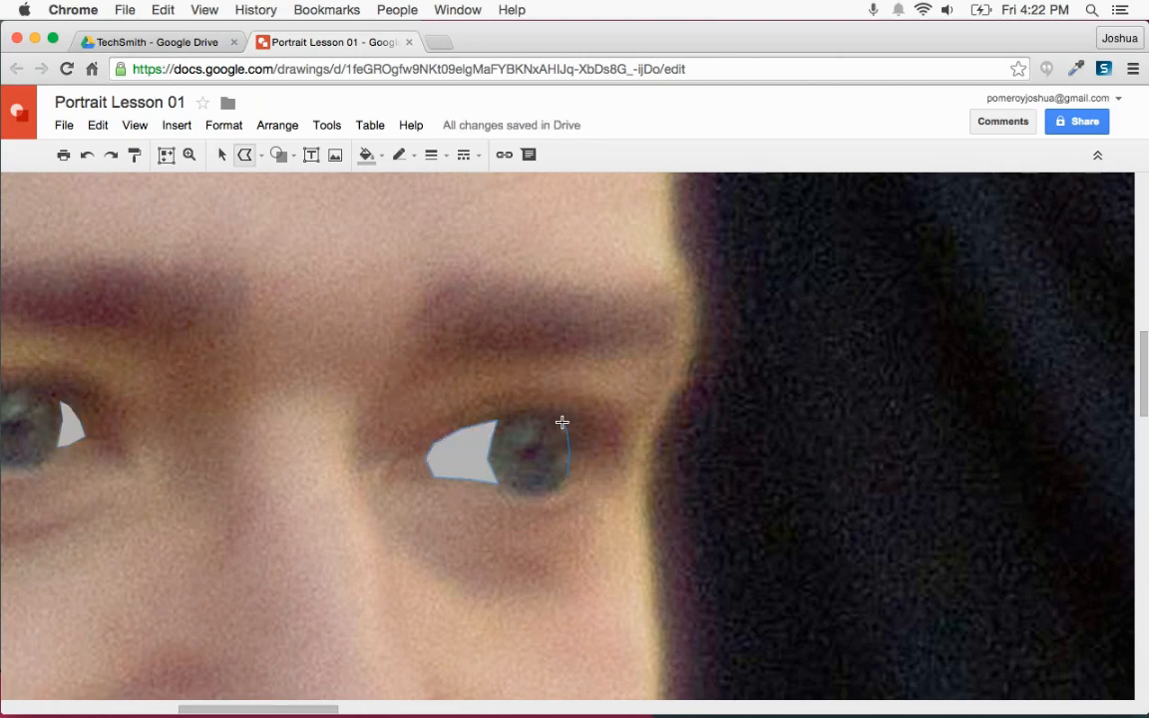
pyautogui.doubleClick(563, 476)
# Select all four gray eye-white shapes on the photo and move them onto the vector face's eyes
pyautogui.hscroll(-5, 630, 463)
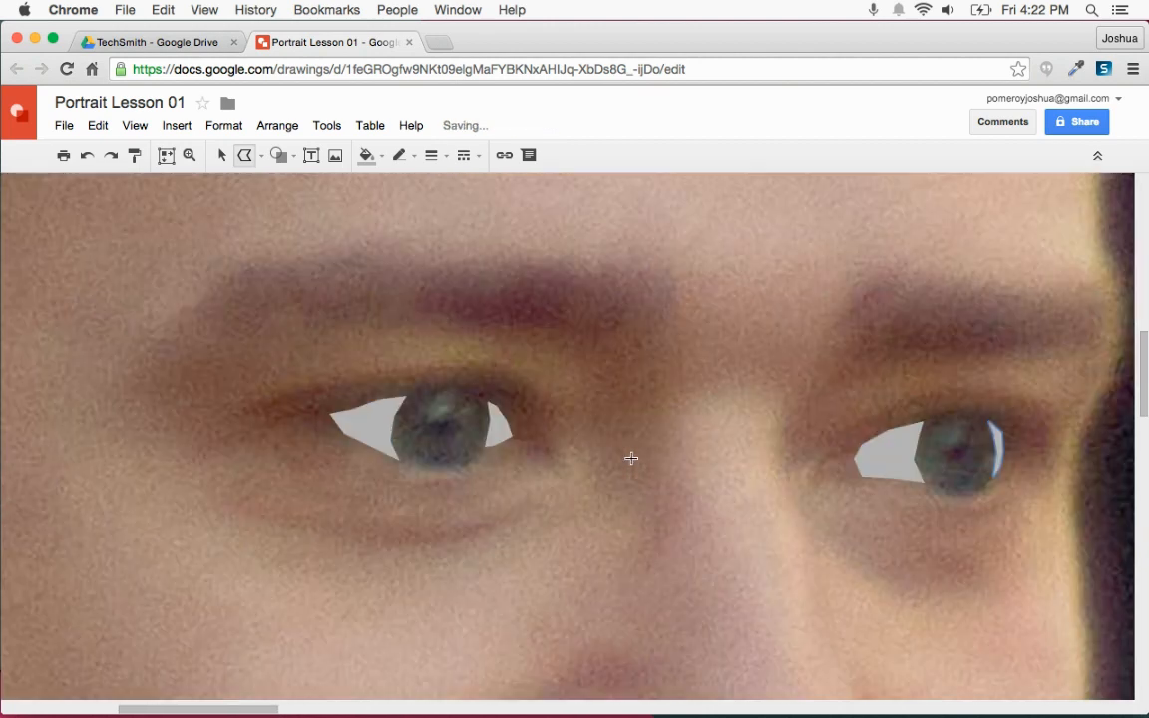
pyautogui.press('super+alt+minus')
pyautogui.press('super+alt+minus')
pyautogui.click(223, 156)
pyautogui.moveTo(176, 326); pyautogui.dragTo(696, 482)
pyautogui.click(605, 451)
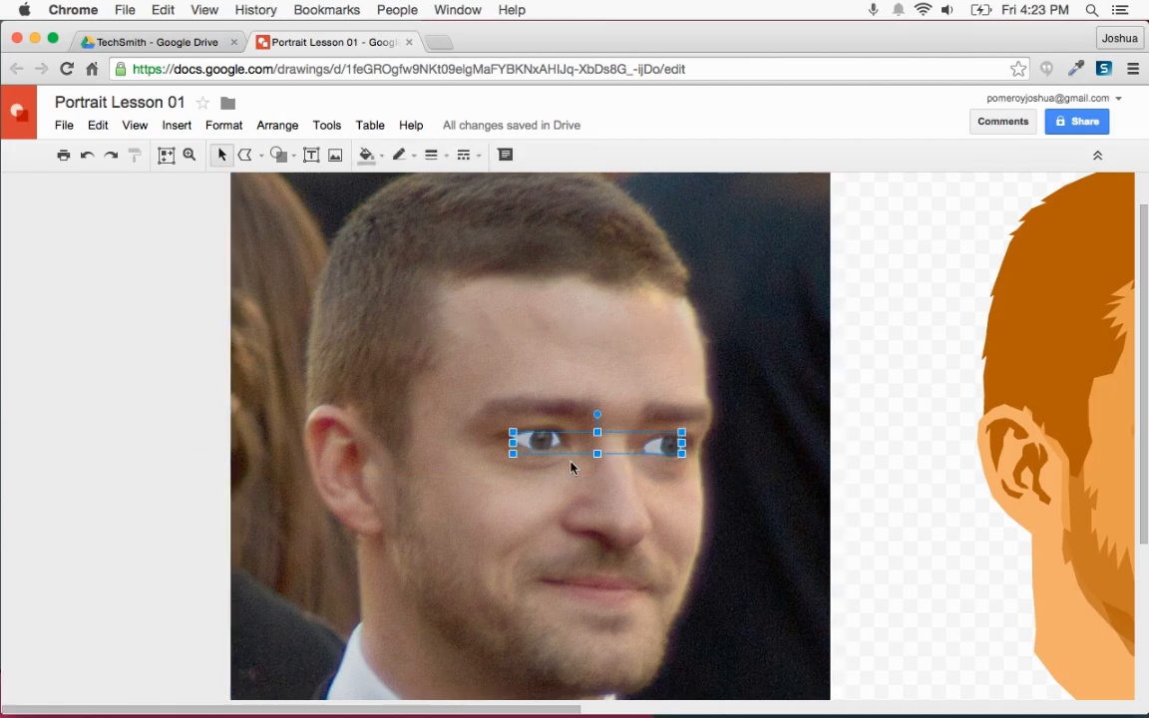
pyautogui.moveTo(526, 441); pyautogui.dragTo(878, 449)
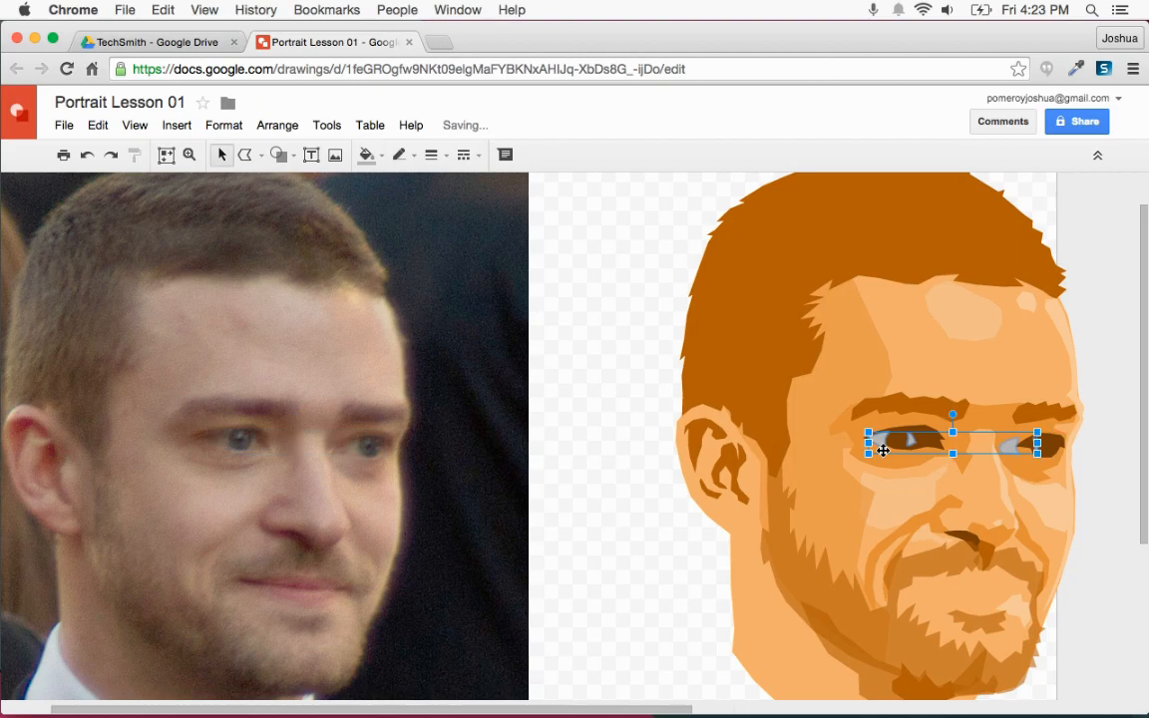
# Nudge the eye-white shapes right until they line up inside the dark brown eye shapes, and deselect them
pyautogui.scroll(5, 878, 448)
pyautogui.hscroll(20, 803, 446)
pyautogui.hscroll(-16, 764, 445)
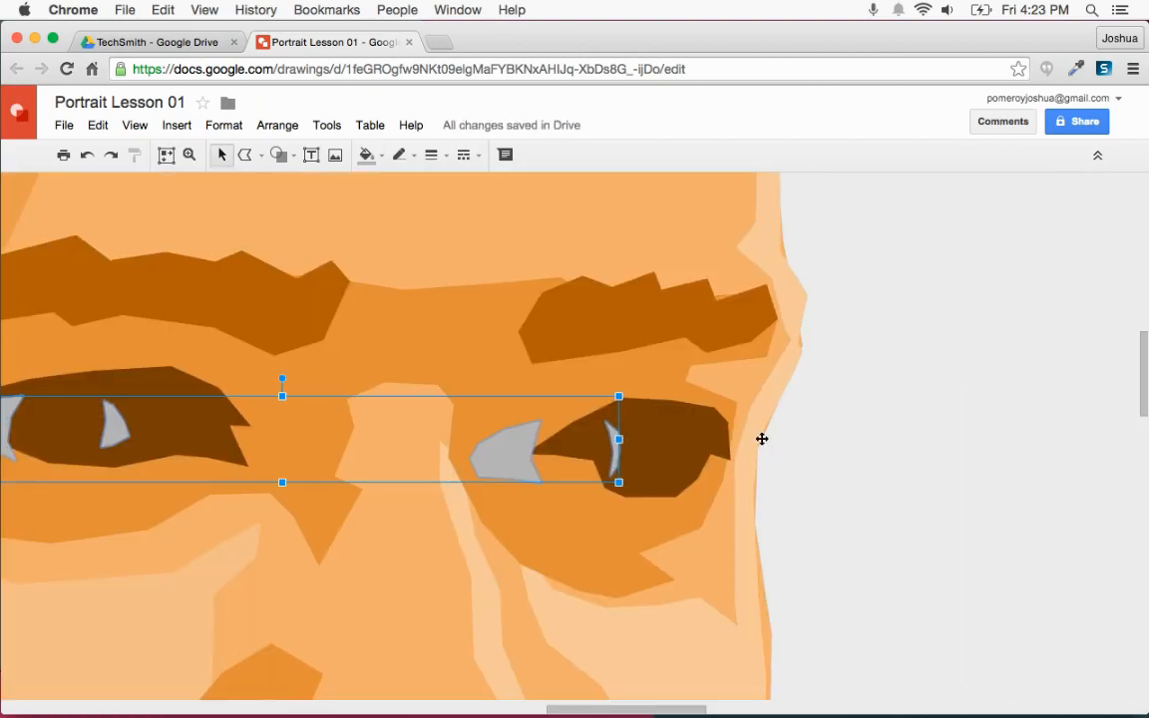
pyautogui.press('Right')
pyautogui.press('Right')
pyautogui.press('Right')
pyautogui.press('Right')
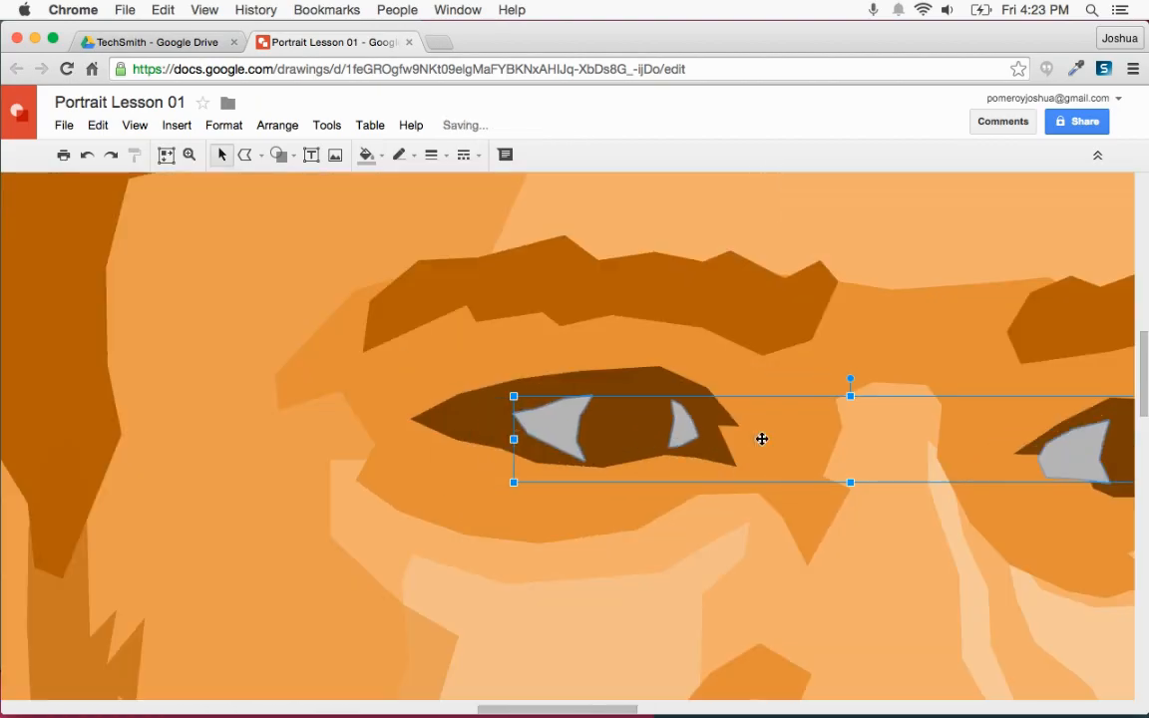
pyautogui.hscroll(10, 762, 439)
pyautogui.press('Right')
pyautogui.press('Left')
pyautogui.hotkey('shift', 'Right')
pyautogui.hotkey('shift', 'Right')
pyautogui.hotkey('shift', 'Right')
pyautogui.hotkey('shift', 'Right')
pyautogui.hotkey('shift', 'Right')
pyautogui.hotkey('shift', 'Right')
pyautogui.hotkey('shift', 'Right')
pyautogui.hotkey('shift', 'Right')
pyautogui.hotkey('shift', 'Right')
pyautogui.hotkey('shift', 'Right')
pyautogui.hotkey('shift', 'Right')
pyautogui.hotkey('shift', 'Right')
pyautogui.hotkey('shift', 'Right')
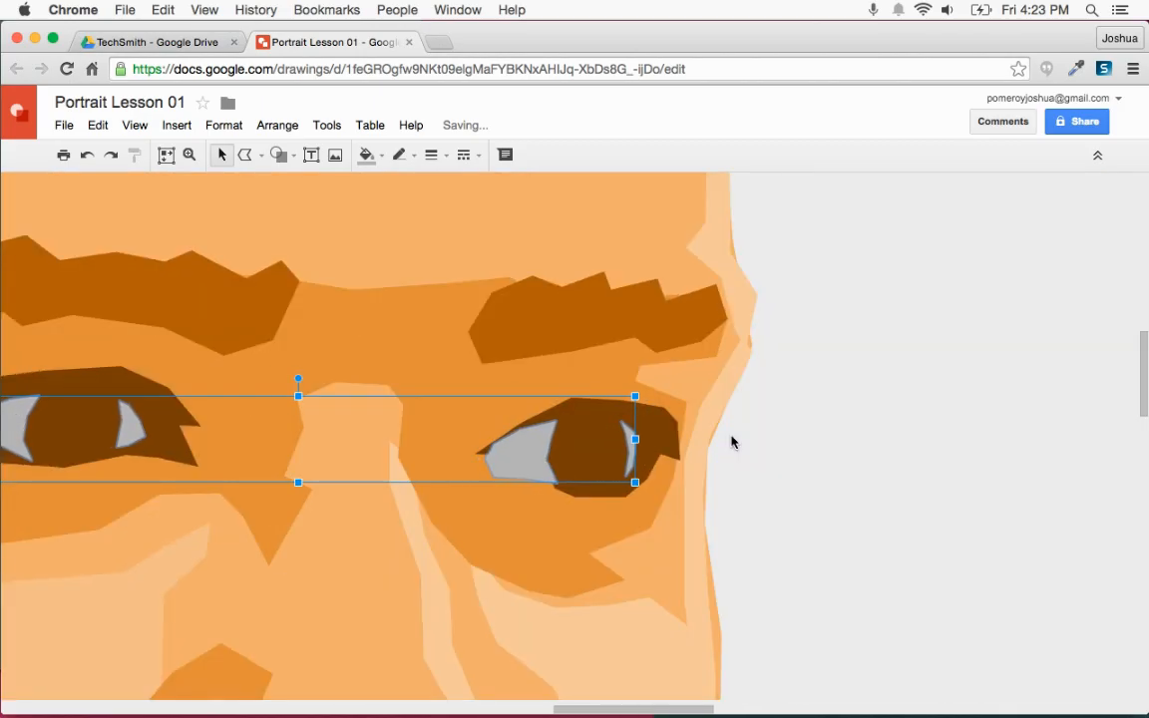
pyautogui.press('super+alt+minus')
pyautogui.press('super+alt+minus')
pyautogui.click(816, 468)
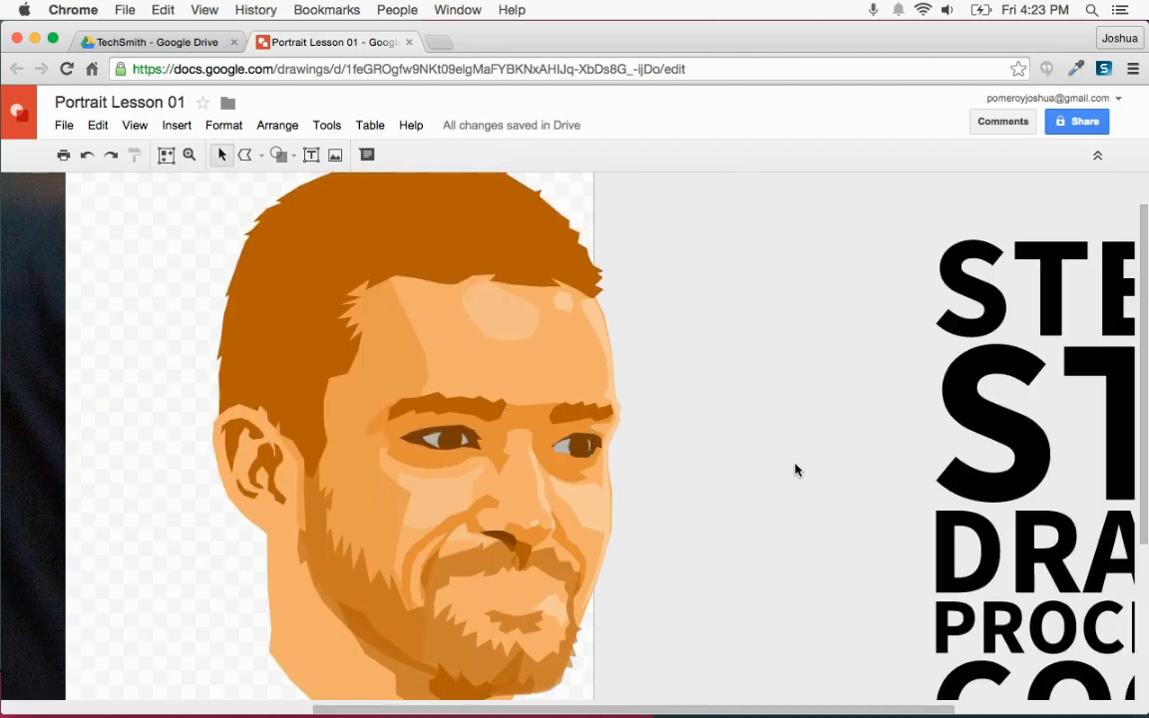
# Trace a closed polygon around the whole near iris in the photo
pyautogui.hscroll(-3, 814, 470)
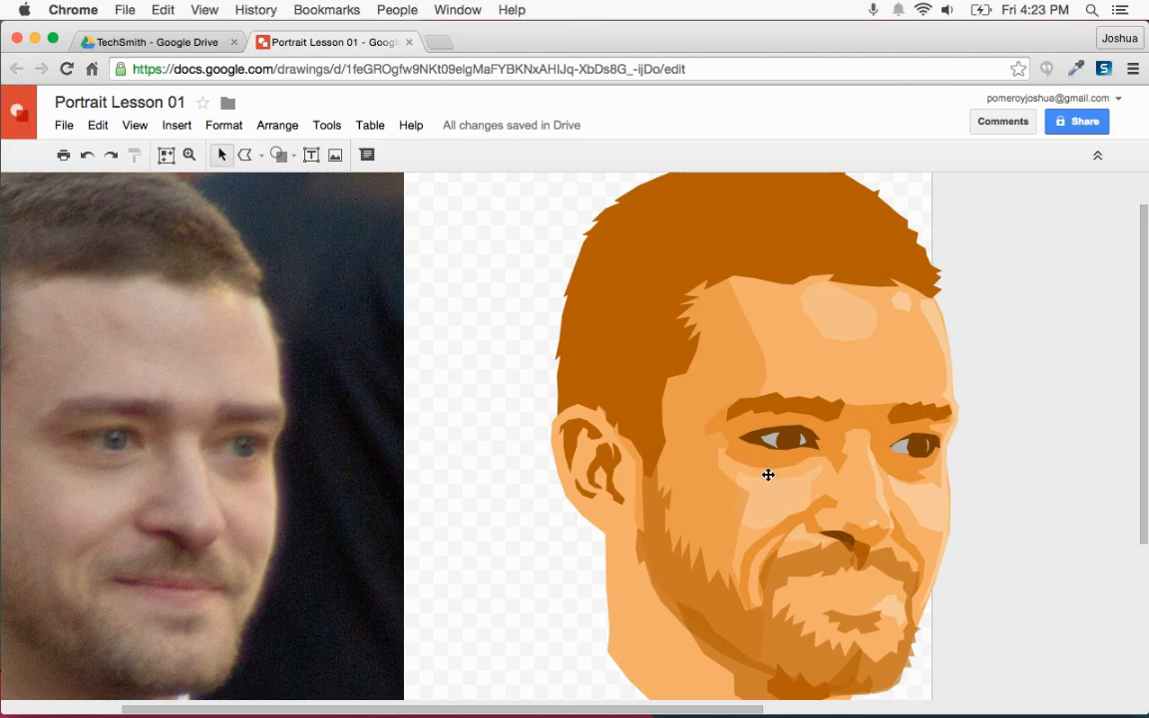
pyautogui.hscroll(-2, 756, 473)
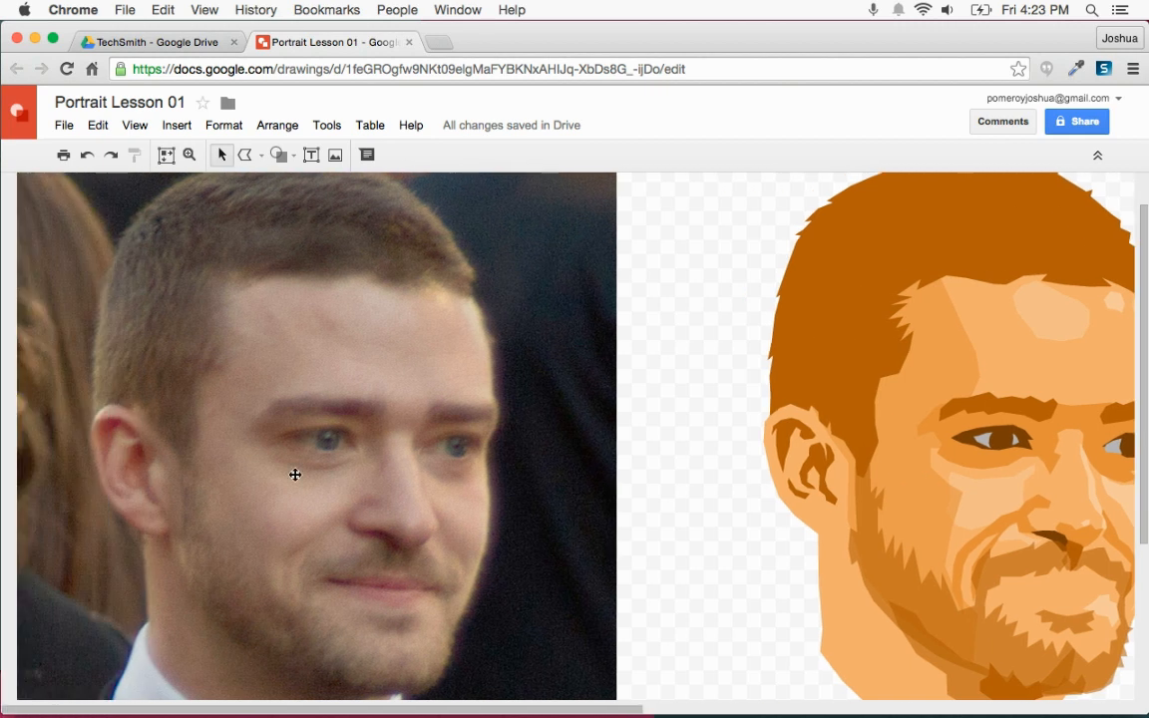
pyautogui.press('alt+super+plus')
pyautogui.hscroll(-5, 333, 446)
pyautogui.press('alt+super+plus')
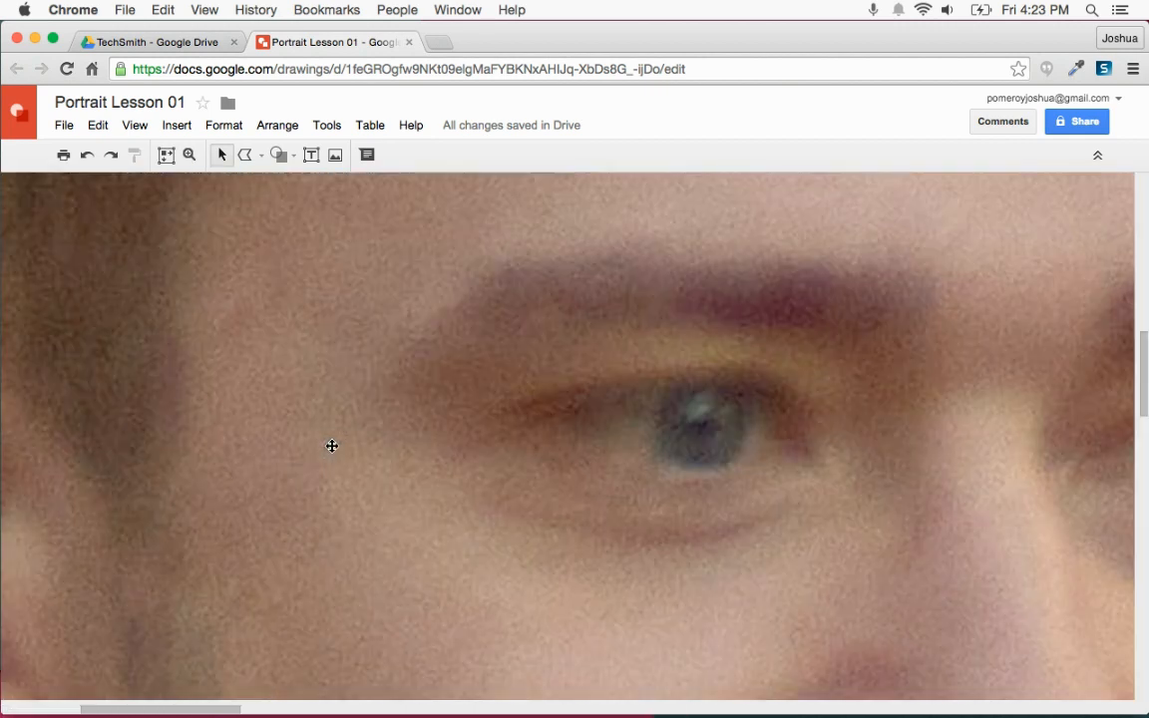
pyautogui.click(244, 157)
pyautogui.hscroll(-4, 500, 428)
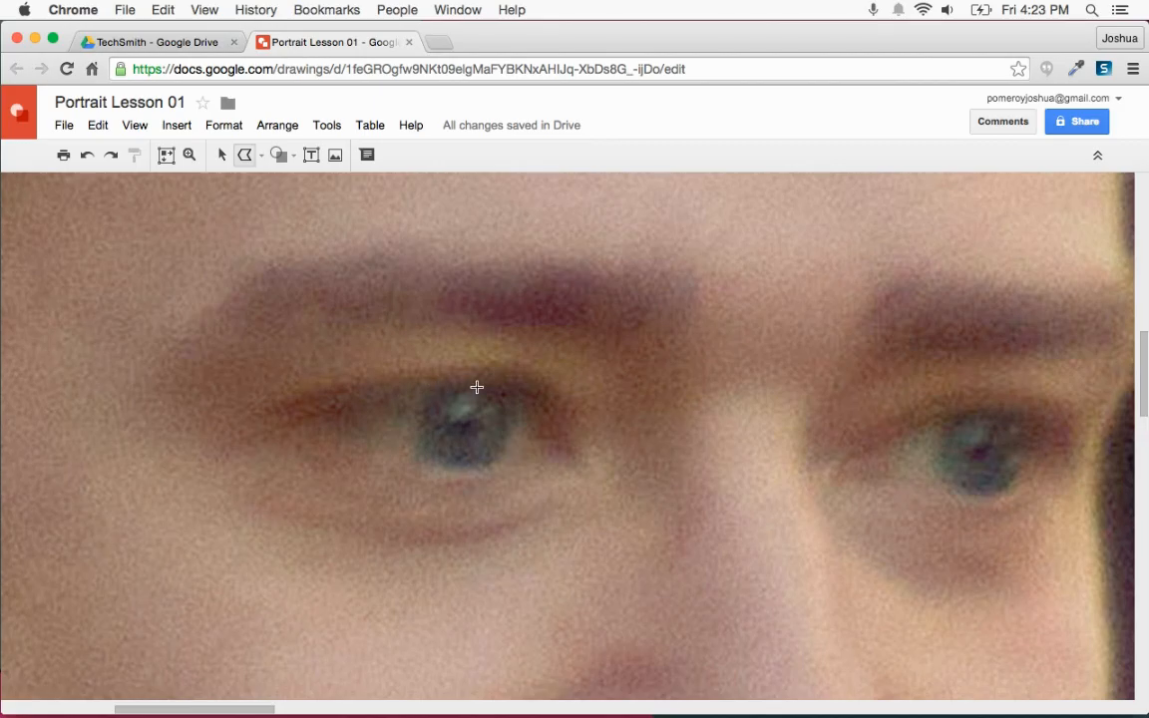
pyautogui.moveTo(420, 424); pyautogui.dragTo(423, 455)
pyautogui.moveTo(505, 439)
pyautogui.mouseDown()
pyautogui.moveTo(508, 410)
pyautogui.moveTo(485, 390)
pyautogui.moveTo(441, 399)
pyautogui.mouseUp()
# Make the near iris polygon's outline transparent and fill it with black
pyautogui.click(399, 154)
pyautogui.click(419, 189)
pyautogui.click(366, 154)
pyautogui.click(374, 211)
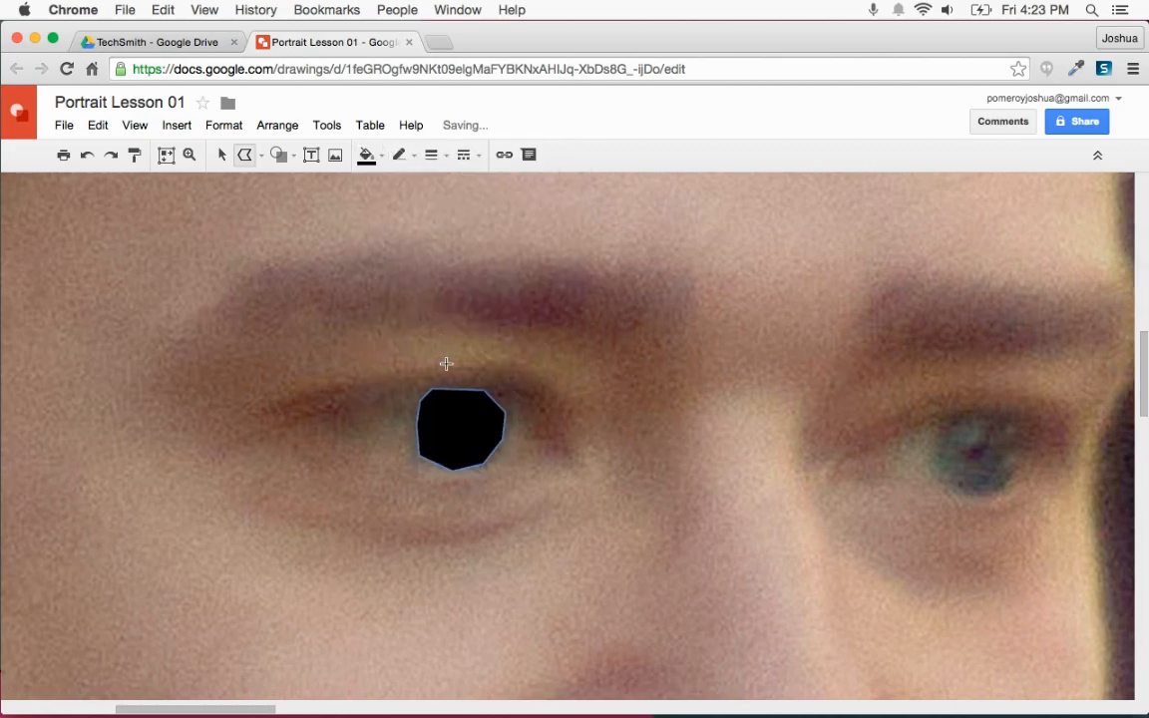
# Trace a matching black polygon around the far iris in the photo
pyautogui.hscroll(5, 446, 363)
pyautogui.moveTo(573, 482)
pyautogui.mouseDown()
pyautogui.moveTo(610, 492)
pyautogui.moveTo(638, 479)
pyautogui.moveTo(646, 441)
pyautogui.moveTo(627, 415)
pyautogui.moveTo(583, 416)
pyautogui.moveTo(572, 447)
pyautogui.mouseUp()
pyautogui.hscroll(-5, 339, 269)
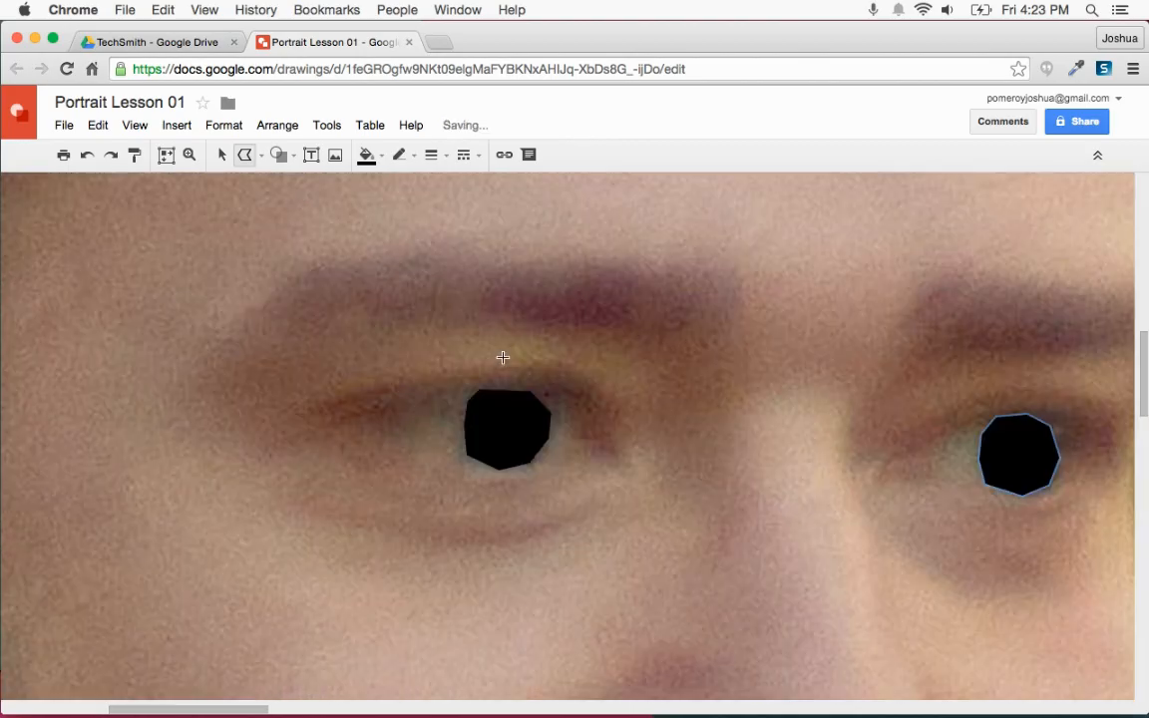
# Select both black iris shapes and move them off the face to the right, uncovering the eyes in the photo
pyautogui.click(219, 156)
pyautogui.hscroll(3, 379, 356)
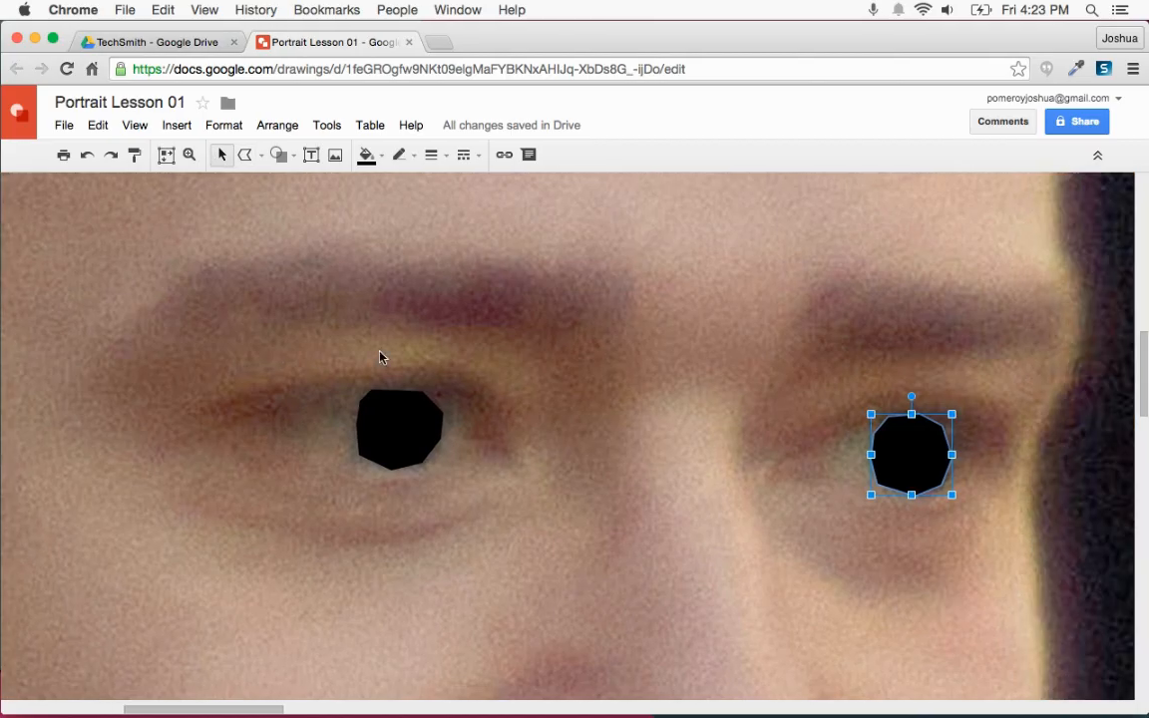
pyautogui.keyDown('shift'); pyautogui.click(384, 423); pyautogui.keyUp('shift')
pyautogui.hscroll(5, 426, 435)
pyautogui.press('super+alt+minus')
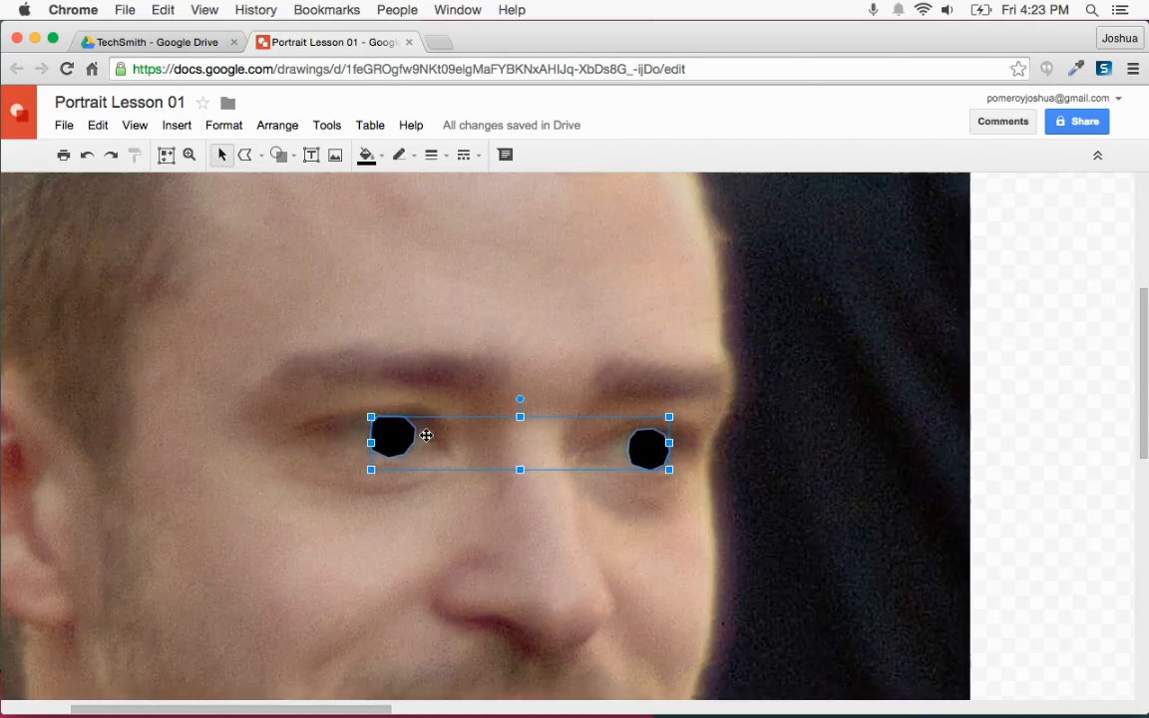
pyautogui.moveTo(392, 444); pyautogui.dragTo(847, 505)
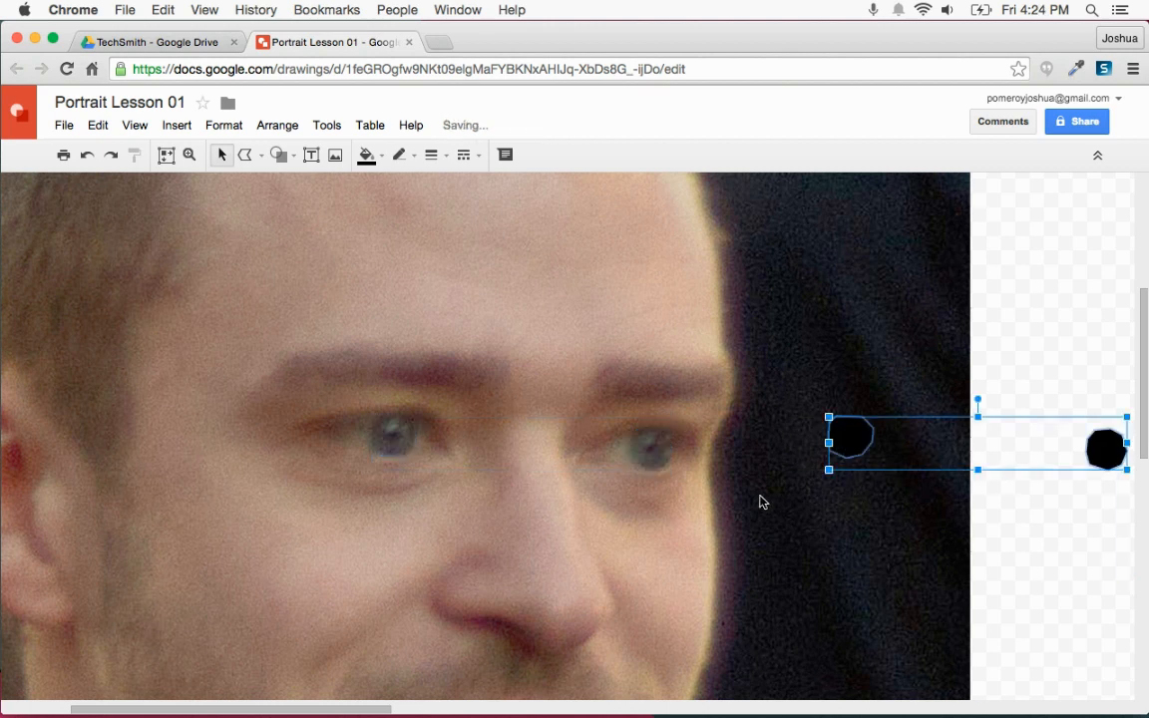
# Move the photo left so that both black iris shapes lie clear of it on the canvas
pyautogui.hscroll(2, 718, 493)
pyautogui.click(582, 414)
pyautogui.moveTo(534, 369); pyautogui.dragTo(320, 362)
pyautogui.hscroll(-2, 797, 453)
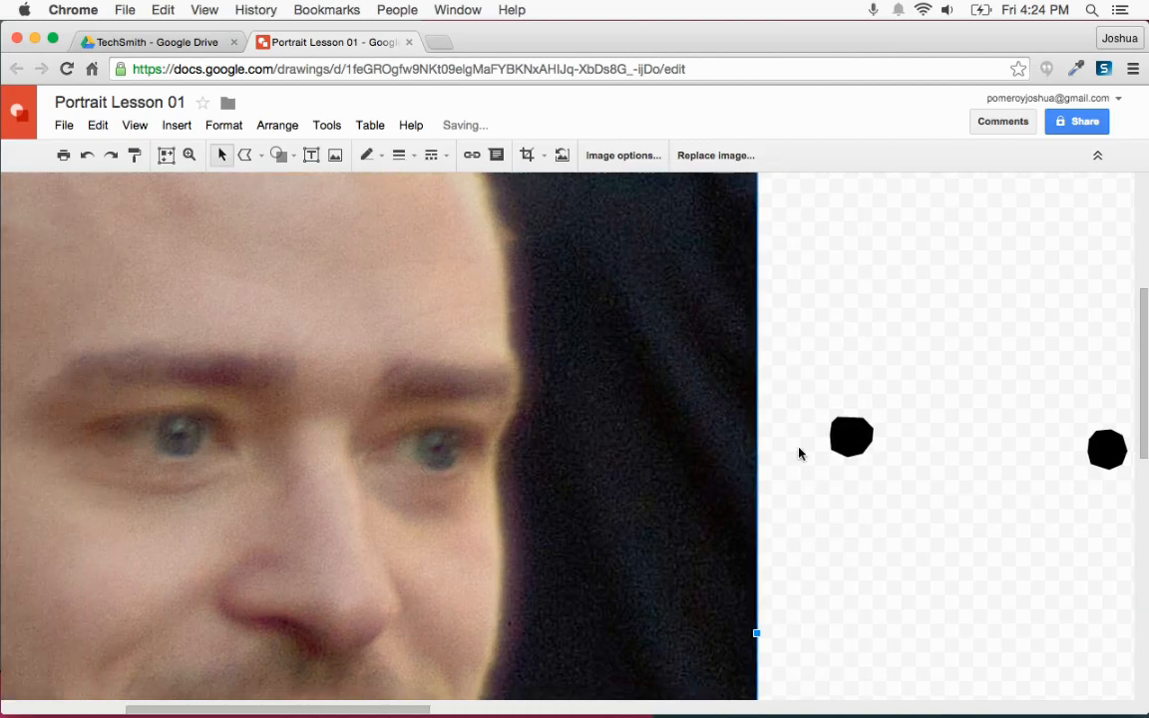
# Trace a C-shaped closed polyline over the near iris in the photo, curving below and around the pupil
pyautogui.scroll(4, 400, 475)
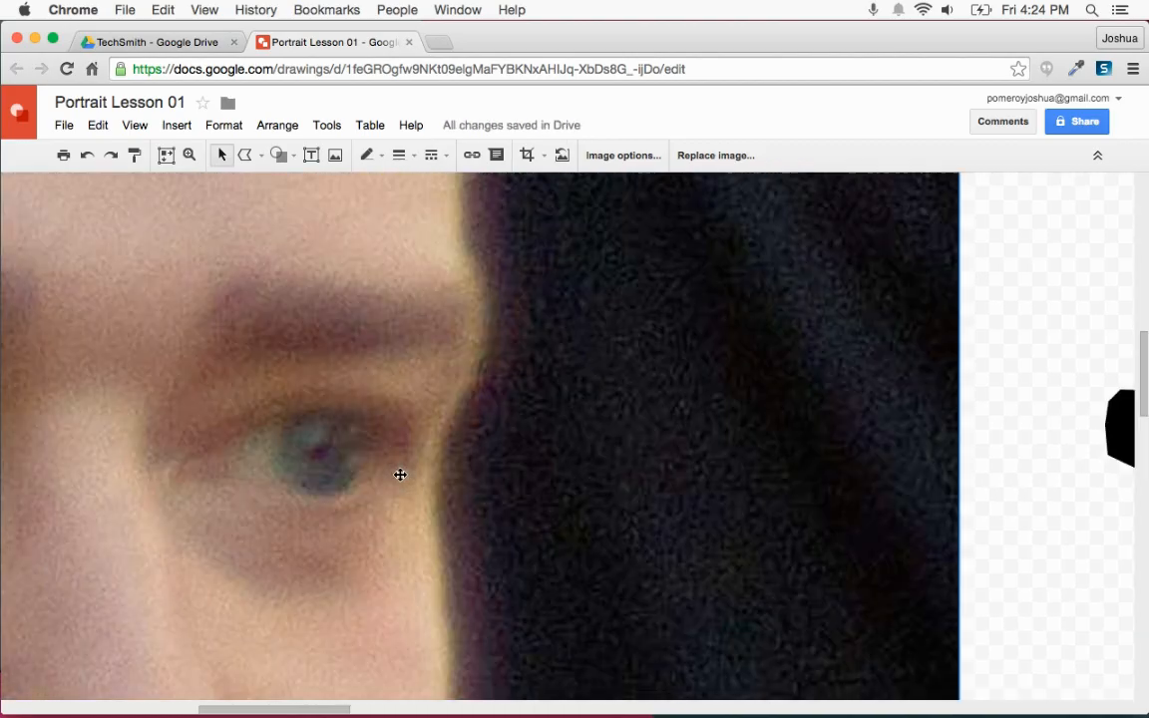
pyautogui.click(246, 157)
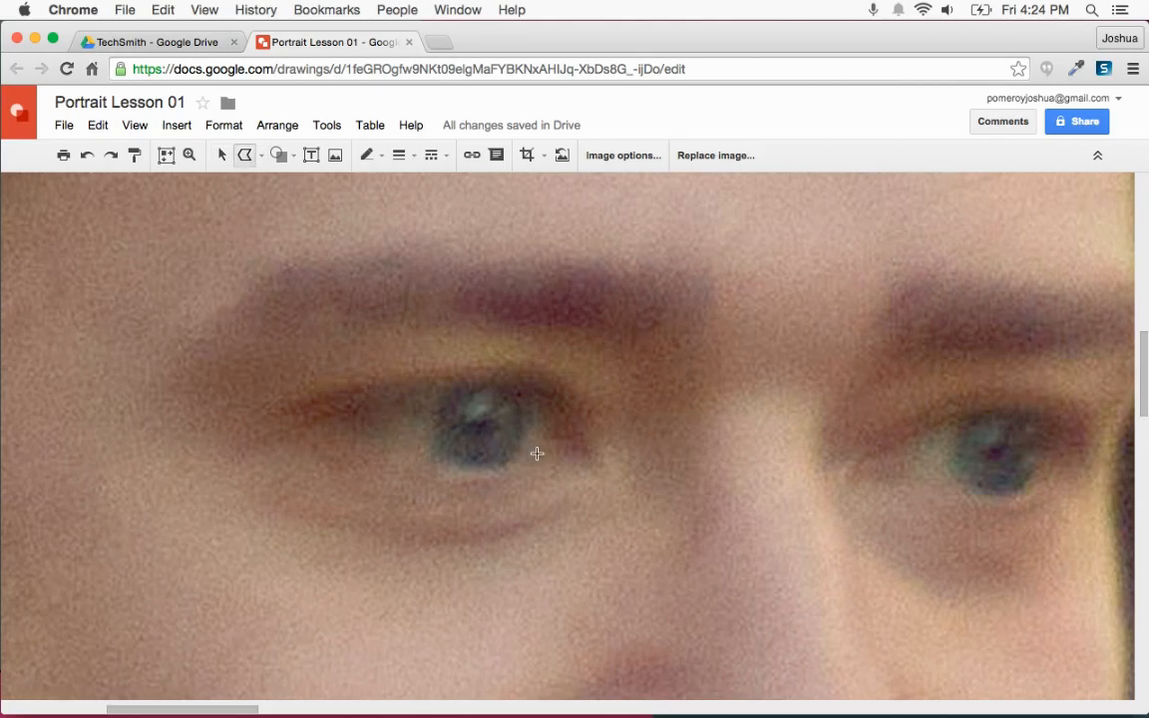
pyautogui.click(508, 427)
pyautogui.click(456, 398)
pyautogui.click(442, 398)
pyautogui.click(455, 461)
pyautogui.click(484, 465)
pyautogui.click(505, 459)
pyautogui.click(517, 437)
pyautogui.click(514, 418)
# Make the near iris color shape's outline transparent and fill it with dark teal
pyautogui.click(399, 156)
pyautogui.click(413, 187)
pyautogui.click(368, 156)
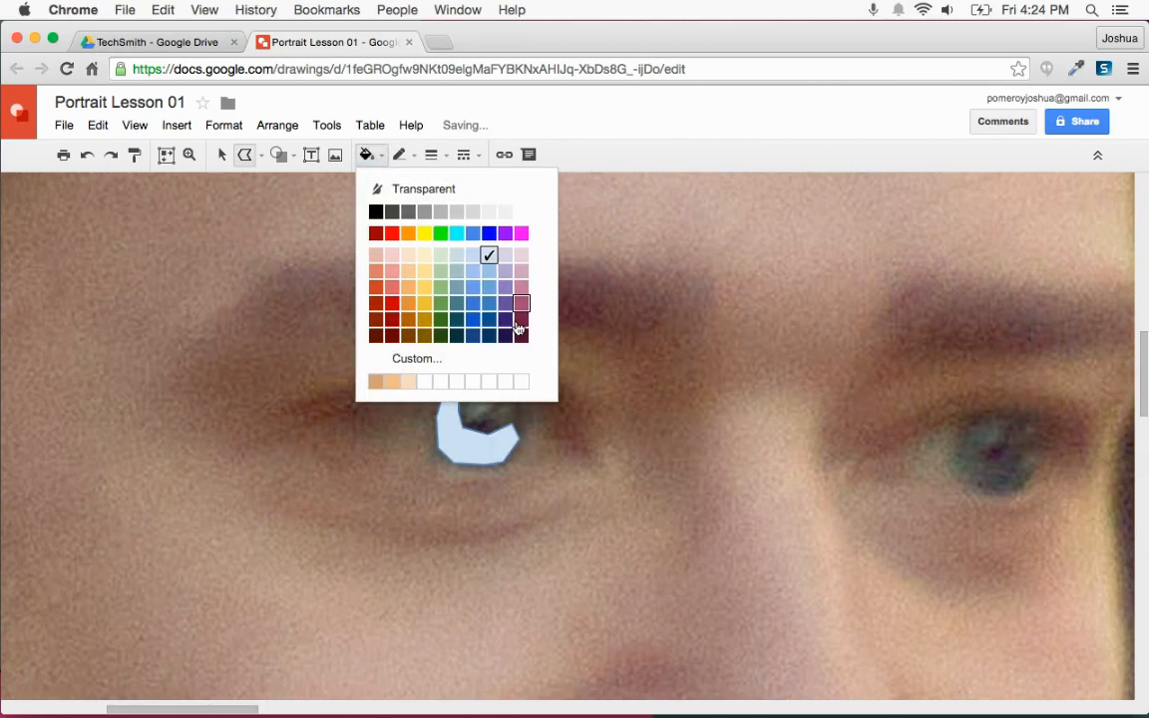
pyautogui.click(457, 321)
# Trace a matching dark teal U-shaped polyline around the pupil over the lower part of the far iris
pyautogui.hscroll(5, 539, 409)
pyautogui.click(623, 430)
pyautogui.click(623, 455)
pyautogui.click(638, 464)
pyautogui.click(652, 458)
pyautogui.click(664, 445)
pyautogui.click(682, 439)
pyautogui.click(674, 470)
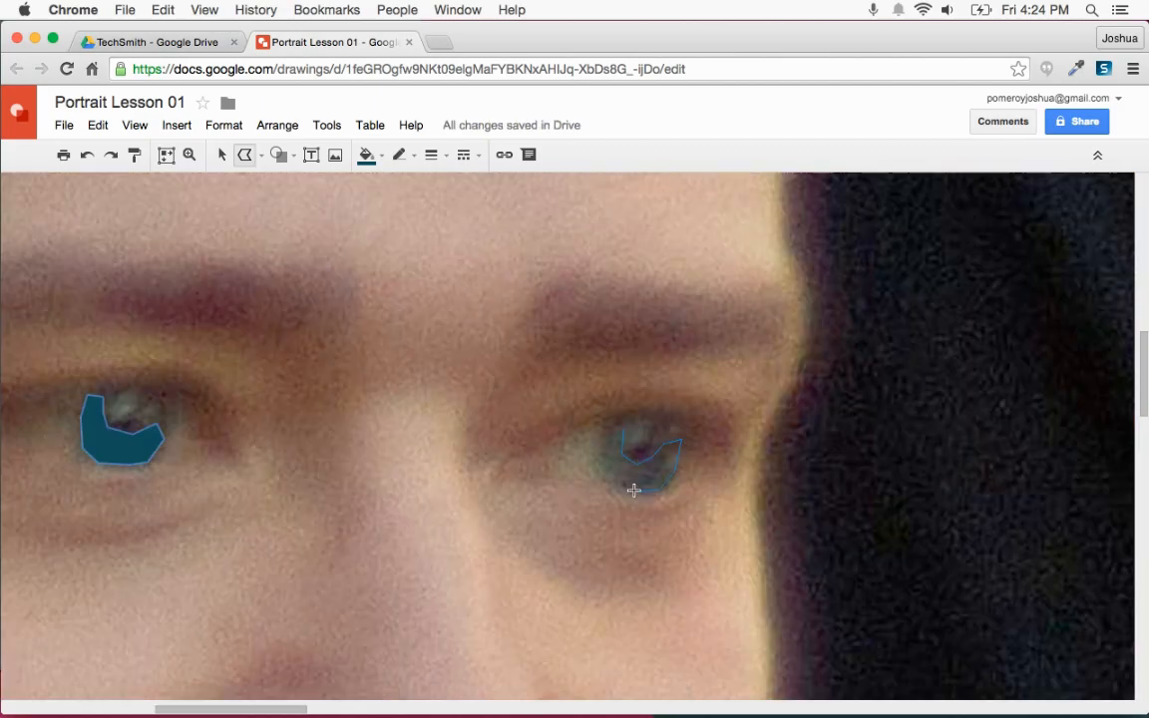
pyautogui.click(602, 477)
pyautogui.click(597, 457)
pyautogui.click(600, 426)
pyautogui.click(624, 428)
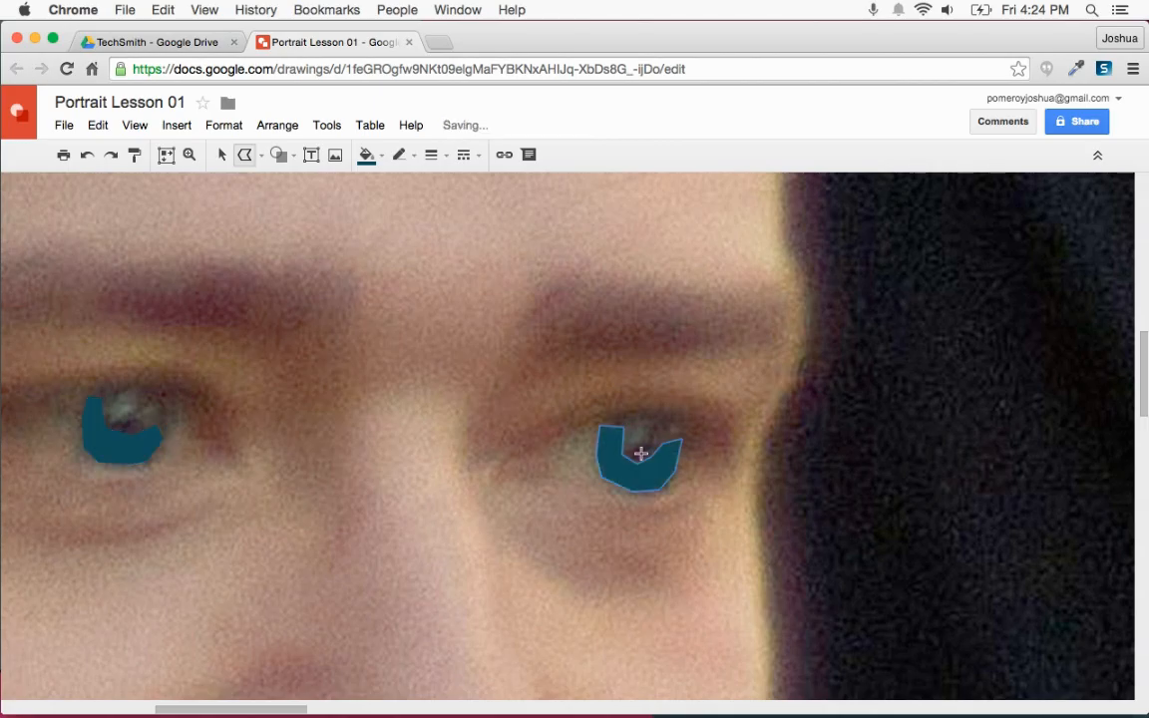
# Trace a smaller closed shape inside the lower part of the near iris's teal shape and fill it with medium blue
pyautogui.hscroll(-5, 604, 446)
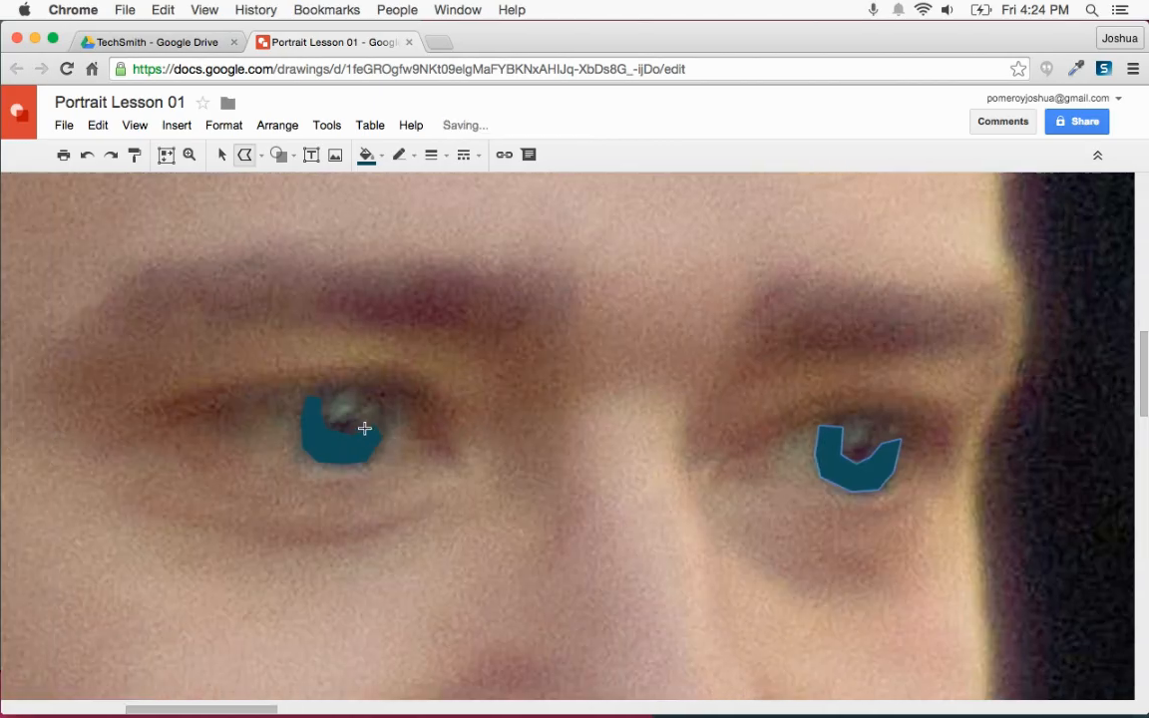
pyautogui.click(371, 427)
pyautogui.click(347, 436)
pyautogui.click(318, 449)
pyautogui.click(332, 459)
pyautogui.click(374, 430)
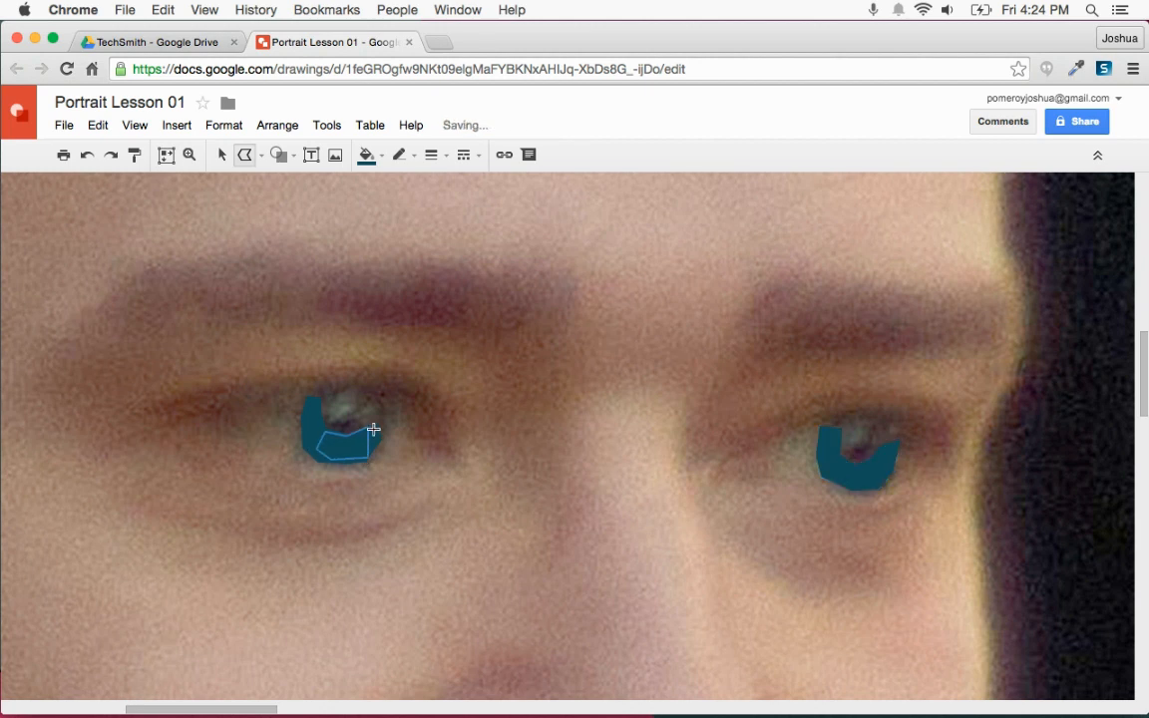
pyautogui.click(366, 155)
pyautogui.click(466, 327)
pyautogui.hscroll(3, 437, 433)
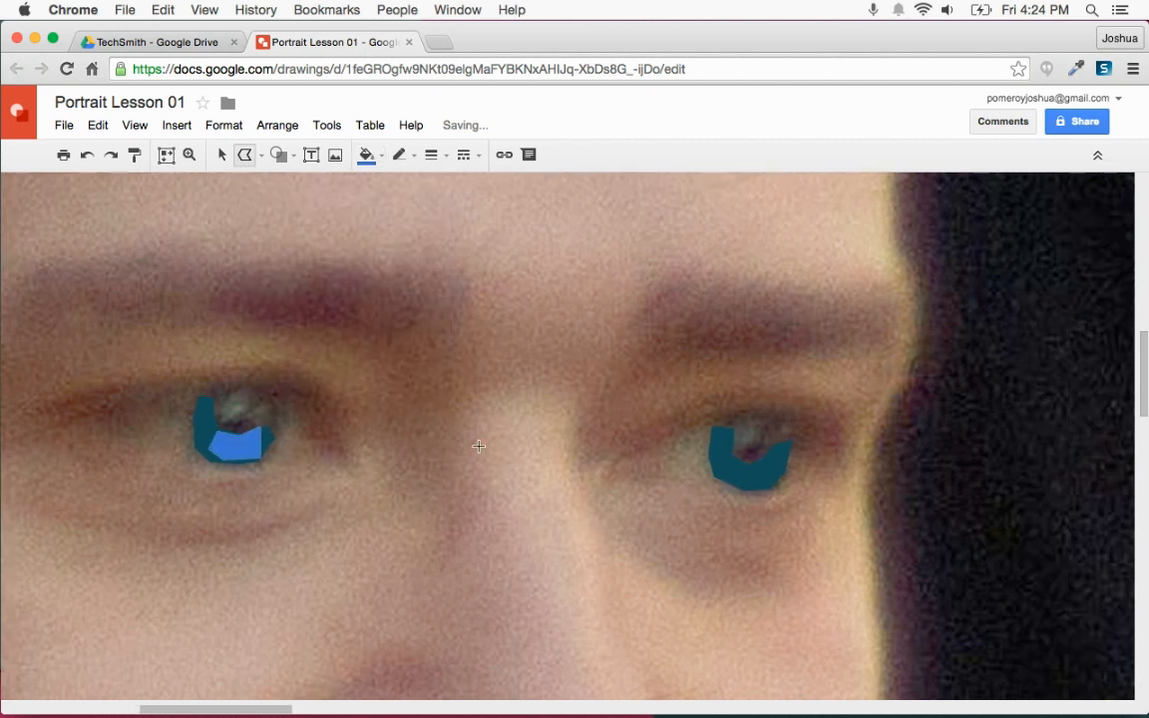
# Trace a smaller medium blue closed shape inside the lower part of the far iris's teal shape
pyautogui.click(783, 459)
pyautogui.click(731, 462)
pyautogui.click(723, 473)
pyautogui.click(733, 486)
pyautogui.click(765, 489)
pyautogui.click(778, 476)
pyautogui.click(776, 454)
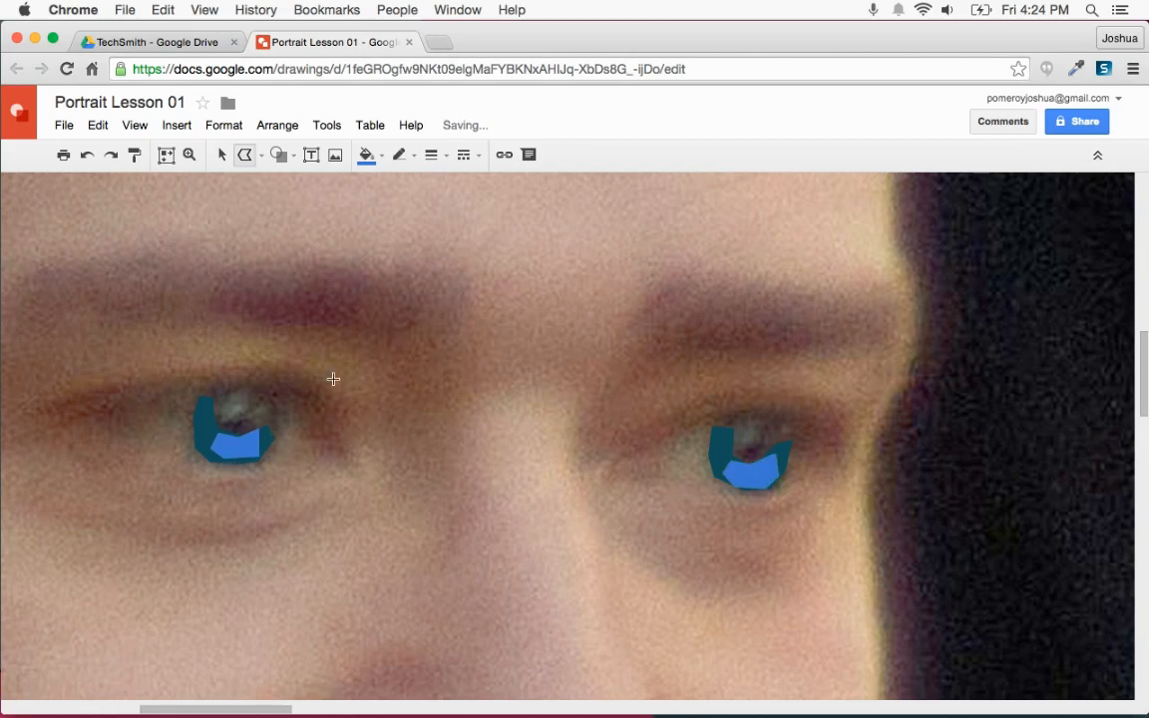
# Trace a small closed highlight shape over the reflection above the near eye's pupil
pyautogui.hscroll(-3, 409, 413)
pyautogui.click(374, 404)
pyautogui.click(356, 412)
pyautogui.click(339, 414)
pyautogui.click(349, 396)
pyautogui.click(369, 395)
pyautogui.click(373, 401)
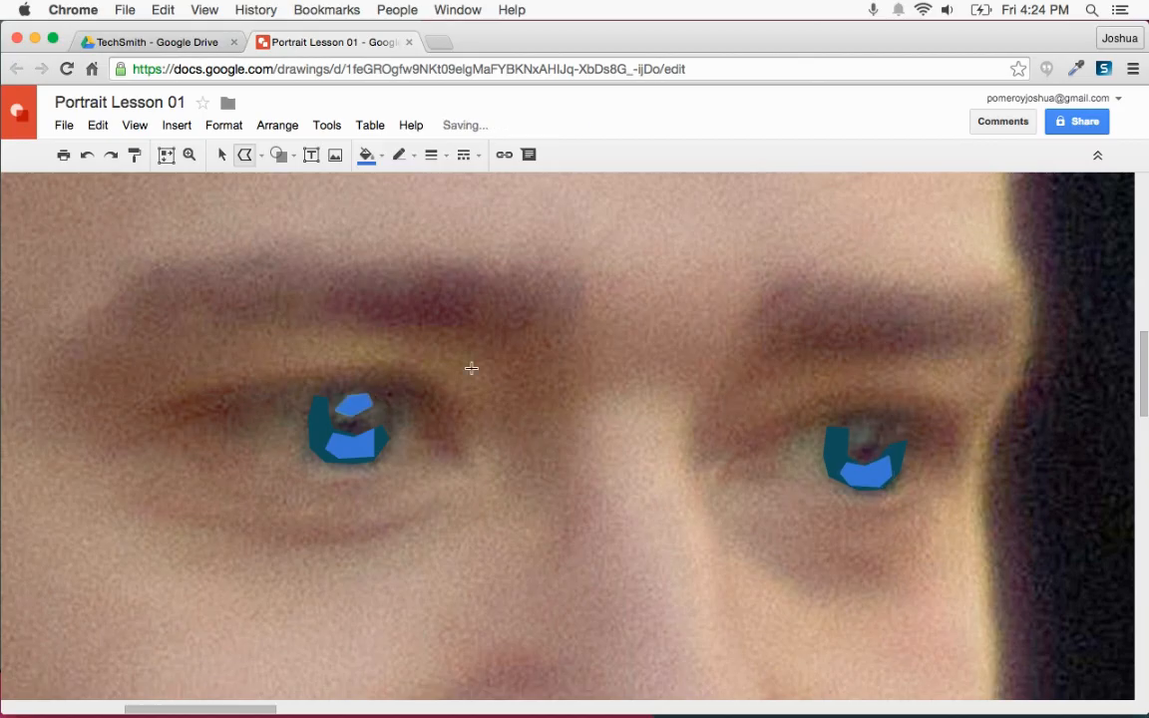
# Fill the near eye's upper highlight shape with translucent white
pyautogui.click(371, 155)
pyautogui.click(470, 192)
pyautogui.click(379, 156)
pyautogui.click(419, 359)
pyautogui.click(653, 393)
pyautogui.click(533, 486)
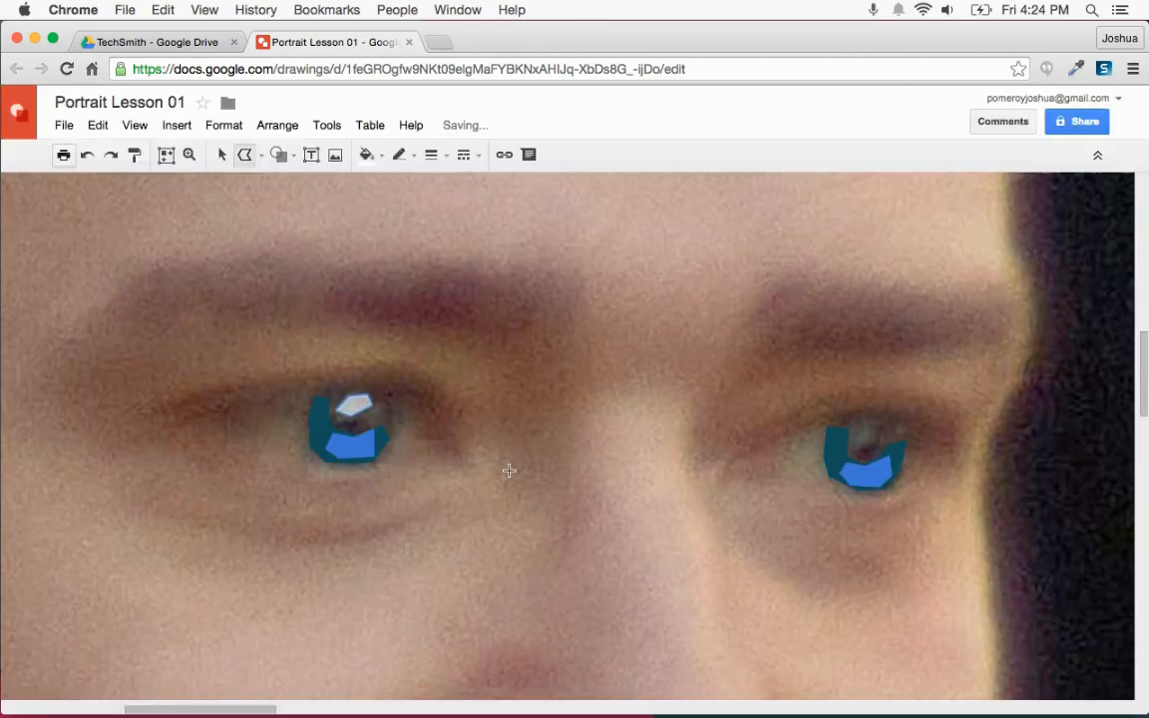
# Trace two more translucent white highlights on the near eye, one at the iris's inner side and one overlapping the upper highlight
pyautogui.click(372, 418)
pyautogui.click(376, 406)
pyautogui.click(392, 404)
pyautogui.click(396, 416)
pyautogui.click(392, 426)
pyautogui.click(375, 417)
pyautogui.click(364, 398)
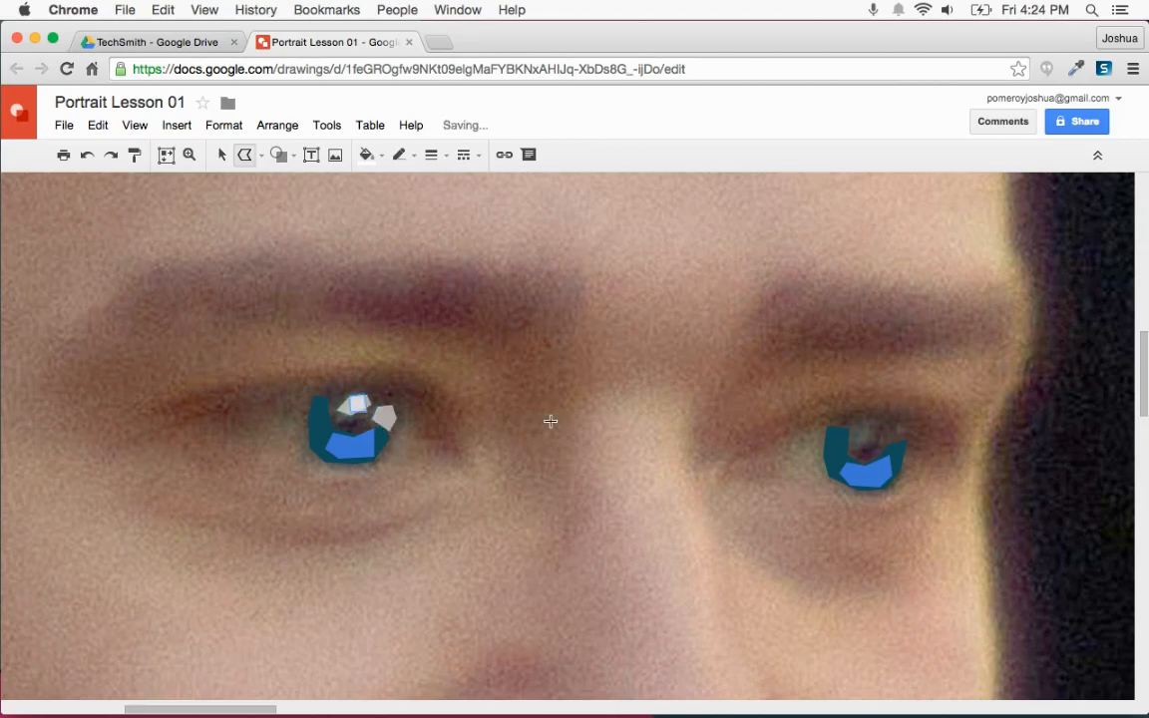
# Trace two translucent white highlights on the far eye, one above the pupil and one at the iris's outer side
pyautogui.click(876, 428)
pyautogui.click(855, 442)
pyautogui.click(853, 424)
pyautogui.click(866, 419)
pyautogui.click(876, 426)
pyautogui.click(889, 430)
pyautogui.click(885, 445)
pyautogui.click(896, 457)
pyautogui.click(904, 445)
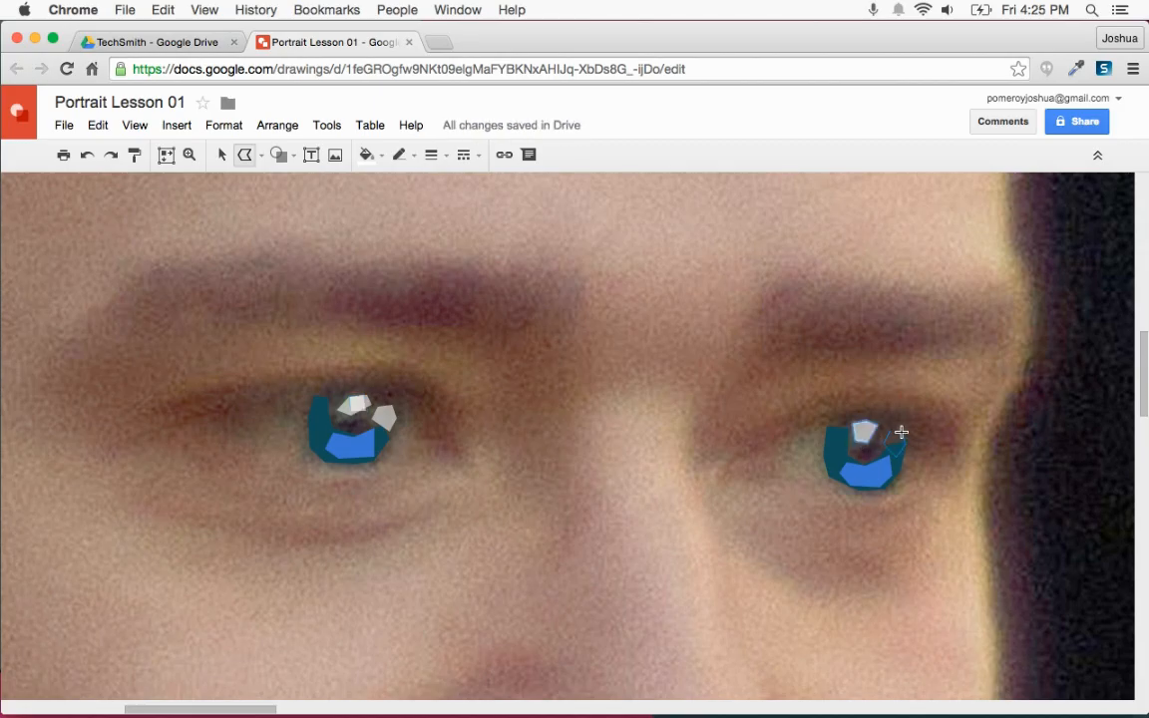
pyautogui.click(887, 430)
# Trace a smaller translucent white shape overlapping the highlight above the far eye's pupil
pyautogui.click(862, 433)
pyautogui.click(873, 439)
pyautogui.click(882, 427)
pyautogui.click(865, 421)
pyautogui.click(863, 433)
# Trace a long pointed translucent white shape over the lower eye white and iris edge of both the near and far eyes
pyautogui.click(332, 450)
pyautogui.click(248, 429)
pyautogui.click(330, 452)
pyautogui.hscroll(4, 498, 468)
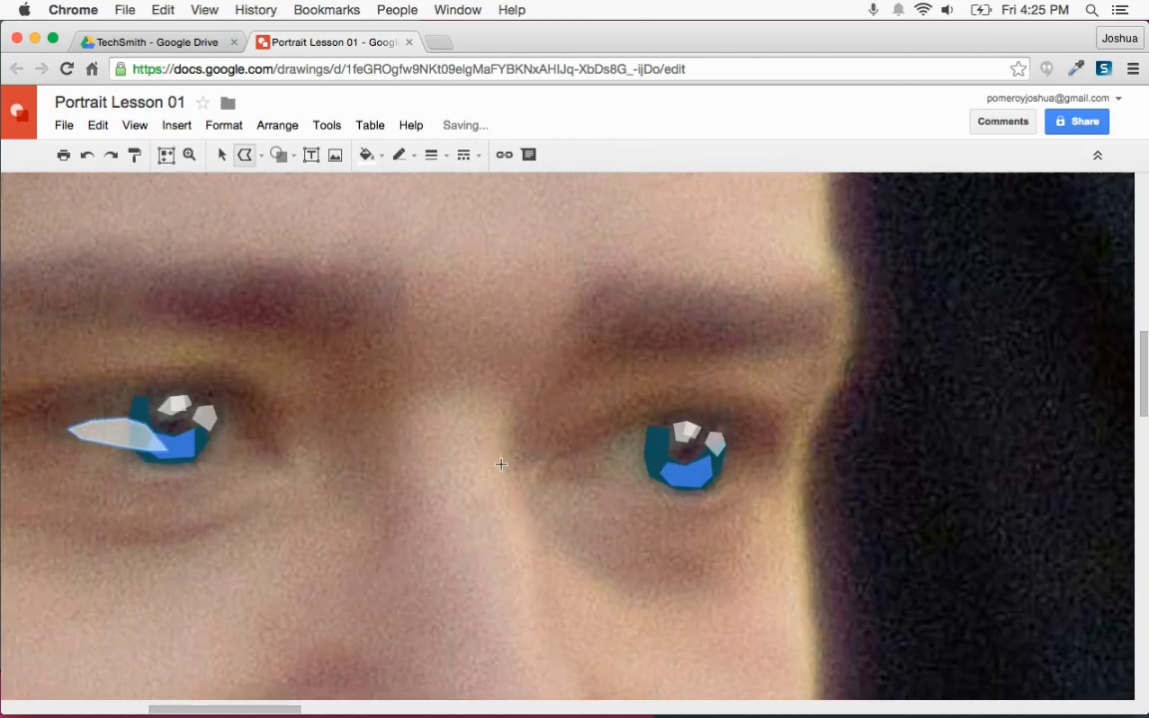
pyautogui.click(651, 451)
pyautogui.click(668, 479)
# Select all iris and highlight shapes on the photo and move them onto the black pupils on the blank canvas
pyautogui.hscroll(-3, 731, 491)
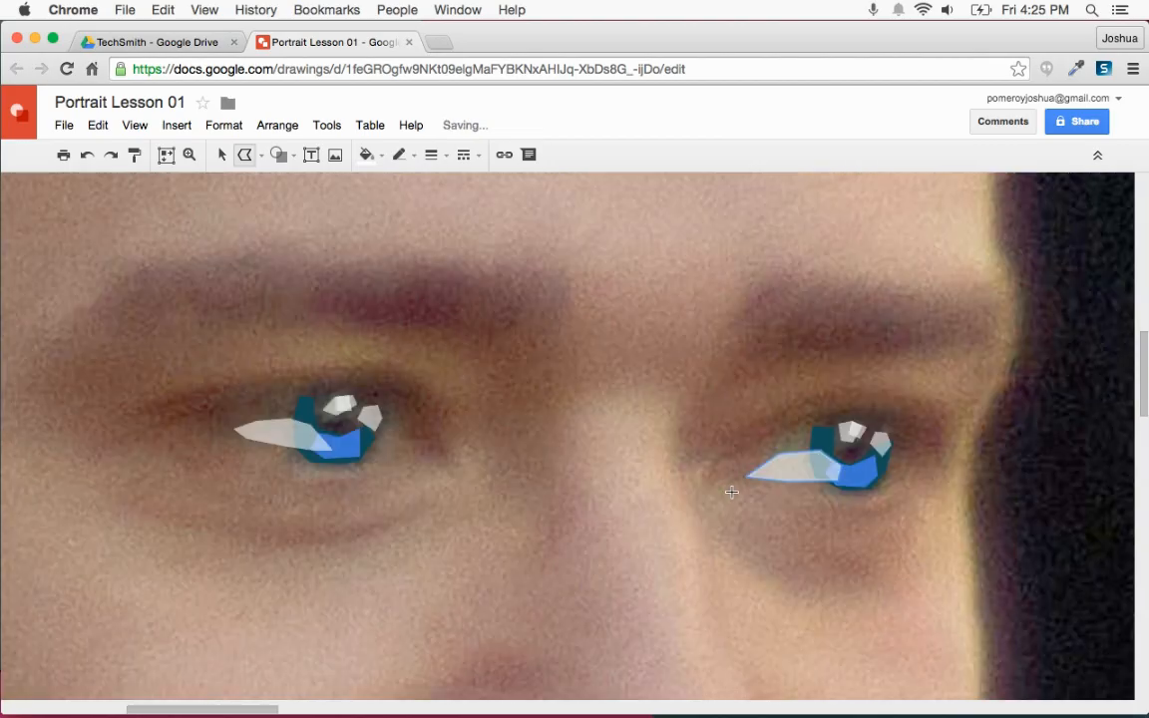
pyautogui.press('super+alt+minus')
pyautogui.press('super+alt+minus')
pyautogui.click(222, 155)
pyautogui.moveTo(170, 289); pyautogui.dragTo(657, 538)
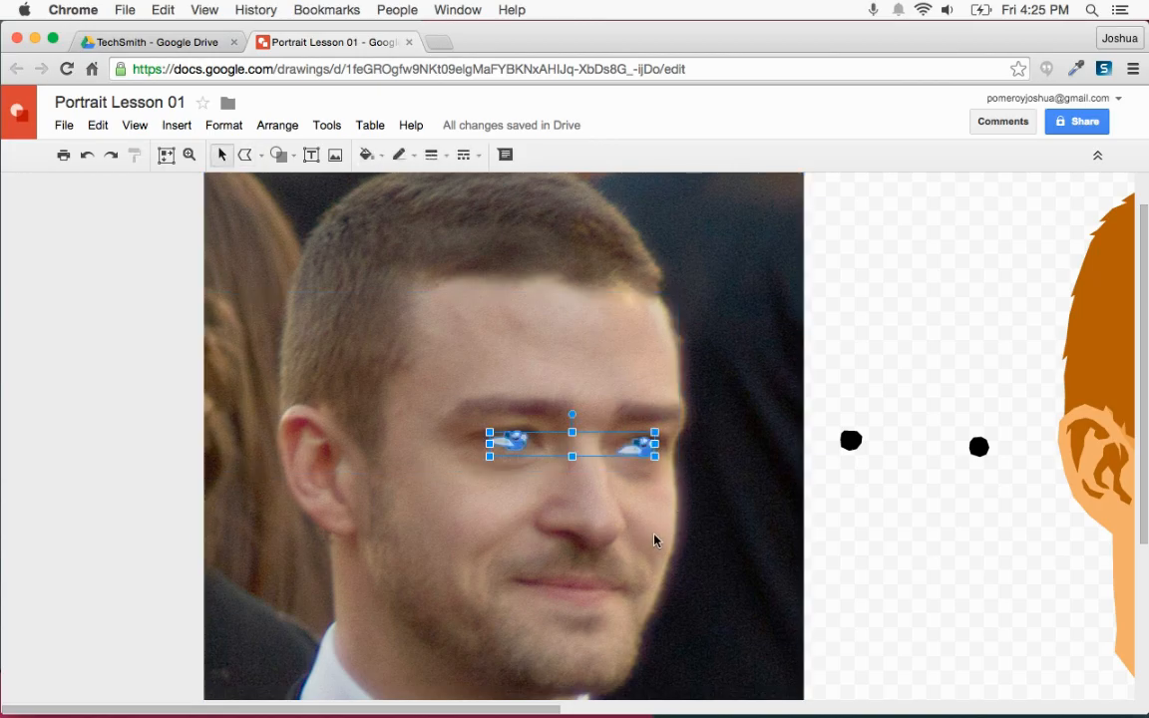
pyautogui.moveTo(644, 451); pyautogui.dragTo(974, 472)
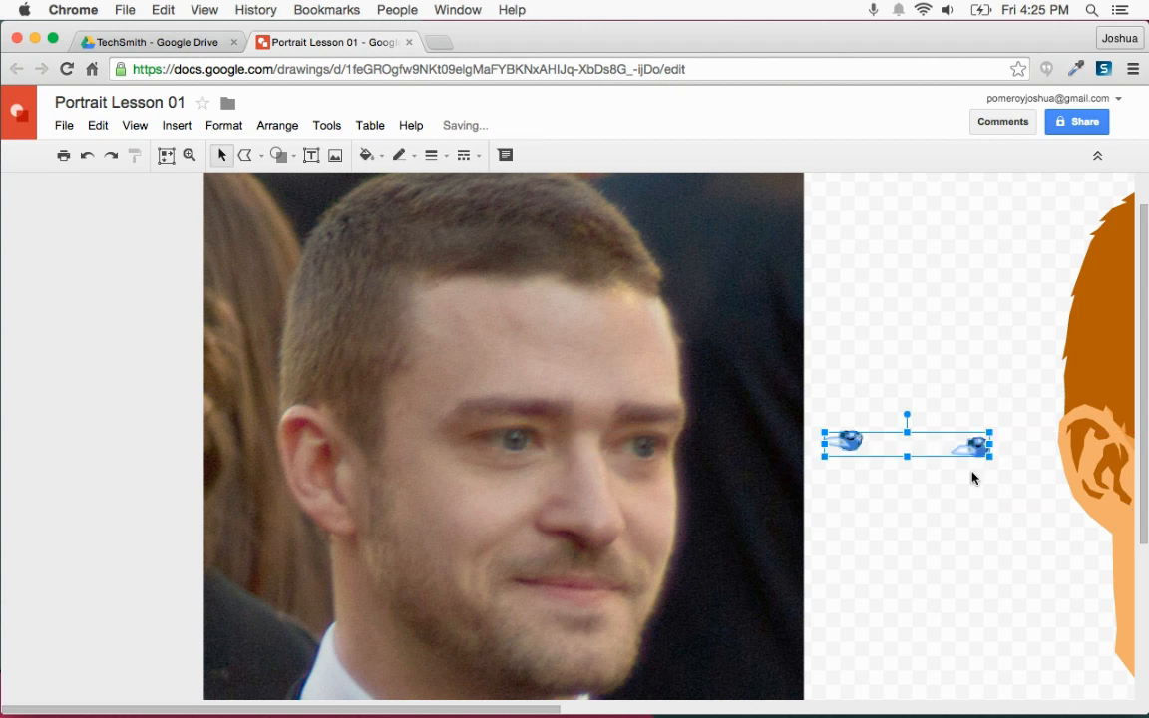
# Nudge the selected iris and highlight shapes slightly to the right to line them up with the black pupils
pyautogui.scroll(5, 956, 469)
pyautogui.scroll(-2, 957, 467)
pyautogui.hscroll(3, 900, 467)
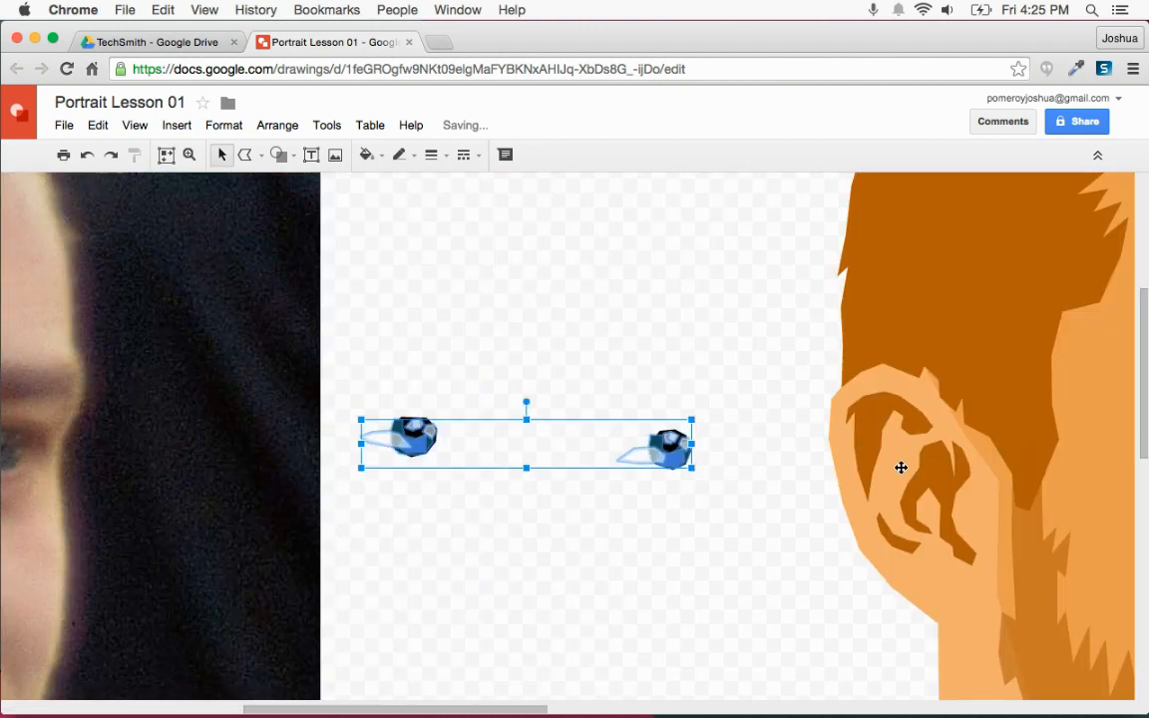
pyautogui.press('super+alt+plus')
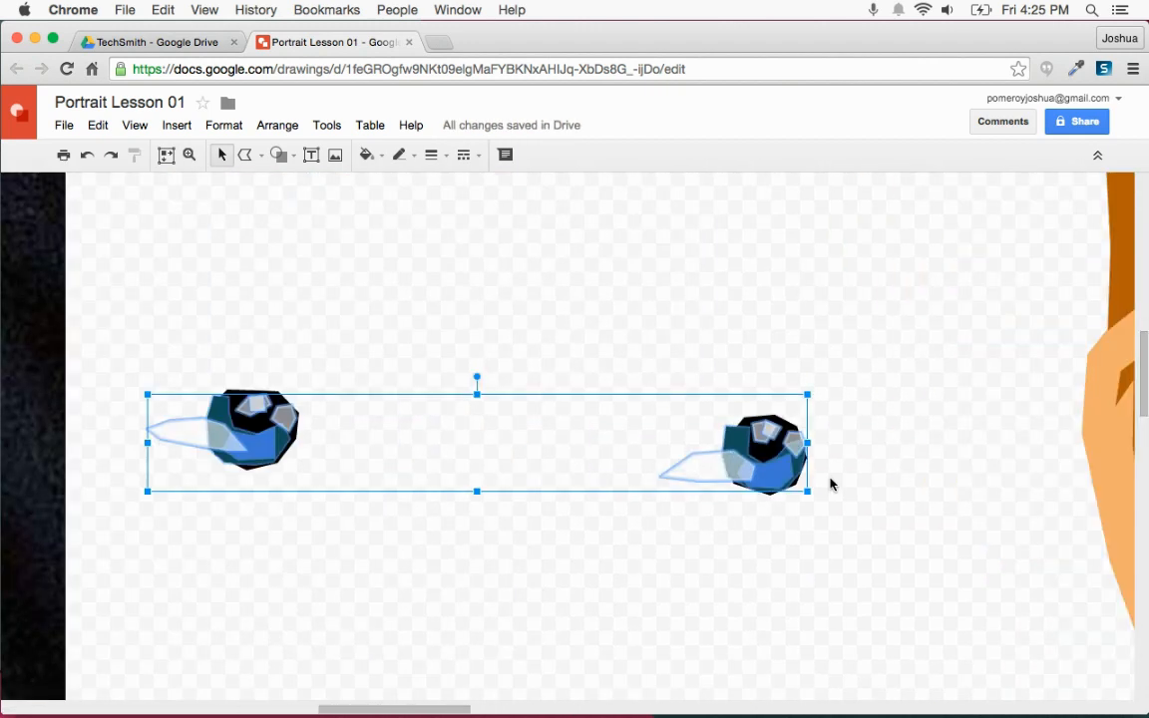
pyautogui.press('Right')
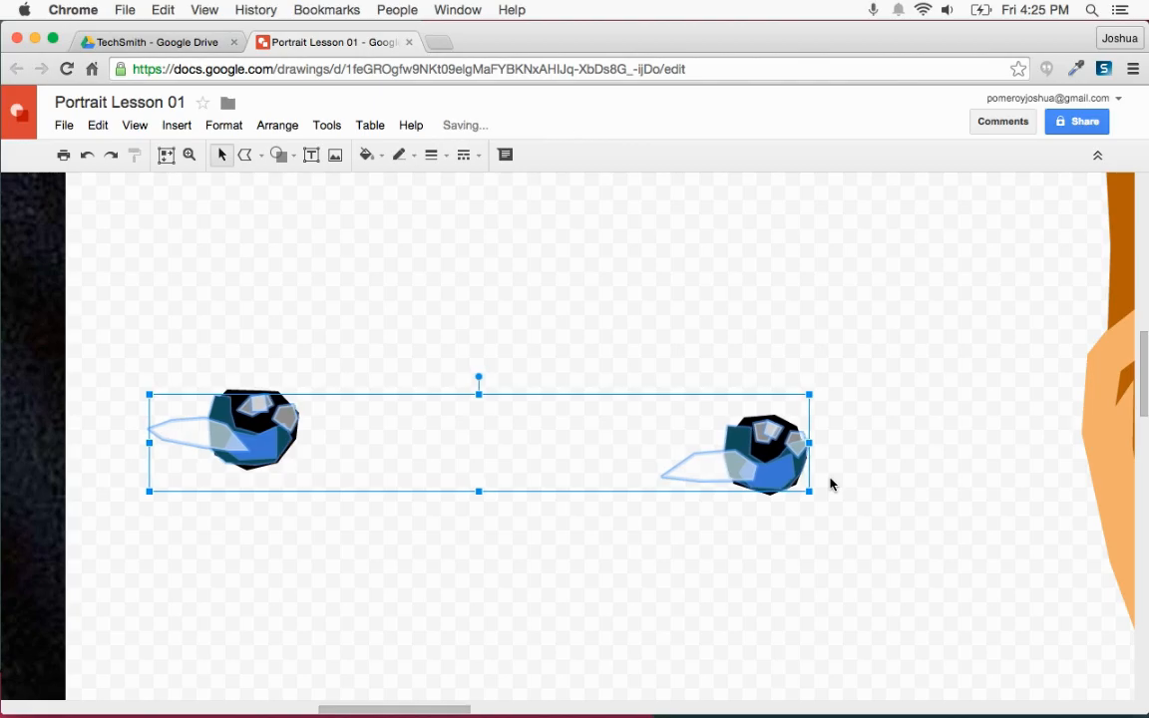
# Select the black pupils together with all iris and highlight shapes and group them
pyautogui.hscroll(-3, 897, 449)
pyautogui.moveTo(970, 342)
pyautogui.mouseDown()
pyautogui.moveTo(360, 500)
pyautogui.moveTo(217, 516)
pyautogui.moveTo(209, 526)
pyautogui.mouseUp()
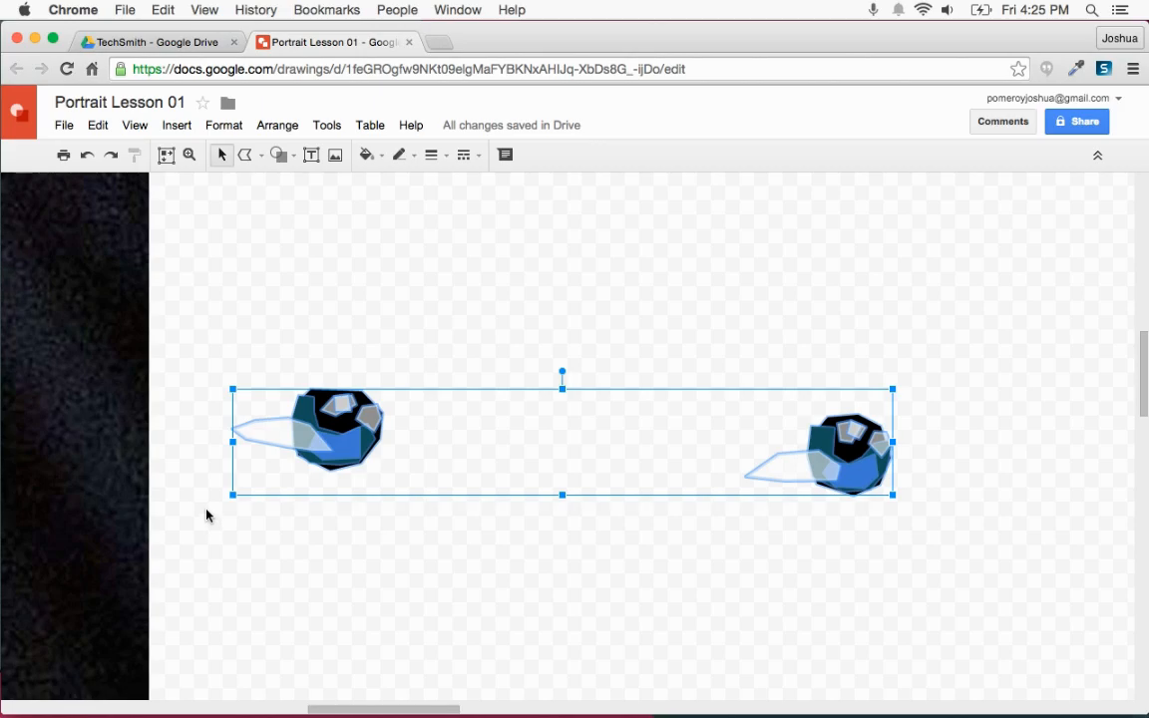
pyautogui.press('super+alt+g')
pyautogui.press('super+alt+minus')
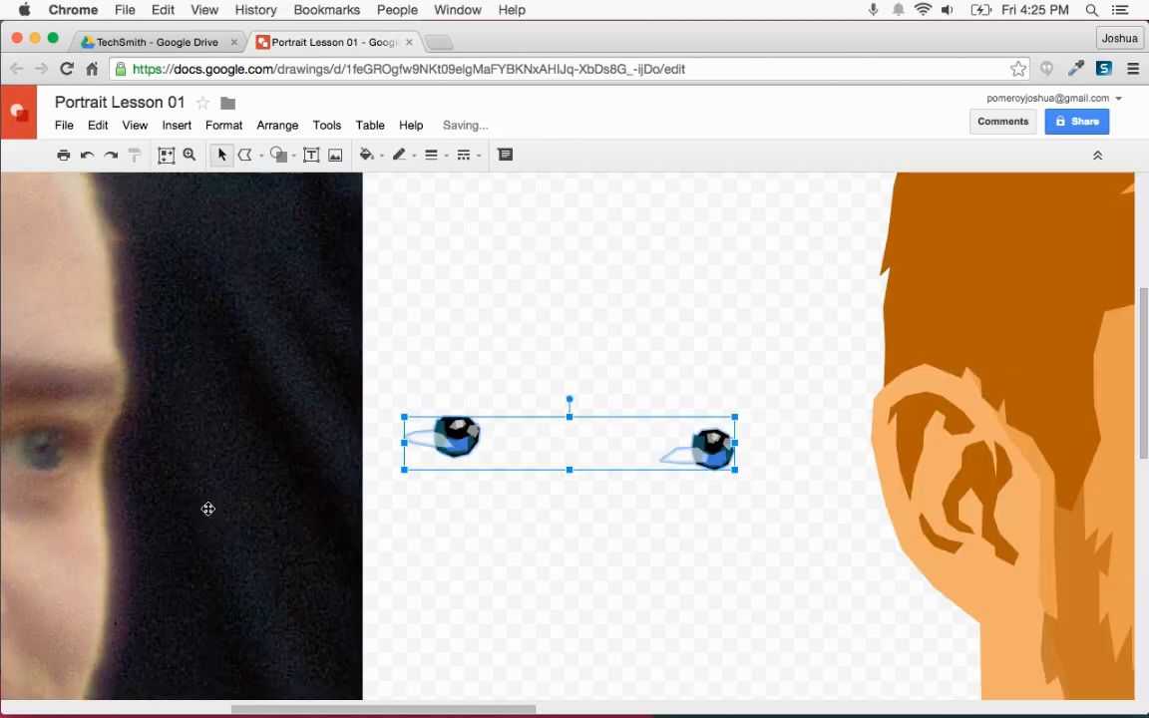
# Move the grouped eyes onto the portrait's eye sockets and nudge them left into alignment with the eye whites
pyautogui.hscroll(3, 207, 509)
pyautogui.moveTo(581, 454); pyautogui.dragTo(842, 484)
pyautogui.press('super+alt+equal')
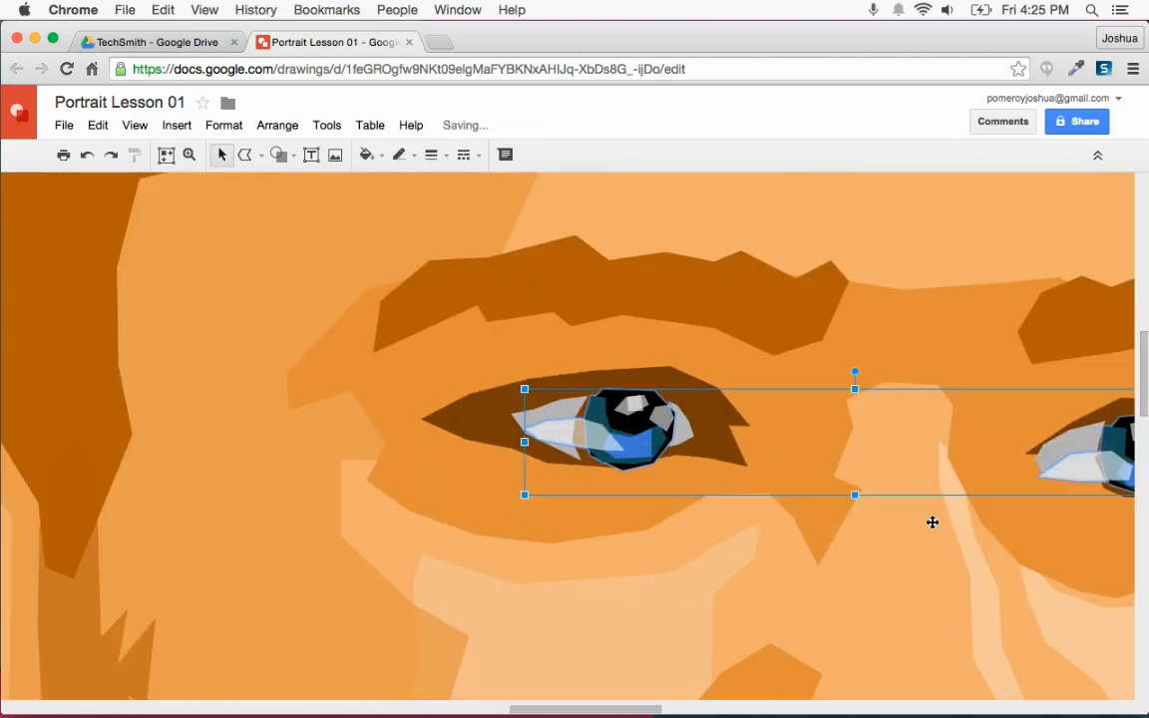
pyautogui.press('Left')
pyautogui.press('Left')
pyautogui.press('Left')
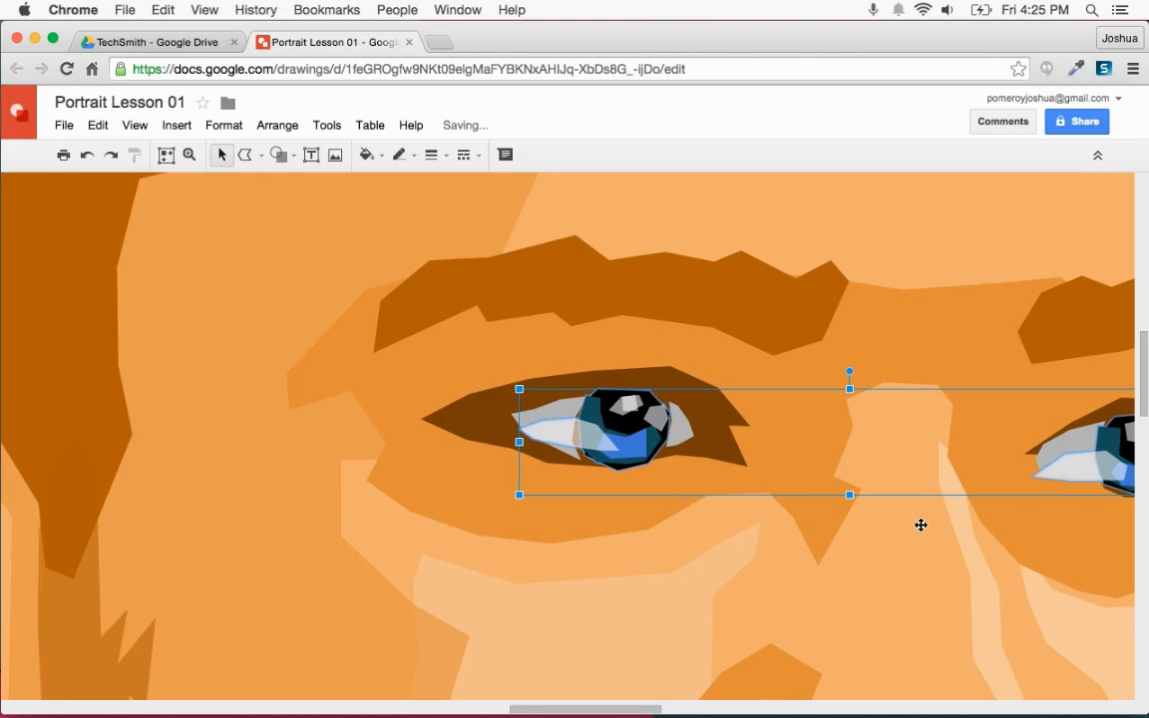
# Deselect the eyes and examine them against the whole portrait and the reference photo
pyautogui.press('super+alt+minus')
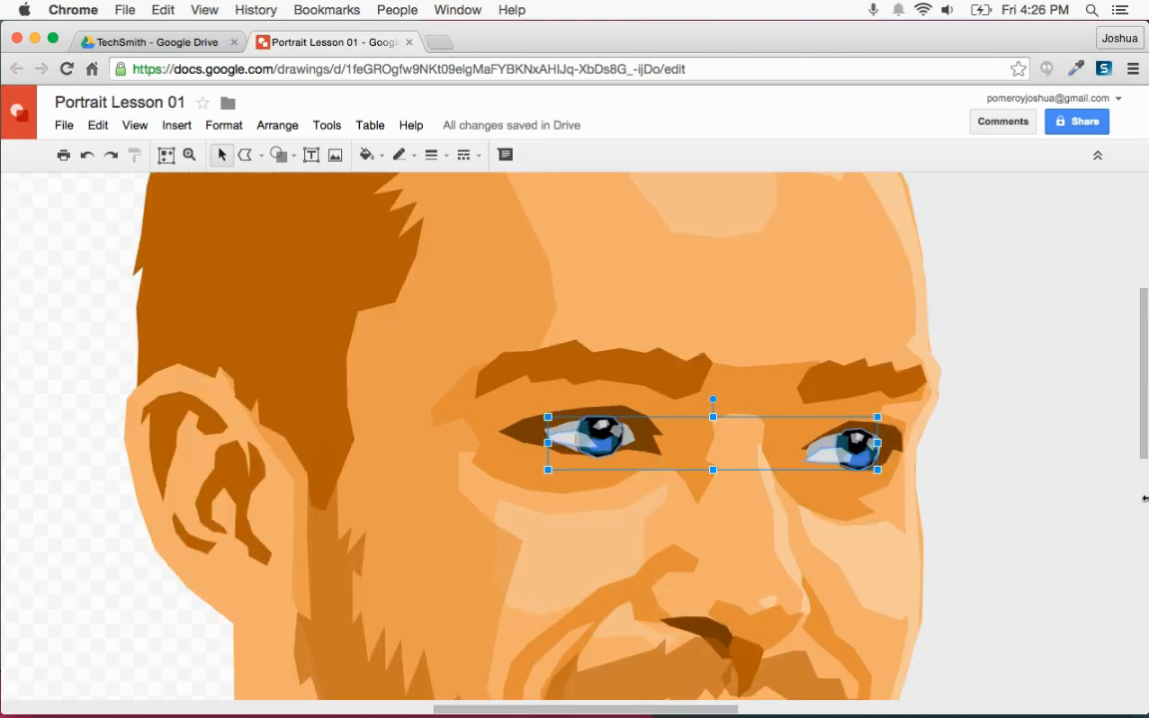
pyautogui.click(1024, 505)
pyautogui.press('super+alt+minus')
pyautogui.press('super+alt+minus')
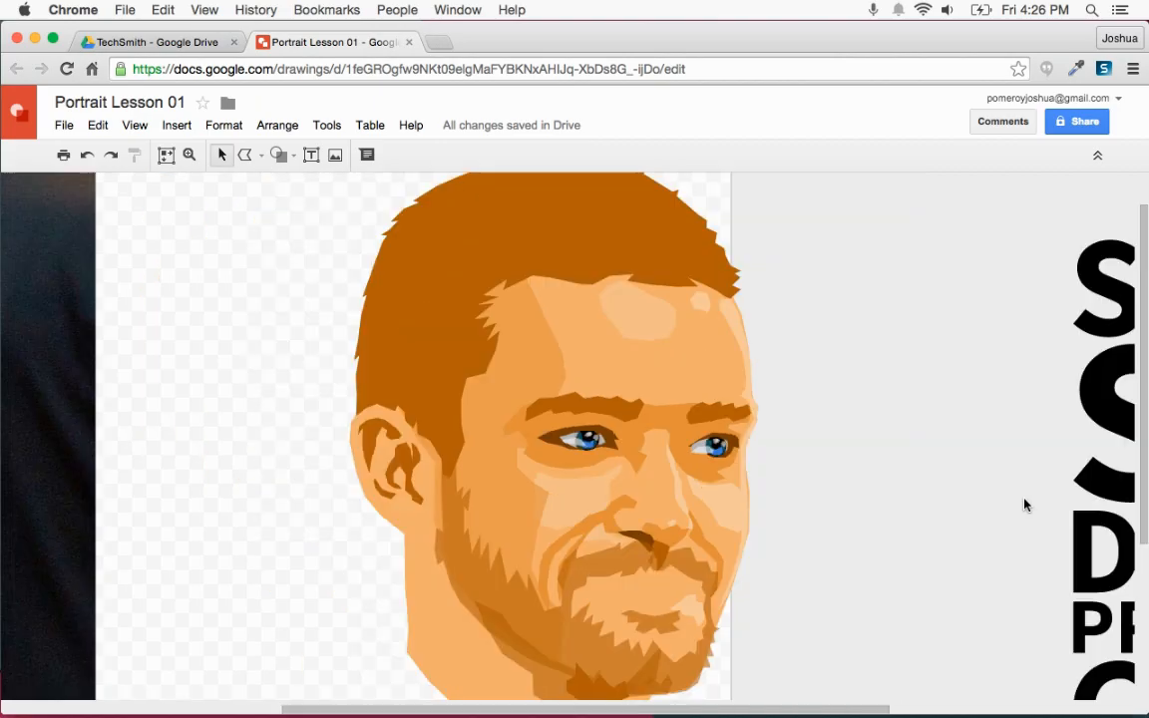
pyautogui.press('super+alt+minus')
pyautogui.press('super+alt+plus')
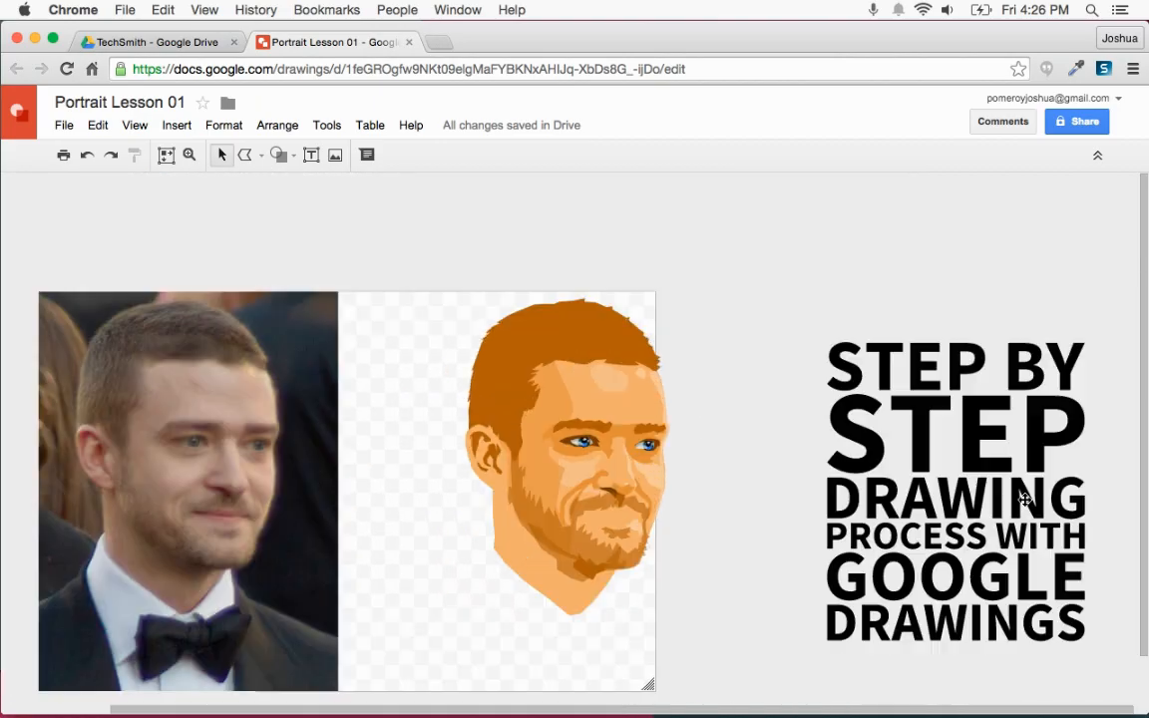
# Reshape the near eye's dark brown outline by pulling its outer corner points inward and lowering the point beneath the iris
pyautogui.hscroll(-2, 764, 473)
pyautogui.press('super+alt+plus')
pyautogui.press('super+alt+plus')
pyautogui.press('super+alt+plus')
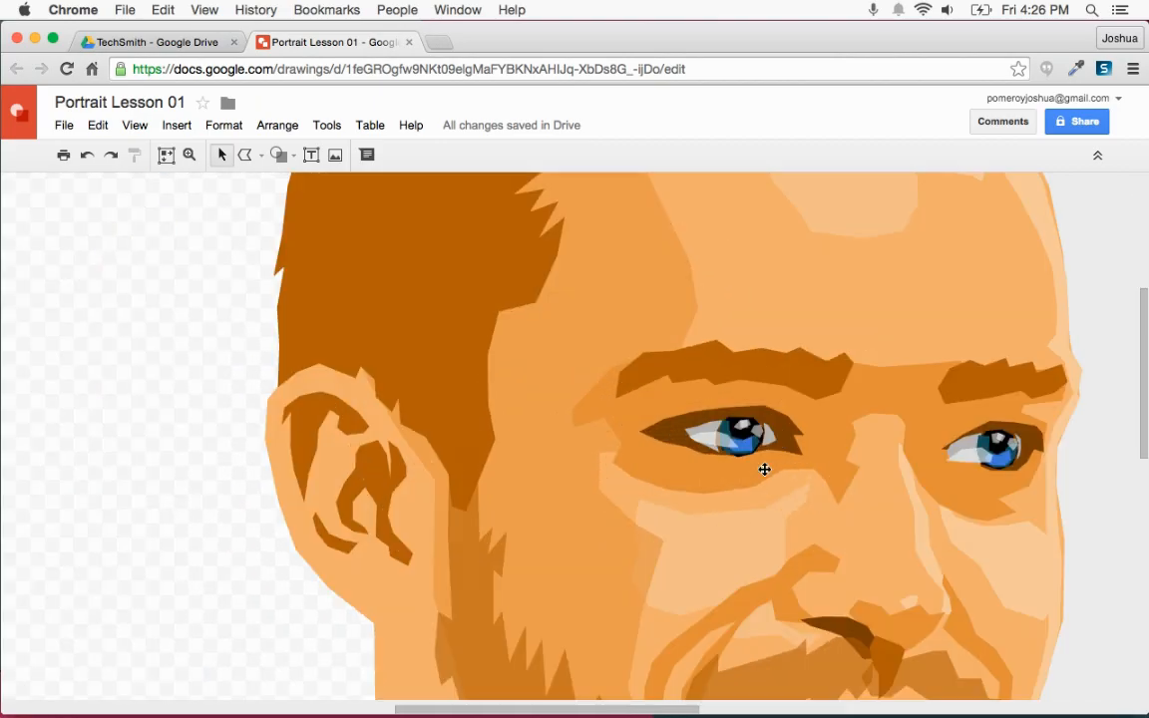
pyautogui.click(677, 444)
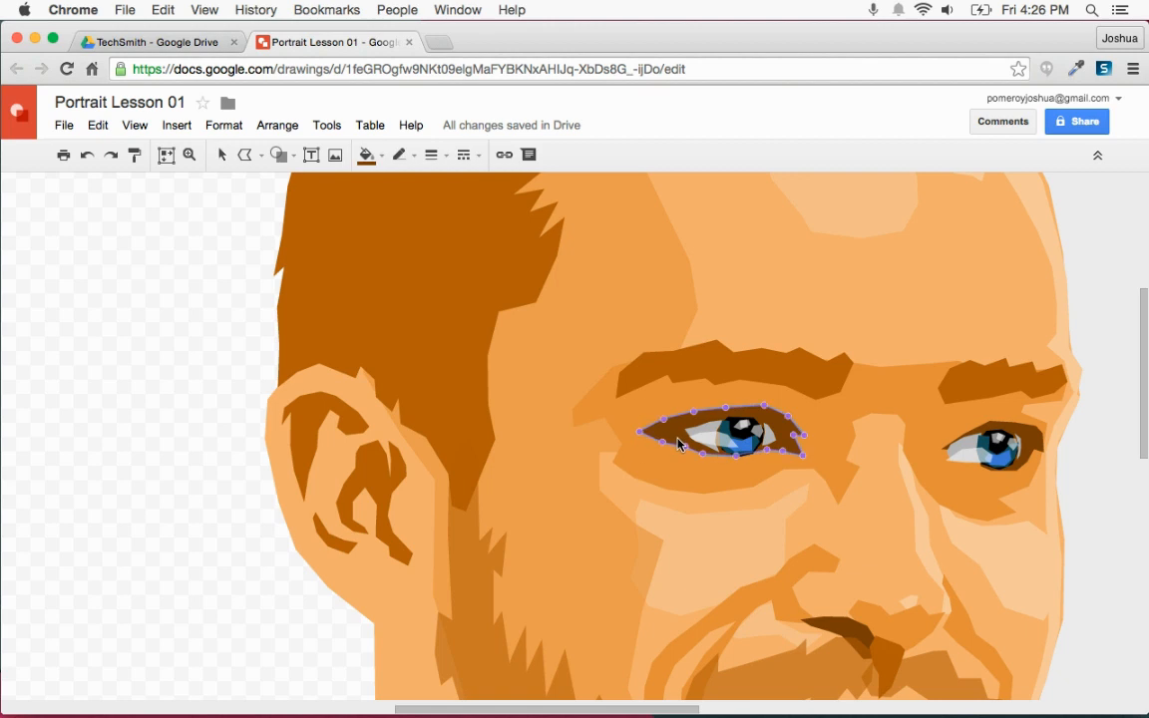
pyautogui.press('super+alt+plus')
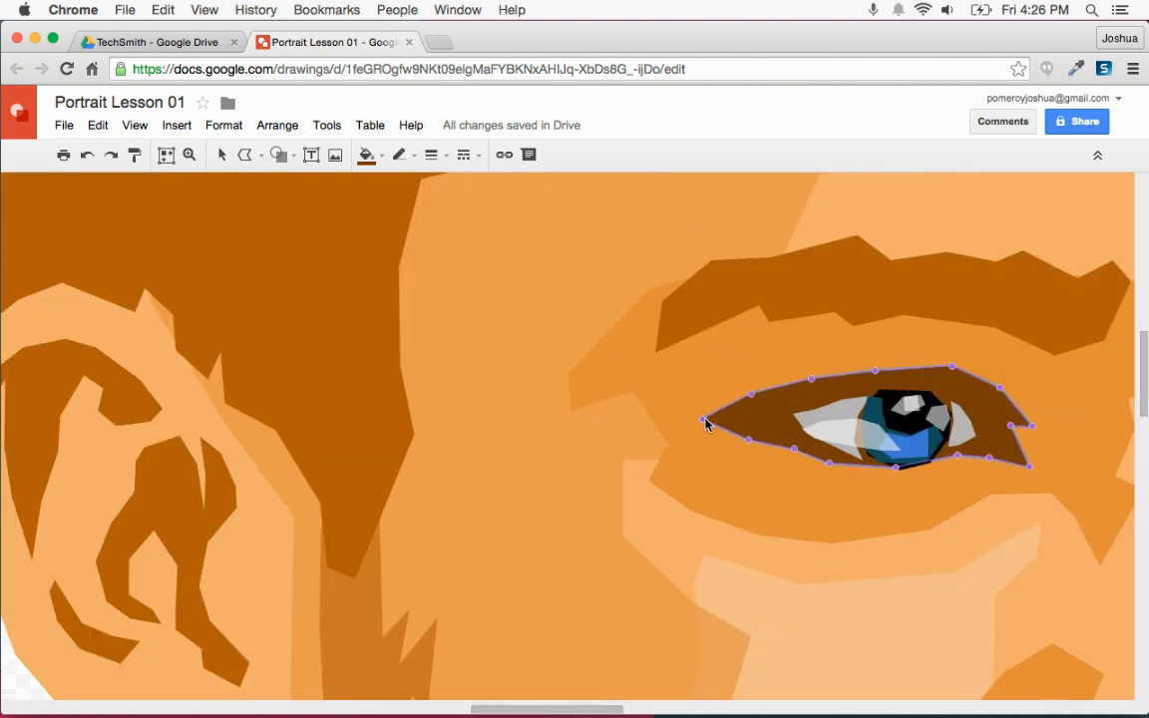
pyautogui.moveTo(748, 421)
pyautogui.mouseDown()
pyautogui.moveTo(774, 440)
pyautogui.moveTo(767, 409)
pyautogui.mouseUp()
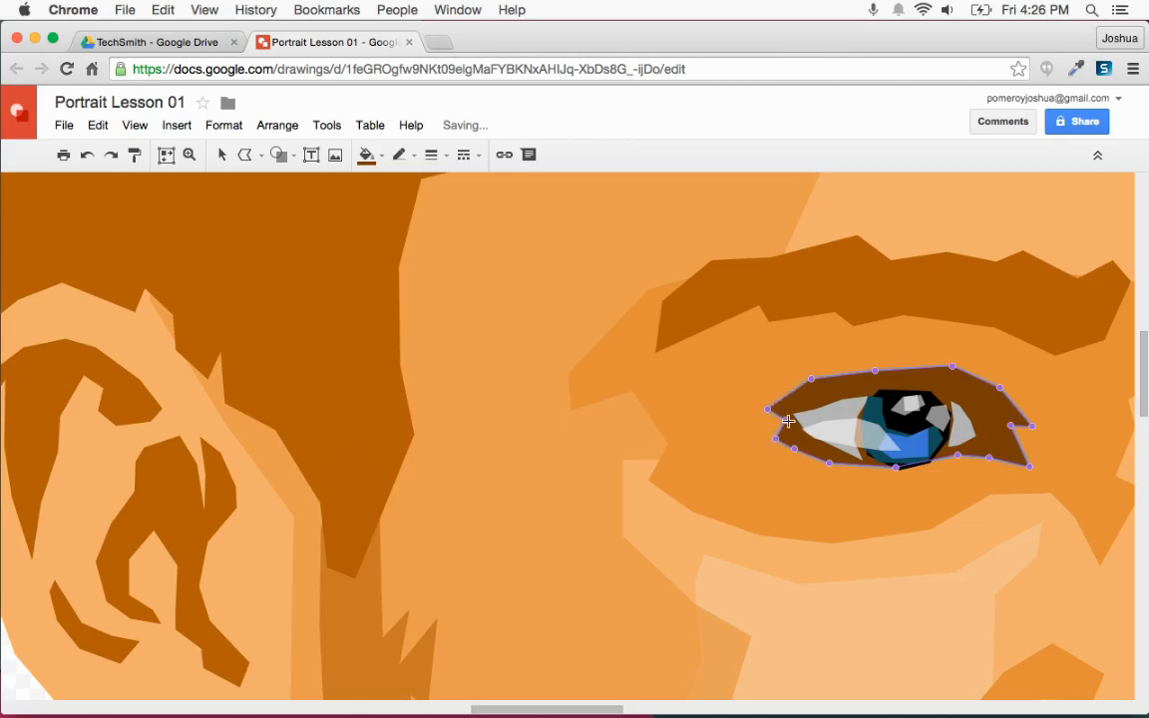
pyautogui.hscroll(5, 785, 420)
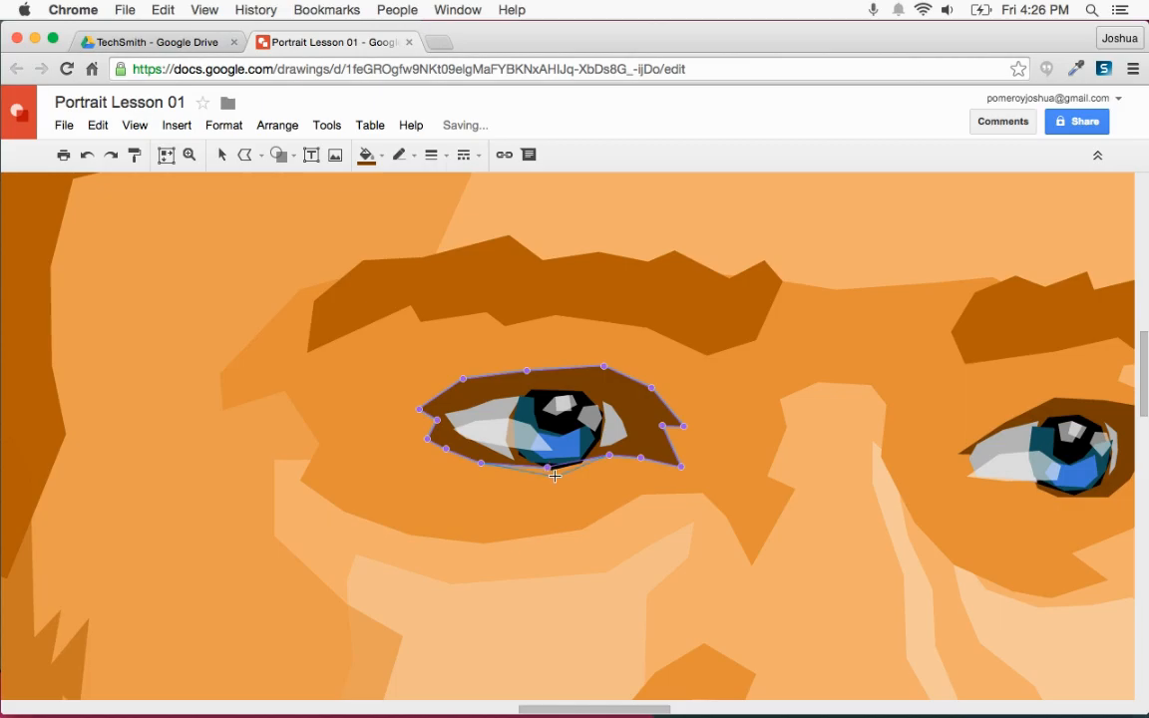
pyautogui.hscroll(2, 552, 469)
pyautogui.press('Escape')
# Edit the points of the far eye's dark brown shape, lowering its lower edge toward the bottom of the eye white
pyautogui.doubleClick(1032, 431)
pyautogui.moveTo(906, 463); pyautogui.dragTo(902, 473)
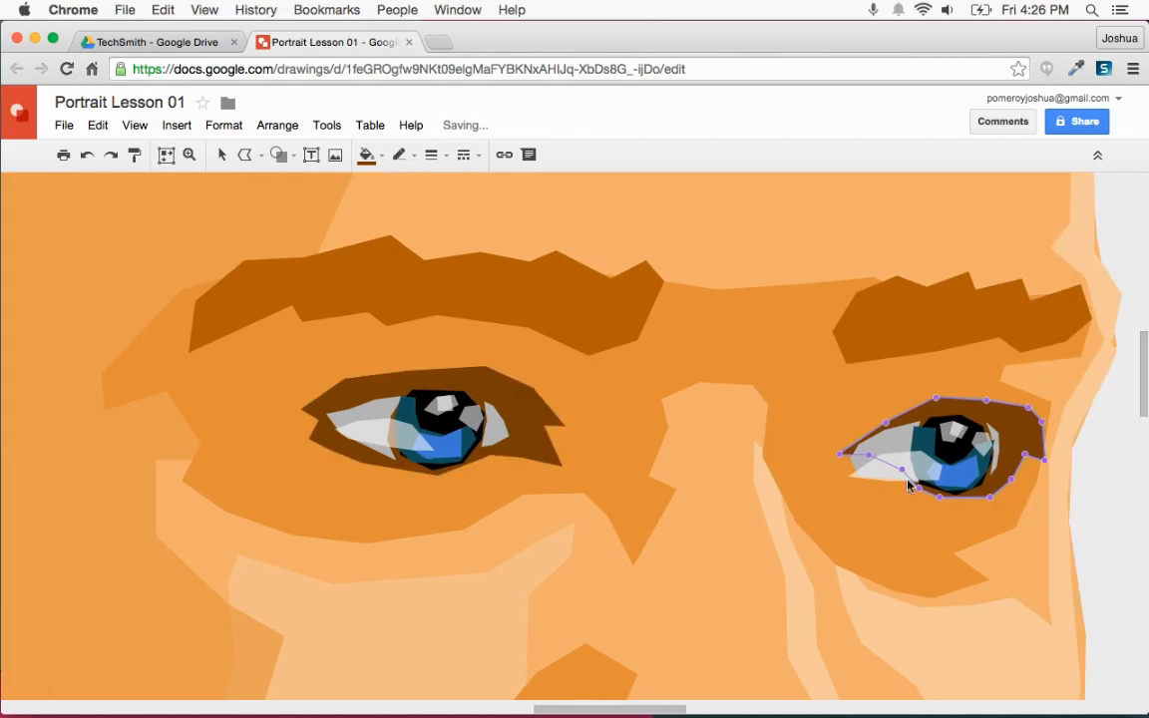
# Move the outer-corner point of the lower white highlight polygon inward on the eye nearest the face's edge
pyautogui.click(858, 474)
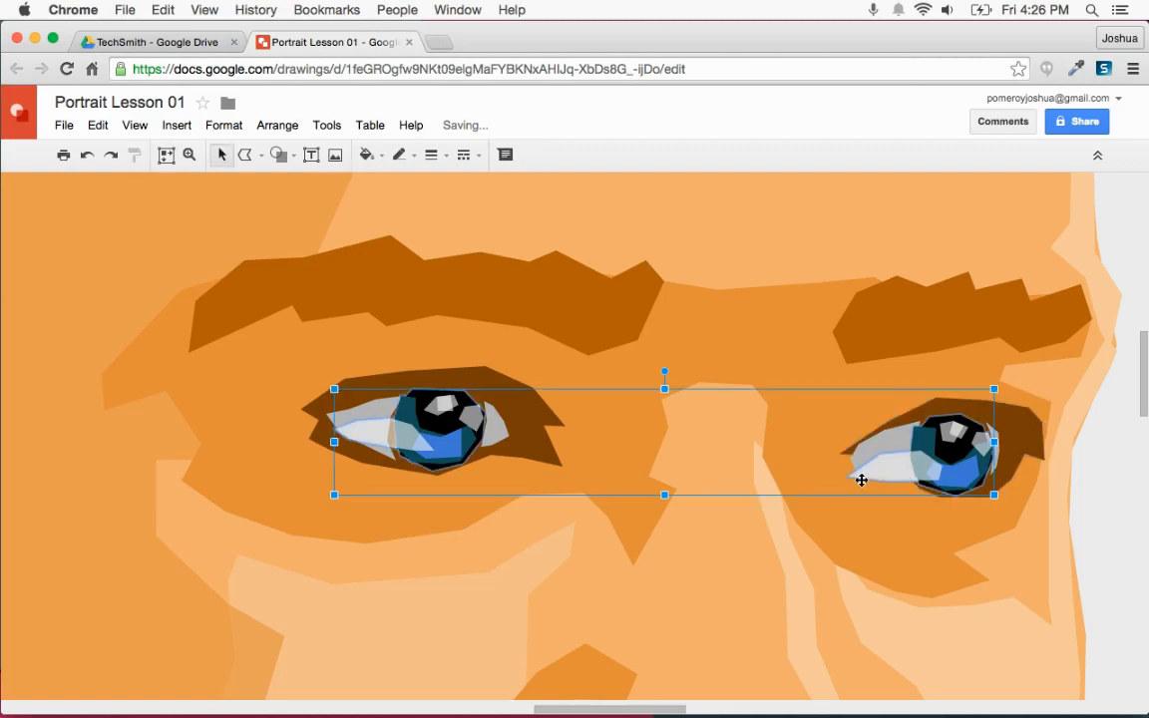
pyautogui.doubleClick(864, 473)
pyautogui.moveTo(848, 476); pyautogui.dragTo(856, 475)
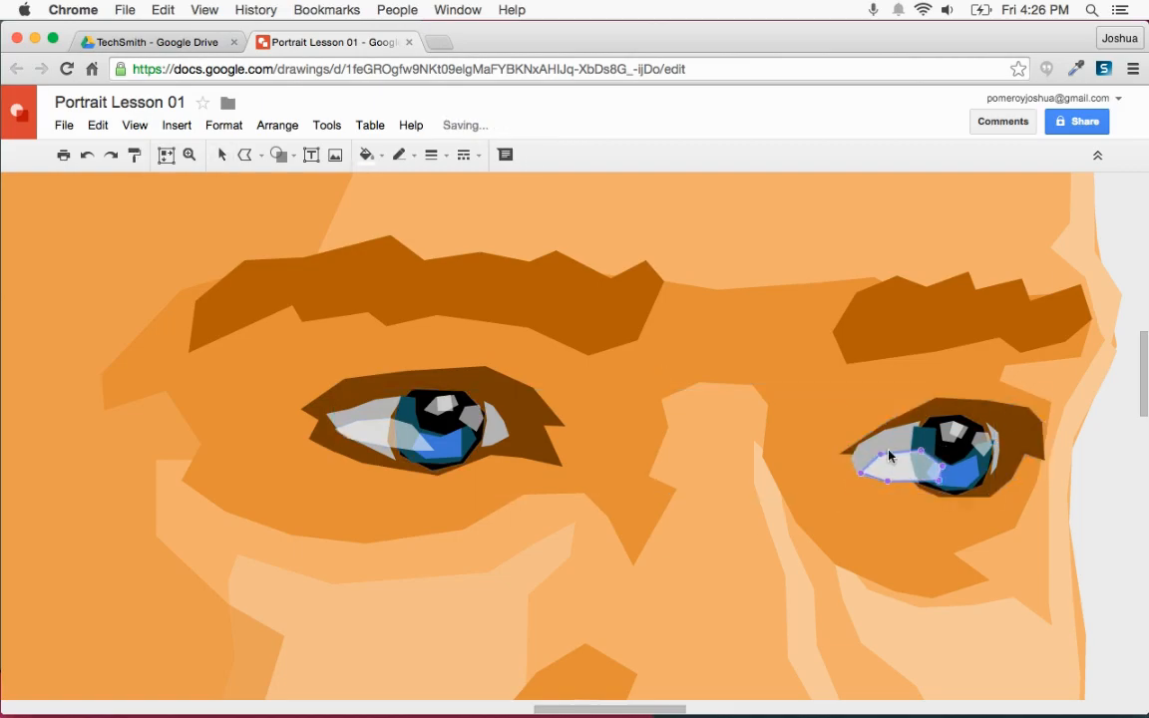
pyautogui.click(1031, 415)
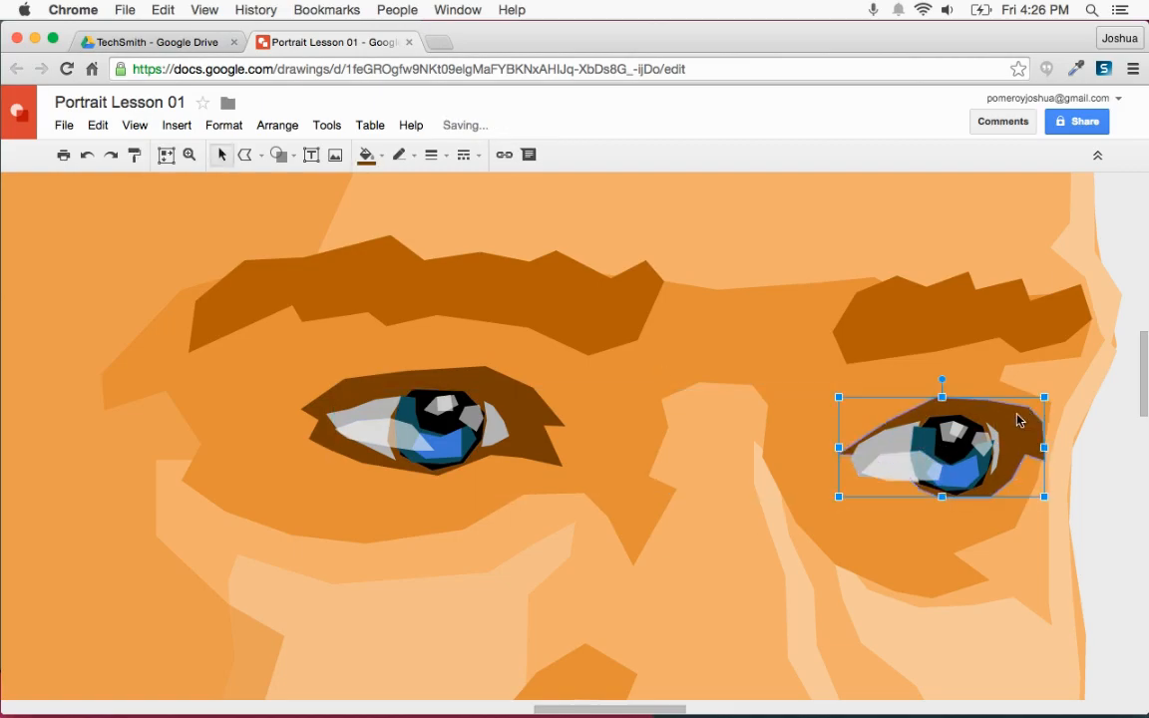
pyautogui.click(1107, 486)
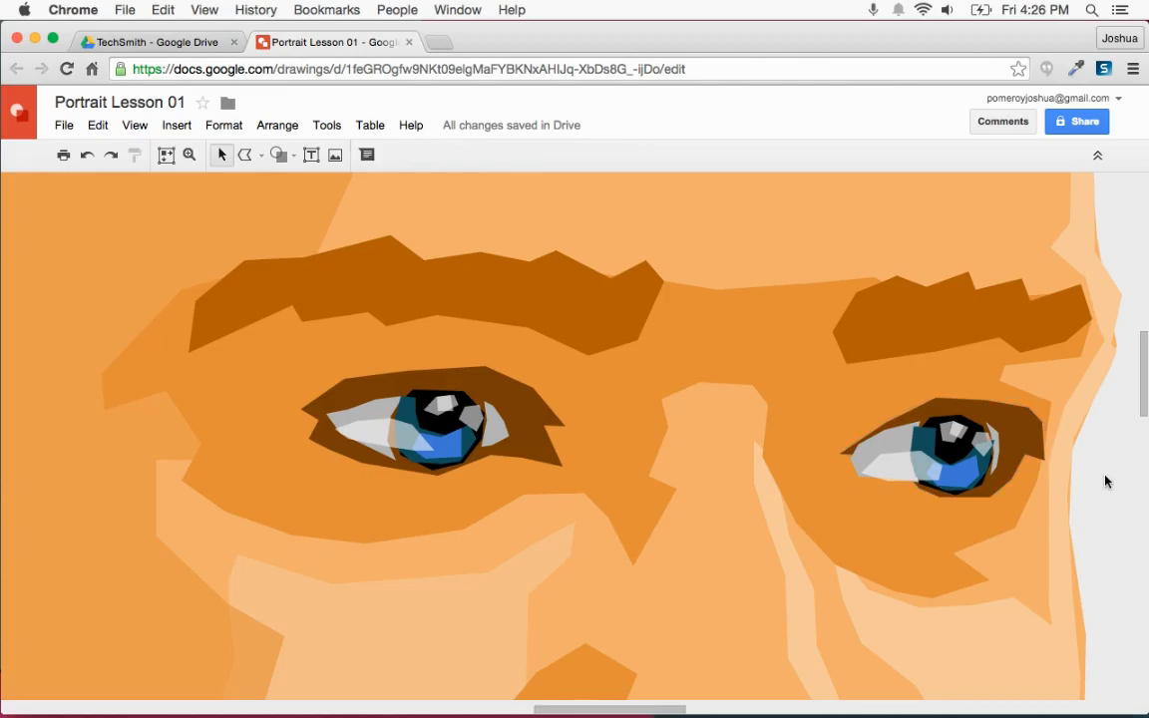
# Examine the whole illustrated portrait beside the reference photo
pyautogui.press('super+alt+minus')
pyautogui.press('super+alt+minus')
pyautogui.press('super+alt+minus')
pyautogui.hscroll(-3, 783, 450)
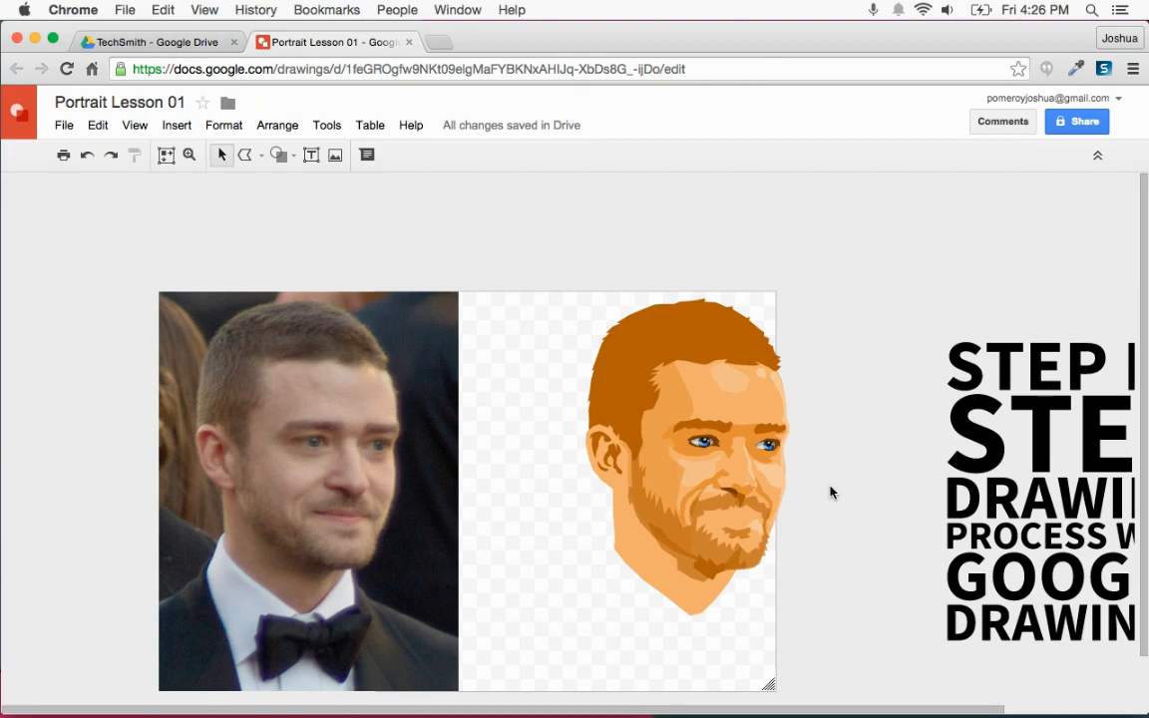
pyautogui.press('super+alt+plus')
pyautogui.press('super+alt+plus')
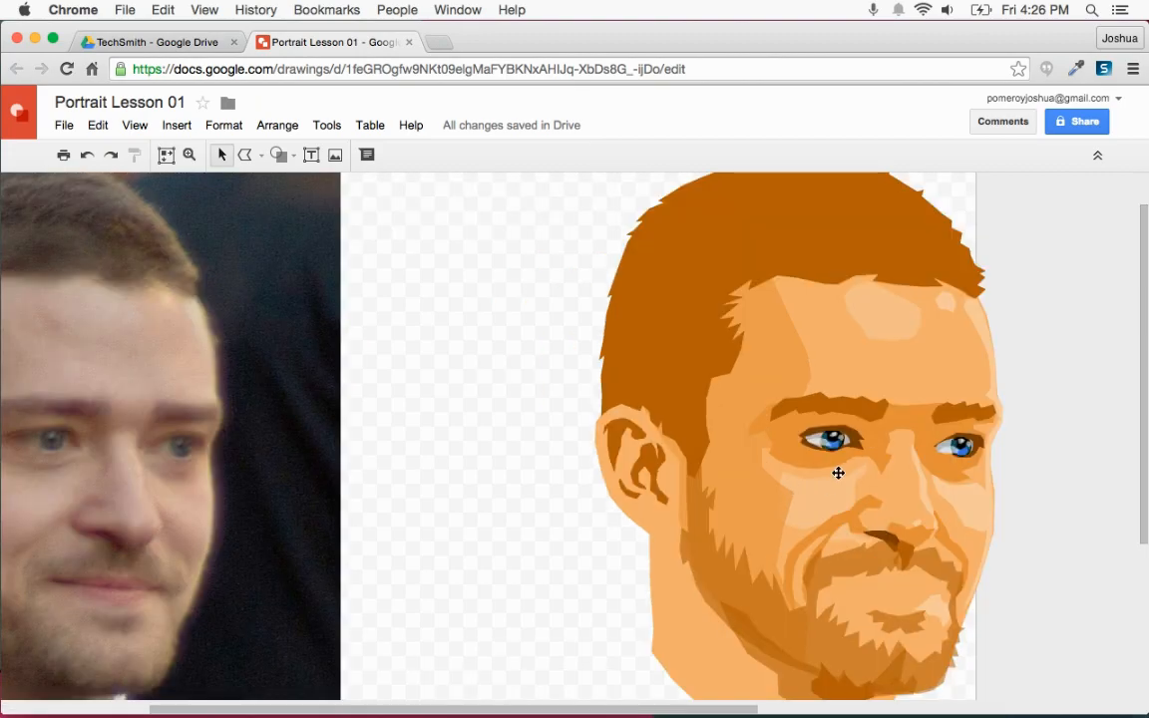
pyautogui.hscroll(-5, 838, 473)
pyautogui.hscroll(4, 834, 474)
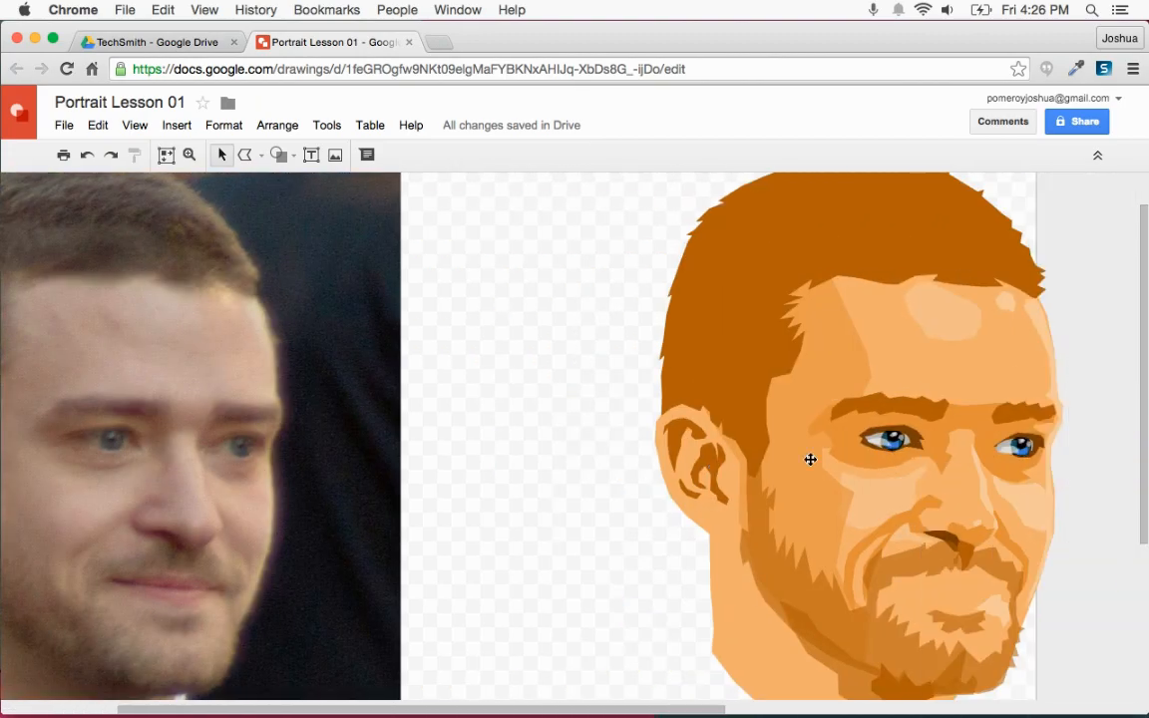
# Trace a closed polyline around both lips on the reference photo
pyautogui.hscroll(-5, 809, 459)
pyautogui.press('super+alt+plus')
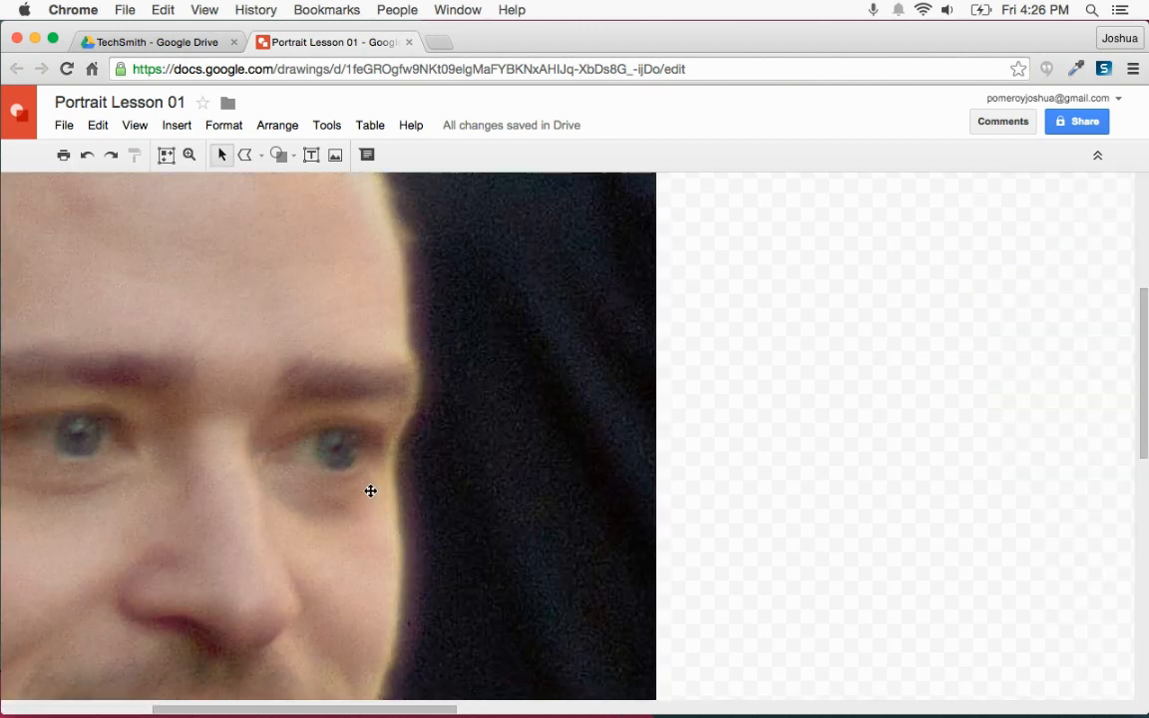
pyautogui.scroll(-5, 369, 488)
pyautogui.hscroll(-5, 380, 480)
pyautogui.click(245, 154)
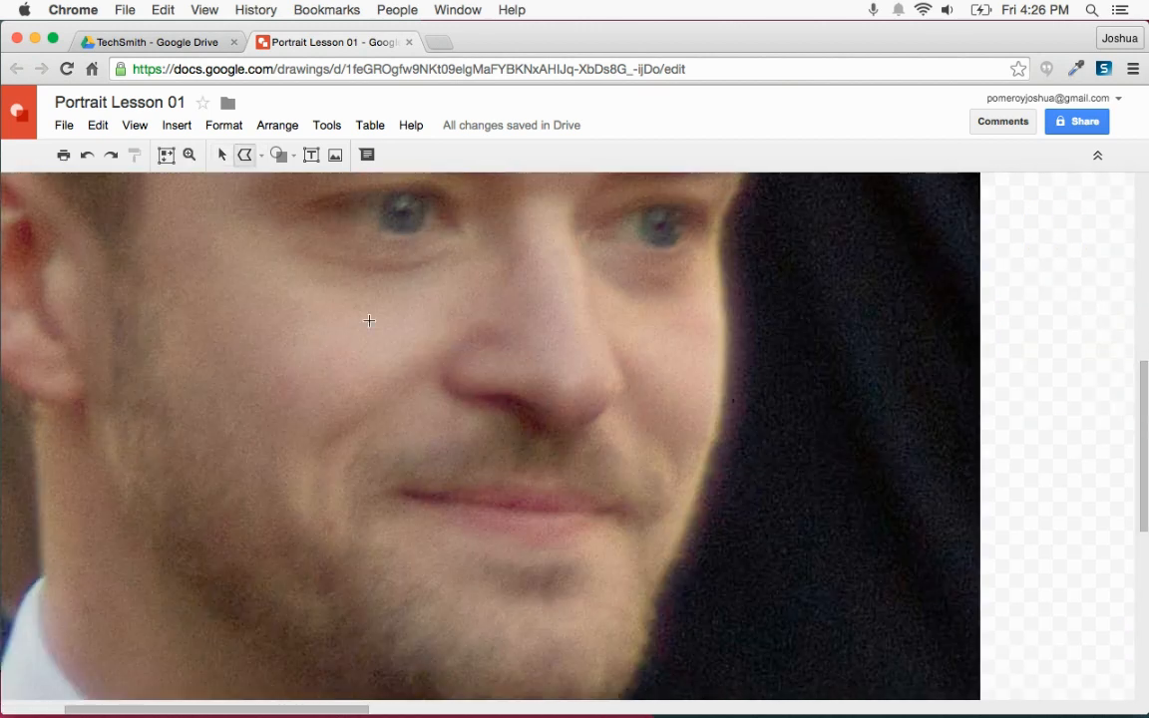
pyautogui.press('super+alt+plus')
pyautogui.press('super+alt+minus')
pyautogui.moveTo(401, 494)
pyautogui.mouseDown()
pyautogui.moveTo(530, 545)
pyautogui.moveTo(563, 546)
pyautogui.moveTo(606, 518)
pyautogui.moveTo(622, 527)
pyautogui.moveTo(615, 498)
pyautogui.moveTo(581, 482)
pyautogui.moveTo(480, 479)
pyautogui.moveTo(503, 475)
pyautogui.moveTo(399, 494)
pyautogui.mouseUp()
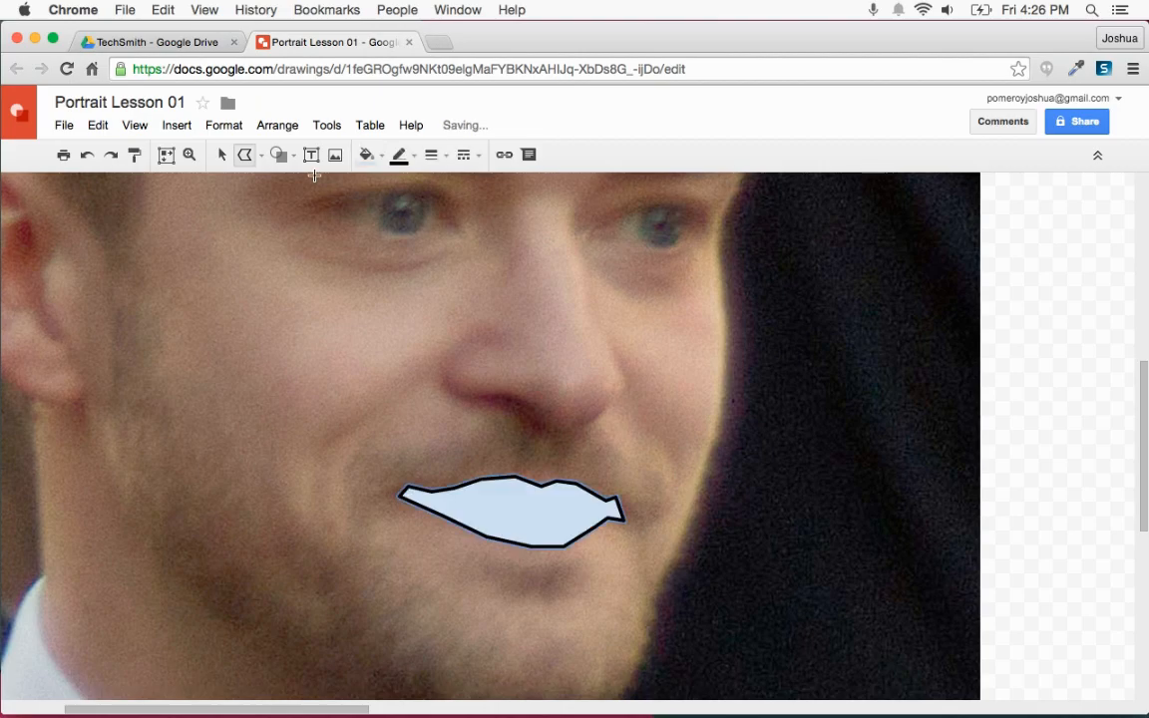
# Give the lips shape a transparent outline and a salmon fill, and place it on the dark background beside the photographed face
pyautogui.click(399, 155)
pyautogui.click(439, 188)
pyautogui.click(366, 155)
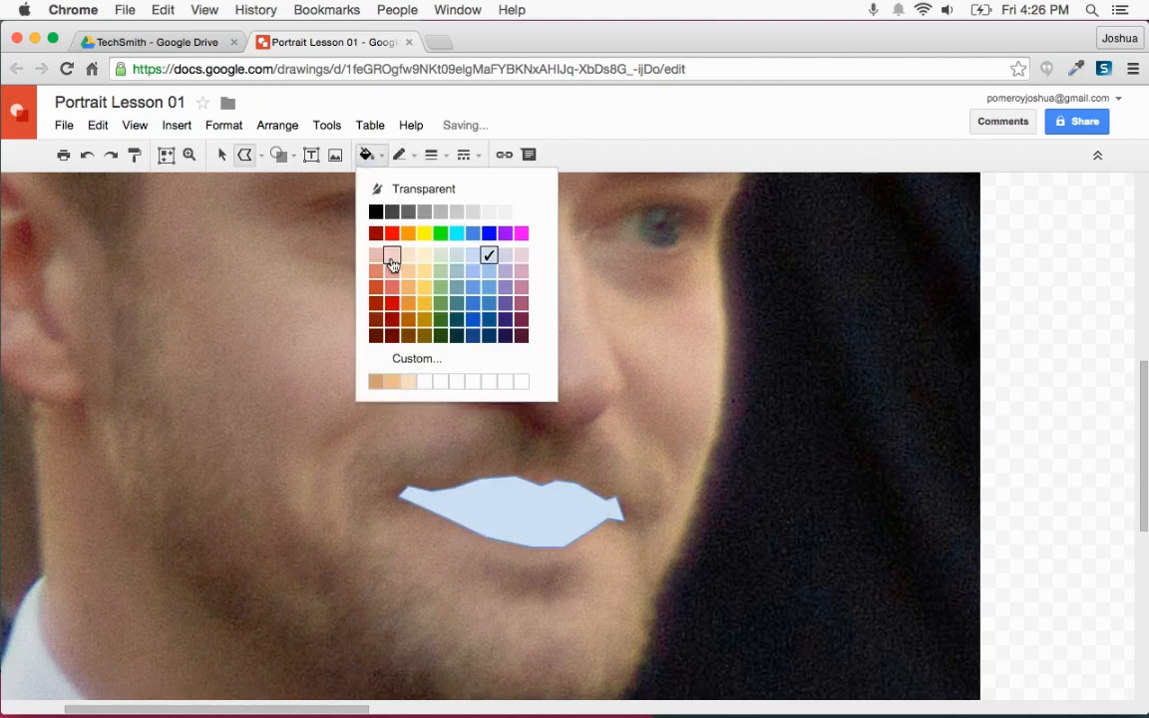
pyautogui.click(376, 270)
pyautogui.moveTo(522, 488); pyautogui.dragTo(864, 547)
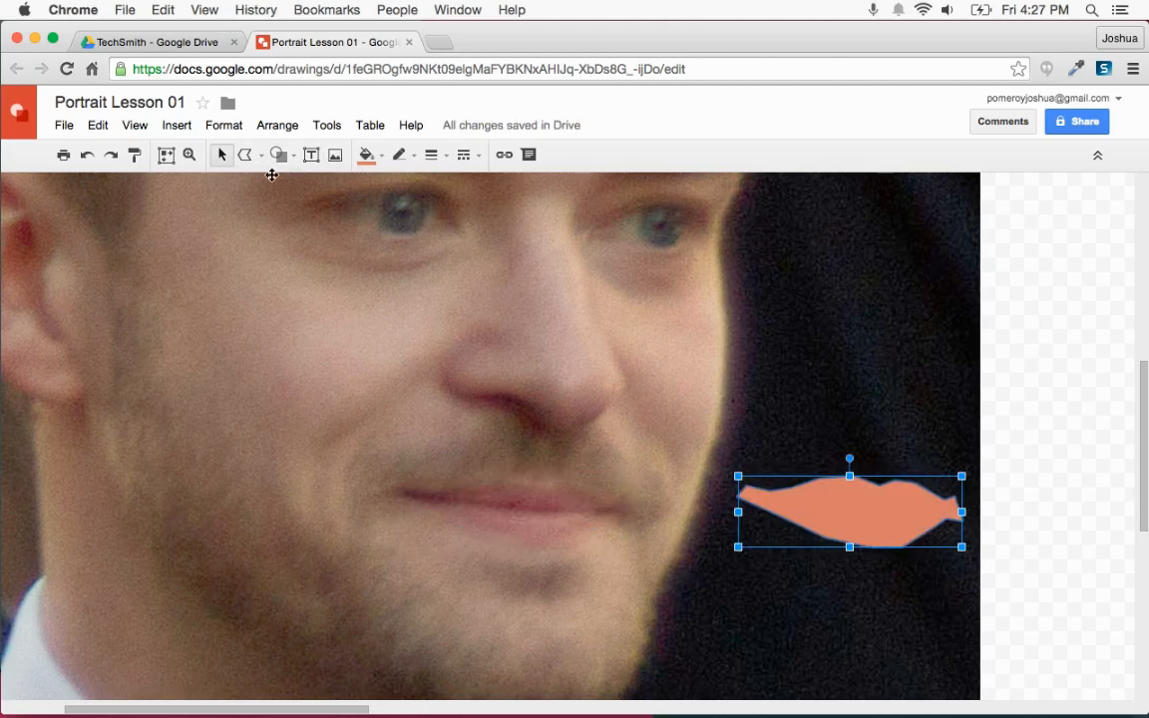
# Trace a closed polyline around the dark mouth line and upper-lip shadow on the reference photo
pyautogui.click(244, 156)
pyautogui.scroll(5, 461, 510)
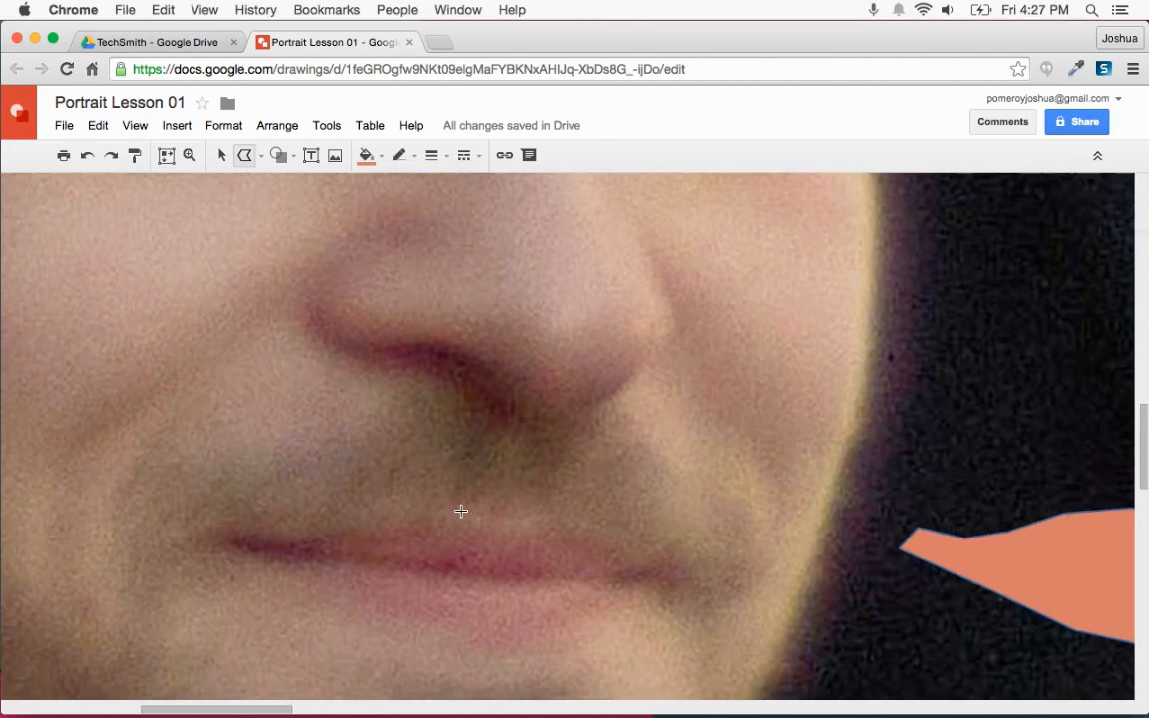
pyautogui.click(490, 578)
pyautogui.click(429, 574)
pyautogui.click(372, 565)
pyautogui.click(321, 568)
pyautogui.click(254, 558)
pyautogui.click(228, 546)
pyautogui.click(247, 536)
pyautogui.click(257, 545)
pyautogui.click(309, 542)
pyautogui.click(349, 533)
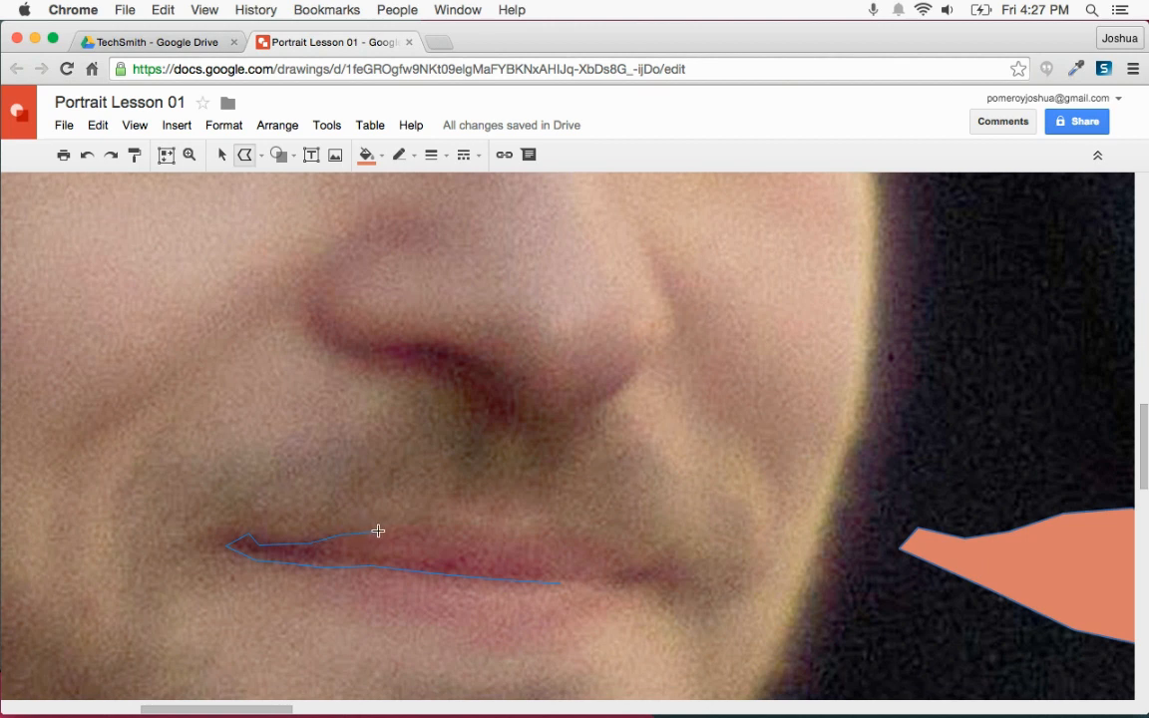
pyautogui.click(427, 521)
pyautogui.click(390, 539)
pyautogui.click(391, 554)
pyautogui.click(430, 559)
pyautogui.click(474, 551)
pyautogui.click(486, 549)
pyautogui.click(496, 562)
pyautogui.doubleClick(564, 581)
# Fill the lip shadow shape with dark red-orange and place it over the salmon lips shape
pyautogui.click(366, 155)
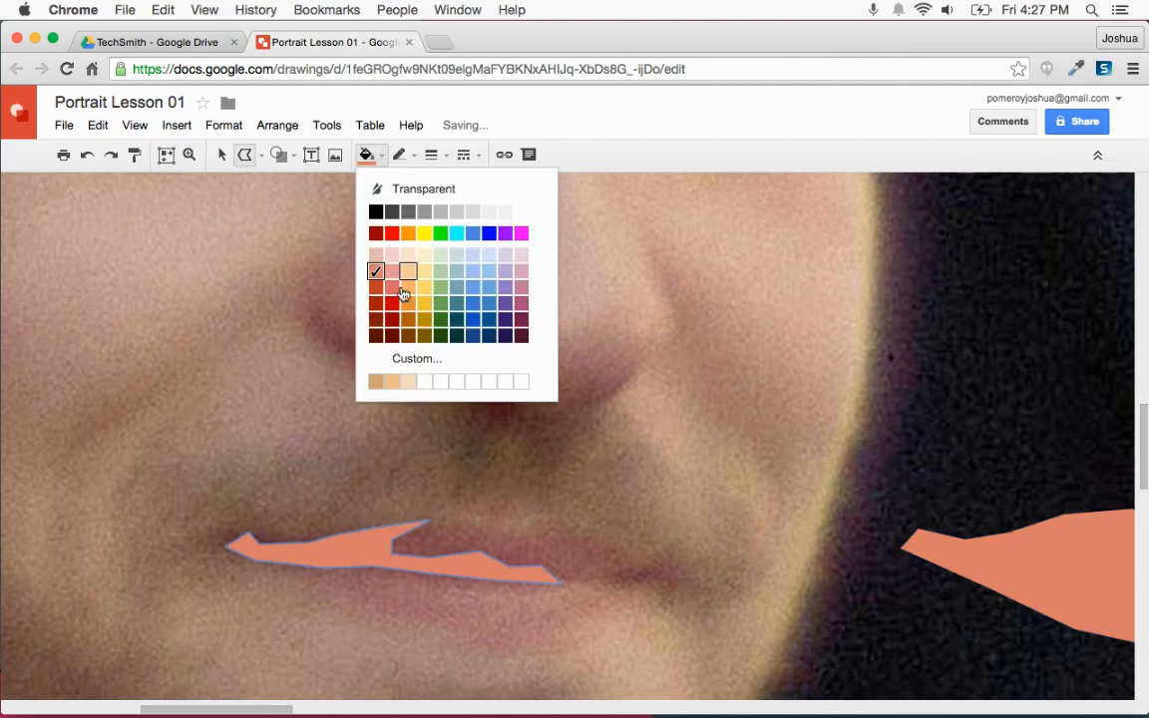
pyautogui.click(339, 262)
pyautogui.click(221, 155)
pyautogui.moveTo(328, 543); pyautogui.dragTo(646, 551)
pyautogui.hscroll(-6, 702, 560)
pyautogui.hscroll(1, 705, 556)
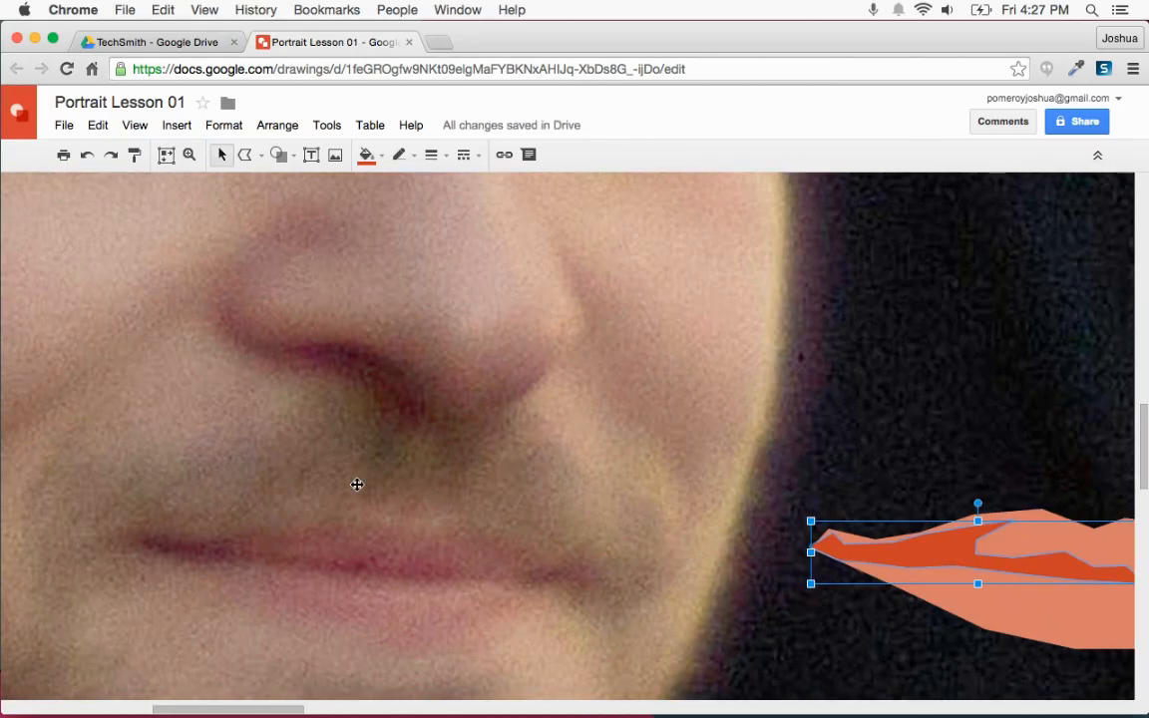
# Trace a small closed highlight polygon along the upper lip's top edge on the reference photo
pyautogui.click(244, 154)
pyautogui.hscroll(1, 385, 471)
pyautogui.hscroll(-1, 396, 472)
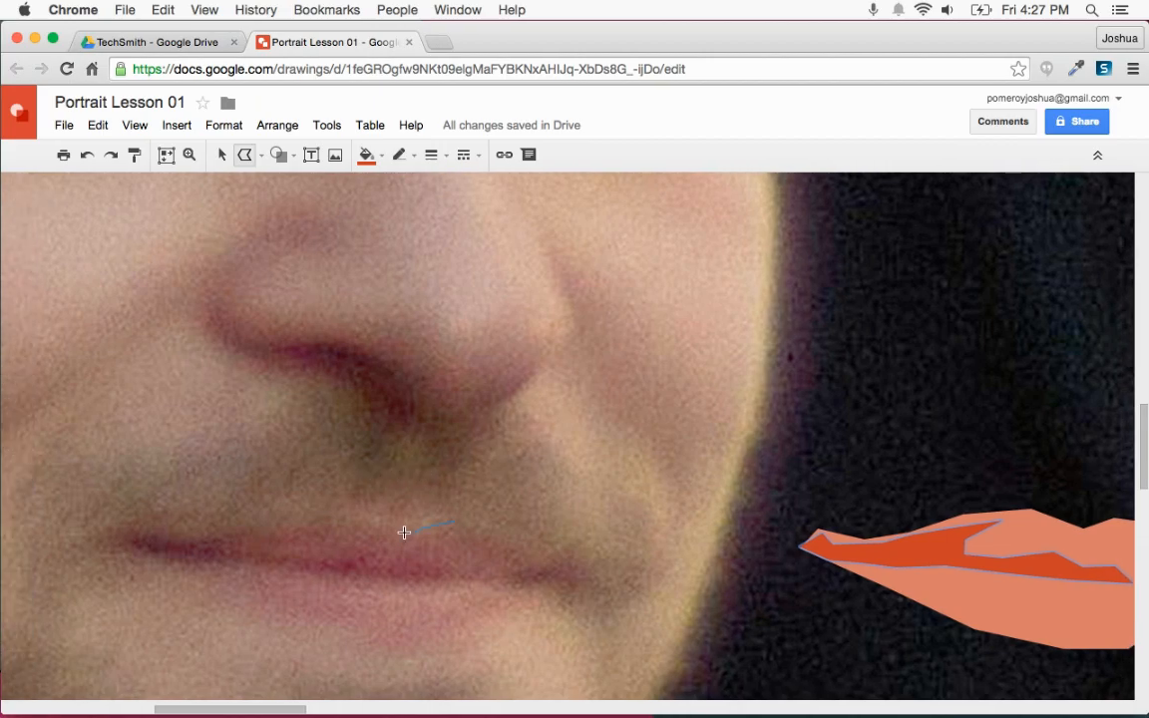
pyautogui.click(358, 514)
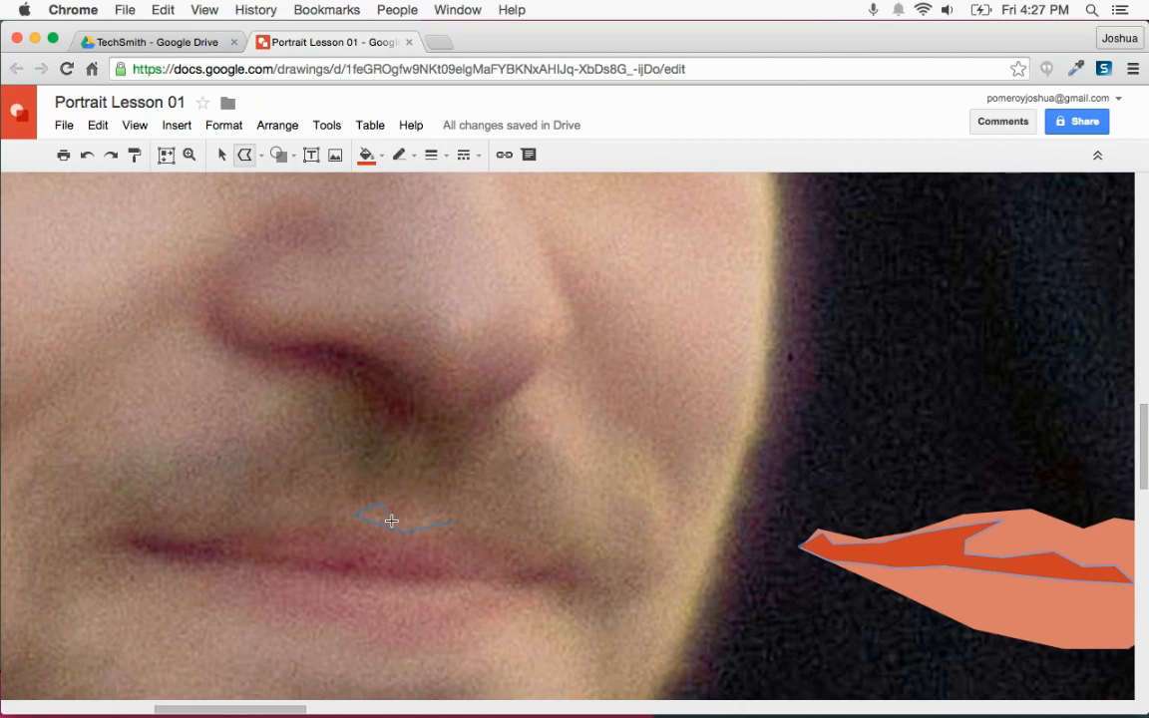
pyautogui.click(454, 519)
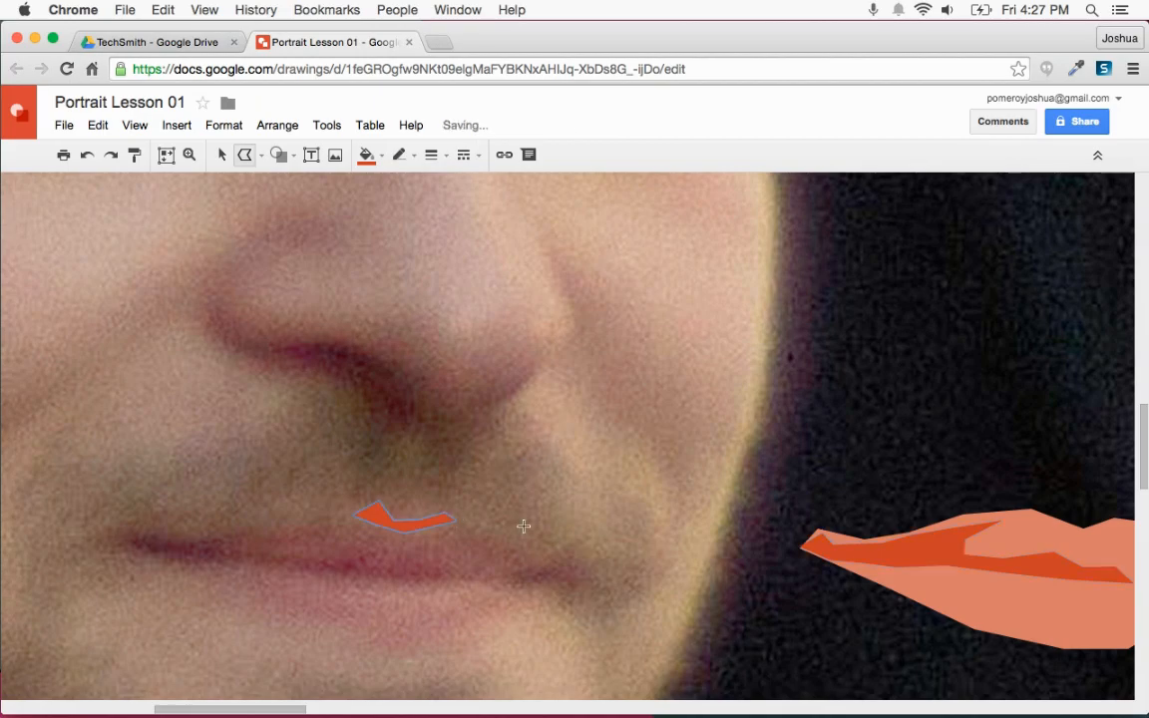
# Fill the upper-lip highlight with light orange and place it on the salmon lips shape's top edge
pyautogui.click(367, 155)
pyautogui.click(417, 288)
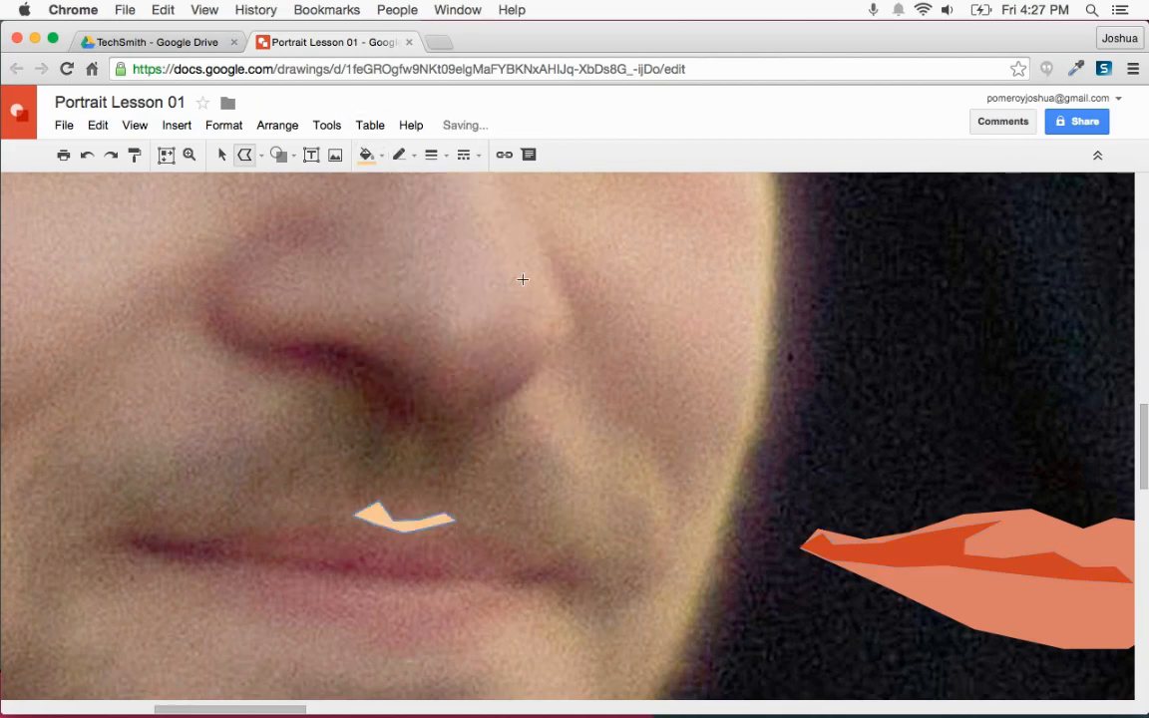
pyautogui.click(221, 155)
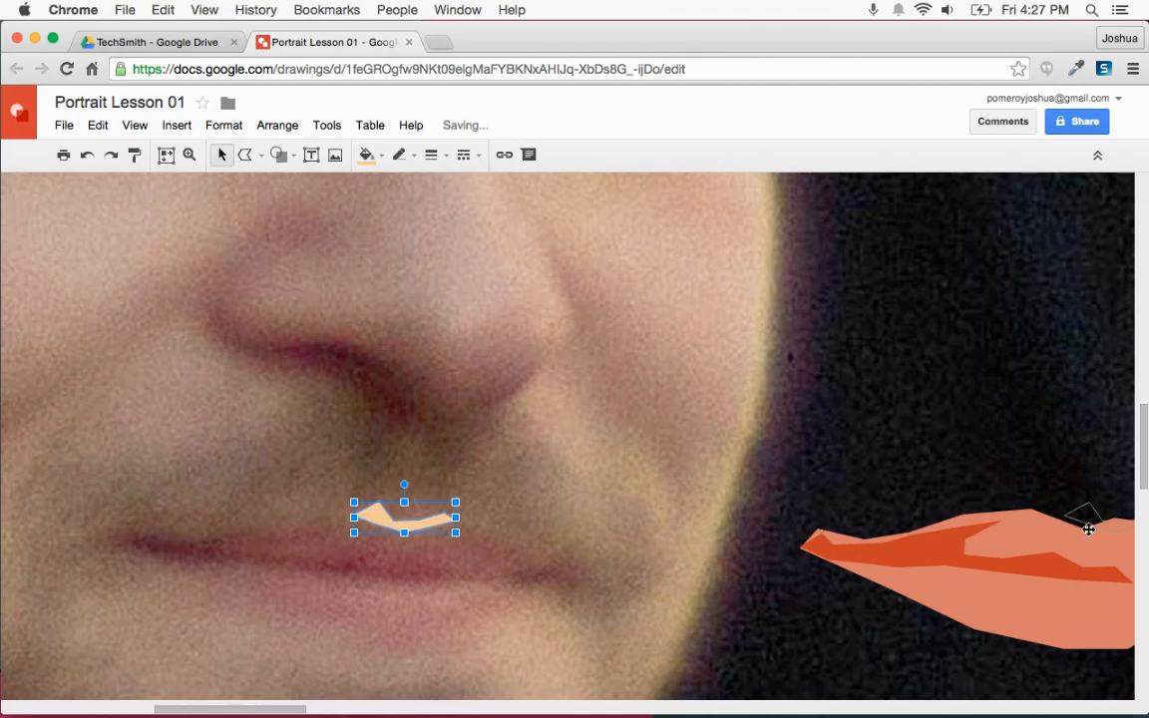
pyautogui.moveTo(1054, 523); pyautogui.dragTo(1055, 524)
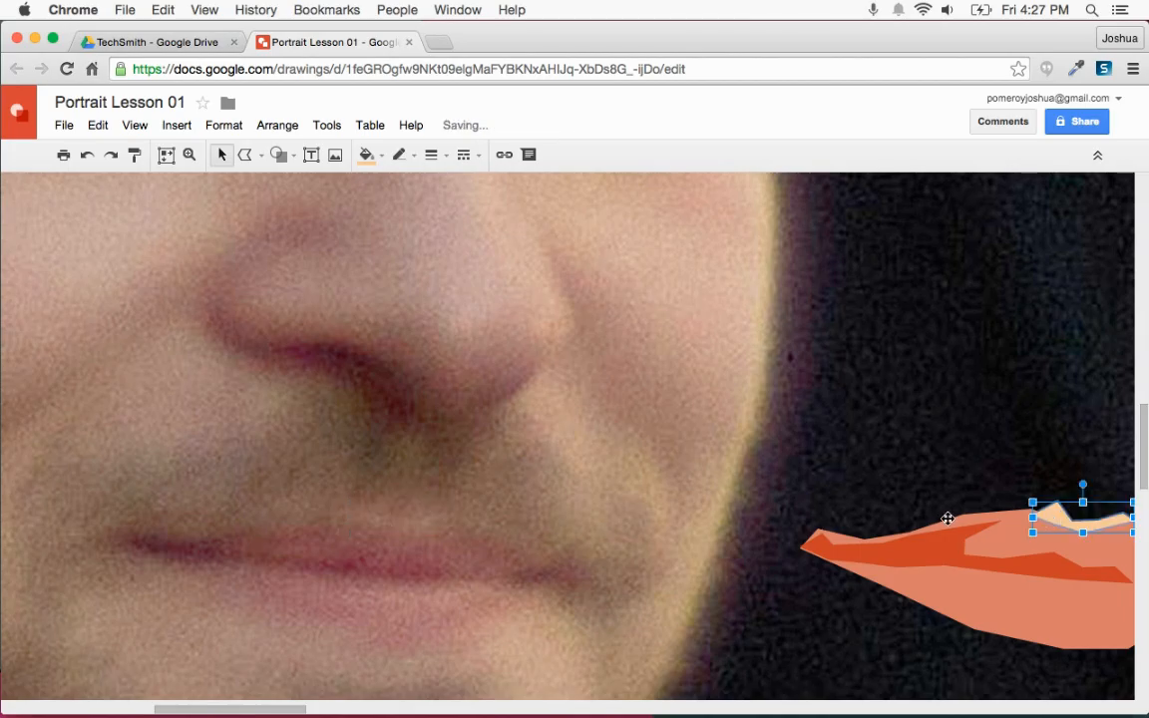
# Trace a thin V-shaped highlight polygon on the photo's lower lip and place it on the salmon lips shape below the shadow
pyautogui.click(246, 155)
pyautogui.scroll(-1, 369, 588)
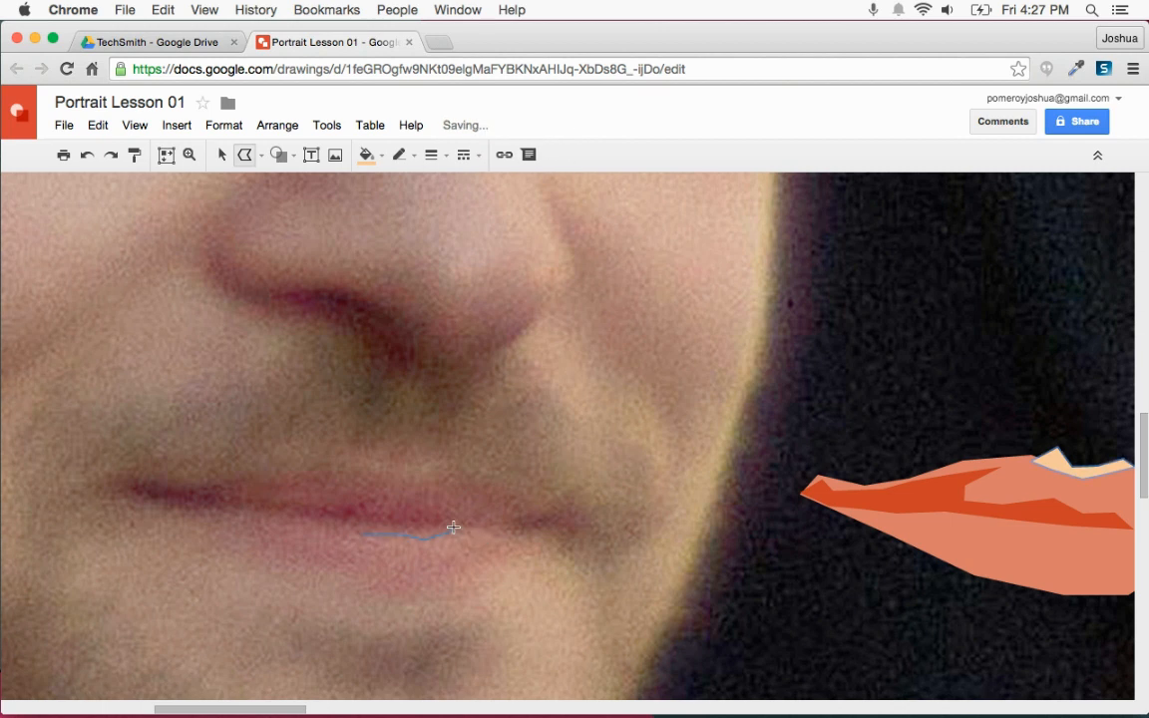
pyautogui.press('Escape')
pyautogui.click(503, 534)
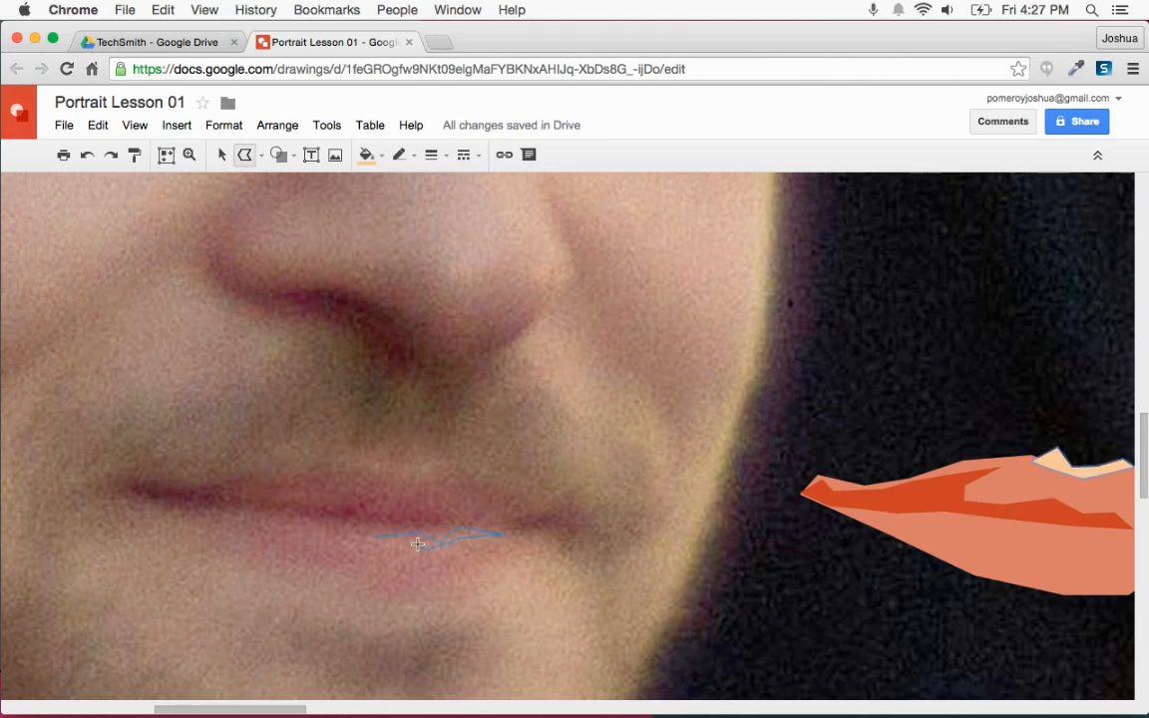
pyautogui.click(375, 537)
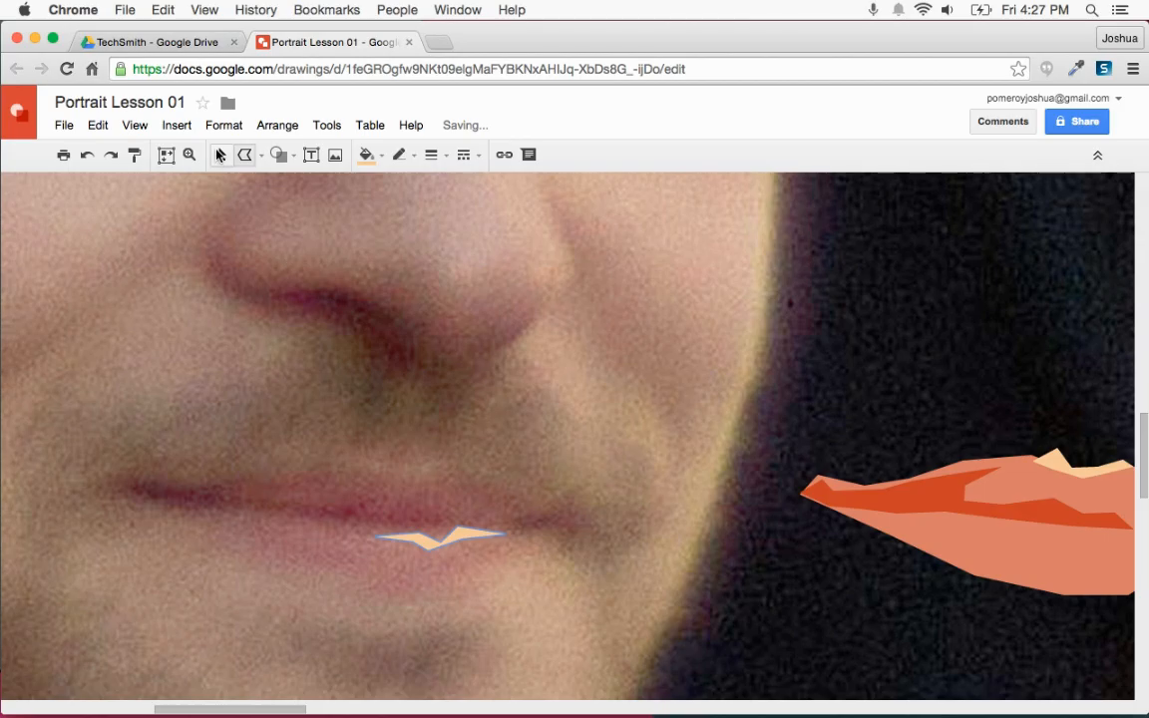
pyautogui.hscroll(5, 499, 533)
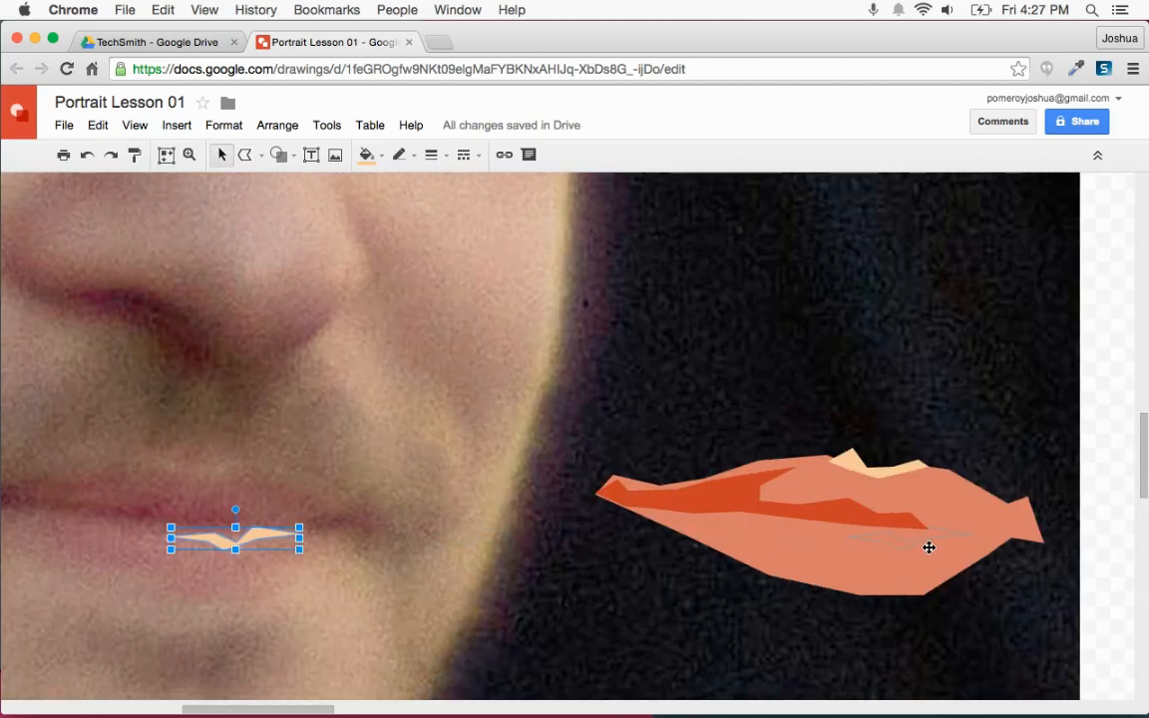
pyautogui.moveTo(932, 547); pyautogui.dragTo(920, 559)
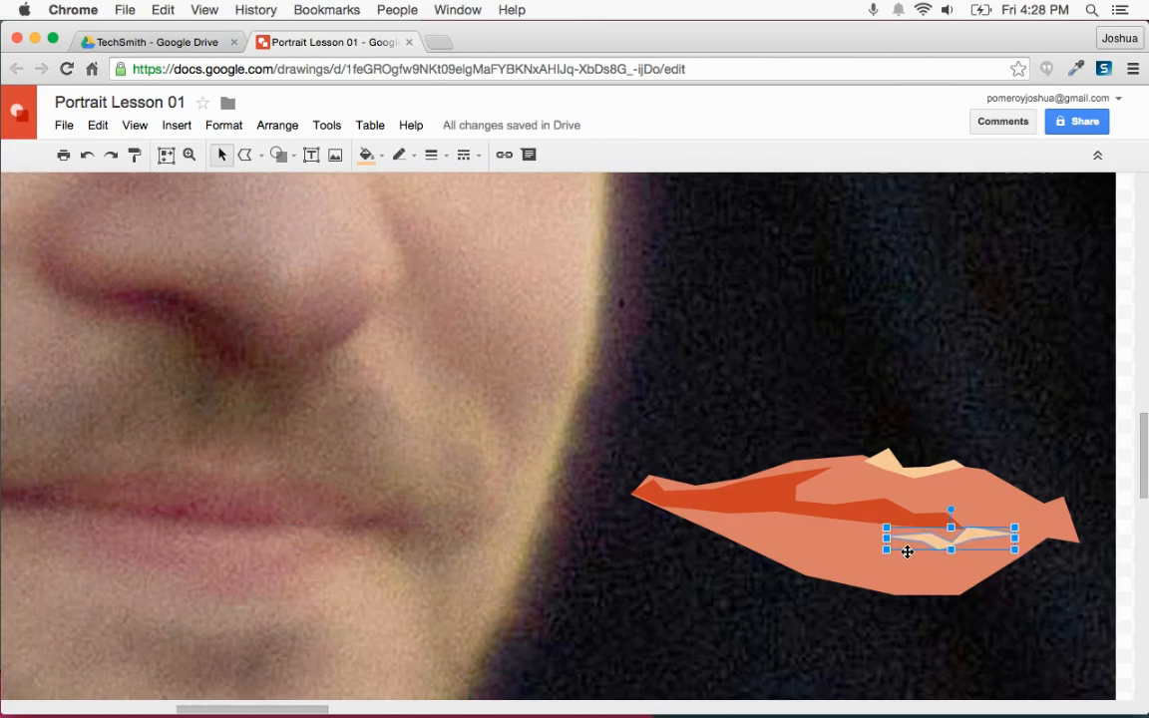
# Select all the lip shapes together and move them onto the mouth of the illustrated face
pyautogui.press('super+alt+minus')
pyautogui.press('super+alt+minus')
pyautogui.moveTo(766, 524); pyautogui.dragTo(578, 402)
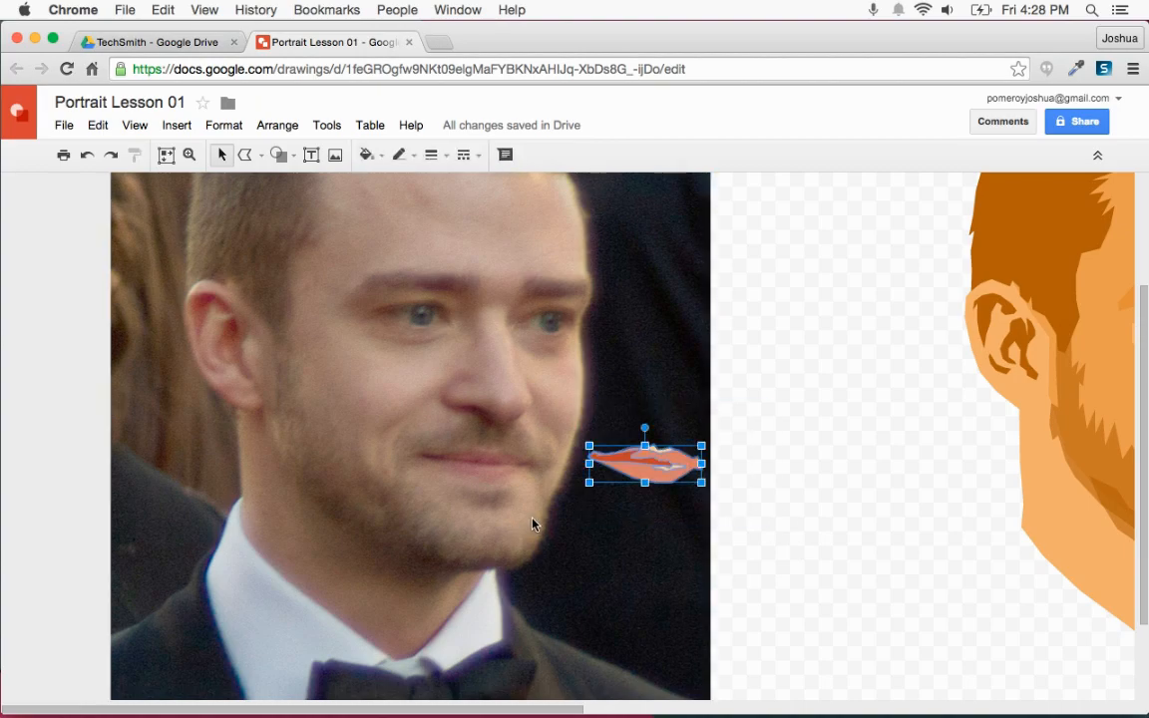
pyautogui.press('super+alt+plus')
pyautogui.moveTo(475, 469); pyautogui.dragTo(1091, 468)
pyautogui.hscroll(3, 729, 545)
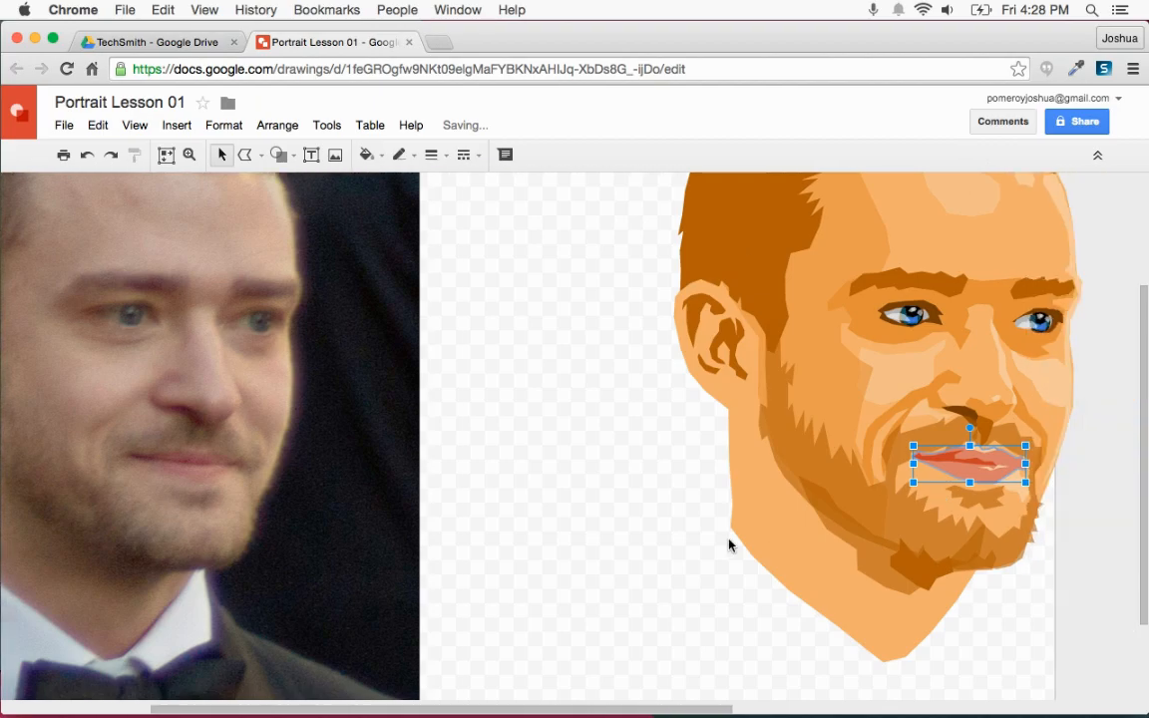
pyautogui.click(505, 562)
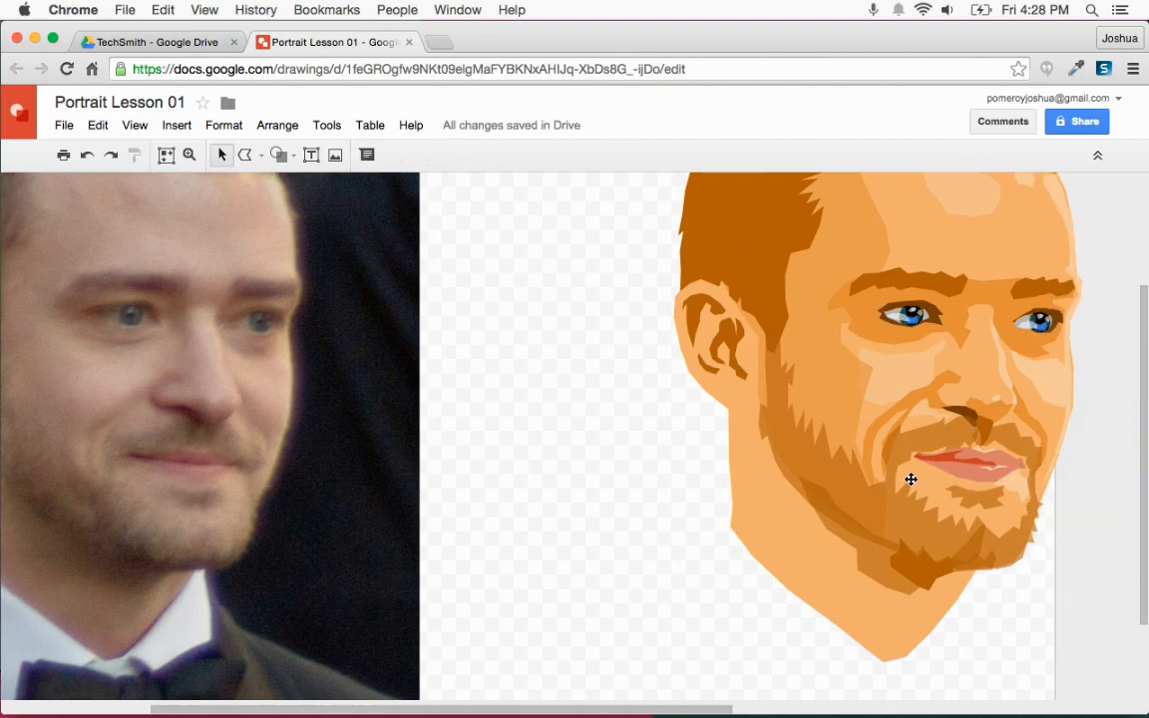
# Reselect all the lip shapes and nudge them slightly left to align with the illustrated beard and chin
pyautogui.moveTo(985, 479); pyautogui.dragTo(983, 479)
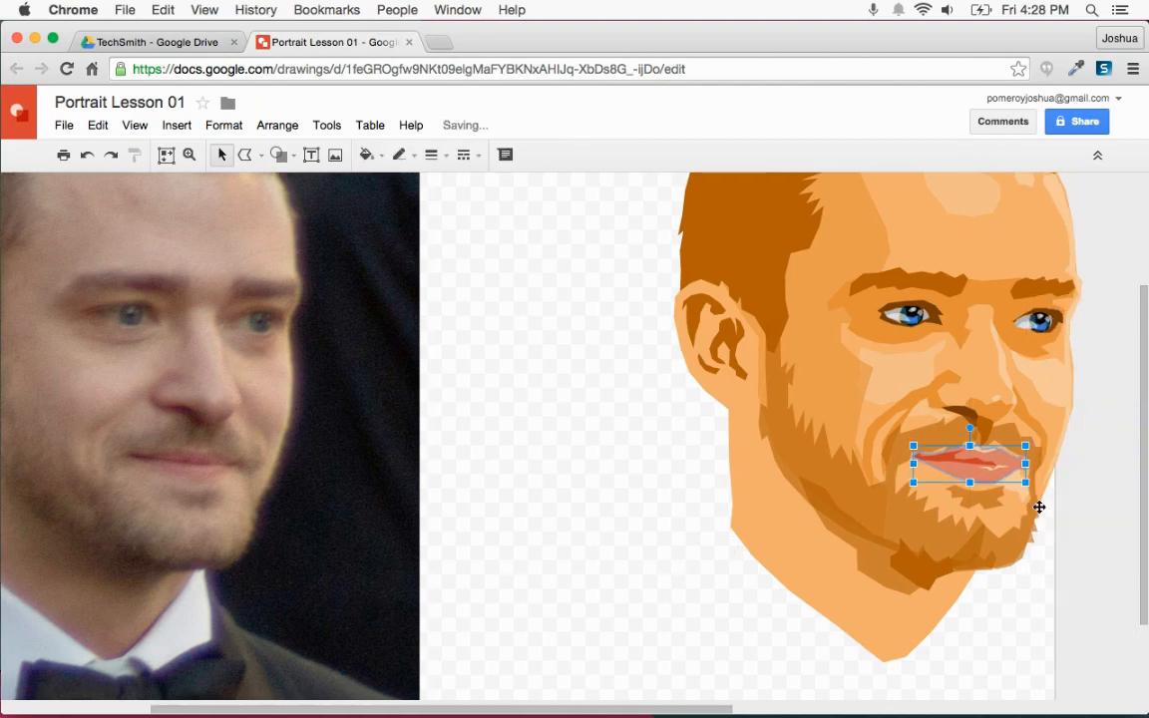
pyautogui.press('super+alt+plus')
pyautogui.press('super+alt+plus')
pyautogui.hscroll(20, 1087, 508)
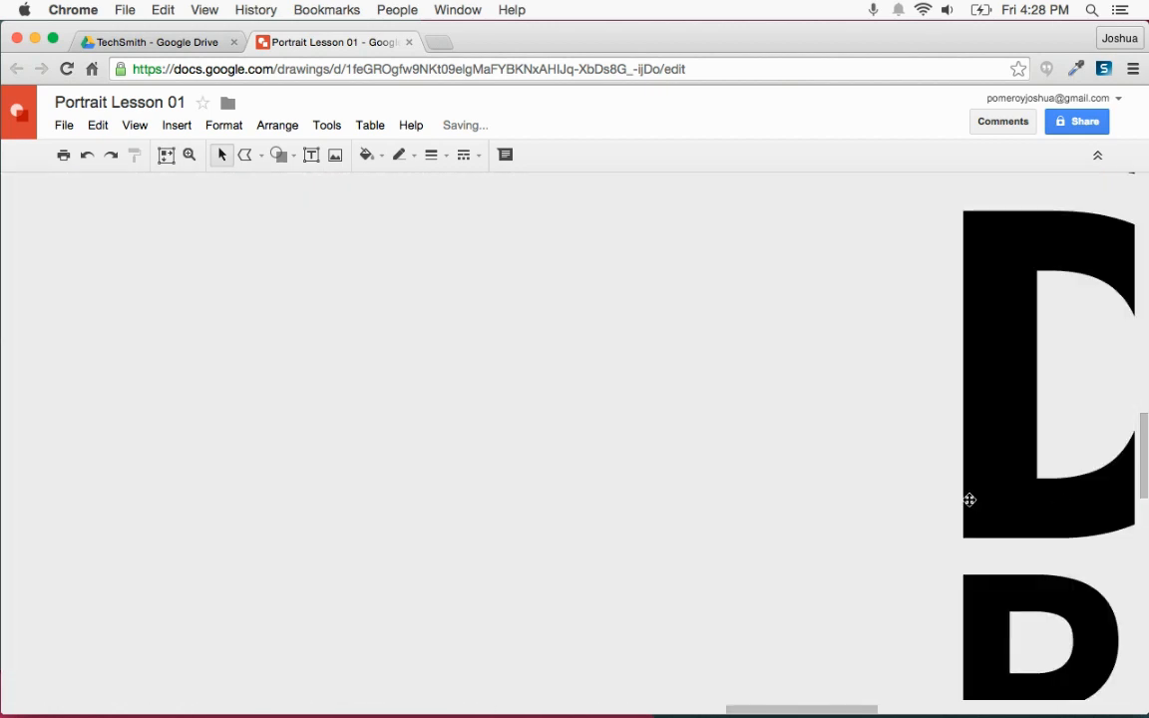
pyautogui.hscroll(-11, 967, 502)
pyautogui.press('Left')
pyautogui.press('Left')
pyautogui.press('Left')
pyautogui.press('Left')
pyautogui.press('Left')
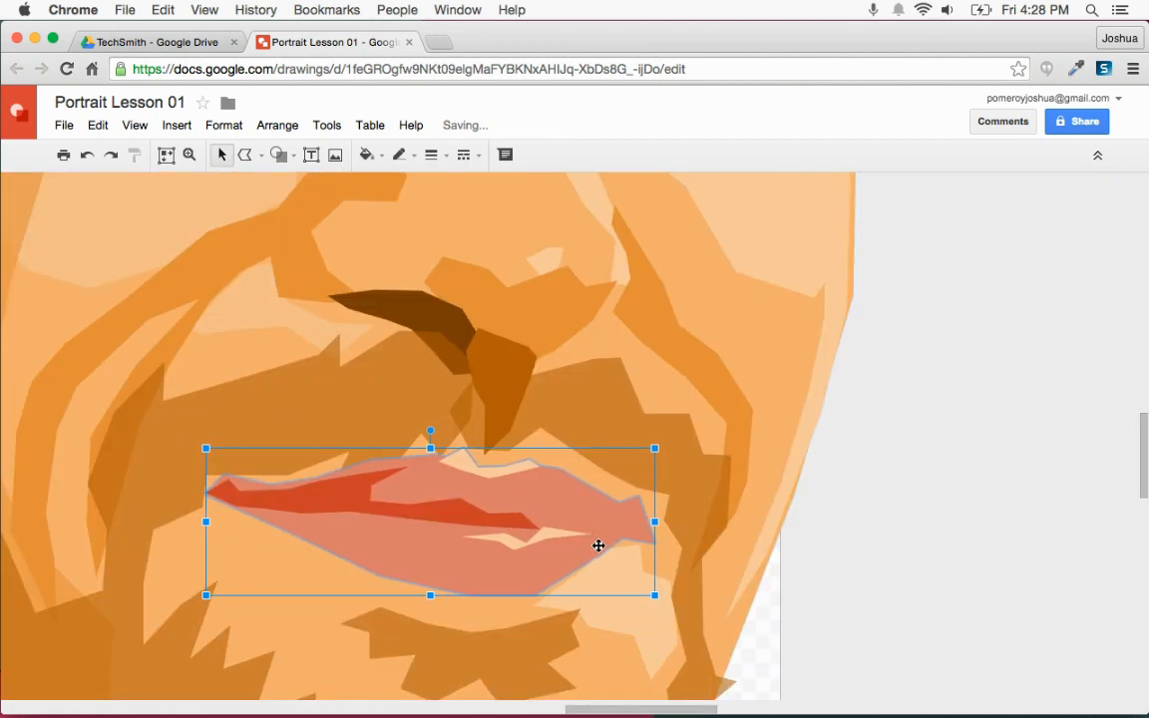
pyautogui.press('Left')
pyautogui.press('Left')
pyautogui.press('Left')
pyautogui.press('Left')
pyautogui.press('Left')
pyautogui.press('Left')
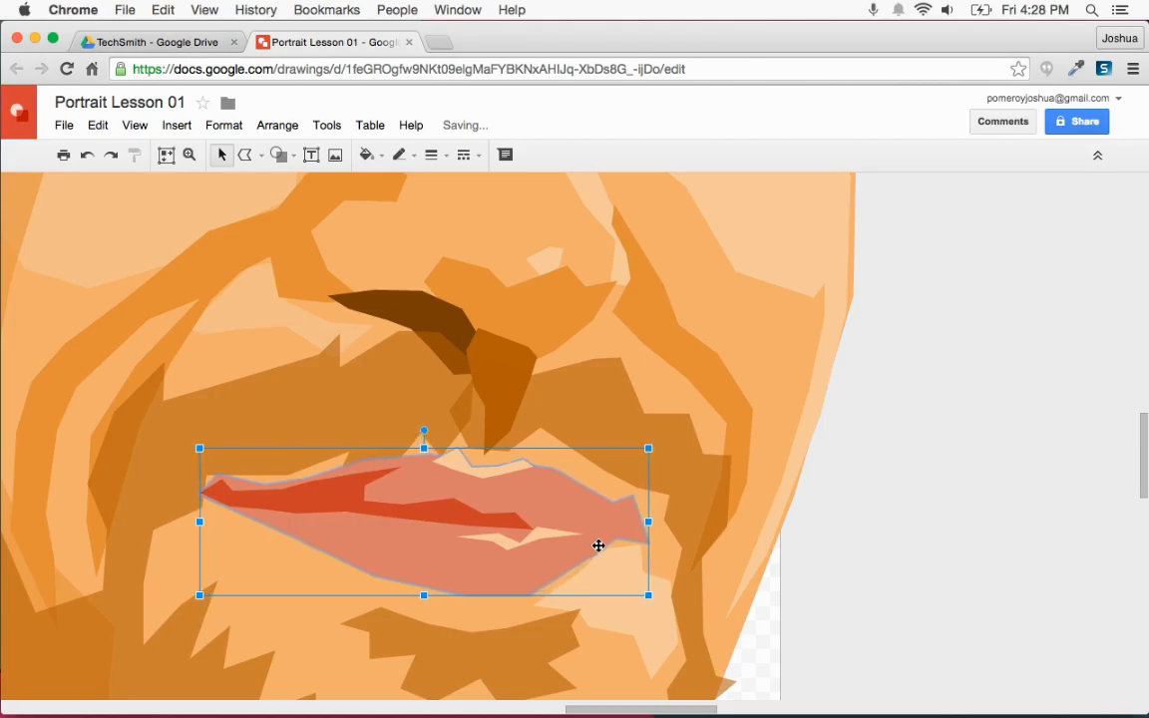
pyautogui.press('super+alt+minus')
pyautogui.press('super+alt+minus')
pyautogui.click(723, 501)
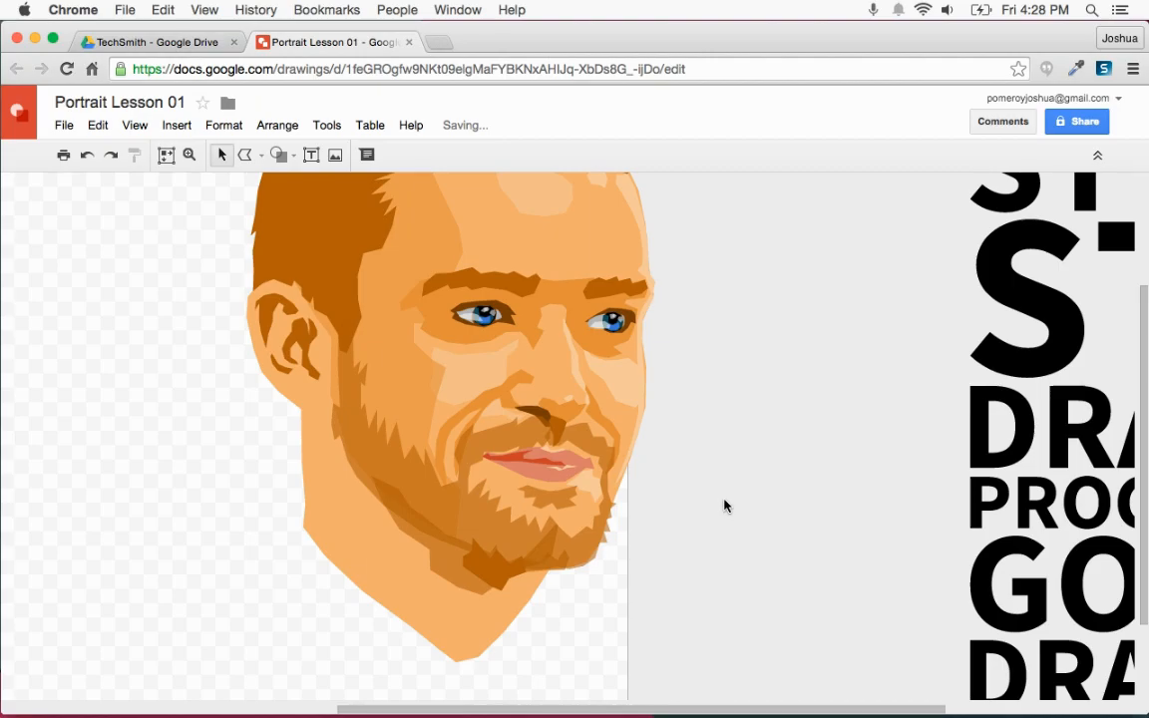
# Compare the whole illustrated portrait with the reference photo beside it
pyautogui.scroll(4, 724, 499)
pyautogui.scroll(-2, 726, 498)
pyautogui.press('super+alt+minus')
pyautogui.hscroll(-3, 727, 500)
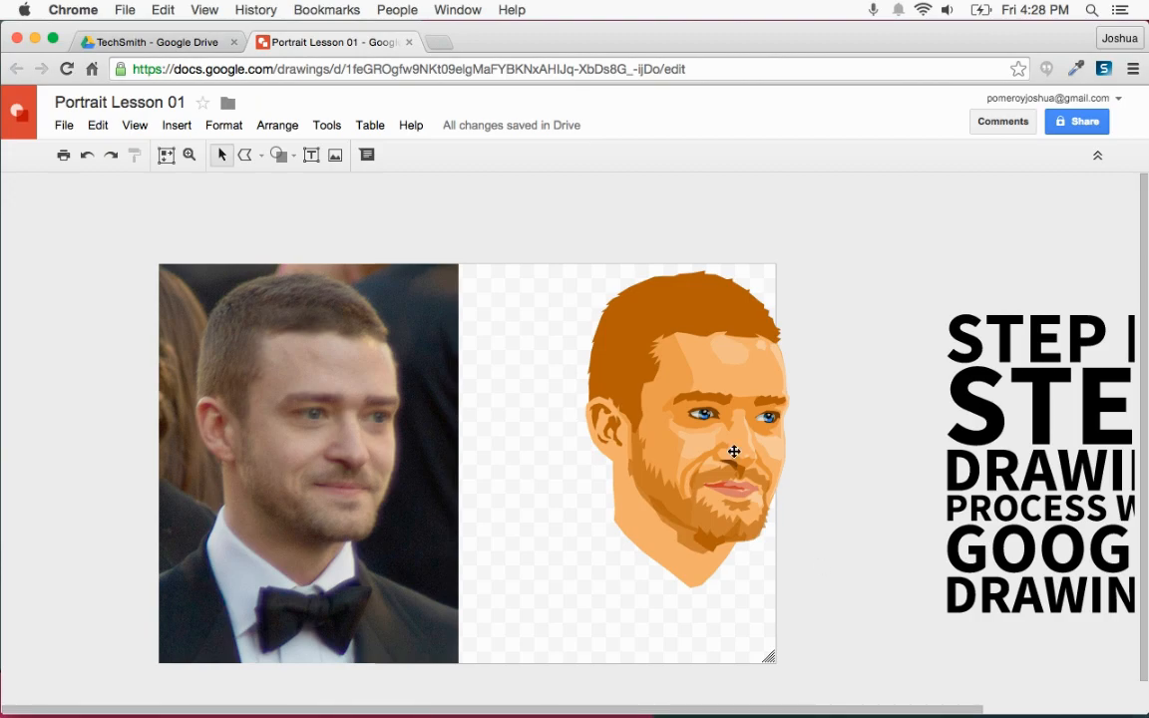
pyautogui.scroll(-1, 728, 462)
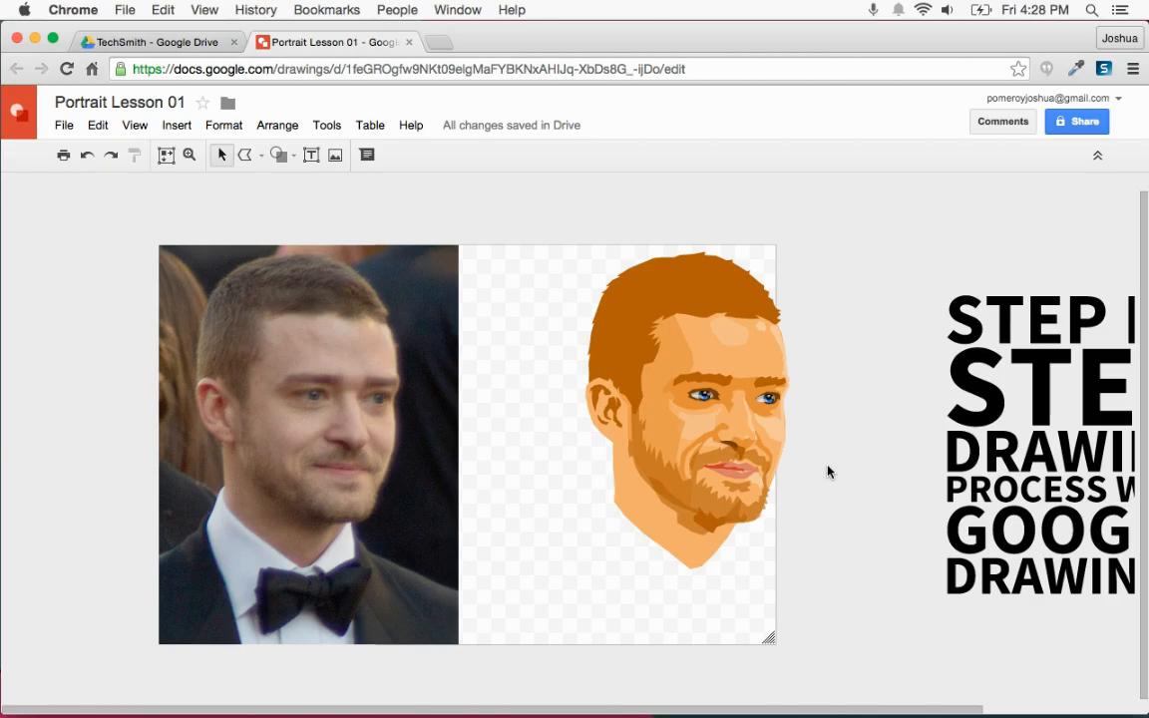
pyautogui.click(697, 296)
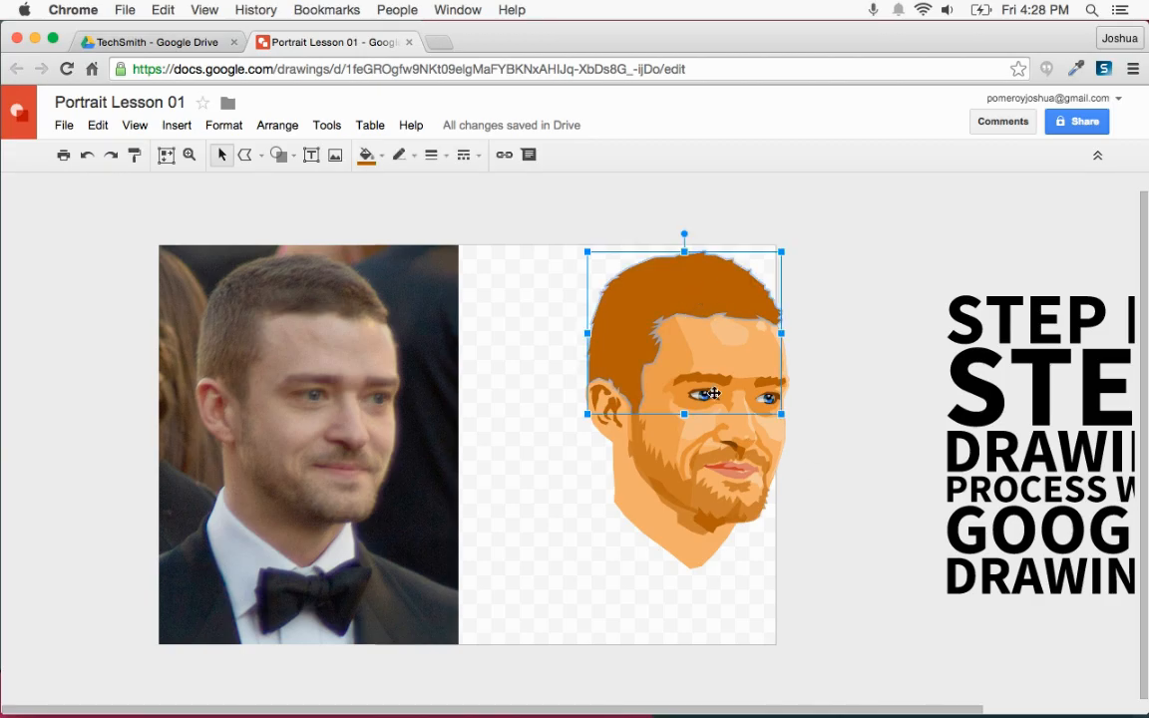
pyautogui.click(844, 367)
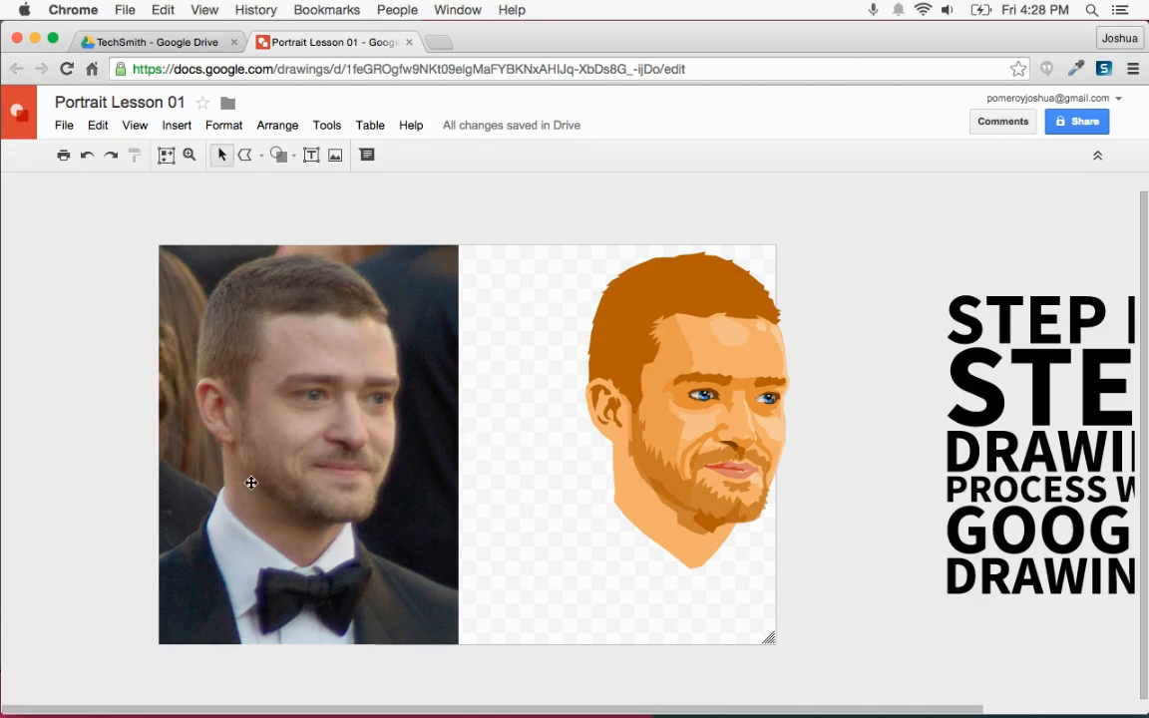
# Trace a closed polygon over the photo's jacket, following both shoulders and extending past the photo's side and lower edges
pyautogui.click(244, 155)
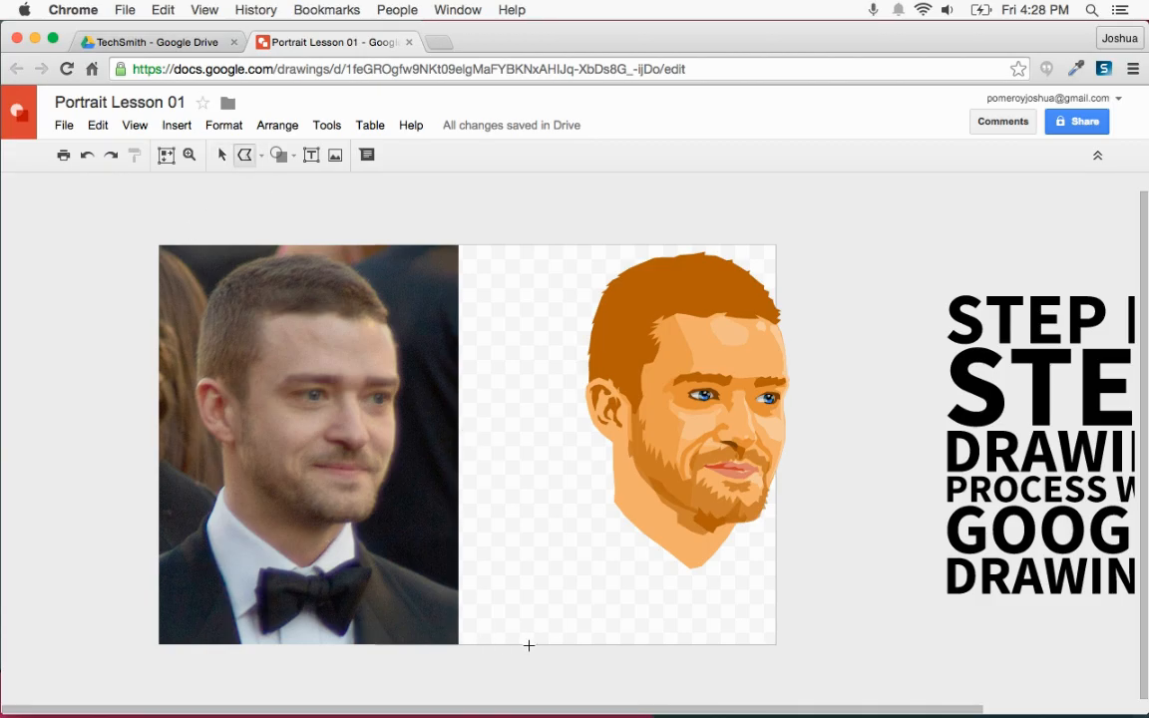
pyautogui.press('super+alt+plus')
pyautogui.hscroll(-3, 484, 600)
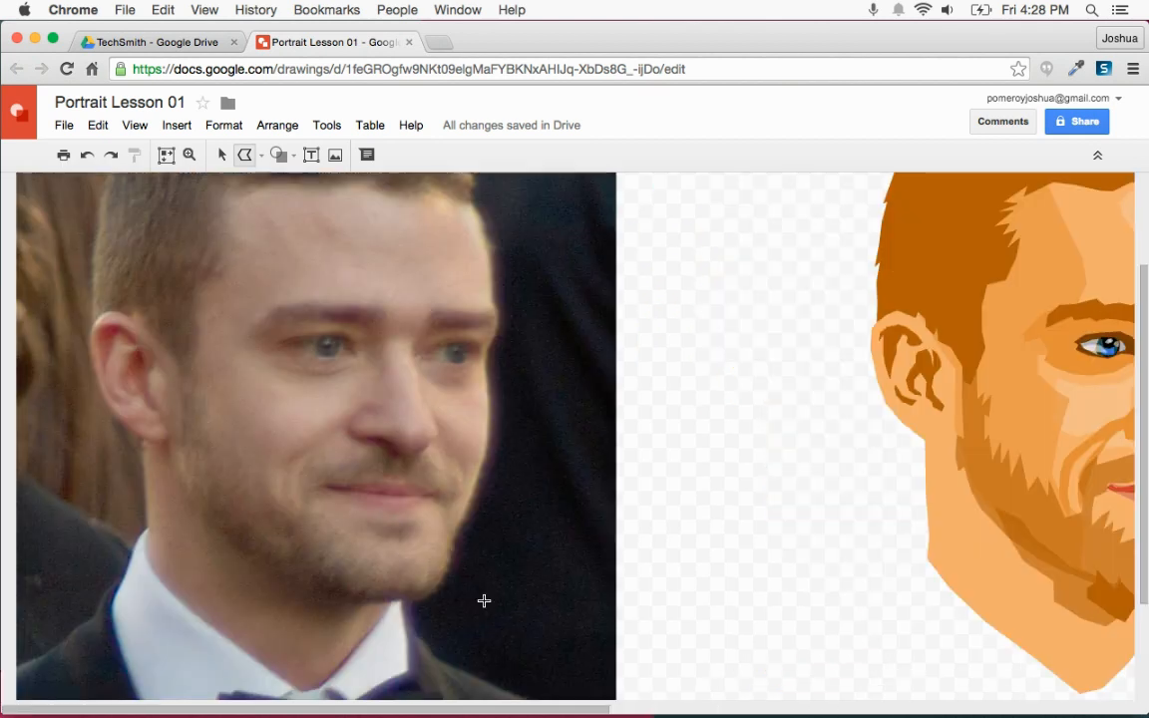
pyautogui.scroll(-5, 484, 601)
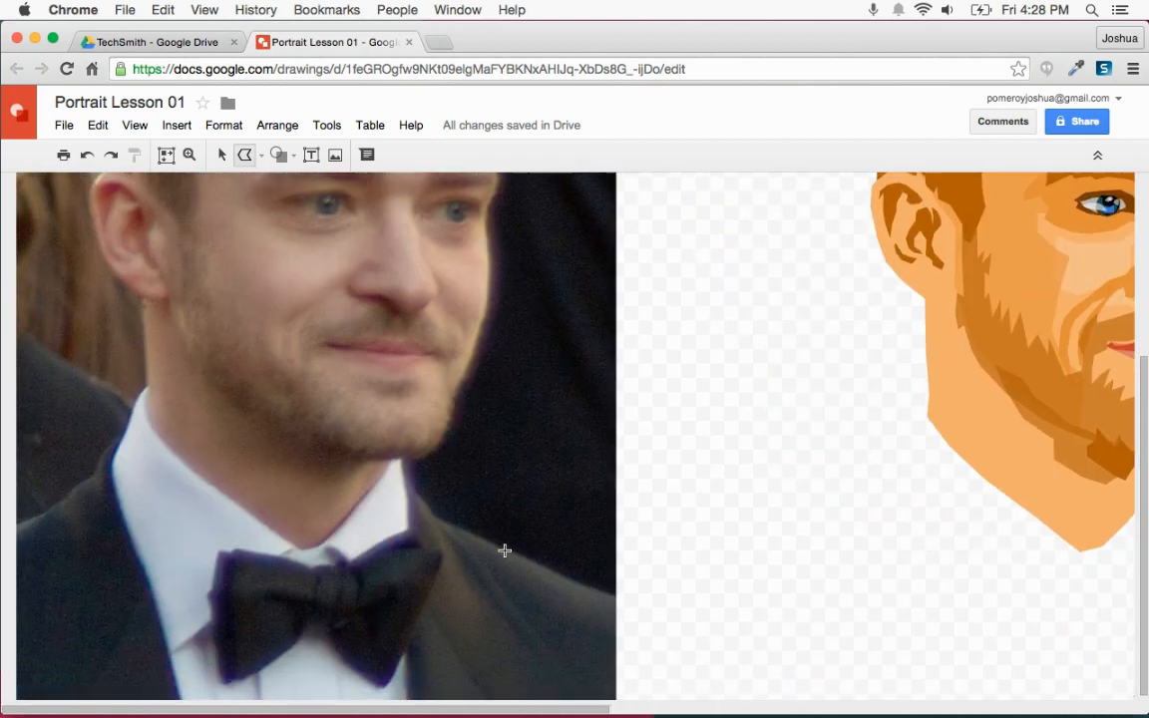
pyautogui.click(646, 601)
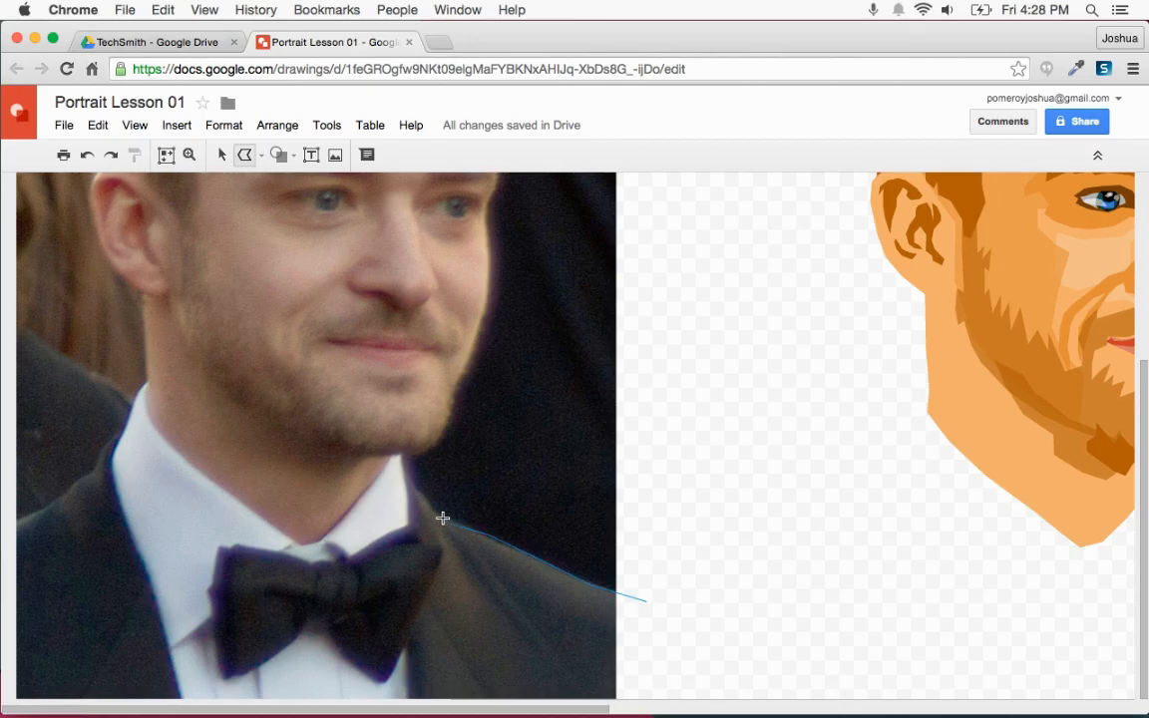
pyautogui.click(397, 467)
pyautogui.click(117, 431)
pyautogui.click(94, 473)
pyautogui.click(71, 486)
pyautogui.press('super+alt+minus')
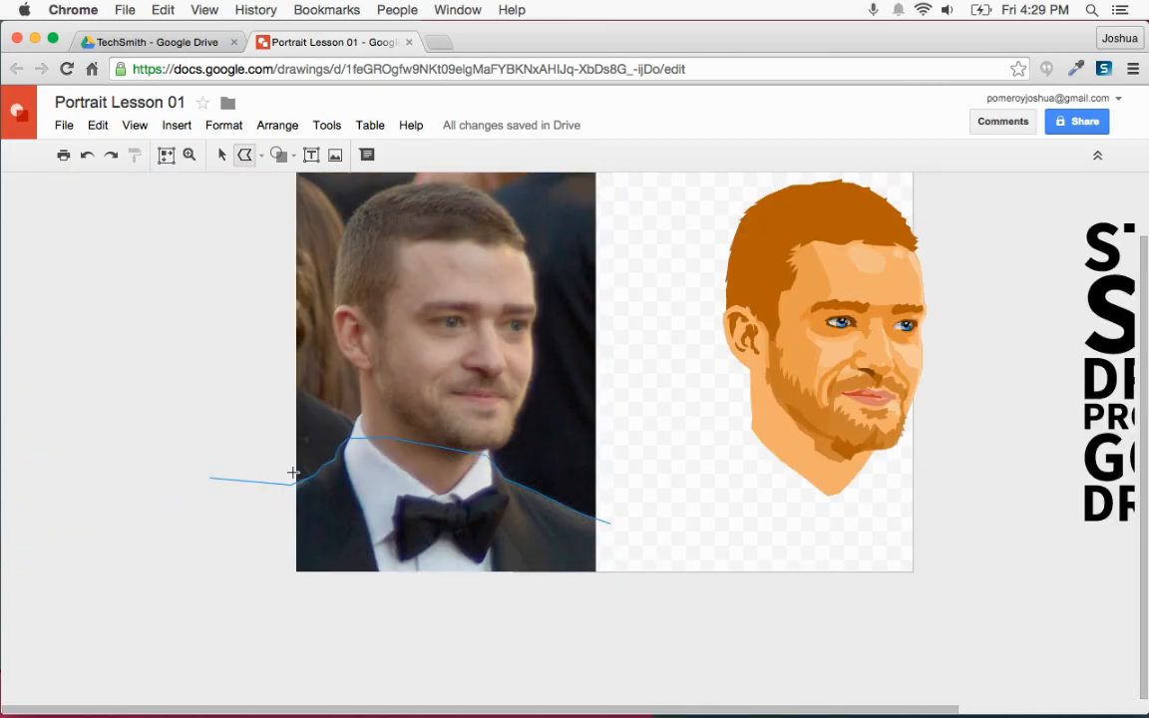
pyautogui.click(221, 579)
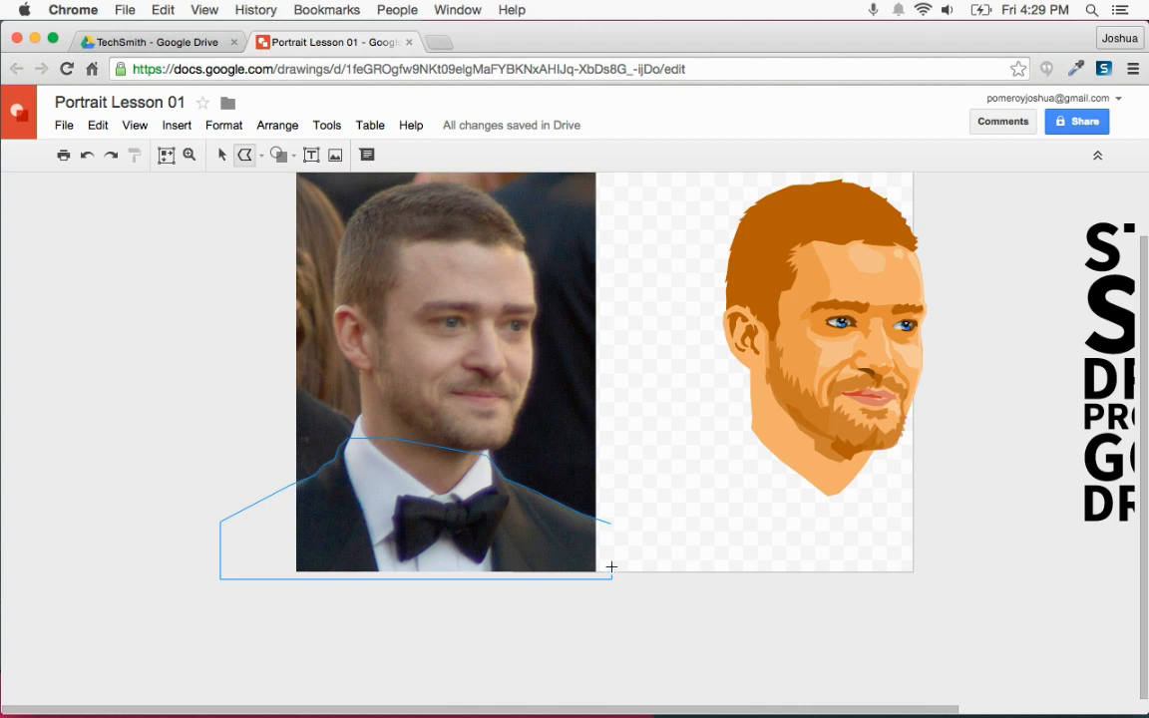
pyautogui.click(610, 523)
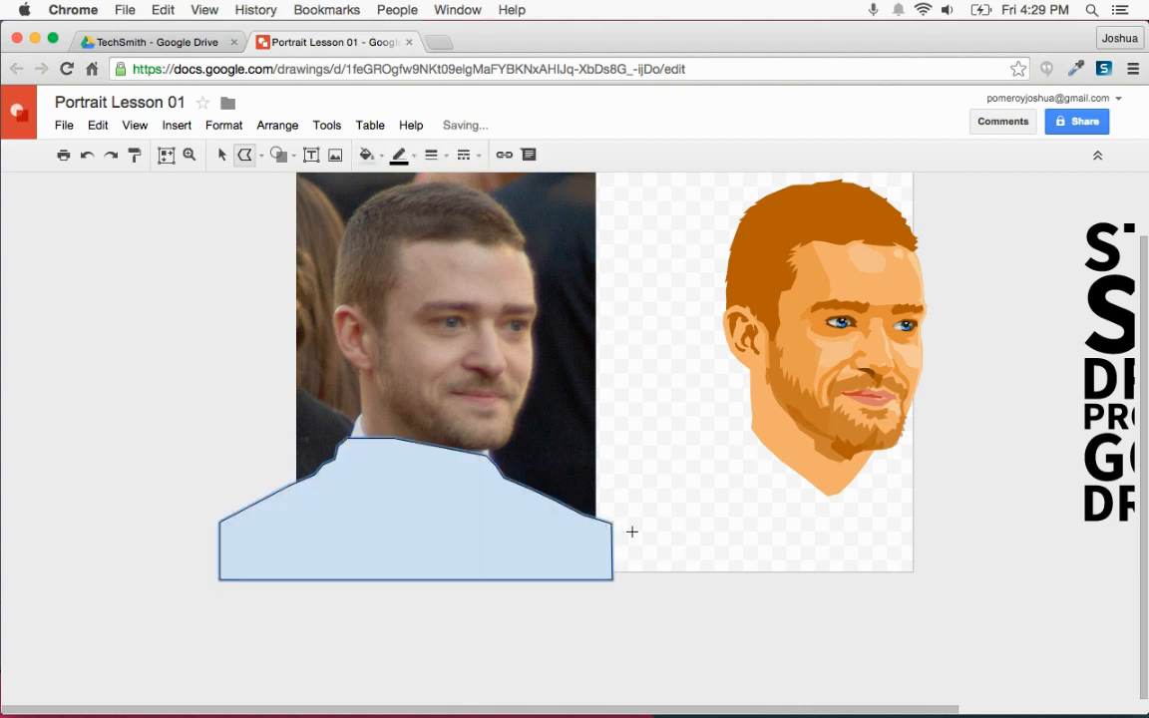
# Make the jacket shape's outline transparent and fill the shape with black
pyautogui.click(399, 154)
pyautogui.click(410, 186)
pyautogui.click(366, 154)
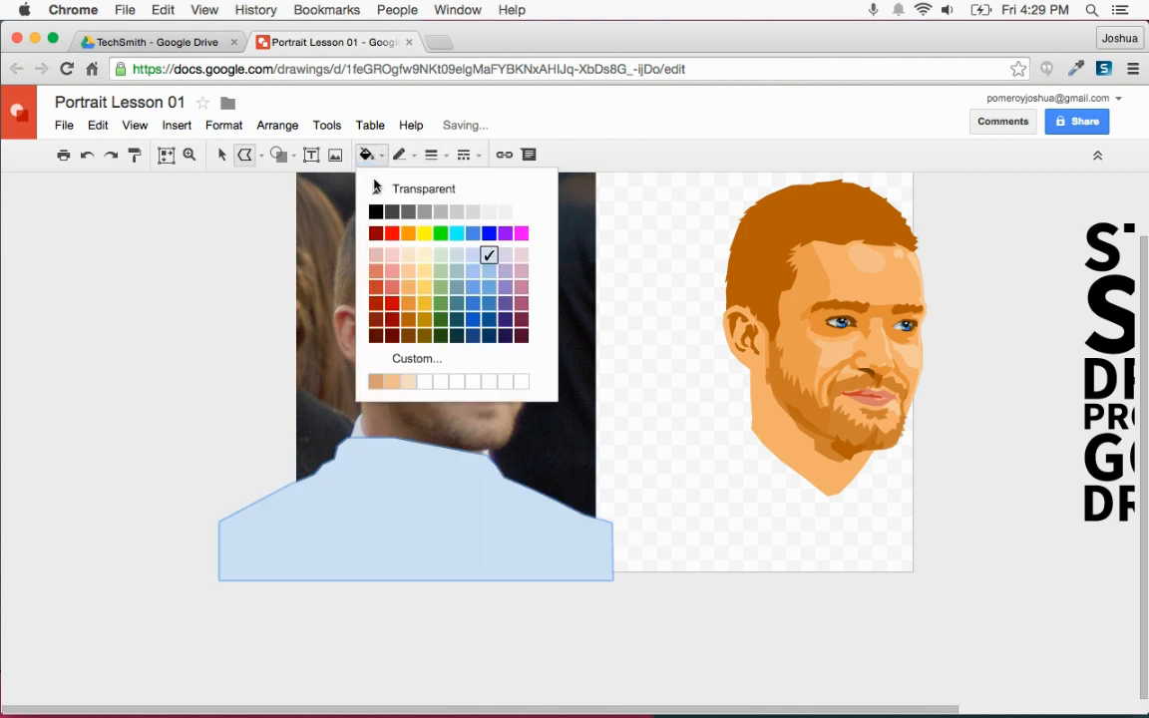
pyautogui.click(379, 216)
# Move the black jacket shape under the illustrated head and send it behind the neck and beard
pyautogui.click(219, 154)
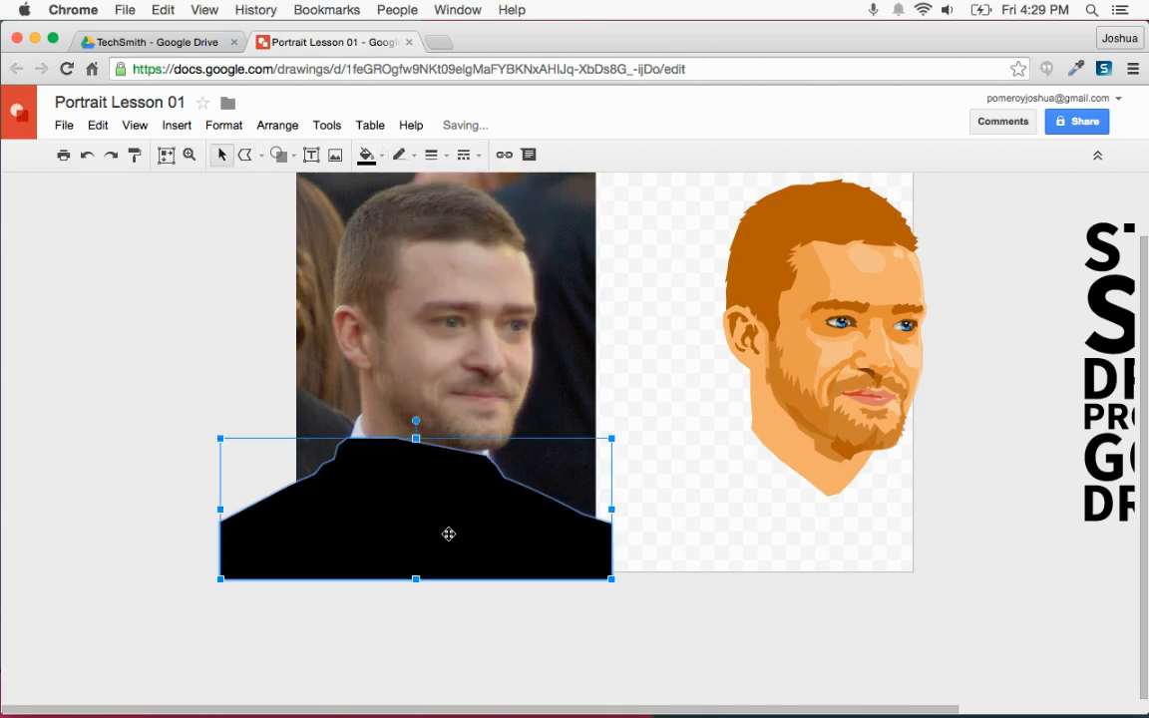
pyautogui.moveTo(443, 523); pyautogui.dragTo(839, 528)
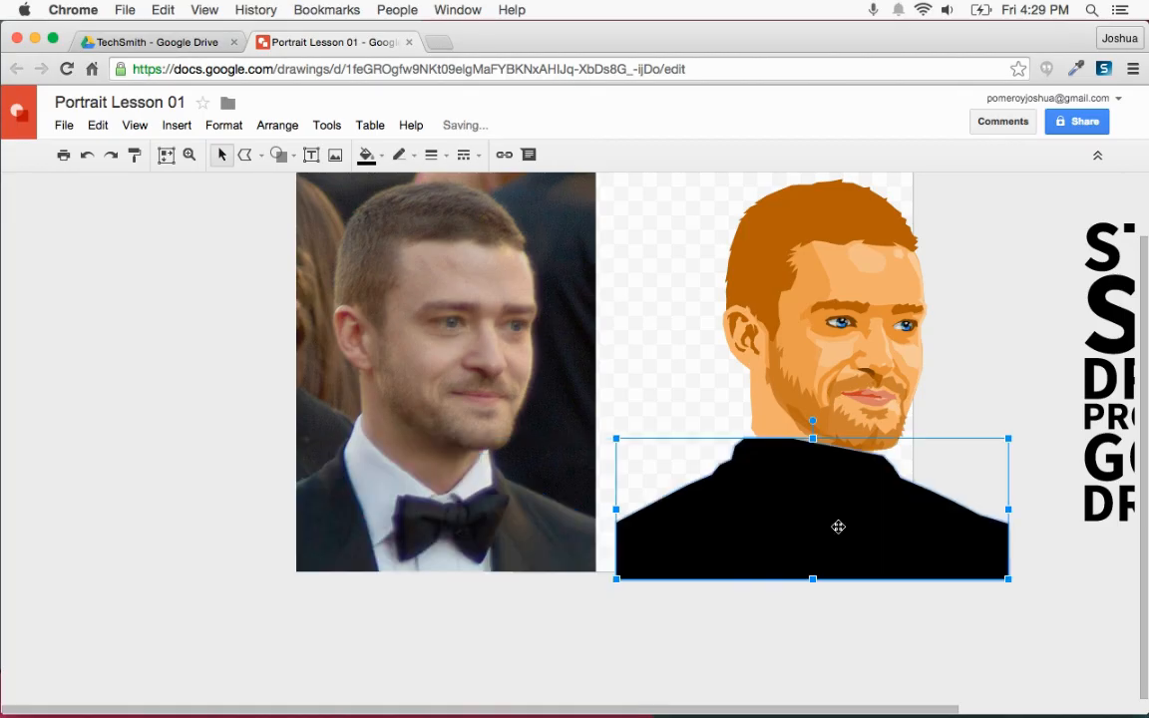
pyautogui.hotkey('ctrl', 'Down')
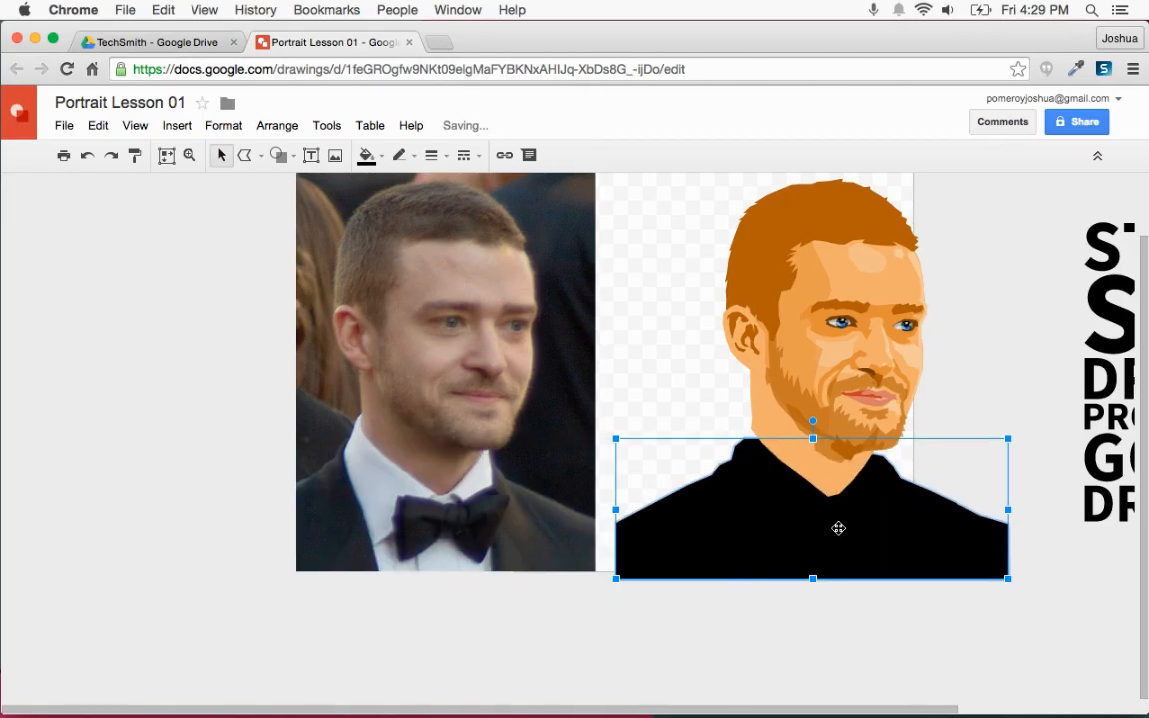
# Trace a closed polygon around the photo's white shirt and collar, crossing the neck and chin and ending just below the photo
pyautogui.click(245, 154)
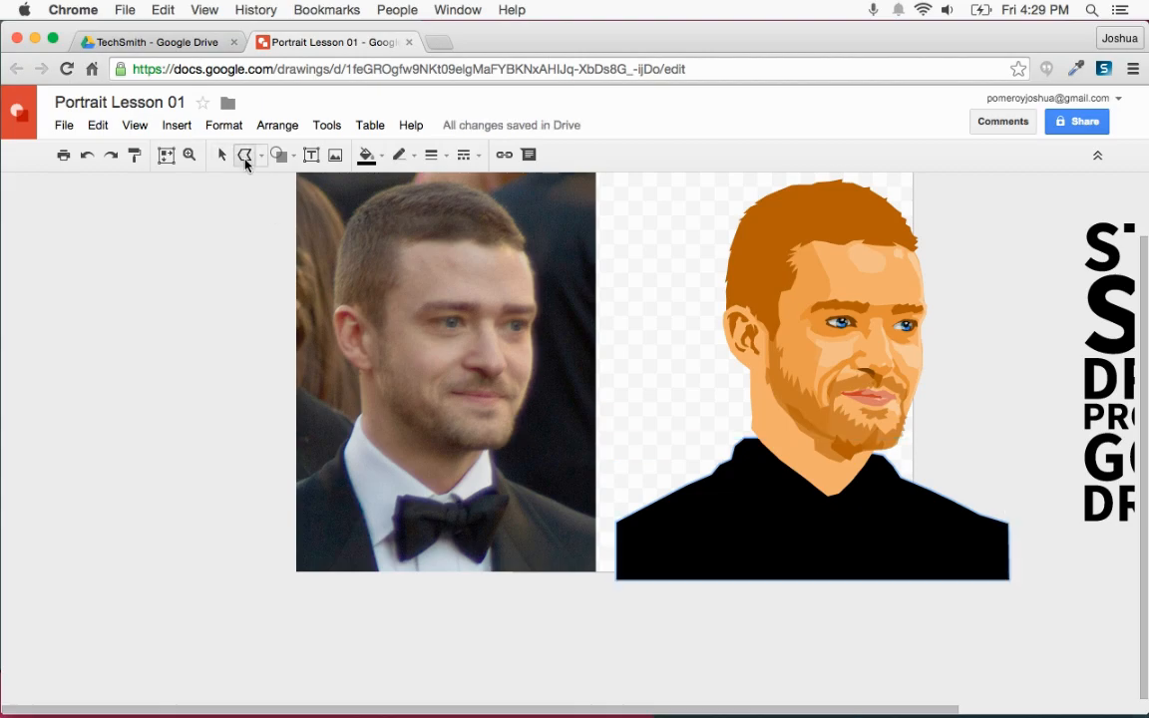
pyautogui.press('super+alt+plus')
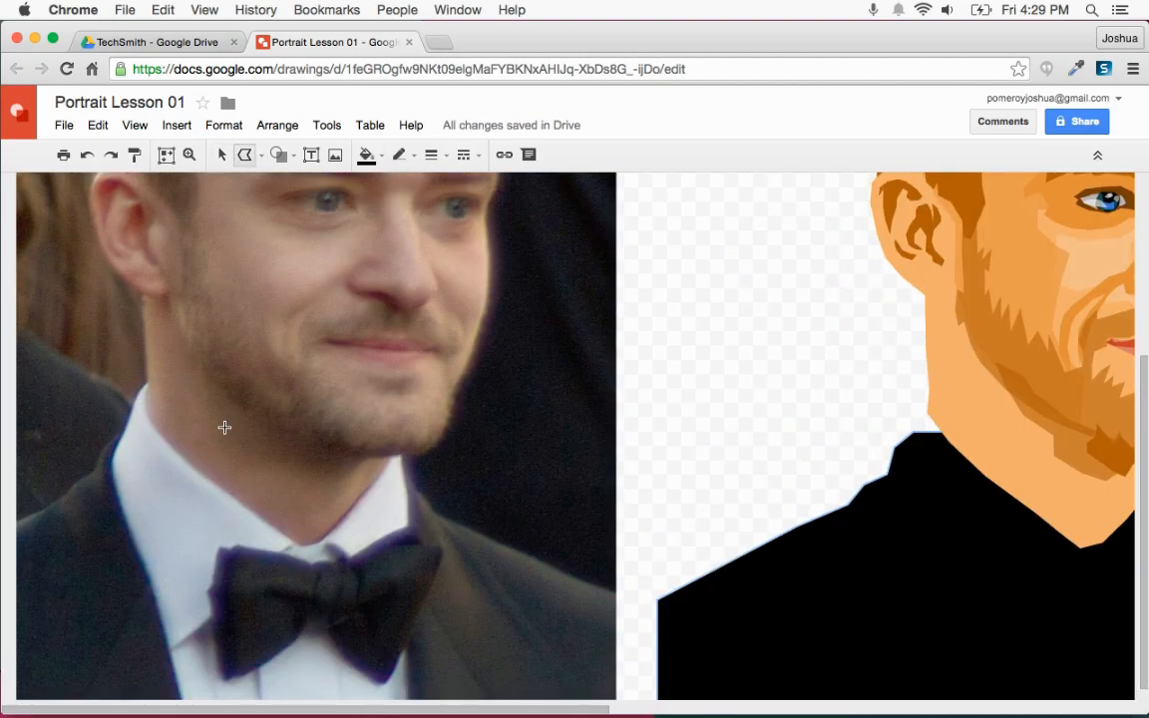
pyautogui.press('super+alt+plus')
pyautogui.hscroll(-5, 282, 405)
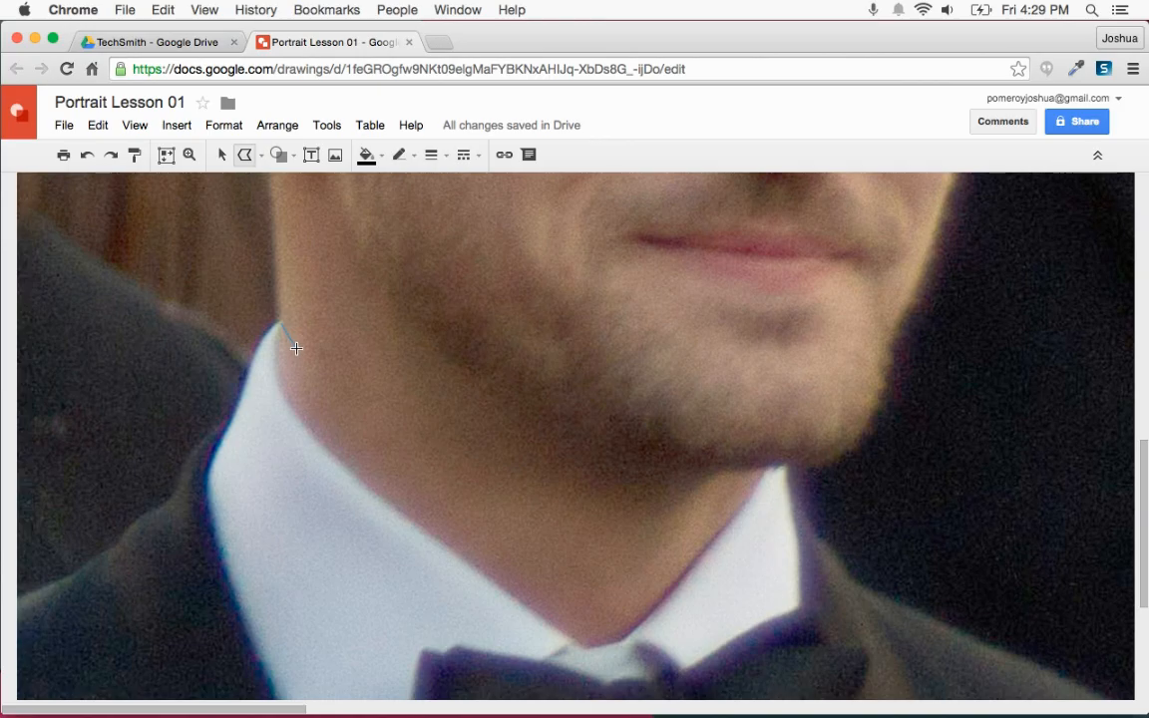
pyautogui.hscroll(2, 764, 436)
pyautogui.click(747, 424)
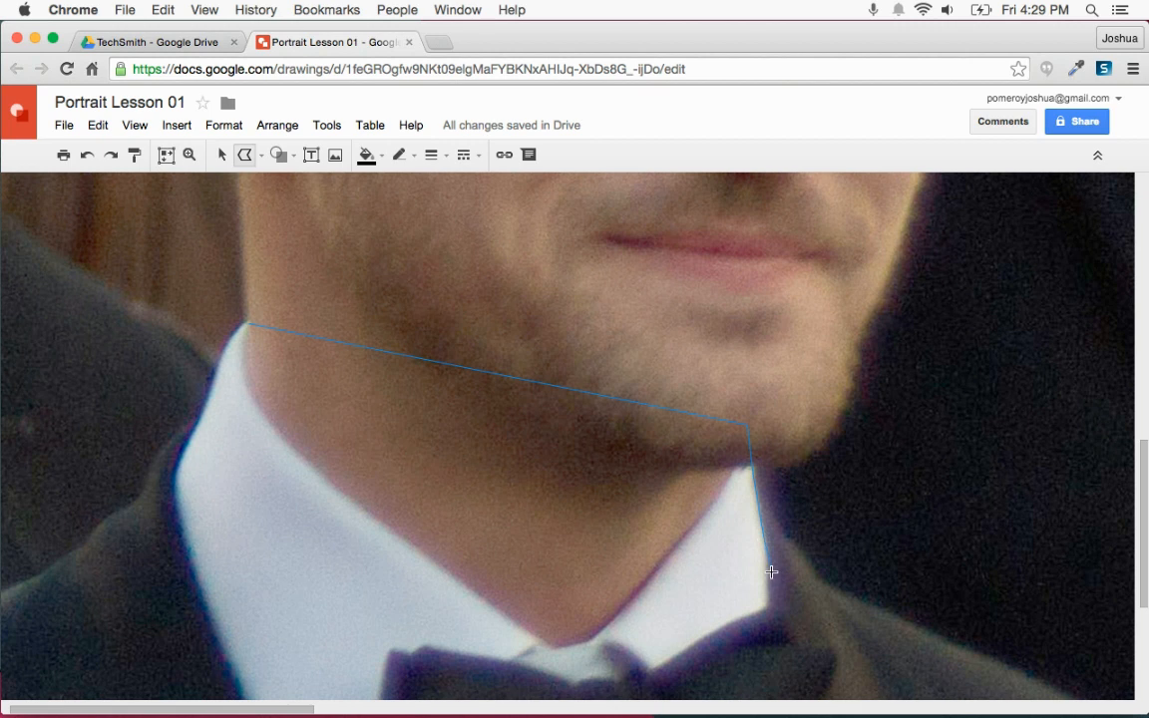
pyautogui.scroll(-5, 768, 559)
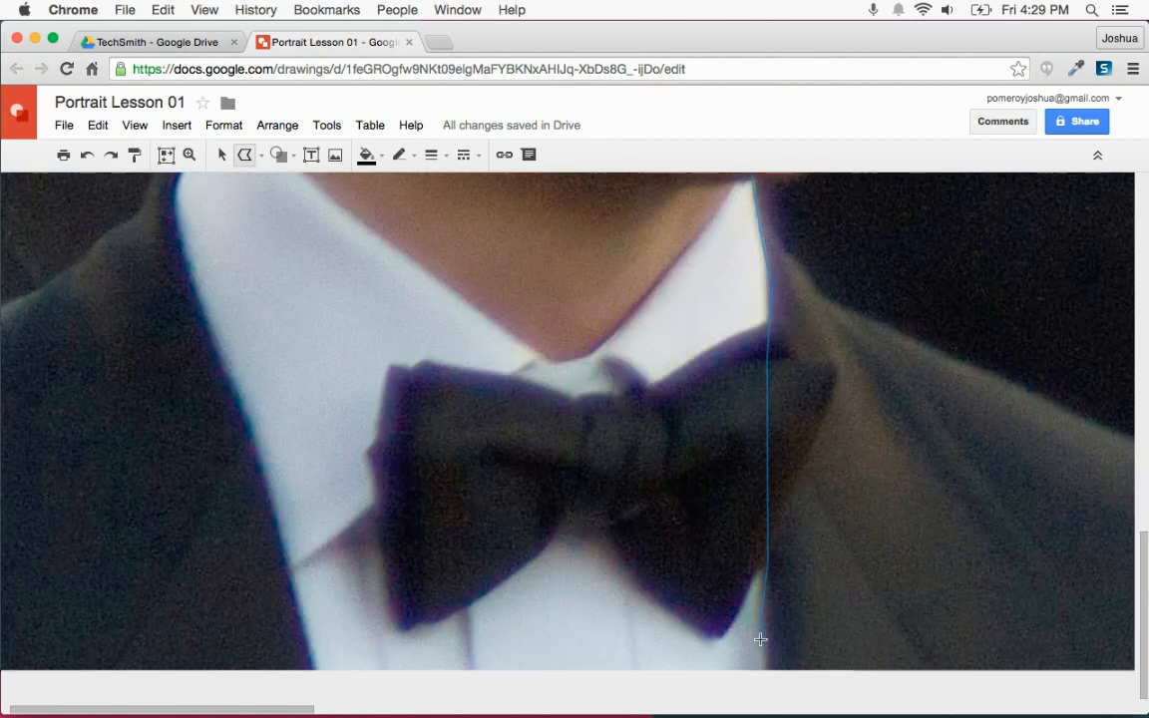
pyautogui.hscroll(10, 764, 698)
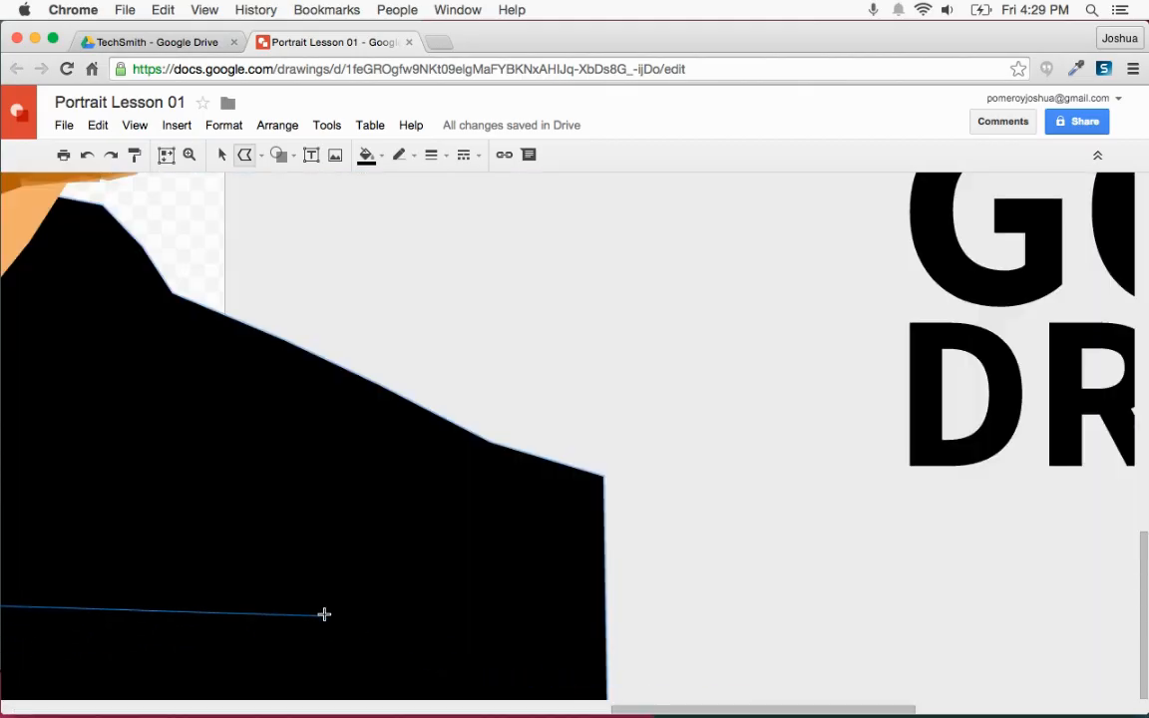
pyautogui.scroll(5, 323, 616)
pyautogui.hscroll(-15, 21, 574)
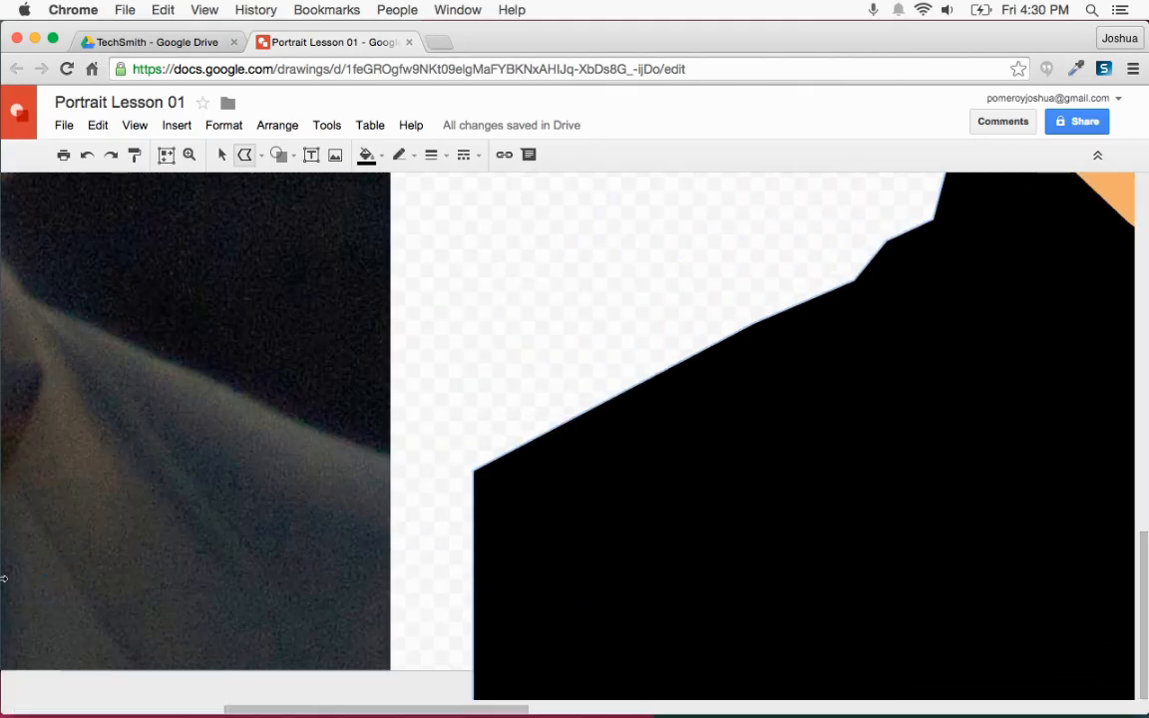
pyautogui.click(731, 682)
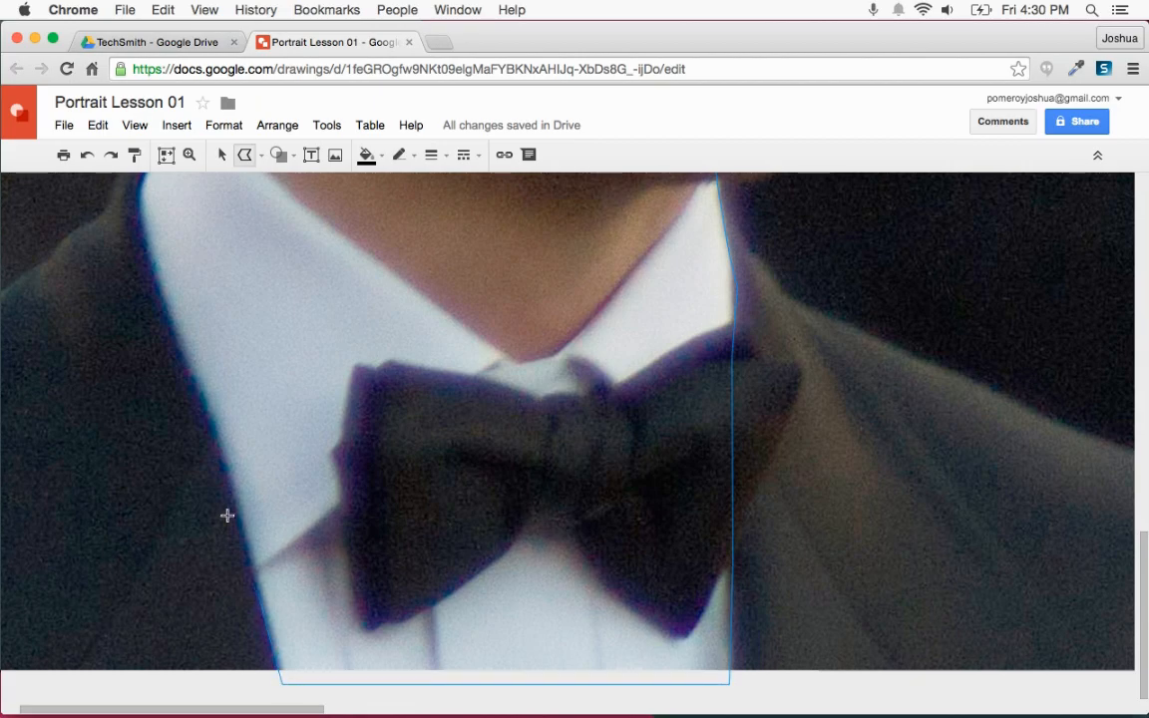
pyautogui.scroll(3, 180, 410)
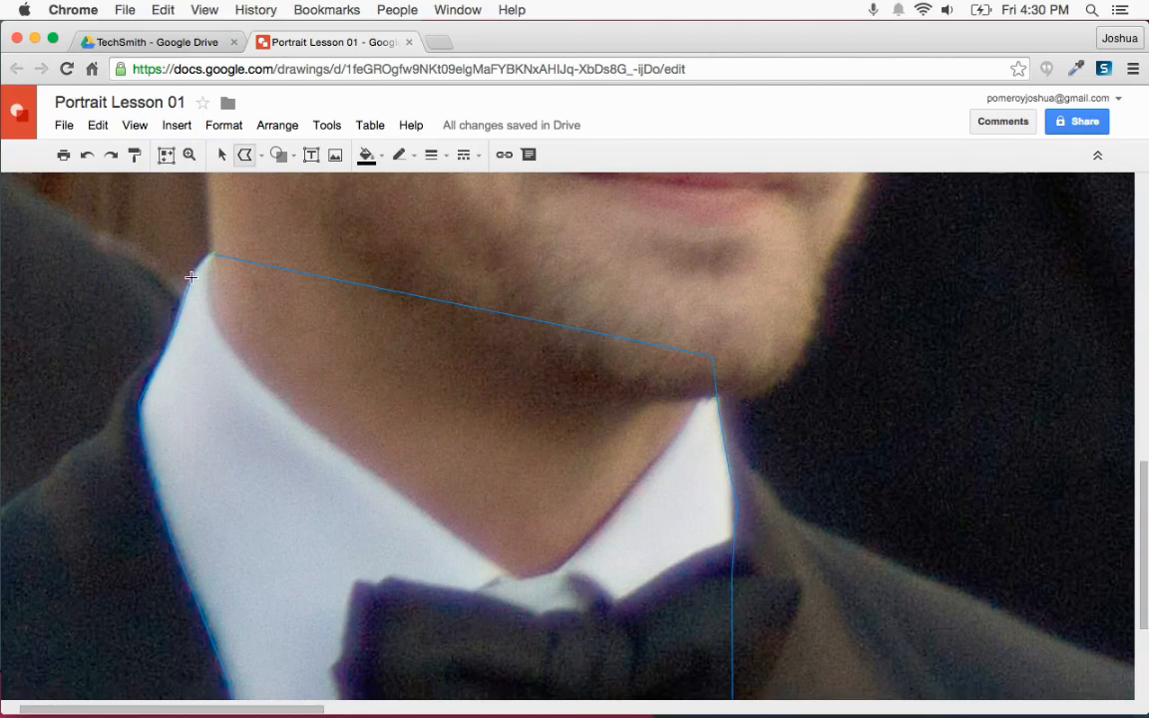
pyautogui.click(211, 254)
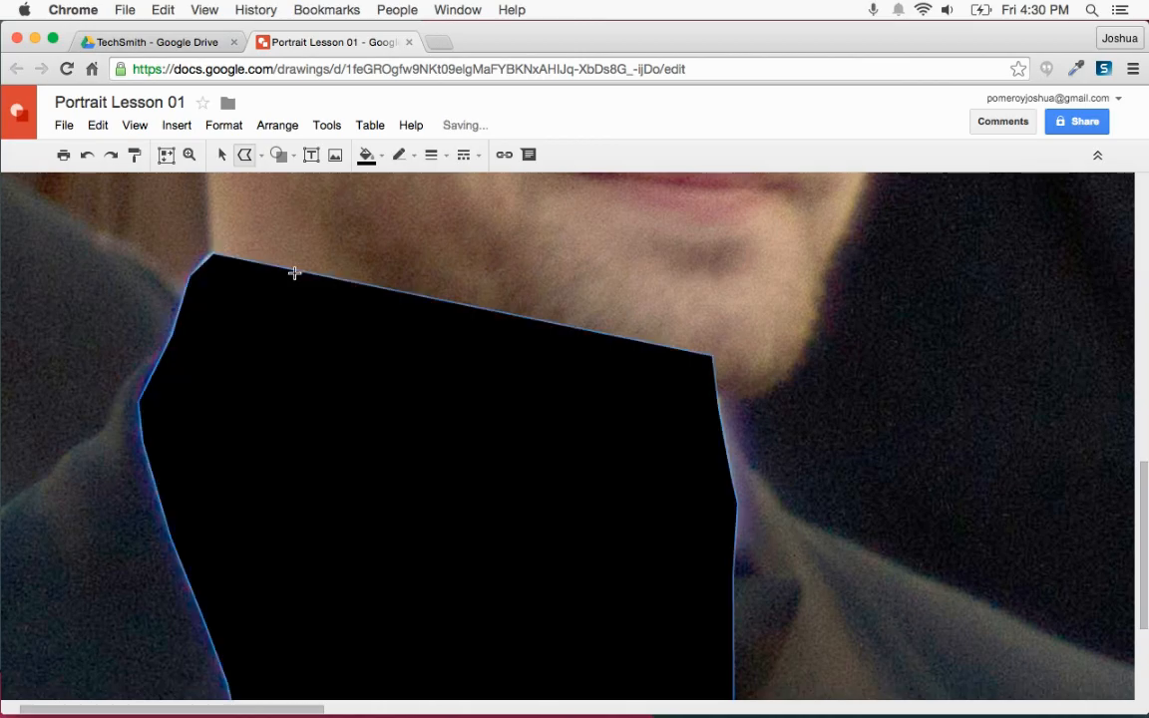
# Fill the shirt shape with grey, move it onto the black jacket, and layer it behind the neck but above the jacket
pyautogui.click(375, 161)
pyautogui.click(442, 211)
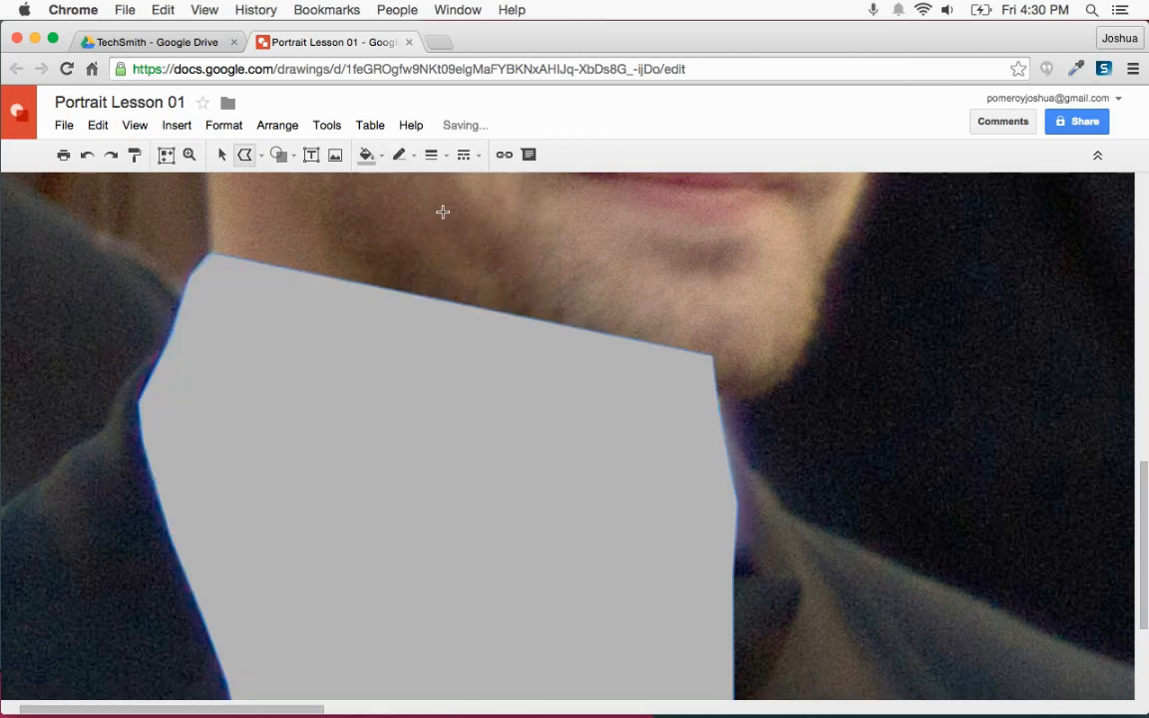
pyautogui.press('super+alt+0')
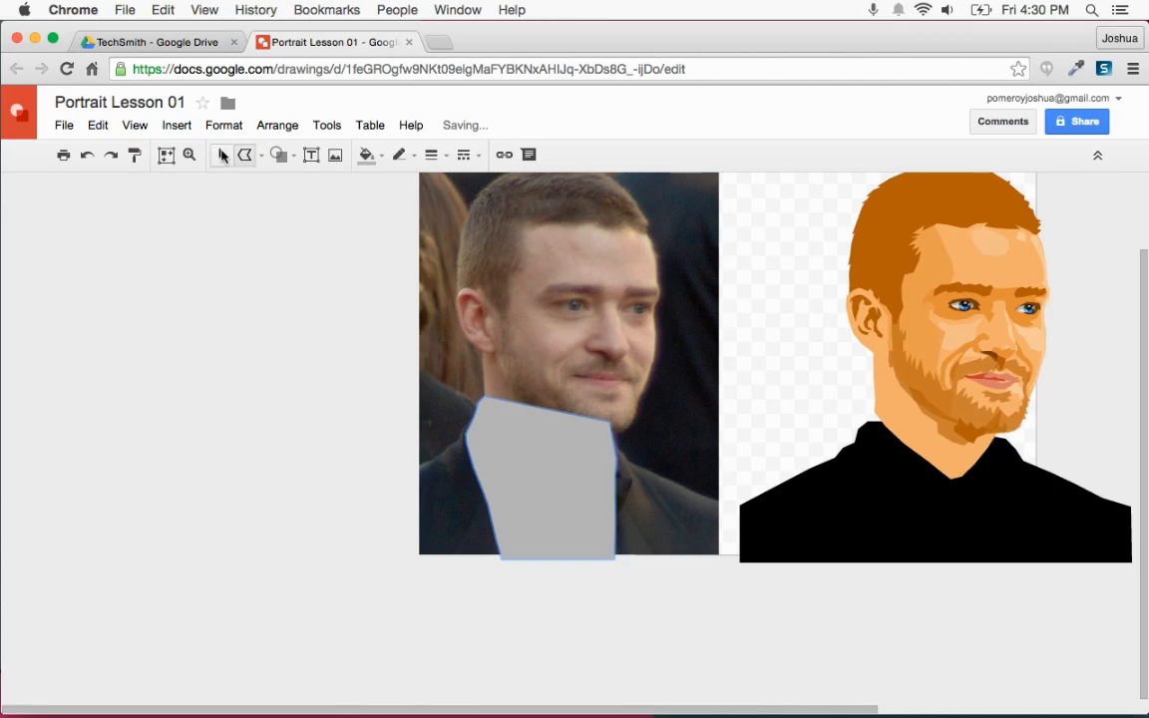
pyautogui.click(222, 156)
pyautogui.moveTo(557, 497); pyautogui.dragTo(961, 516)
pyautogui.press('super+shift+Down')
pyautogui.press('super+Up')
# Edit the grey shirt's points, lowering its two bottom corners to meet the jacket's bottom edge
pyautogui.press('super+alt+plus')
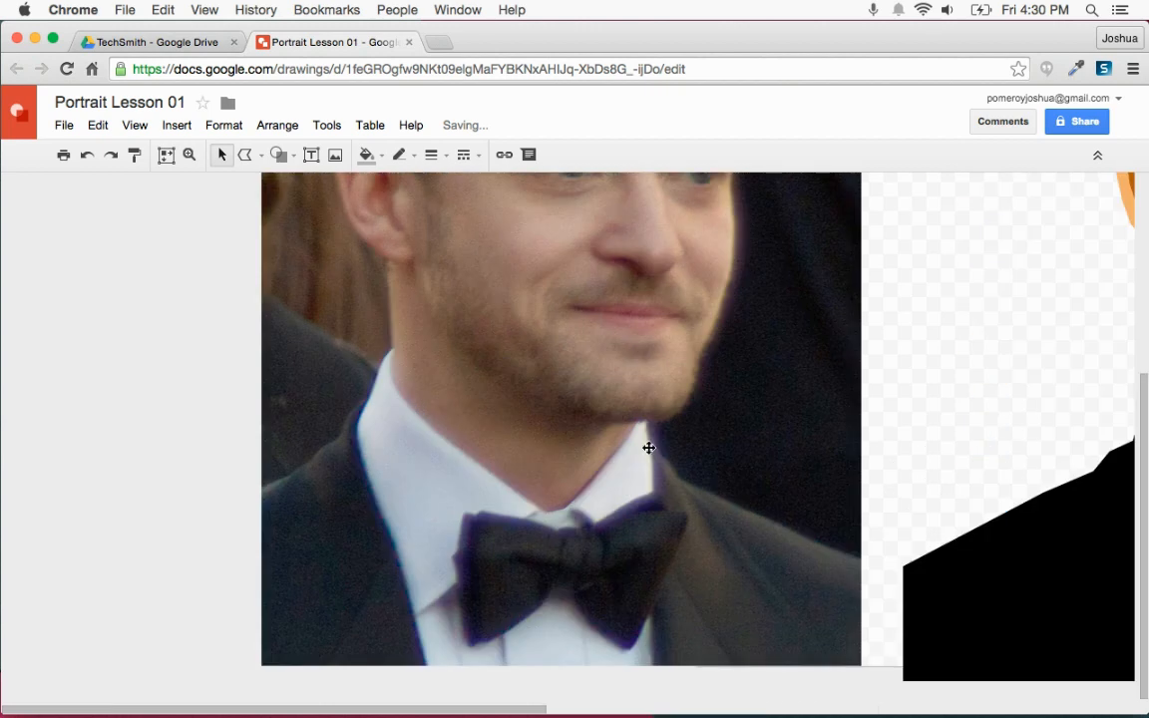
pyautogui.hscroll(9, 647, 450)
pyautogui.hscroll(-5, 653, 453)
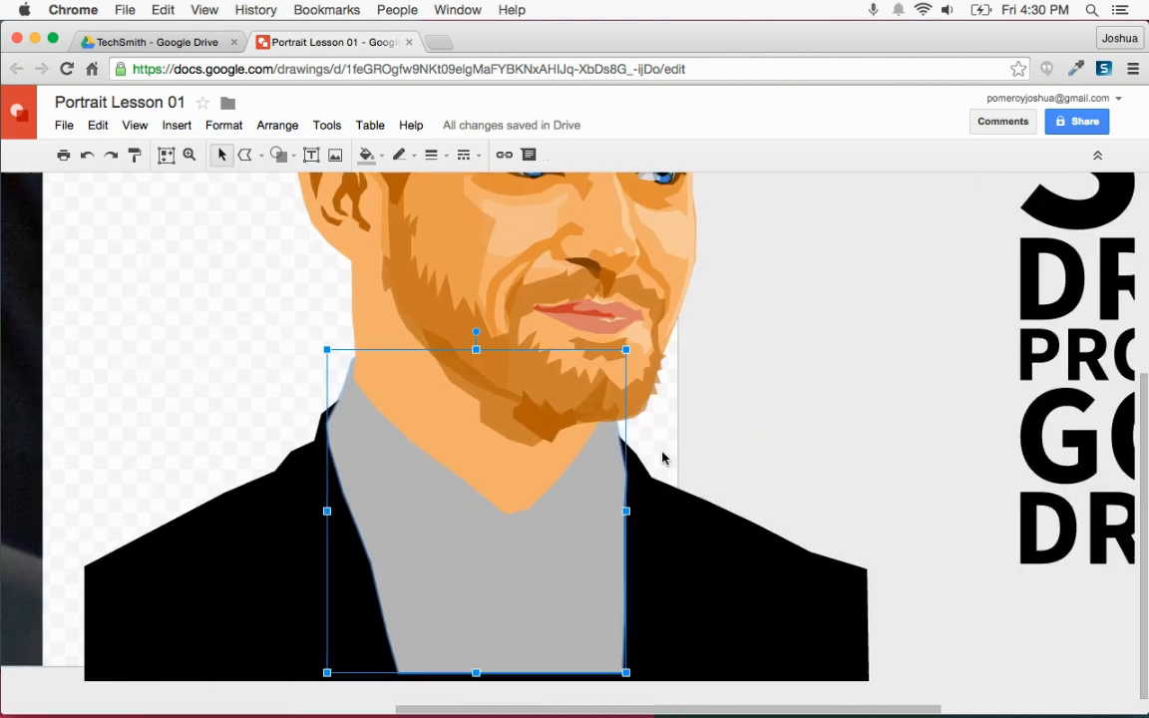
pyautogui.doubleClick(602, 653)
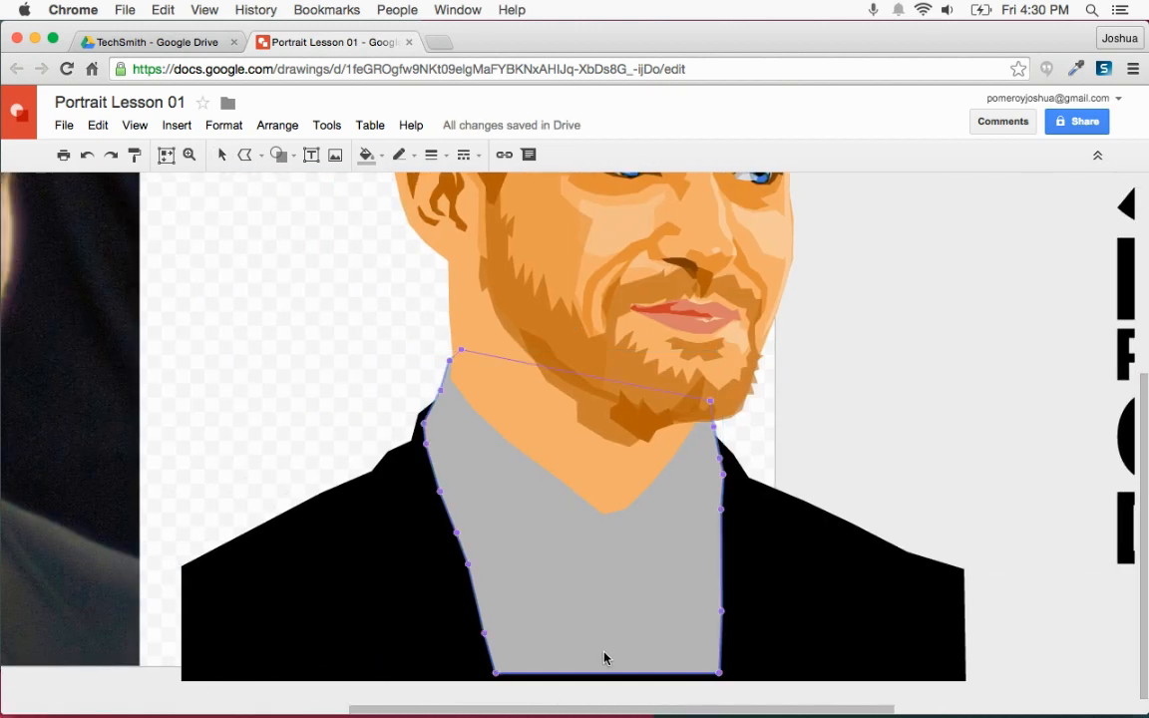
pyautogui.press('super+alt+plus')
pyautogui.scroll(-3, 616, 533)
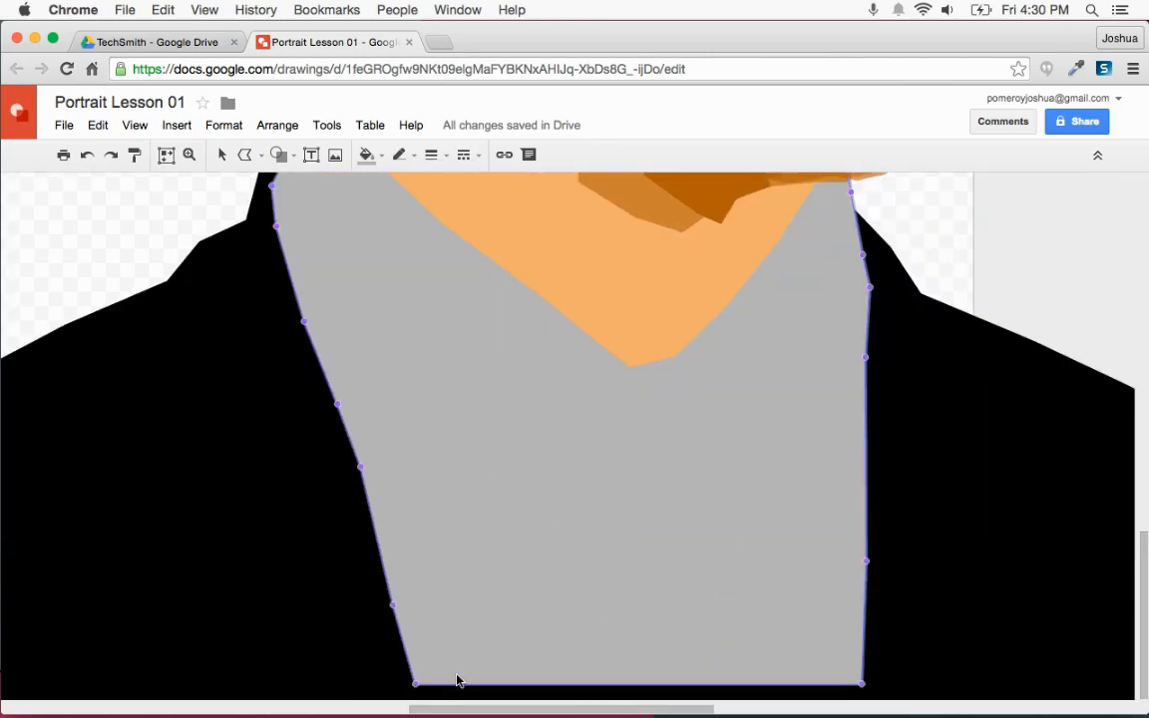
pyautogui.press('super+alt+minus')
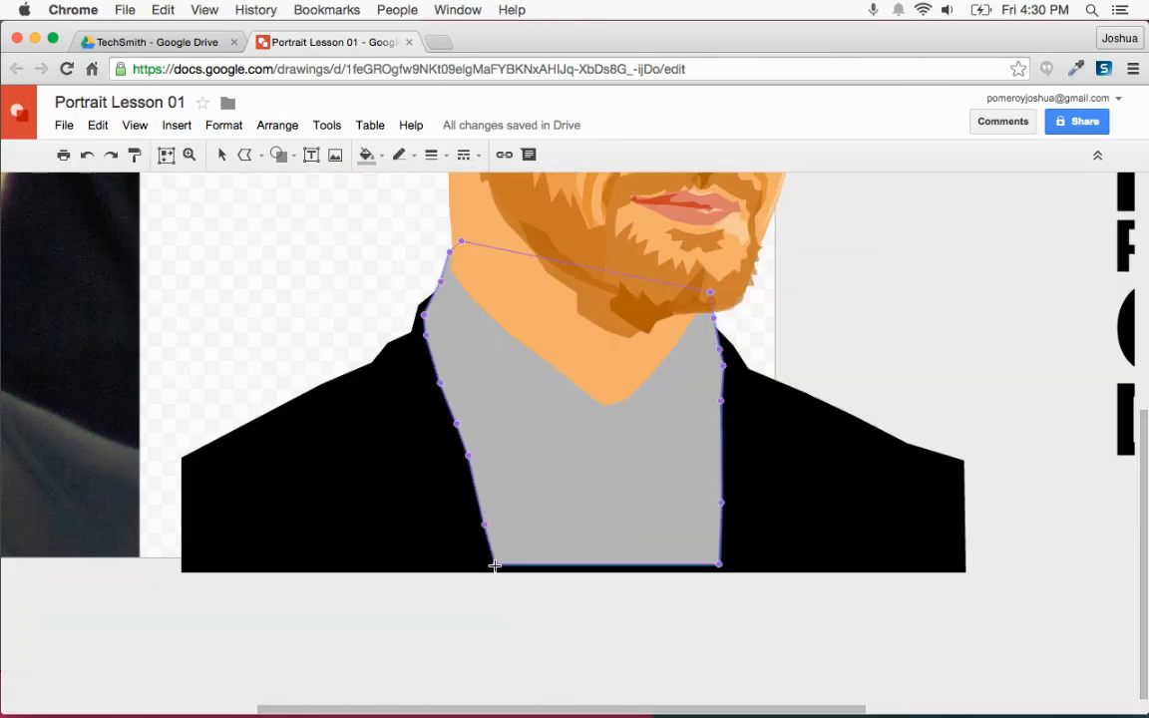
pyautogui.moveTo(495, 566); pyautogui.dragTo(494, 573)
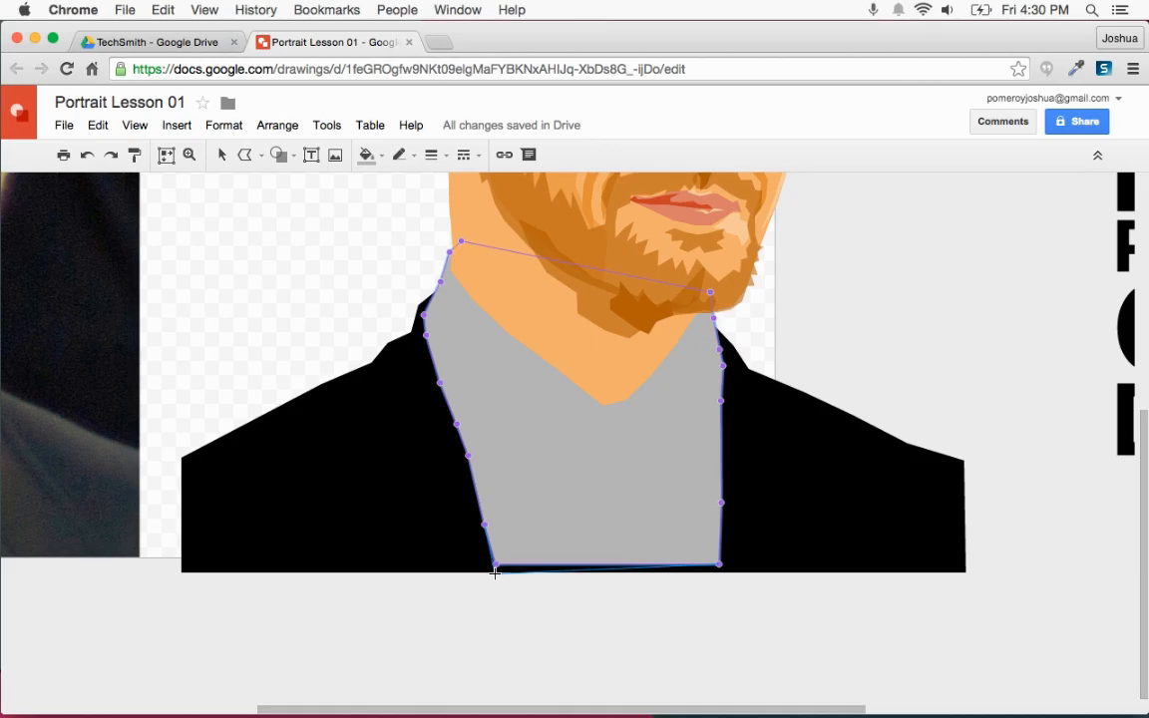
pyautogui.moveTo(720, 565); pyautogui.dragTo(719, 573)
pyautogui.click(680, 623)
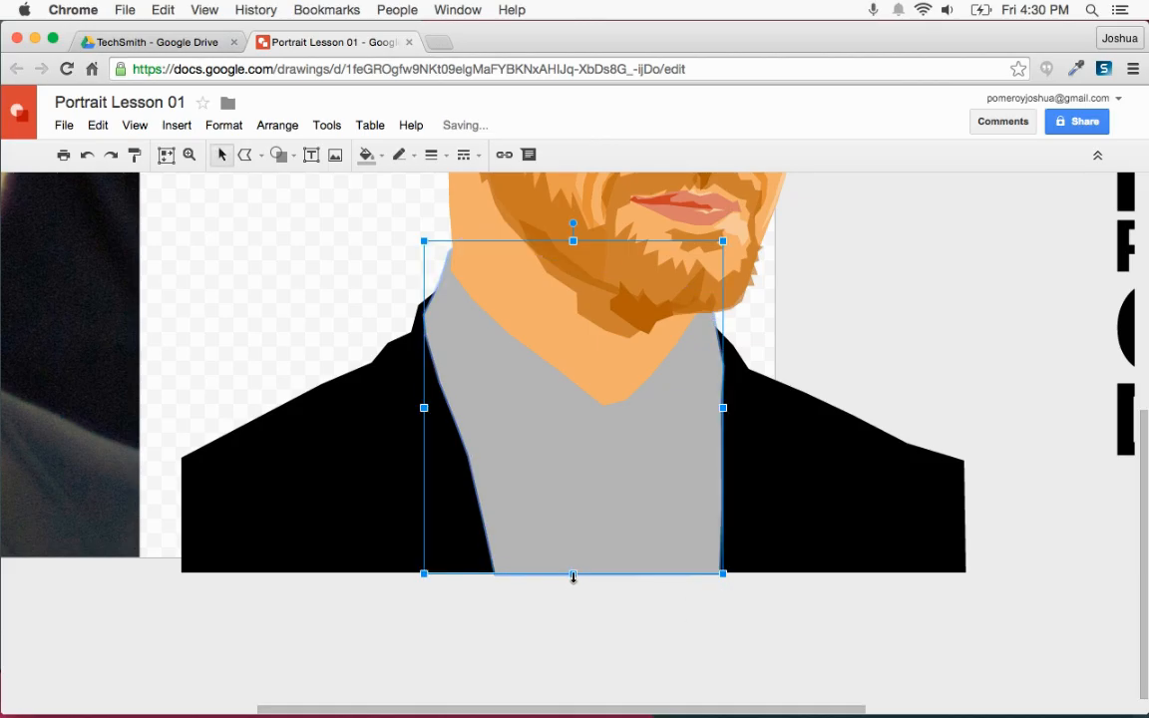
pyautogui.click(626, 646)
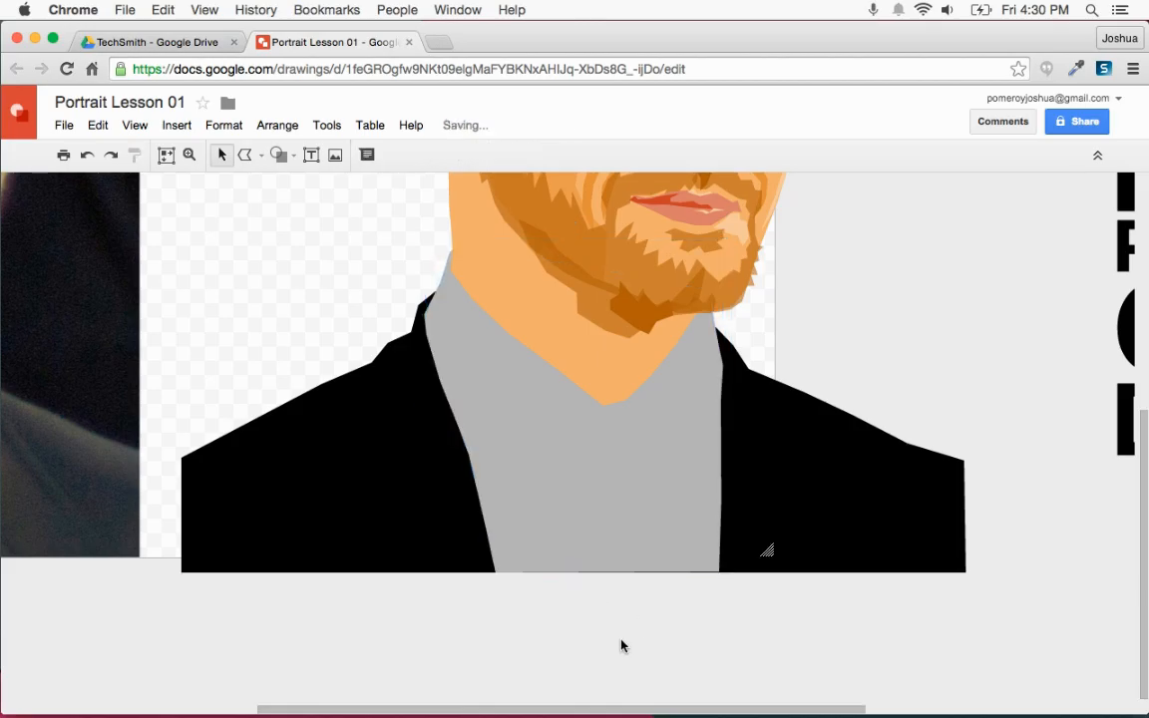
# Change the illustrated shirt shape's fill to a lighter grey
pyautogui.scroll(2, 625, 639)
pyautogui.scroll(-5, 625, 633)
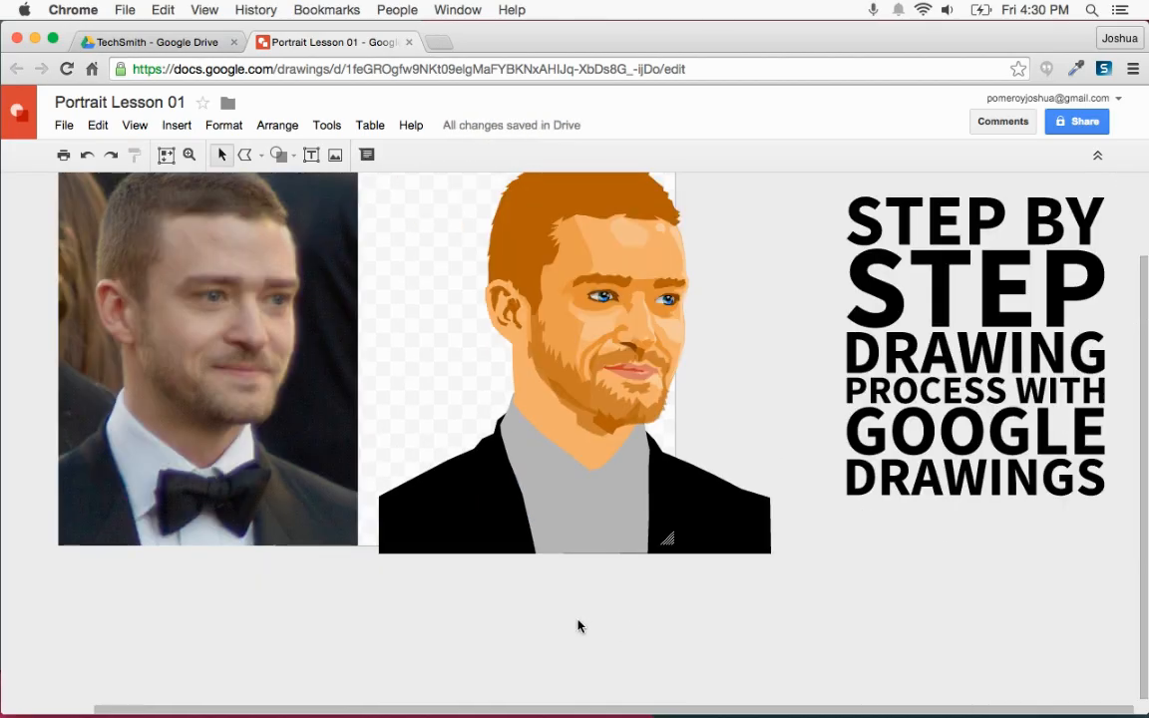
pyautogui.click(583, 521)
pyautogui.click(366, 155)
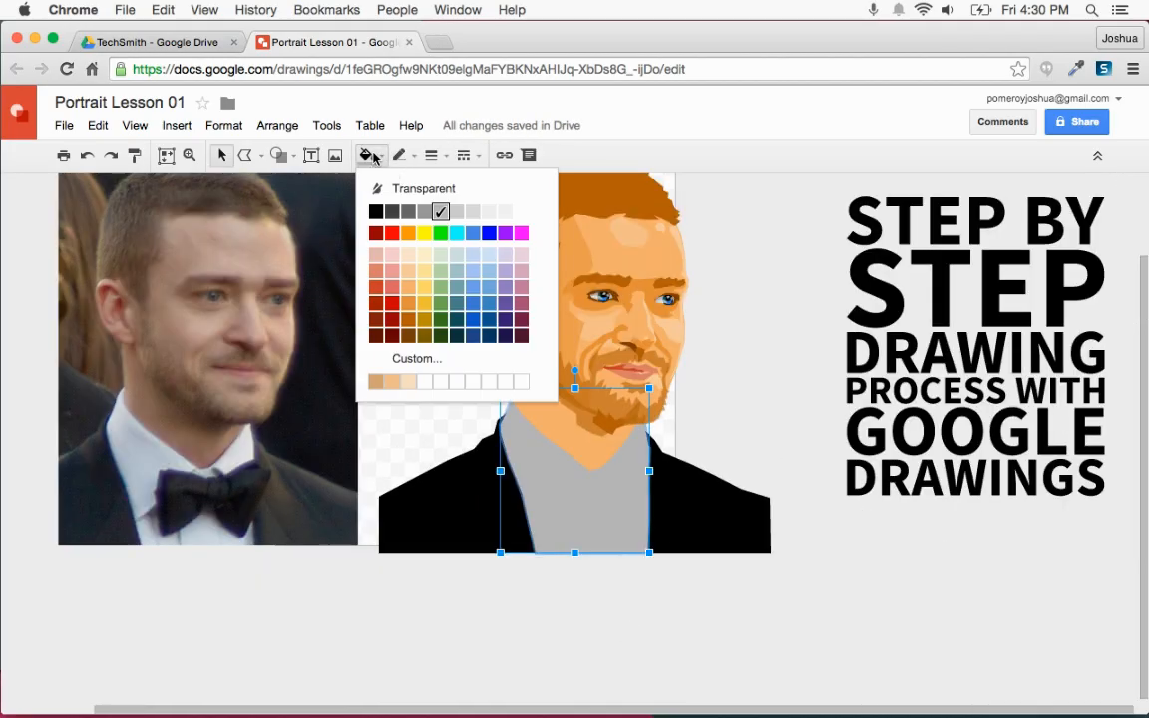
pyautogui.click(475, 218)
pyautogui.click(553, 620)
# Trace a closed polygon around the photo's larger collar flap, from the neck below the ear to the bow tie and back along the lapel
pyautogui.hscroll(-3, 658, 625)
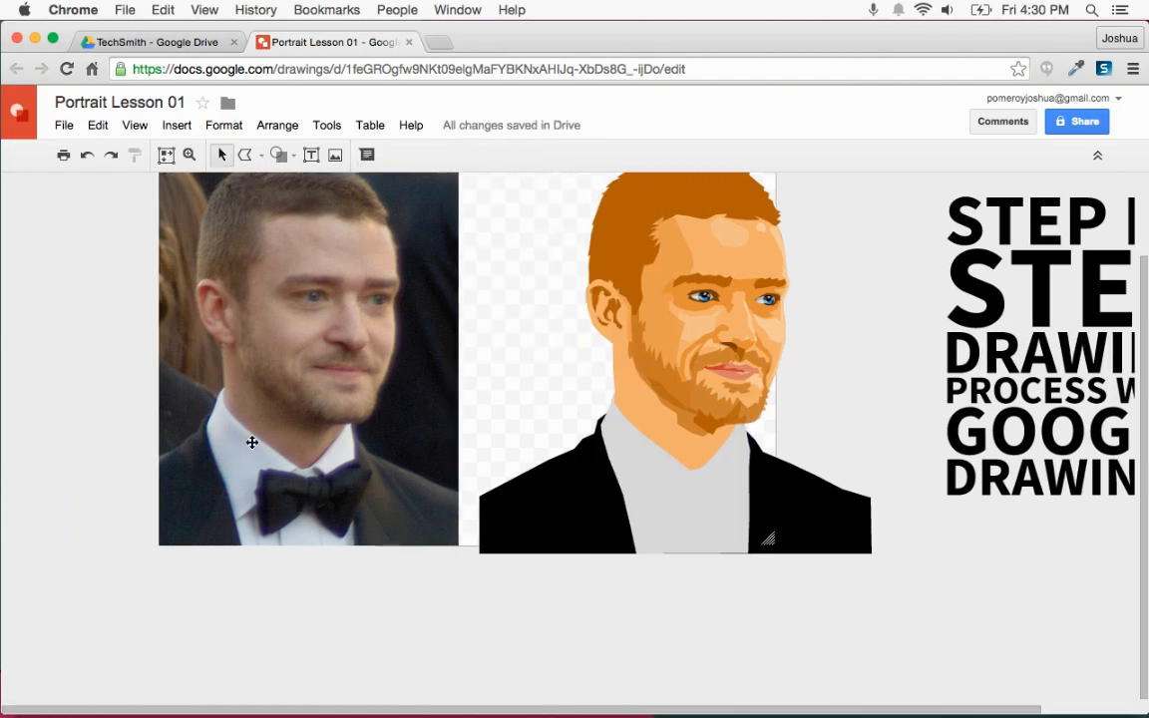
pyautogui.scroll(3, 276, 506)
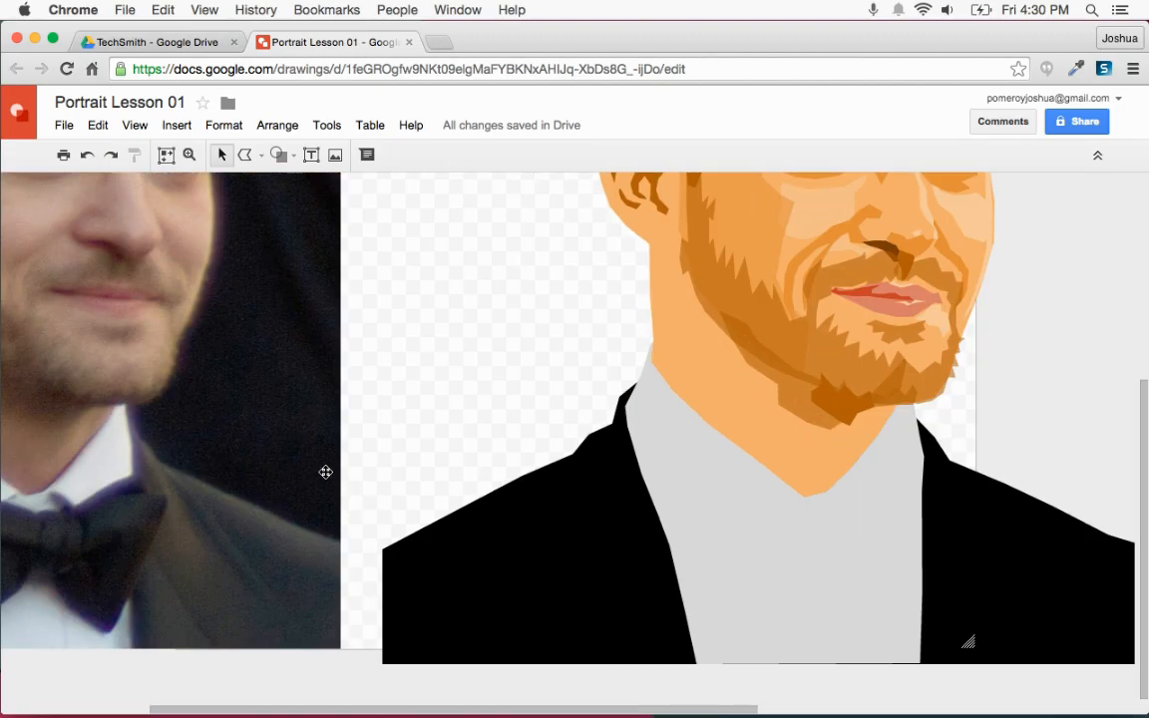
pyautogui.scroll(3, 448, 404)
pyautogui.scroll(3, 169, 407)
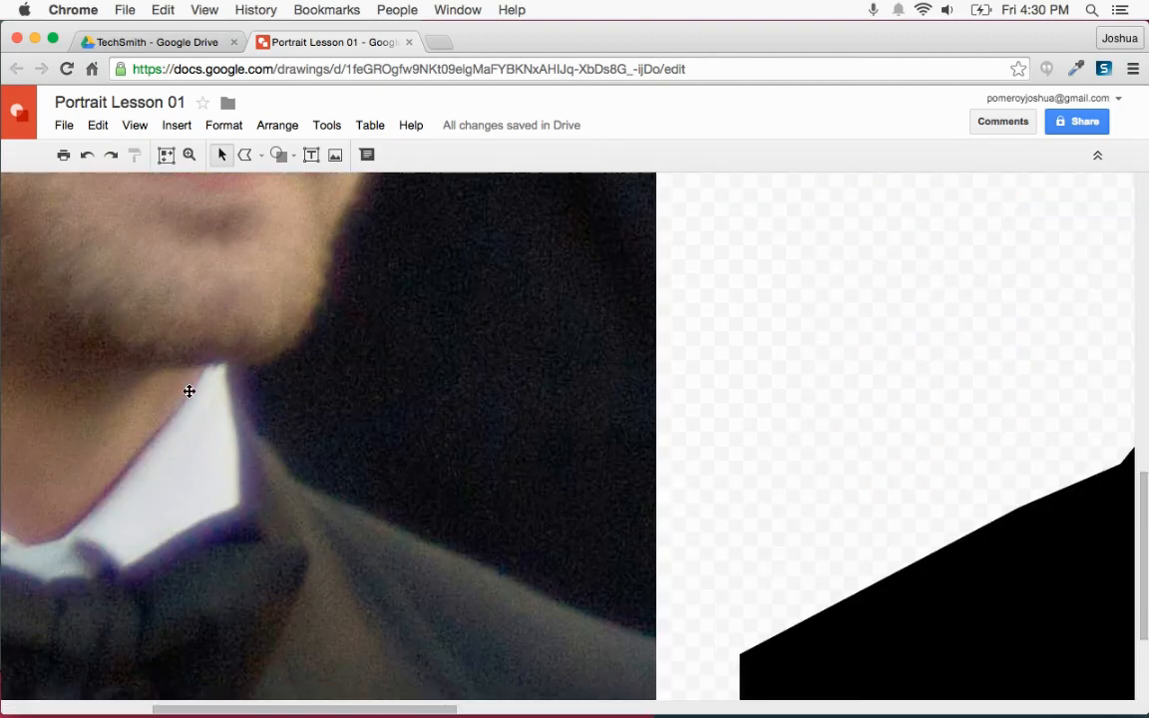
pyautogui.scroll(3, 338, 426)
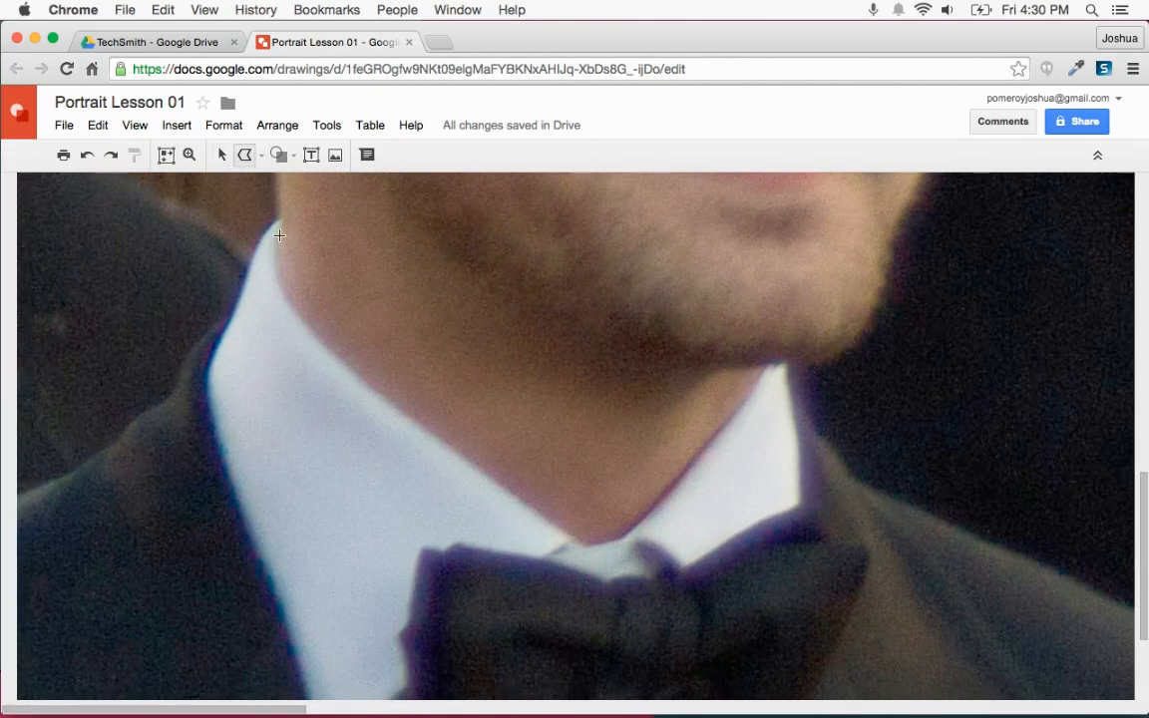
pyautogui.click(282, 301)
pyautogui.click(565, 537)
pyautogui.scroll(-3, 498, 398)
pyautogui.click(498, 396)
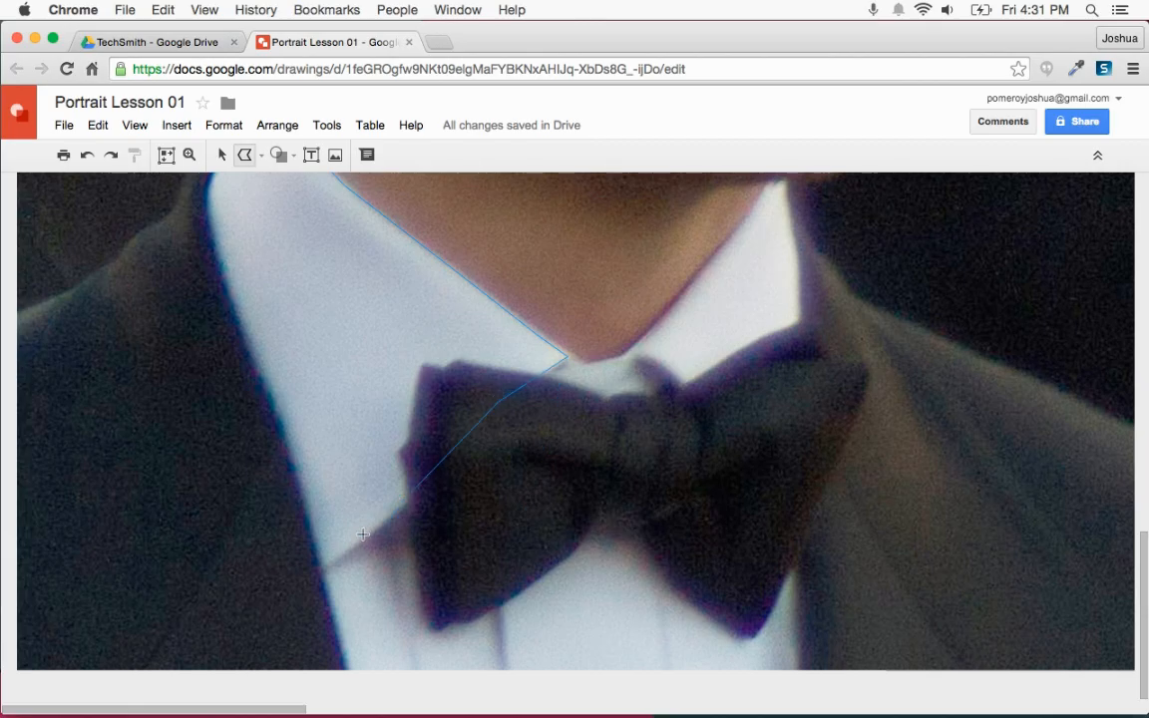
pyautogui.click(325, 563)
pyautogui.click(307, 447)
pyautogui.scroll(5, 230, 544)
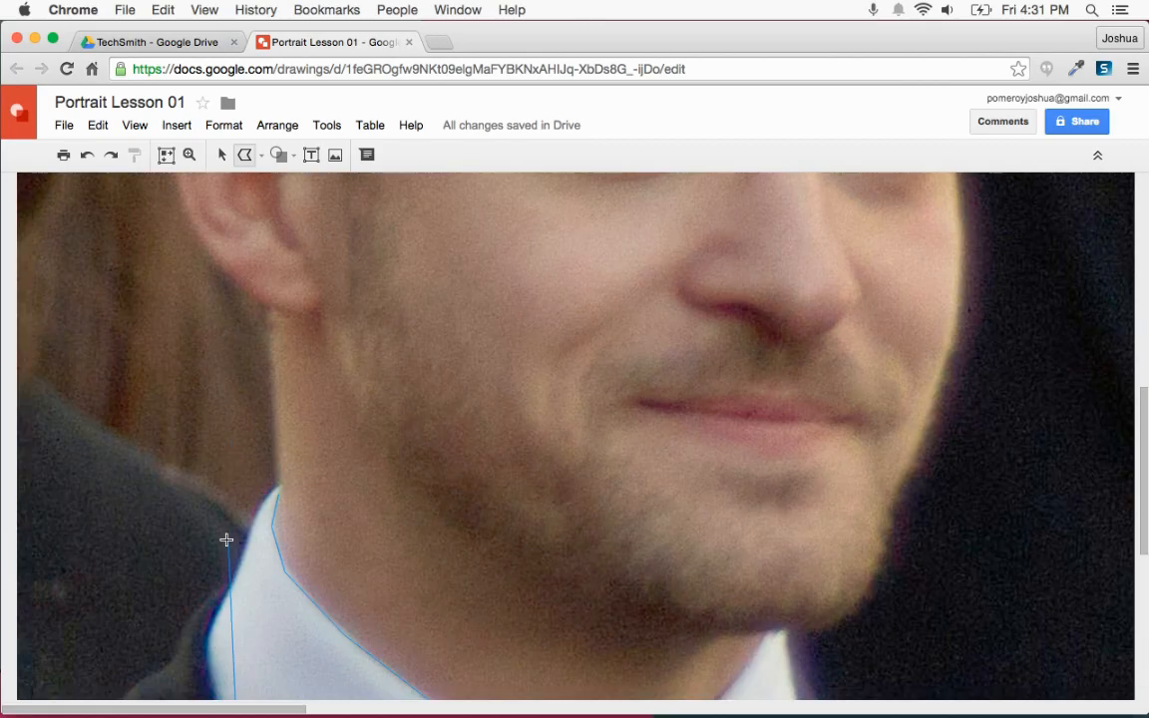
pyautogui.scroll(-2, 235, 495)
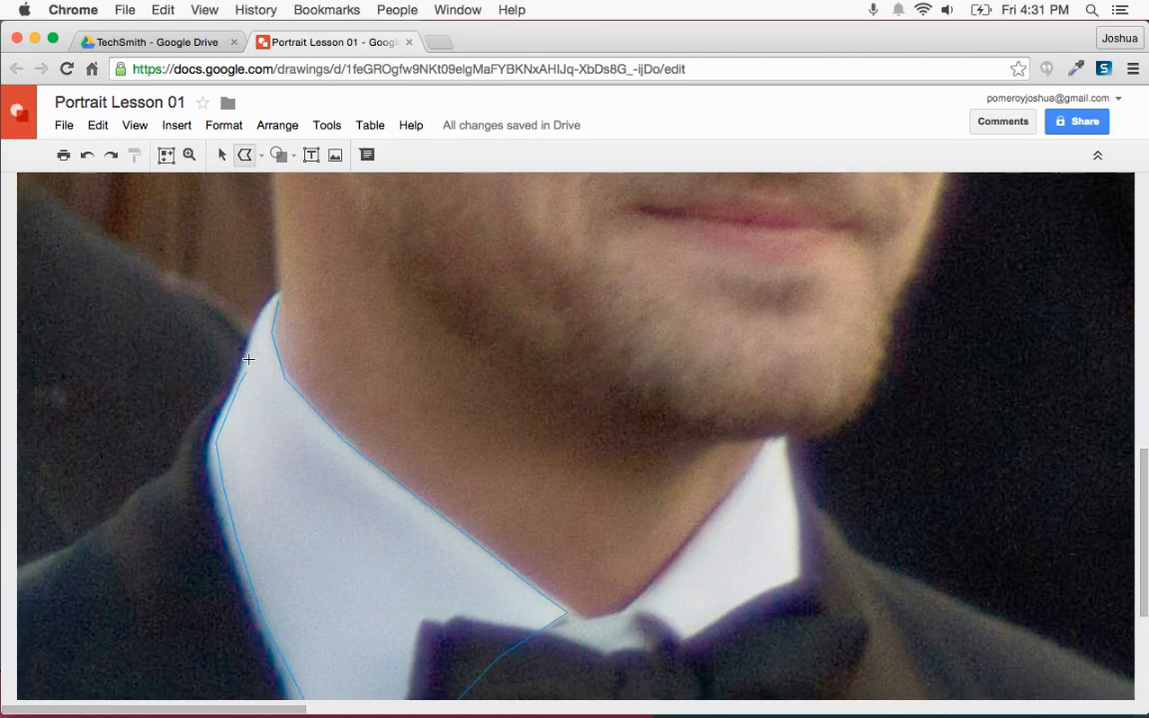
pyautogui.click(275, 297)
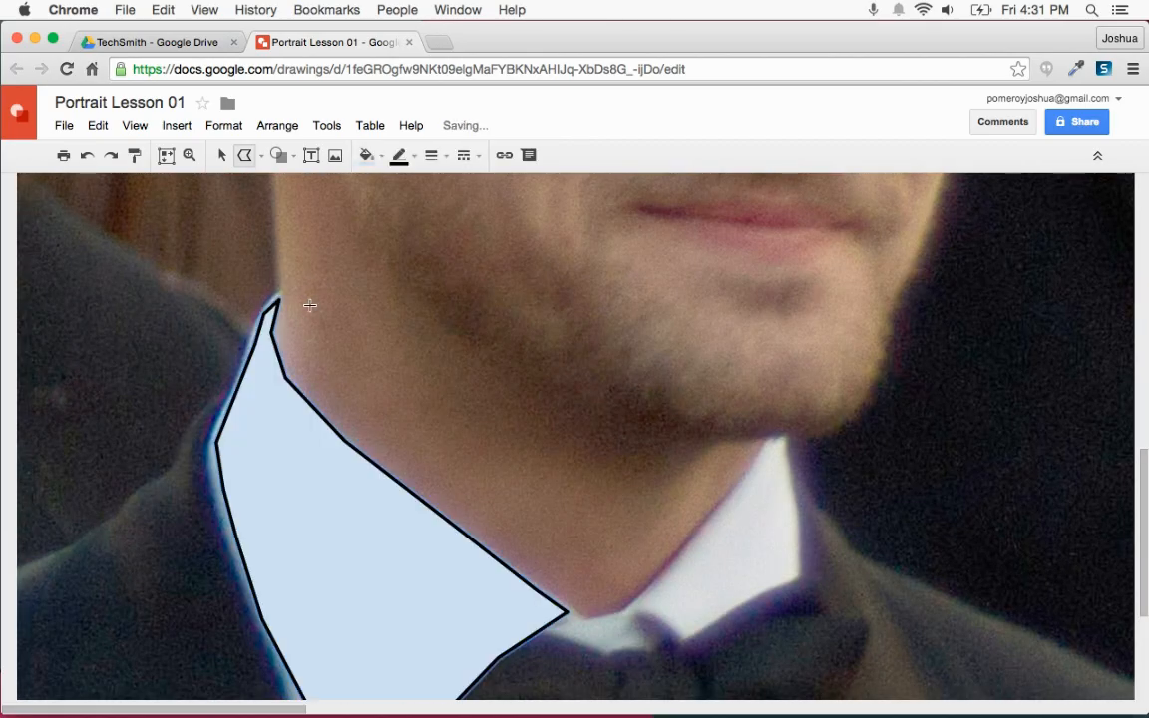
# Make the collar flap's outline transparent and fill it with very light grey
pyautogui.click(399, 157)
pyautogui.click(410, 188)
pyautogui.click(367, 154)
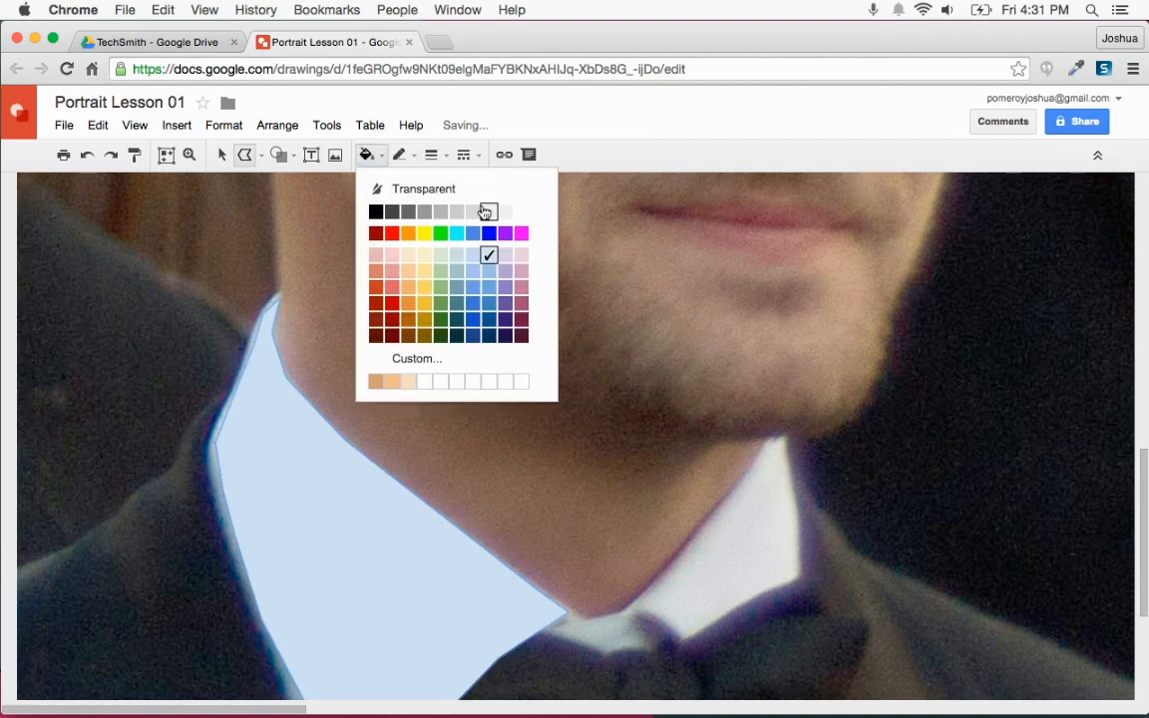
pyautogui.click(488, 213)
# Trace a closed polygon around the smaller collar flap below the chin, ending at the bow tie's upper edge
pyautogui.scroll(-5, 520, 219)
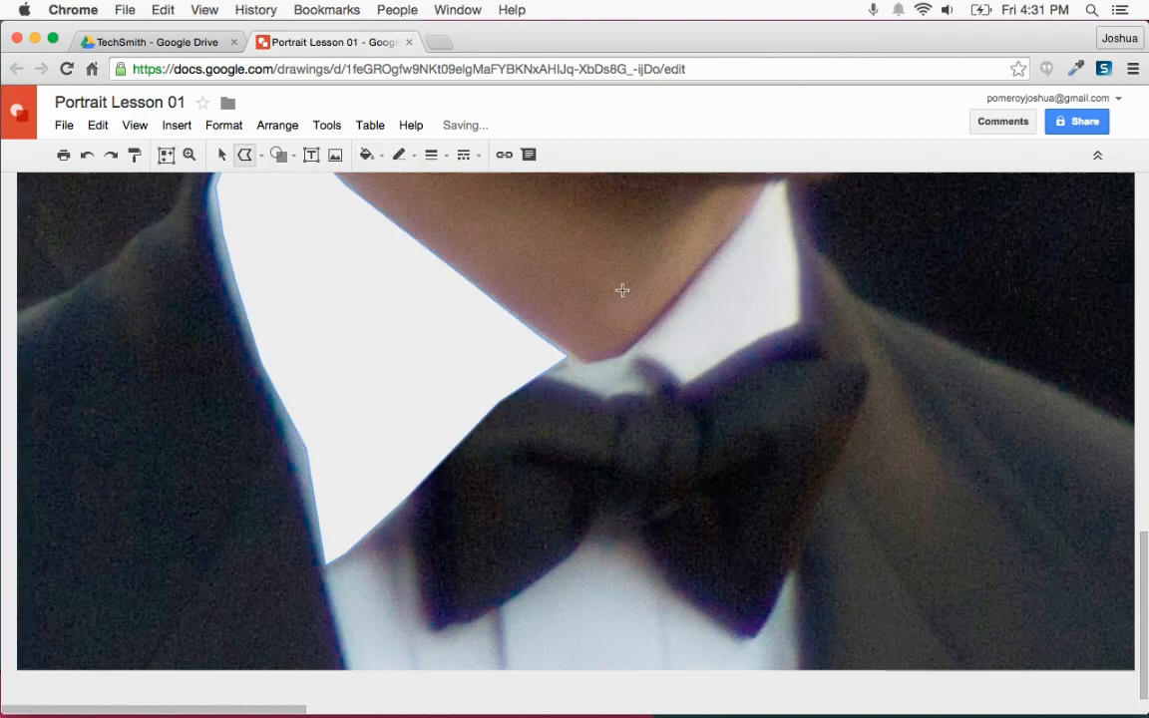
pyautogui.click(703, 397)
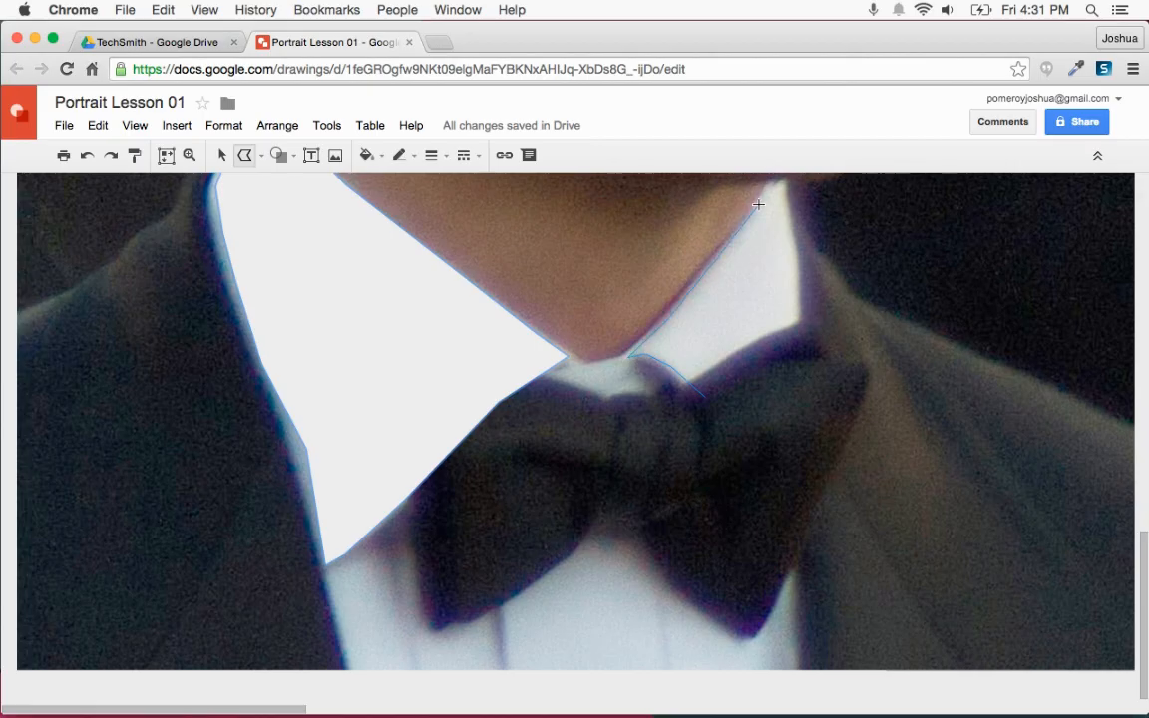
pyautogui.scroll(3, 762, 205)
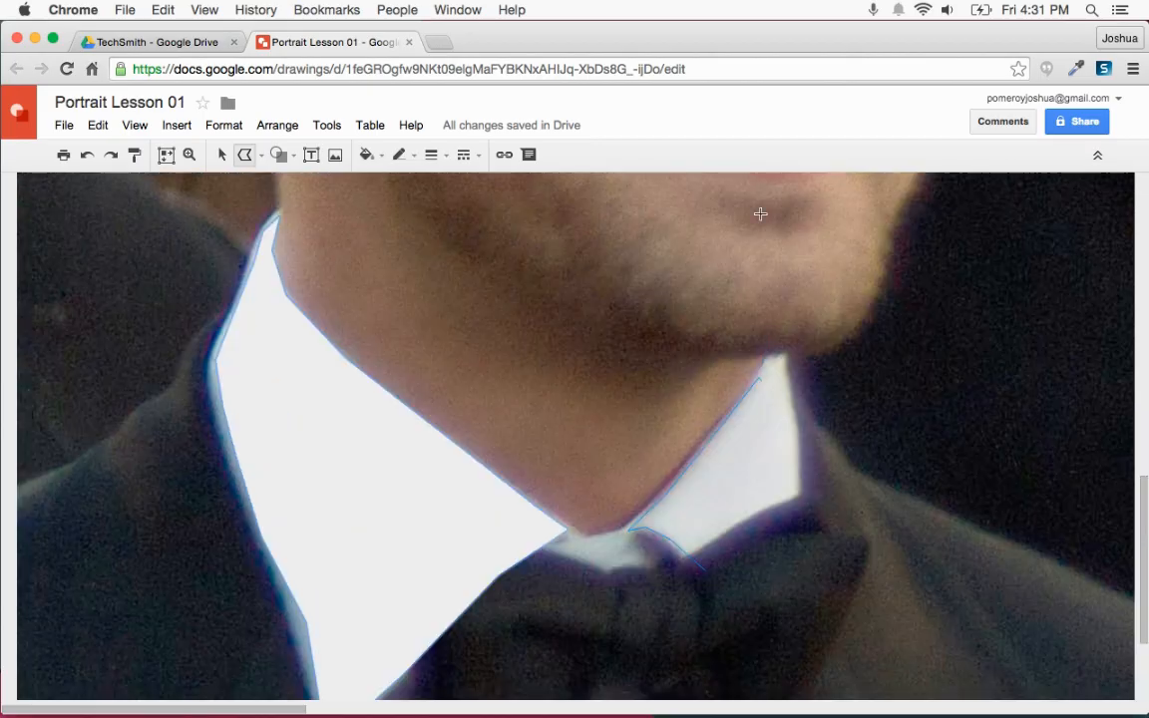
pyautogui.click(784, 359)
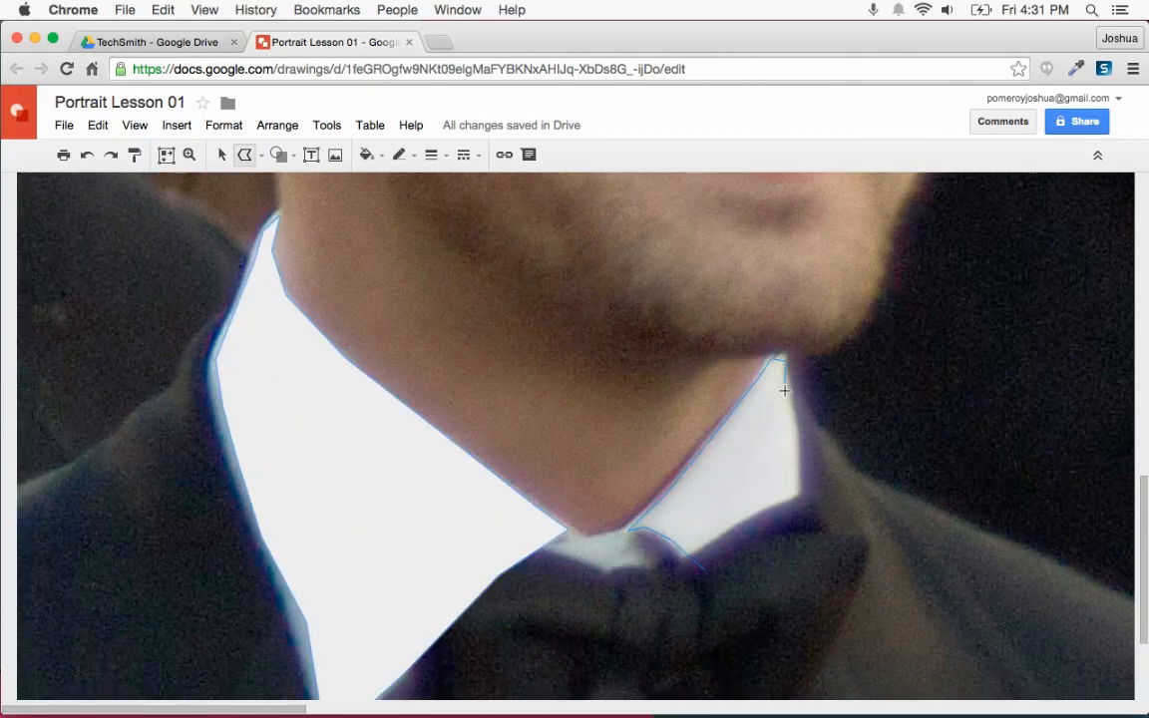
pyautogui.click(798, 497)
pyautogui.click(704, 569)
pyautogui.scroll(-3, 746, 525)
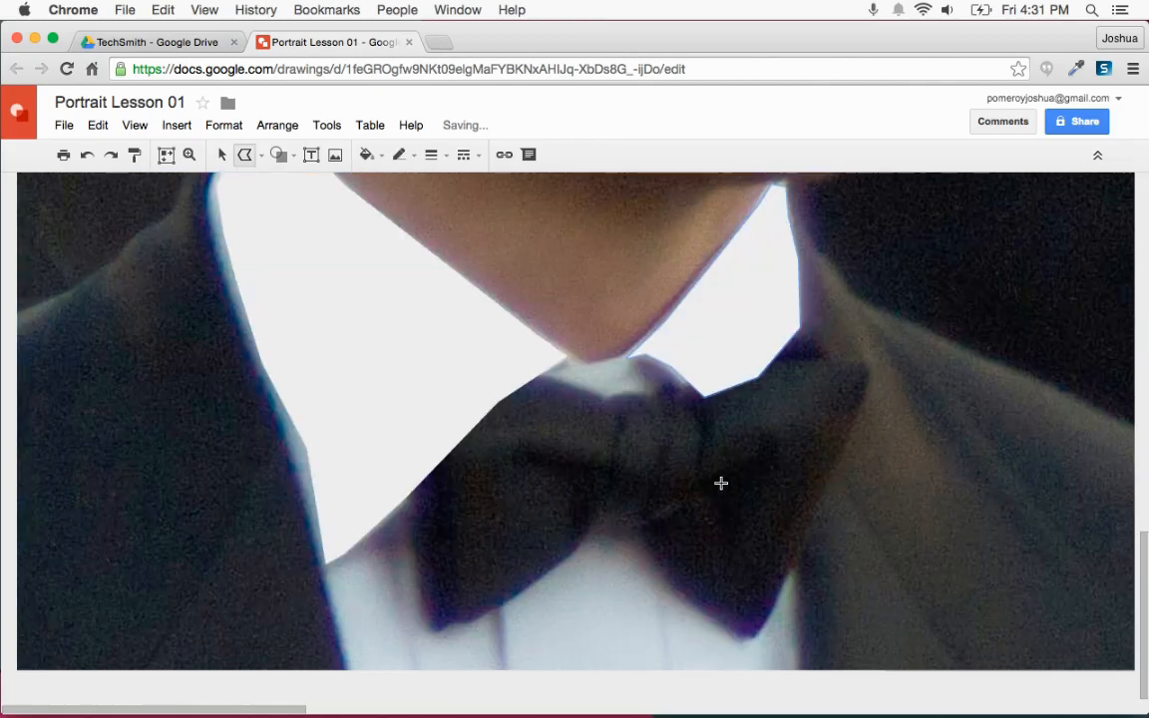
# Trace the central shirt-front panel beneath the bow tie's knot, extending just below the photo's lower edge
pyautogui.press('super+alt+minus')
pyautogui.click(543, 563)
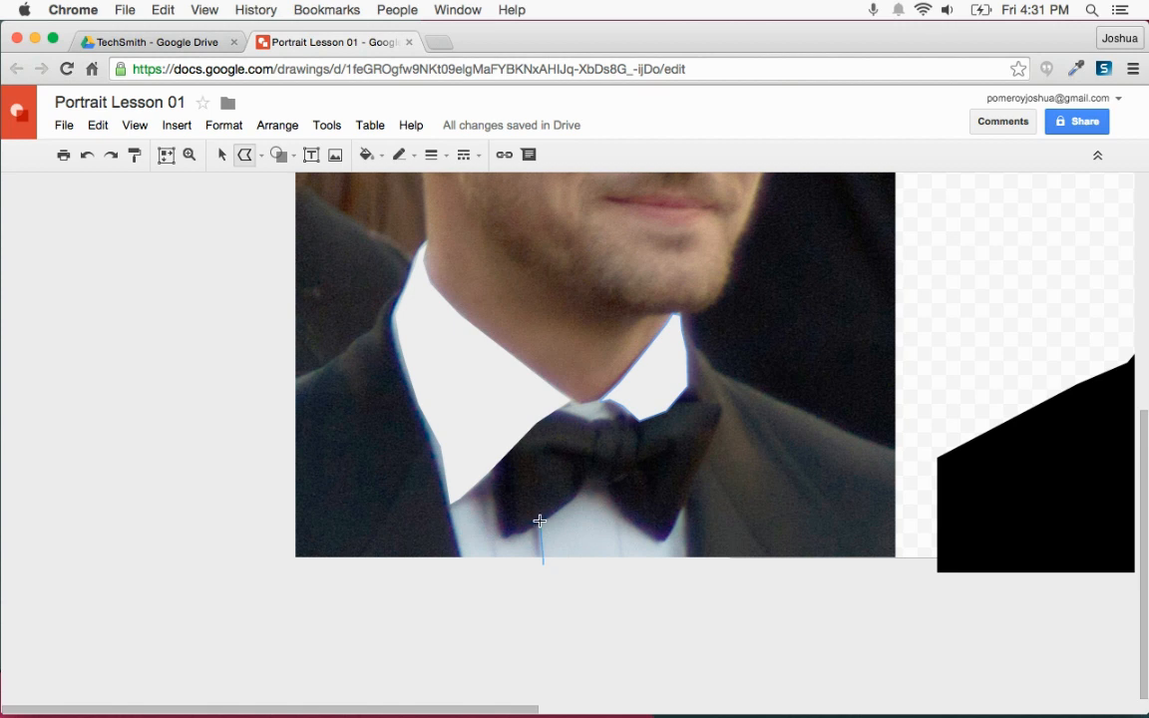
pyautogui.click(604, 491)
pyautogui.click(613, 514)
pyautogui.click(617, 563)
pyautogui.click(544, 565)
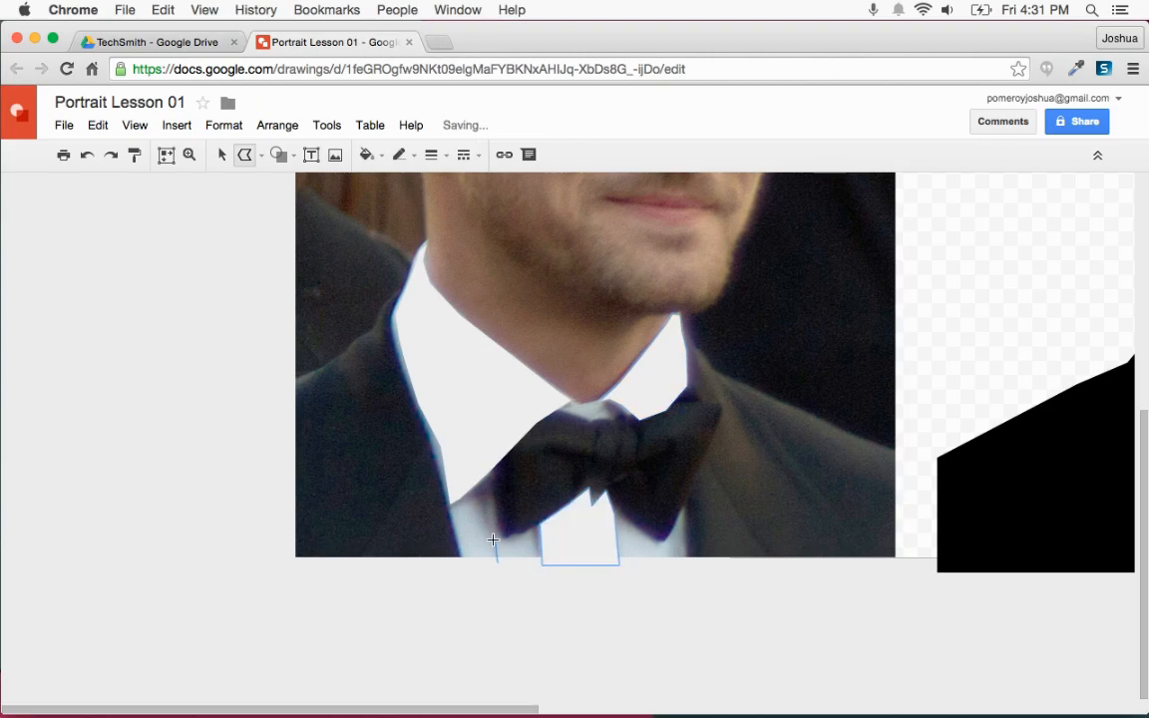
# Trace the three remaining white shirt strips below the bow tie as separate closed polygons, one beside each lapel and one next to the central panel
pyautogui.click(491, 539)
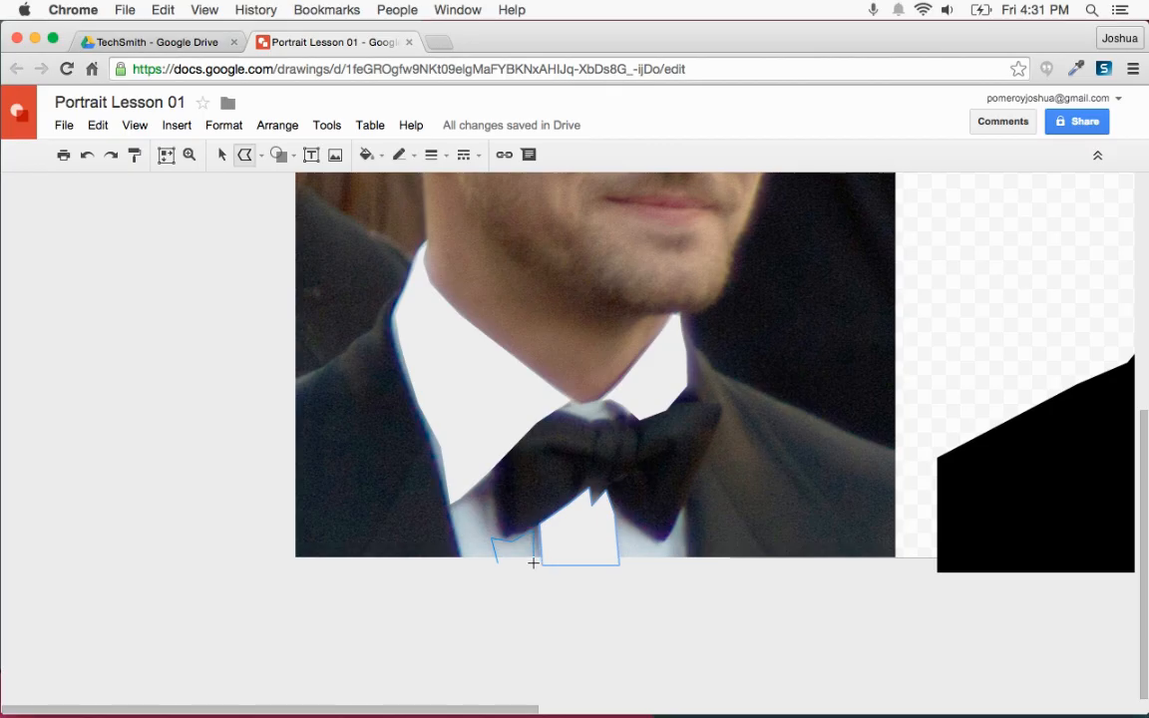
pyautogui.click(491, 564)
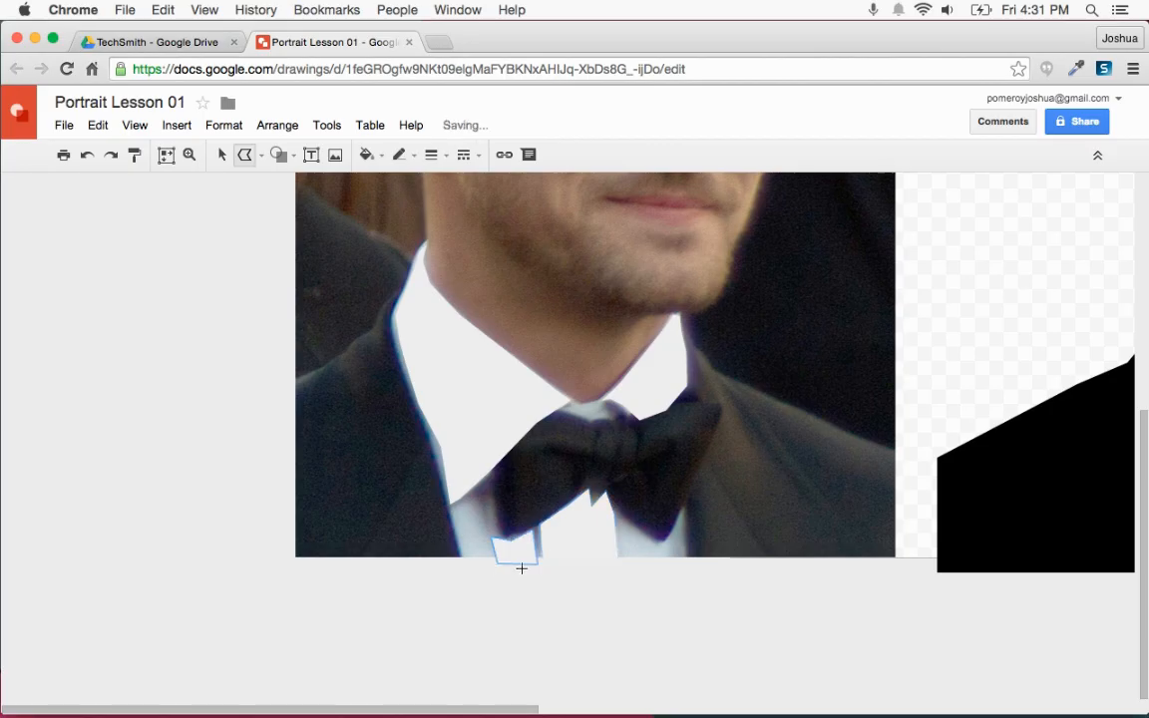
pyautogui.click(624, 559)
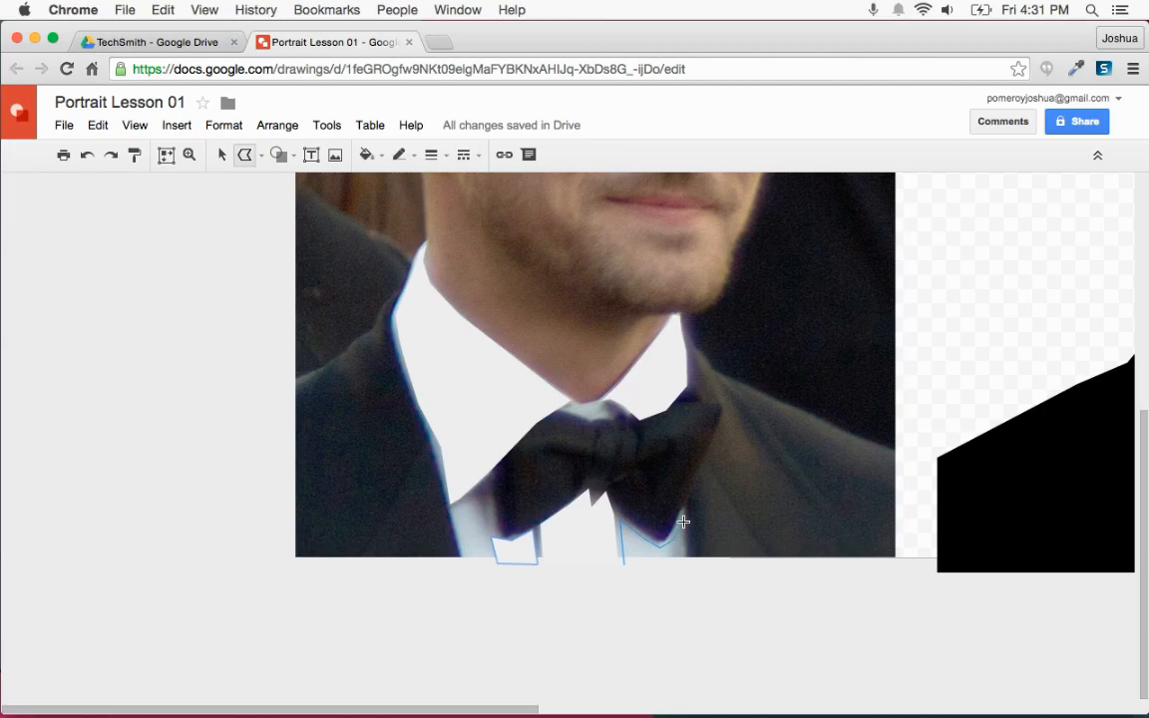
pyautogui.click(623, 561)
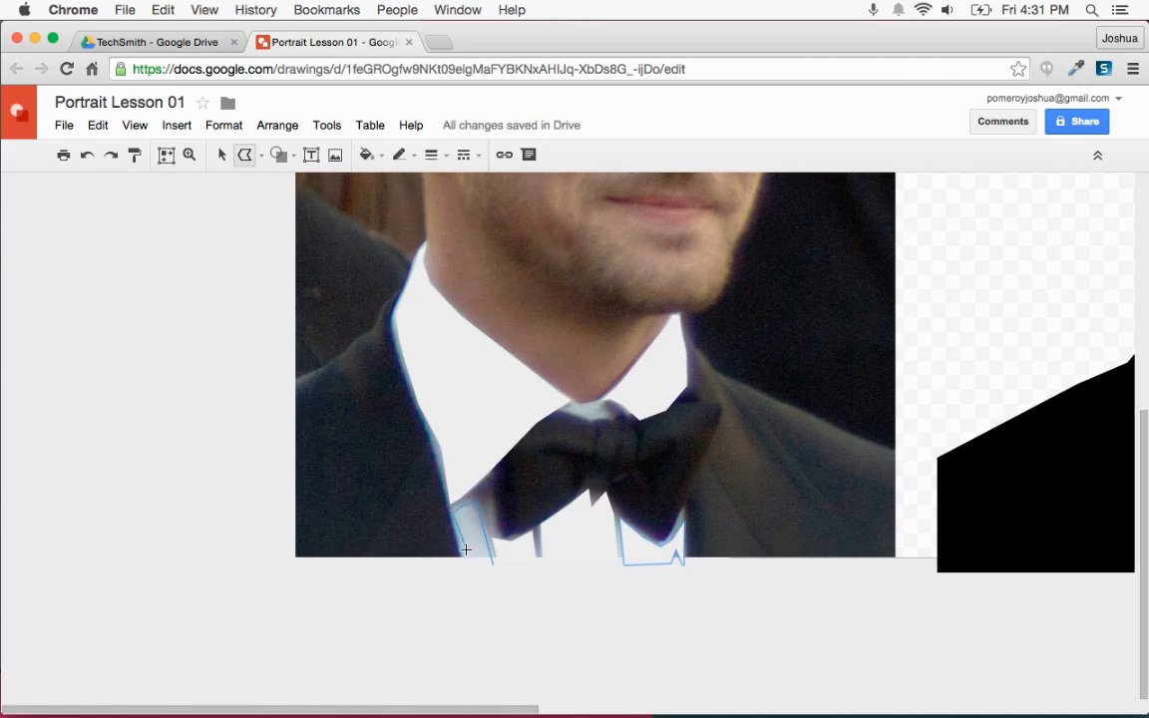
pyautogui.click(492, 562)
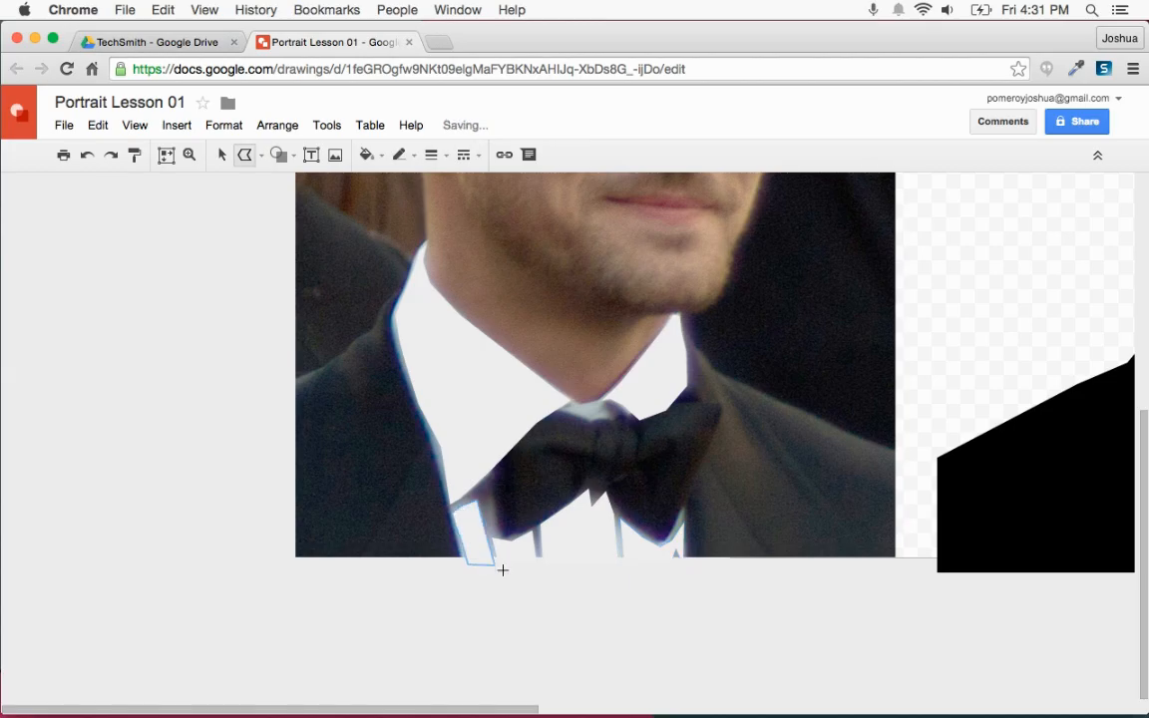
# Select all the collar and shirt highlight shapes together and move them onto the illustrated grey shirt
pyautogui.click(224, 161)
pyautogui.moveTo(200, 257); pyautogui.dragTo(685, 629)
pyautogui.keyDown('shift'); pyautogui.click(774, 538); pyautogui.keyUp('shift')
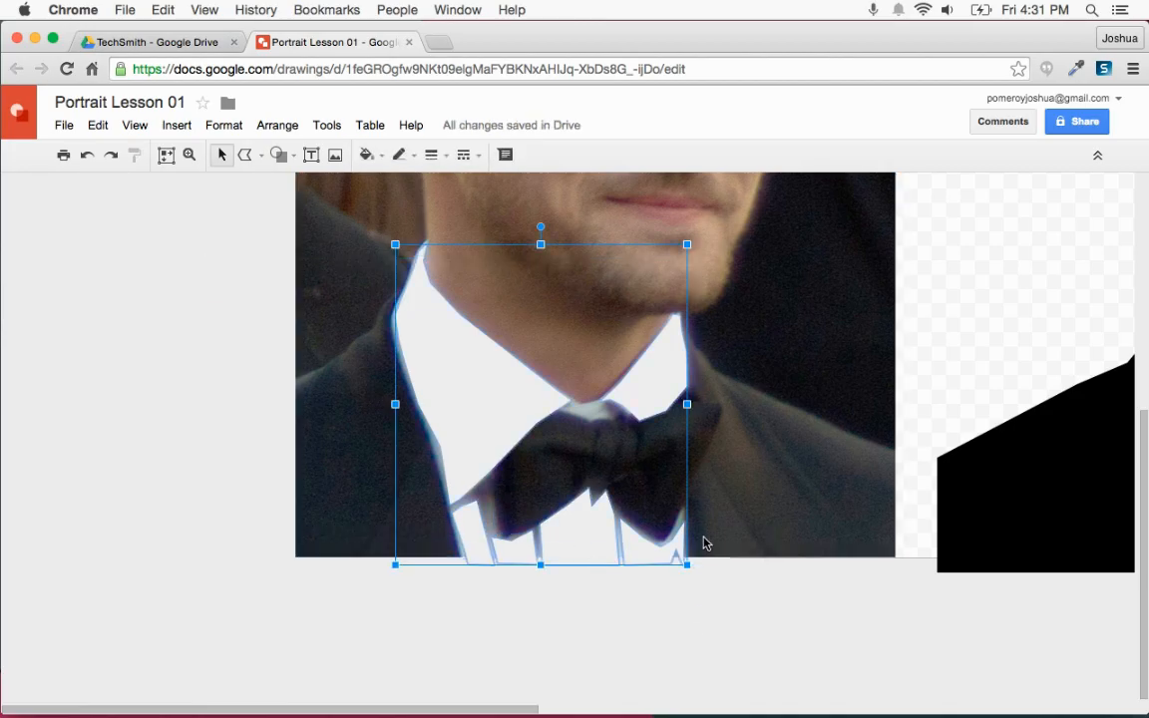
pyautogui.moveTo(581, 536); pyautogui.dragTo(730, 535)
pyautogui.hscroll(6, 798, 531)
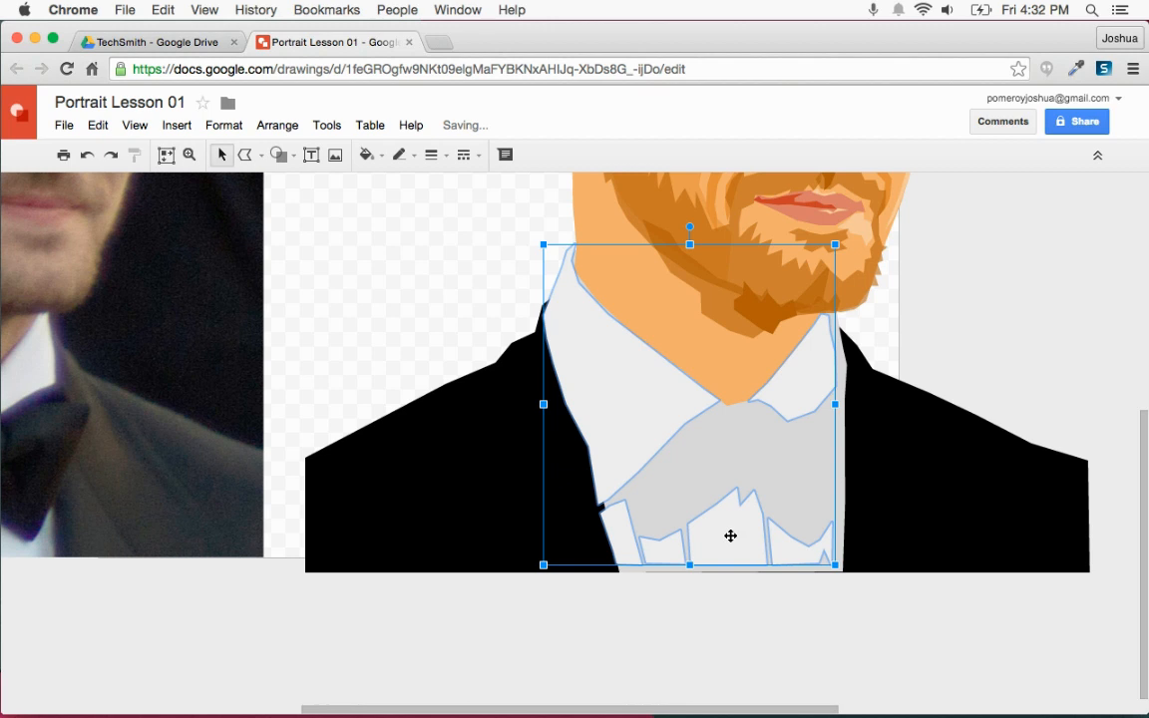
pyautogui.press('Right')
# Layer the selected highlight shapes behind the neck and beard but above the grey shirt
pyautogui.press('super+alt+equal')
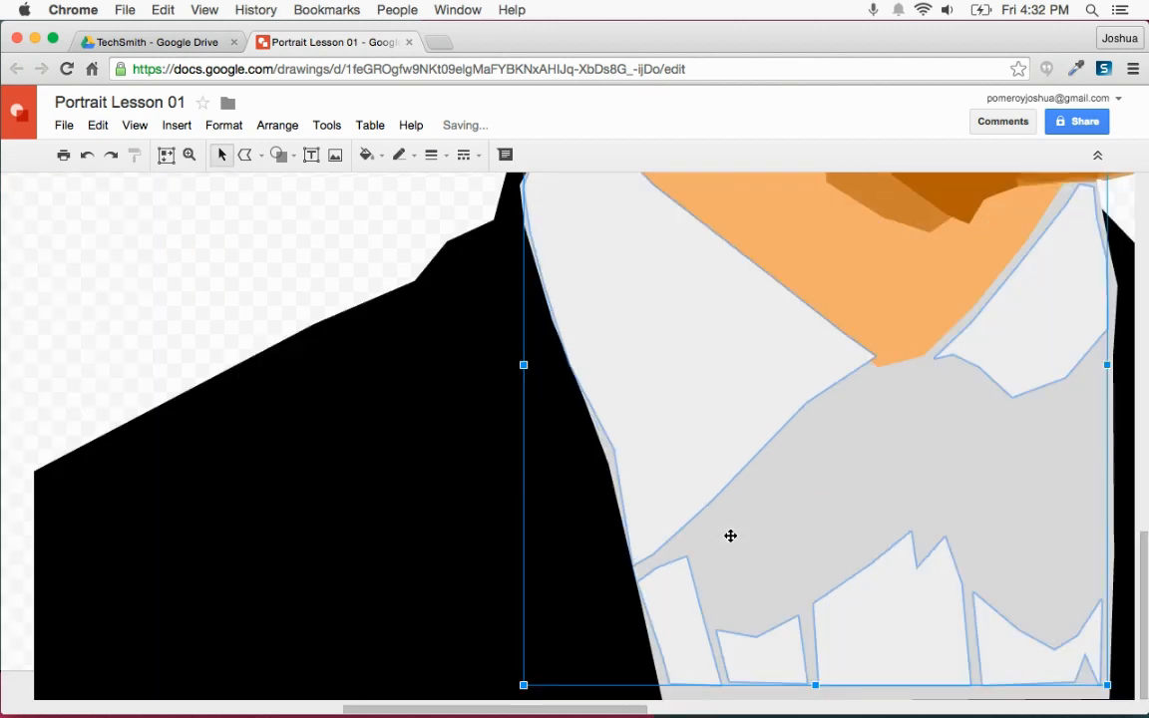
pyautogui.scroll(4, 769, 502)
pyautogui.press('super+shift+Down')
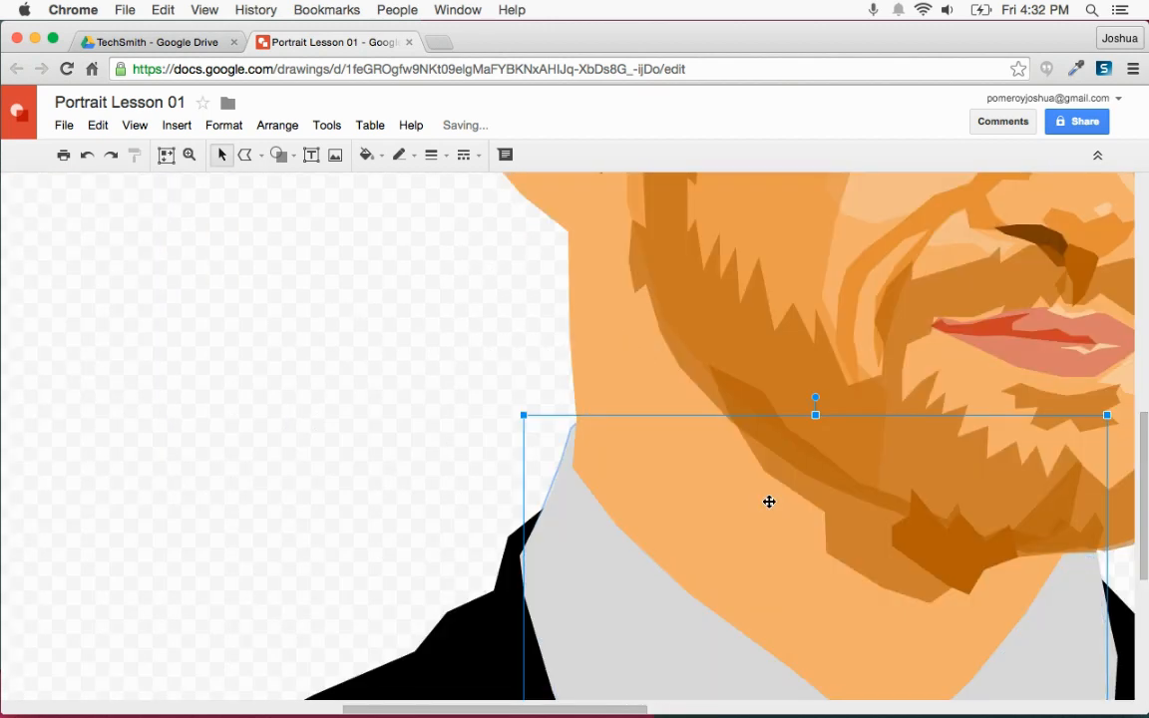
pyautogui.press('super+Up')
pyautogui.scroll(-4, 769, 502)
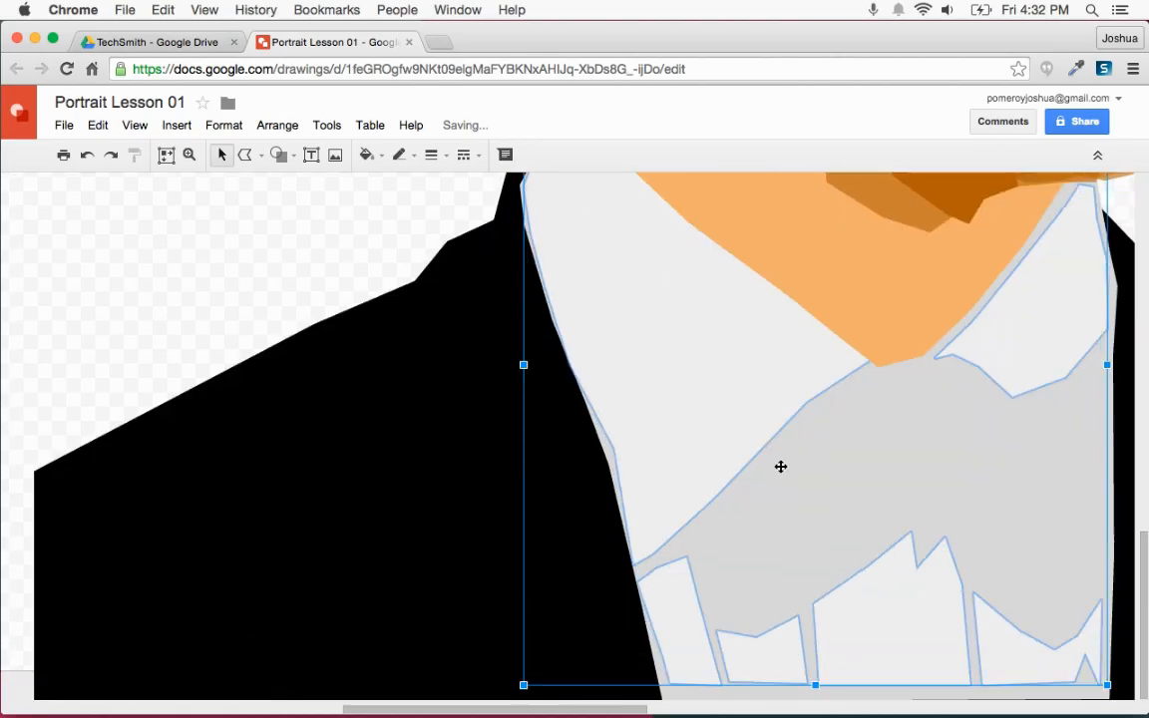
pyautogui.scroll(1, 781, 467)
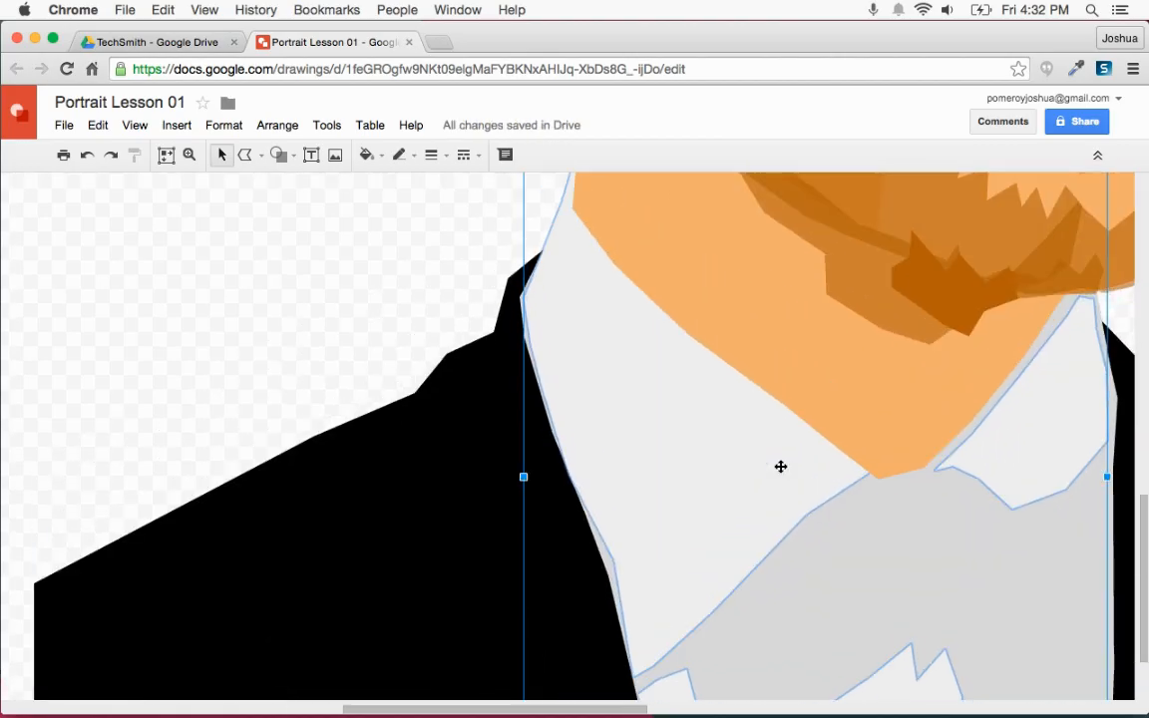
# Nudge the highlight shapes slightly left so the larger collar flap meets the jacket lapel, and deselect them
pyautogui.press('Left')
pyautogui.press('Left')
pyautogui.hotkey('shift', 'Left')
pyautogui.scroll(1, 781, 467)
pyautogui.scroll(-2, 782, 462)
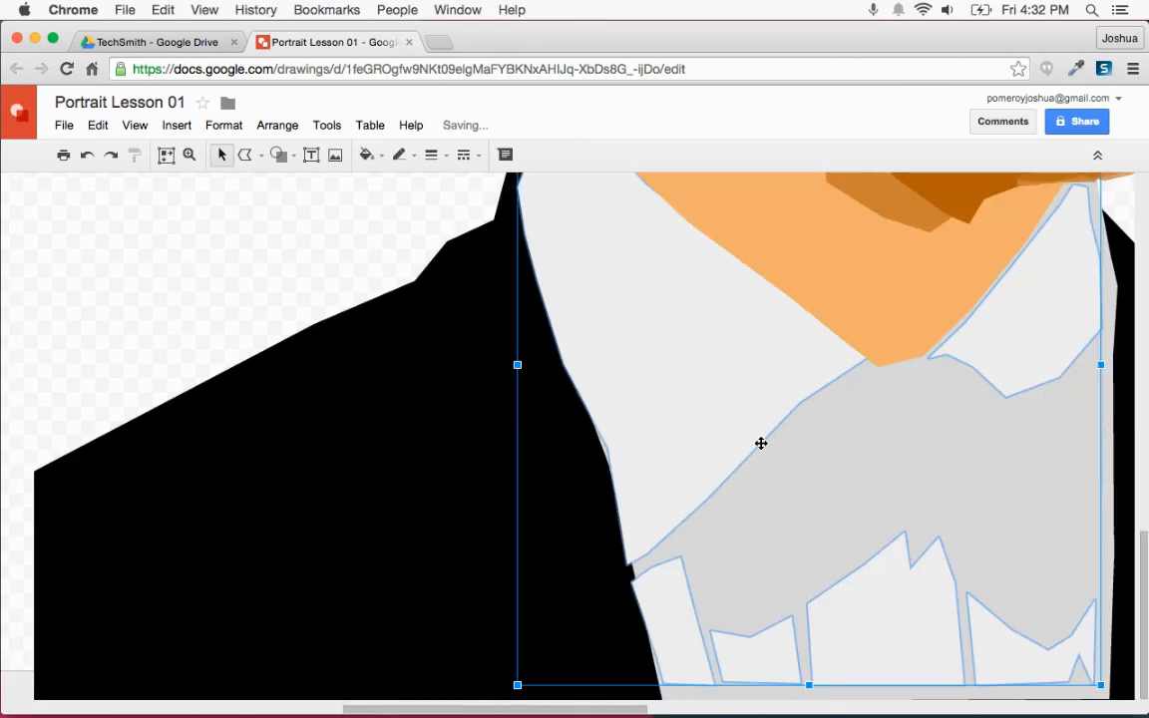
pyautogui.click(341, 285)
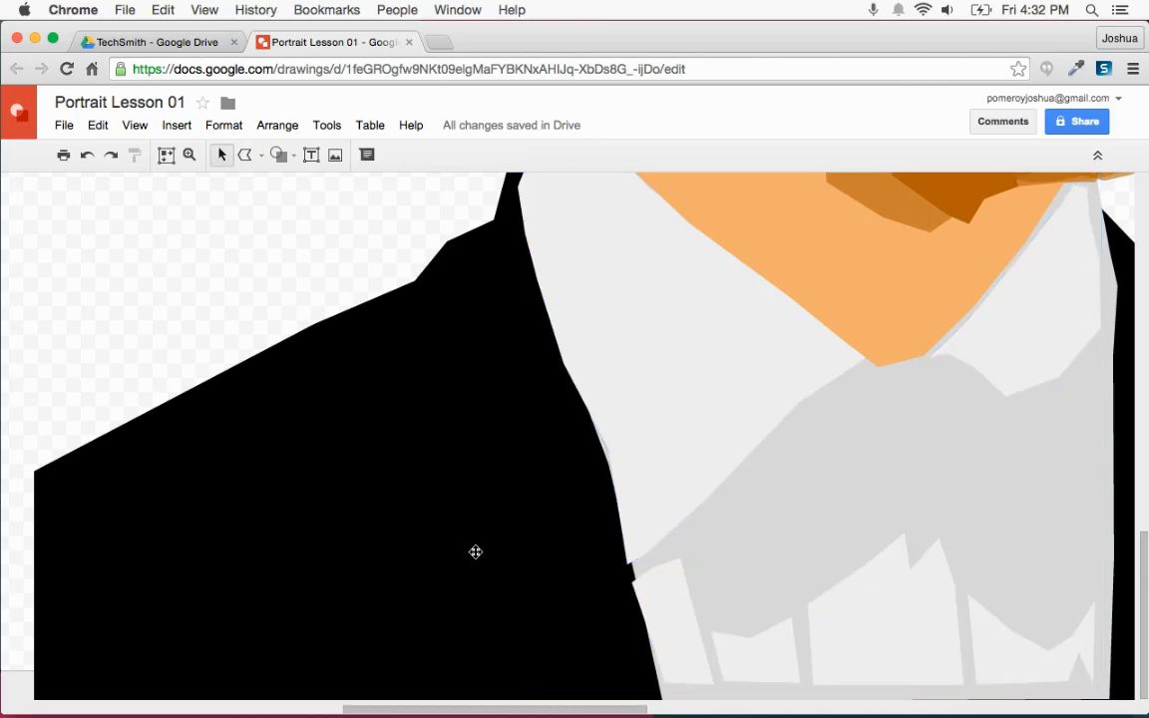
pyautogui.press('super+alt+minus')
pyautogui.press('super+alt+minus')
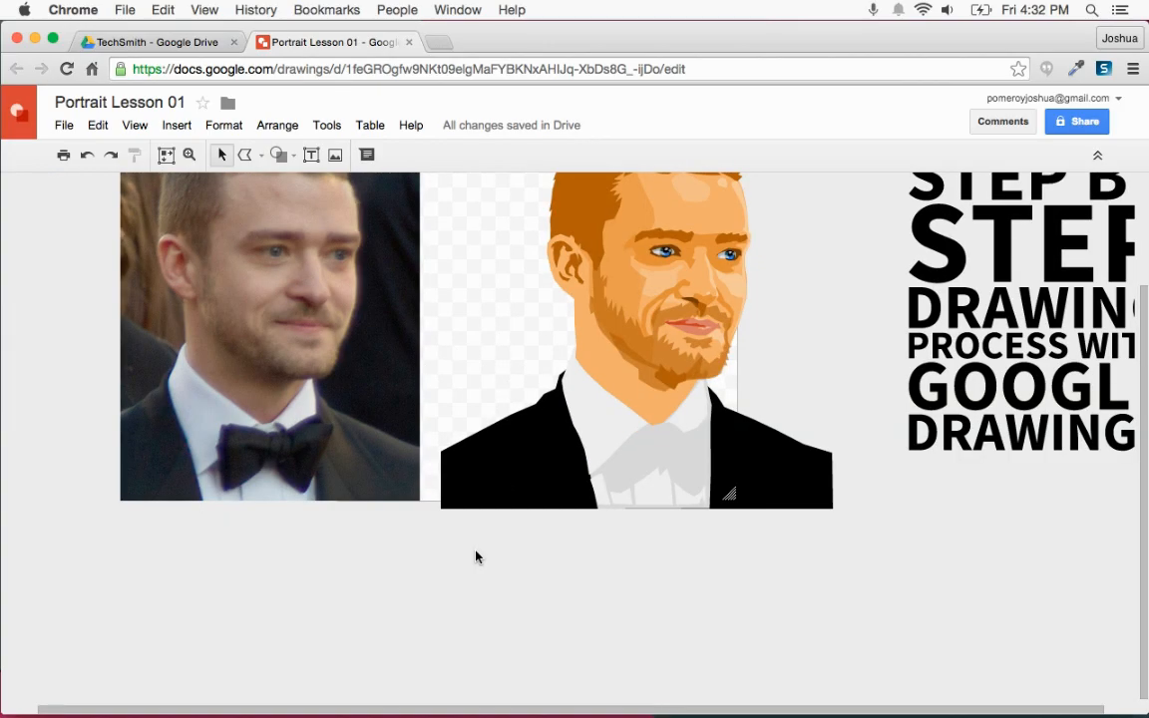
pyautogui.press('super+alt+plus')
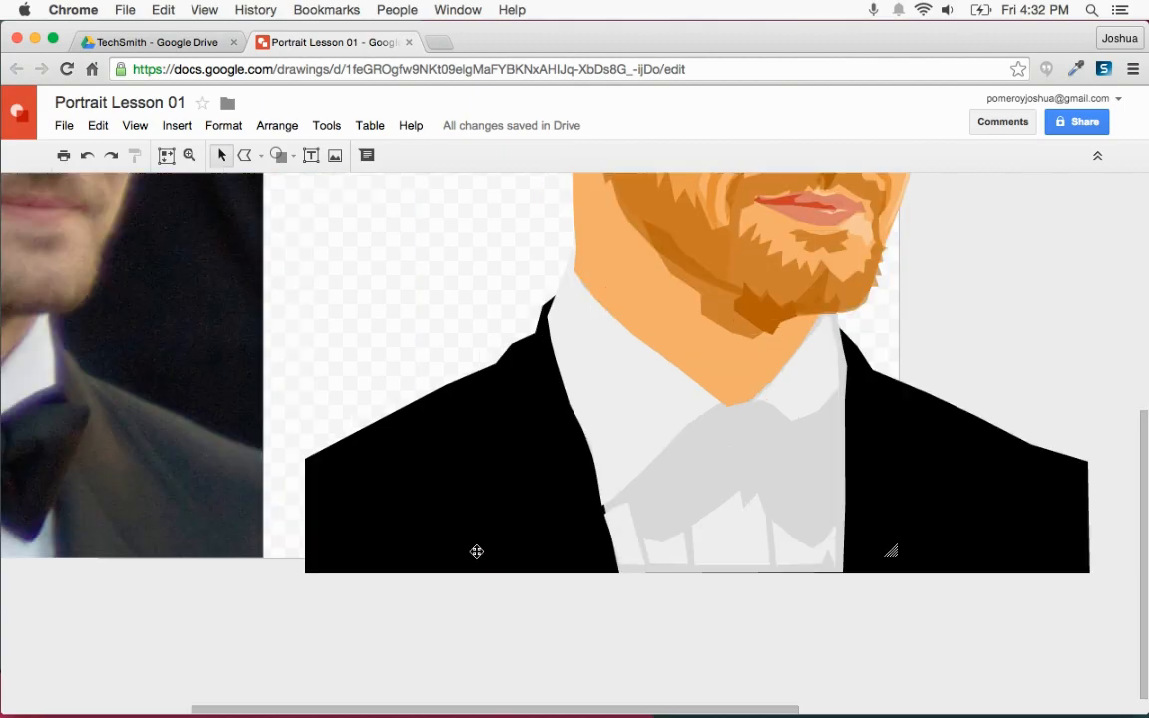
pyautogui.doubleClick(534, 540)
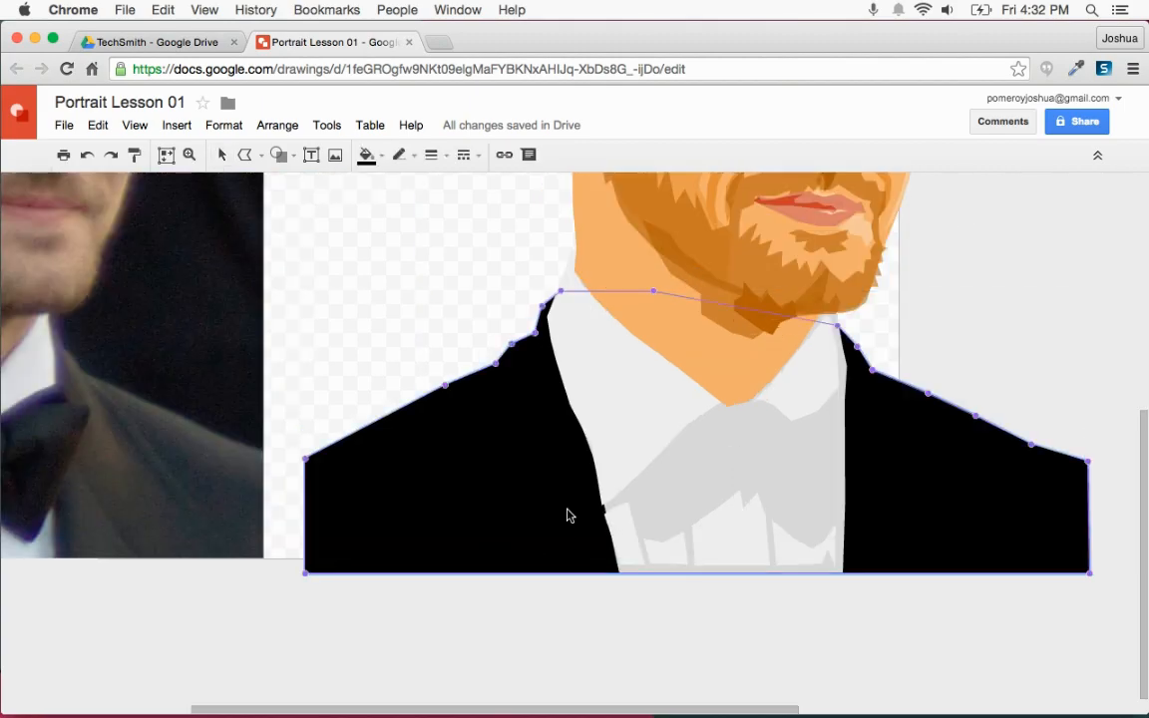
pyautogui.doubleClick(626, 475)
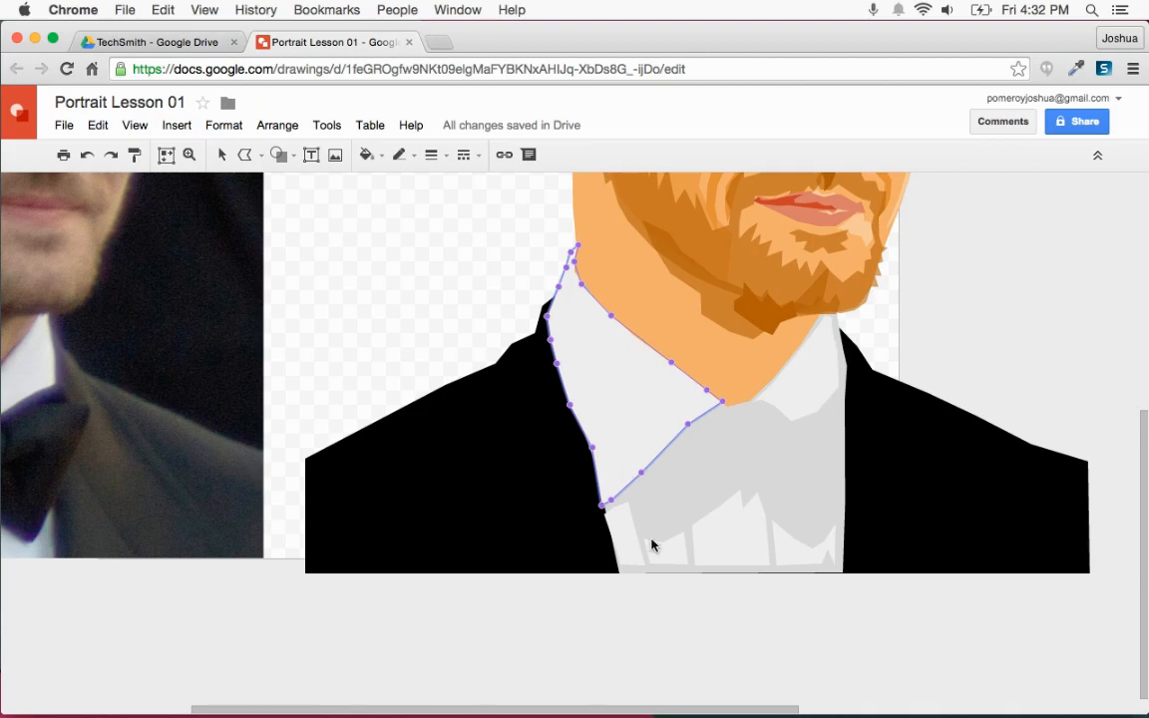
pyautogui.press('Escape')
# Select all the collar and shirt highlight shapes together, shift them slightly right off the jacket lapel, and deselect them
pyautogui.click(764, 484)
pyautogui.keyDown('shift'); pyautogui.click(647, 435); pyautogui.keyUp('shift')
pyautogui.keyDown('shift'); pyautogui.click(672, 552); pyautogui.keyUp('shift')
pyautogui.keyDown('shift'); pyautogui.click(630, 550); pyautogui.keyUp('shift')
pyautogui.keyDown('shift'); pyautogui.click(811, 552); pyautogui.keyUp('shift')
pyautogui.keyDown('shift'); pyautogui.click(819, 380); pyautogui.keyUp('shift')
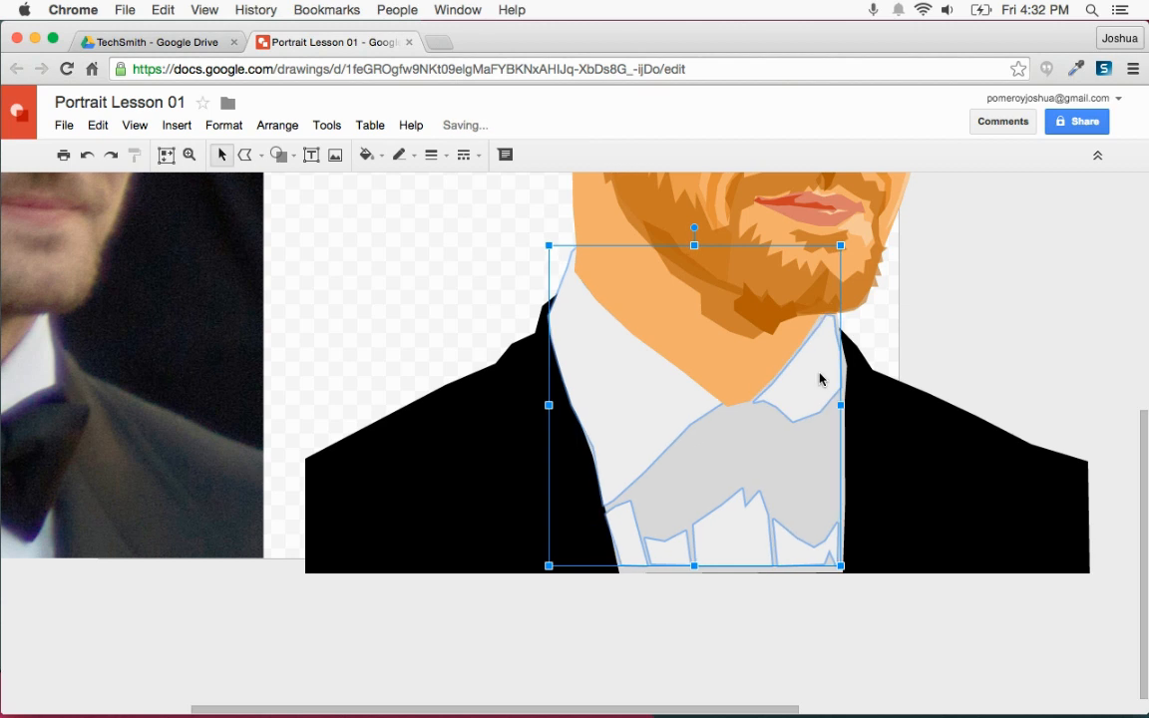
pyautogui.click(750, 627)
# Select the four white shirt strips below the collar and stretch them down to the jacket's lower edge
pyautogui.click(749, 546)
pyautogui.keyDown('shift'); pyautogui.click(630, 553); pyautogui.keyUp('shift')
pyautogui.keyDown('shift'); pyautogui.click(816, 554); pyautogui.keyUp('shift')
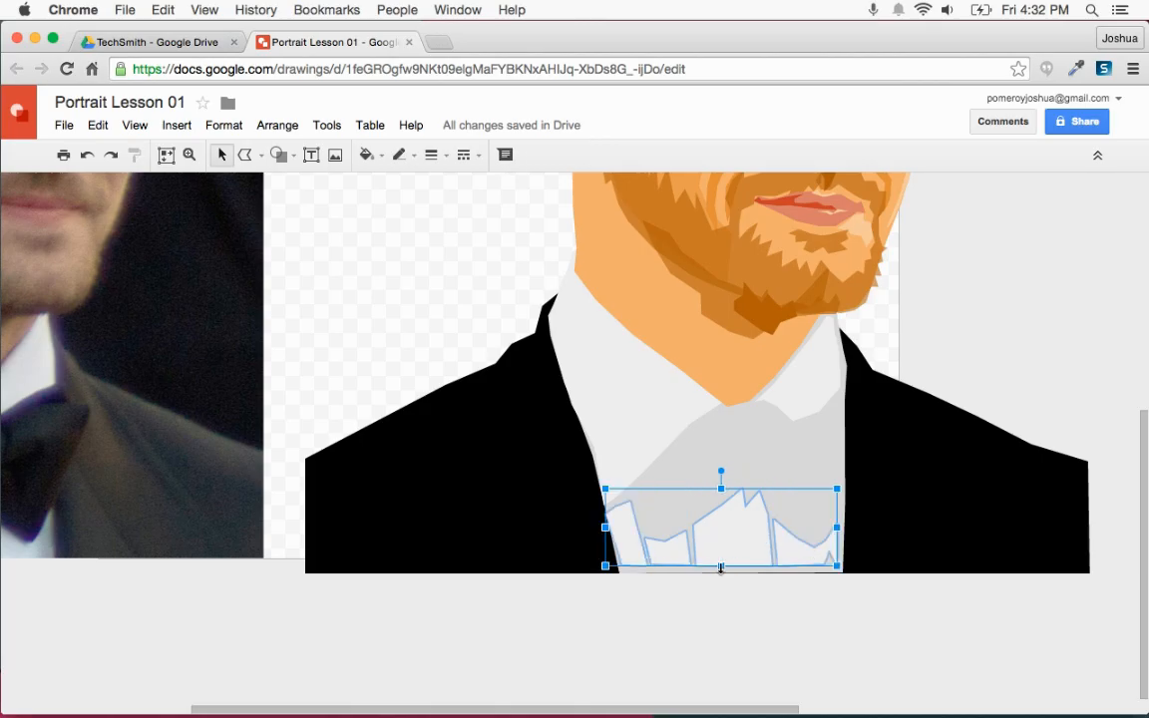
pyautogui.moveTo(720, 566); pyautogui.dragTo(723, 576)
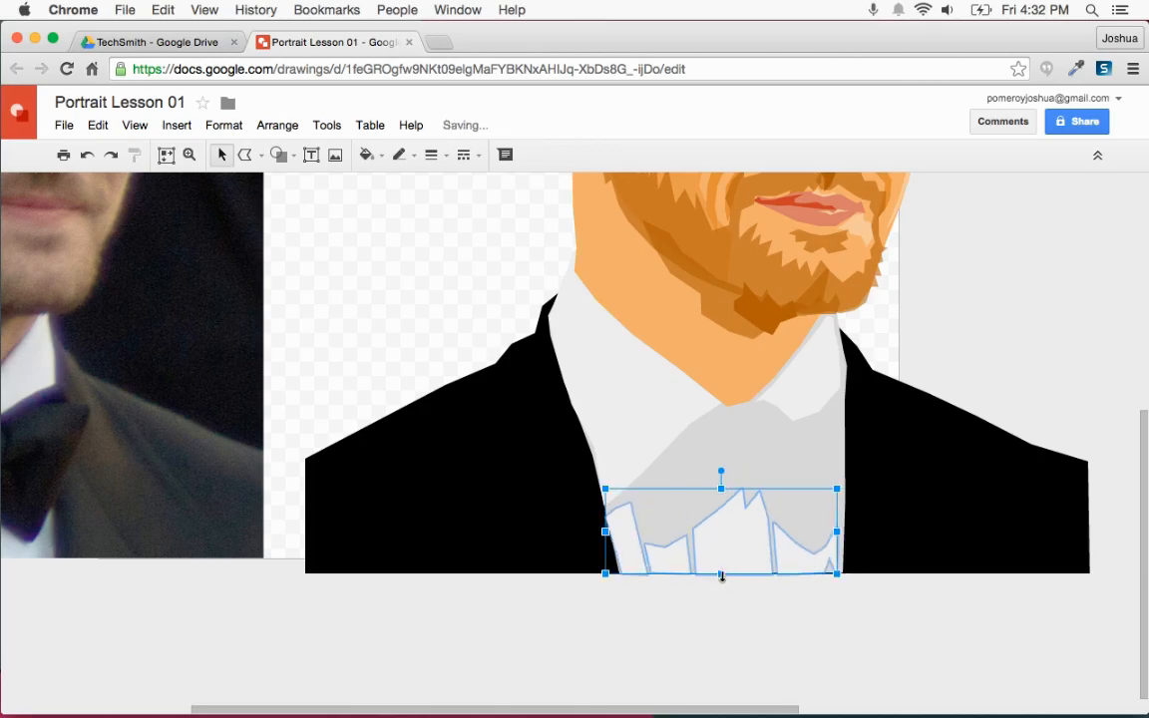
pyautogui.click(759, 626)
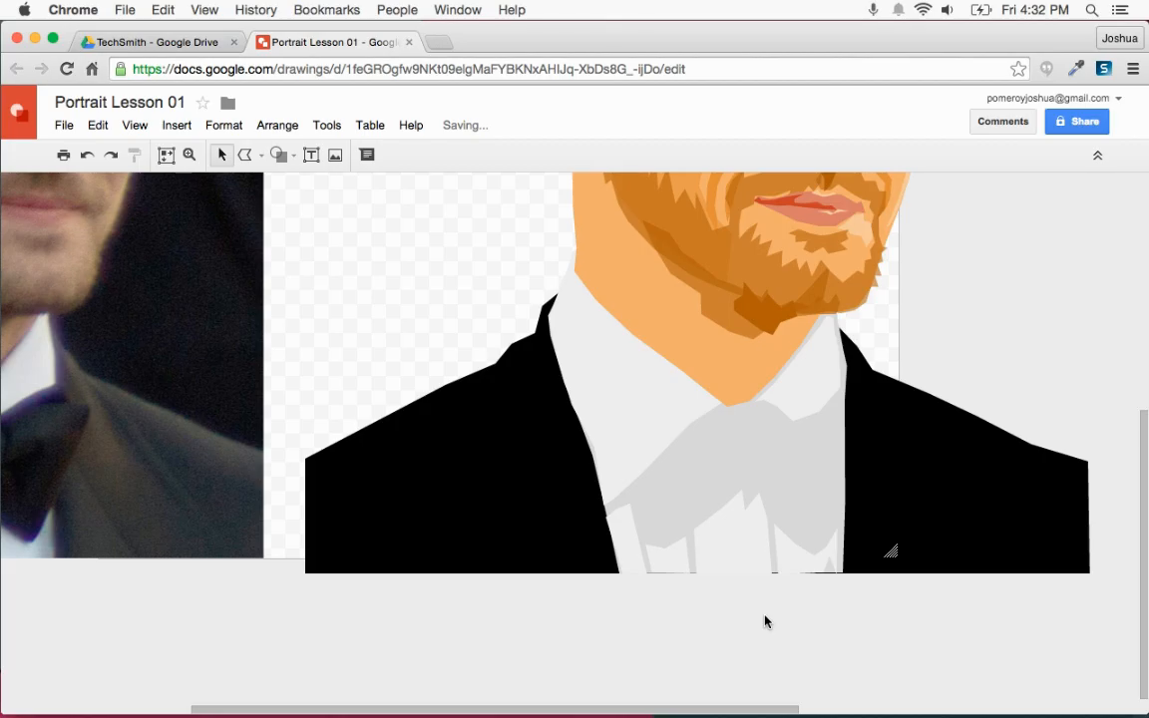
# Trace the bow tie's full outline on the reference photo as one closed polygon
pyautogui.hscroll(-5, 773, 614)
pyautogui.click(244, 156)
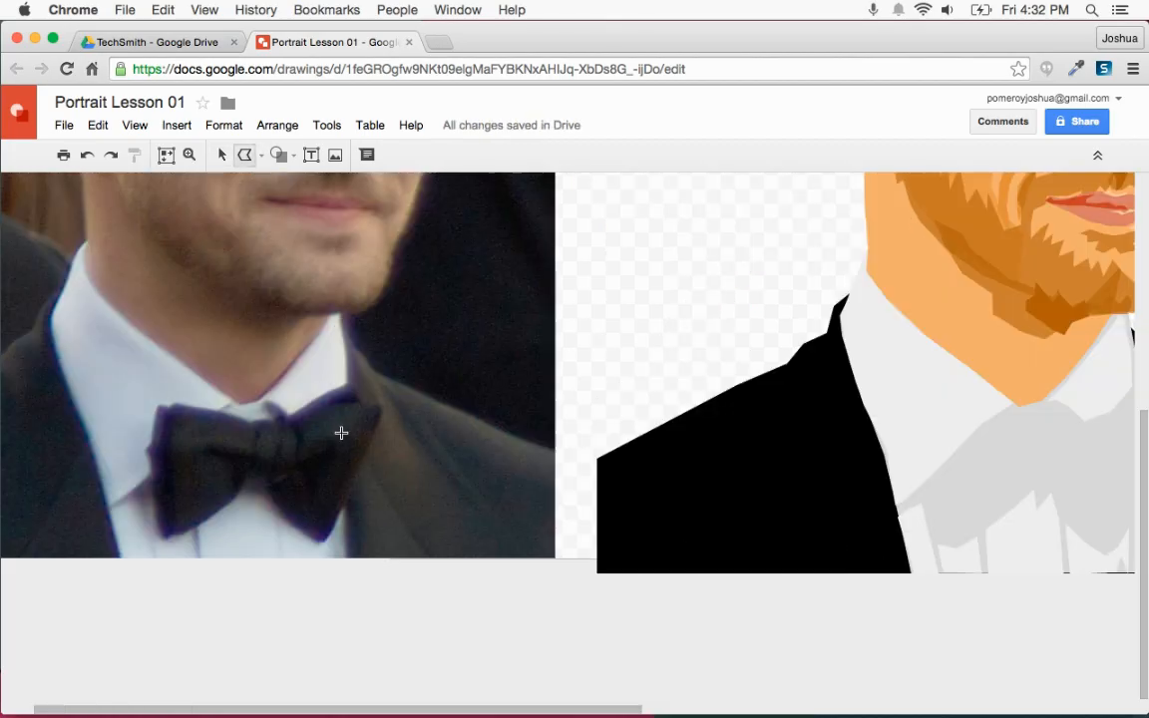
pyautogui.hscroll(-1, 362, 460)
pyautogui.scroll(5, 362, 460)
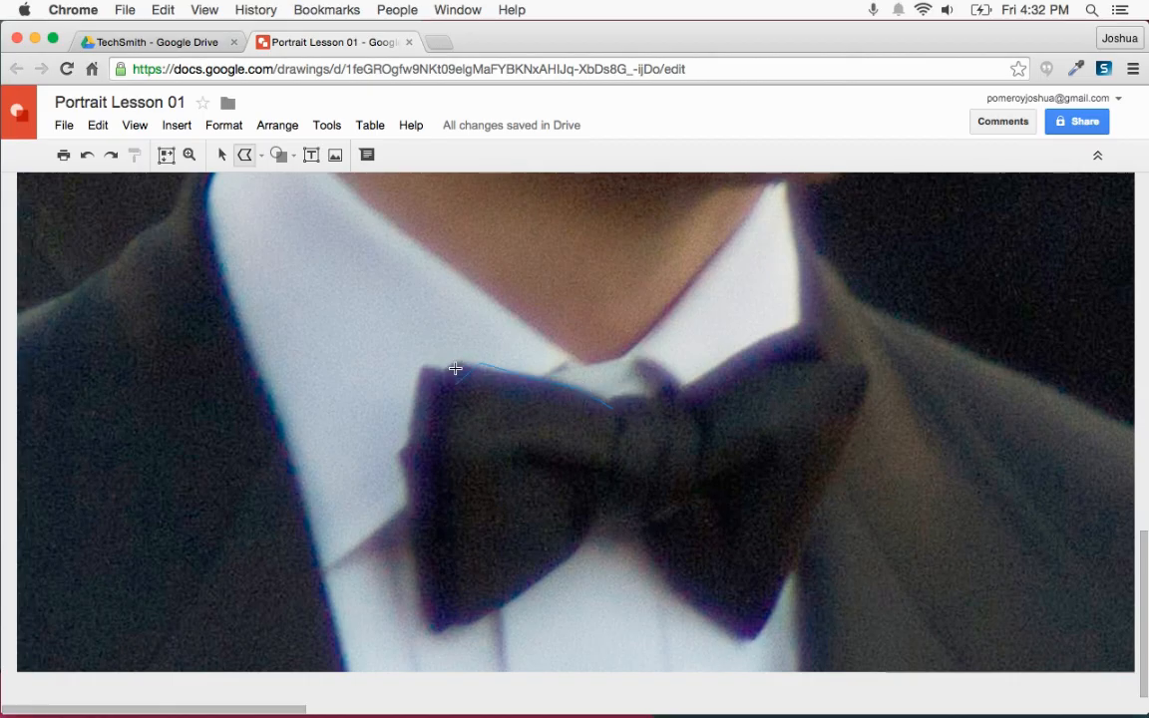
pyautogui.click(421, 364)
pyautogui.click(410, 455)
pyautogui.click(596, 515)
pyautogui.click(633, 530)
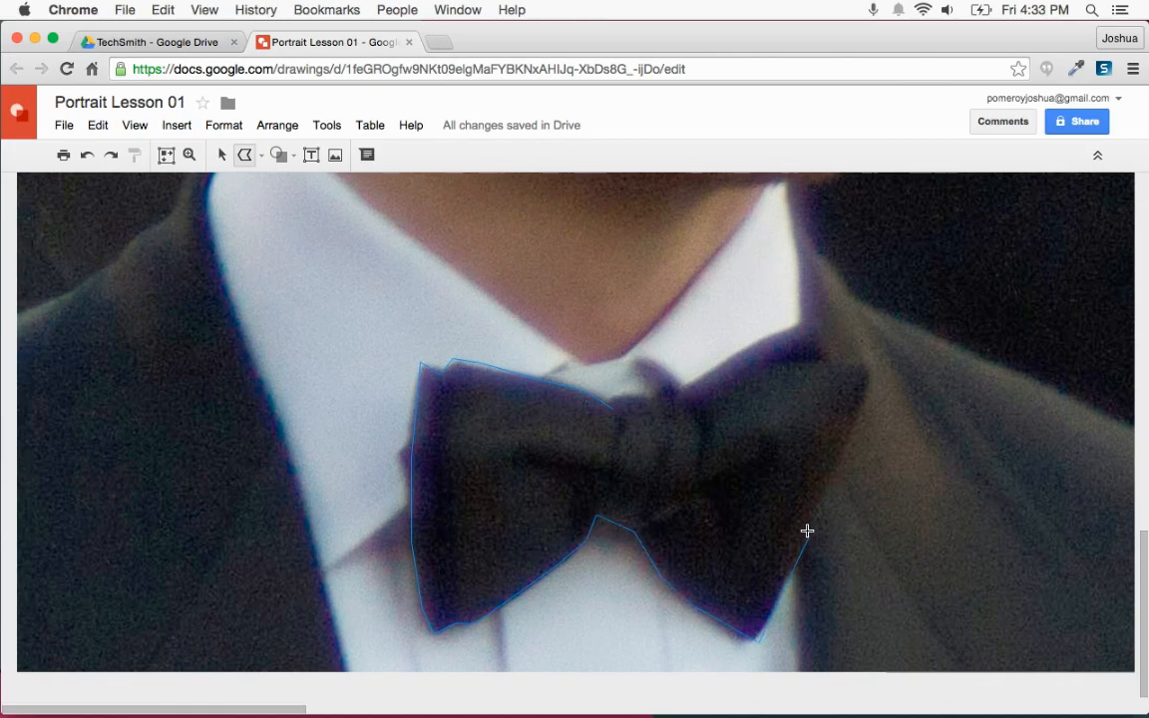
pyautogui.click(869, 387)
pyautogui.click(868, 358)
pyautogui.click(826, 359)
pyautogui.click(813, 321)
pyautogui.click(614, 394)
# Make the bow tie shape's outline transparent and fill it with black
pyautogui.click(399, 154)
pyautogui.click(414, 187)
pyautogui.click(366, 154)
pyautogui.click(371, 211)
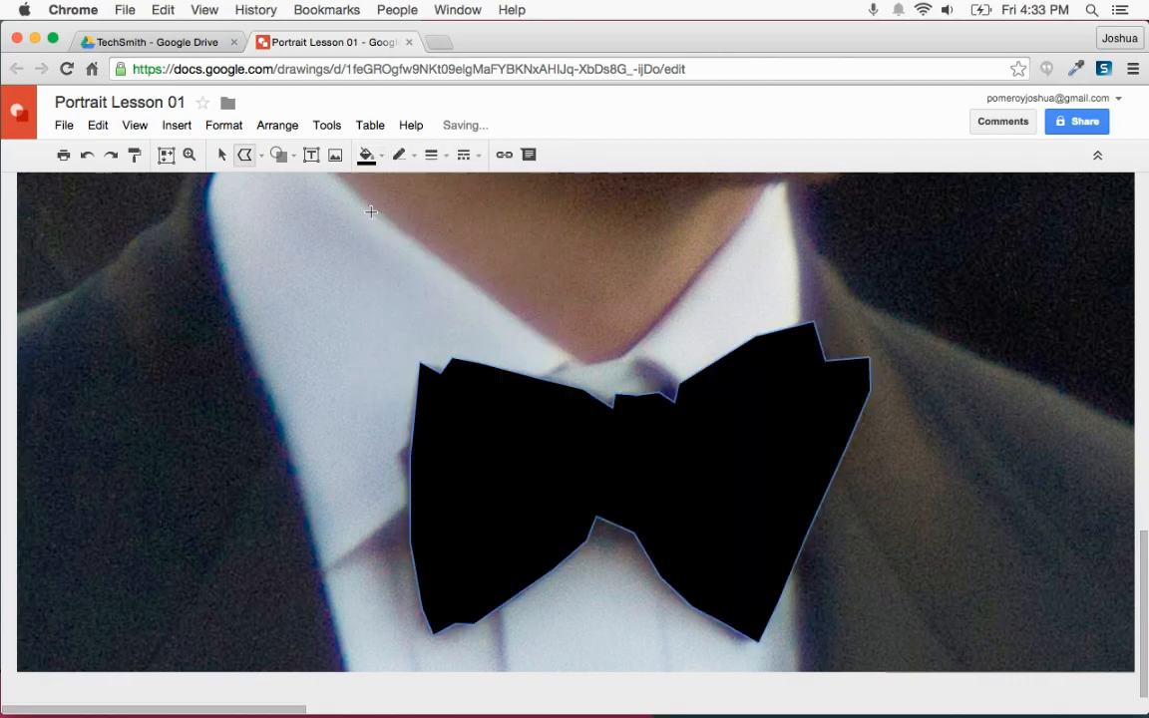
# Move the black bow tie shape onto the illustrated shirt, centred below the chin
pyautogui.press('super+alt+minus')
pyautogui.press('super+alt+minus')
pyautogui.click(221, 155)
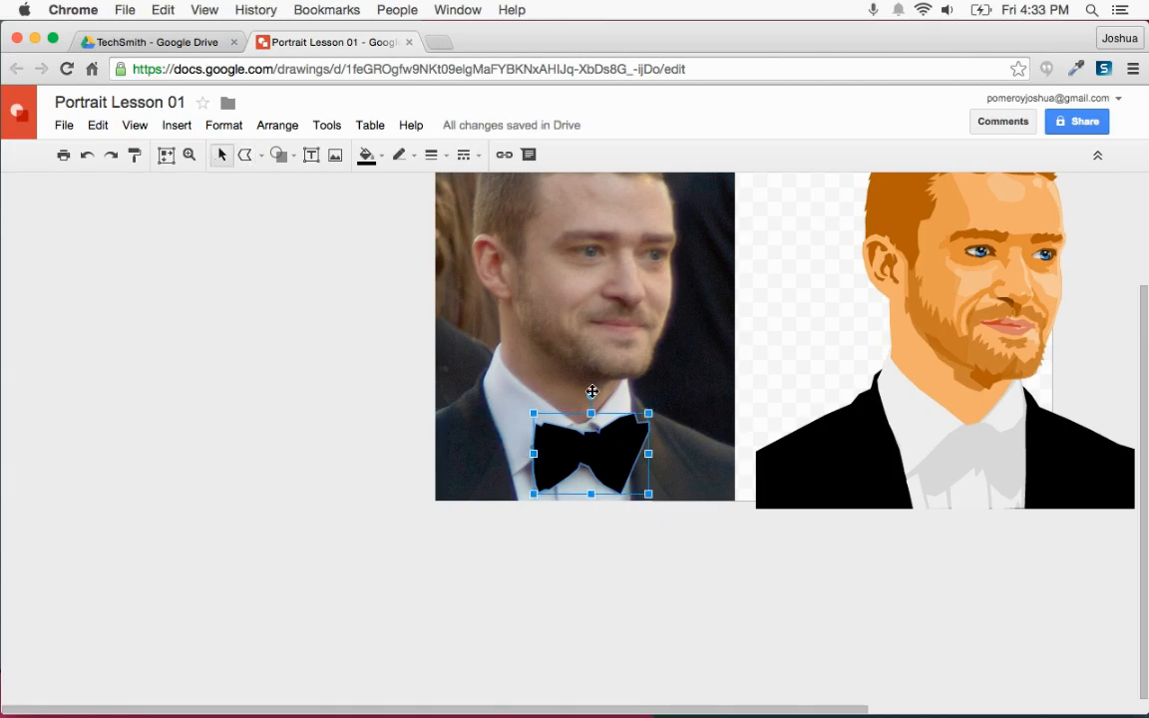
pyautogui.moveTo(596, 452); pyautogui.dragTo(988, 472)
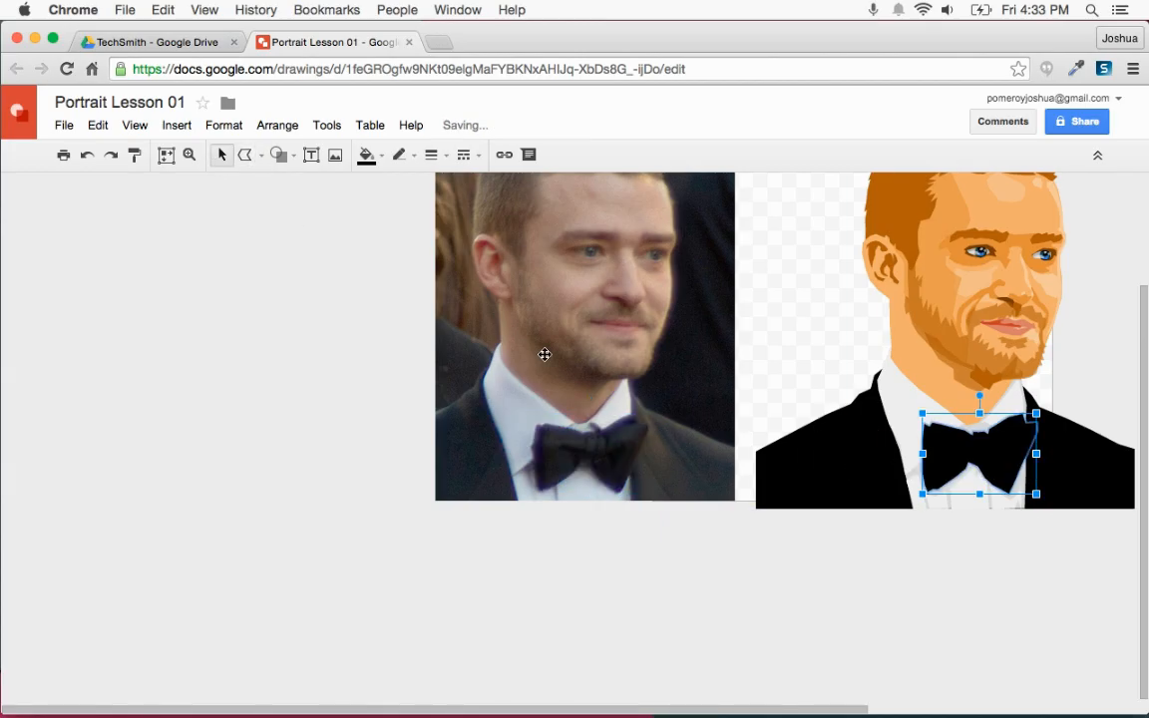
# Trace the highlight area on the photo bow tie's left wing as a closed polygon around the dark fold
pyautogui.click(251, 156)
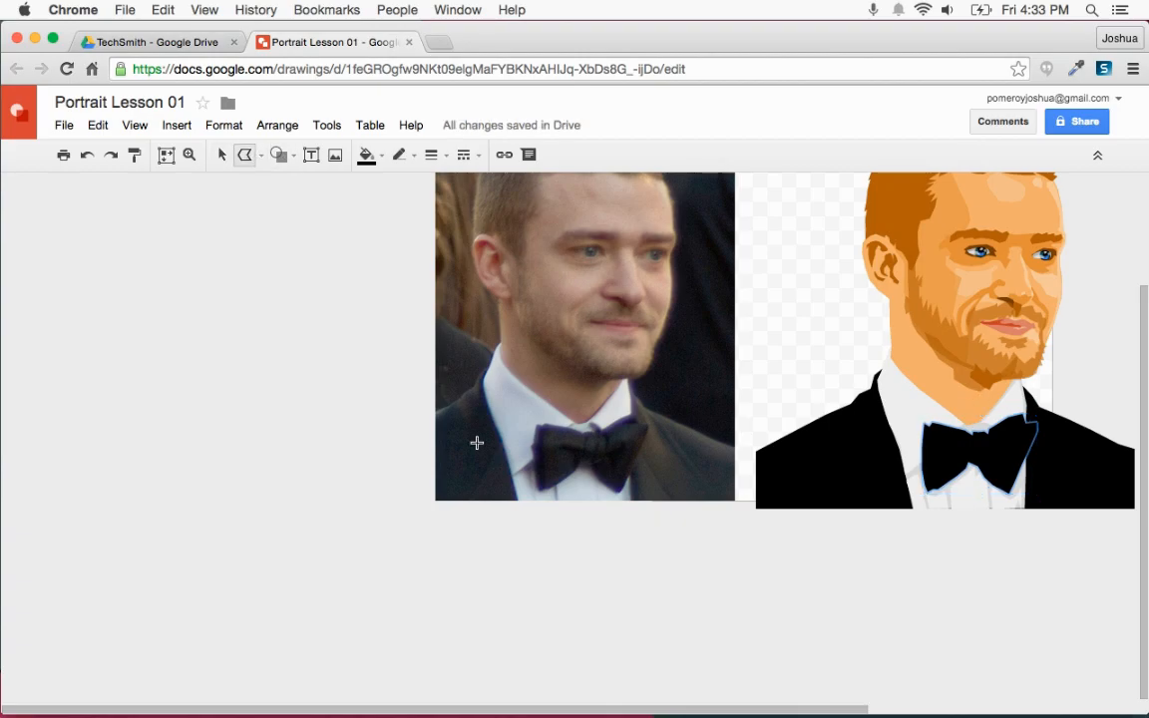
pyautogui.press('super+alt+plus')
pyautogui.press('super+alt+plus')
pyautogui.click(599, 462)
pyautogui.click(518, 440)
pyautogui.click(500, 456)
pyautogui.click(506, 473)
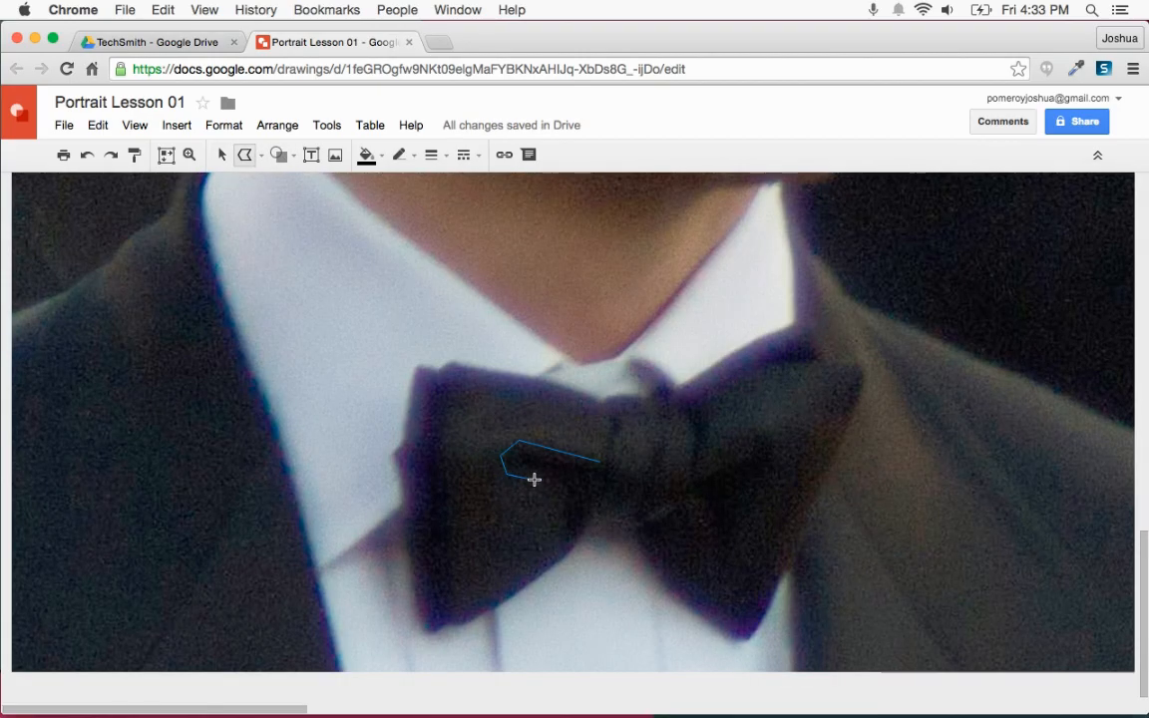
pyautogui.click(561, 490)
pyautogui.click(562, 553)
pyautogui.click(446, 610)
pyautogui.click(458, 526)
pyautogui.click(441, 442)
pyautogui.click(453, 390)
pyautogui.click(506, 382)
pyautogui.click(610, 419)
pyautogui.click(599, 461)
# Trace the highlight on the bow tie's centre knot in the photo as a closed, notched polygon
pyautogui.click(641, 471)
pyautogui.click(616, 459)
pyautogui.click(618, 404)
pyautogui.click(648, 406)
pyautogui.click(659, 426)
pyautogui.click(675, 418)
pyautogui.click(691, 436)
pyautogui.click(688, 465)
pyautogui.click(658, 478)
pyautogui.click(656, 448)
pyautogui.click(641, 472)
# Trace the highlight on the upper part of the photo bow tie's right wing as a closed polygon
pyautogui.click(713, 460)
pyautogui.click(708, 394)
pyautogui.click(768, 372)
pyautogui.click(817, 366)
pyautogui.click(857, 370)
pyautogui.click(818, 401)
pyautogui.click(814, 443)
pyautogui.click(791, 456)
pyautogui.click(767, 433)
pyautogui.click(740, 451)
pyautogui.click(715, 460)
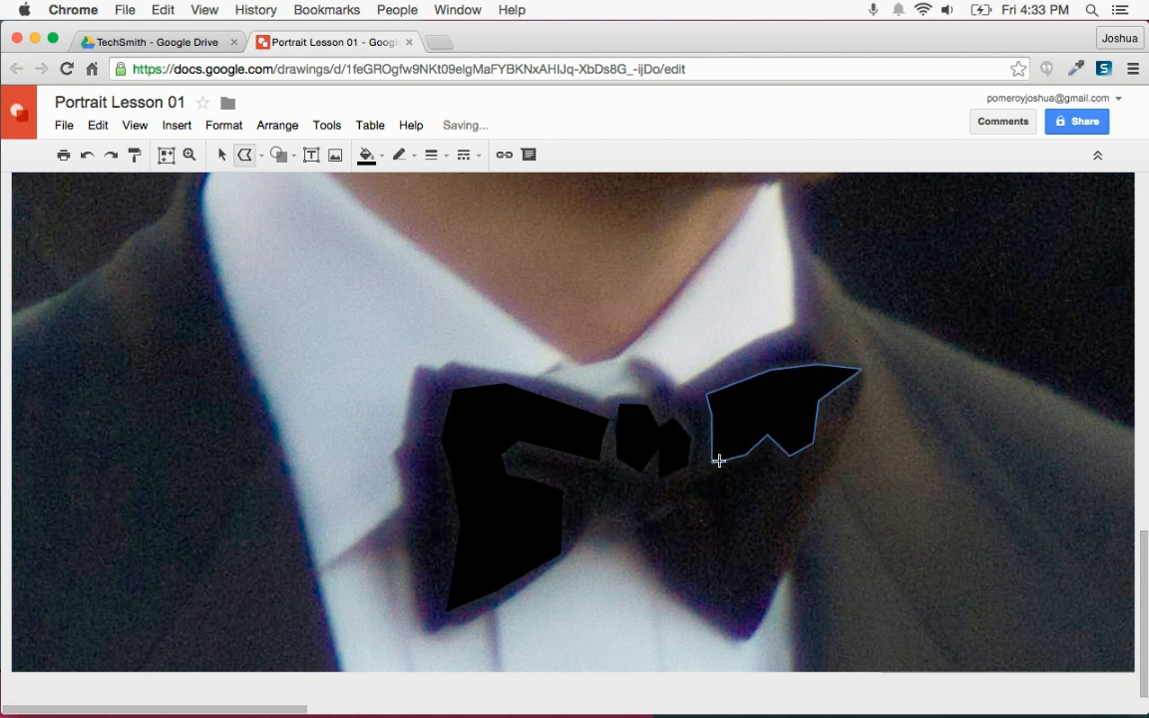
# Select the three bow tie highlight shapes together and fill them with dark grey
pyautogui.click(222, 155)
pyautogui.keyDown('shift'); pyautogui.click(629, 416); pyautogui.keyUp('shift')
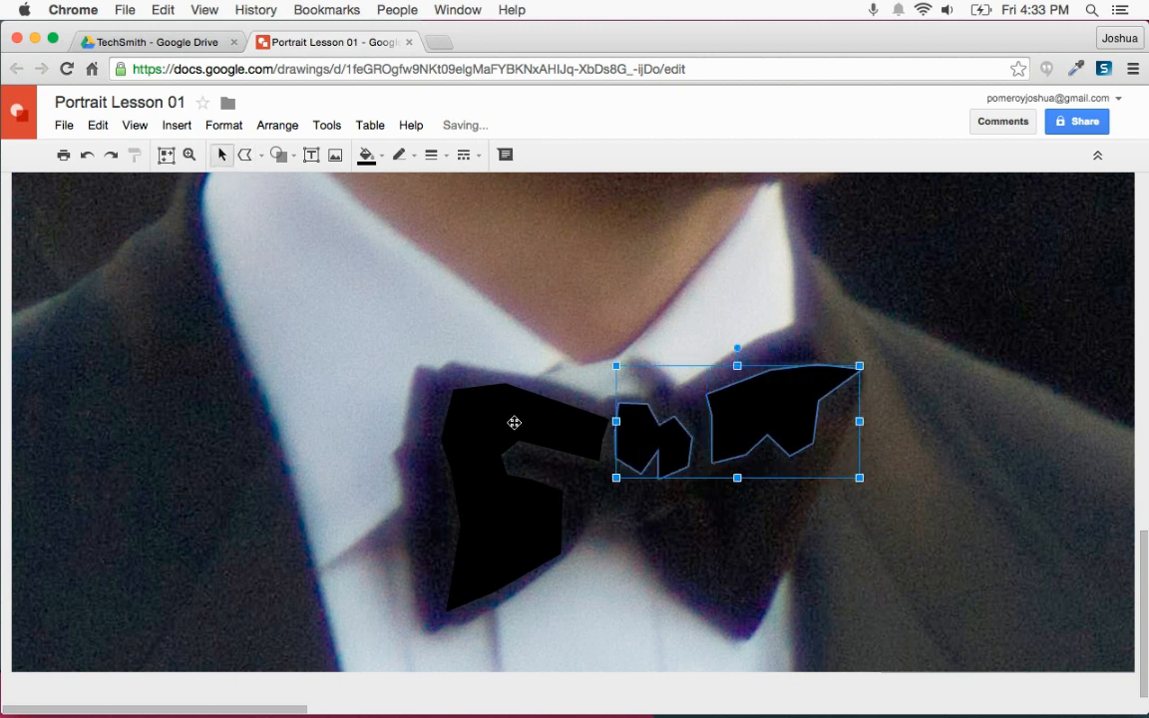
pyautogui.keyDown('shift'); pyautogui.click(538, 426); pyautogui.keyUp('shift')
pyautogui.click(366, 154)
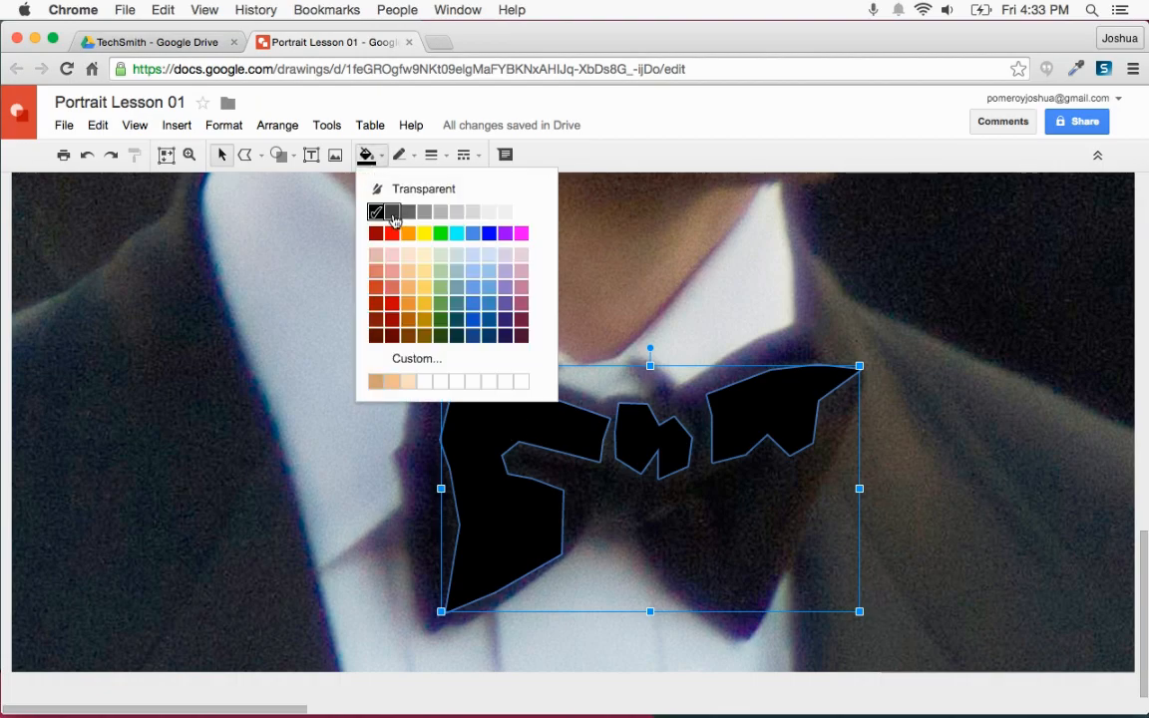
pyautogui.click(391, 209)
# Move the dark grey highlight shapes onto the black bow tie in the illustration
pyautogui.press('super+alt+minus')
pyautogui.hscroll(4, 403, 379)
pyautogui.moveTo(240, 449); pyautogui.dragTo(997, 480)
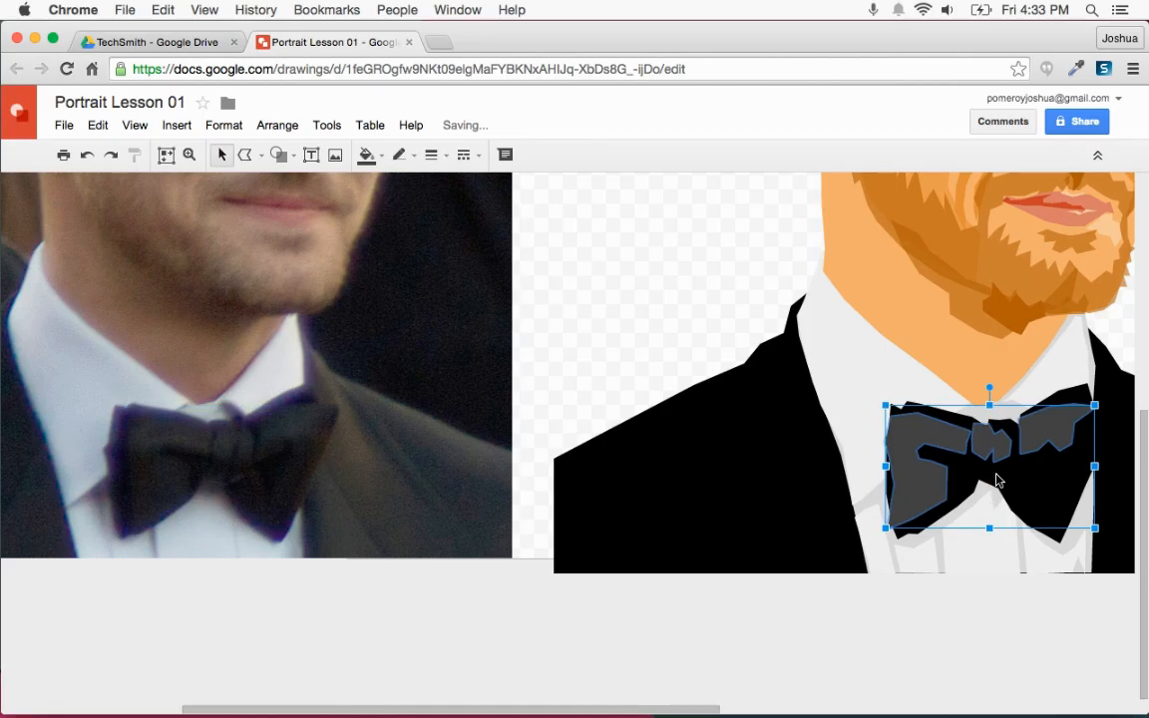
# Nudge the bow tie highlights right in small increments so the left highlight sits inside the black wing
pyautogui.hotkey('shift', 'Right')
pyautogui.hotkey('shift', 'Right')
pyautogui.hotkey('shift', 'Right')
pyautogui.hotkey('shift', 'Right')
pyautogui.hotkey('shift', 'Right')
pyautogui.hotkey('shift', 'Right')
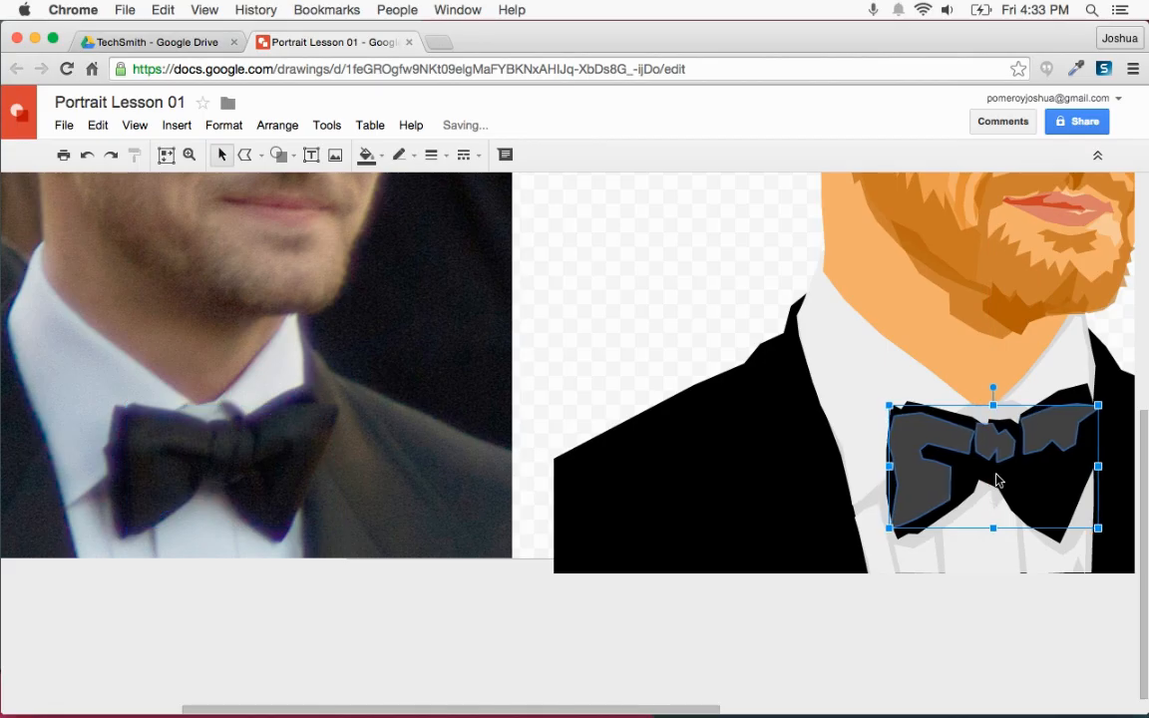
pyautogui.hotkey('shift', 'Right')
pyautogui.hotkey('shift', 'Right')
pyautogui.hotkey('shift', 'Right')
pyautogui.hotkey('shift', 'Right')
pyautogui.hotkey('shift', 'Right')
pyautogui.hotkey('shift', 'Right')
pyautogui.hotkey('shift', 'Right')
pyautogui.hotkey('shift', 'Right')
pyautogui.hotkey('shift', 'Right')
pyautogui.hotkey('shift', 'Right')
pyautogui.hotkey('shift', 'Right')
pyautogui.hotkey('shift', 'Right')
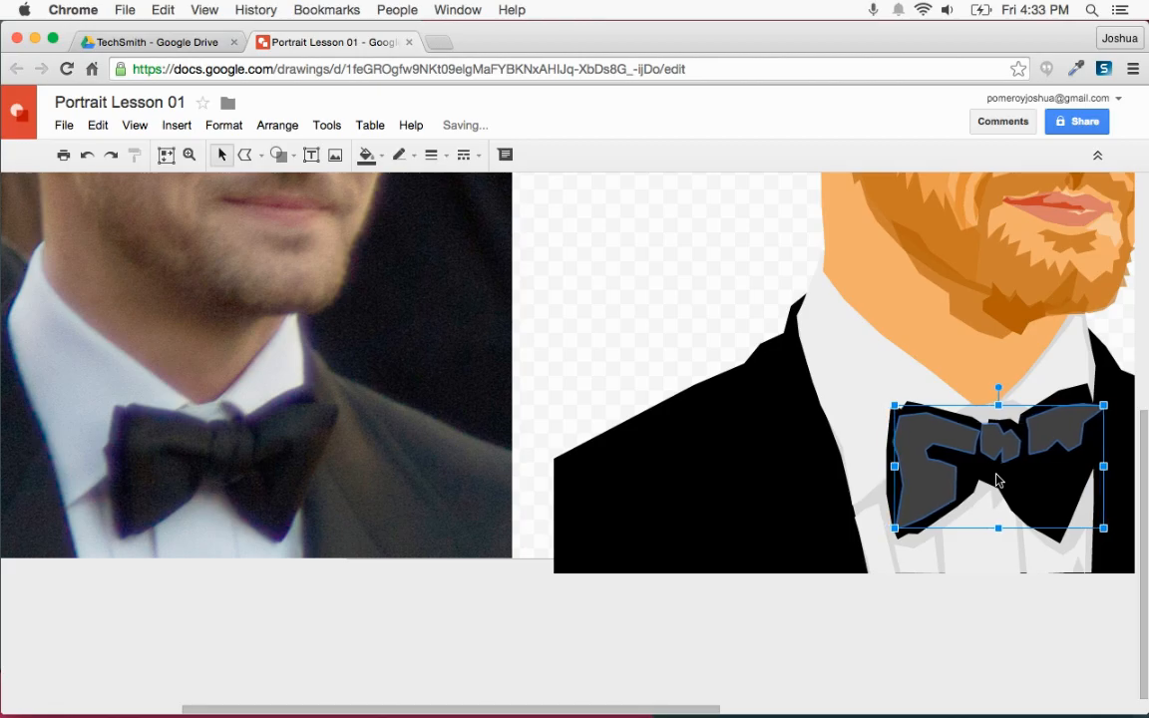
pyautogui.hotkey('shift', 'Right')
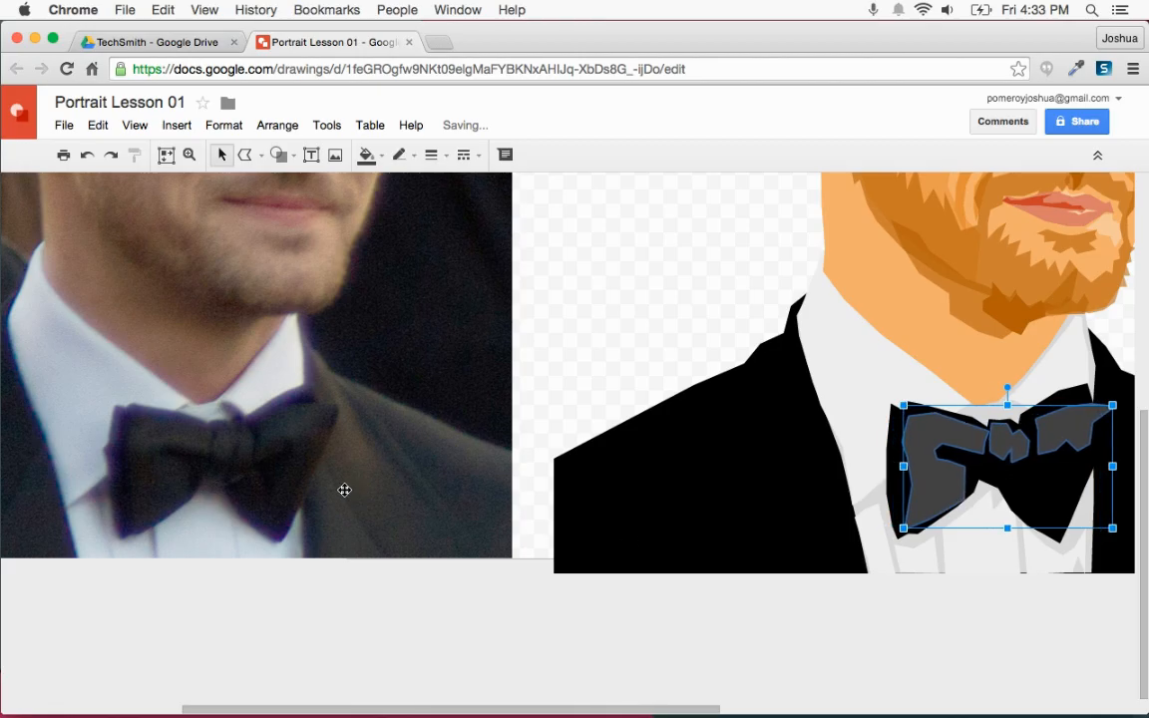
# Trace a triangular highlight on the photo's left lapel, from the shirt edge down to the photo's lower border
pyautogui.click(245, 155)
pyautogui.hscroll(-5, 515, 537)
pyautogui.hscroll(1, 464, 523)
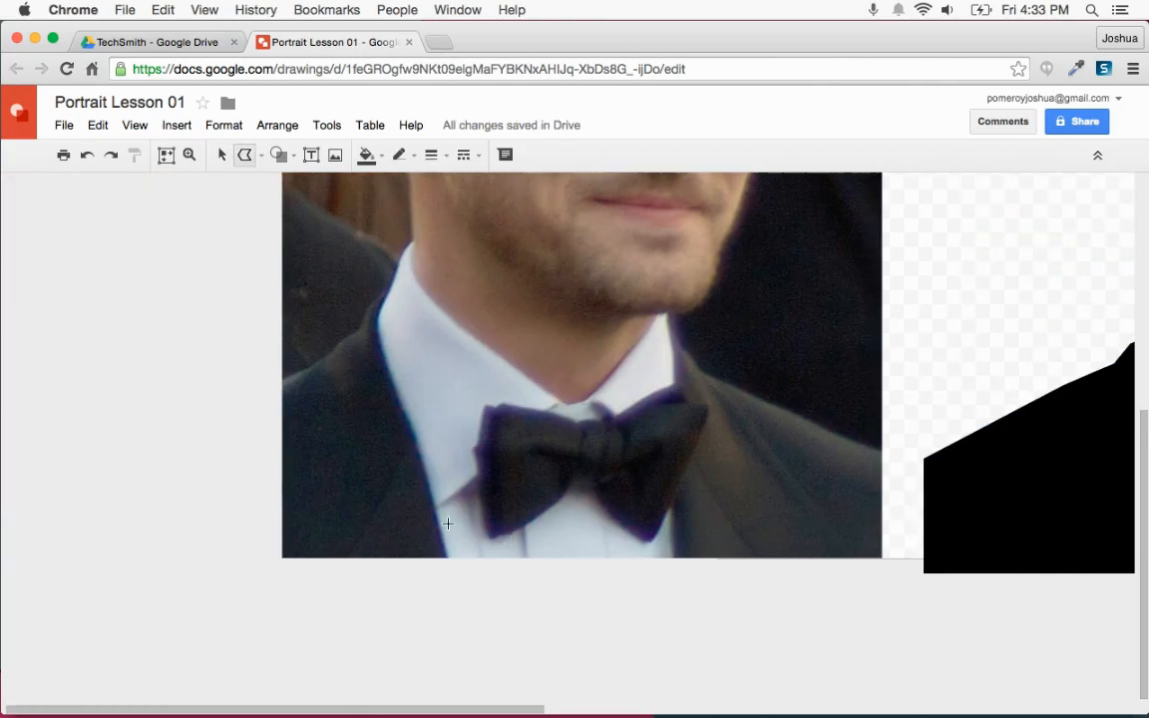
pyautogui.click(349, 561)
pyautogui.click(408, 451)
pyautogui.click(443, 564)
pyautogui.click(349, 561)
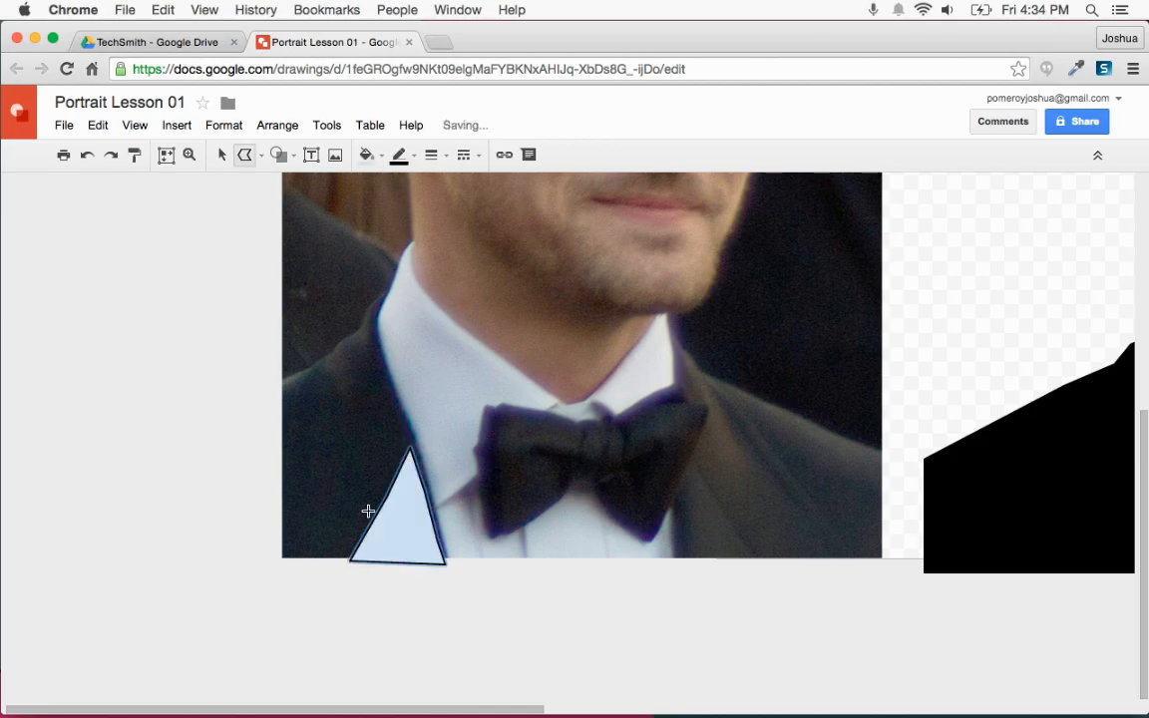
# Trace a narrow jagged highlight on the jacket's left collar and shoulder fold as a closed polygon
pyautogui.click(373, 349)
pyautogui.click(379, 297)
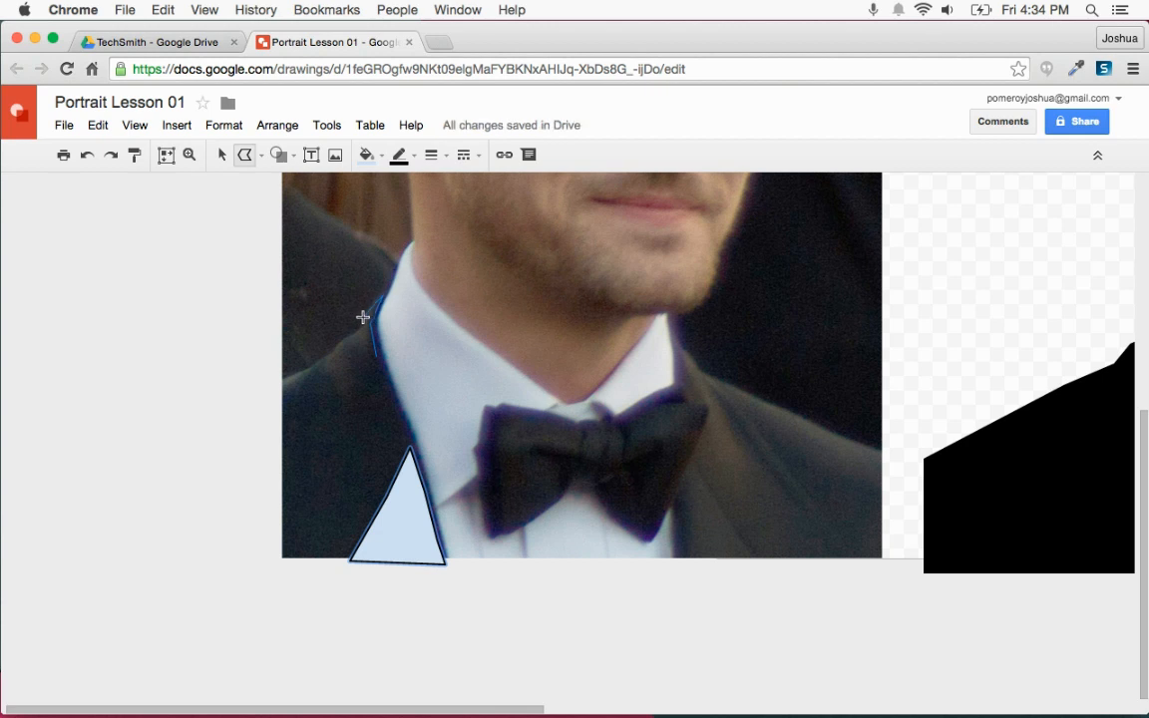
pyautogui.click(330, 379)
pyautogui.click(354, 436)
pyautogui.click(379, 359)
# Trace the highlight on the lower right lapel beside the bow tie, down to the photo's lower border
pyautogui.hscroll(5, 478, 479)
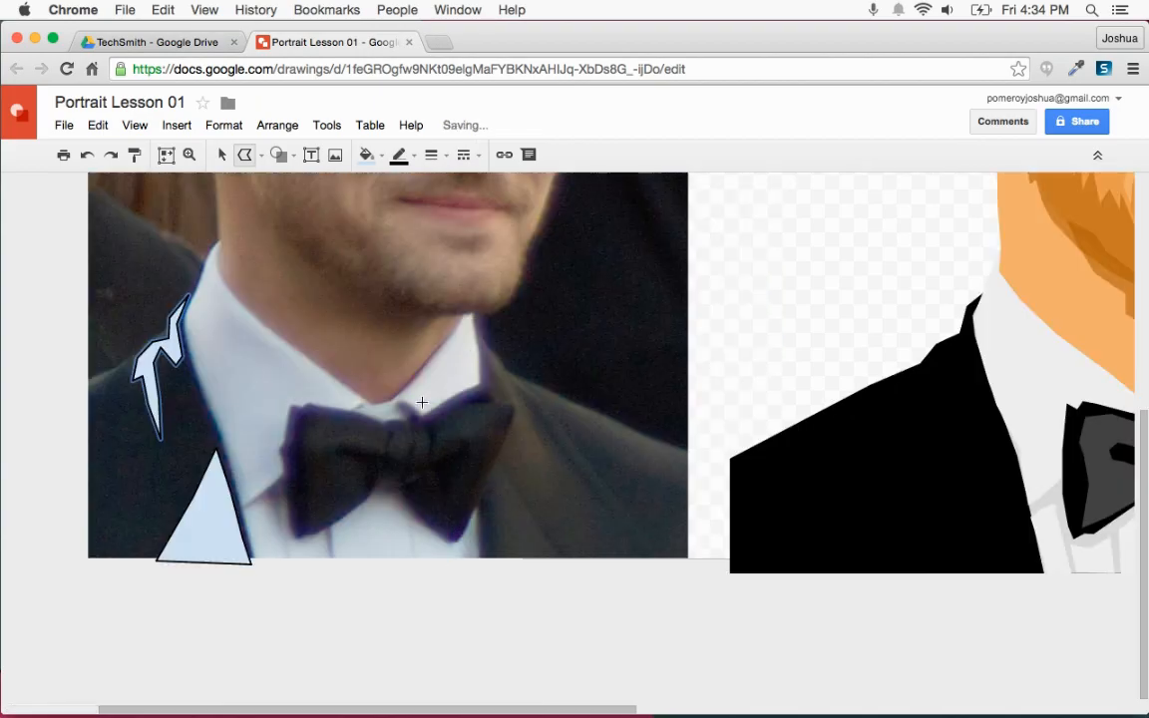
pyautogui.click(561, 563)
pyautogui.click(498, 461)
pyautogui.click(503, 494)
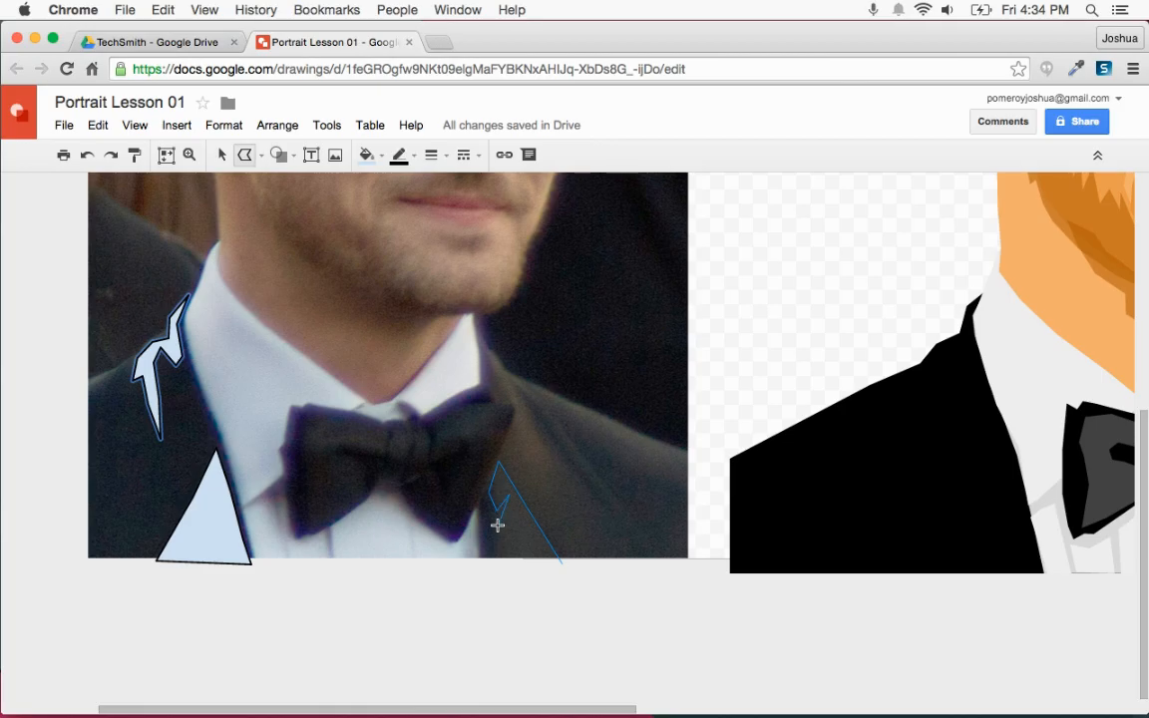
pyautogui.click(497, 564)
pyautogui.click(562, 564)
# Trace the long highlight on the upper right lapel, from the collar down past the bow tie, as a closed polygon
pyautogui.click(554, 520)
pyautogui.click(508, 456)
pyautogui.click(515, 417)
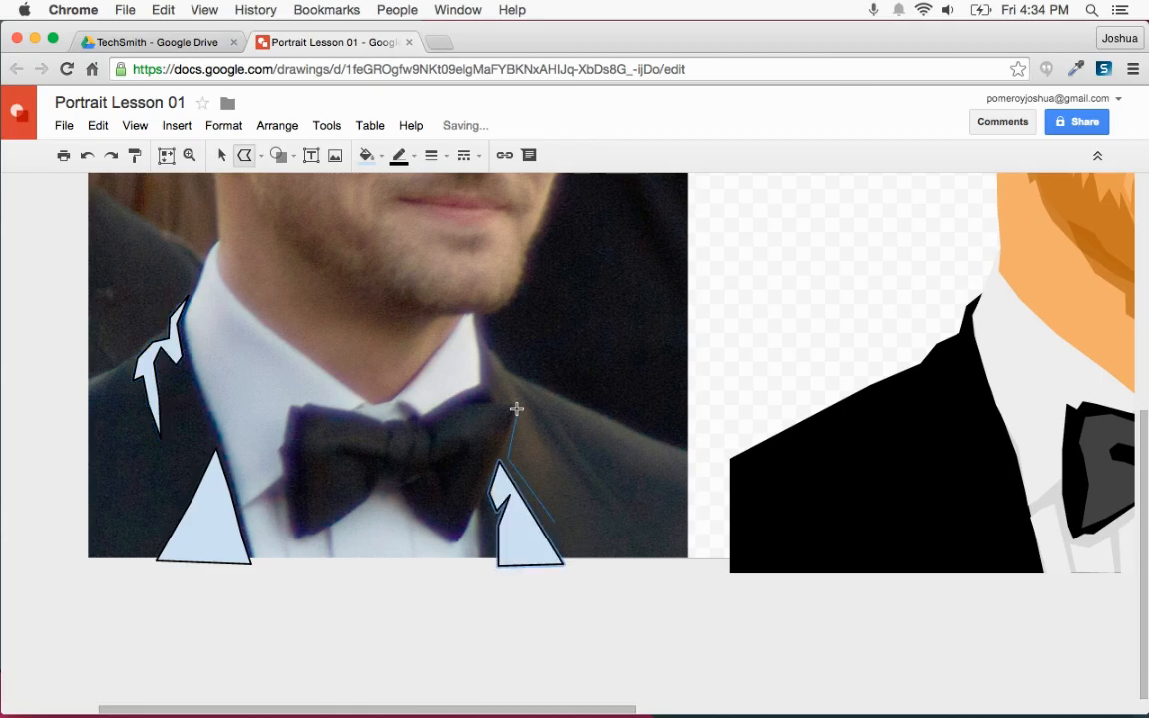
pyautogui.click(489, 355)
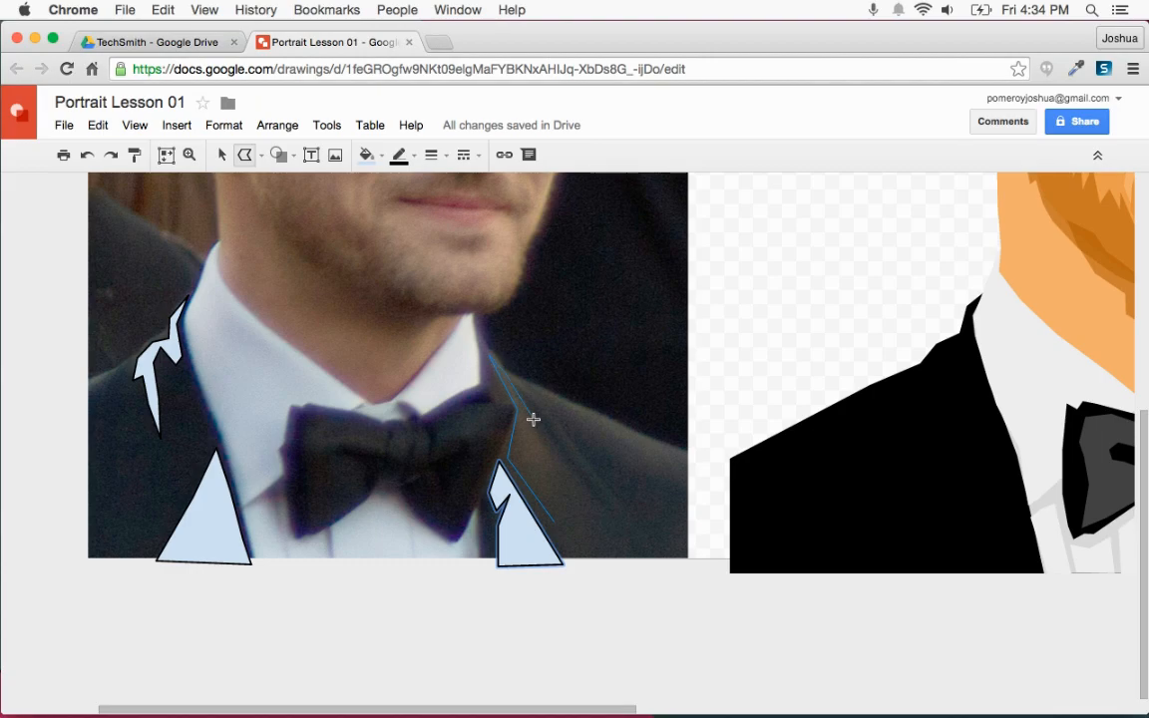
pyautogui.click(554, 521)
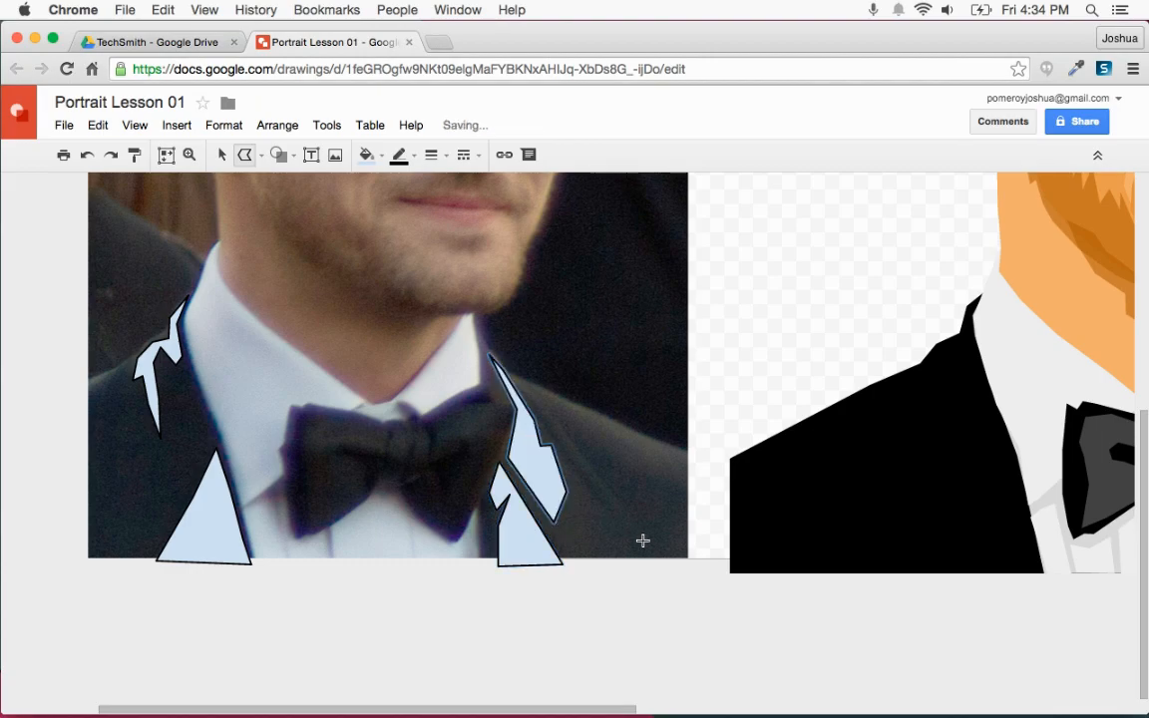
# Trace a closed highlight polygon along the jacket's right shoulder, extending slightly past the photo's edge
pyautogui.click(635, 501)
pyautogui.click(529, 385)
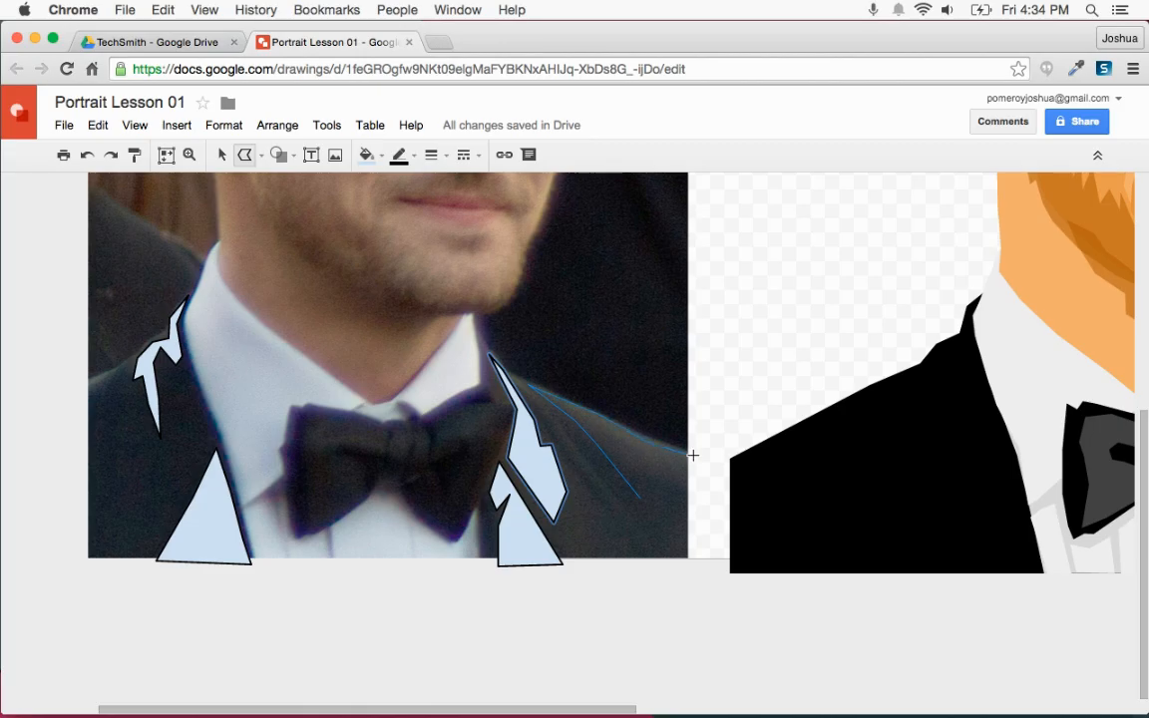
pyautogui.click(700, 492)
pyautogui.click(641, 494)
# Select all five jacket highlight shapes together, leaving the reference photo out of the selection
pyautogui.click(222, 154)
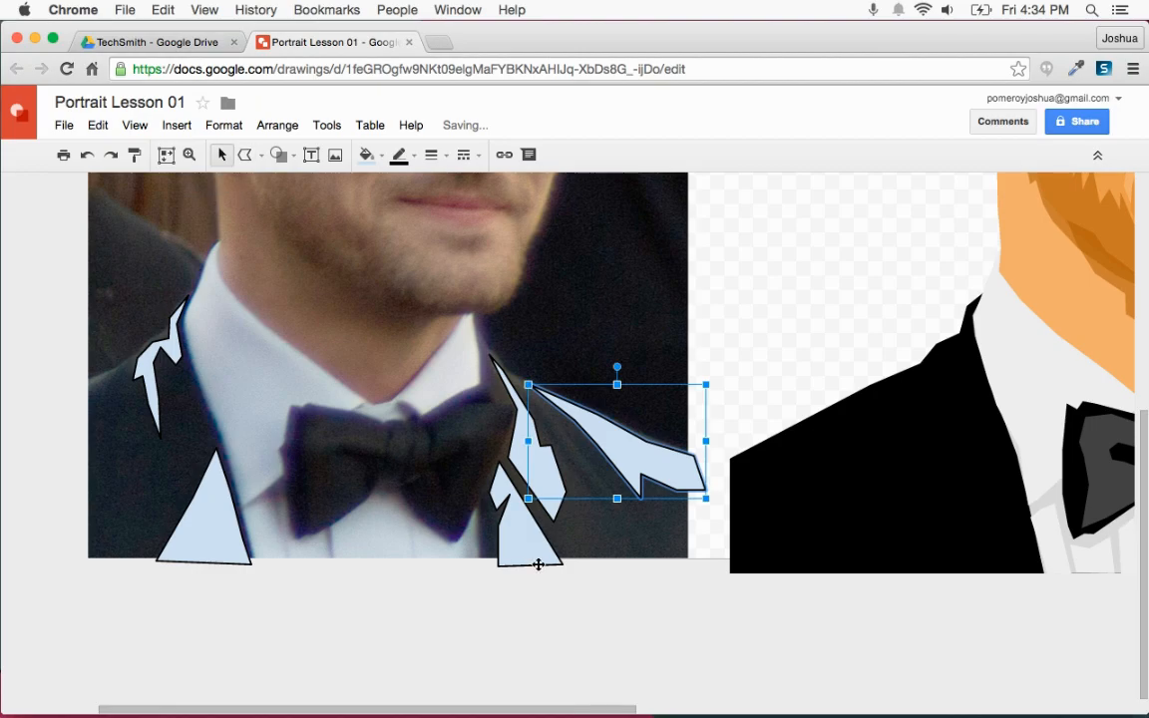
pyautogui.hscroll(-3, 528, 553)
pyautogui.moveTo(784, 644)
pyautogui.mouseDown()
pyautogui.moveTo(214, 359)
pyautogui.moveTo(239, 336)
pyautogui.mouseUp()
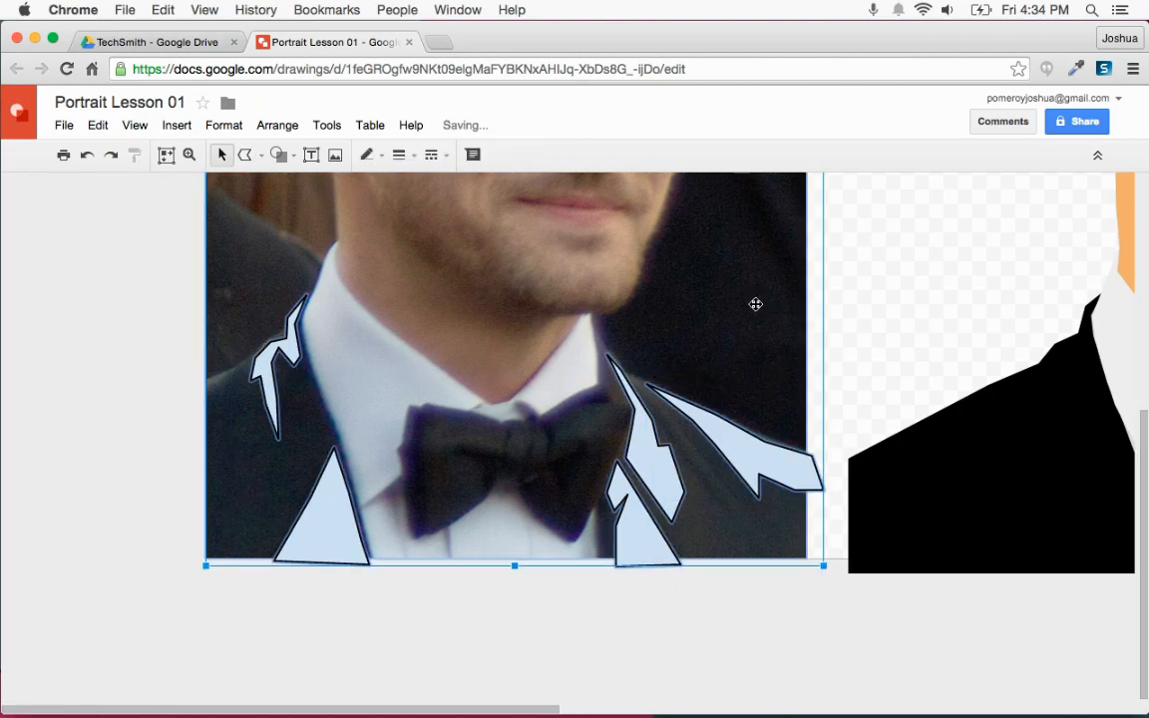
pyautogui.scroll(5, 741, 304)
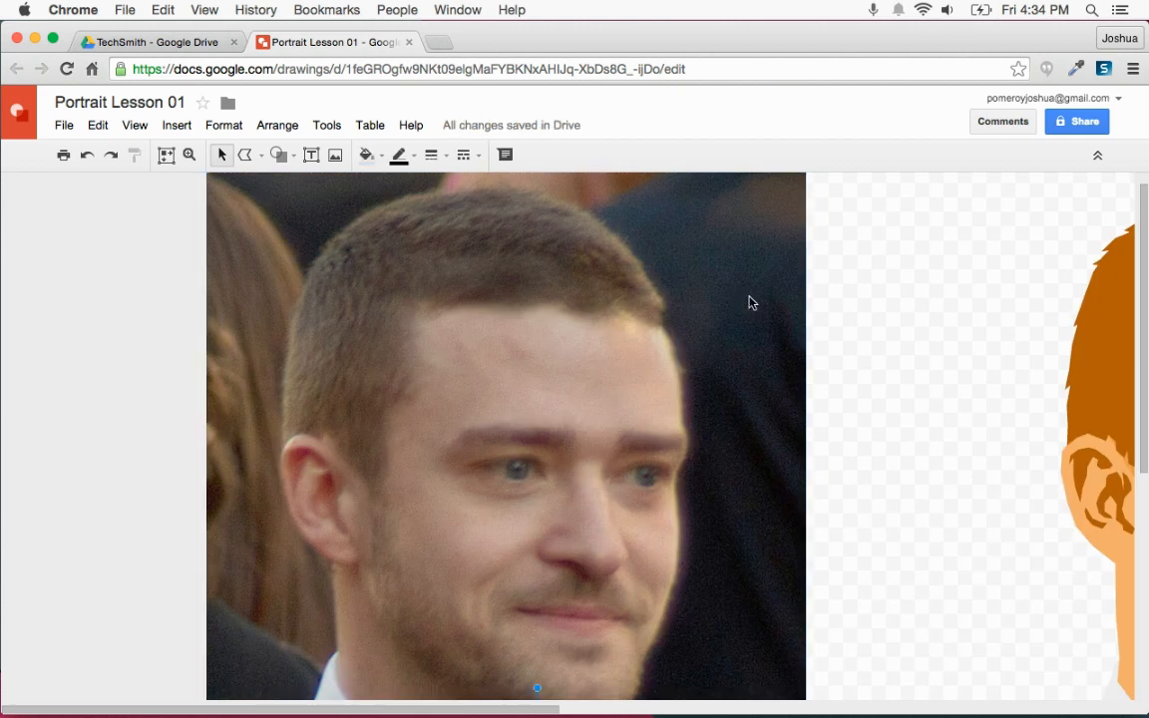
# Remove the outline of the selected jacket highlights and fill them with dark grey
pyautogui.scroll(-5, 748, 303)
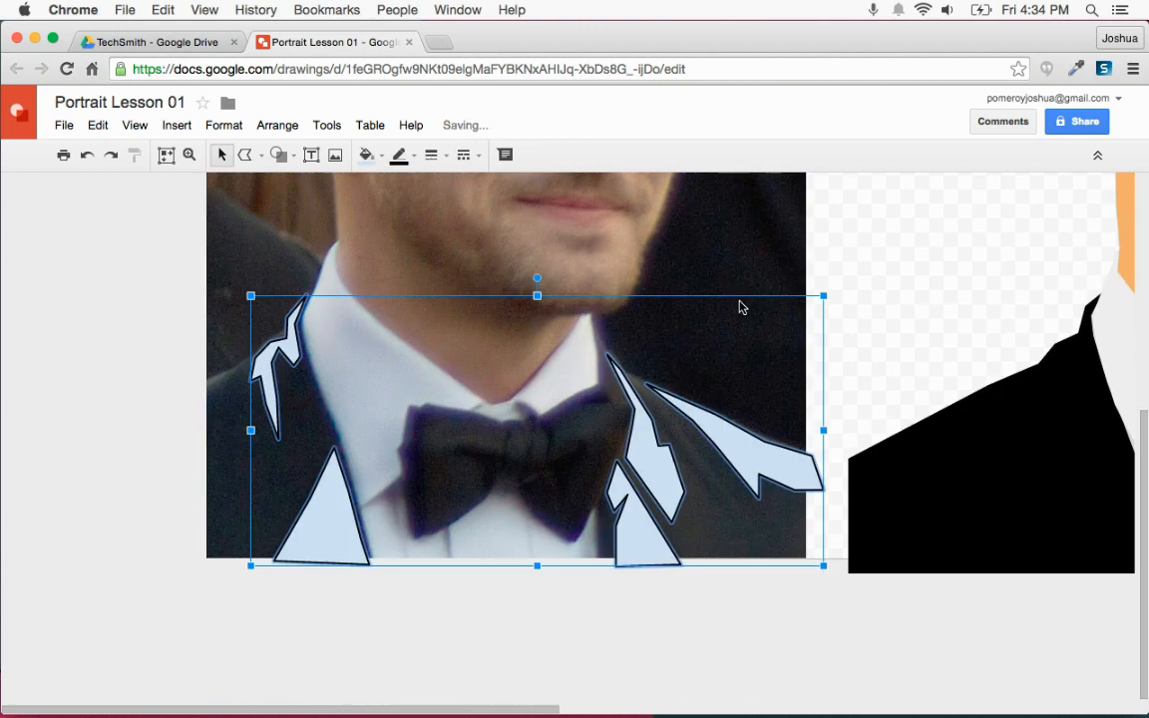
pyautogui.click(398, 155)
pyautogui.click(416, 189)
pyautogui.click(367, 155)
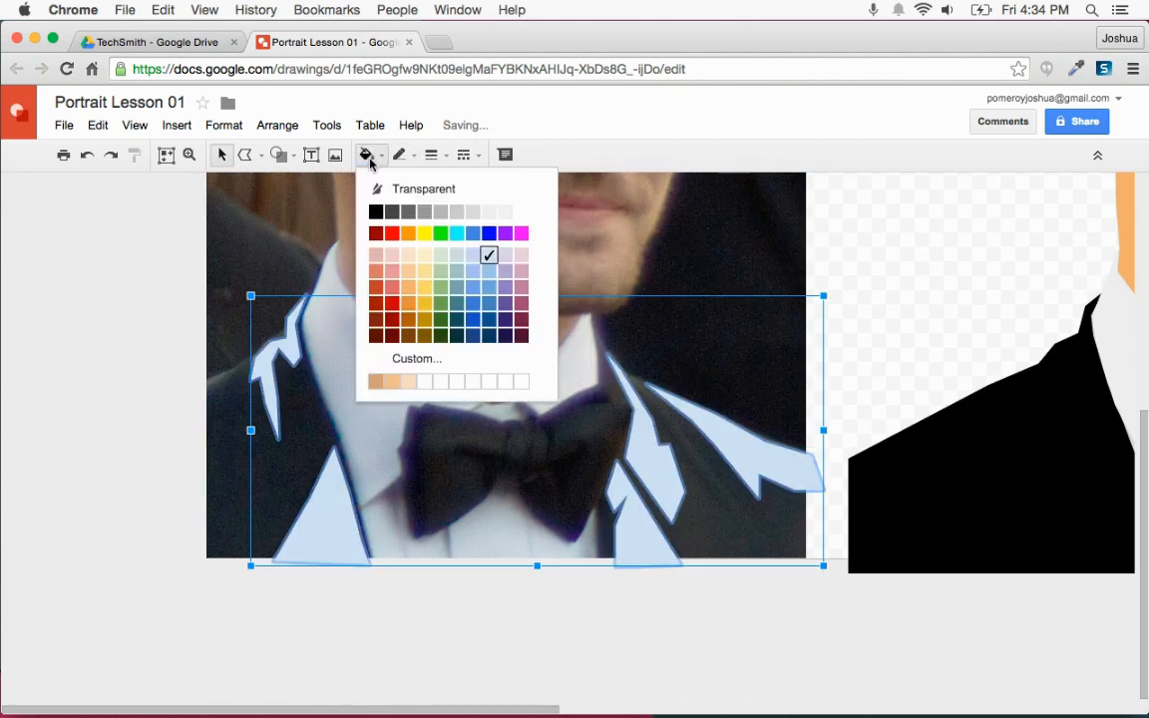
pyautogui.click(381, 207)
# Move the five jacket highlights from the photo onto the portrait's black jacket, lining them up with the lapels and shoulder
pyautogui.moveTo(328, 513); pyautogui.dragTo(739, 534)
pyautogui.hscroll(5, 411, 379)
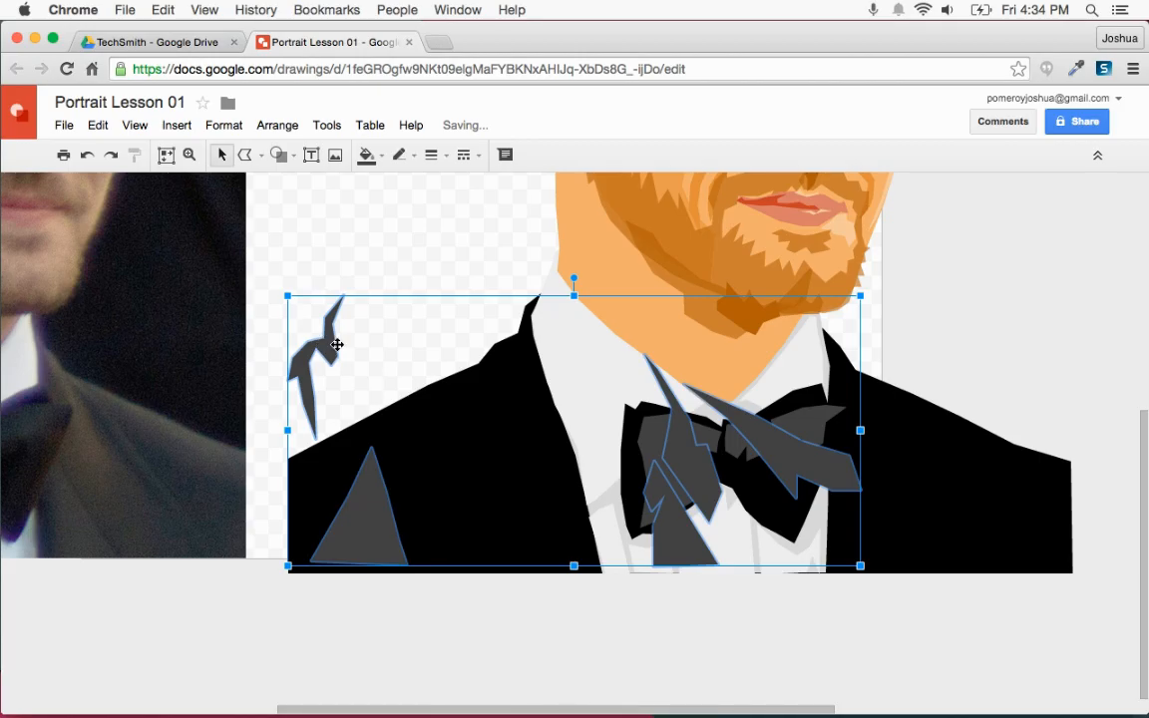
pyautogui.moveTo(322, 357); pyautogui.dragTo(486, 357)
pyautogui.press('Right')
pyautogui.press('Right')
pyautogui.press('Right')
pyautogui.press('Right')
pyautogui.press('Right')
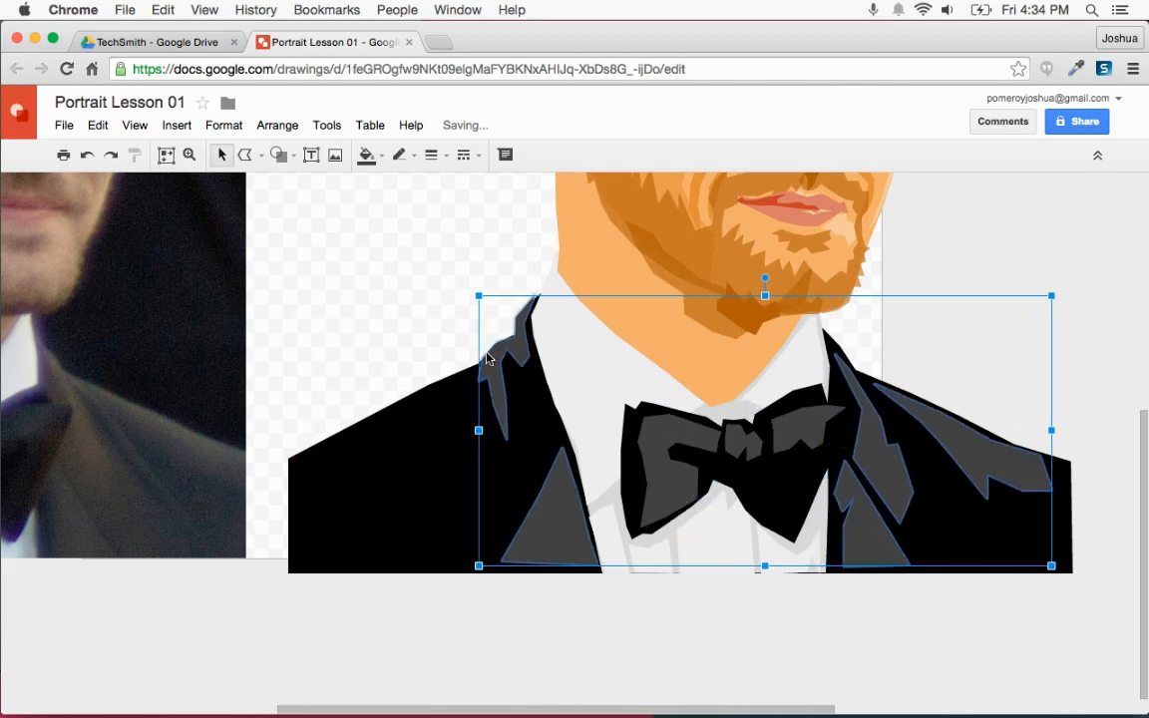
# Layer the jacket highlights behind the shirt but in front of the black jacket, and fine-tune their horizontal position
pyautogui.press('super+shift+Down')
pyautogui.press('super+Up')
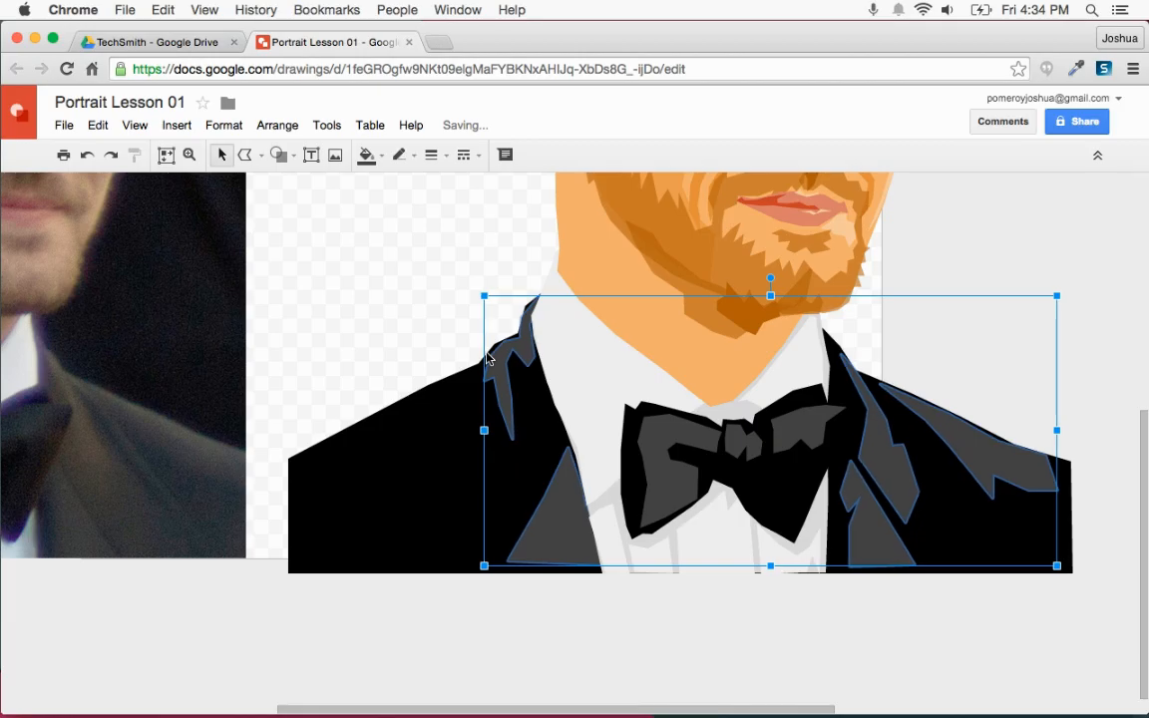
pyautogui.press('Right')
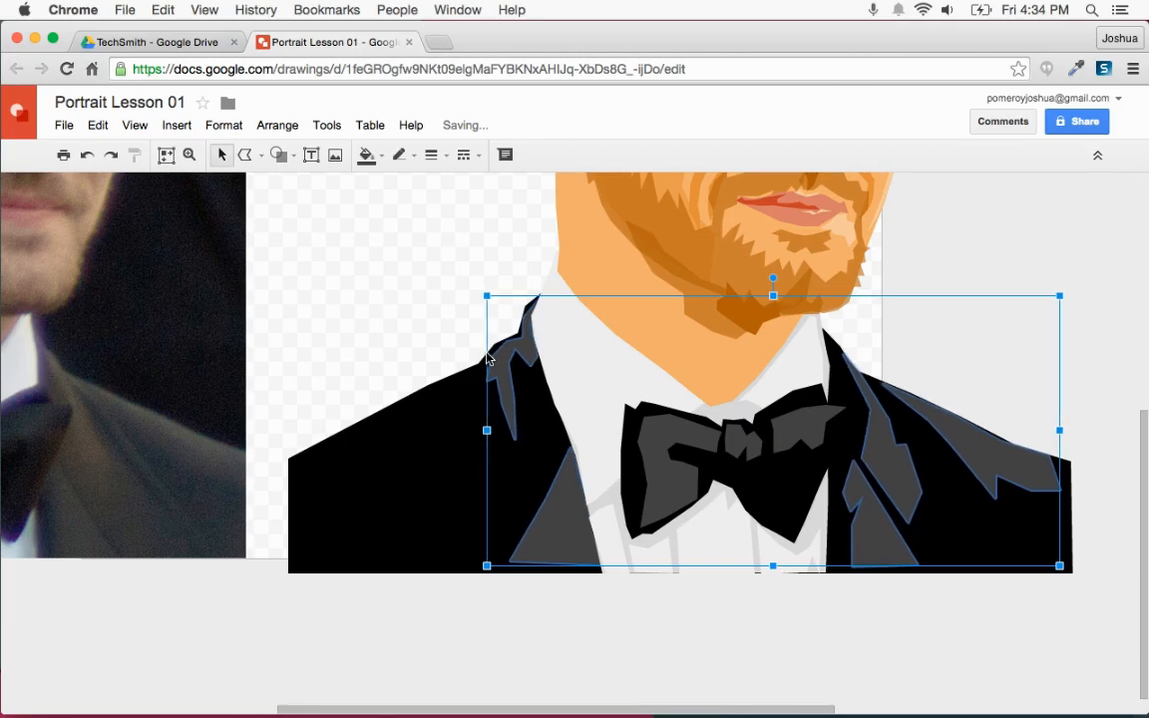
pyautogui.press('Left')
pyautogui.press('Left')
pyautogui.press('Left')
pyautogui.press('Left')
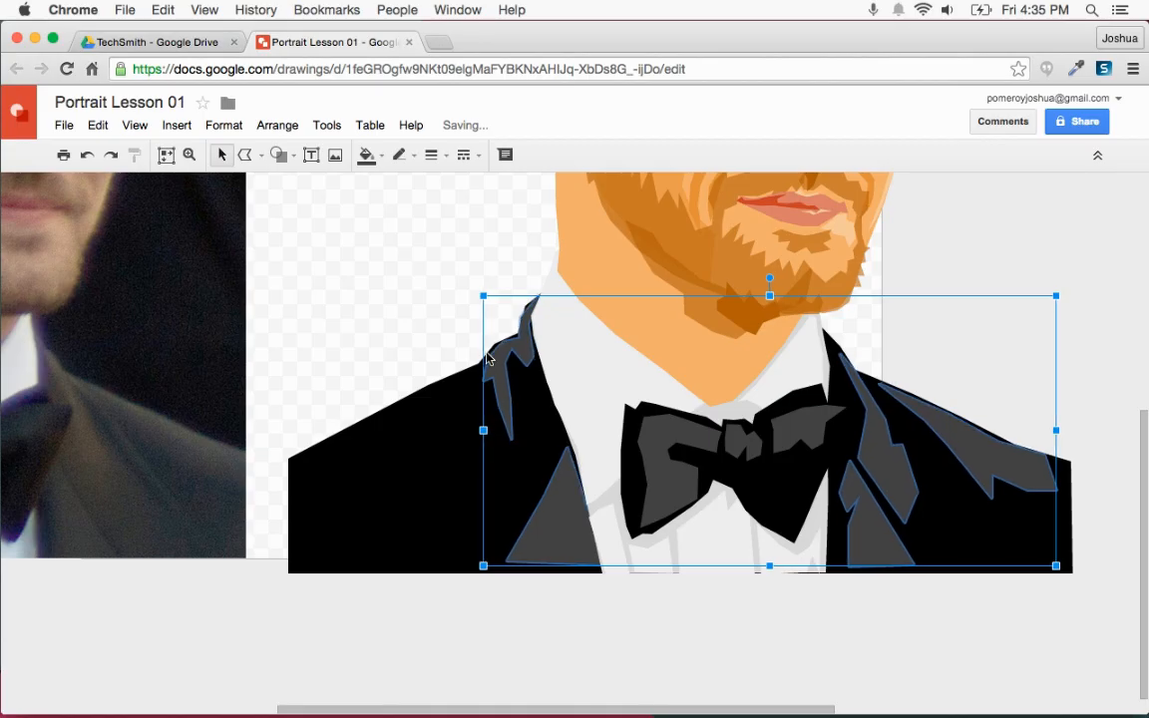
# Reshape the right shoulder highlight so its outer points reach the jacket's outer edge
pyautogui.click(1106, 442)
pyautogui.click(1029, 466)
pyautogui.moveTo(1045, 455); pyautogui.dragTo(1066, 464)
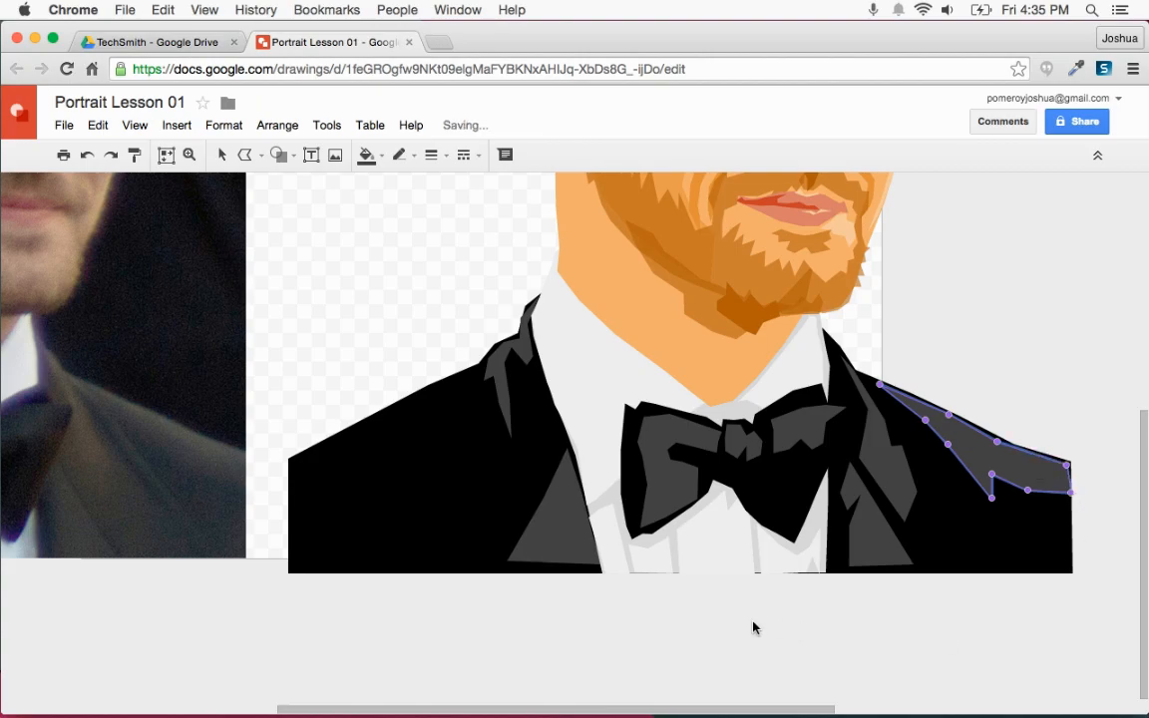
pyautogui.click(1063, 555)
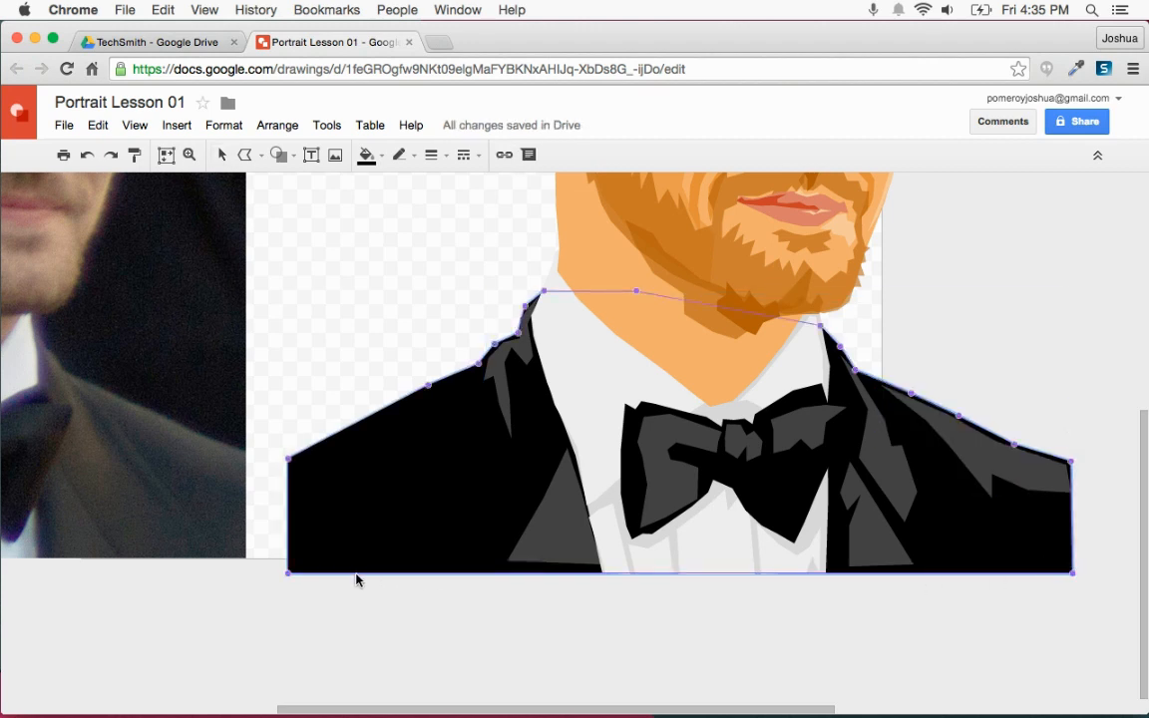
pyautogui.press('Escape')
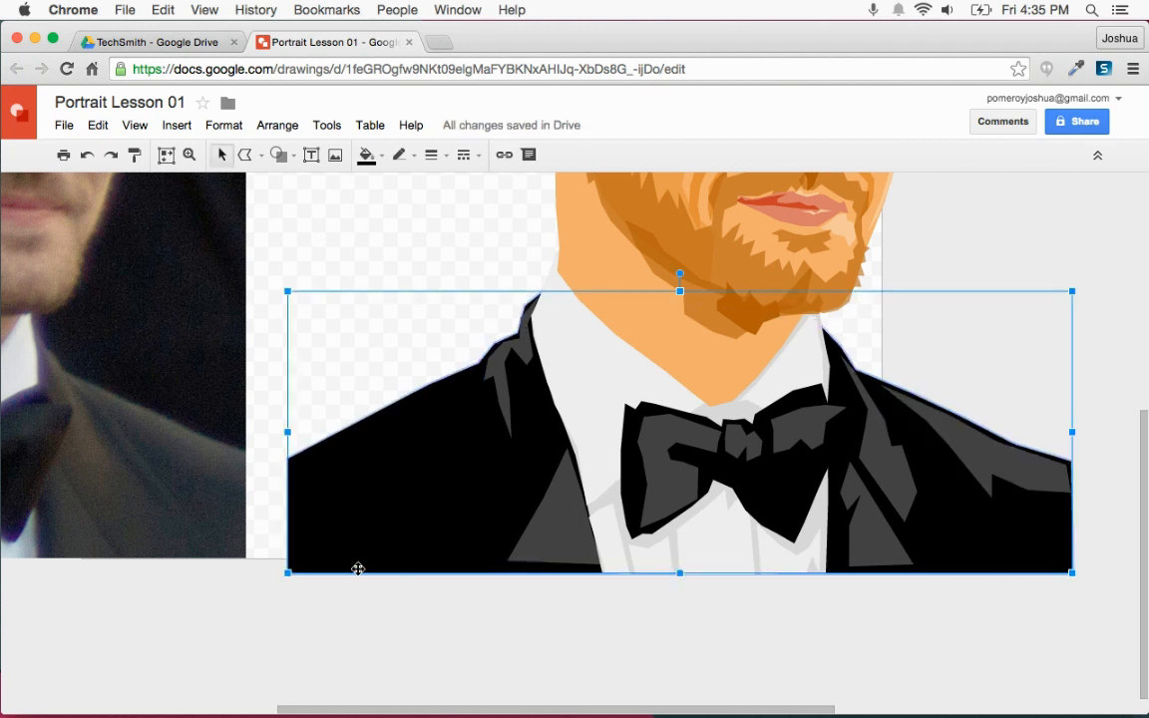
pyautogui.click(753, 642)
# Trace a thin highlight polygon along the upper edge of the photo's left shirt collar, closing it at the collar's outer corner
pyautogui.hscroll(-10, 753, 641)
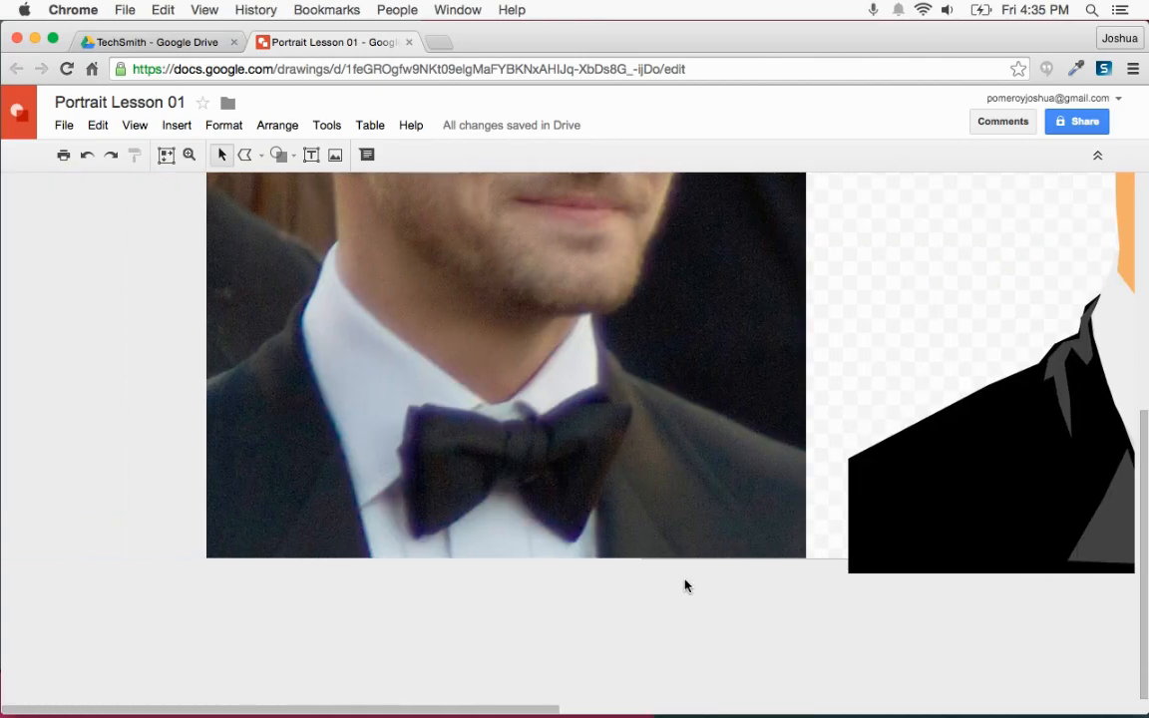
pyautogui.click(244, 154)
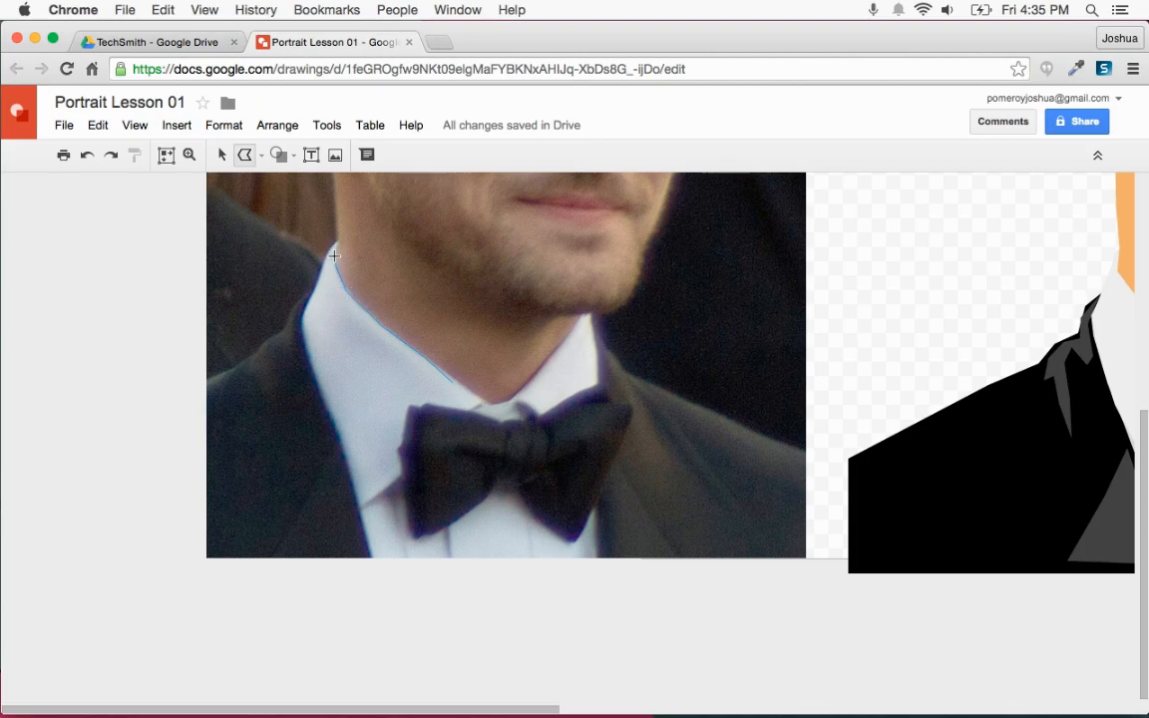
pyautogui.click(303, 320)
pyautogui.click(442, 379)
# Remove the collar highlight's outline and give it a near-white fill
pyautogui.click(398, 154)
pyautogui.click(391, 192)
pyautogui.click(372, 162)
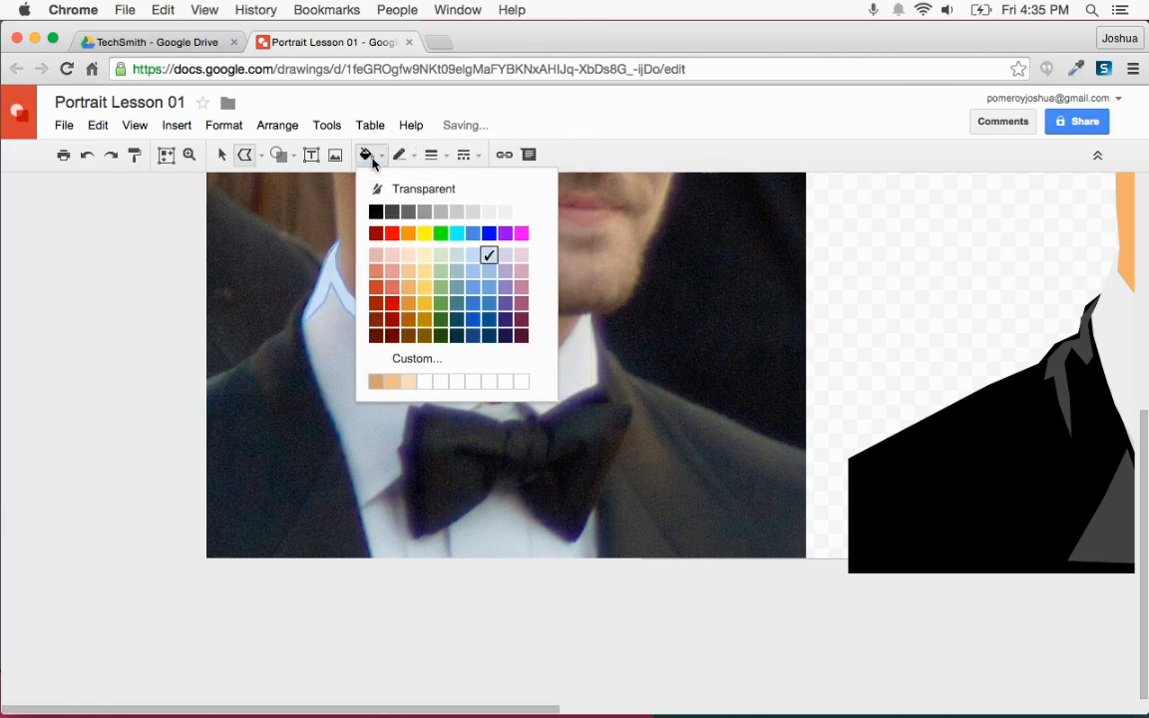
pyautogui.click(515, 211)
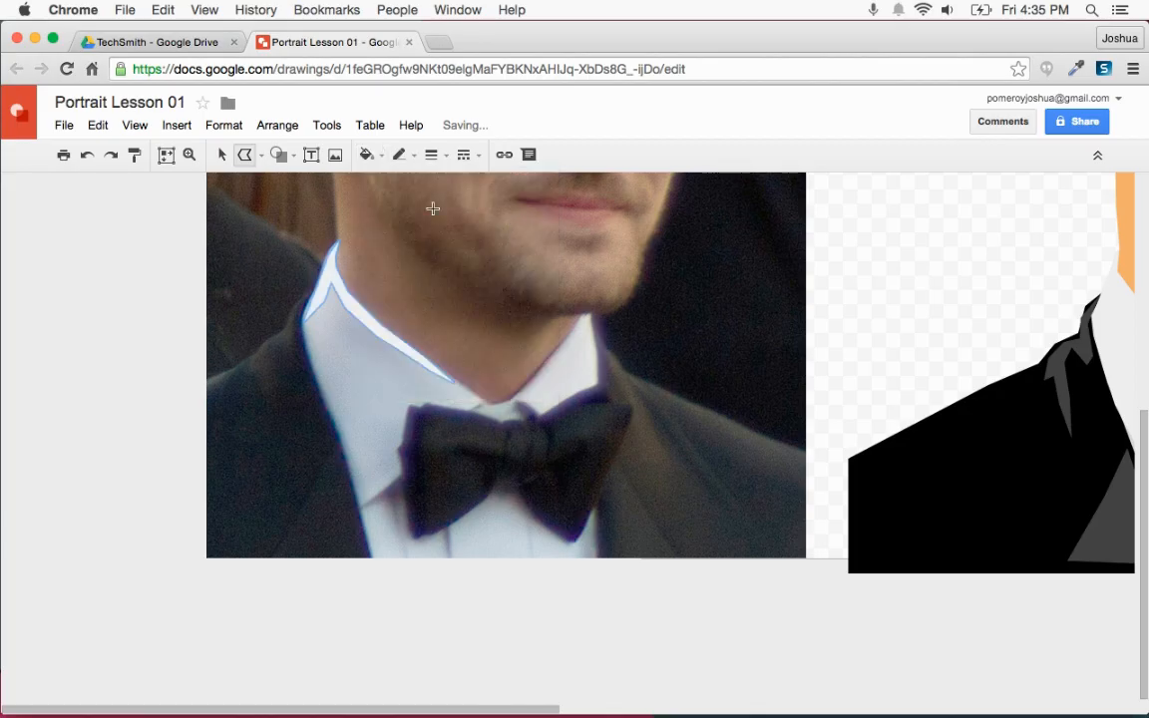
# Move the collar highlight onto the portrait's left collar edge and fill it with white
pyautogui.click(223, 156)
pyautogui.hscroll(5, 629, 358)
pyautogui.moveTo(387, 323); pyautogui.dragTo(590, 372)
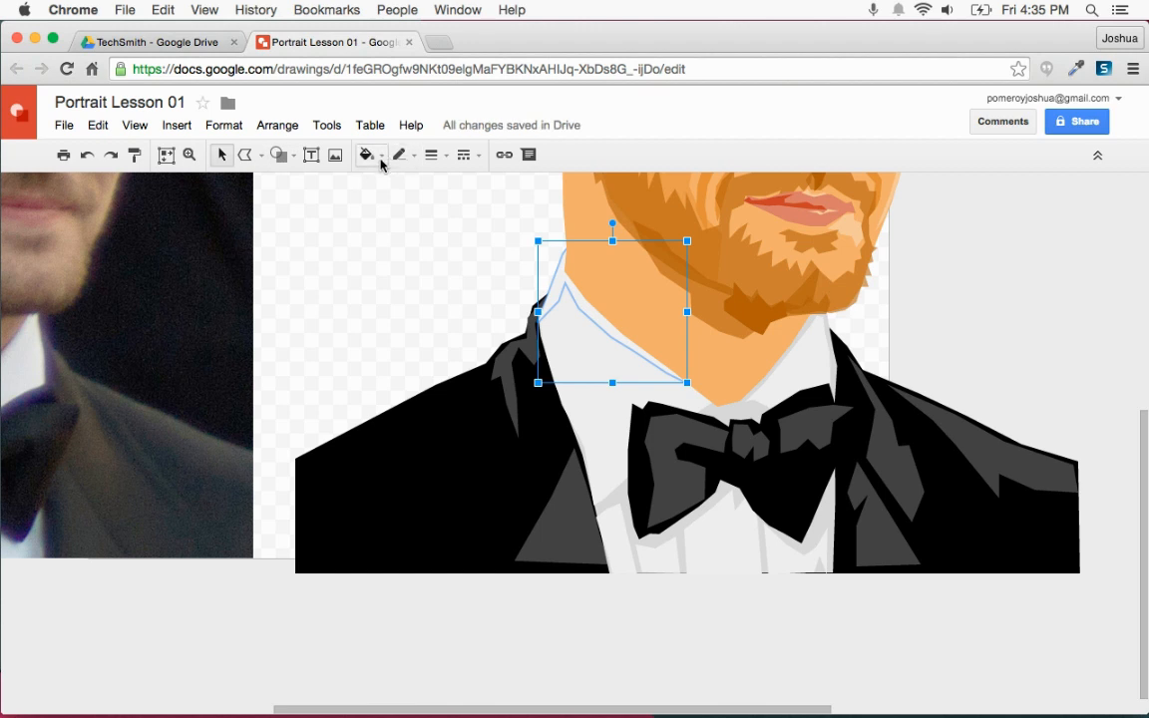
pyautogui.click(379, 159)
pyautogui.click(517, 216)
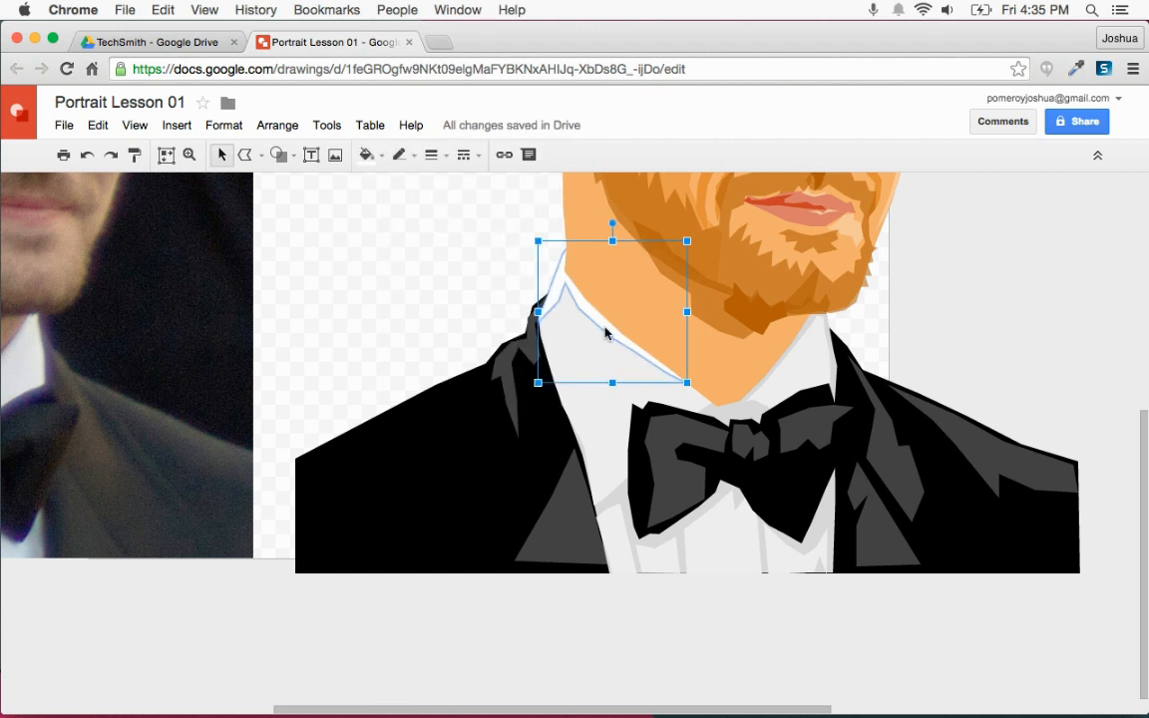
pyautogui.scroll(10, 944, 334)
pyautogui.scroll(-5, 952, 339)
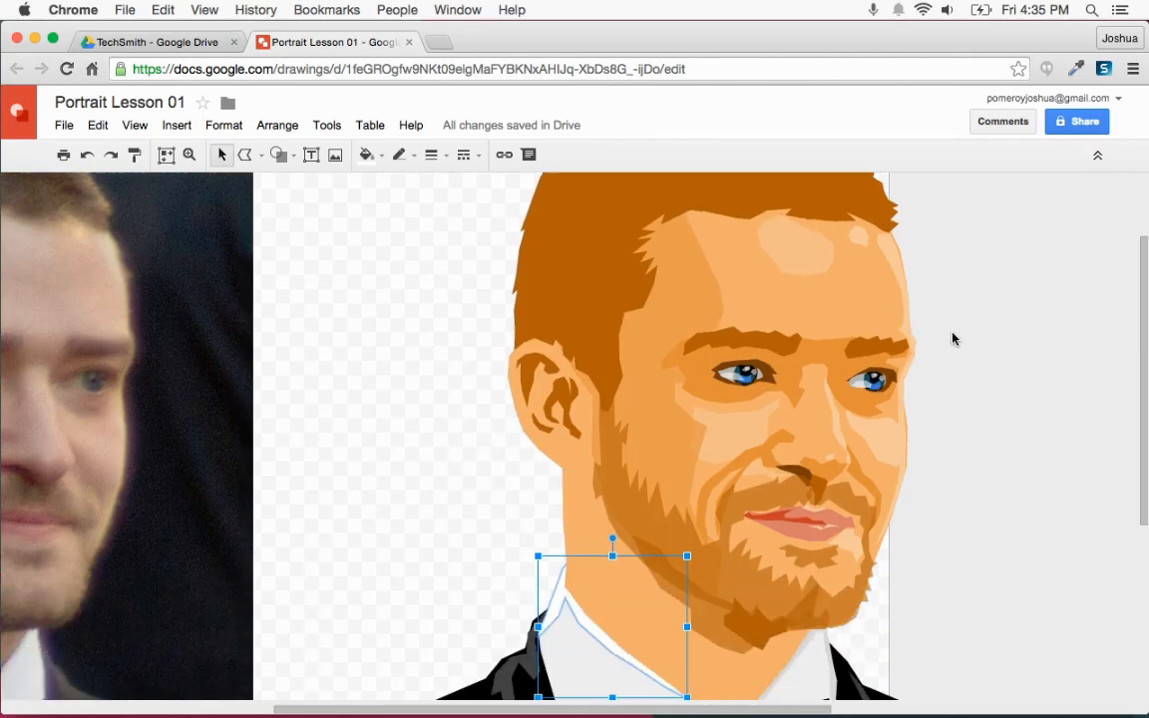
pyautogui.click(965, 350)
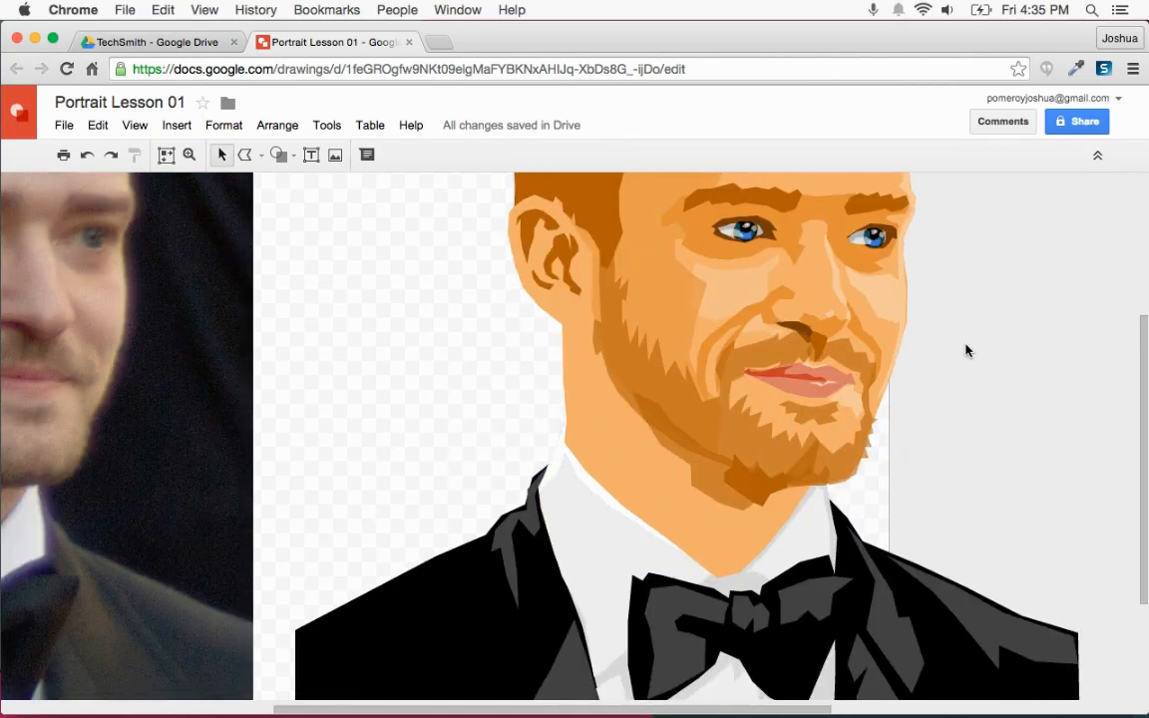
pyautogui.press('super+alt+minus')
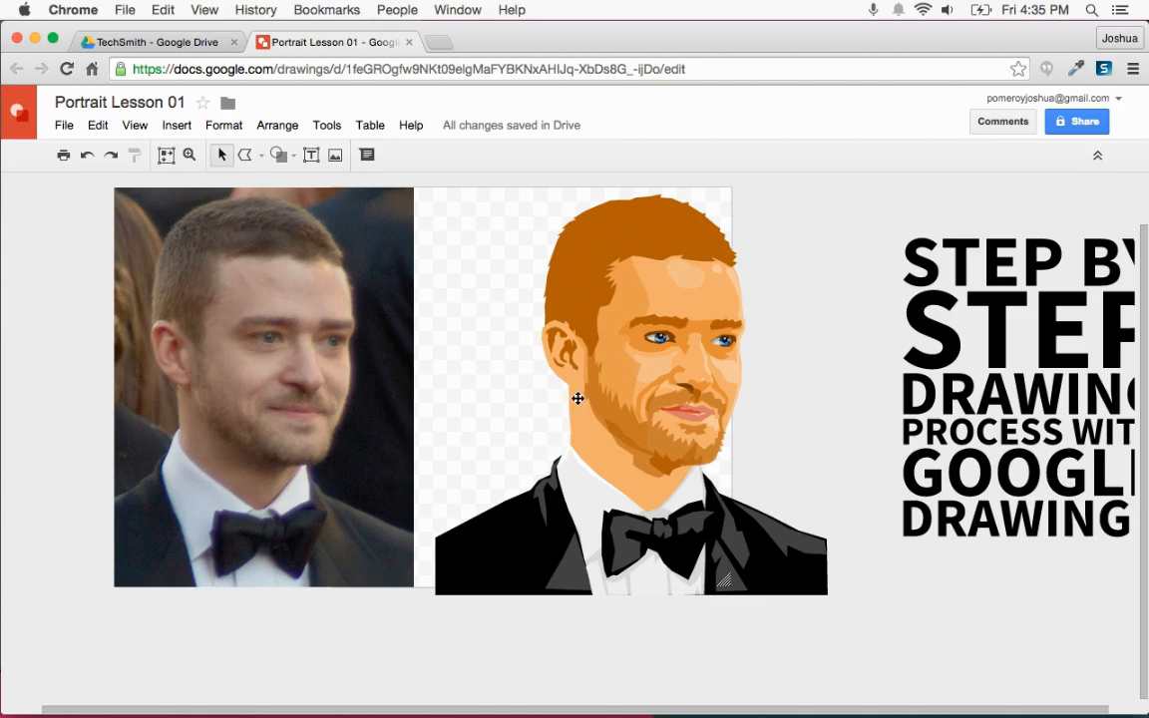
# Trace a neck shadow polygon from below the earlobe down along the jawline, using the cheek shading's translucent orange style
pyautogui.click(621, 367)
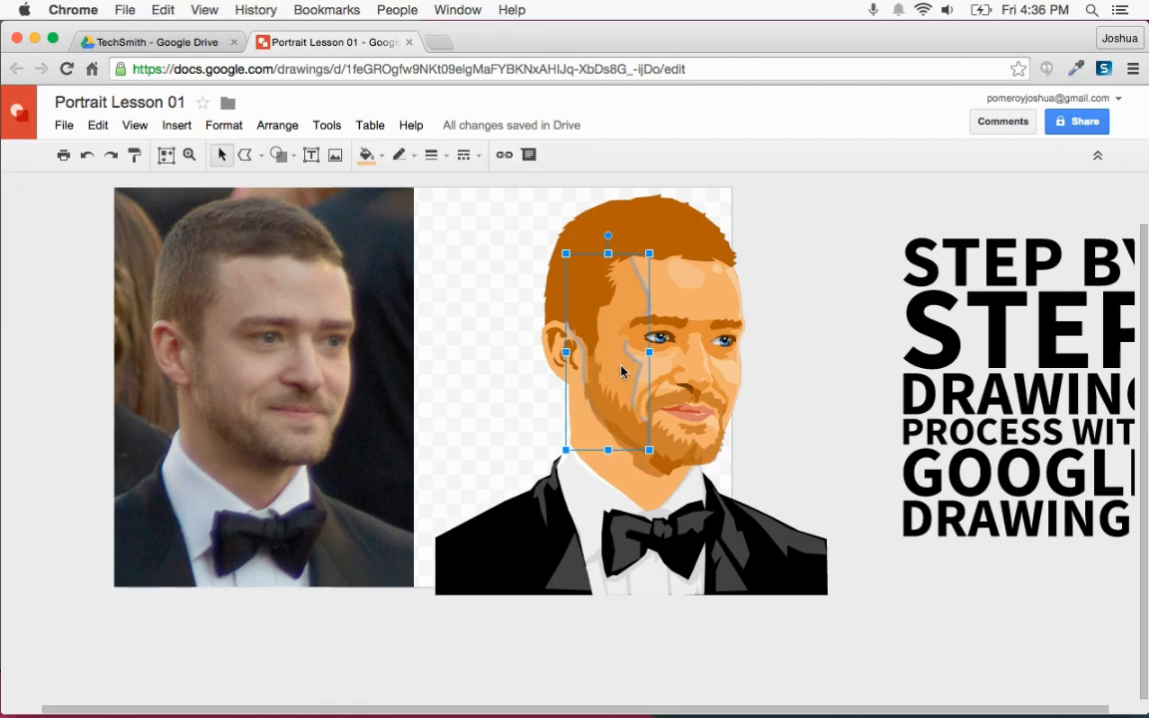
pyautogui.hscroll(-2, 574, 344)
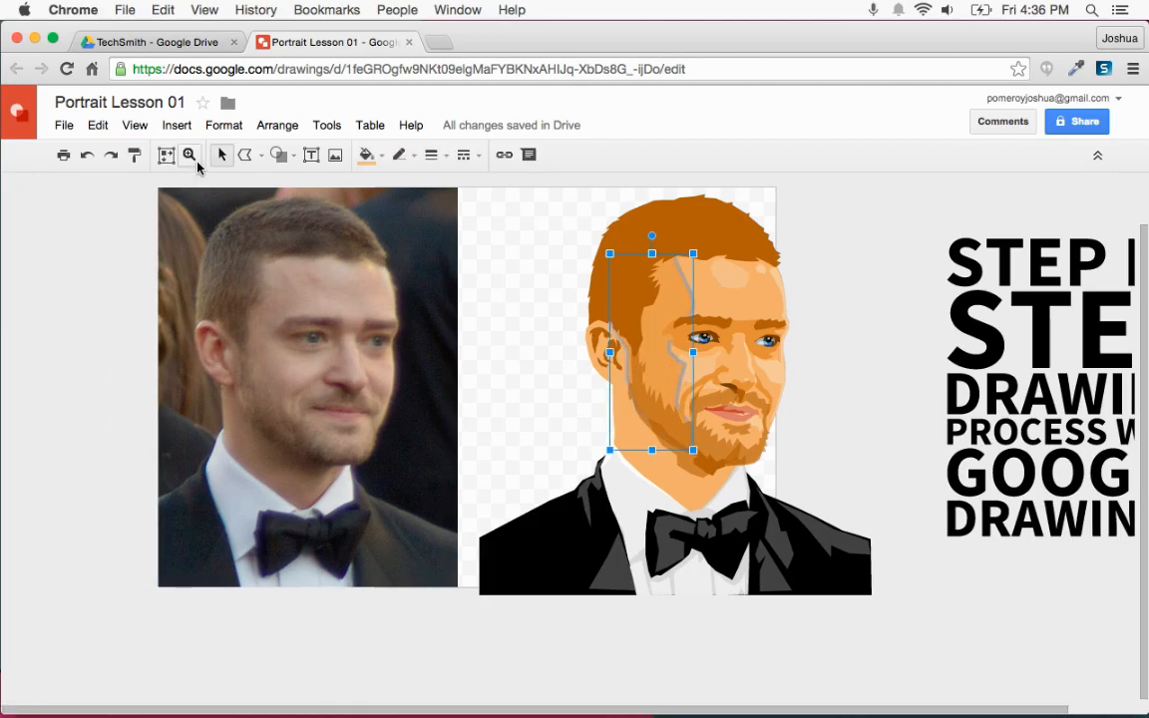
pyautogui.click(245, 157)
pyautogui.press('super+alt+plus')
pyautogui.press('super+alt+plus')
pyautogui.press('super+alt+plus')
pyautogui.press('super+alt+plus')
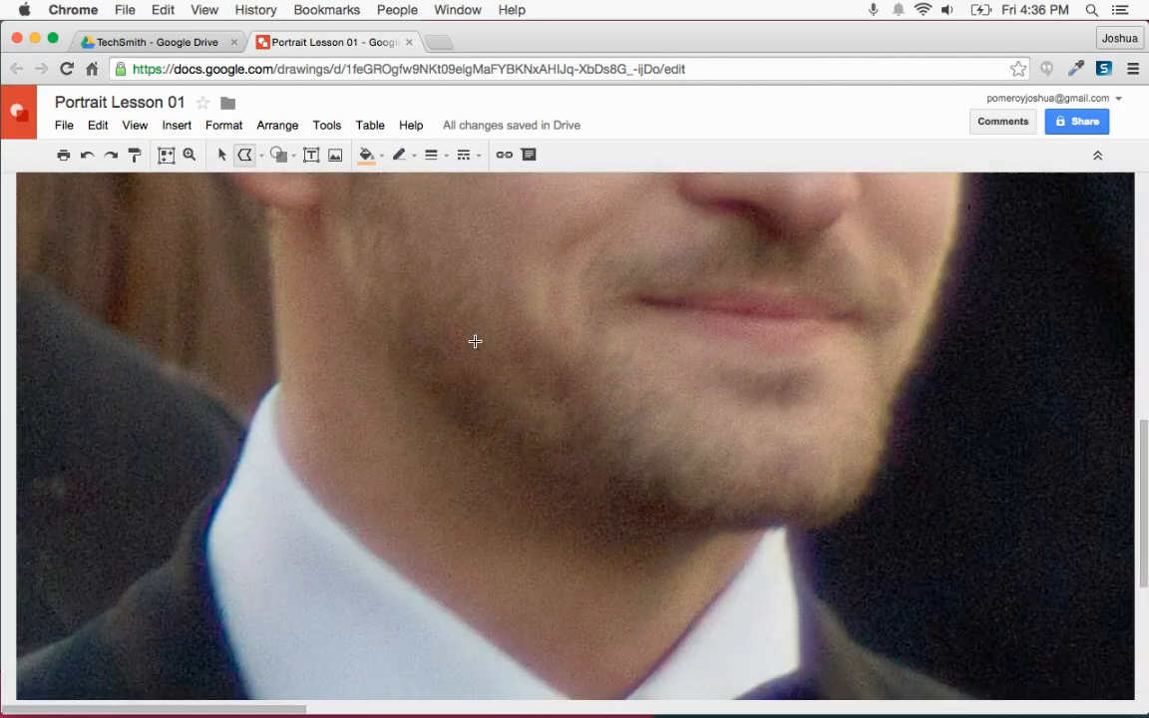
pyautogui.scroll(-4, 313, 379)
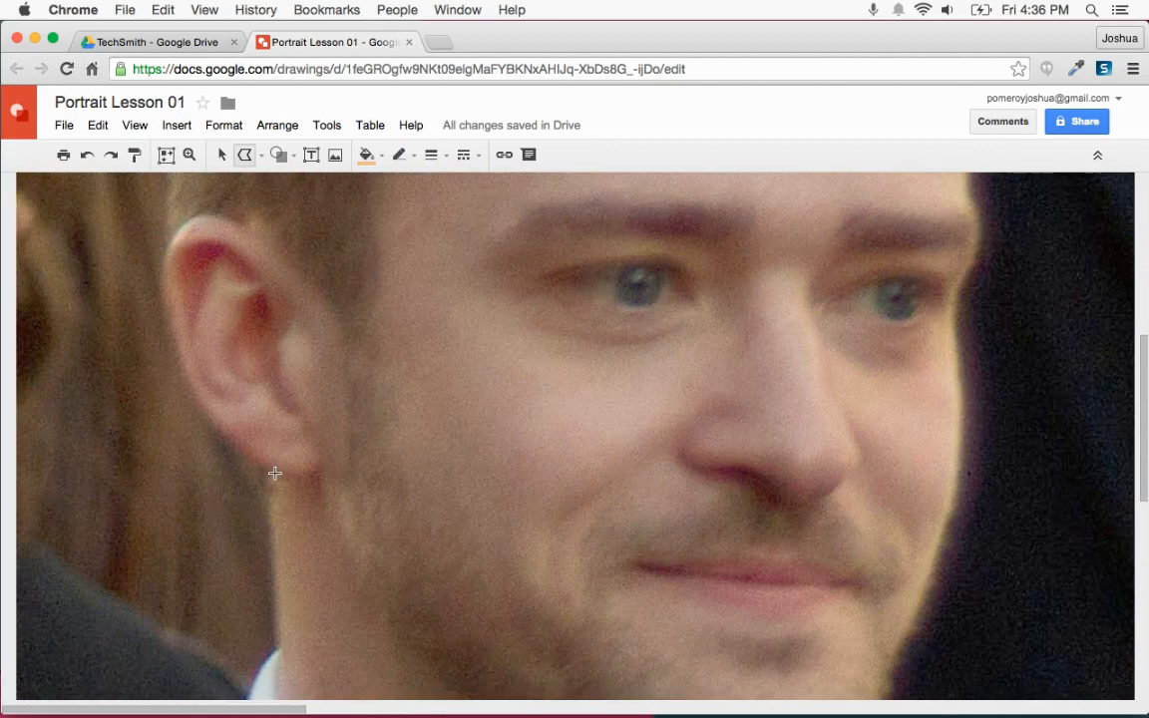
pyautogui.click(321, 463)
pyautogui.scroll(-4, 329, 522)
pyautogui.click(342, 404)
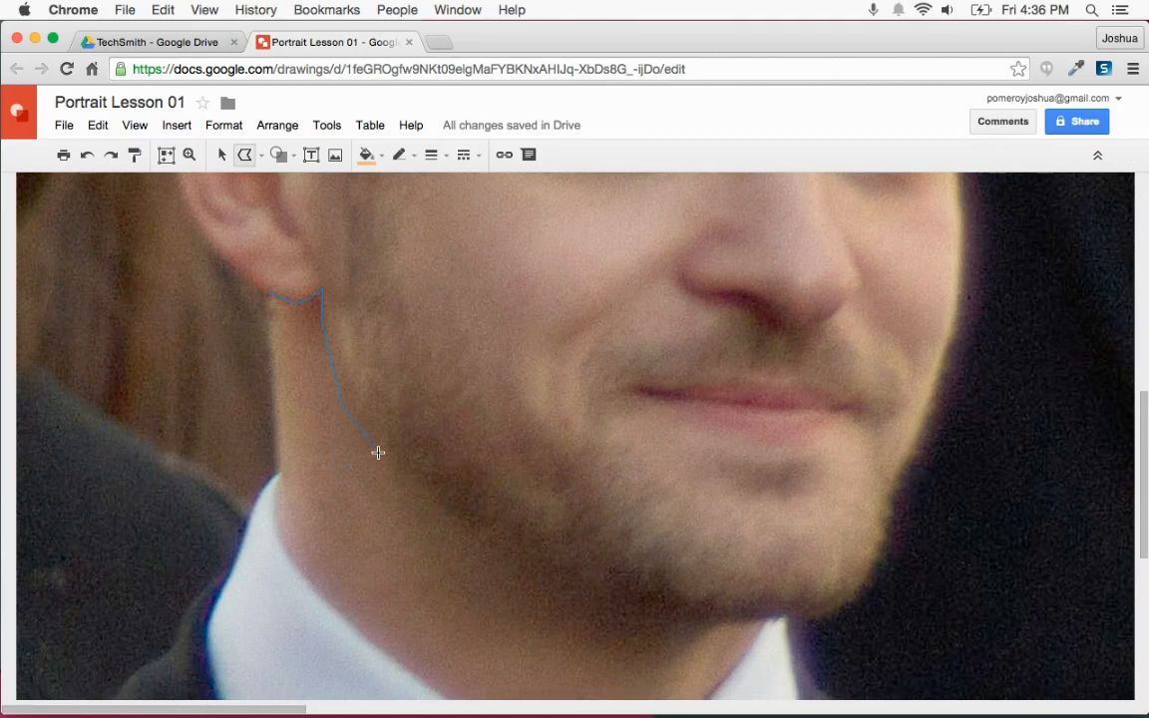
pyautogui.click(378, 462)
pyautogui.click(269, 292)
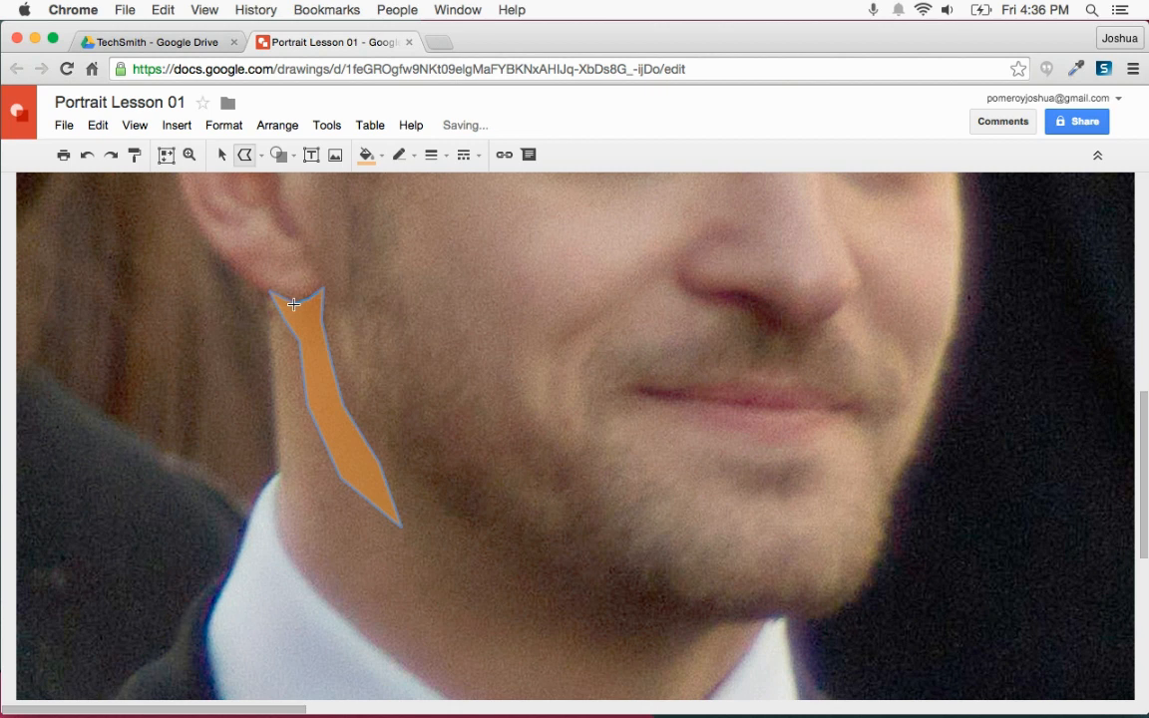
# Trace a small shadow polygon directly beneath the earlobe and fill it with dark orange-brown
pyautogui.click(264, 294)
pyautogui.press('super+z')
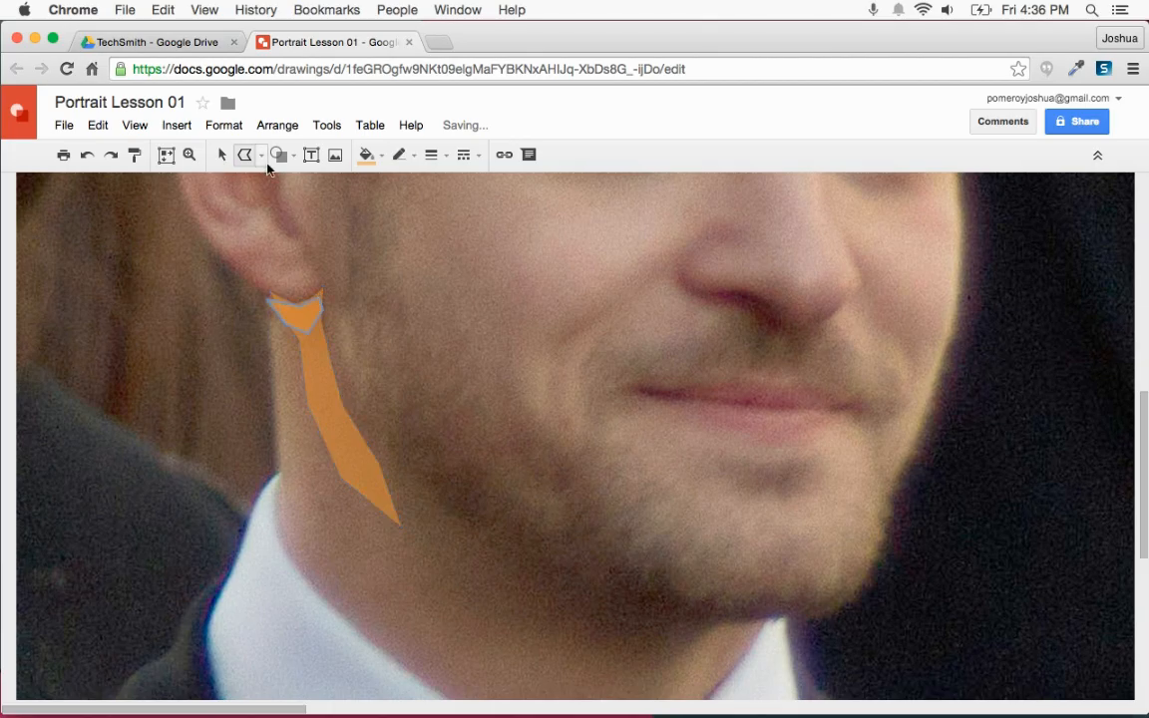
pyautogui.click(379, 157)
pyautogui.click(410, 321)
# Select both the neck shadow and the earlobe shadow and move them from the photo onto the portrait's neck
pyautogui.click(220, 158)
pyautogui.click(329, 384)
pyautogui.moveTo(322, 387); pyautogui.dragTo(623, 387)
pyautogui.hscroll(10, 566, 395)
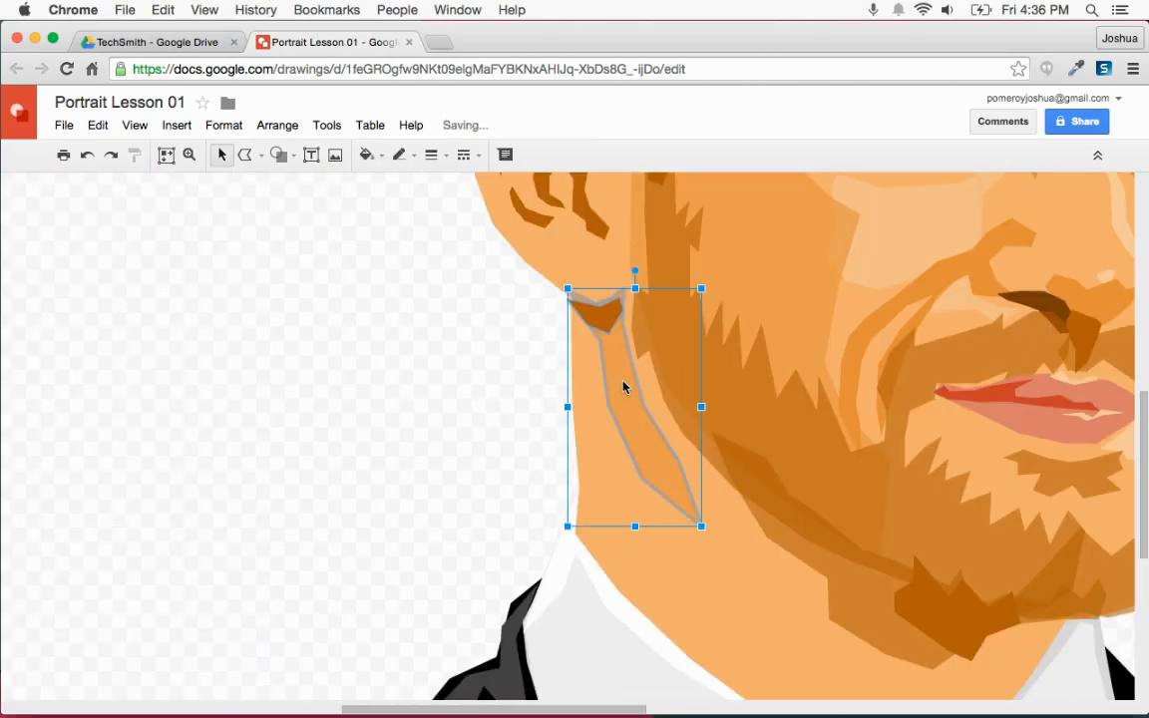
# Nudge the two neck shadows horizontally so they sit under the portrait's earlobe beside the beard
pyautogui.press('Right')
pyautogui.press('Right')
pyautogui.press('Right')
pyautogui.press('Right')
pyautogui.press('Right')
pyautogui.press('Right')
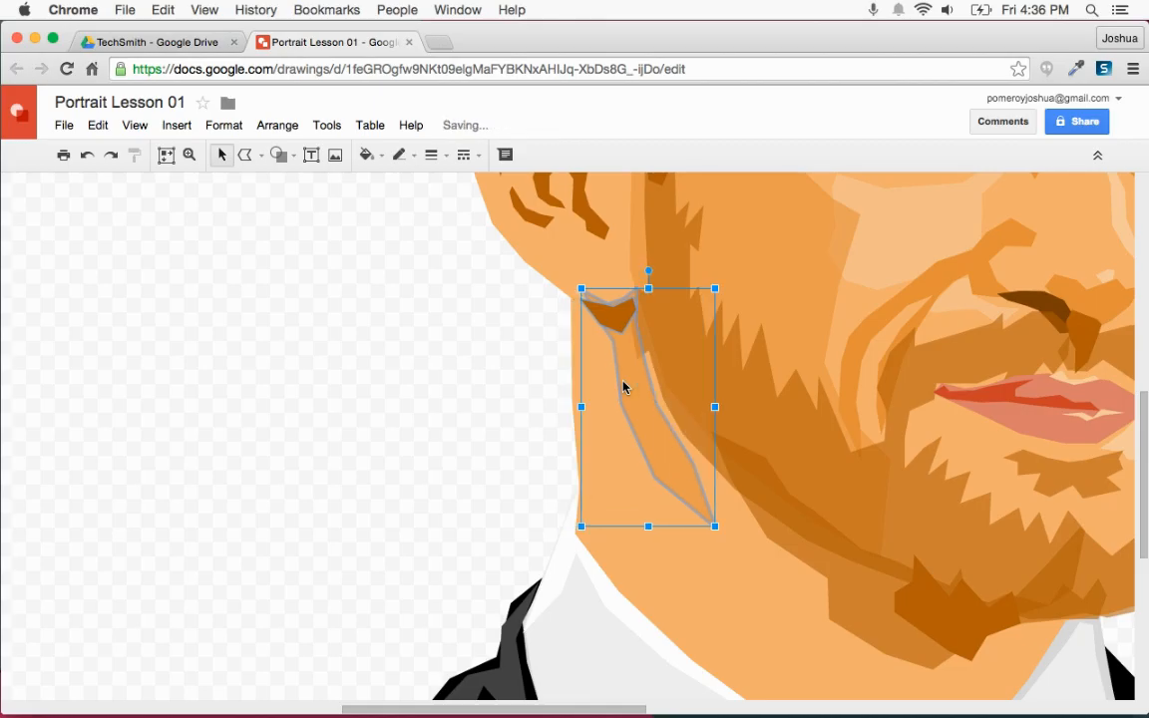
pyautogui.press('Left')
pyautogui.press('Left')
pyautogui.press('Left')
pyautogui.press('super+alt+minus')
pyautogui.press('super+alt+minus')
pyautogui.click(845, 290)
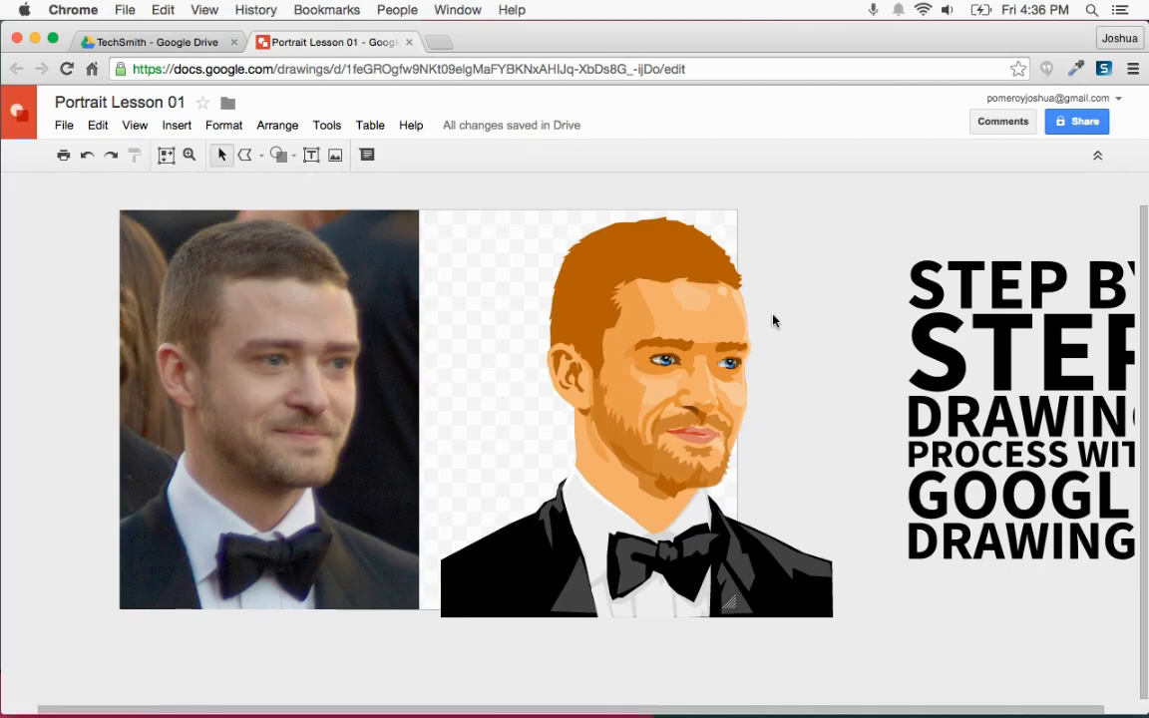
# Reselect the earlobe shadow and neck shadow and shift them slightly left to meet the neck's outer edge
pyautogui.hscroll(-2, 780, 315)
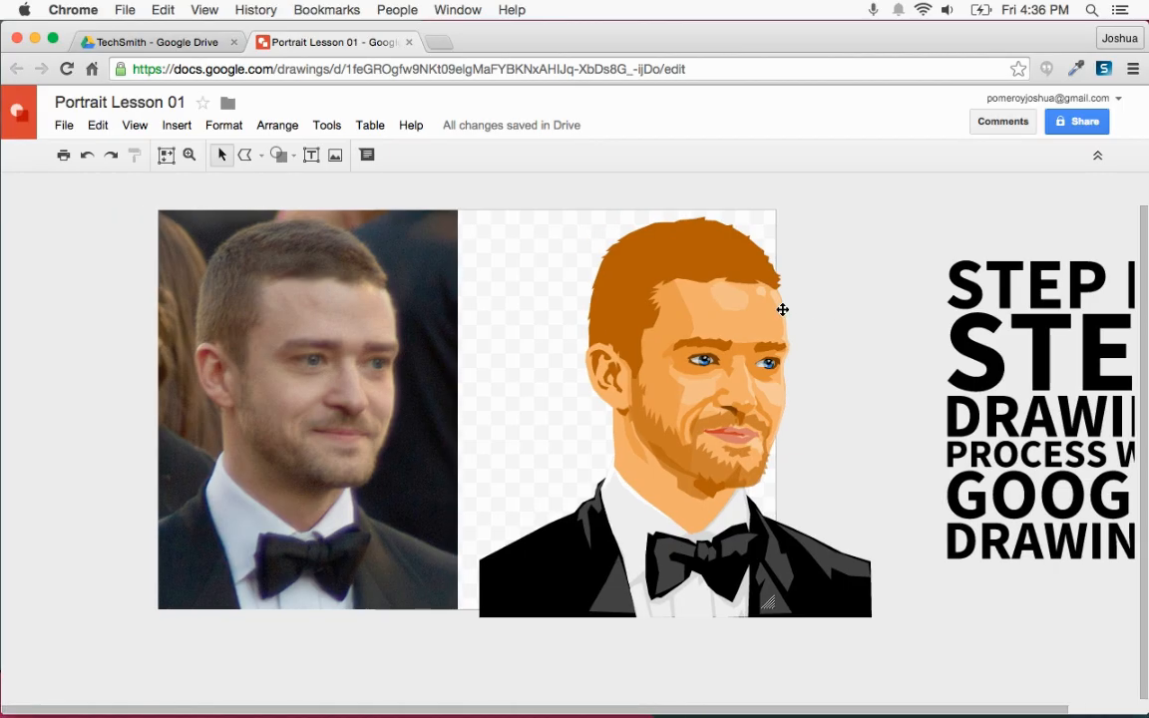
pyautogui.press('super+alt+plus')
pyautogui.press('super+alt+plus')
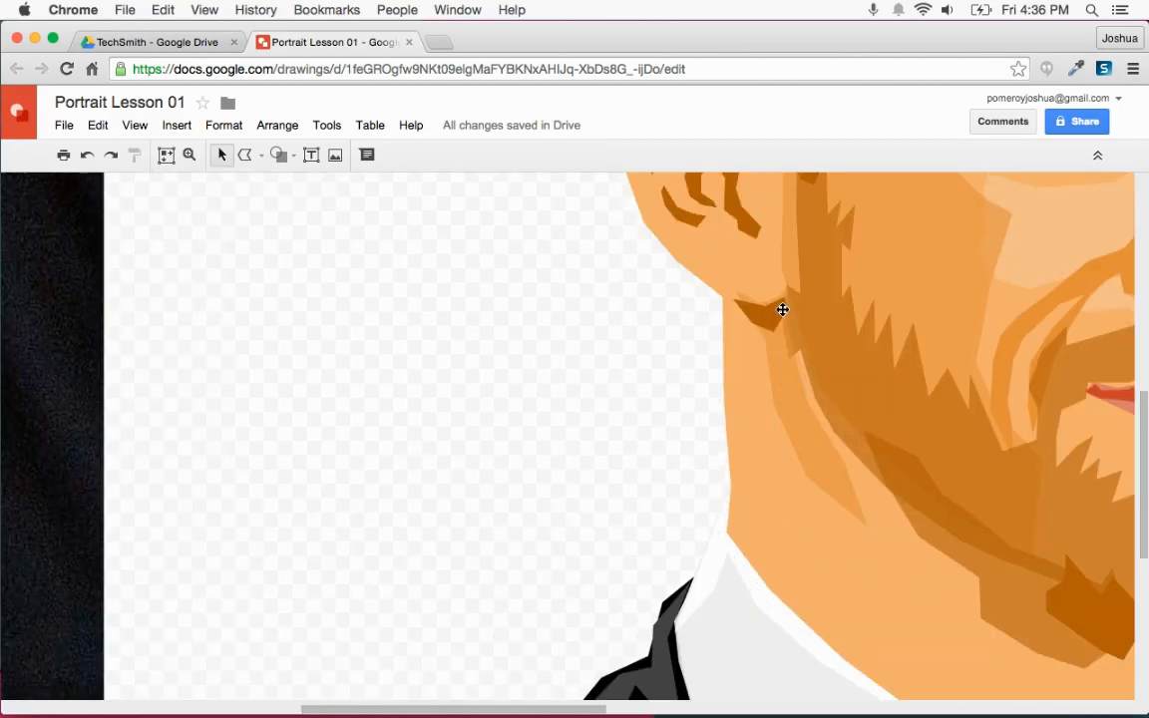
pyautogui.click(776, 311)
pyautogui.keyDown('shift'); pyautogui.click(796, 401); pyautogui.keyUp('shift')
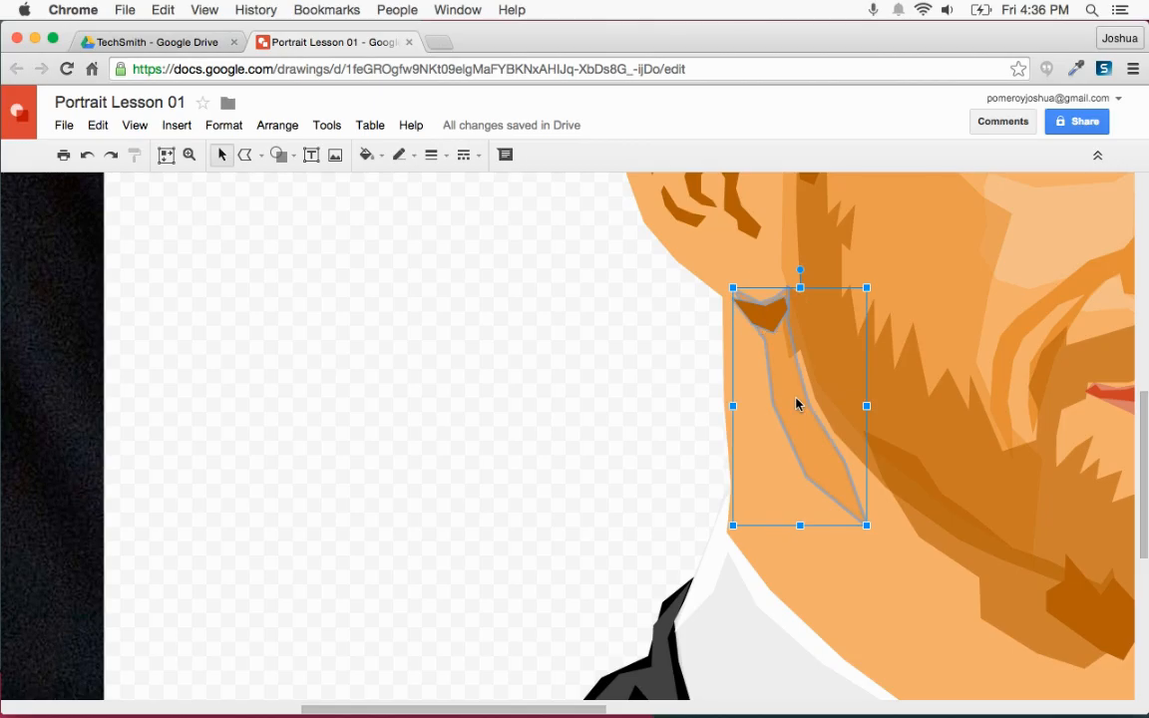
pyautogui.press('Left')
pyautogui.press('Left')
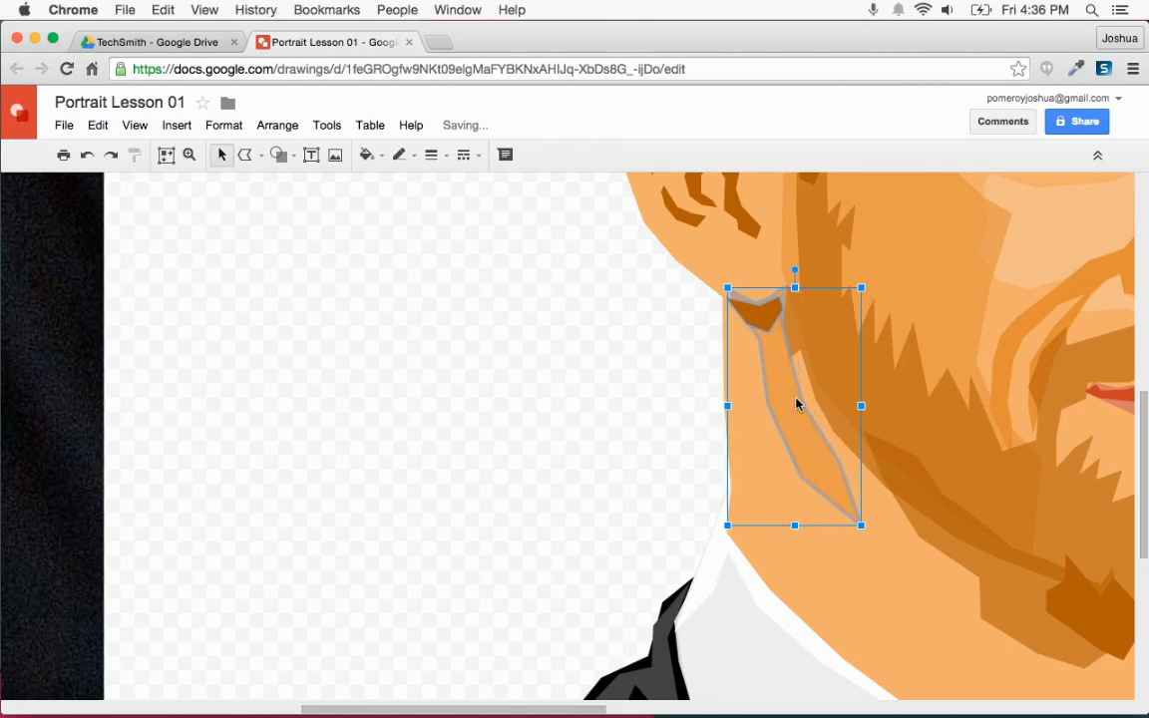
pyautogui.press('super+alt+minus')
pyautogui.click(826, 382)
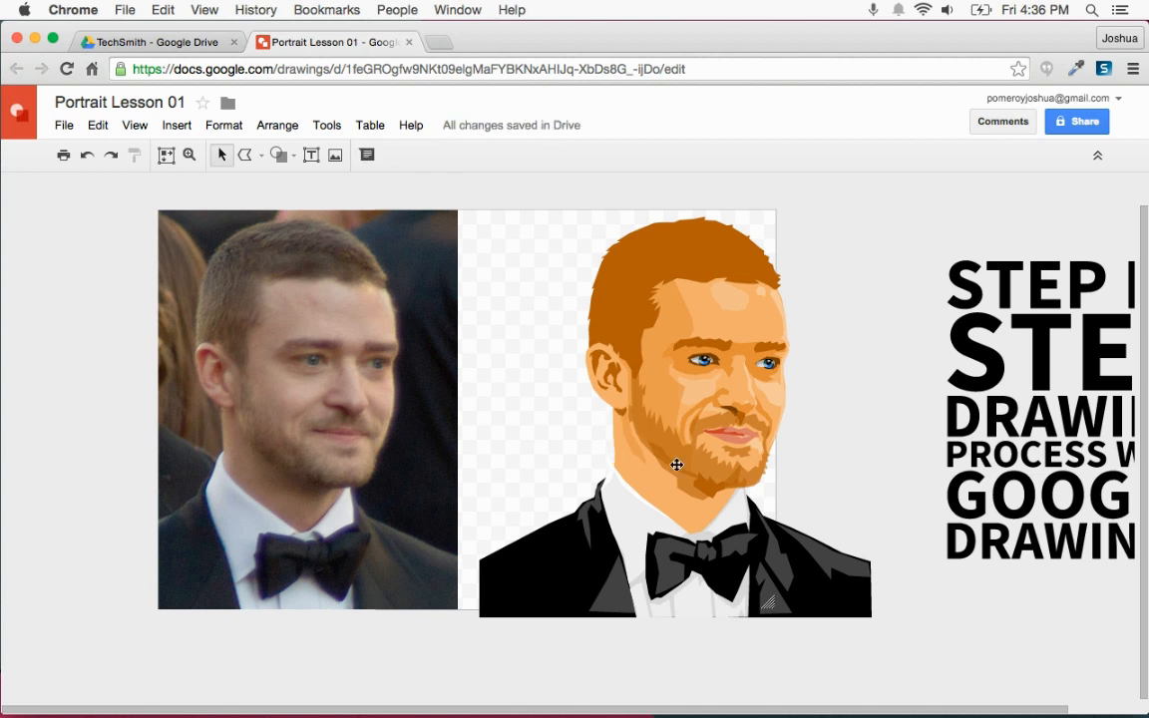
pyautogui.press('super+alt+plus')
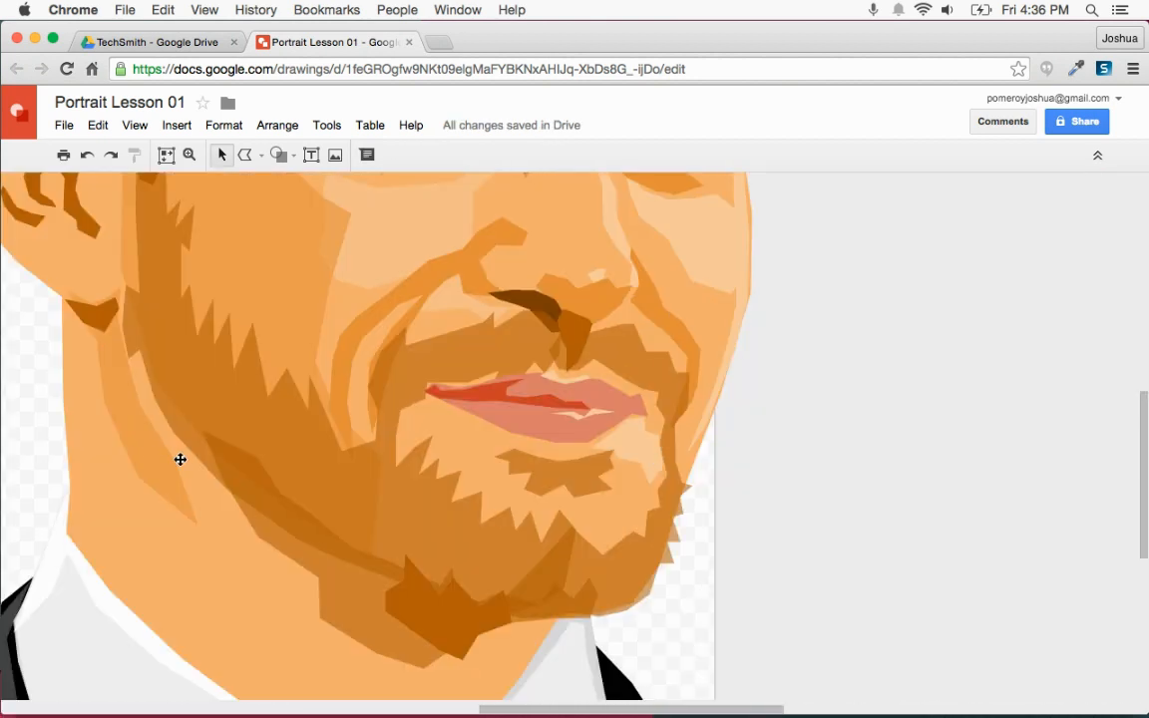
# Reshape the light neck shadow's points so its inner edge tucks under the beard and its lower end extends along the jawline
pyautogui.click(150, 466)
pyautogui.doubleClick(150, 466)
pyautogui.moveTo(129, 362); pyautogui.dragTo(142, 358)
pyautogui.moveTo(140, 403); pyautogui.dragTo(166, 410)
pyautogui.moveTo(175, 462); pyautogui.dragTo(211, 468)
pyautogui.moveTo(199, 526); pyautogui.dragTo(264, 538)
pyautogui.moveTo(138, 476); pyautogui.dragTo(141, 490)
pyautogui.click(821, 412)
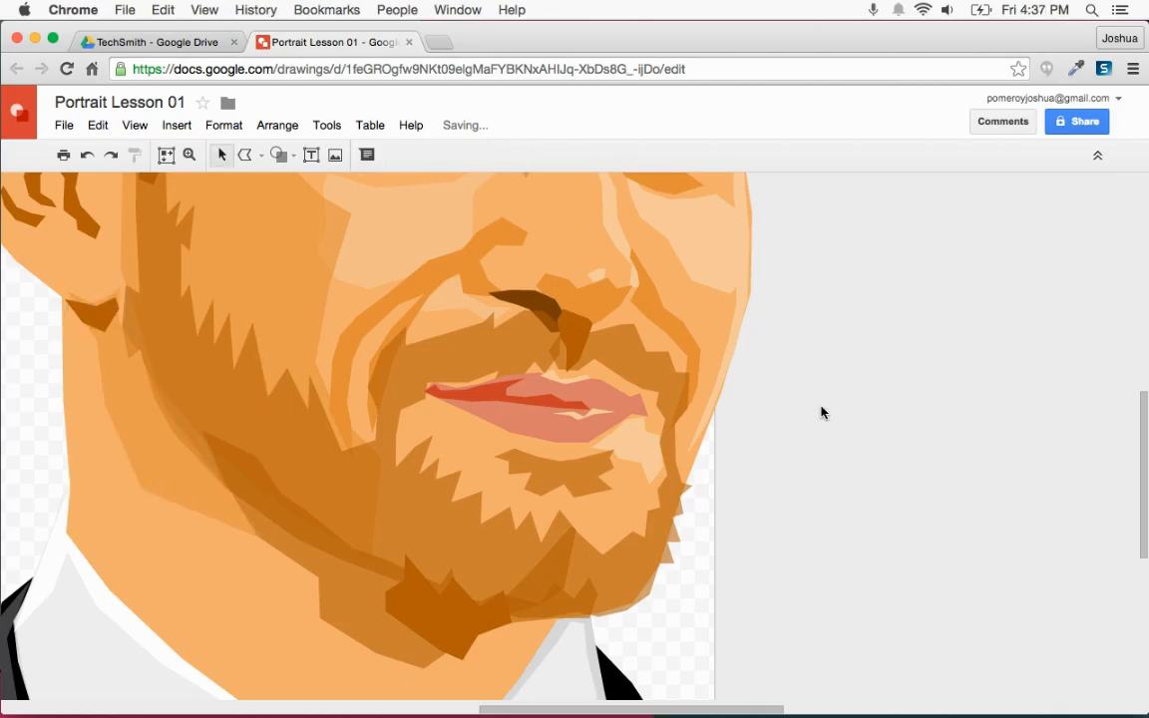
# Compare the whole portrait with the reference photo to find areas that still need refinement
pyautogui.press('super+alt+minus')
pyautogui.press('super+alt+minus')
pyautogui.press('super+alt+minus')
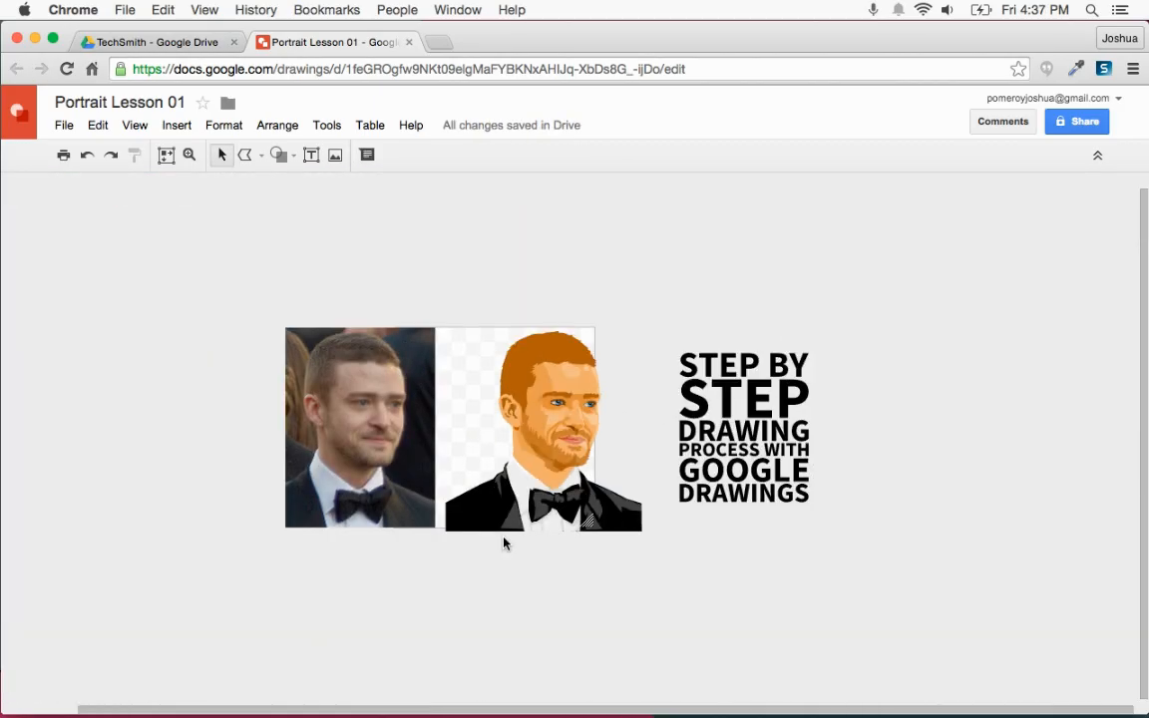
pyautogui.hscroll(-3, 504, 539)
pyautogui.press('super+alt+equal')
pyautogui.press('super+alt+equal')
pyautogui.press('super+alt+equal')
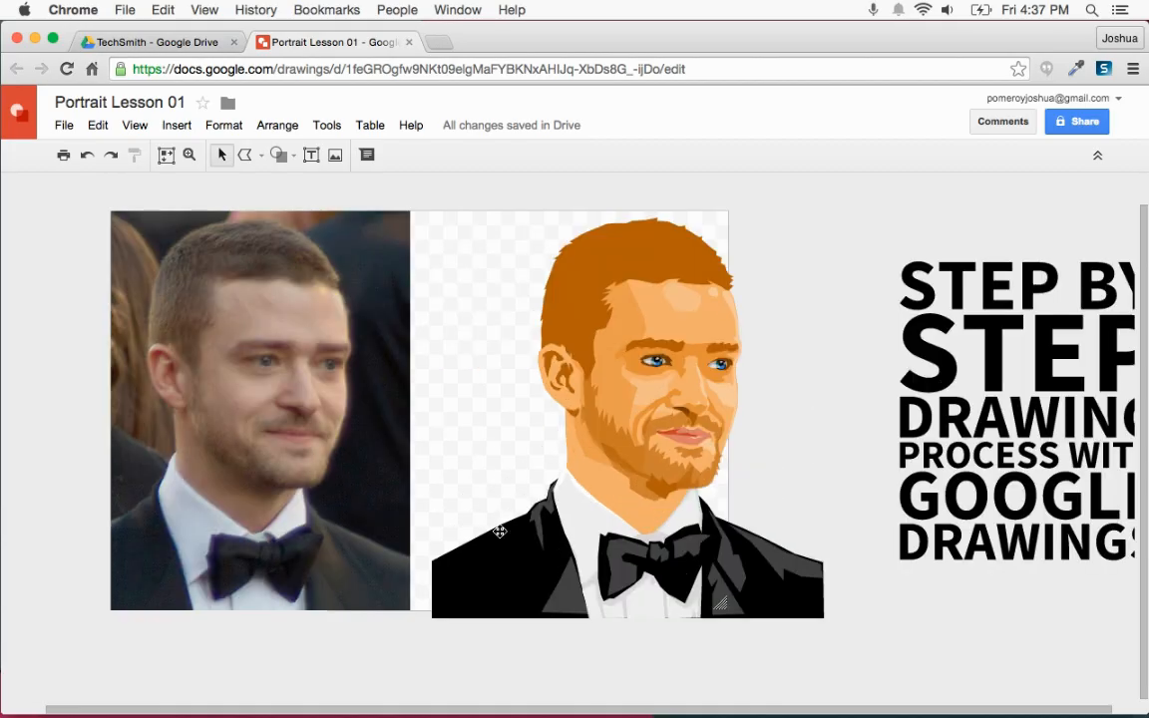
pyautogui.hscroll(-2, 589, 507)
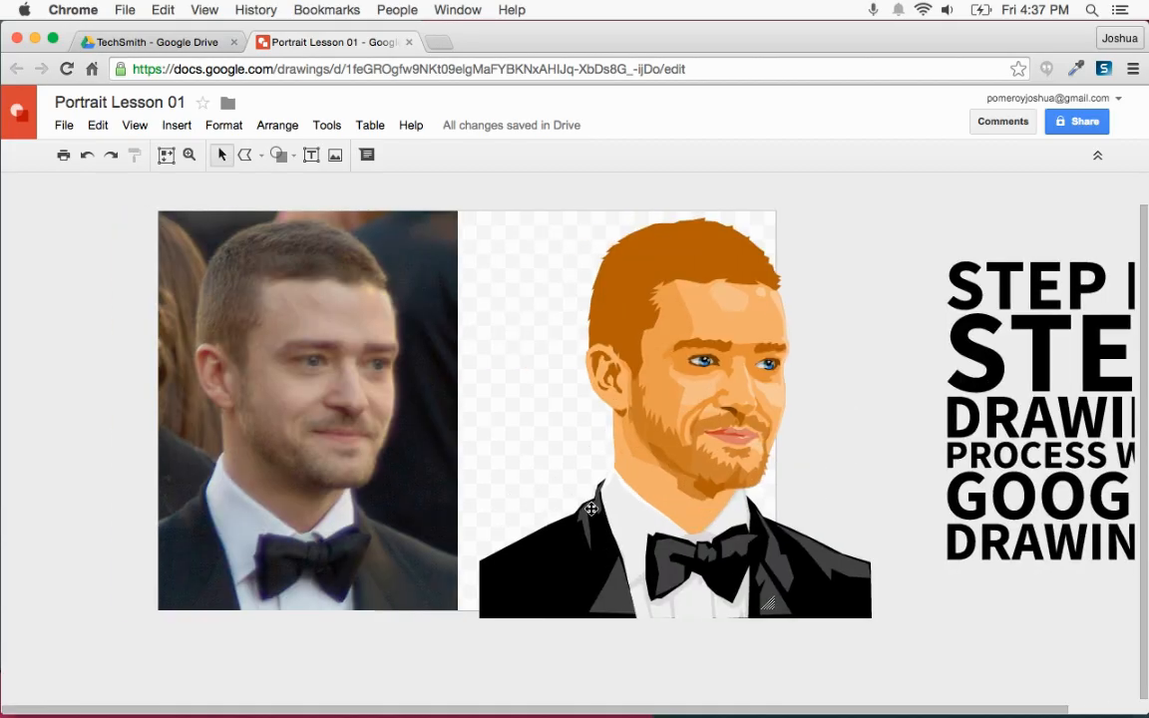
pyautogui.press('super+alt+equal')
pyautogui.press('super+alt+equal')
pyautogui.press('super+alt+equal')
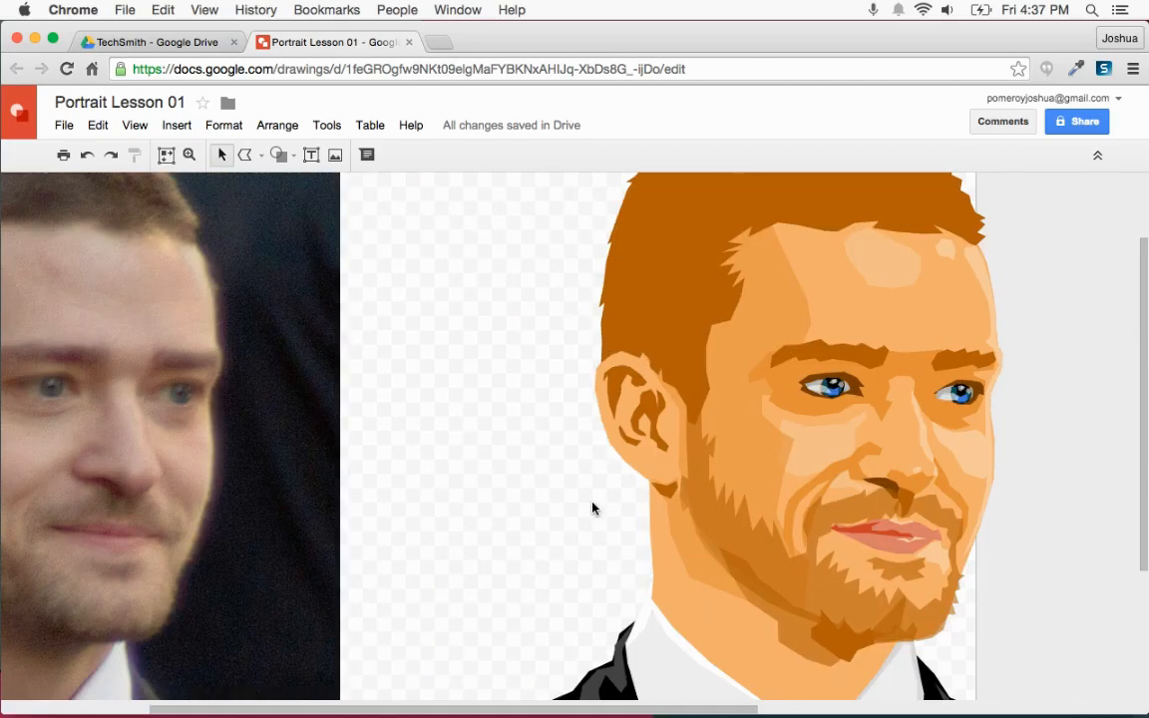
pyautogui.hscroll(-5, 579, 498)
pyautogui.hscroll(5, 593, 488)
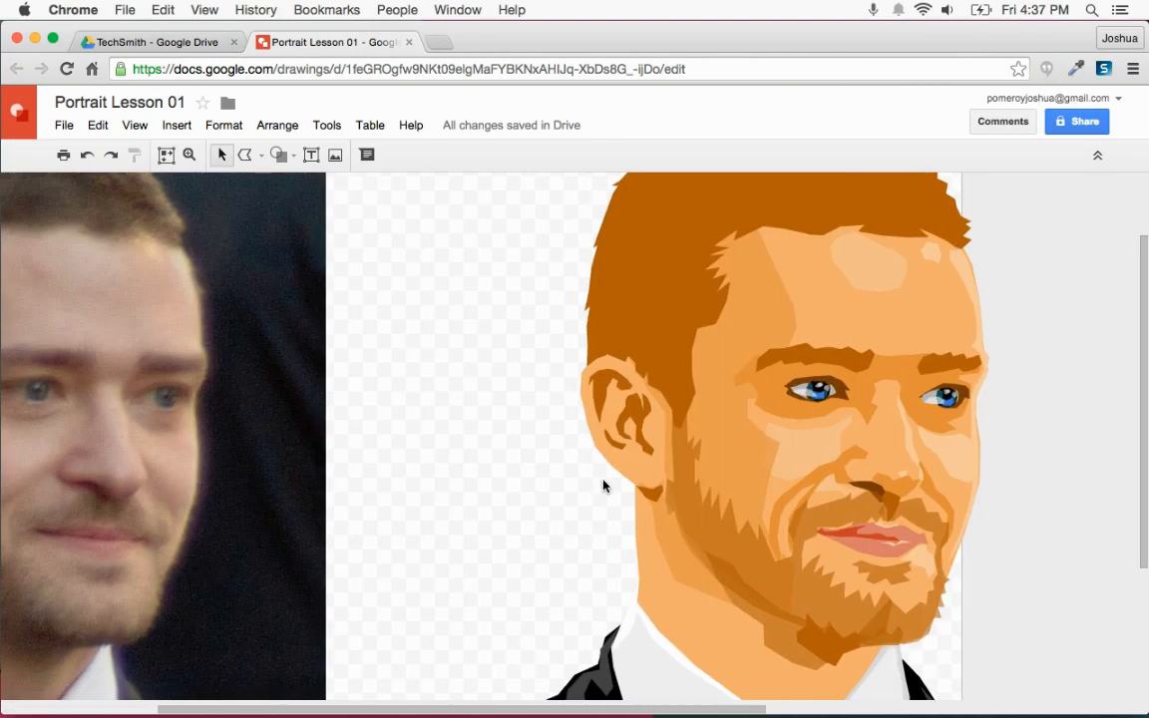
# Pull the lower inner-corner point of the dark outline around the eye nearer the ear closer to the eyeball
pyautogui.press('super+alt+equal')
pyautogui.press('super+alt+equal')
pyautogui.hscroll(5, 800, 425)
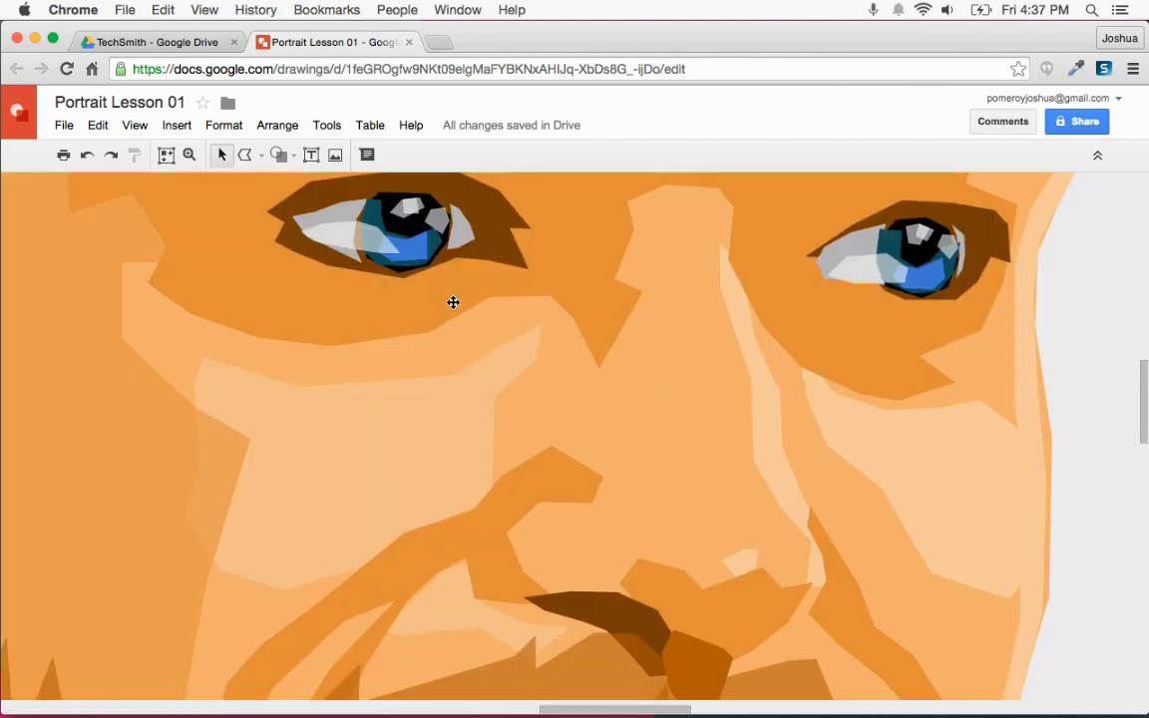
pyautogui.scroll(3, 457, 296)
pyautogui.click(510, 361)
pyautogui.doubleClick(519, 394)
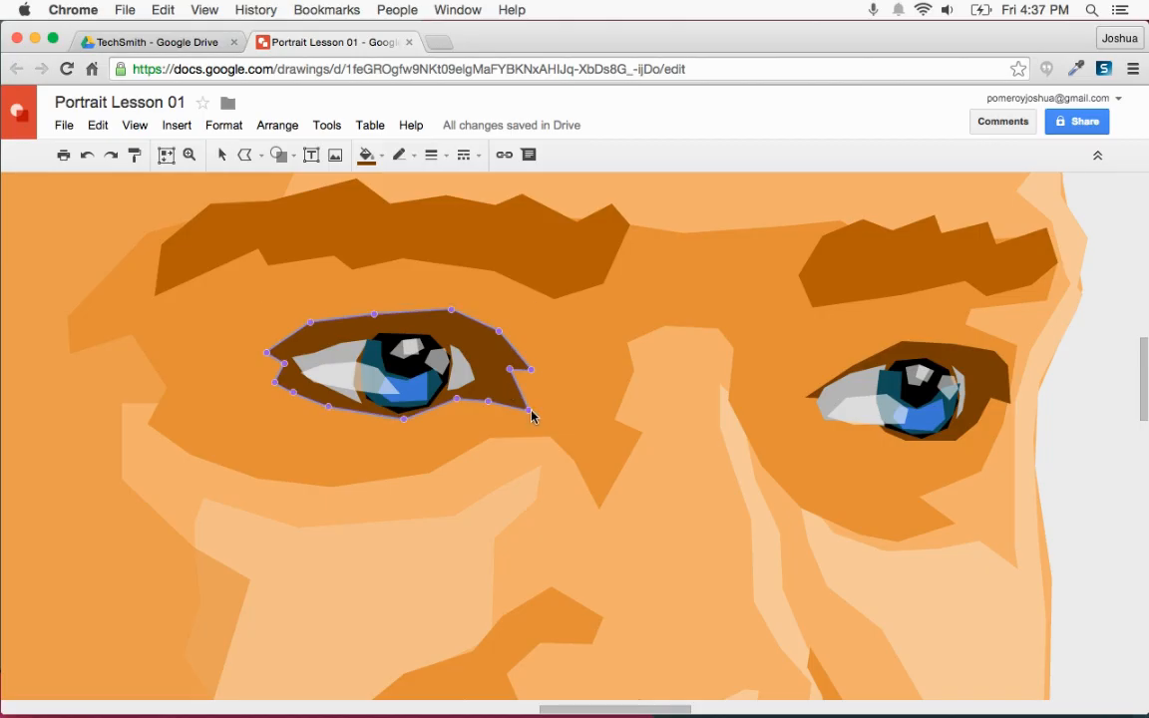
pyautogui.moveTo(510, 394); pyautogui.dragTo(511, 396)
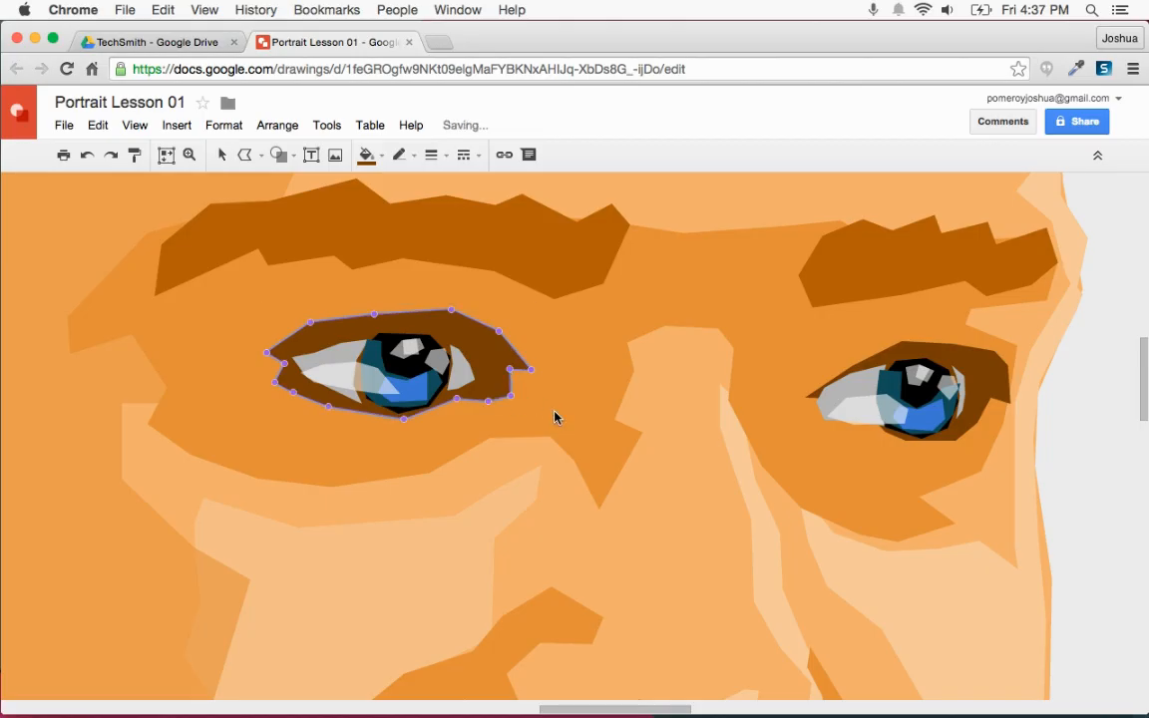
pyautogui.scroll(-5, 556, 417)
pyautogui.click(763, 418)
pyautogui.scroll(1, 768, 418)
pyautogui.click(783, 415)
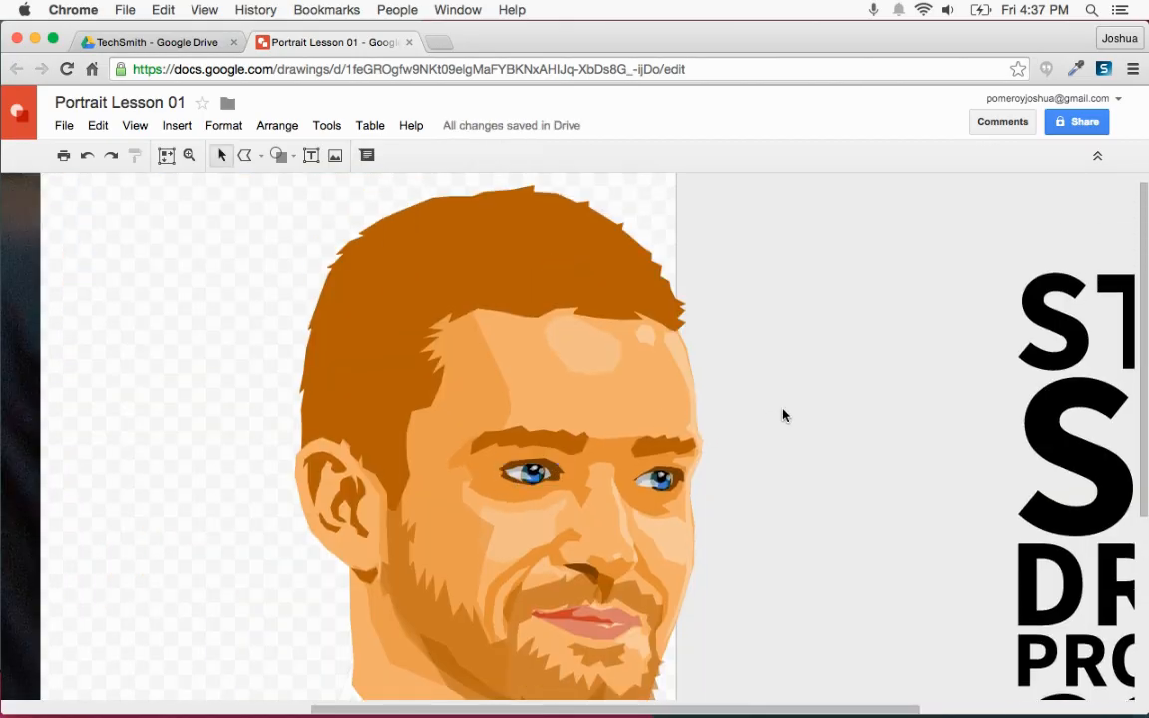
# Trace a thin upper-eyelid highlight over the photo's eye nearer the ear, using the face's light orange fill
pyautogui.scroll(-3, 783, 415)
pyautogui.hscroll(-2, 726, 418)
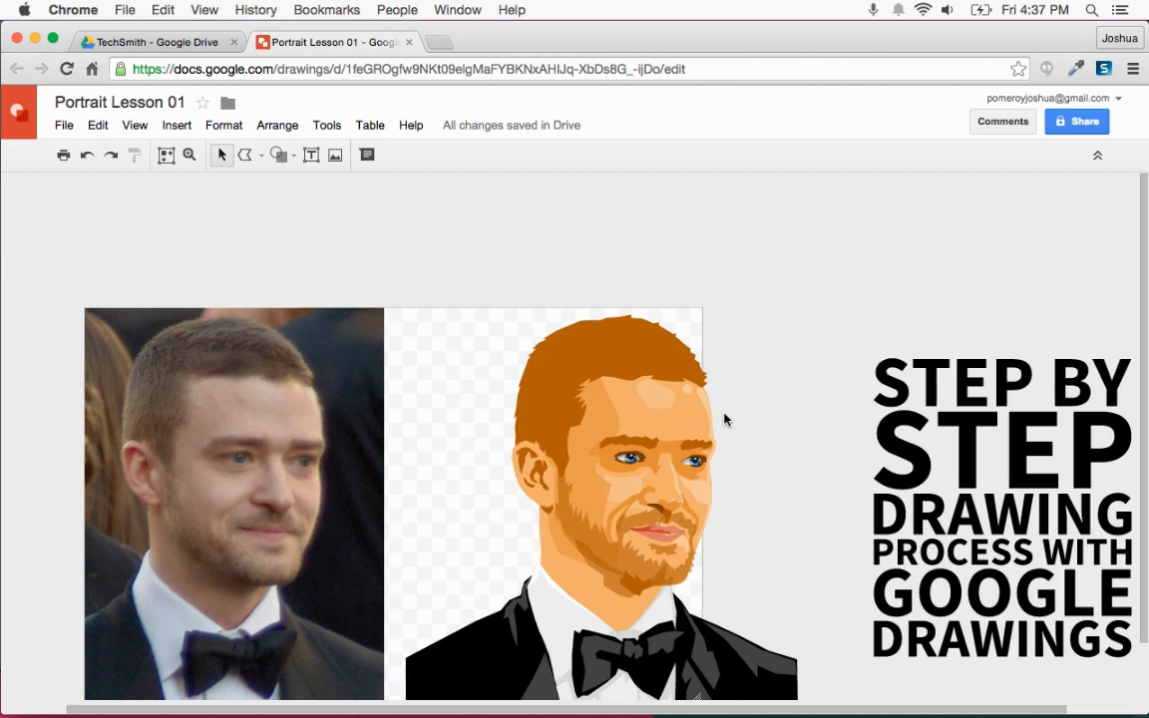
pyautogui.scroll(3, 727, 419)
pyautogui.scroll(-1, 727, 419)
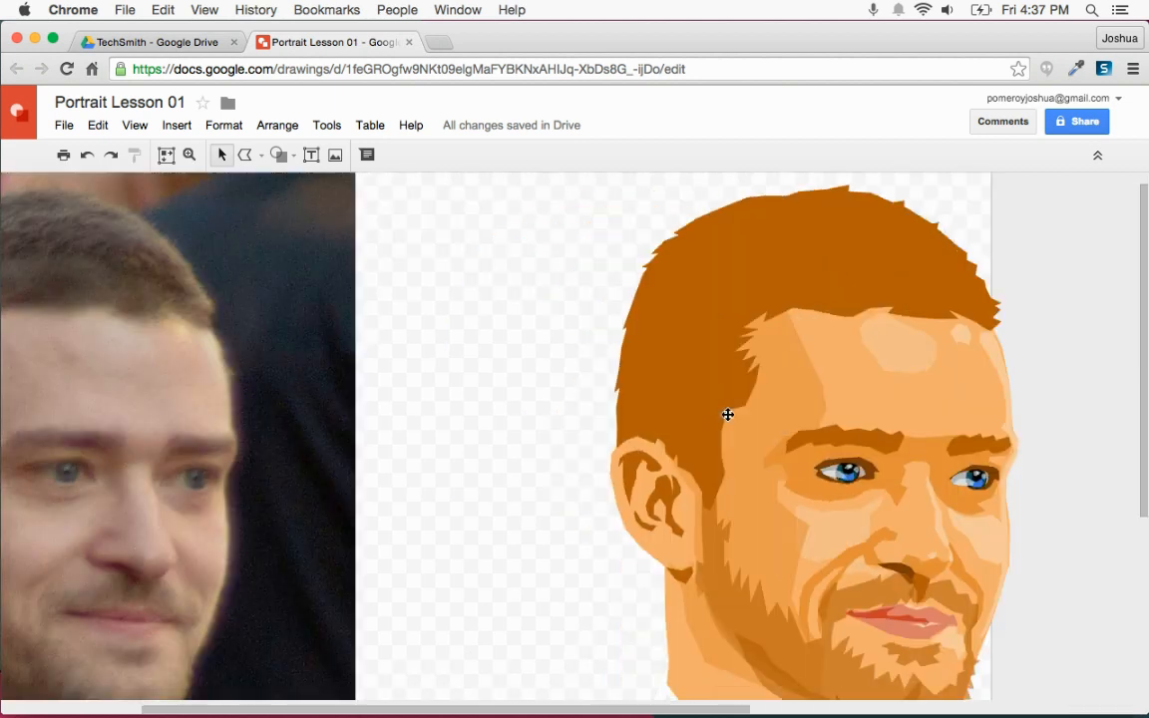
pyautogui.click(858, 392)
pyautogui.doubleClick(857, 392)
pyautogui.scroll(2, 862, 397)
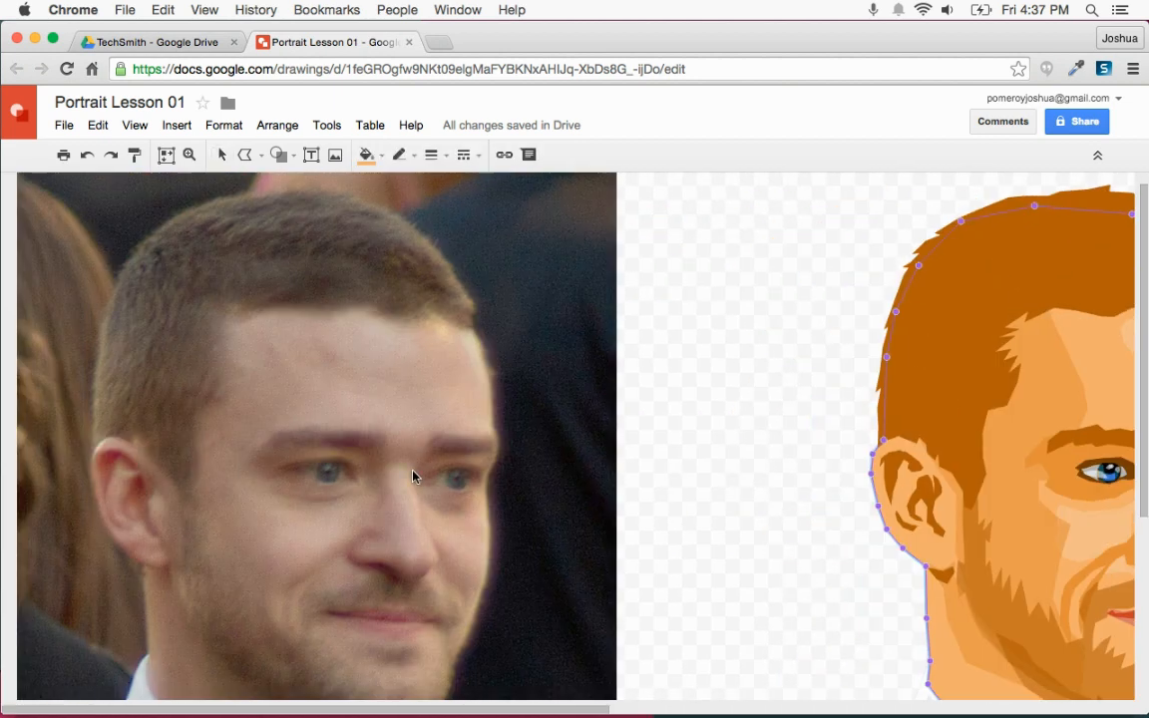
pyautogui.press('super+alt+plus')
pyautogui.press('super+alt+plus')
pyautogui.hscroll(-7, 397, 469)
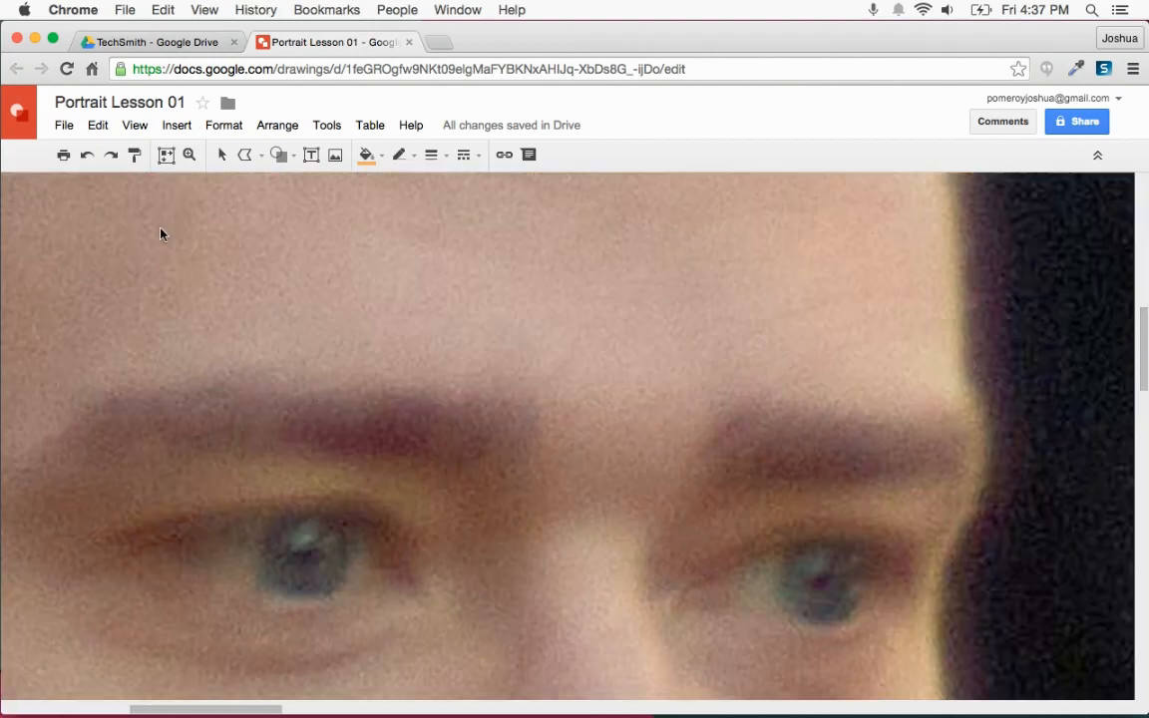
pyautogui.click(246, 156)
pyautogui.click(401, 520)
pyautogui.click(352, 495)
pyautogui.click(237, 496)
pyautogui.click(261, 474)
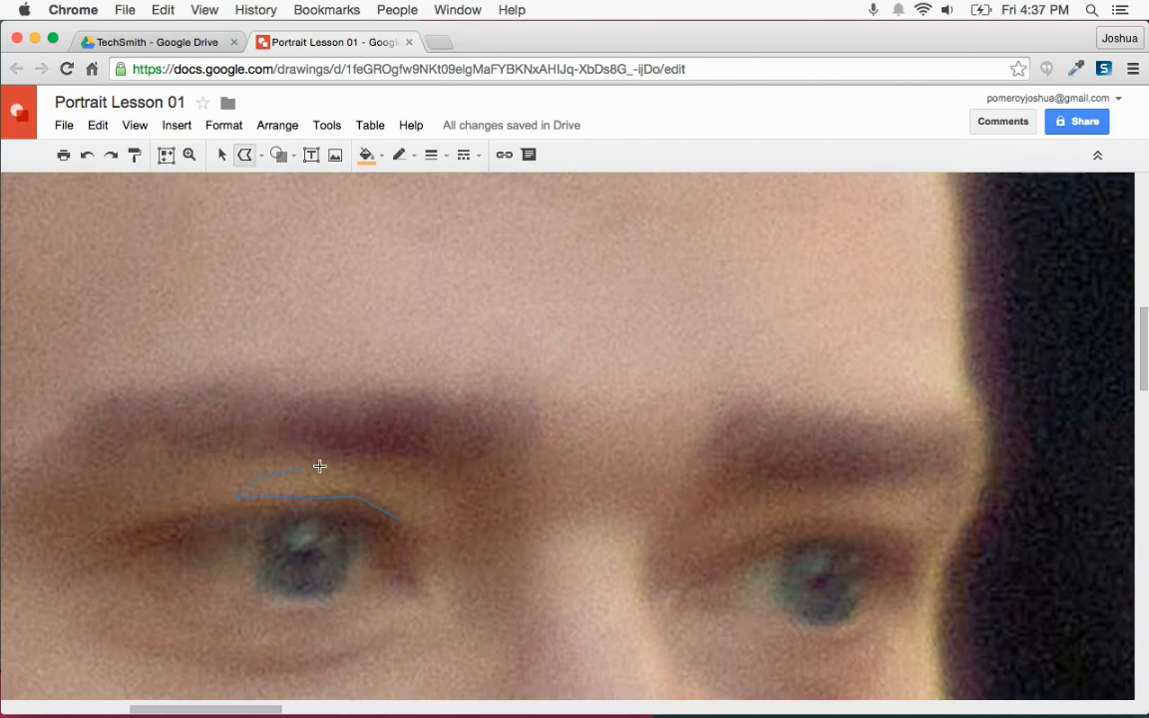
pyautogui.click(401, 519)
# Trace a matching light orange upper-eyelid highlight above the photo's far eye, below the eyebrow's outer end
pyautogui.hscroll(5, 403, 520)
pyautogui.click(352, 522)
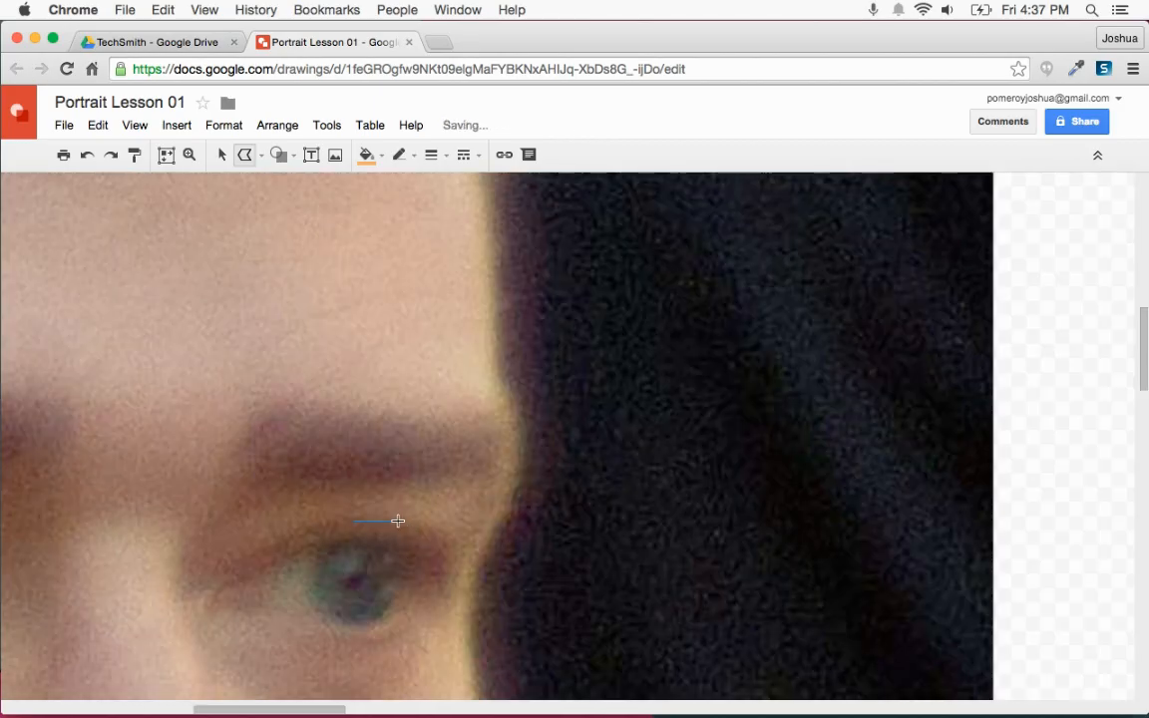
pyautogui.click(453, 538)
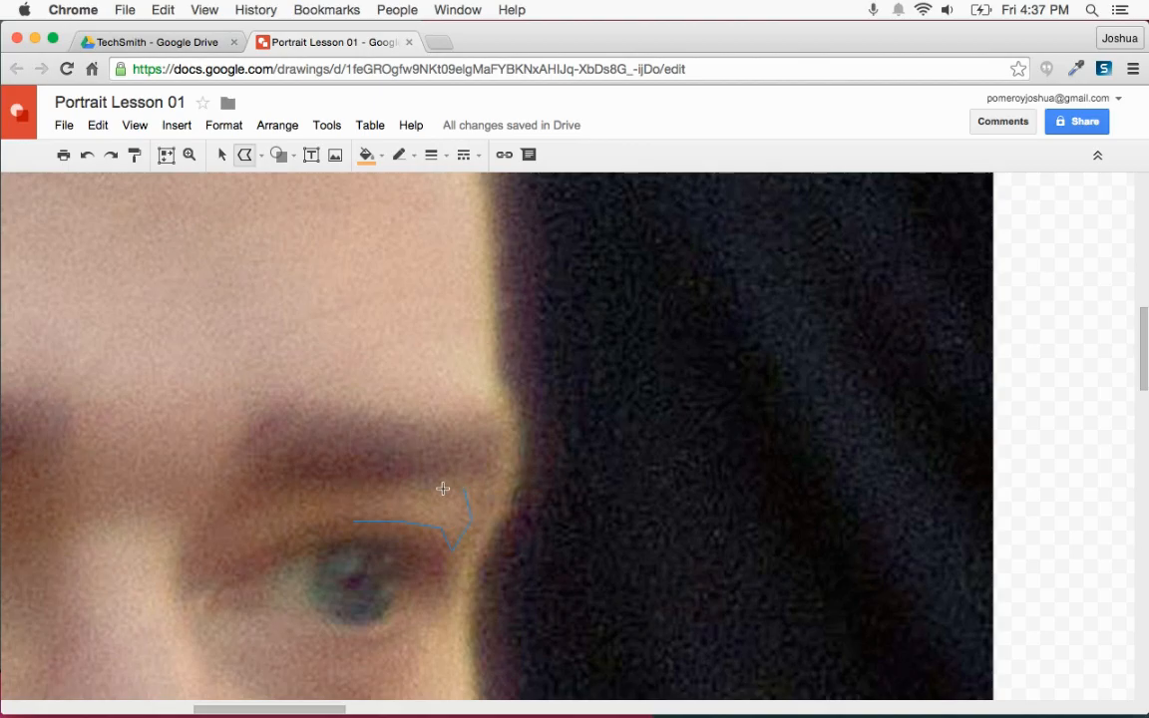
pyautogui.click(379, 500)
pyautogui.click(349, 521)
pyautogui.press('alt+super+minus')
pyautogui.press('alt+super+minus')
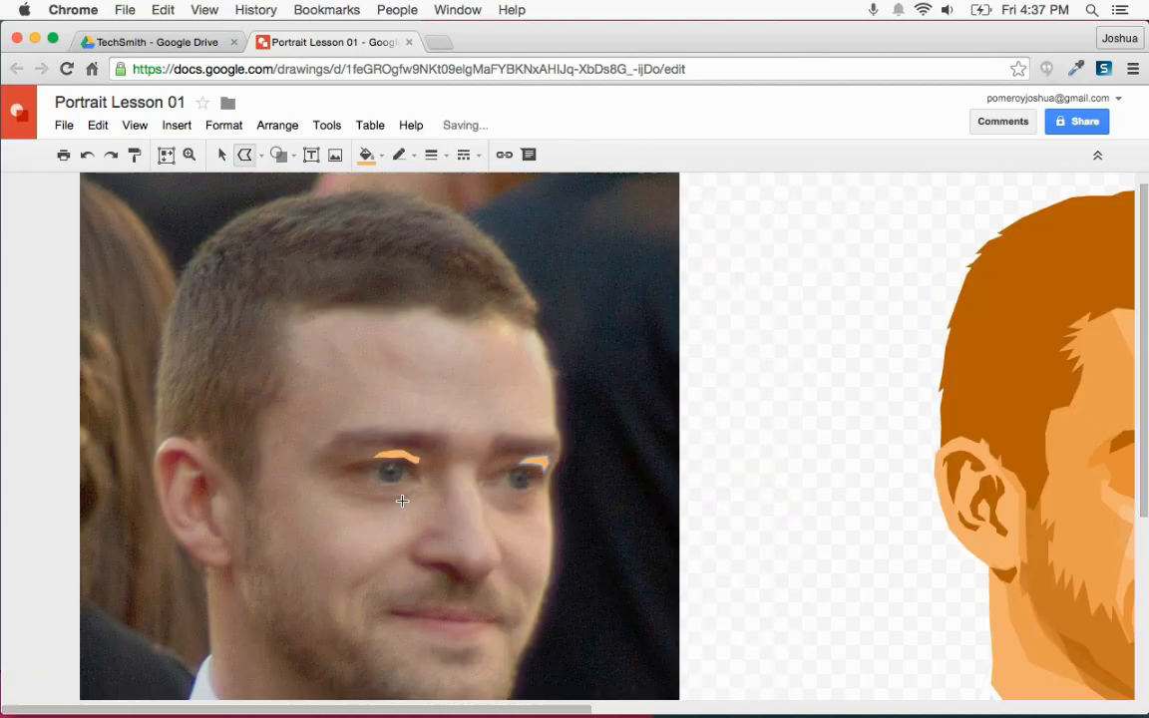
# Select both eyelid highlights and move them from the photo onto the portrait's eyes
pyautogui.click(222, 156)
pyautogui.keyDown('shift'); pyautogui.click(401, 459); pyautogui.keyUp('shift')
pyautogui.moveTo(400, 458); pyautogui.dragTo(208, 465)
pyautogui.hscroll(10, 564, 469)
pyautogui.click(517, 481)
pyautogui.hscroll(-6, 538, 477)
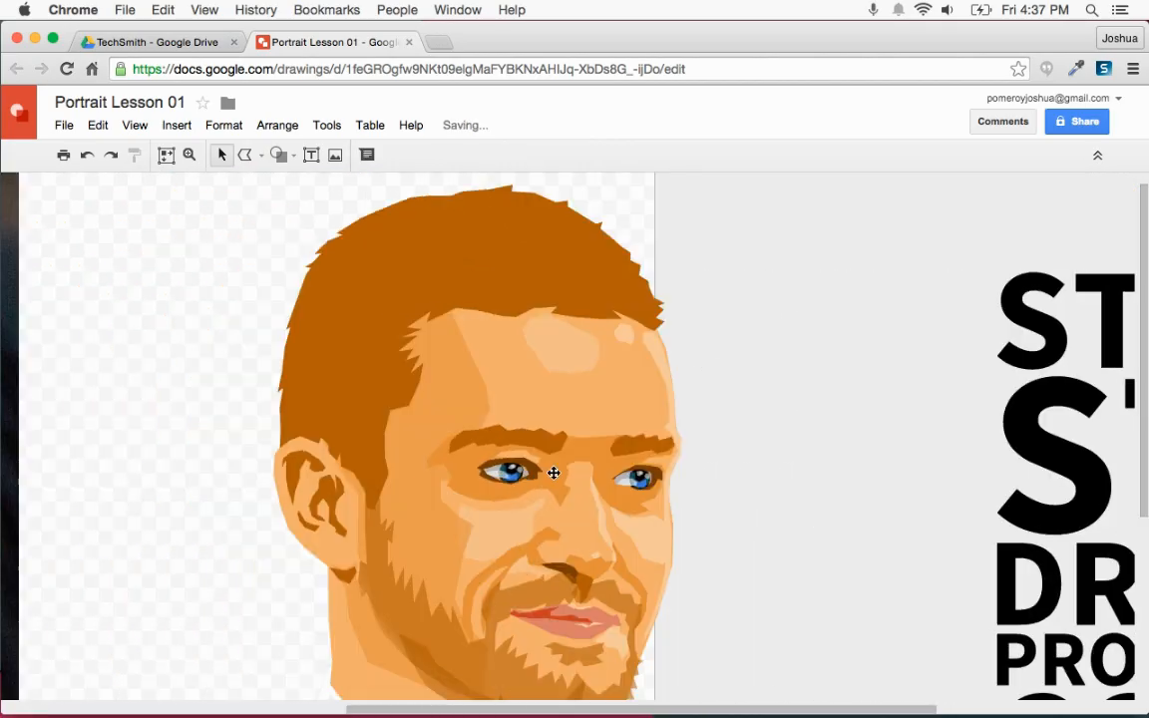
# Adjust each eyelid highlight's position so it sits between the dark eye outline and the eyebrow
pyautogui.scroll(5, 554, 473)
pyautogui.click(367, 487)
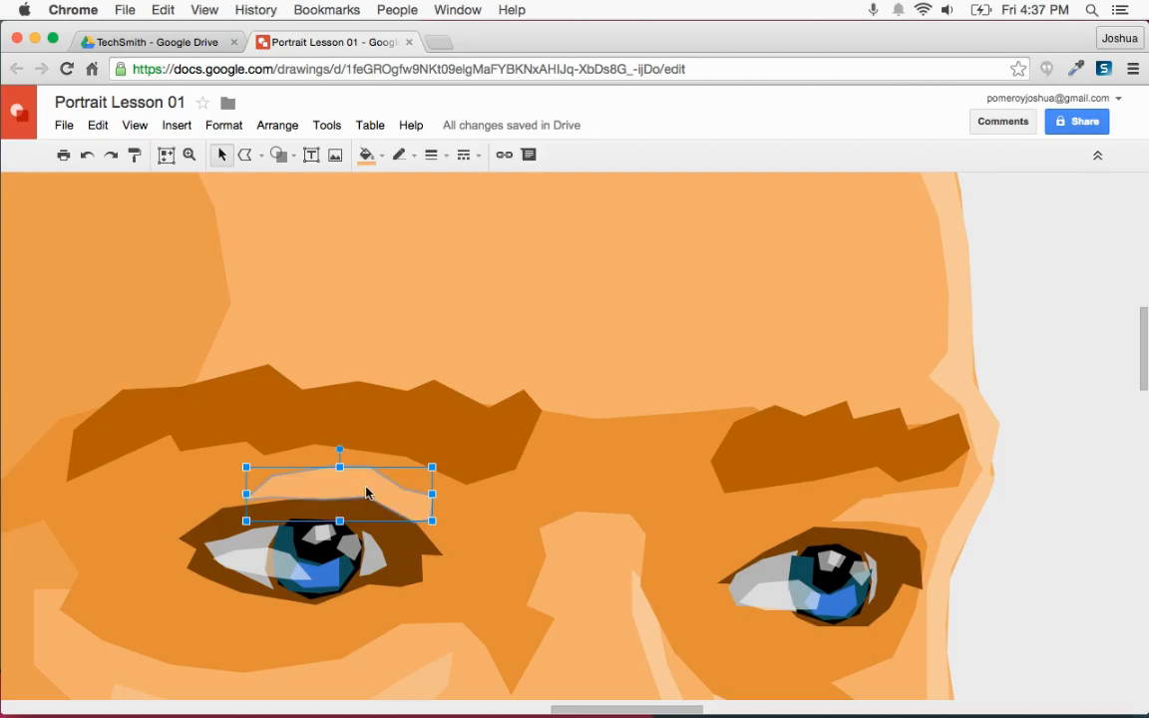
pyautogui.moveTo(390, 493); pyautogui.dragTo(860, 509)
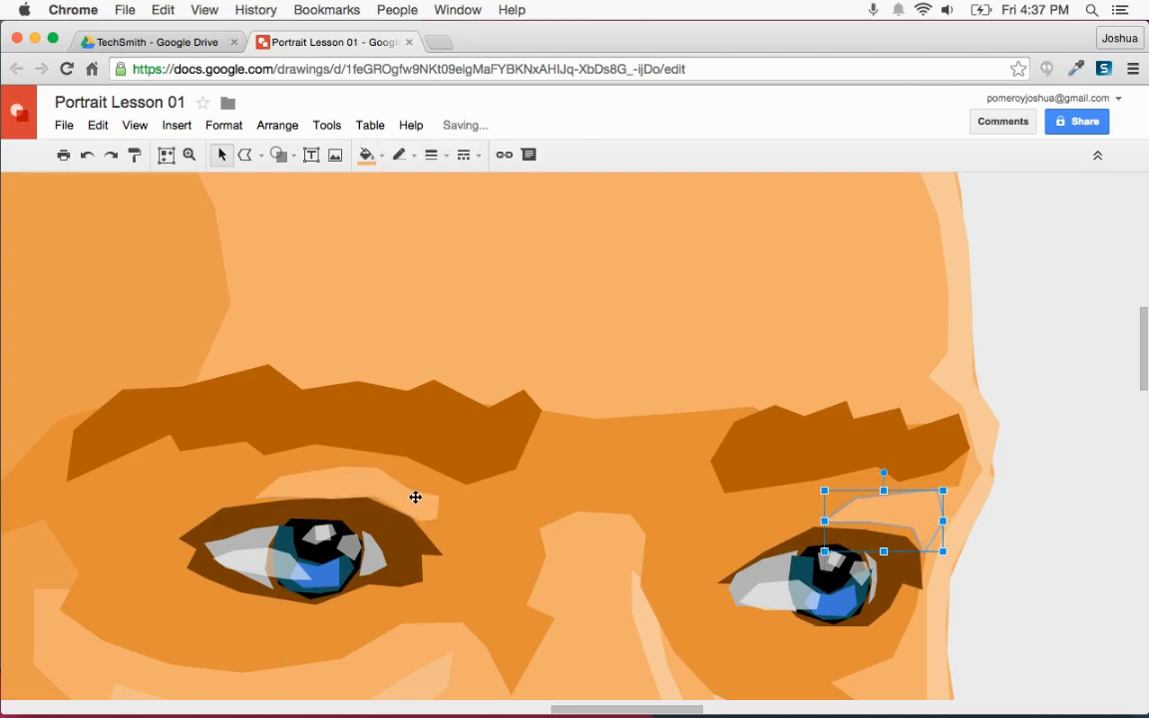
pyautogui.scroll(-5, 413, 491)
pyautogui.click(744, 577)
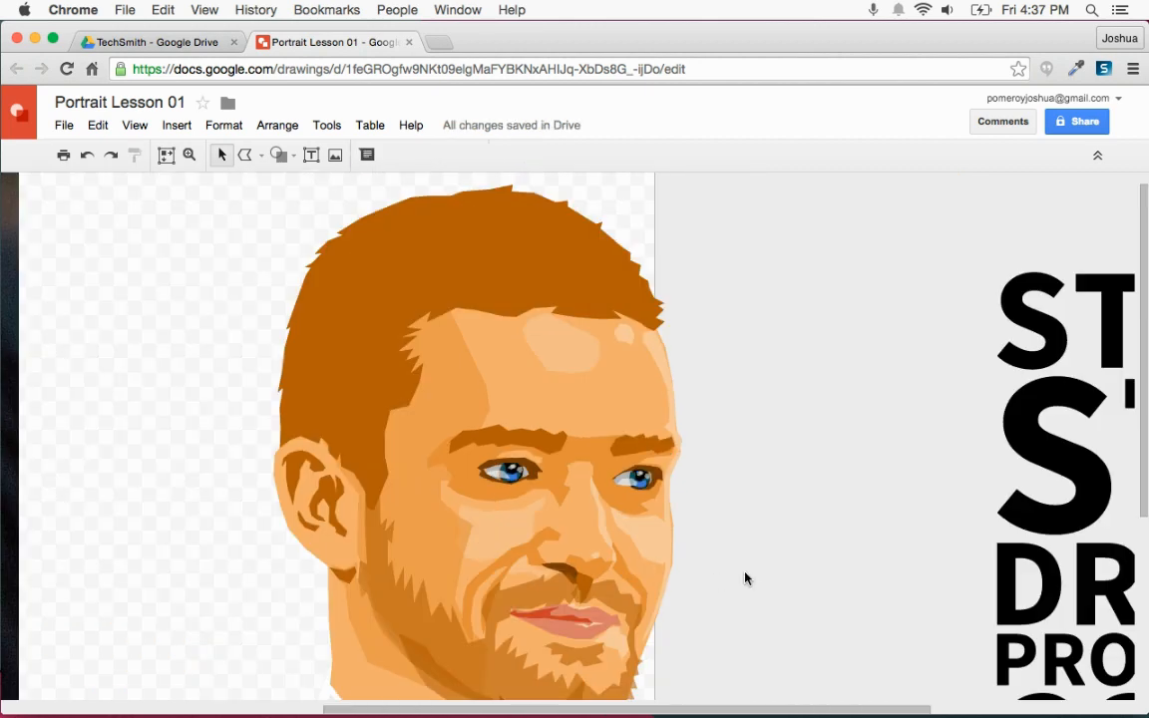
# Trace jagged hair-shadow polygons across the photo's crown and at the middle of the hairline, using the hair shape's fill
pyautogui.scroll(-3, 743, 568)
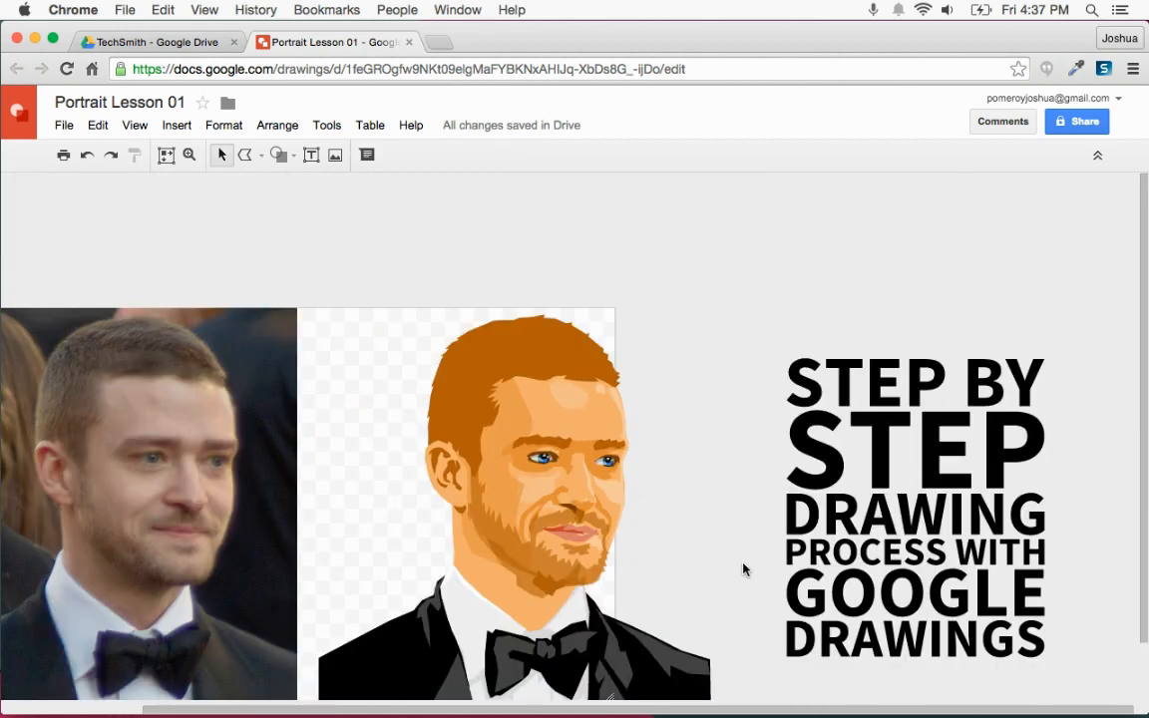
pyautogui.hscroll(-3, 687, 559)
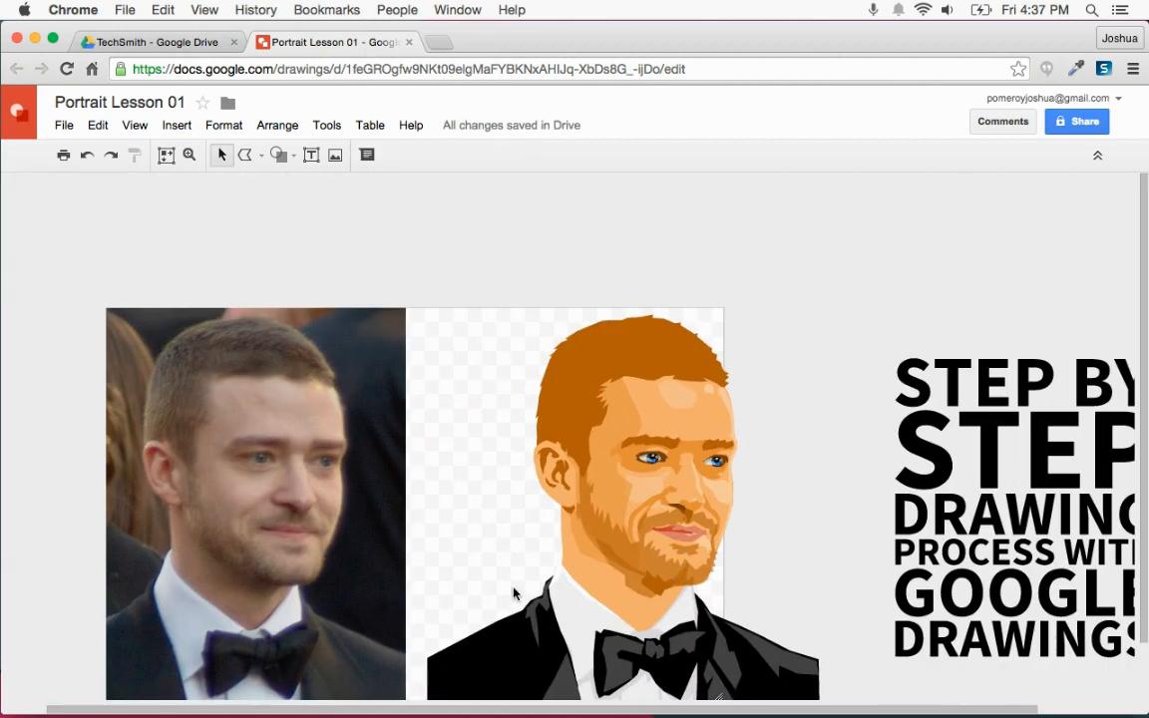
pyautogui.hscroll(-2, 514, 593)
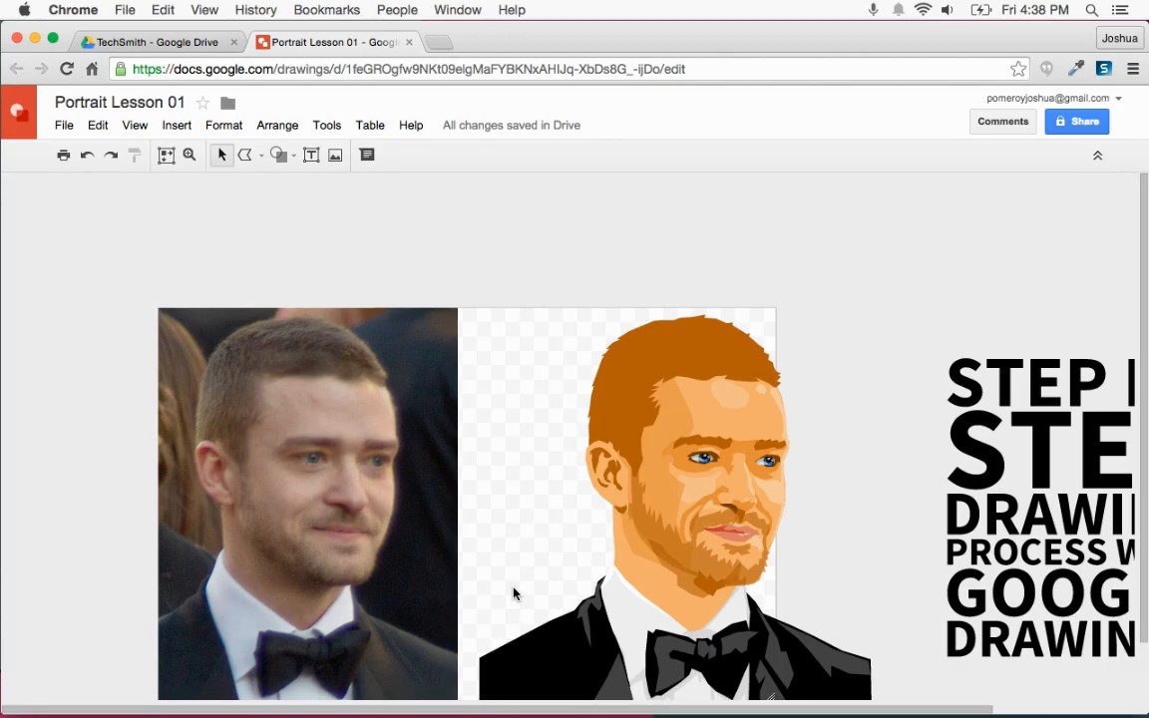
pyautogui.click(610, 382)
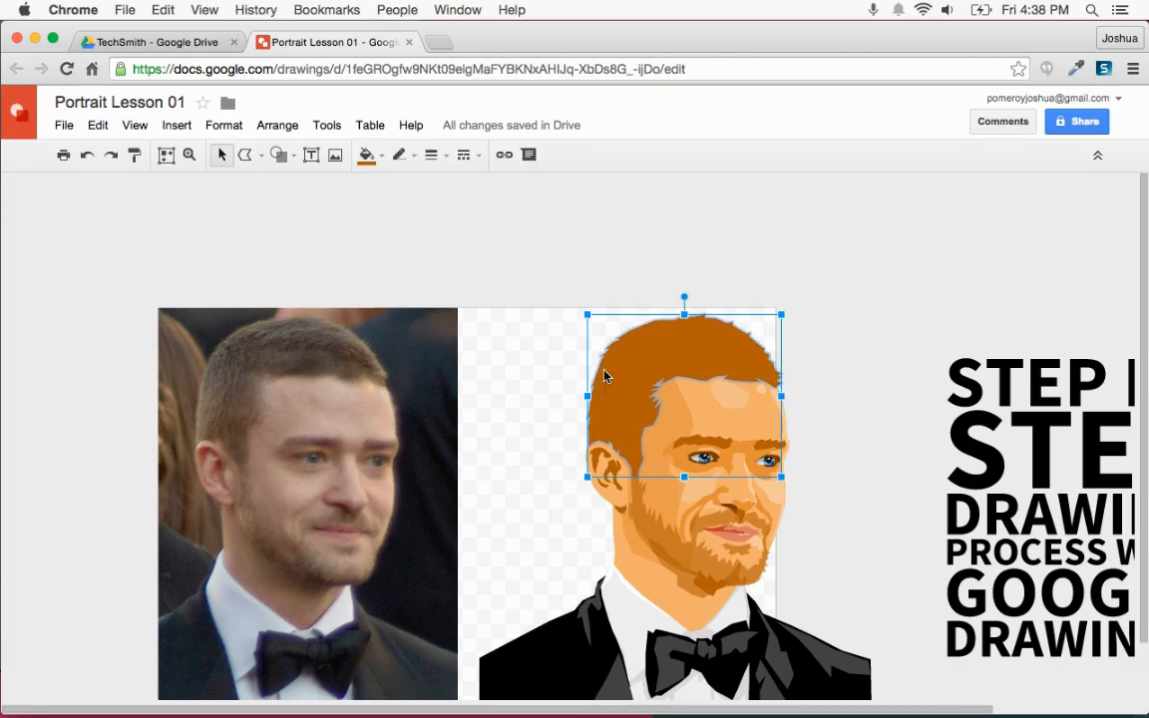
pyautogui.click(243, 154)
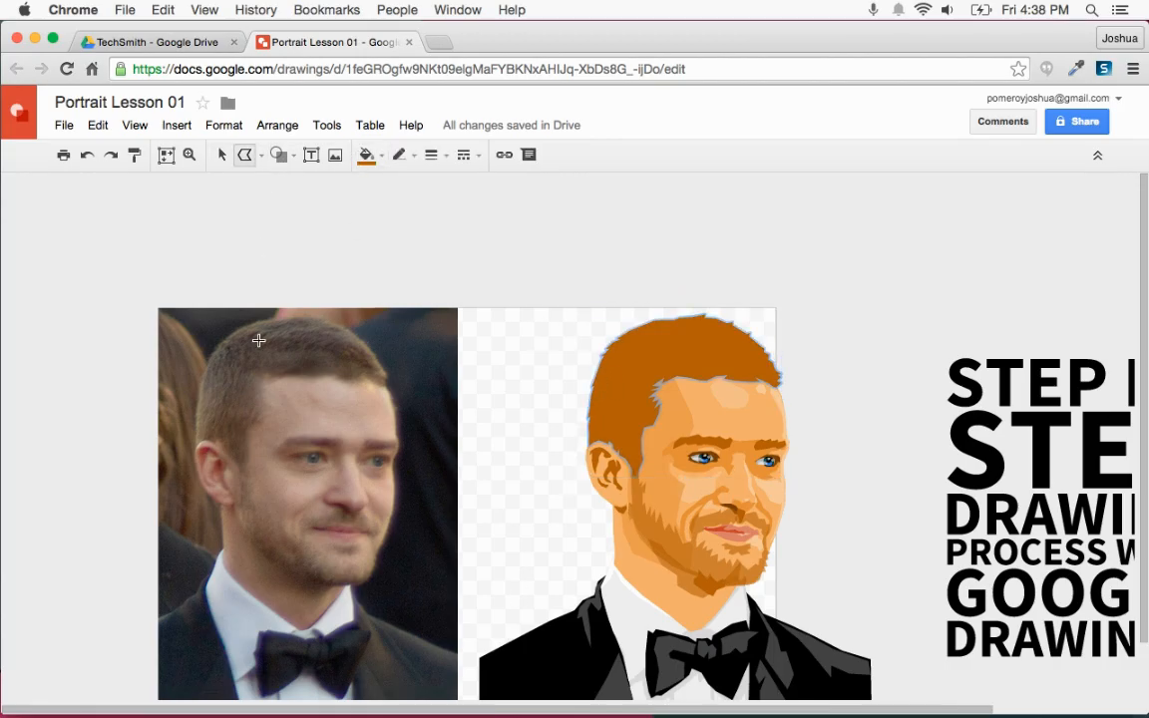
pyautogui.press('alt+super+plus')
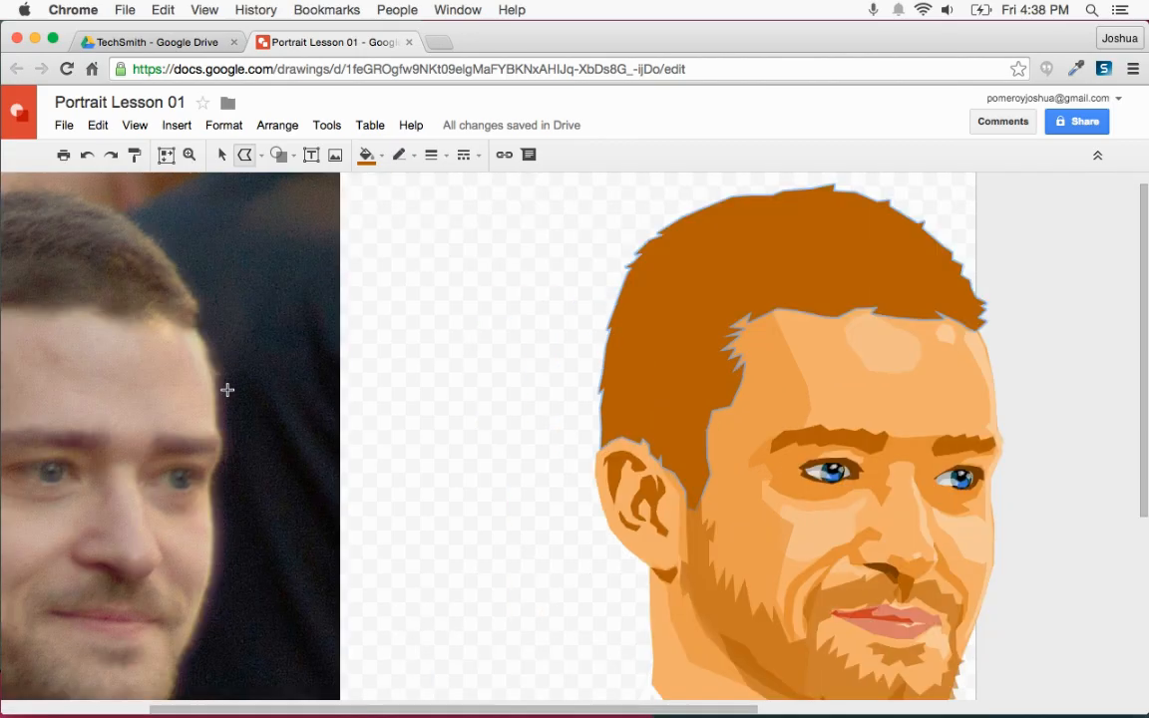
pyautogui.press('alt+super+plus')
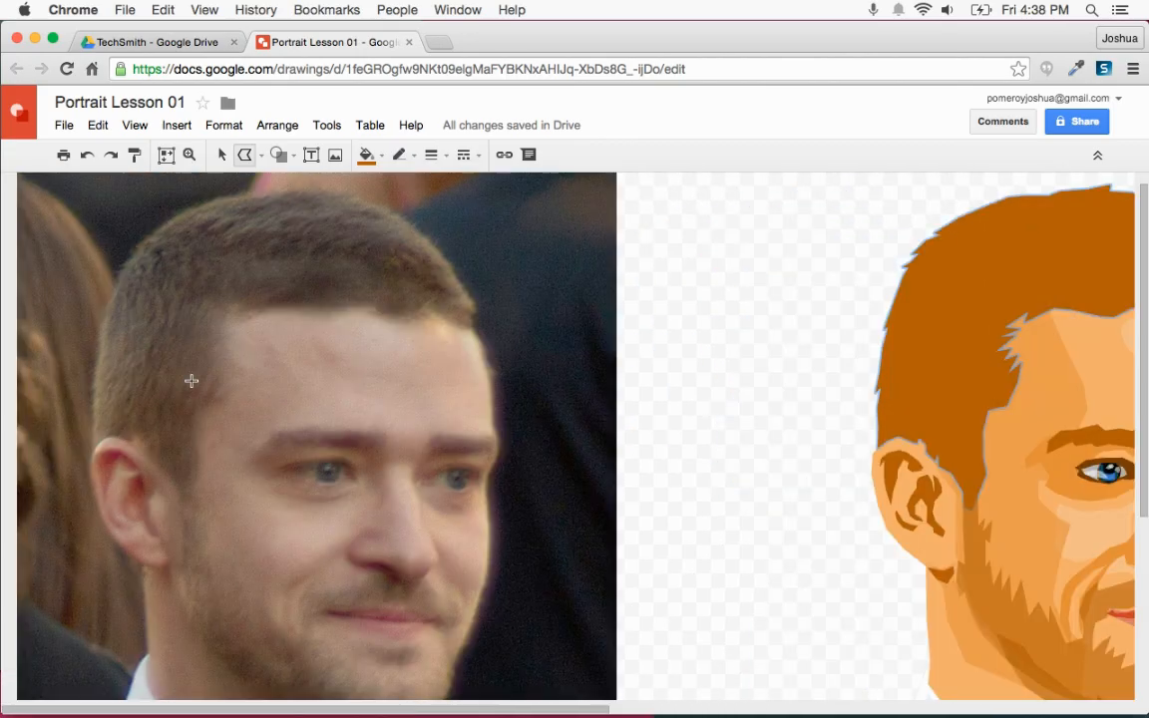
pyautogui.press('alt+super+plus')
pyautogui.scroll(5, 275, 347)
pyautogui.hscroll(-8, 275, 348)
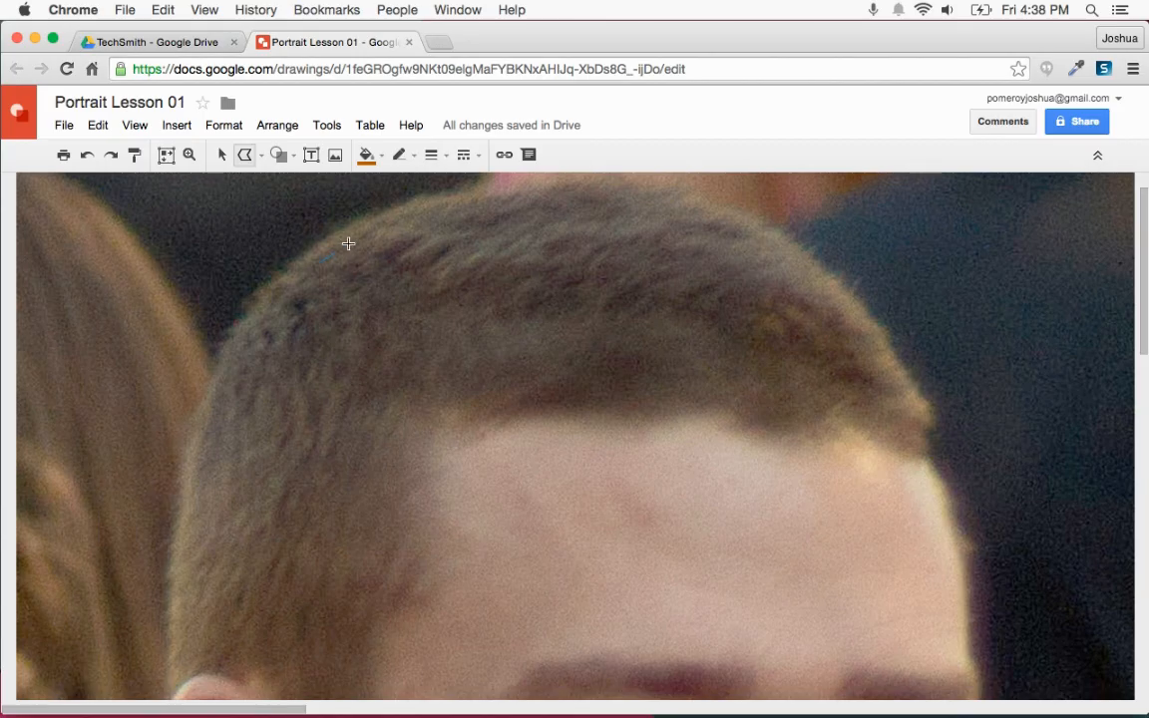
pyautogui.moveTo(369, 264)
pyautogui.mouseDown()
pyautogui.moveTo(385, 237)
pyautogui.moveTo(420, 235)
pyautogui.moveTo(390, 268)
pyautogui.moveTo(465, 241)
pyautogui.moveTo(417, 302)
pyautogui.moveTo(528, 260)
pyautogui.moveTo(518, 290)
pyautogui.moveTo(575, 263)
pyautogui.moveTo(563, 295)
pyautogui.moveTo(610, 277)
pyautogui.moveTo(614, 301)
pyautogui.moveTo(695, 290)
pyautogui.moveTo(620, 296)
pyautogui.moveTo(634, 284)
pyautogui.moveTo(690, 319)
pyautogui.moveTo(685, 301)
pyautogui.moveTo(668, 301)
pyautogui.moveTo(697, 283)
pyautogui.moveTo(692, 309)
pyautogui.moveTo(718, 319)
pyautogui.moveTo(726, 293)
pyautogui.moveTo(769, 320)
pyautogui.moveTo(786, 296)
pyautogui.moveTo(860, 330)
pyautogui.moveTo(831, 333)
pyautogui.moveTo(852, 358)
pyautogui.moveTo(827, 367)
pyautogui.moveTo(869, 378)
pyautogui.moveTo(872, 393)
pyautogui.moveTo(854, 407)
pyautogui.moveTo(783, 355)
pyautogui.moveTo(778, 384)
pyautogui.moveTo(670, 324)
pyautogui.moveTo(564, 332)
pyautogui.moveTo(569, 317)
pyautogui.moveTo(521, 325)
pyautogui.moveTo(514, 309)
pyautogui.moveTo(488, 321)
pyautogui.moveTo(465, 307)
pyautogui.moveTo(390, 323)
pyautogui.moveTo(409, 285)
pyautogui.moveTo(373, 283)
pyautogui.moveTo(343, 297)
pyautogui.moveTo(345, 275)
pyautogui.moveTo(312, 277)
pyautogui.moveTo(319, 261)
pyautogui.moveTo(297, 336)
pyautogui.moveTo(301, 298)
pyautogui.mouseUp()
pyautogui.moveTo(253, 331)
pyautogui.mouseDown()
pyautogui.moveTo(255, 360)
pyautogui.moveTo(263, 324)
pyautogui.mouseUp()
pyautogui.moveTo(602, 424)
pyautogui.mouseDown()
pyautogui.moveTo(556, 410)
pyautogui.moveTo(501, 425)
pyautogui.moveTo(526, 401)
pyautogui.moveTo(480, 421)
pyautogui.moveTo(513, 388)
pyautogui.moveTo(583, 383)
pyautogui.moveTo(565, 363)
pyautogui.moveTo(602, 377)
pyautogui.moveTo(590, 353)
pyautogui.moveTo(601, 335)
pyautogui.moveTo(608, 360)
pyautogui.moveTo(620, 342)
pyautogui.moveTo(623, 360)
pyautogui.moveTo(644, 353)
pyautogui.moveTo(658, 377)
pyautogui.moveTo(632, 372)
pyautogui.moveTo(624, 397)
pyautogui.moveTo(660, 418)
pyautogui.moveTo(618, 407)
pyautogui.moveTo(634, 420)
pyautogui.moveTo(602, 427)
pyautogui.mouseUp()
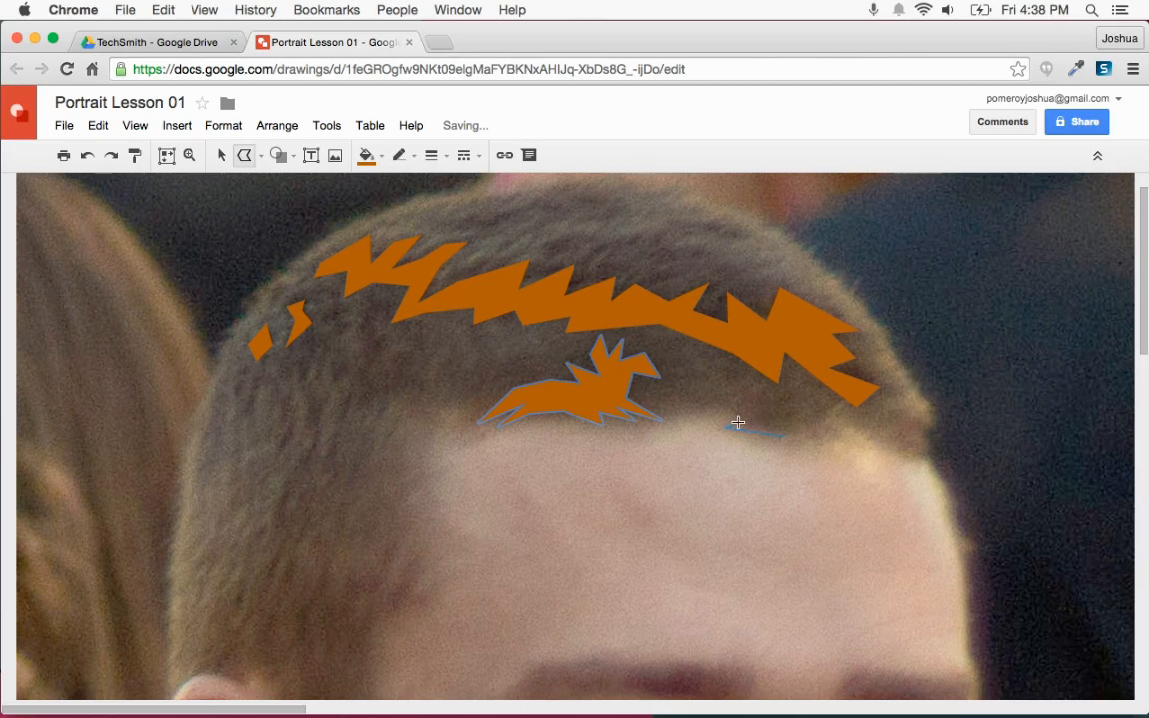
# Trace a small jagged shadow polygon at the hairline above the far side of the forehead
pyautogui.moveTo(737, 399)
pyautogui.mouseDown()
pyautogui.moveTo(800, 403)
pyautogui.moveTo(790, 420)
pyautogui.mouseUp()
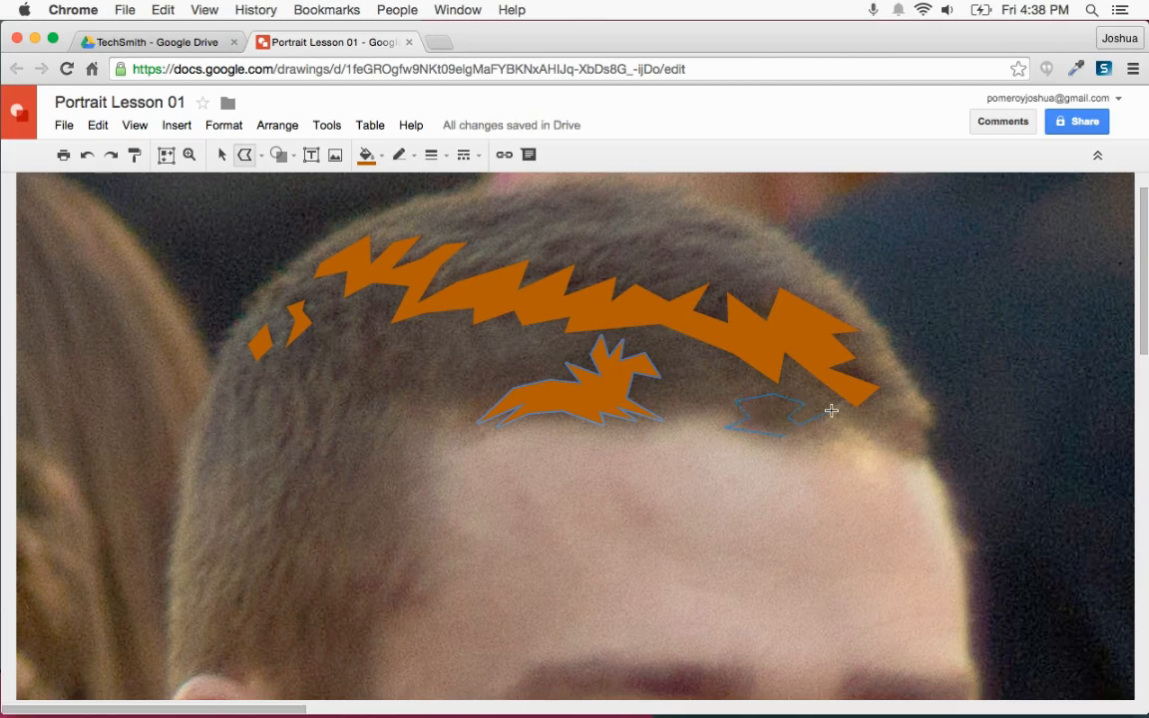
pyautogui.click(780, 436)
pyautogui.press('alt+super+minus')
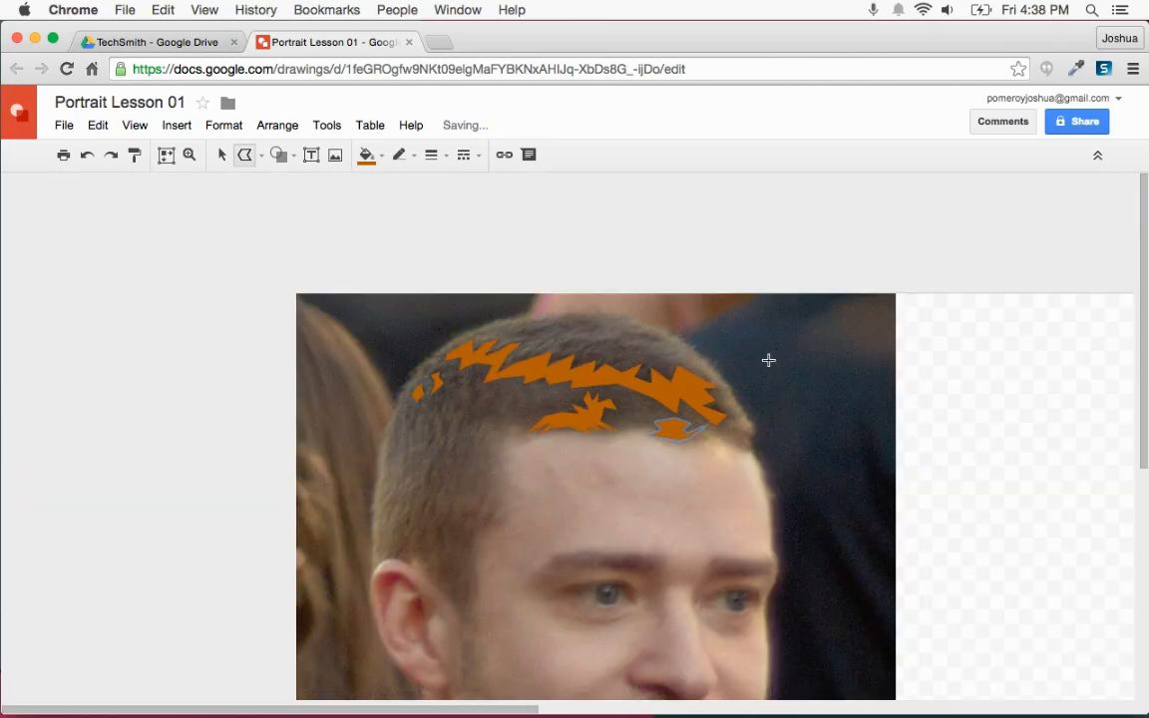
# Select all the traced hair-shadow polygons and fill them with the darkest orange-brown
pyautogui.click(222, 154)
pyautogui.moveTo(175, 252); pyautogui.dragTo(715, 450)
pyautogui.click(369, 156)
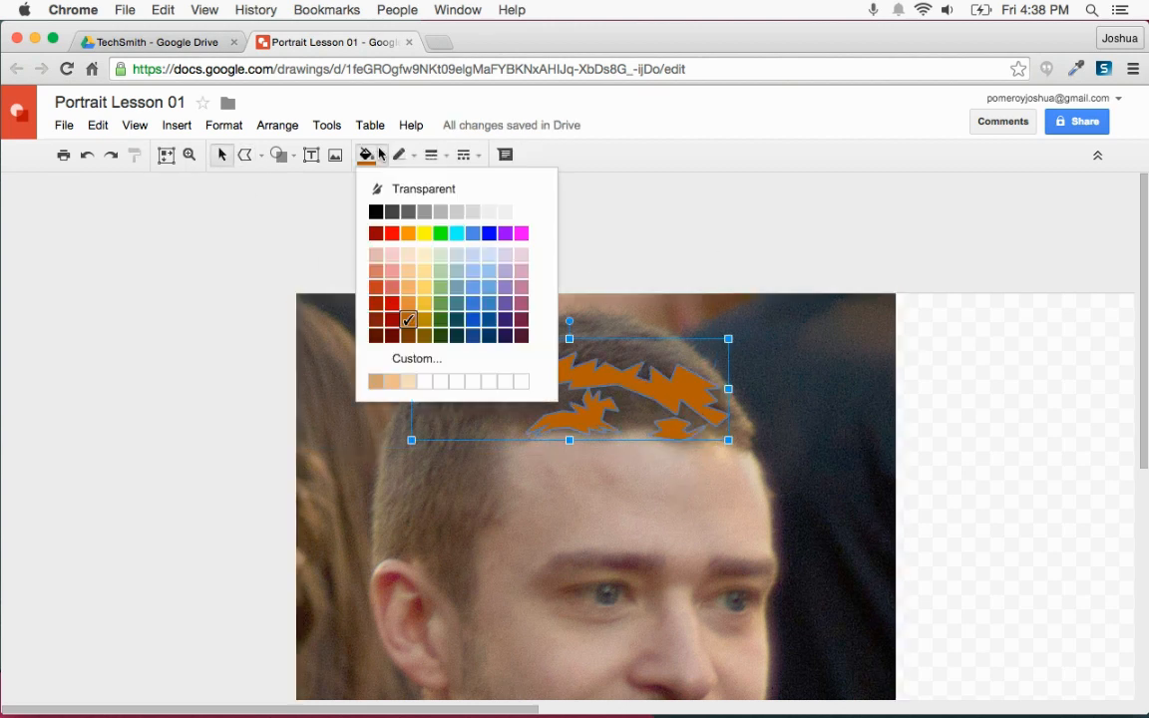
pyautogui.click(410, 338)
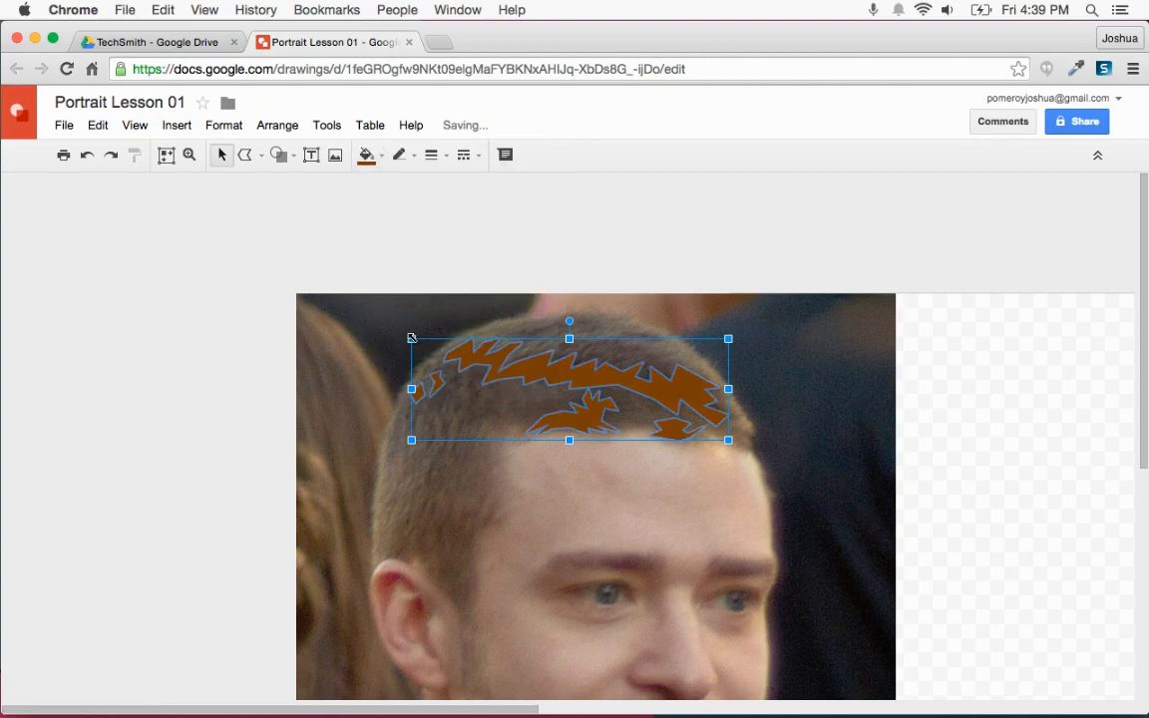
# Move the selected hair-shadow polygons from the photo onto the illustrated hair and align them with its crown and hairline
pyautogui.hscroll(4, 633, 385)
pyautogui.moveTo(582, 381); pyautogui.dragTo(445, 387)
pyautogui.hscroll(5, 597, 390)
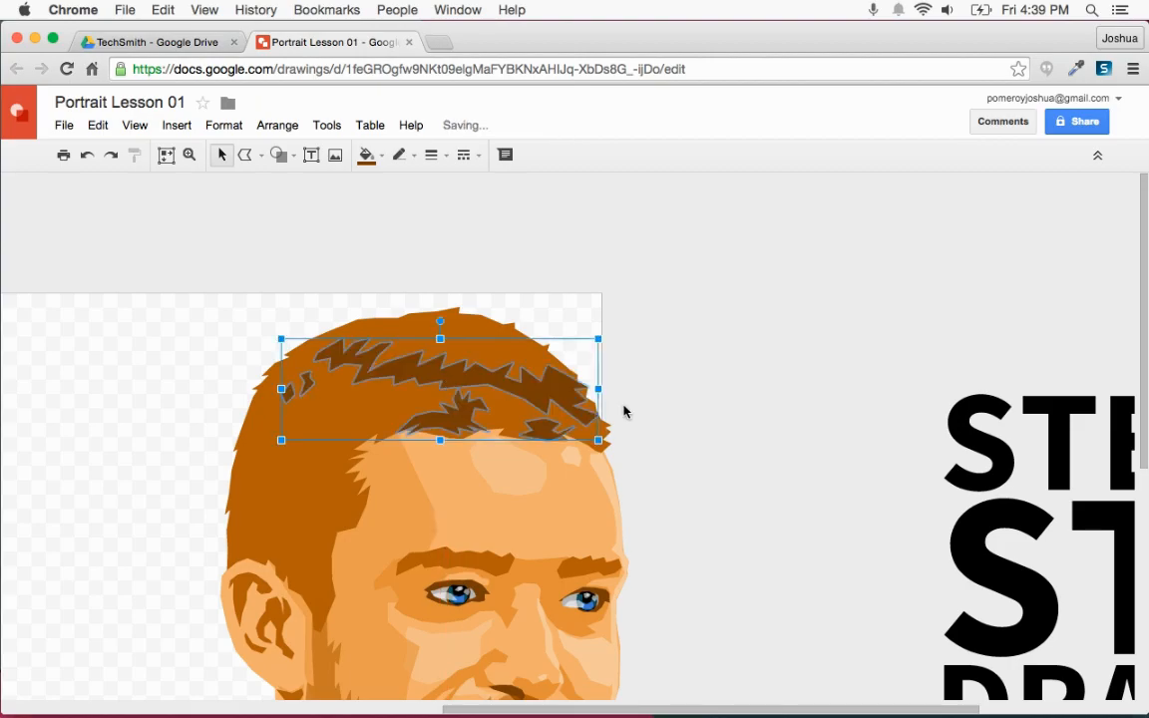
pyautogui.press('Left')
pyautogui.press('Left')
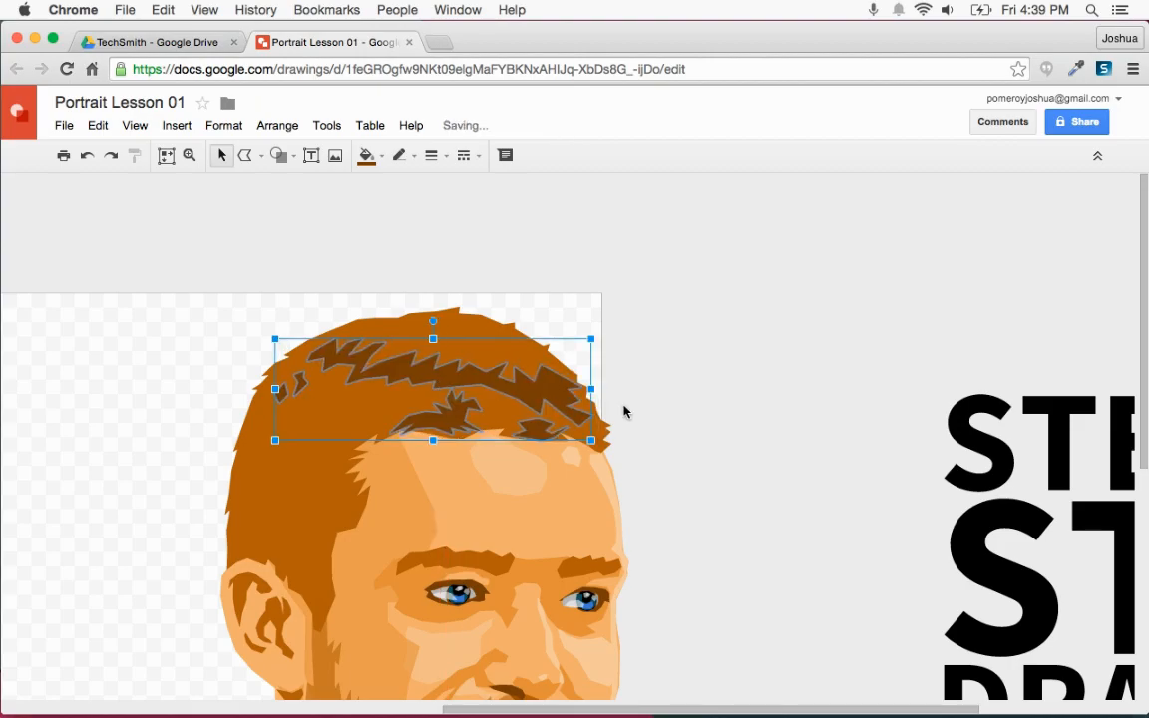
pyautogui.press('Left')
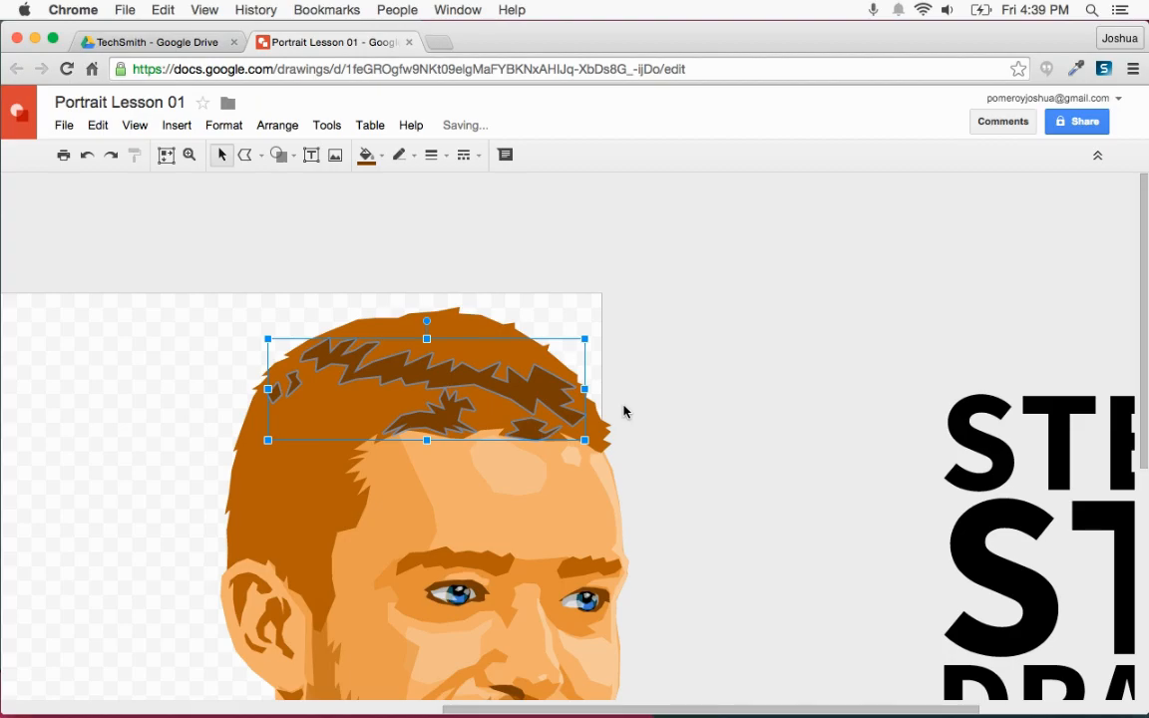
pyautogui.click(723, 401)
pyautogui.scroll(-3, 733, 392)
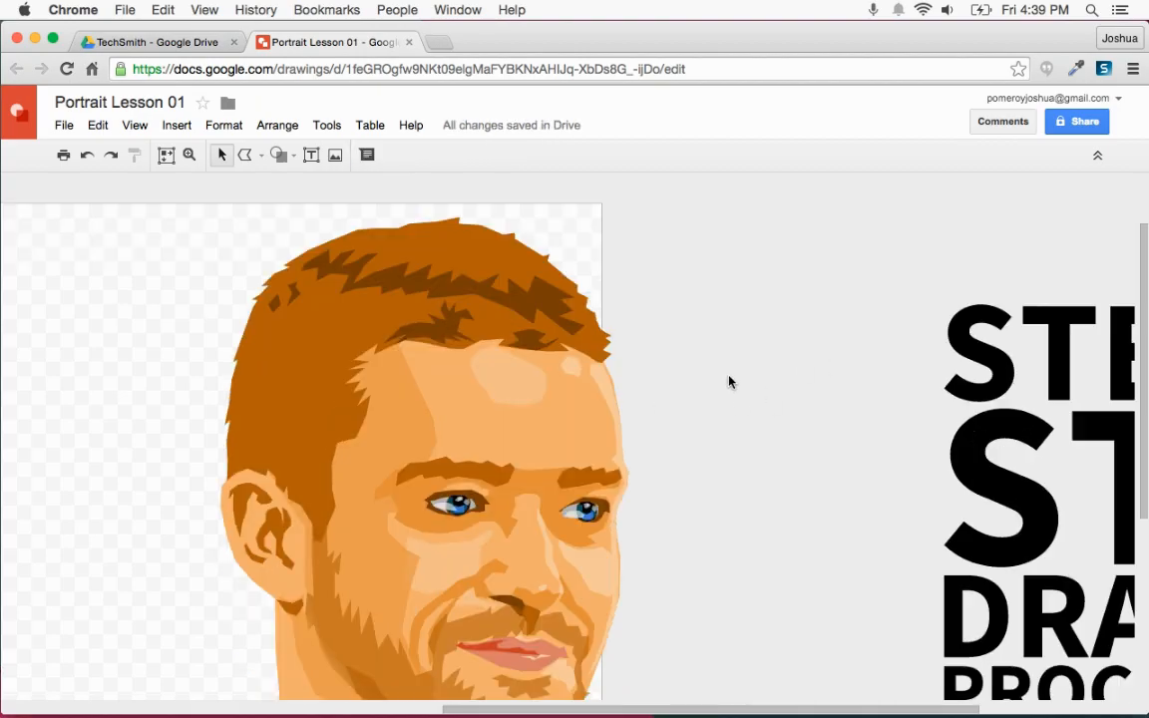
pyautogui.hscroll(-10, 756, 385)
pyautogui.hscroll(10, 759, 384)
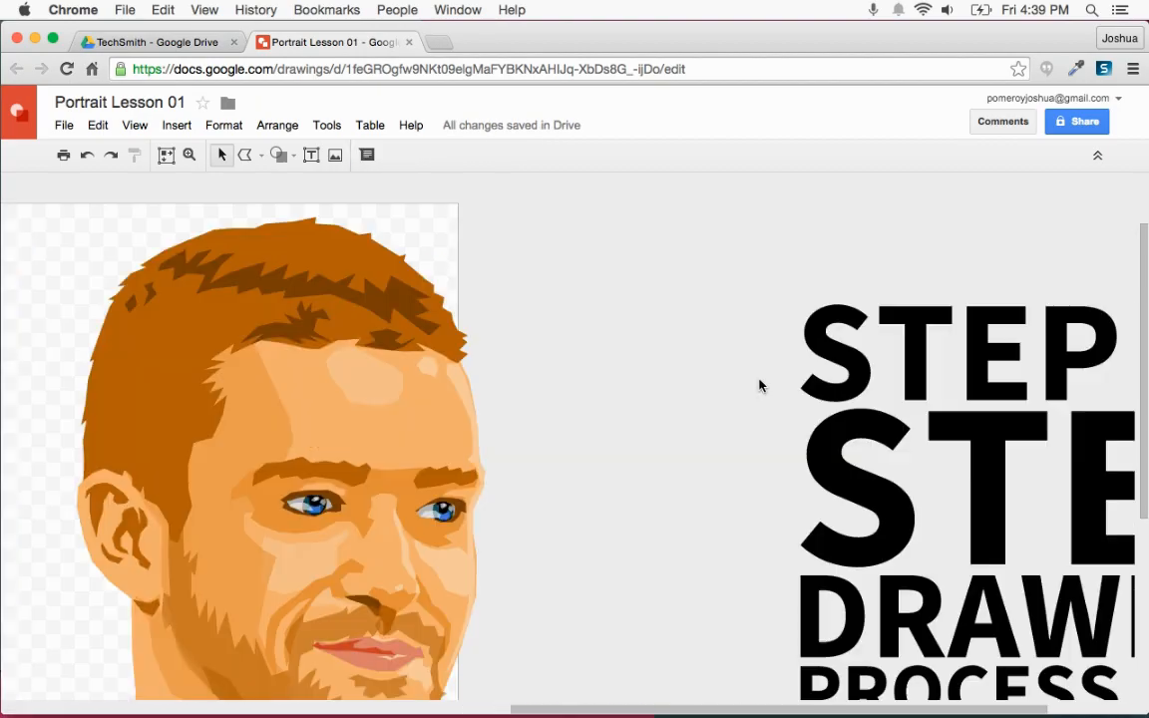
# Select all the hair-shadow polygons on the portrait and fill them with a custom brown slightly lighter than the darkest orange-brown
pyautogui.hscroll(-5, 759, 380)
pyautogui.click(809, 283)
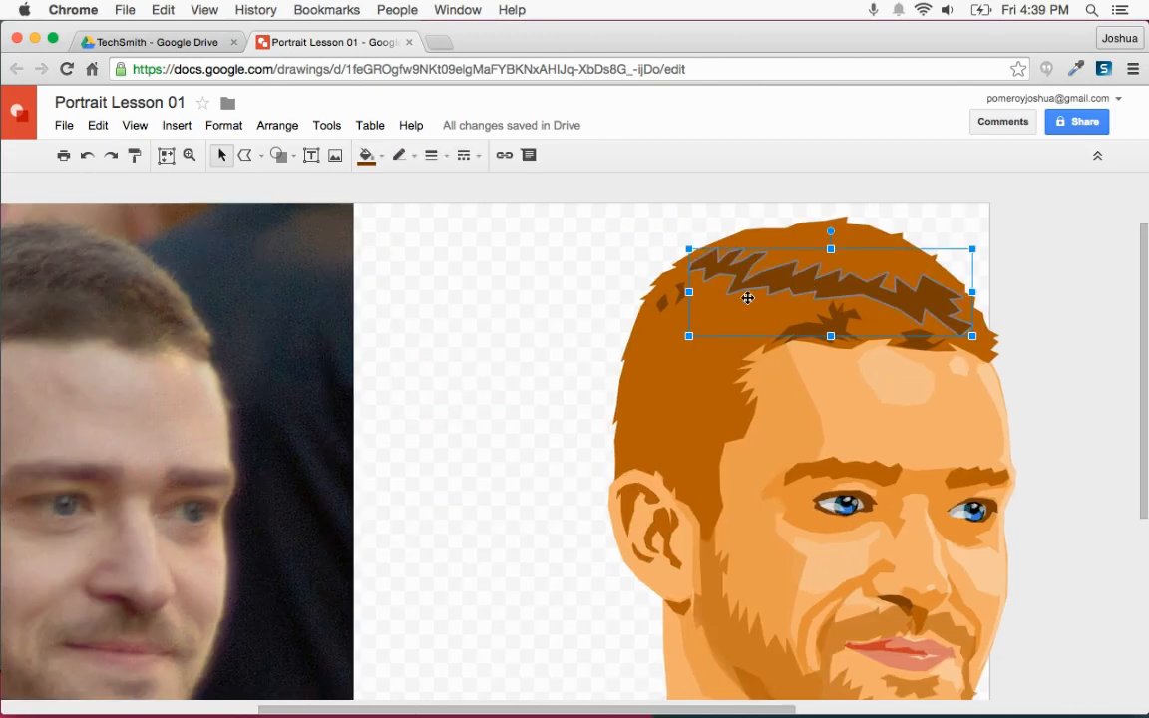
pyautogui.moveTo(828, 340); pyautogui.dragTo(828, 354)
pyautogui.click(369, 156)
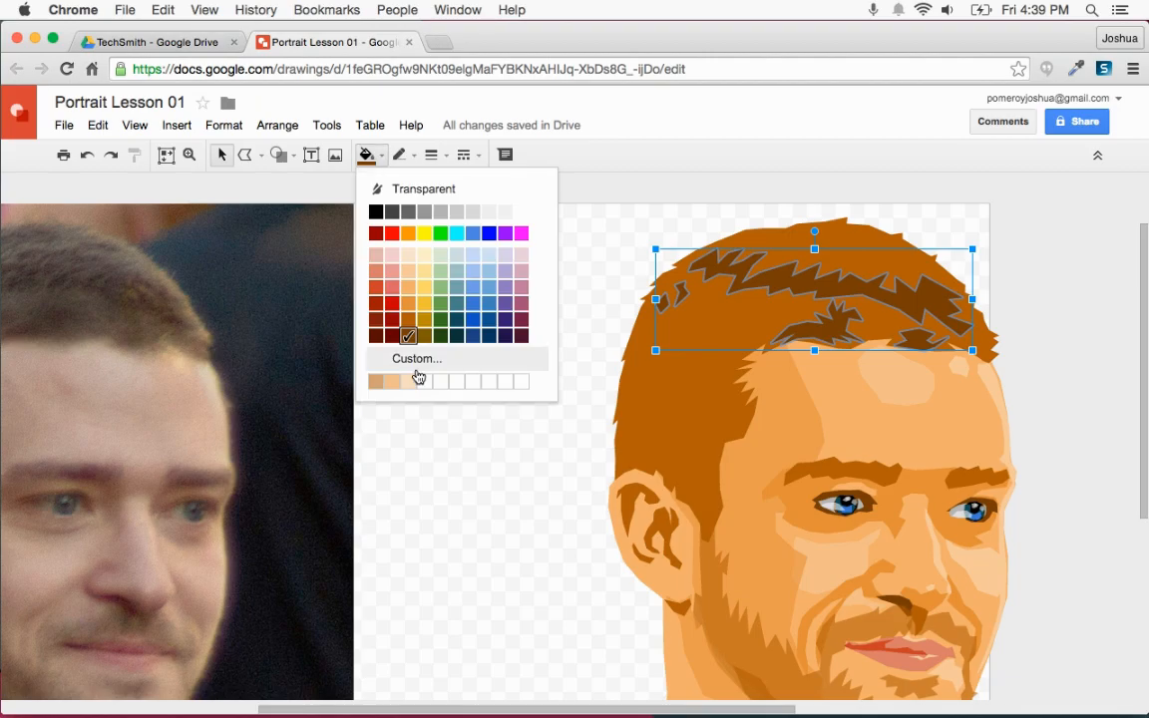
pyautogui.click(411, 361)
pyautogui.moveTo(651, 404); pyautogui.dragTo(654, 380)
pyautogui.click(544, 486)
pyautogui.hscroll(-3, 700, 425)
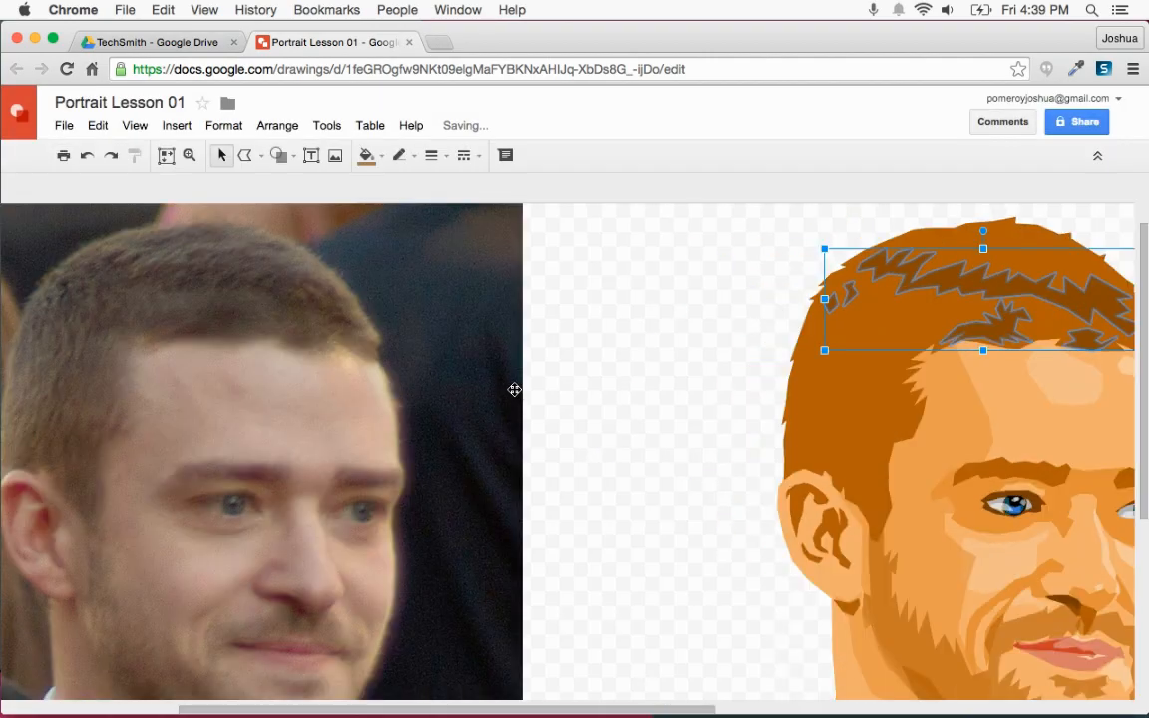
# Trace a jagged sideburn-shadow polygon over the photo's temple hair, running from above the ear down to the sideburn
pyautogui.click(247, 157)
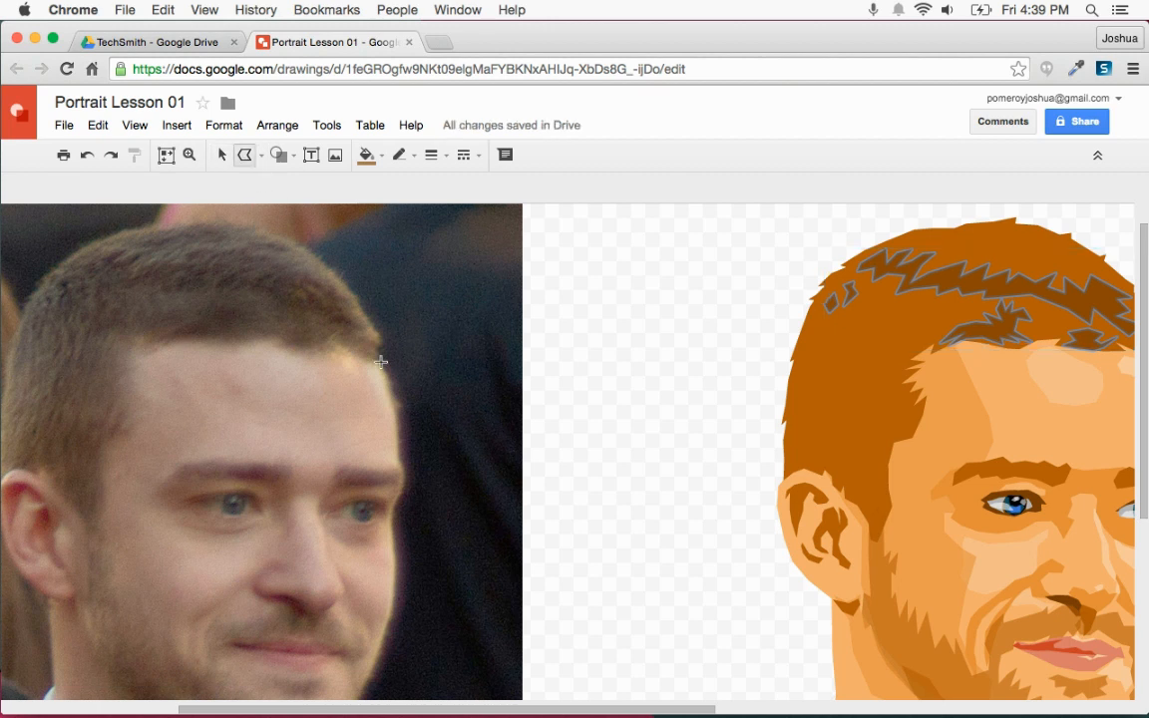
pyautogui.hscroll(-5, 329, 429)
pyautogui.press('super+alt+plus')
pyautogui.press('super+alt+plus')
pyautogui.press('super+alt+minus')
pyautogui.click(337, 587)
pyautogui.click(292, 545)
pyautogui.click(272, 495)
pyautogui.click(255, 485)
pyautogui.click(264, 400)
pyautogui.click(287, 368)
pyautogui.click(279, 460)
pyautogui.click(327, 375)
pyautogui.click(308, 447)
pyautogui.click(368, 380)
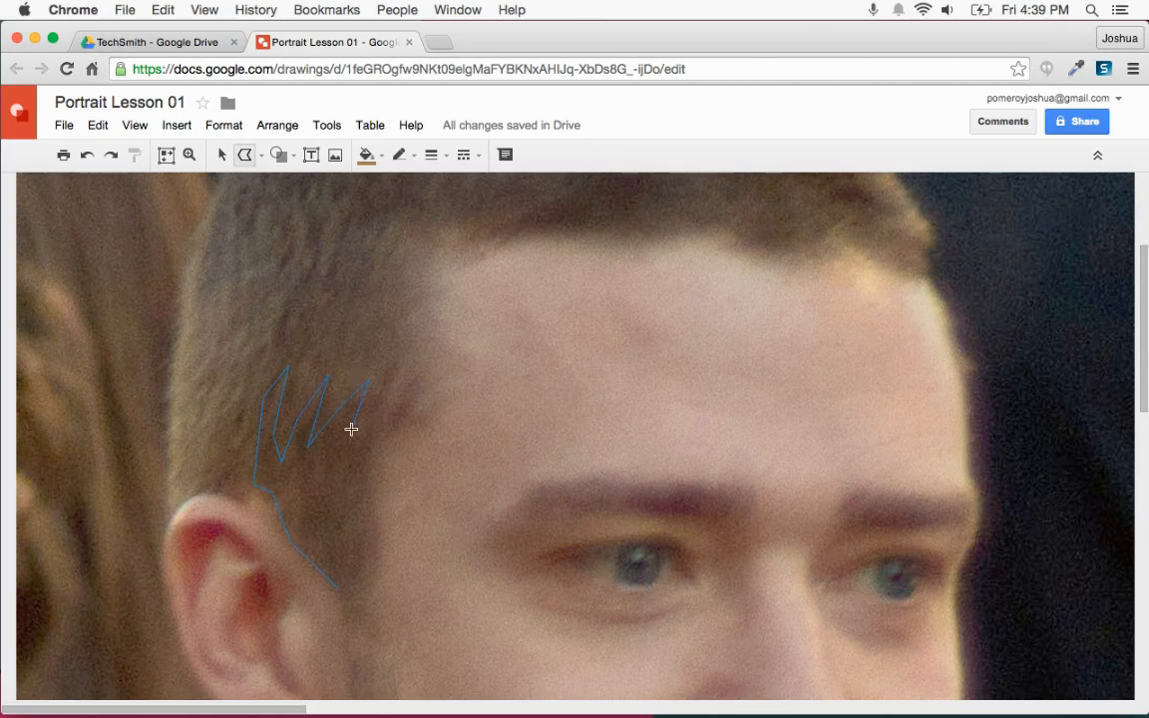
pyautogui.click(373, 416)
pyautogui.click(398, 365)
pyautogui.click(377, 428)
pyautogui.click(405, 401)
pyautogui.click(361, 463)
pyautogui.click(373, 587)
pyautogui.click(362, 614)
pyautogui.click(339, 548)
pyautogui.click(337, 590)
# Trace a thin shadow polygon along the lower edge of each eyebrow in the photo
pyautogui.hscroll(4, 343, 542)
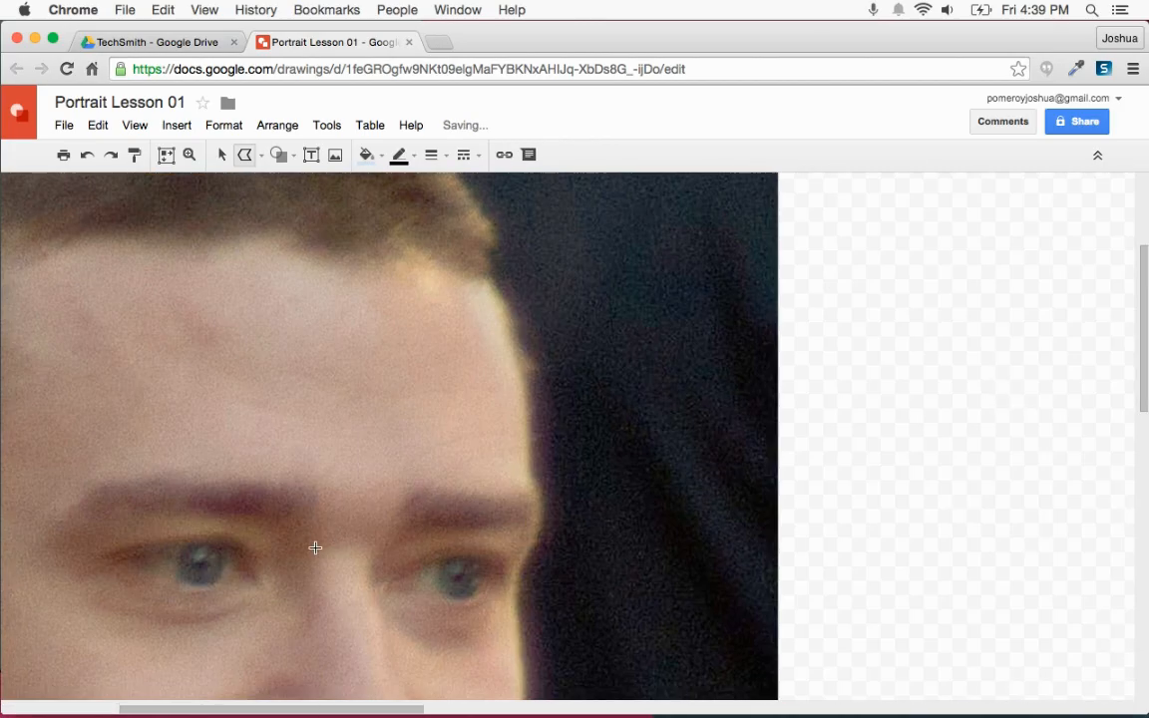
pyautogui.click(263, 517)
pyautogui.click(240, 507)
pyautogui.click(164, 509)
pyautogui.click(264, 515)
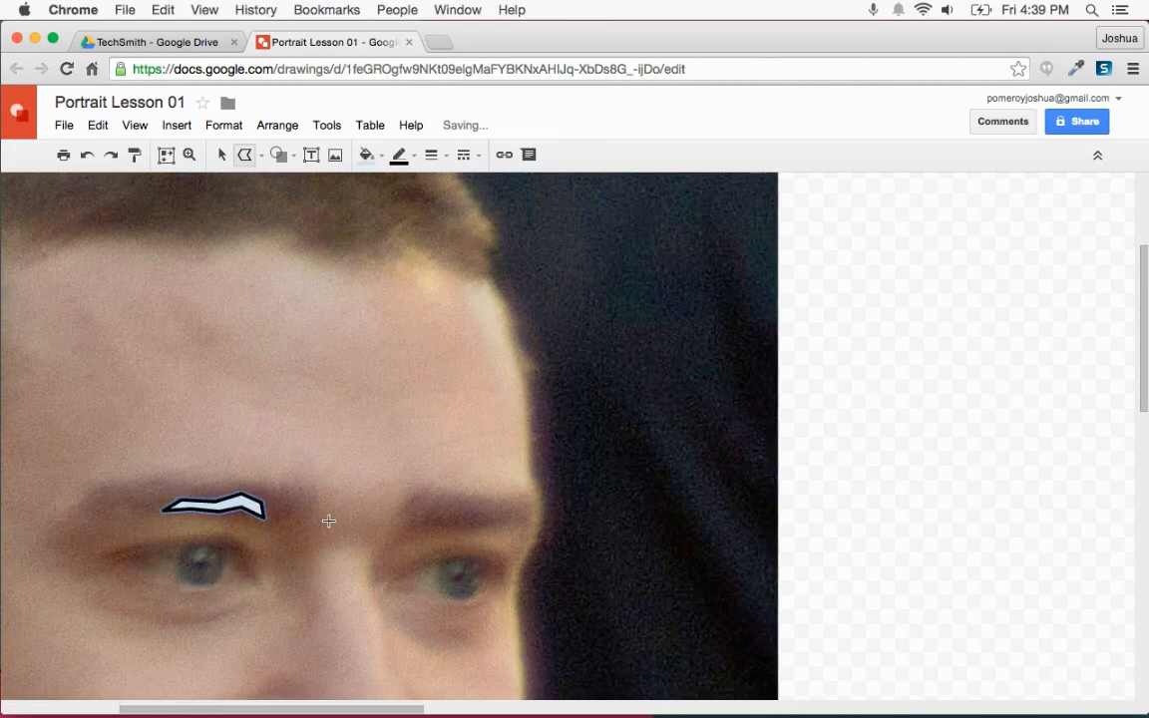
pyautogui.click(496, 520)
pyautogui.click(444, 522)
pyautogui.click(499, 520)
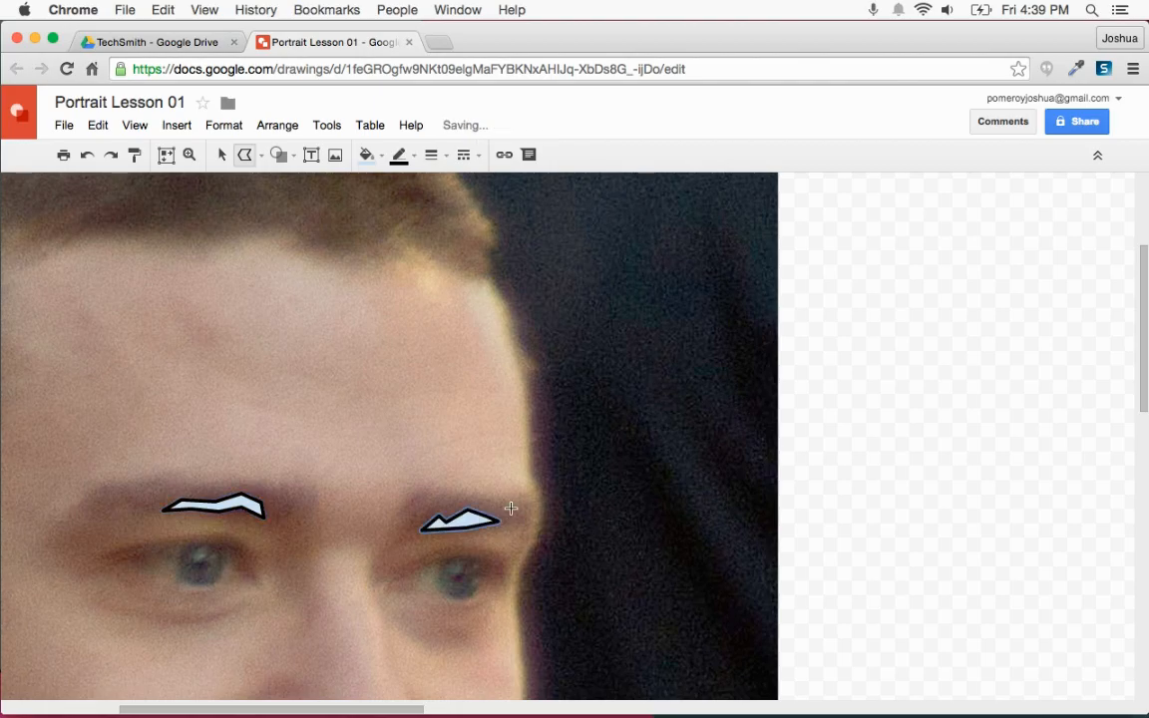
# Select the sideburn and eyebrow shadow polygons, make their outlines transparent and fill them with the saved custom brown
pyautogui.press('alt+super+minus')
pyautogui.click(223, 157)
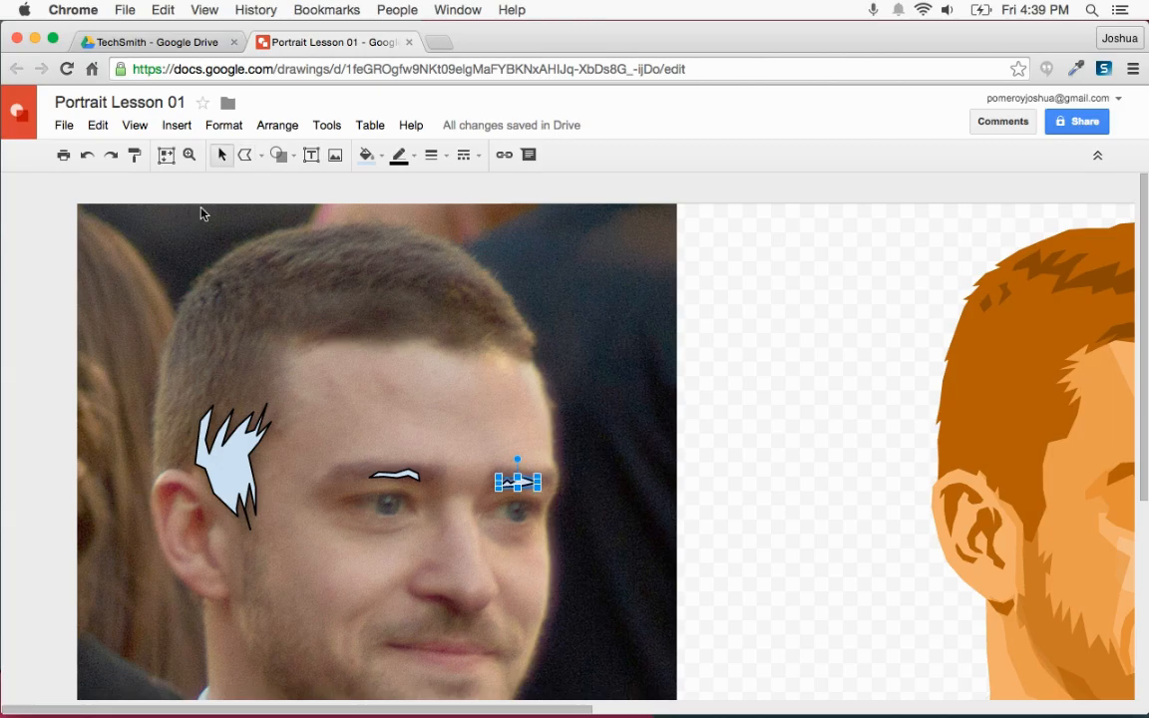
pyautogui.moveTo(49, 276); pyautogui.dragTo(578, 504)
pyautogui.keyDown('shift'); pyautogui.click(569, 327); pyautogui.keyUp('shift')
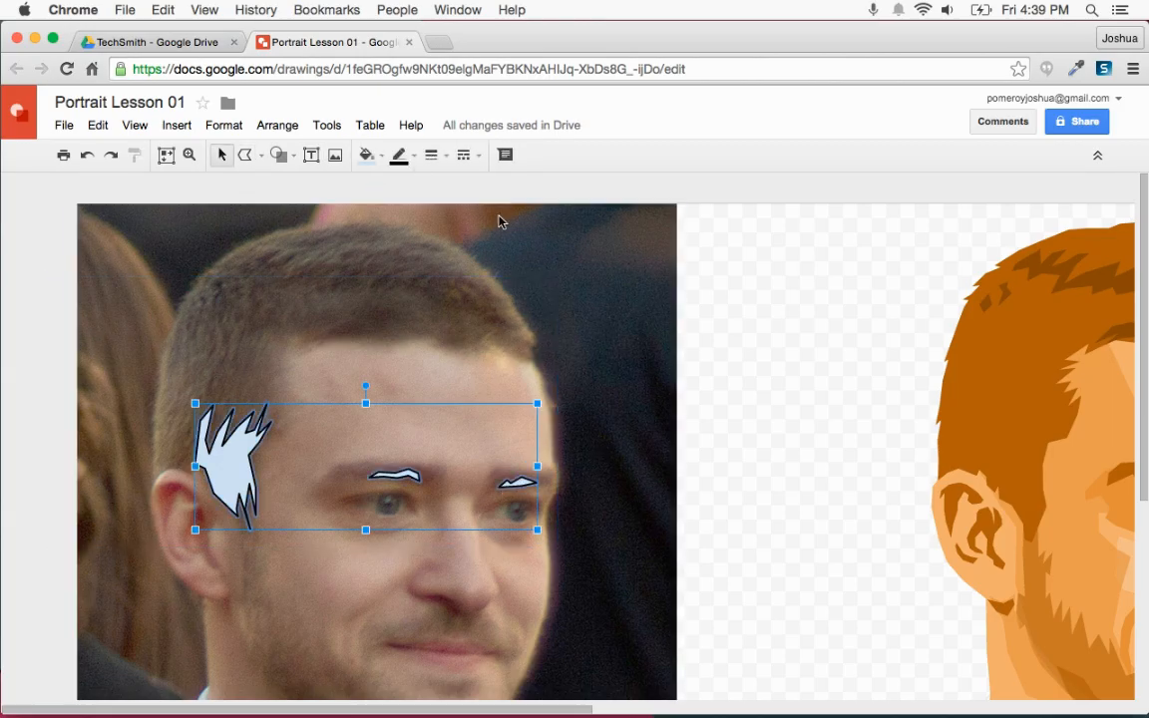
pyautogui.click(399, 155)
pyautogui.click(419, 189)
pyautogui.click(367, 155)
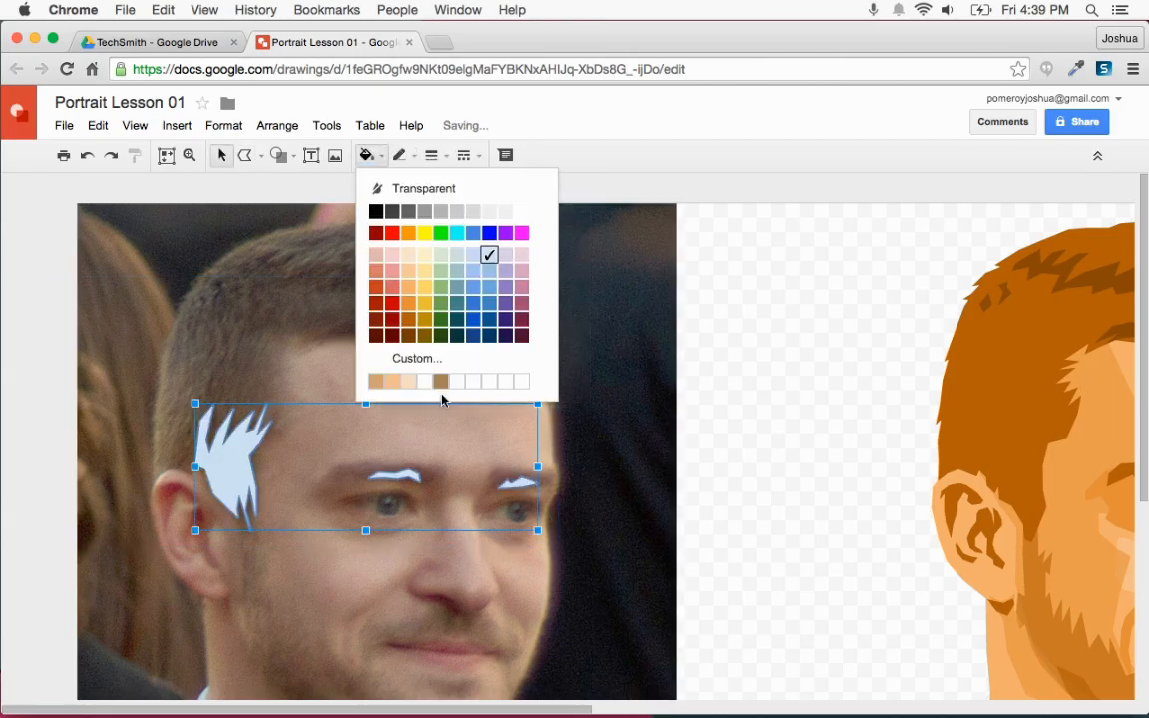
pyautogui.click(439, 381)
# Move the sideburn and eyebrow shadows onto the illustrated face and align them with its sideburn and eyebrows
pyautogui.moveTo(339, 451); pyautogui.dragTo(816, 465)
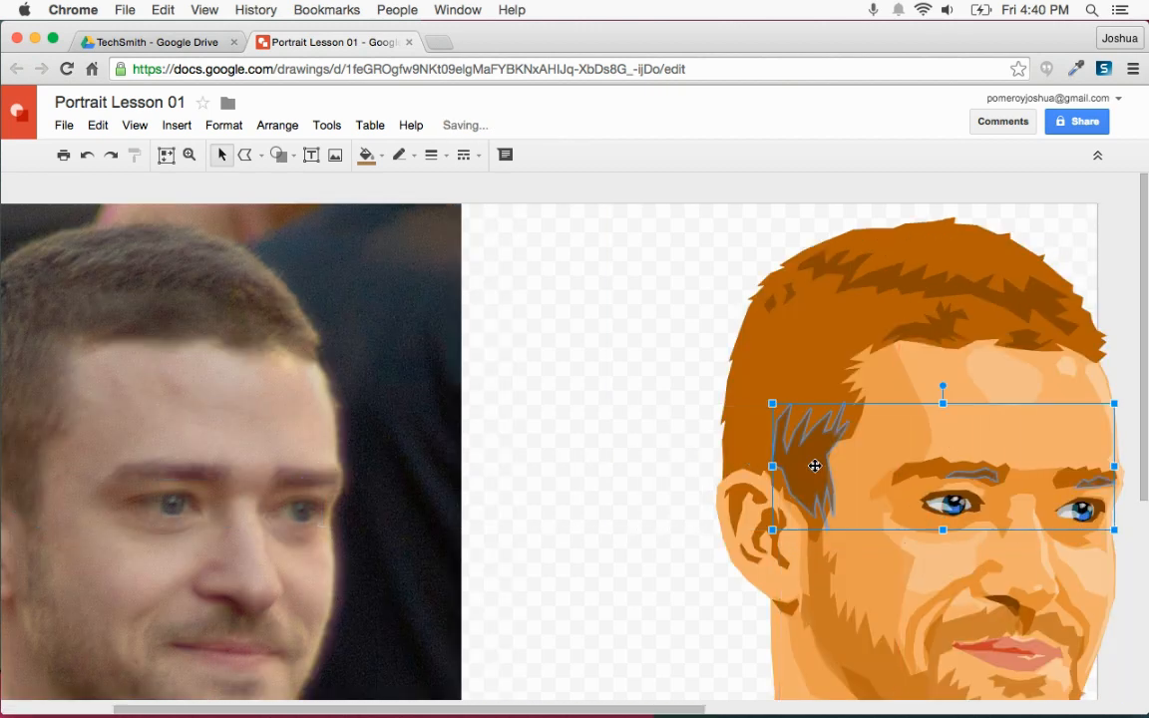
pyautogui.press('super+alt+plus')
pyautogui.hscroll(7, 810, 469)
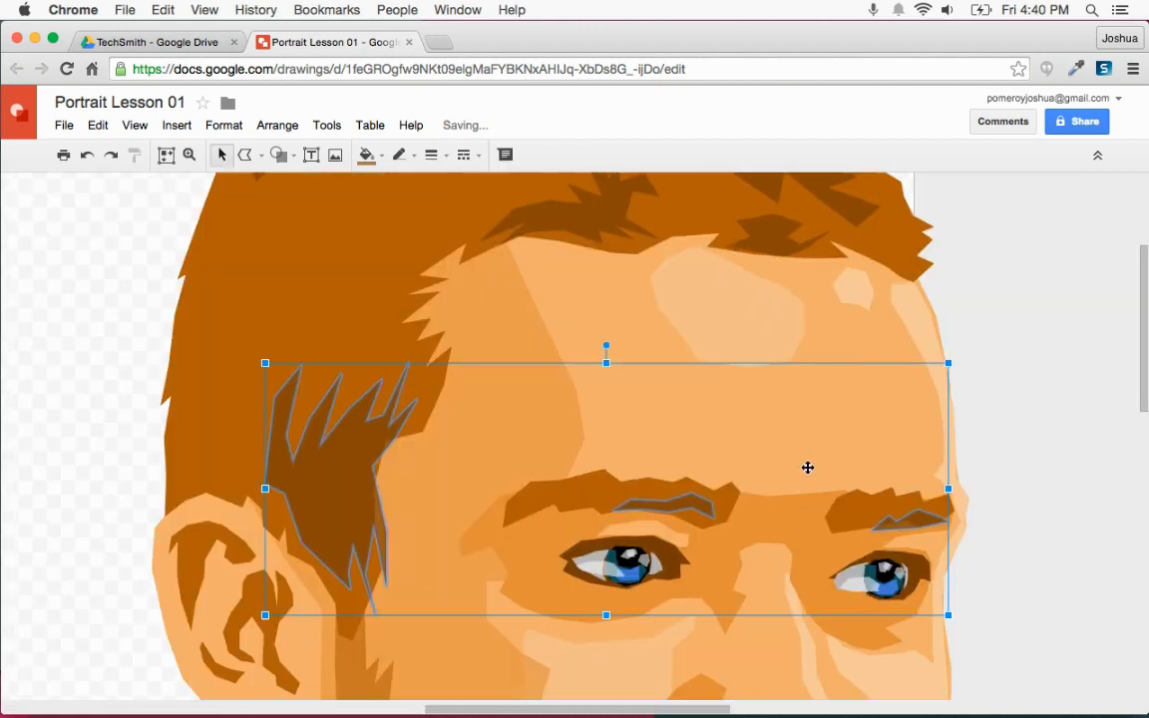
pyautogui.press('Left')
pyautogui.press('Left')
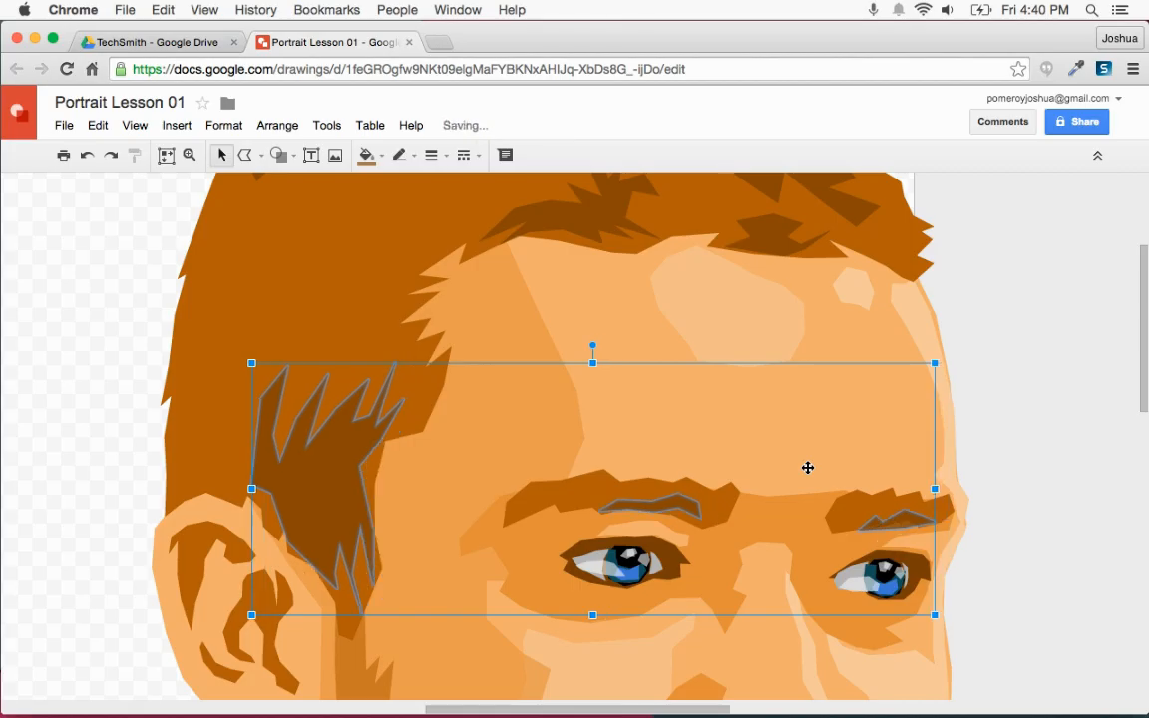
pyautogui.press('Left')
pyautogui.press('Right')
pyautogui.hotkey('shift', 'Left')
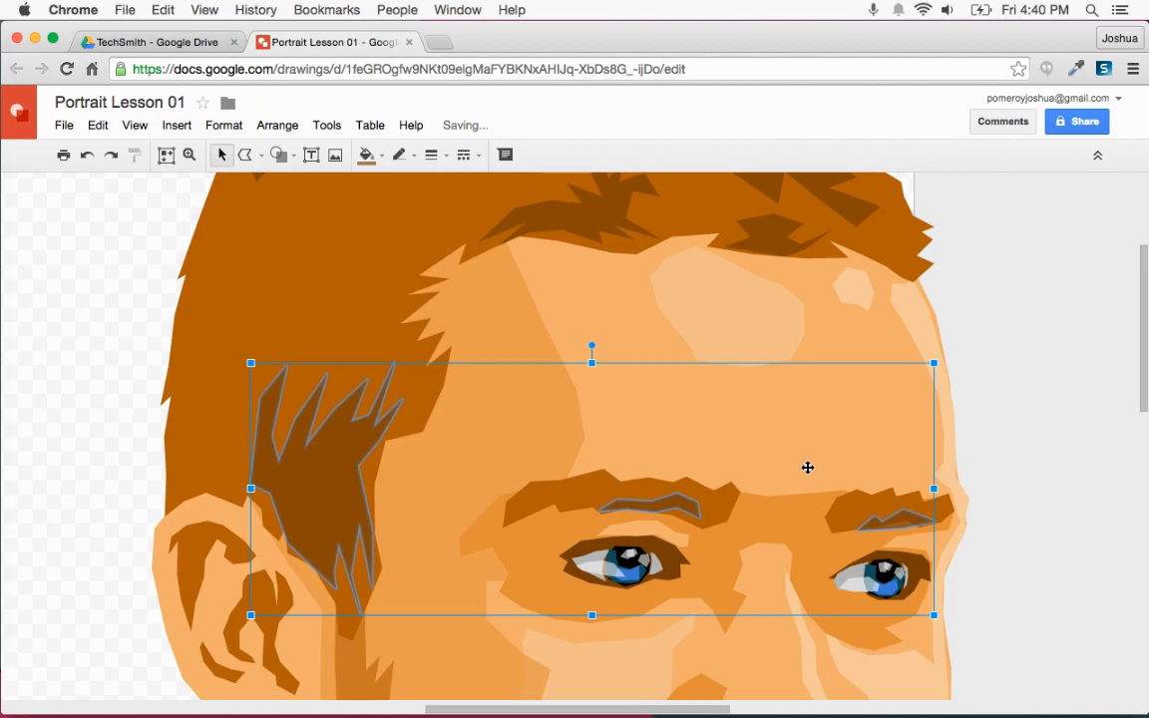
pyautogui.press('super+alt+minus')
pyautogui.press('super+alt+minus')
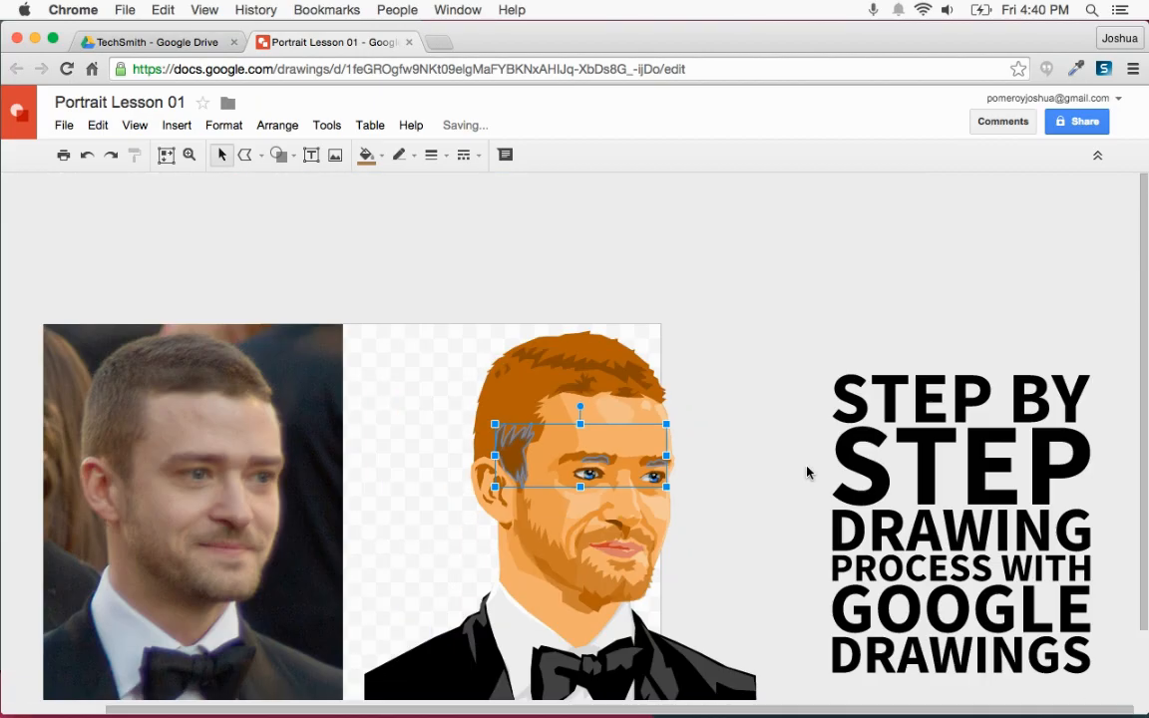
pyautogui.click(749, 417)
pyautogui.hscroll(-3, 743, 420)
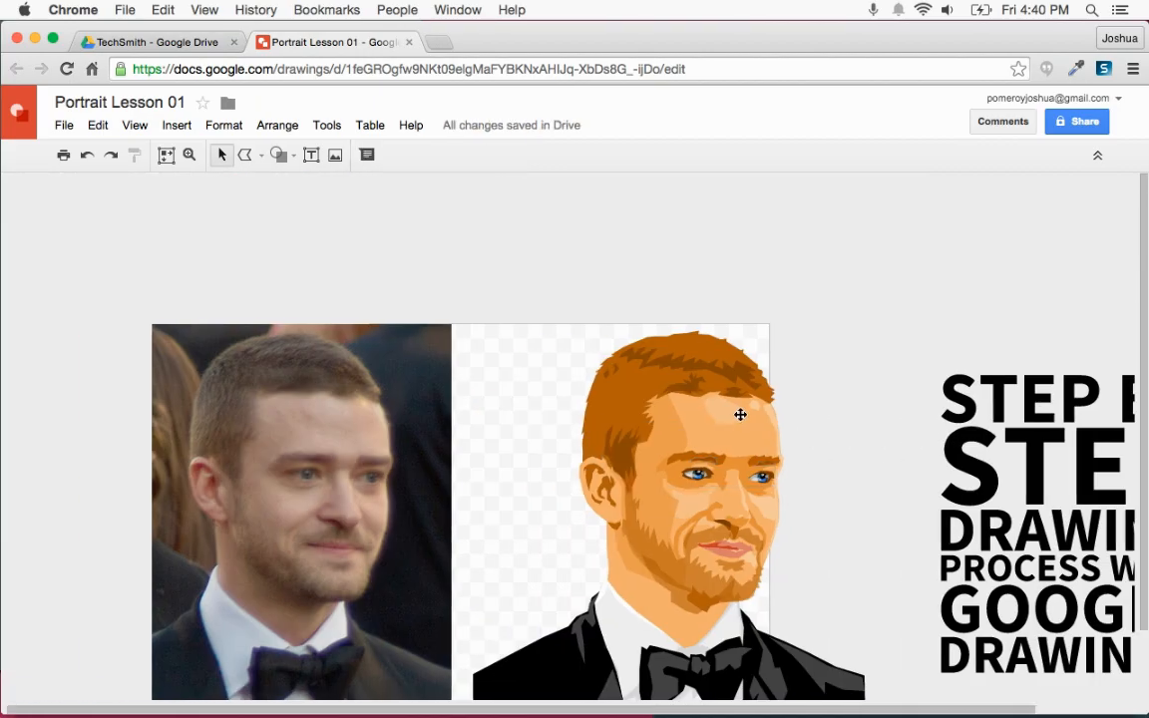
# Move the reference photo sideways until it is completely off the drawing canvas
pyautogui.scroll(-2, 739, 415)
pyautogui.click(377, 504)
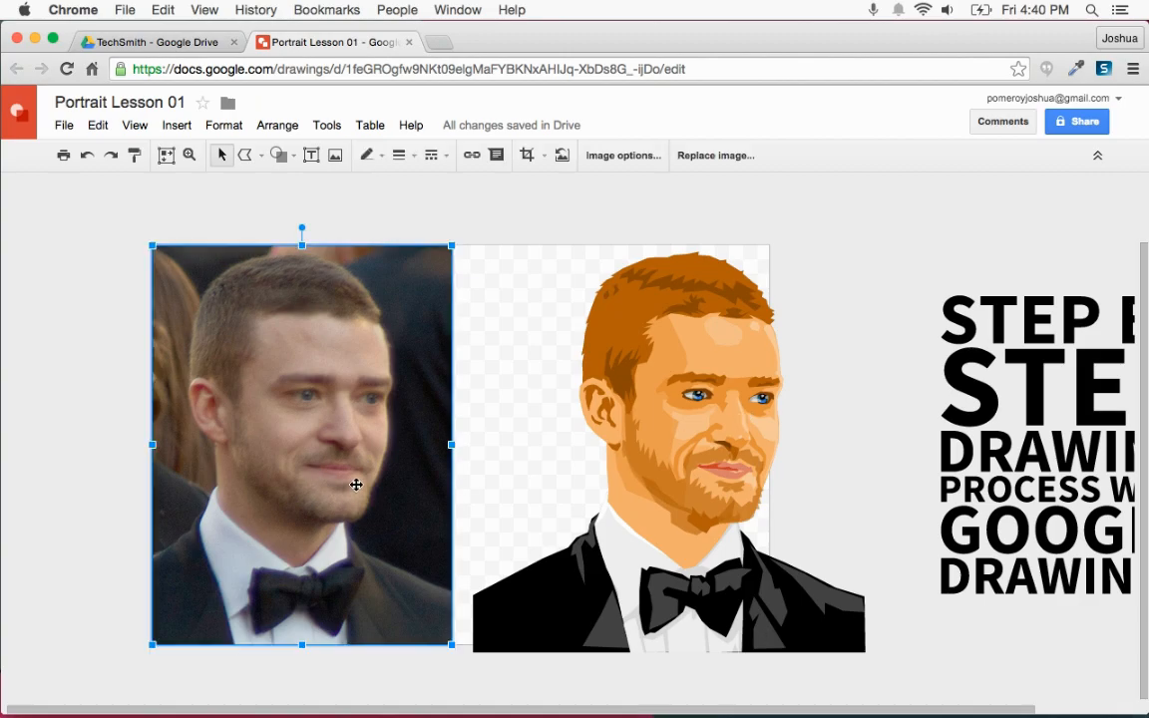
pyautogui.moveTo(369, 509); pyautogui.dragTo(204, 509)
# Select all the portrait shapes, group them and centre the group on the canvas
pyautogui.moveTo(885, 677); pyautogui.dragTo(457, 225)
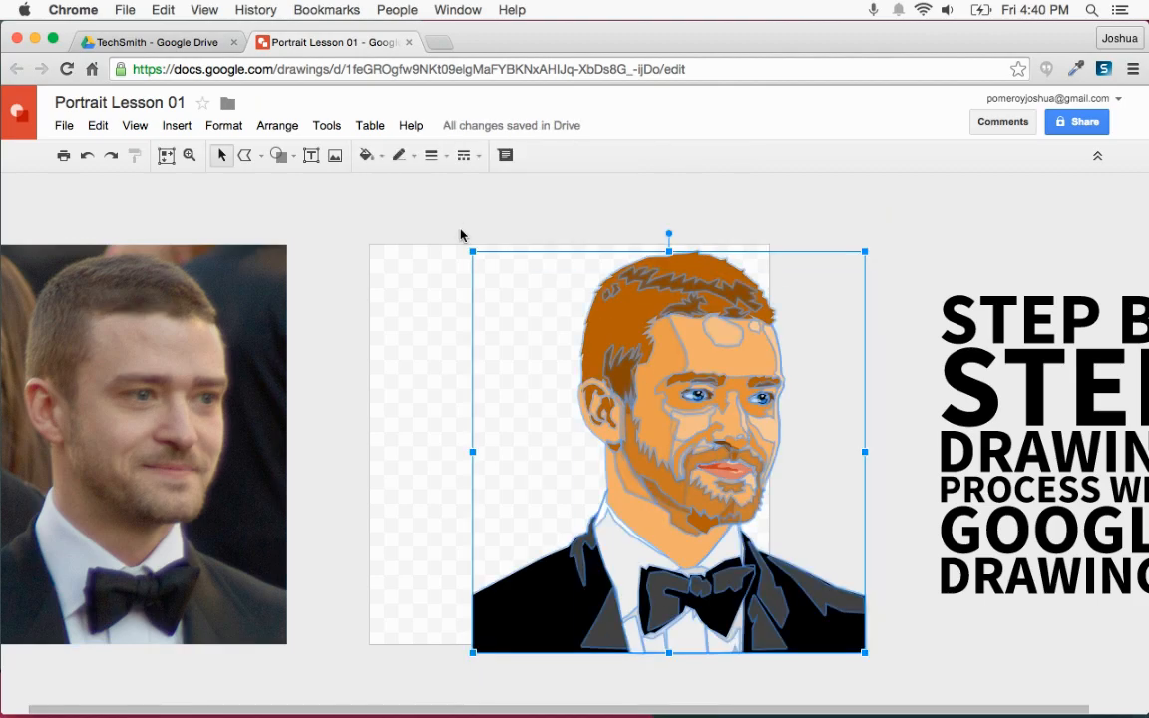
pyautogui.press('super+alt+g')
pyautogui.moveTo(624, 397); pyautogui.dragTo(516, 385)
pyautogui.moveTo(600, 460); pyautogui.dragTo(609, 471)
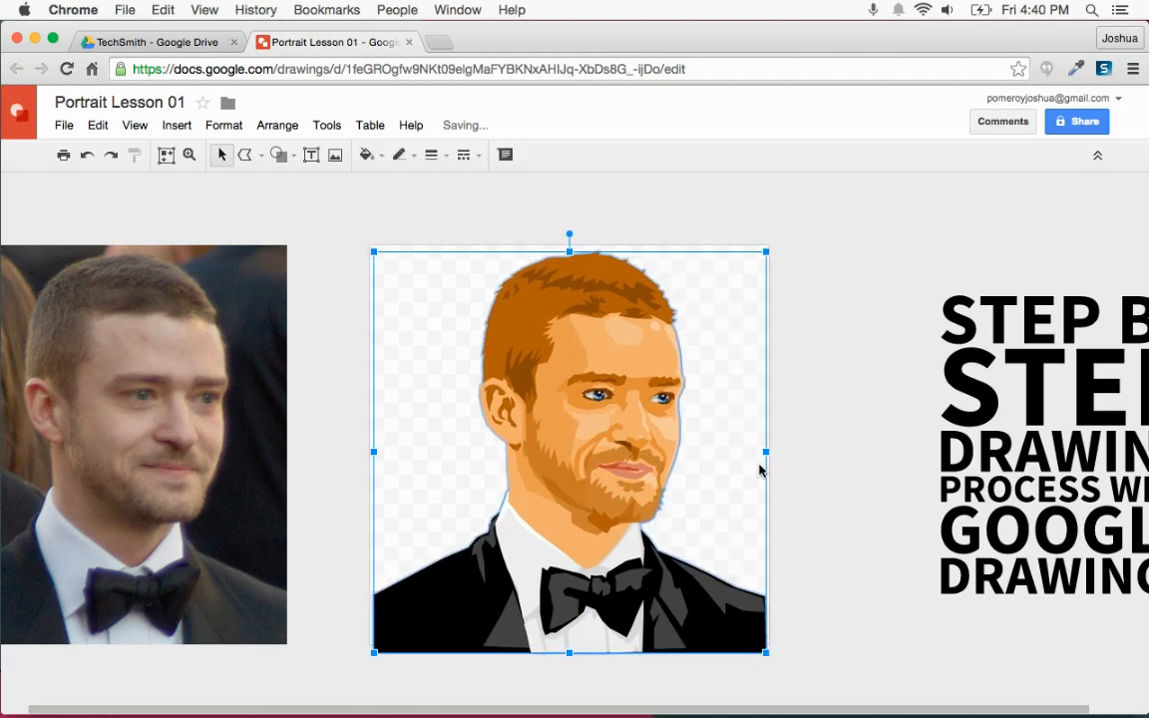
pyautogui.click(817, 455)
# Enlarge the portrait group slightly past the canvas width and shift it down so the head fits below the top edge
pyautogui.click(598, 439)
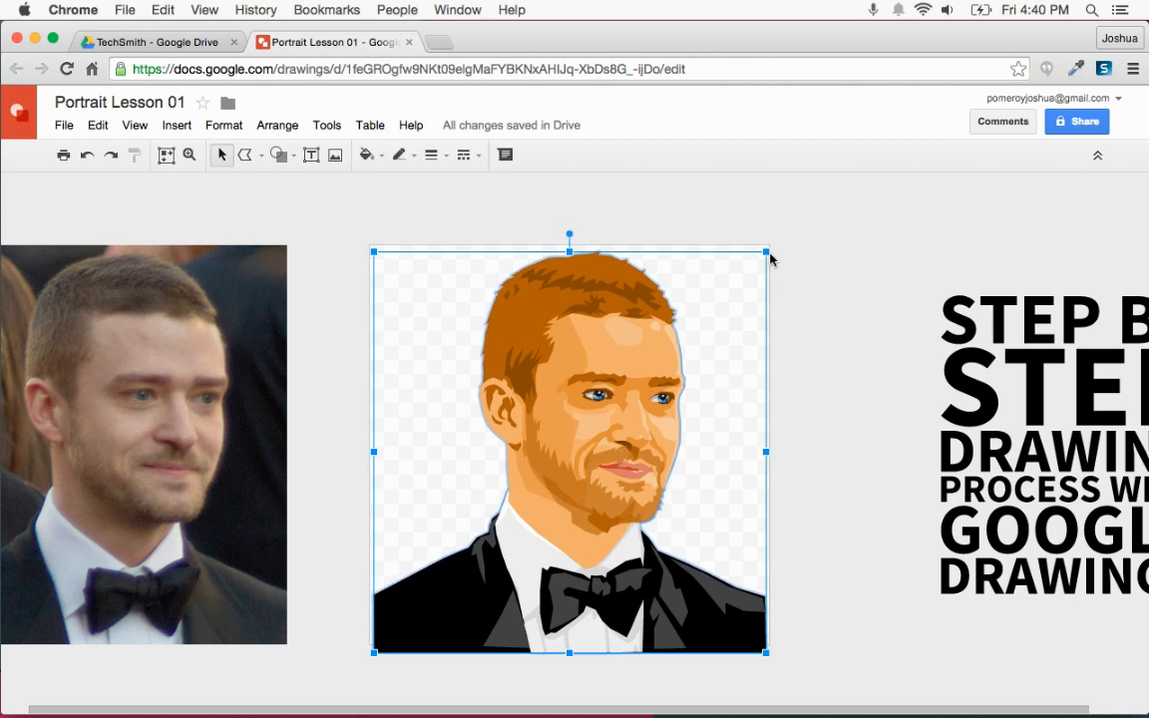
pyautogui.moveTo(768, 251); pyautogui.dragTo(773, 243)
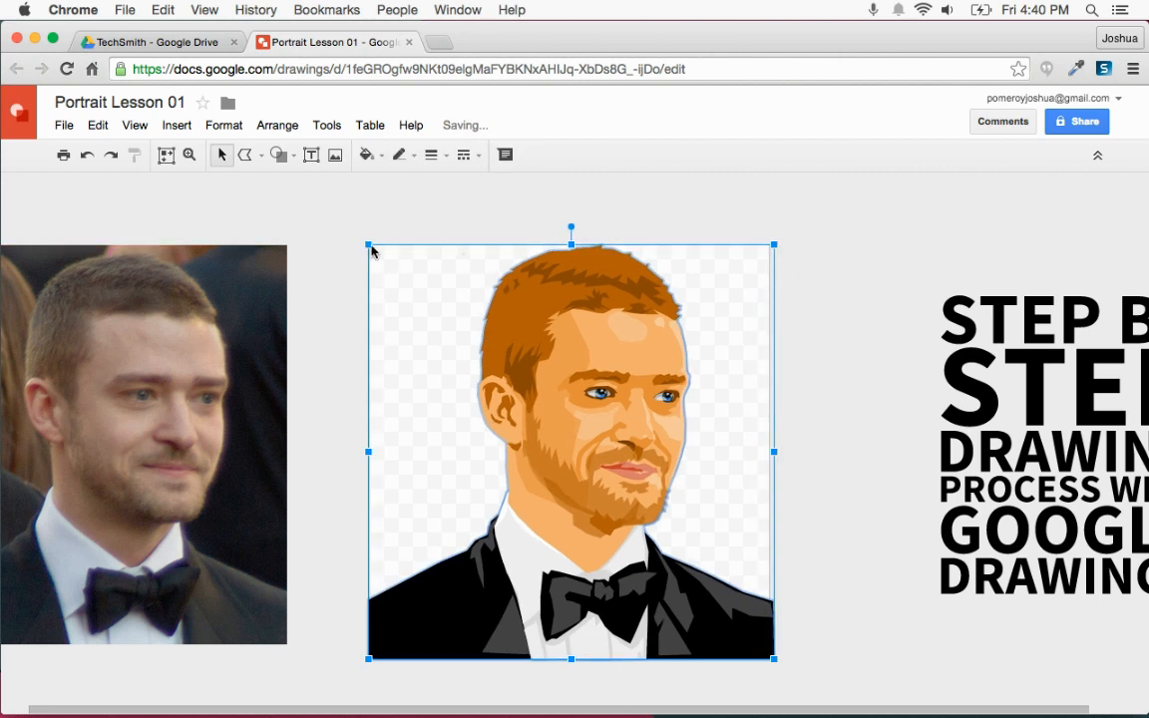
pyautogui.moveTo(368, 244); pyautogui.dragTo(361, 238)
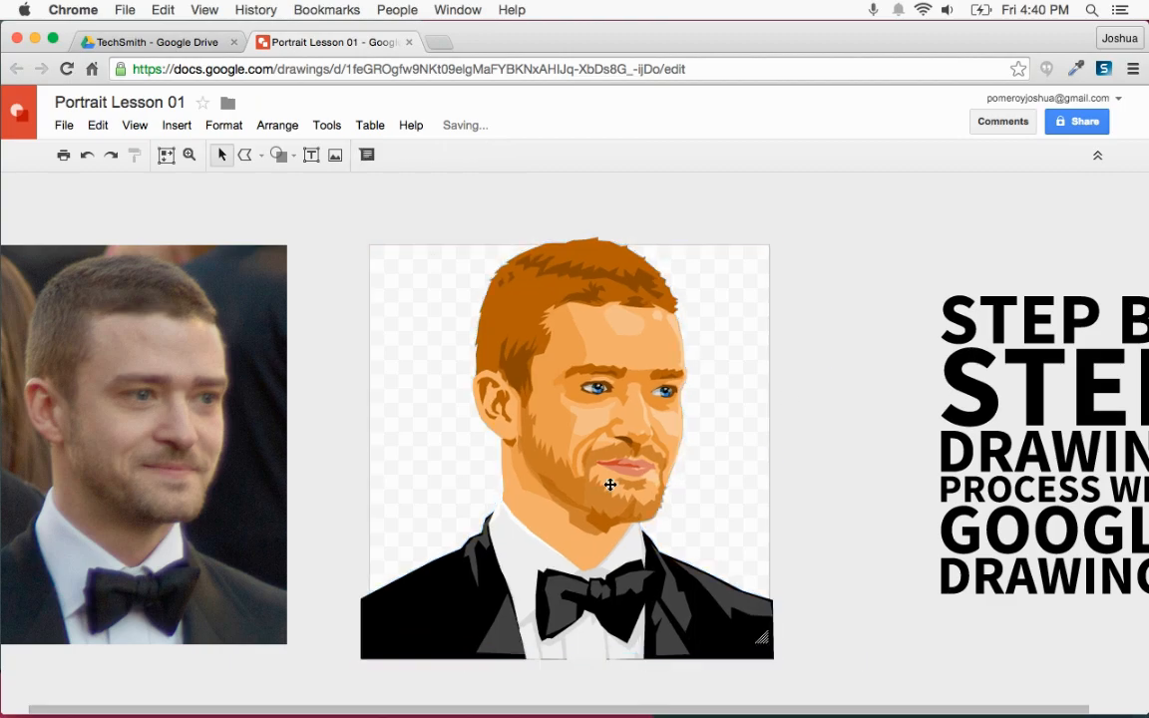
pyautogui.click(614, 404)
pyautogui.moveTo(615, 404); pyautogui.dragTo(628, 394)
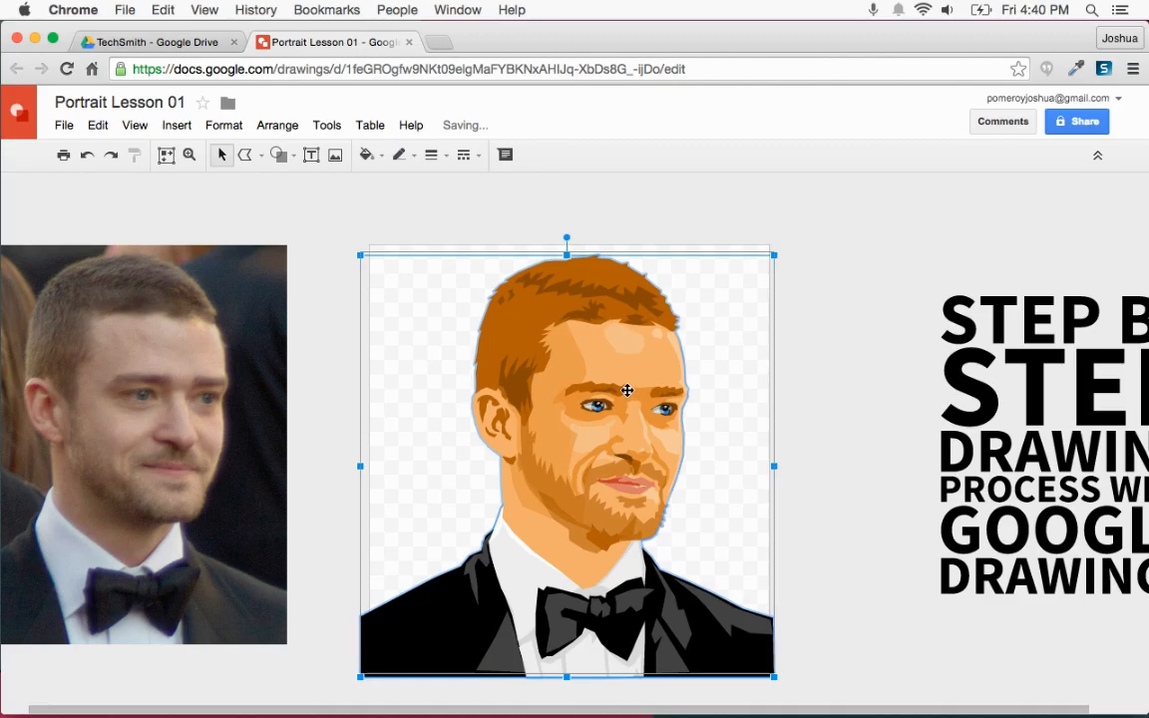
pyautogui.click(820, 398)
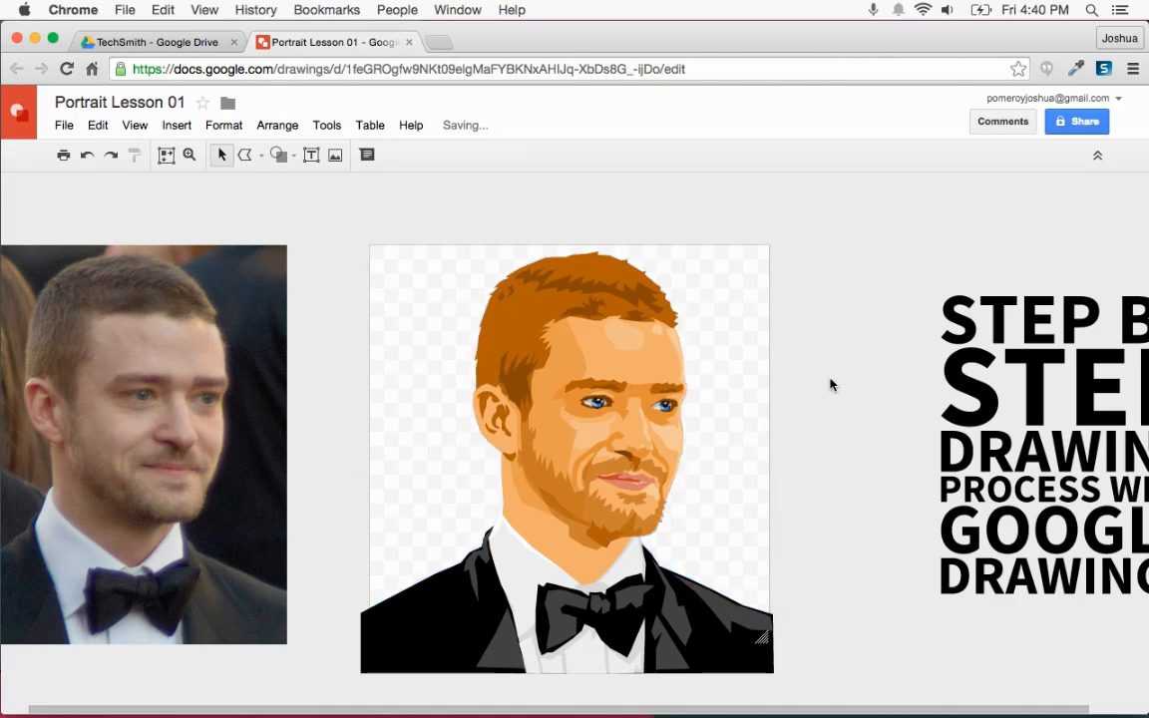
# Try a strong blue as the drawing's background colour
pyautogui.rightClick(816, 328)
pyautogui.moveTo(894, 442)
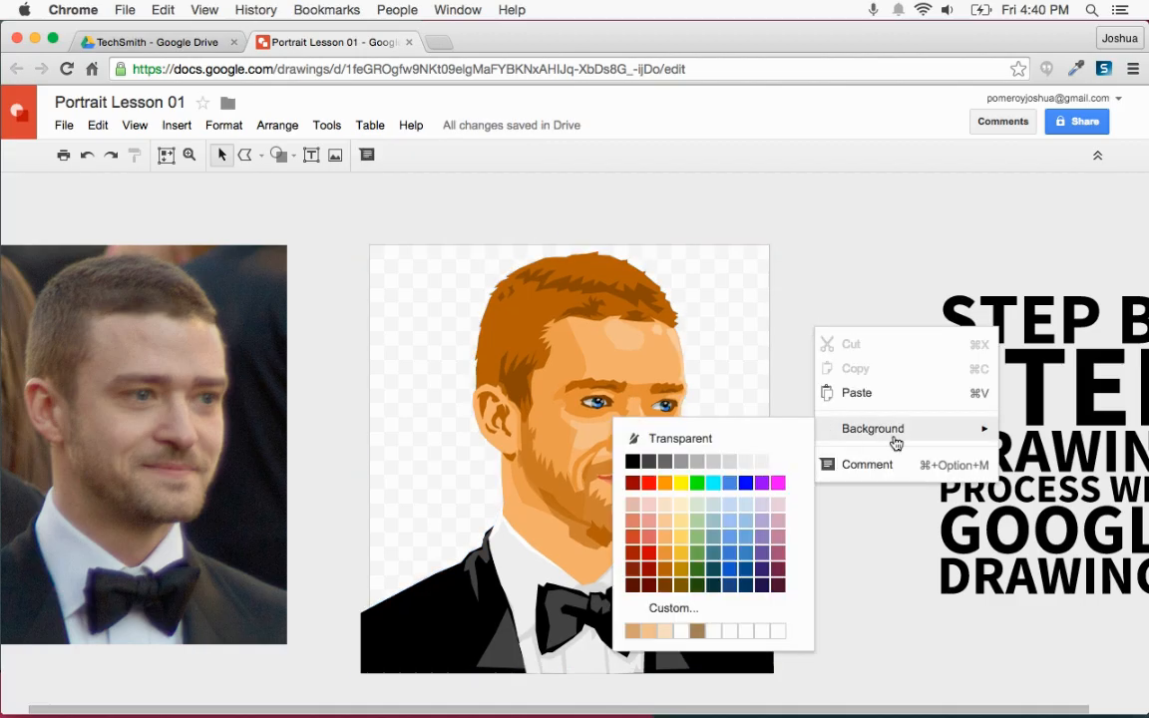
pyautogui.click(733, 571)
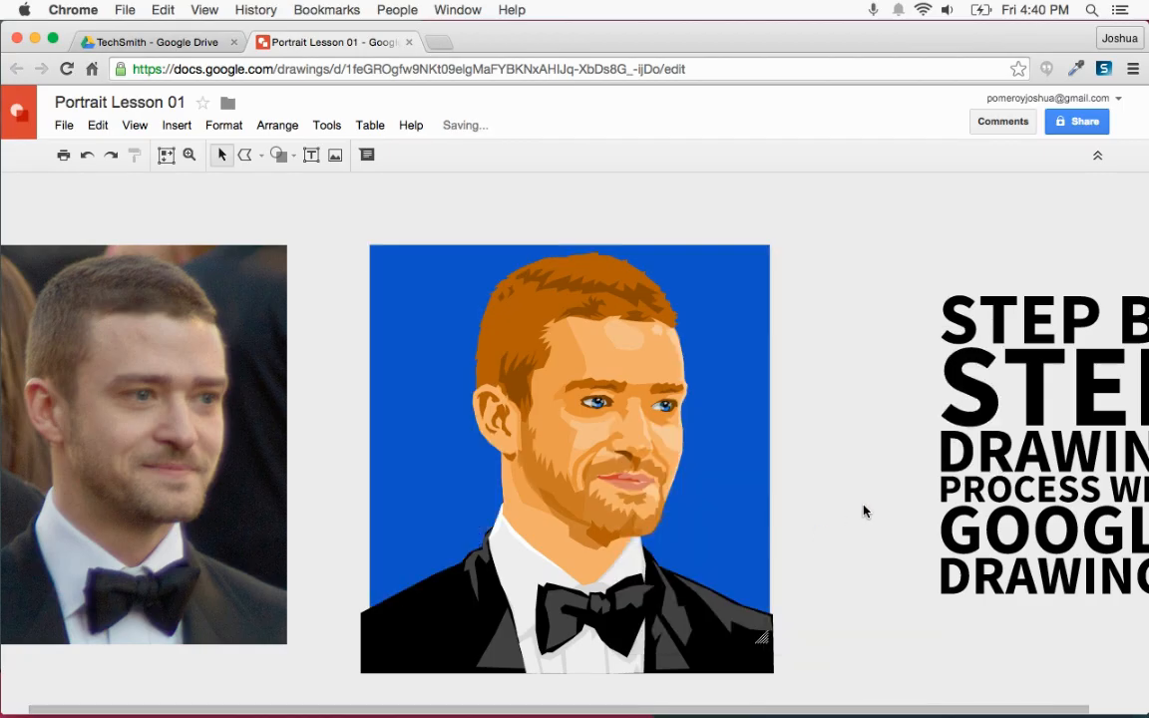
# Set the drawing's background colour to a dark teal
pyautogui.rightClick(845, 412)
pyautogui.moveTo(898, 511)
pyautogui.click(760, 441)
pyautogui.rightClick(858, 426)
pyautogui.click(774, 455)
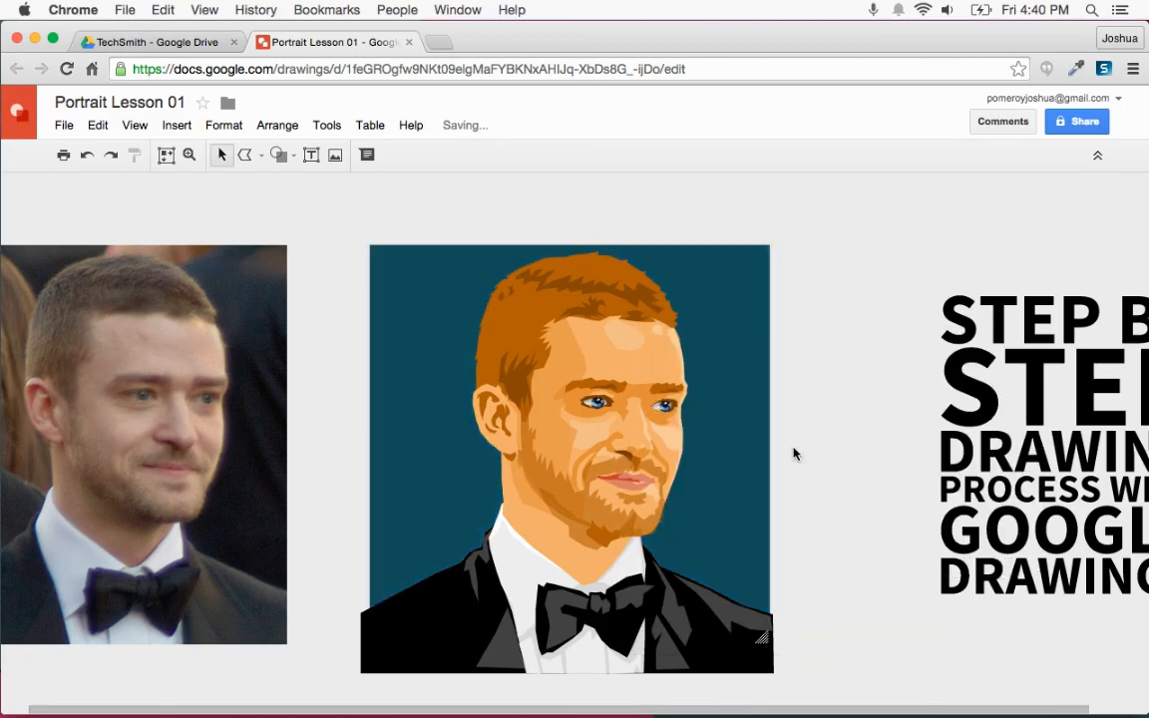
# Start inserting an image from a Google image search and search for "bokeh"
pyautogui.hscroll(-2, 832, 400)
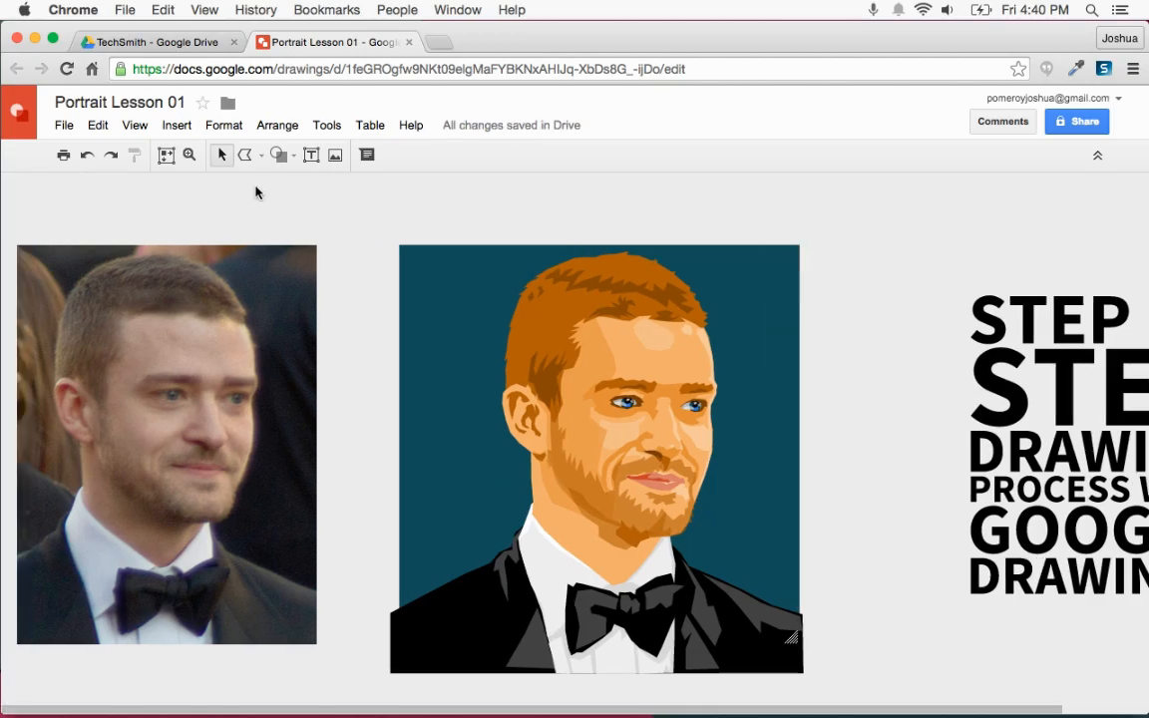
pyautogui.click(179, 125)
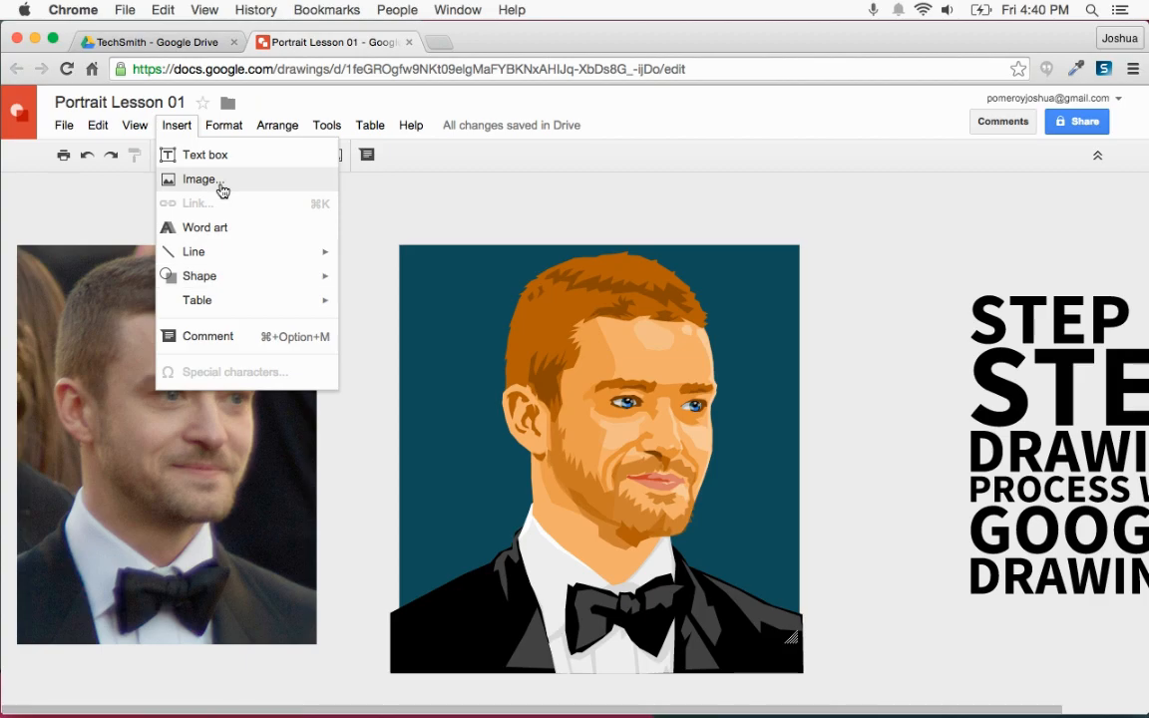
pyautogui.click(200, 176)
pyautogui.click(714, 212)
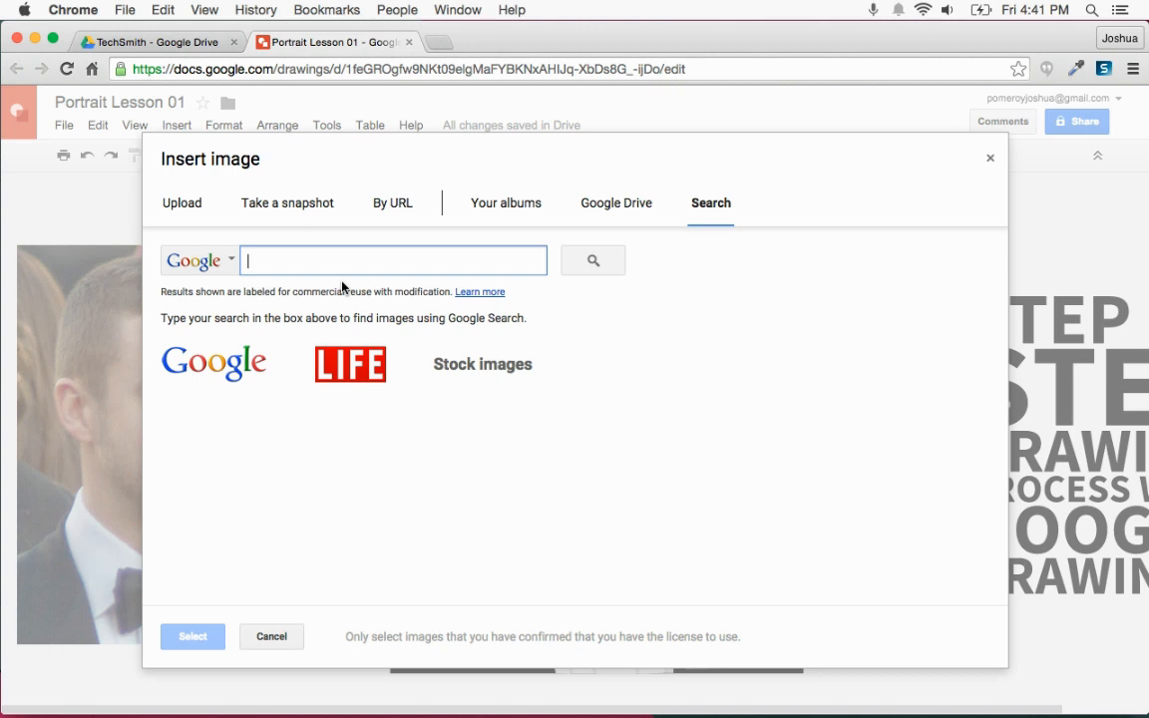
pyautogui.write('b')
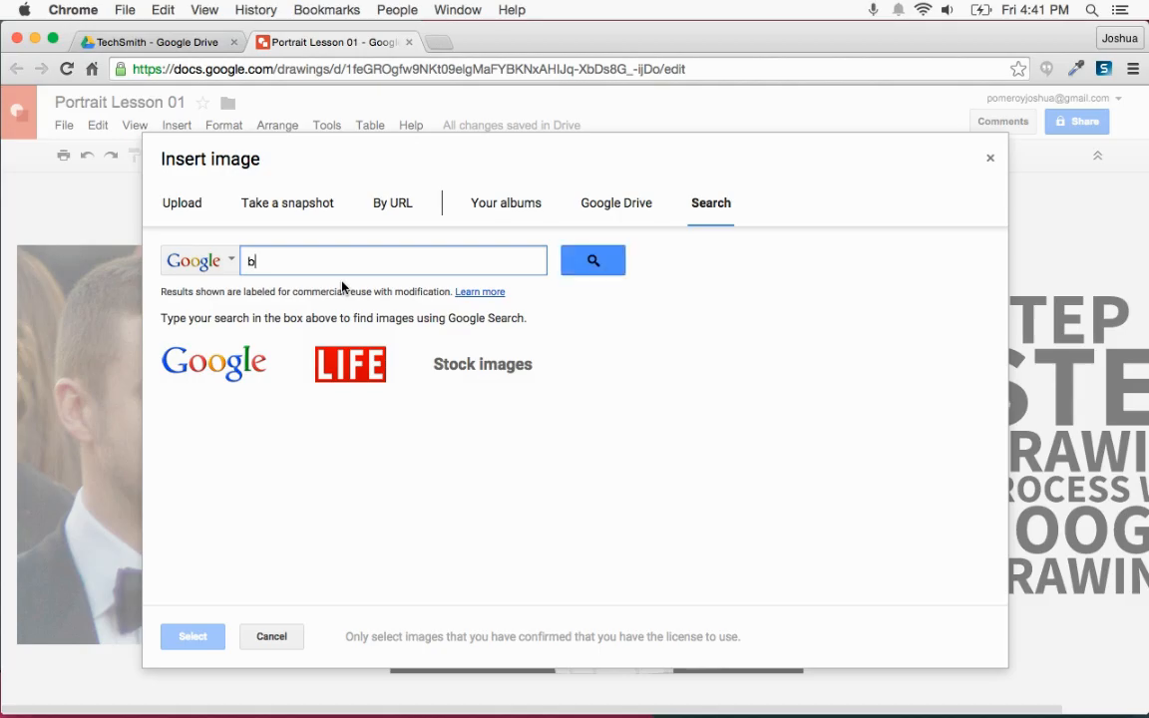
pyautogui.write('okeh')
pyautogui.press('Return')
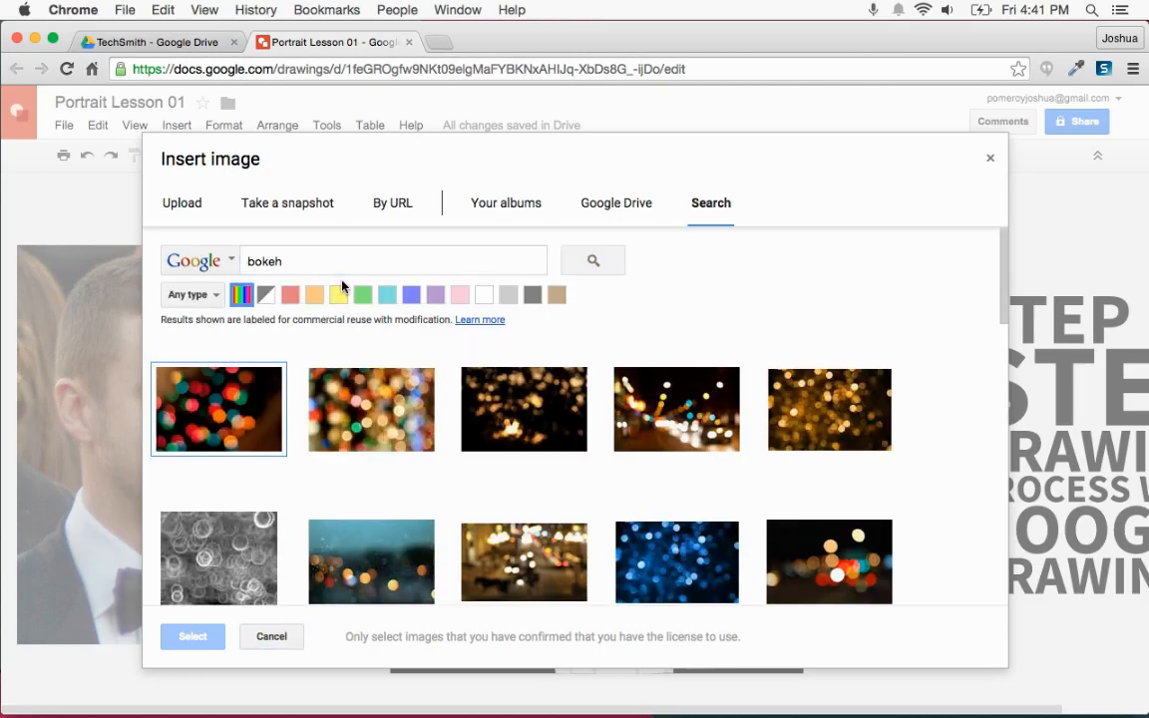
# Browse the bokeh results, insert the blurred yellow-green bokeh image and enlarge it to the full canvas height
pyautogui.scroll(-2, 574, 453)
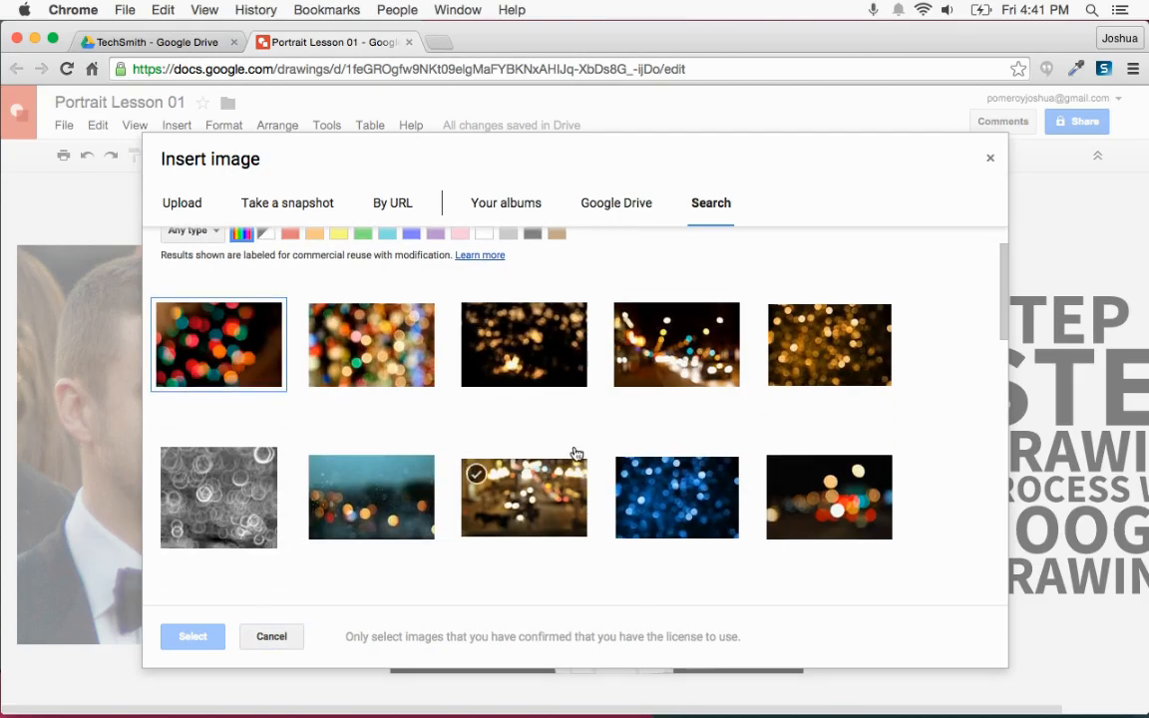
pyautogui.scroll(-4, 574, 454)
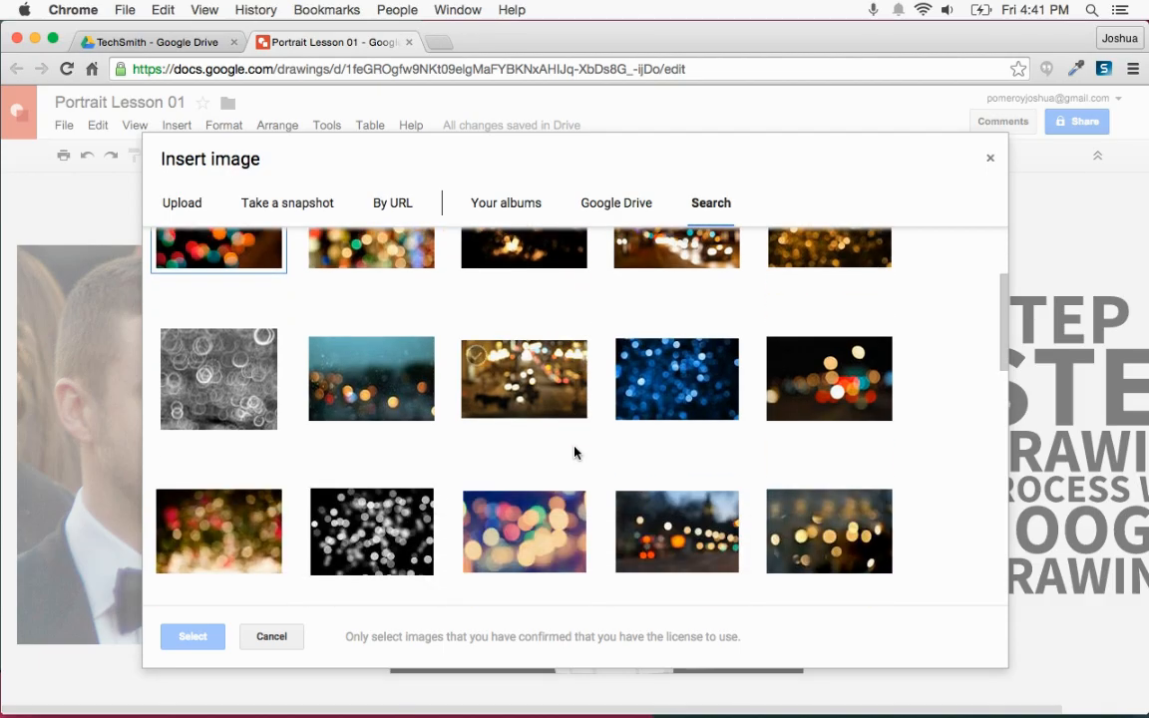
pyautogui.scroll(-5, 576, 453)
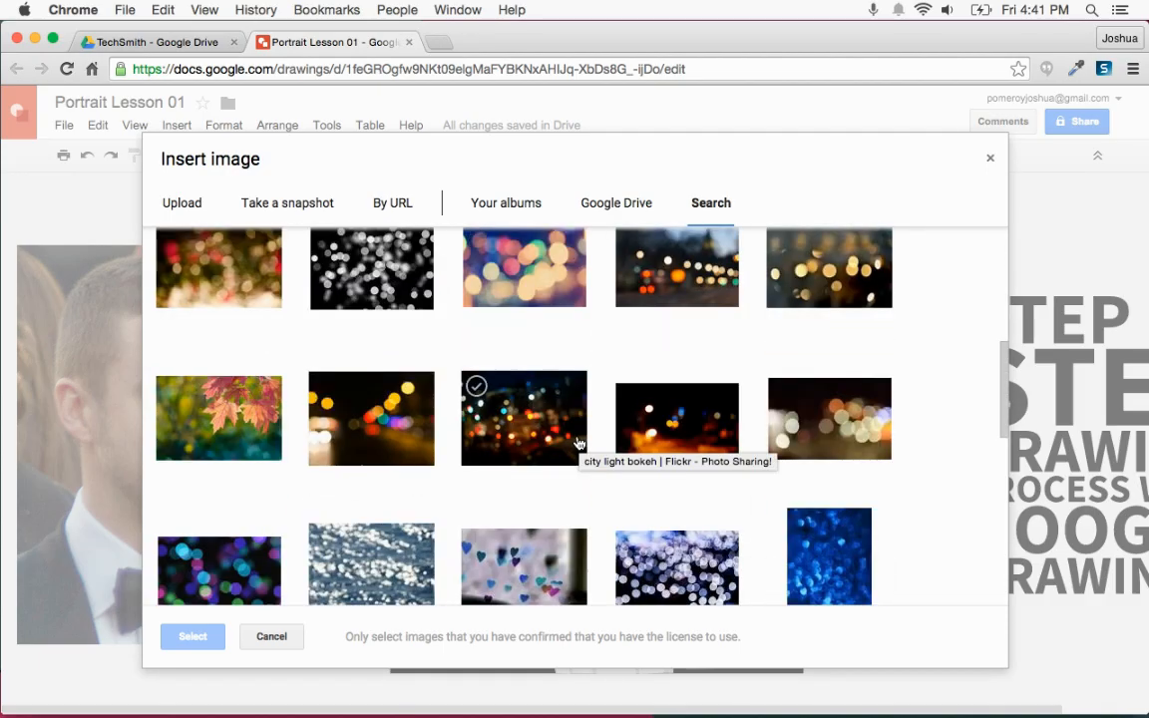
pyautogui.scroll(-4, 576, 444)
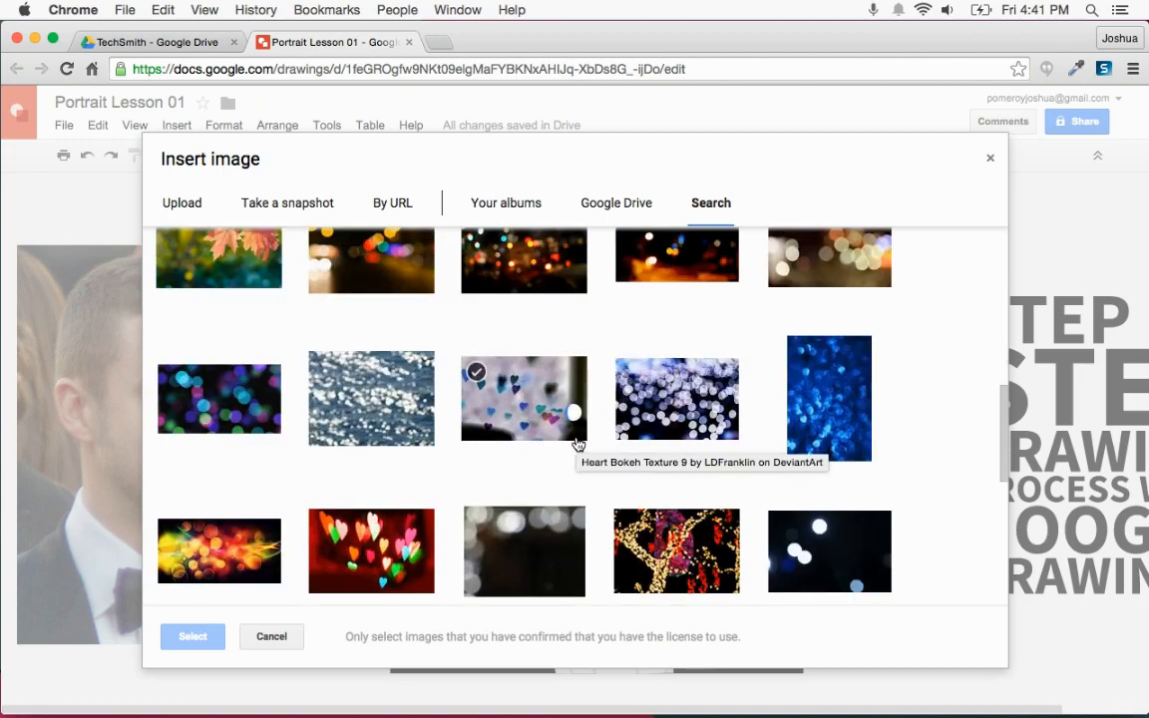
pyautogui.scroll(-10, 577, 444)
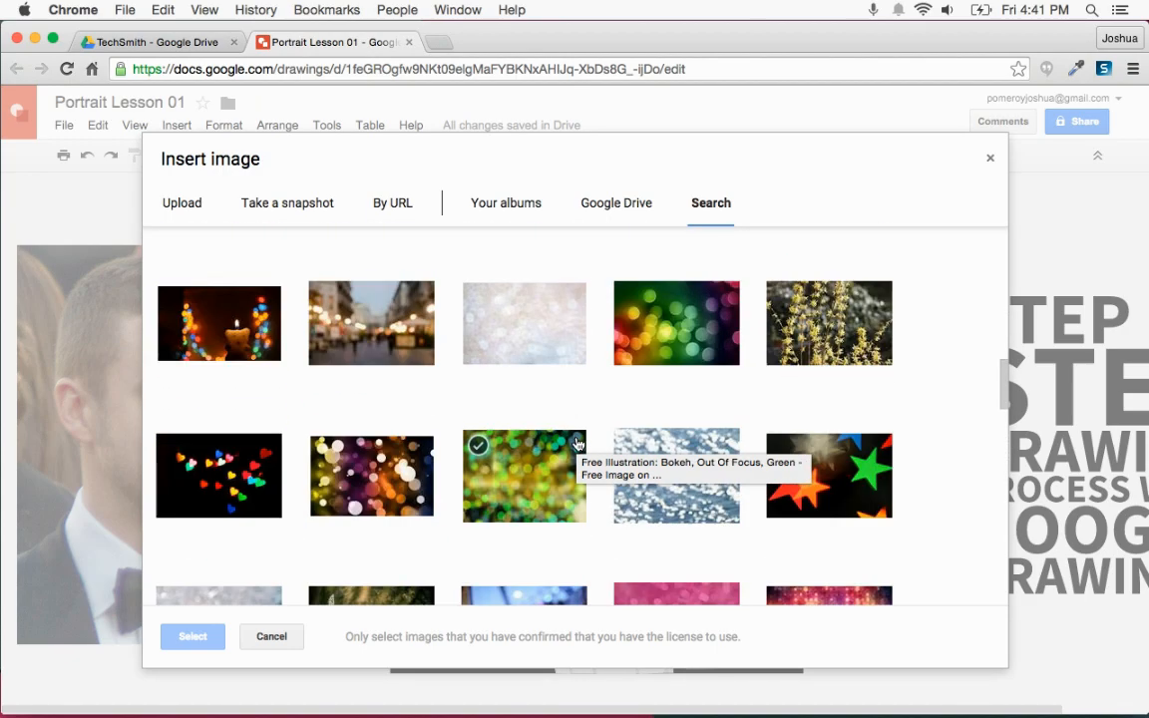
pyautogui.scroll(-4, 577, 444)
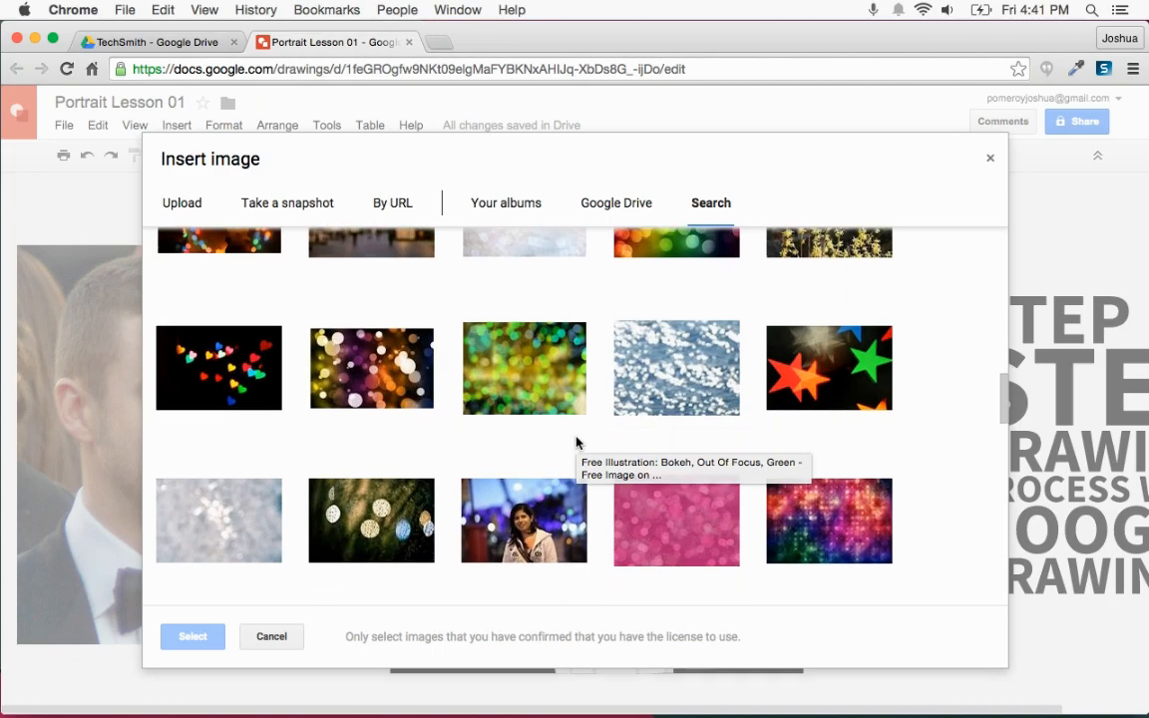
pyautogui.scroll(-2, 577, 443)
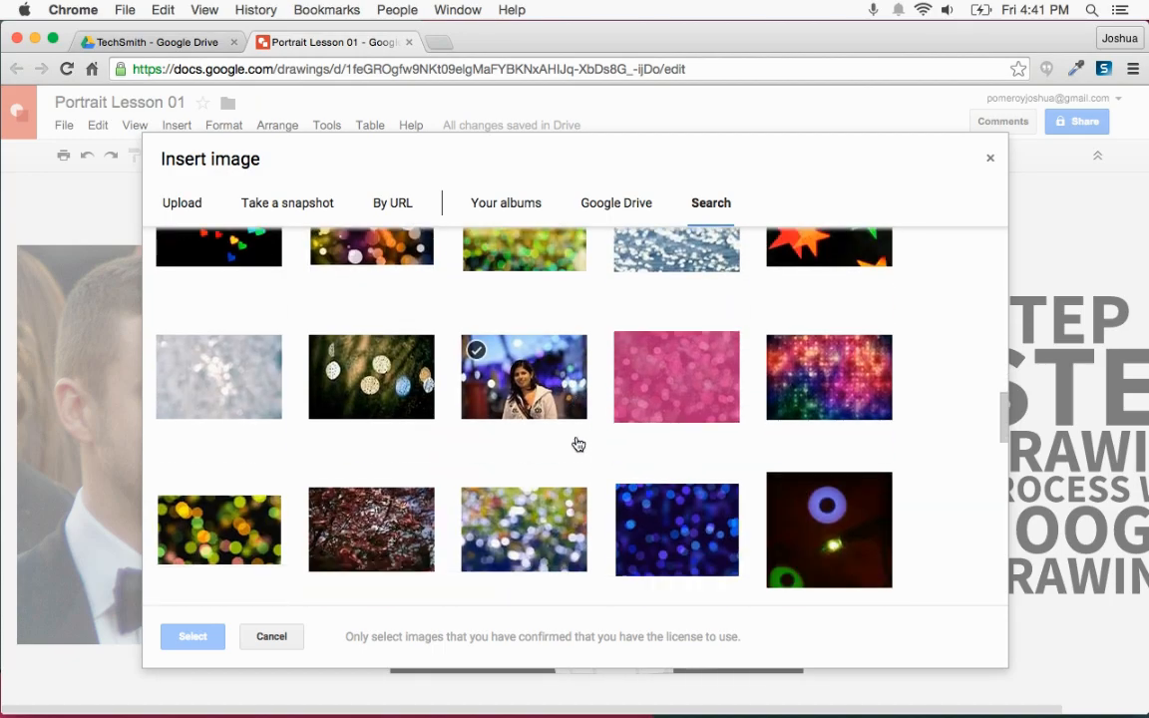
pyautogui.scroll(-8, 577, 444)
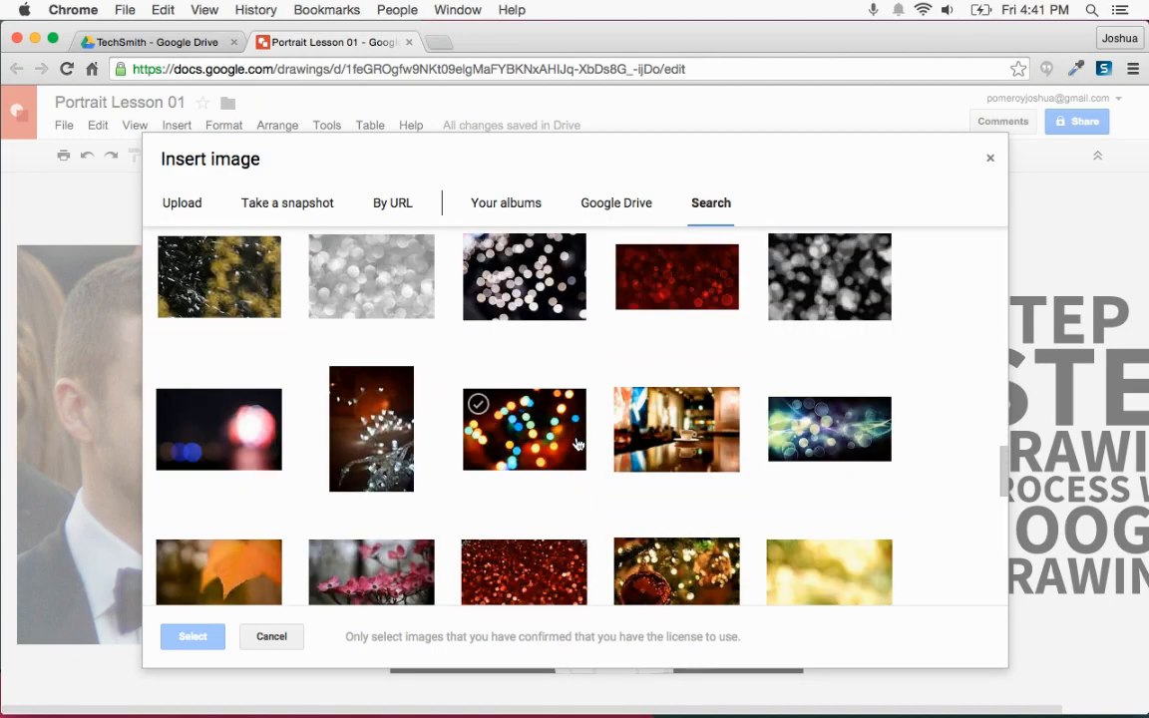
pyautogui.scroll(-5, 576, 444)
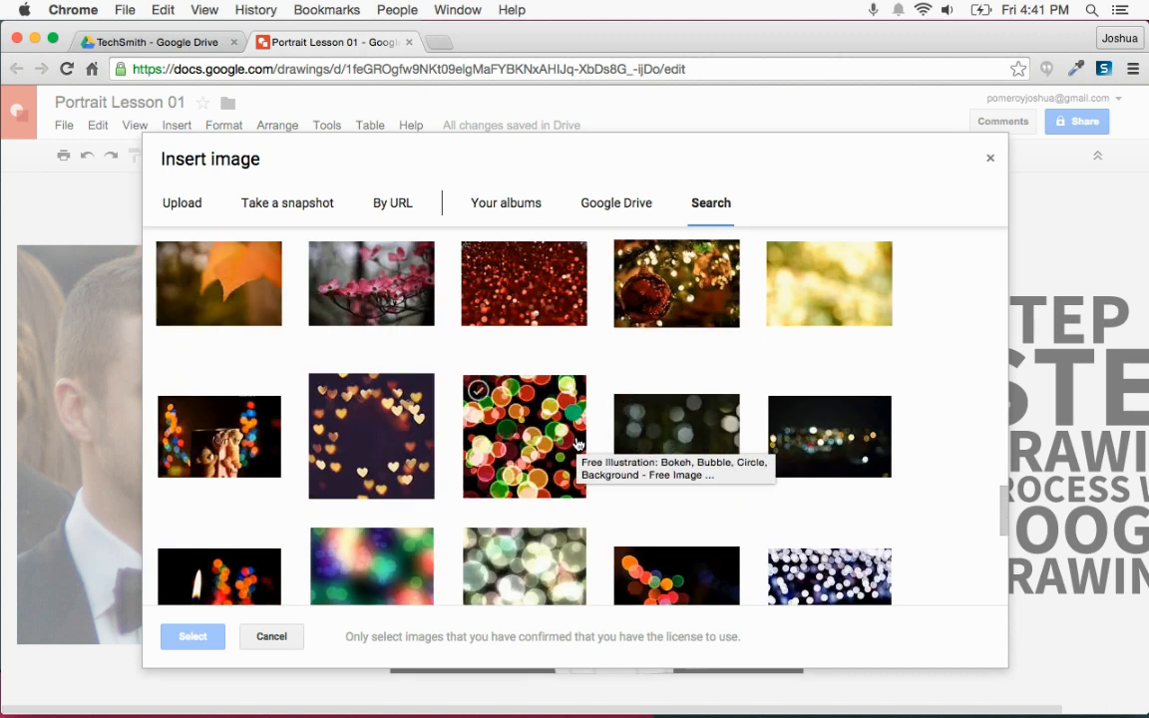
pyautogui.scroll(-3, 576, 444)
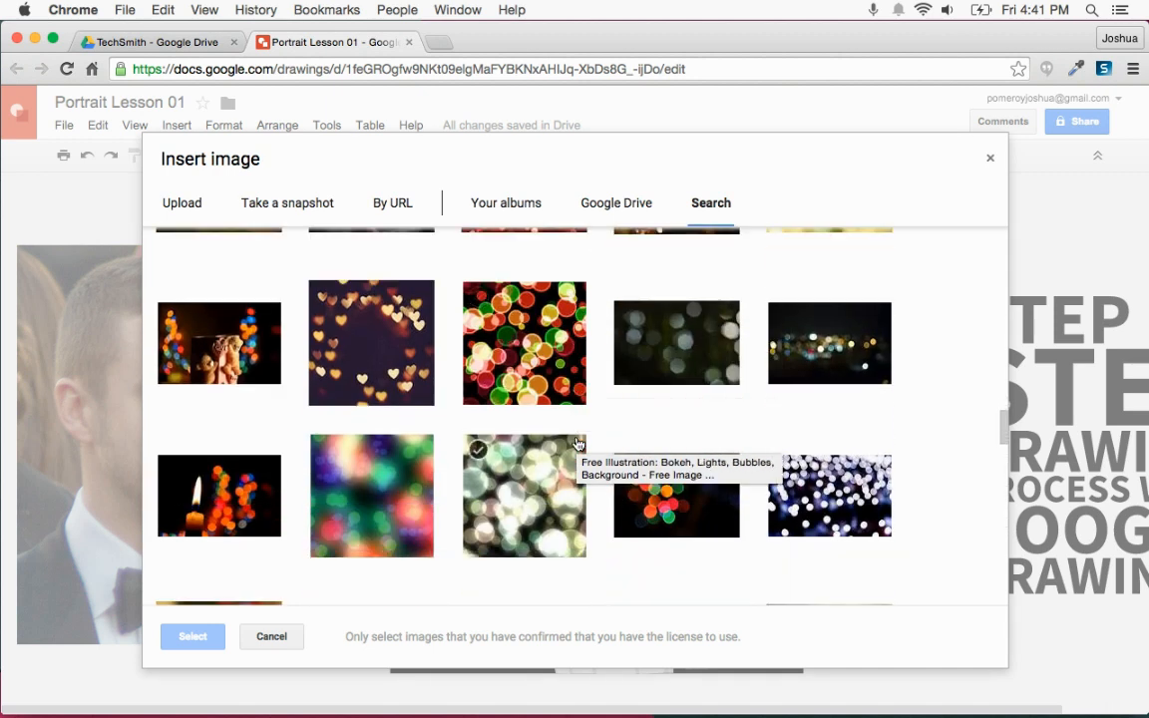
pyautogui.scroll(-2, 577, 444)
pyautogui.scroll(-3, 576, 444)
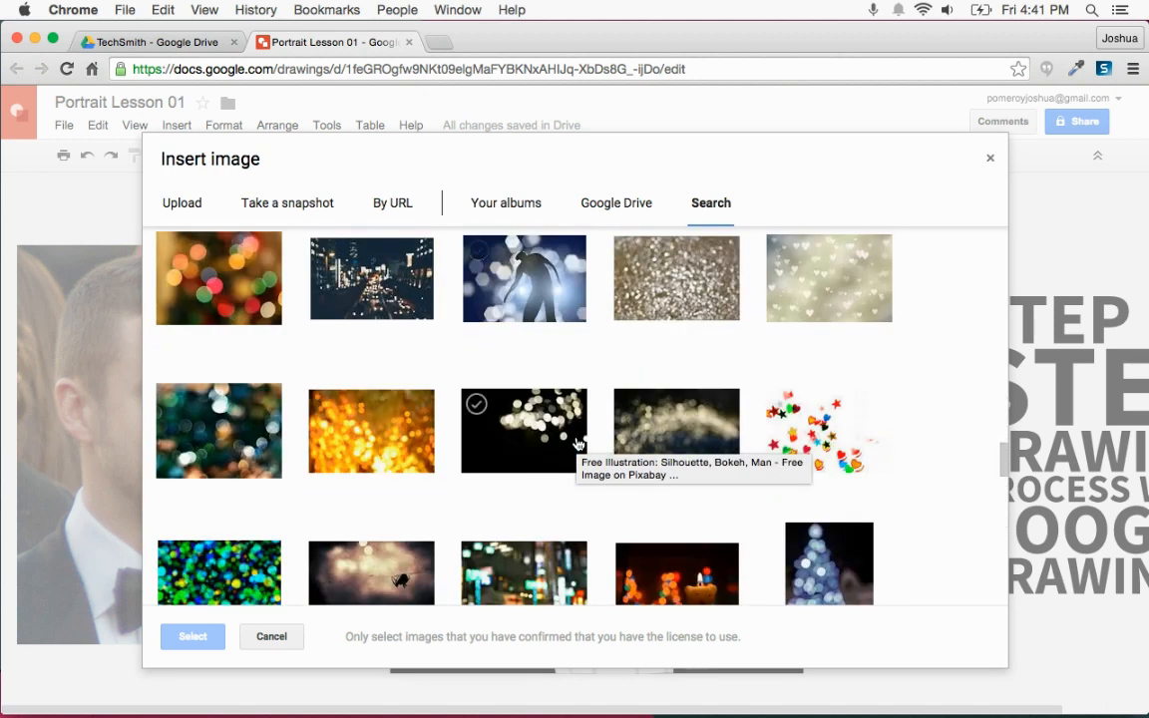
pyautogui.scroll(-3, 576, 444)
pyautogui.scroll(-6, 576, 444)
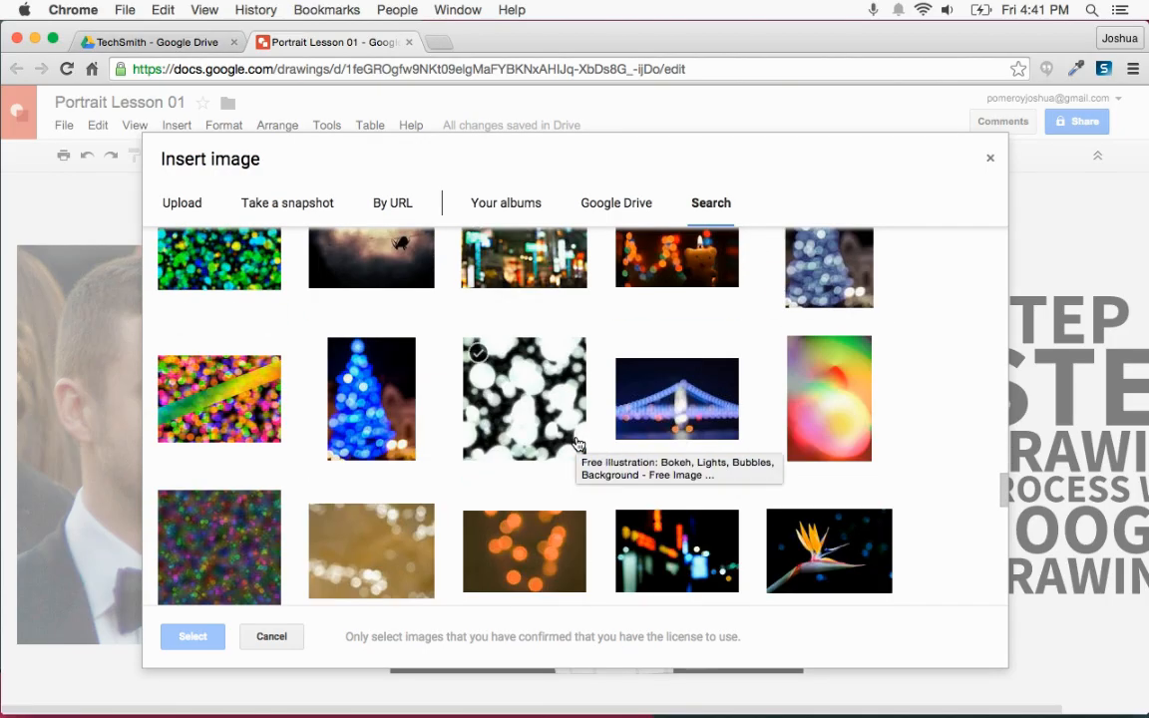
pyautogui.scroll(2, 576, 444)
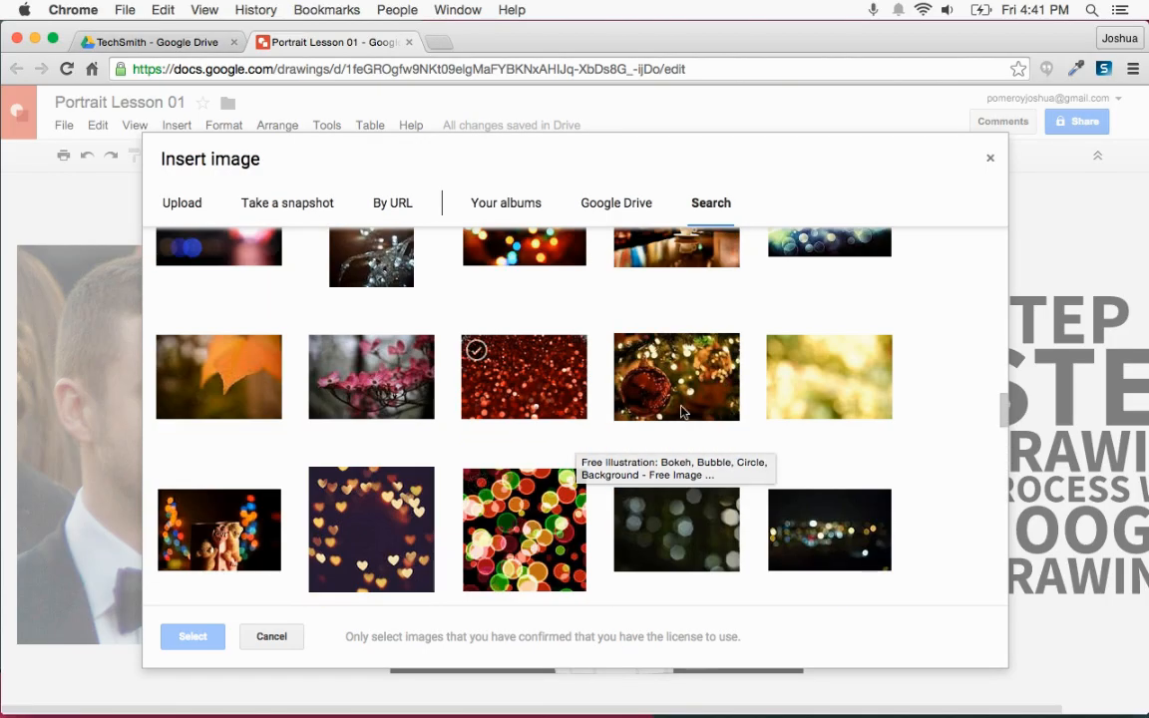
pyautogui.click(871, 372)
pyautogui.click(200, 642)
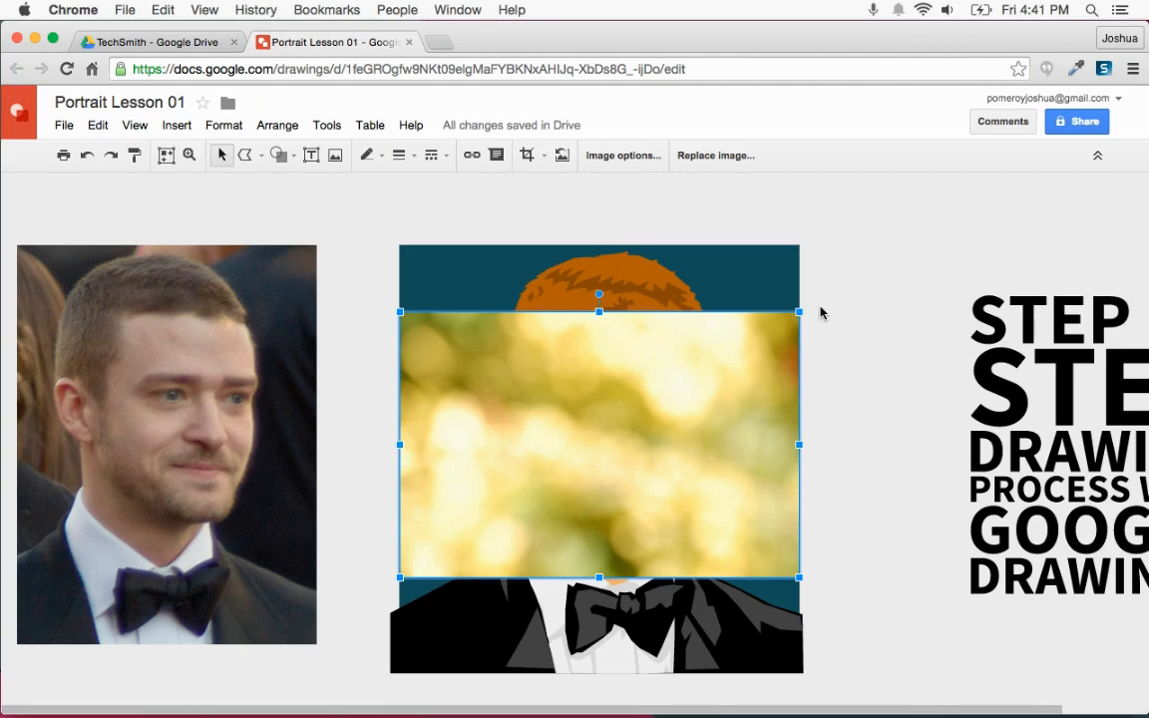
pyautogui.moveTo(799, 311); pyautogui.dragTo(888, 250)
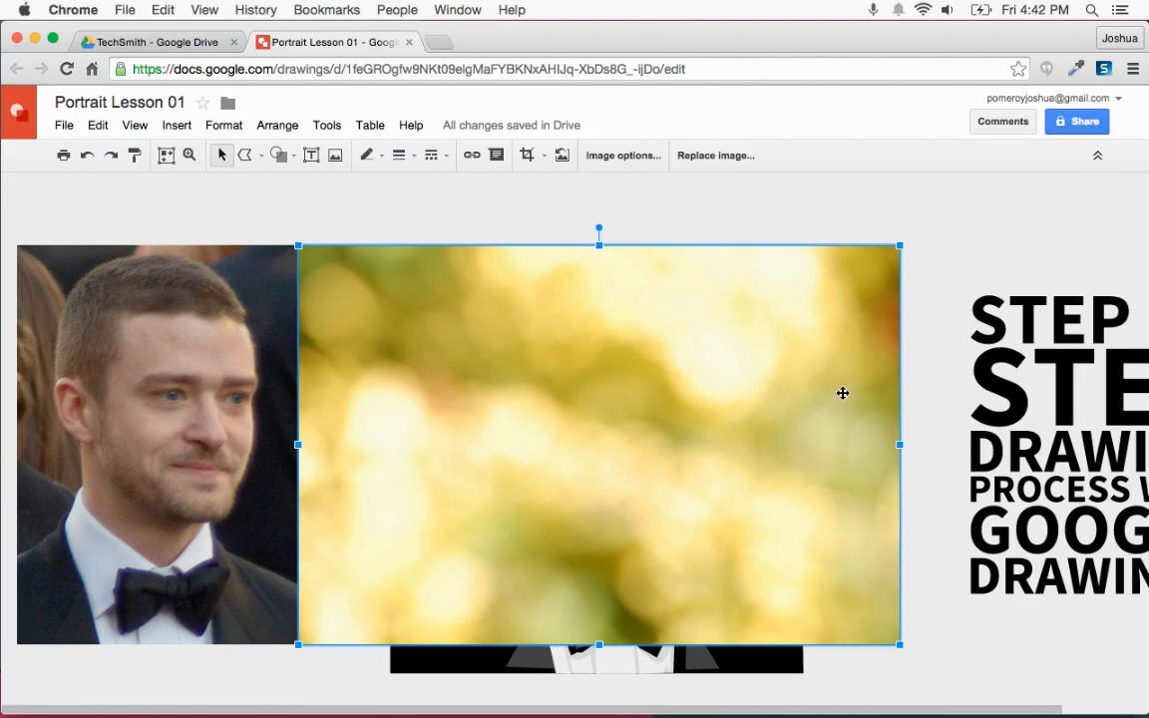
# Crop both sides of the bokeh image to about the portrait's width and send it behind the portrait
pyautogui.doubleClick(841, 398)
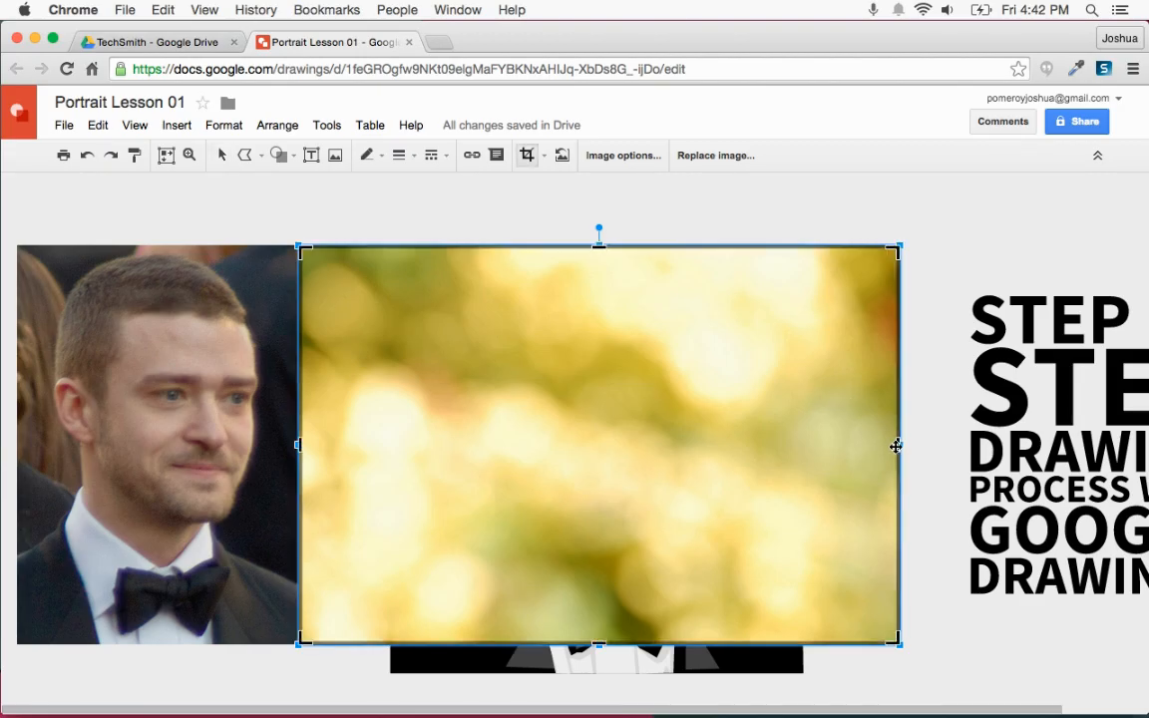
pyautogui.moveTo(898, 446); pyautogui.dragTo(804, 439)
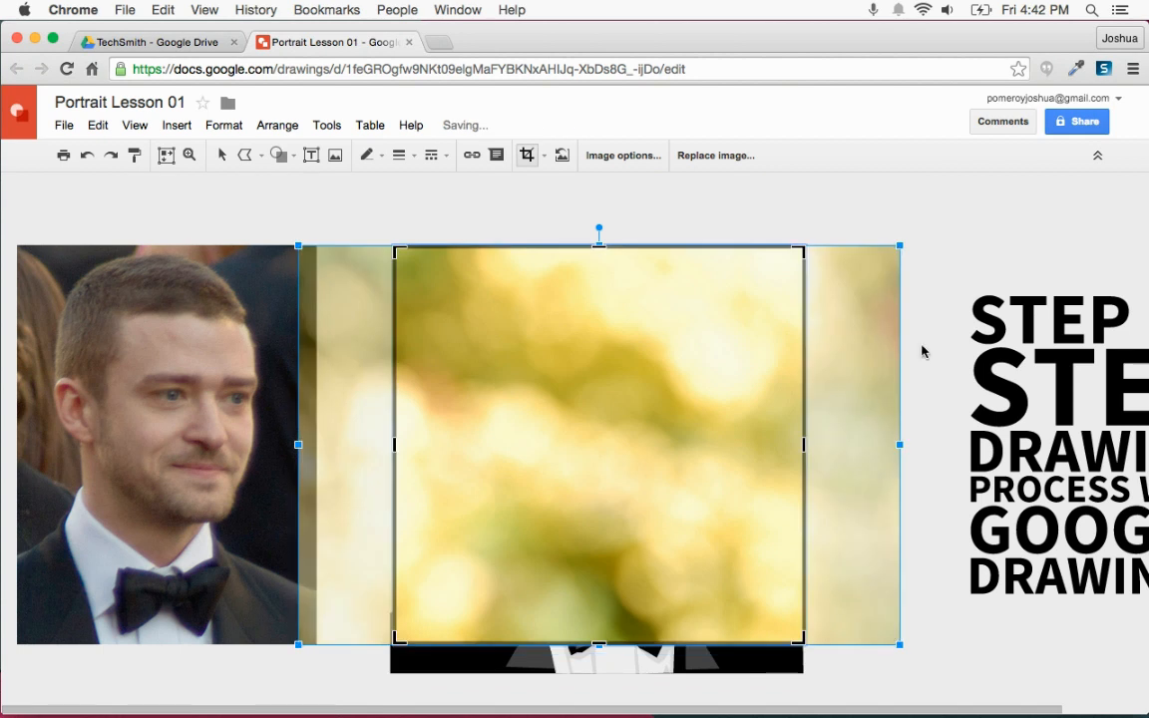
pyautogui.press('Return')
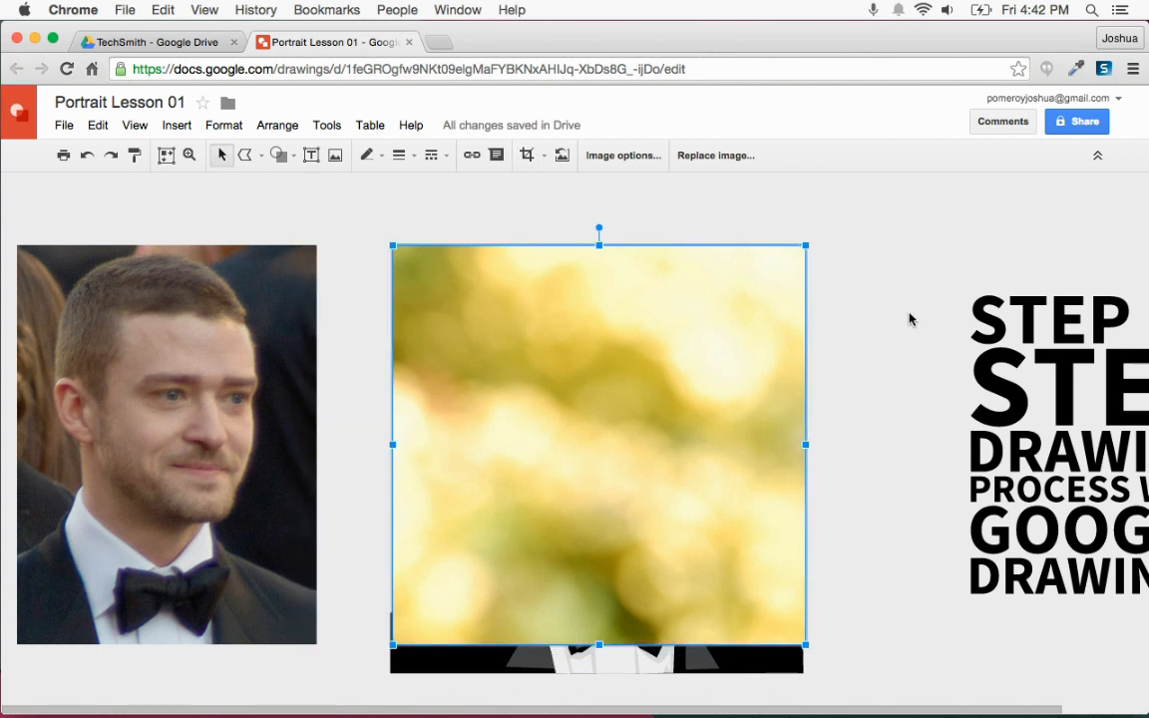
pyautogui.press('super+Down')
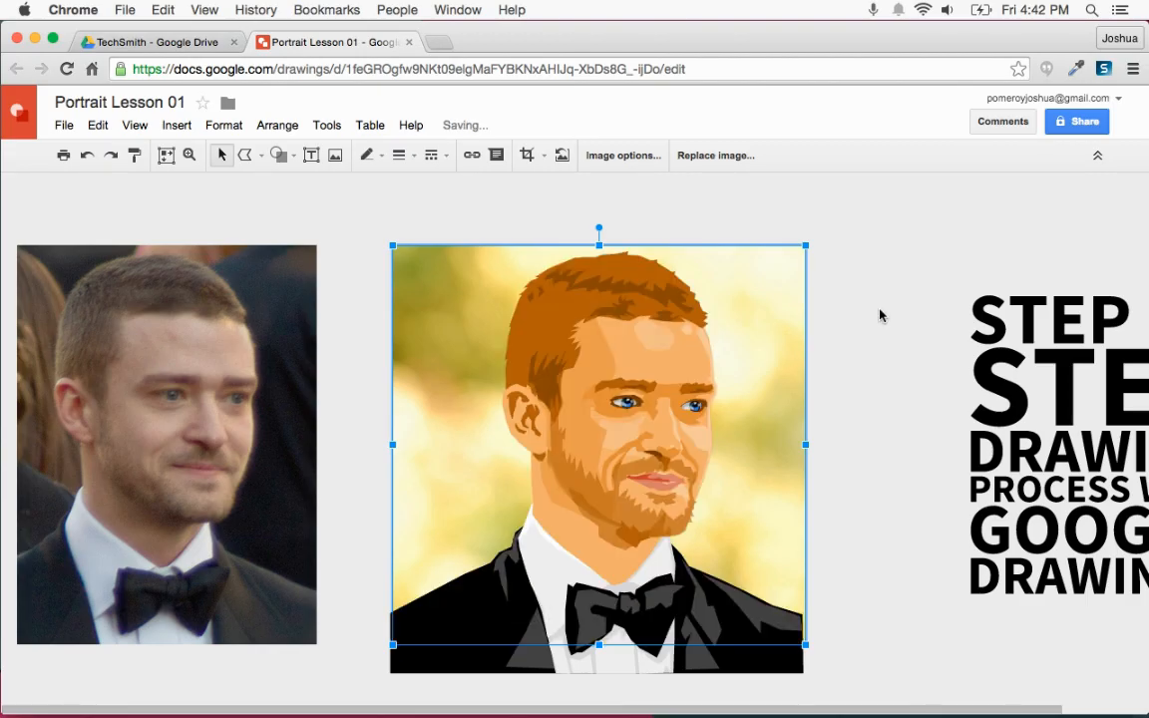
pyautogui.click(877, 315)
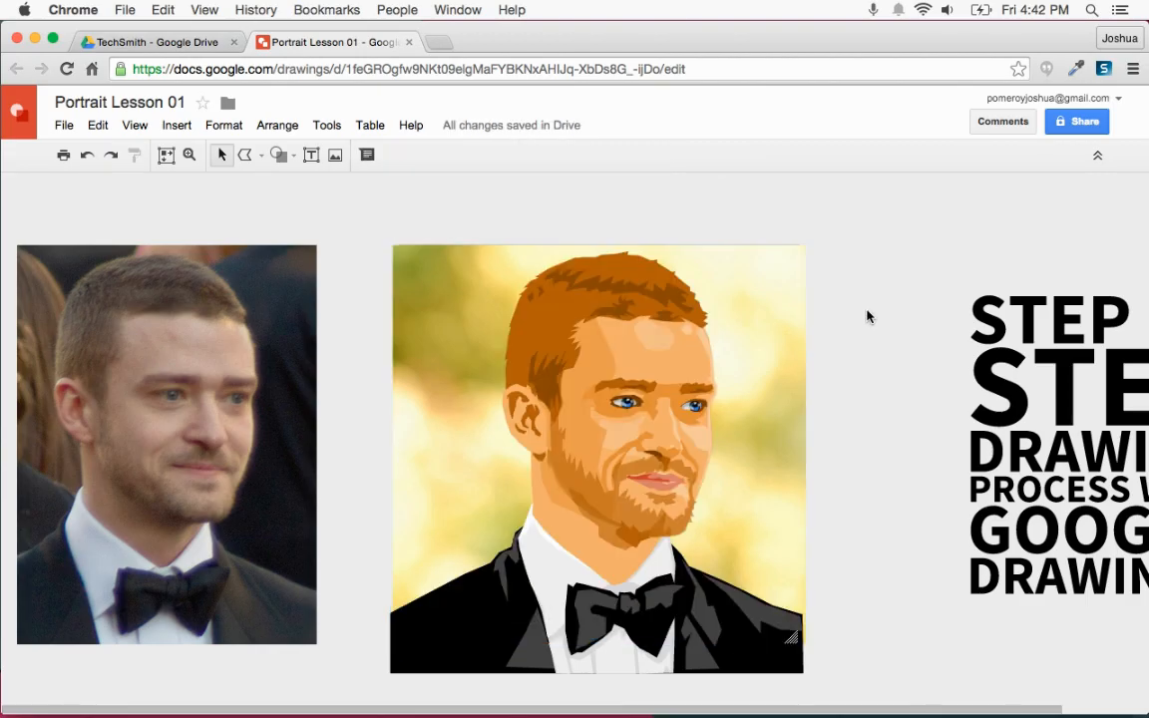
# Open the image options for the bokeh background and recolor it with the teal Dark 6 preset
pyautogui.click(785, 268)
pyautogui.click(623, 157)
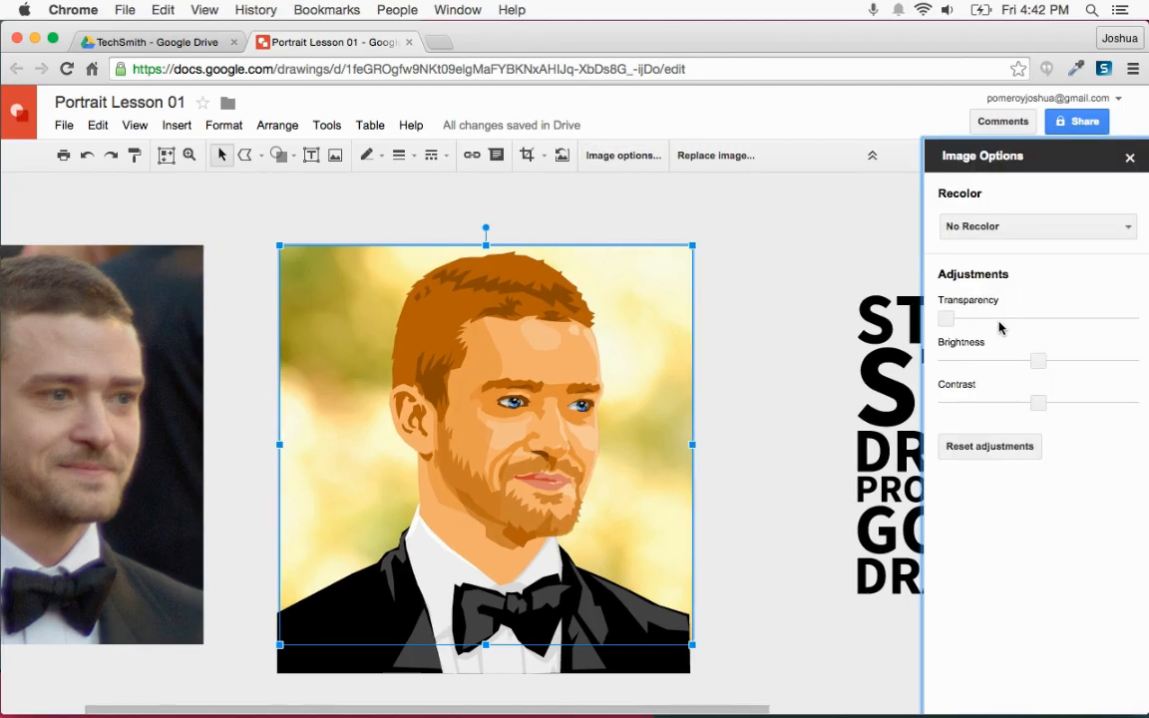
pyautogui.click(1073, 227)
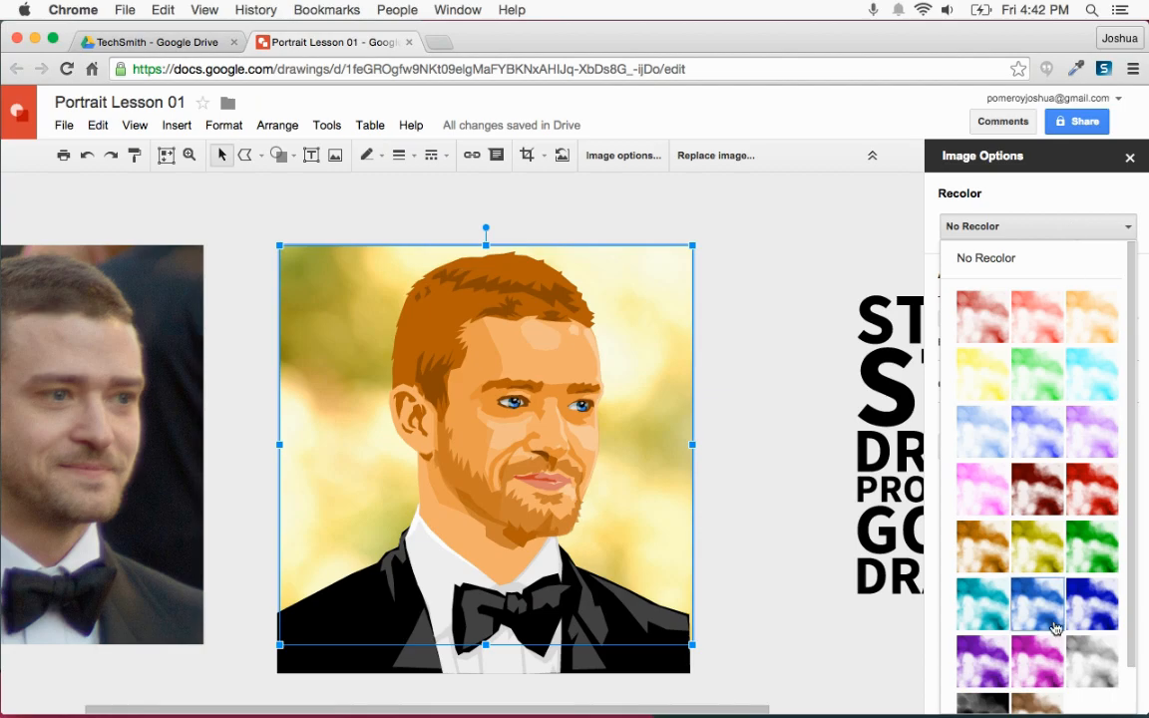
pyautogui.click(982, 611)
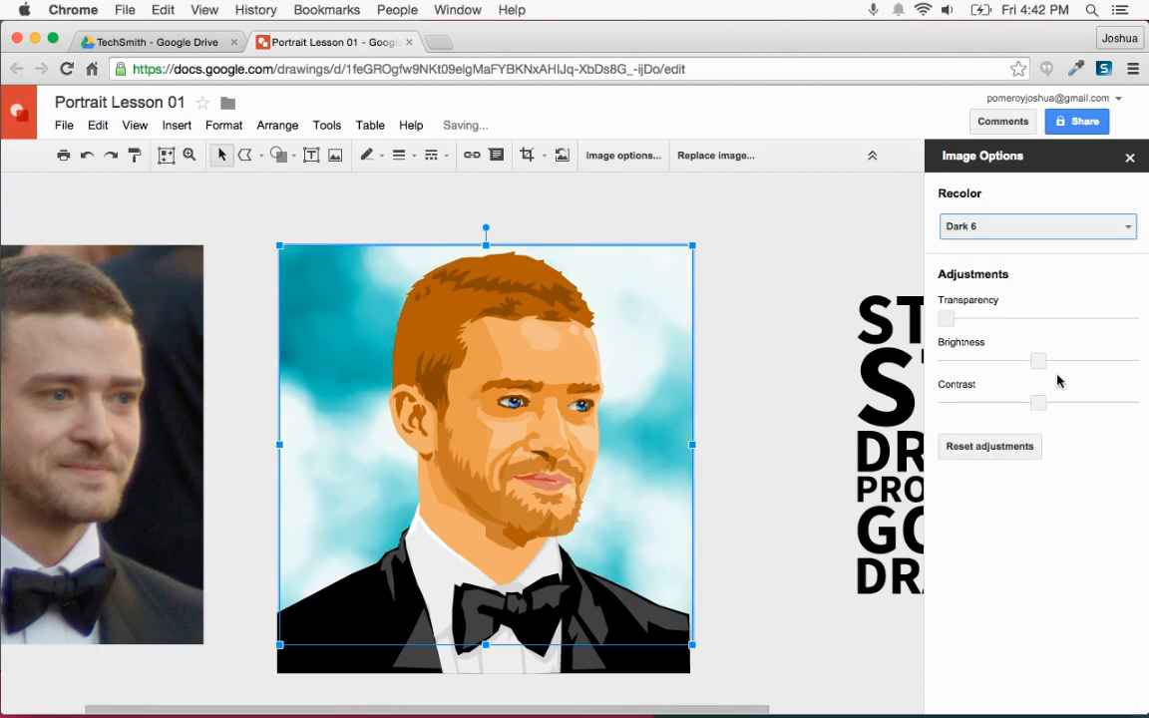
# Set the bokeh image's transparency to about 40%, raise its contrast slightly and lower its brightness to about -10%
pyautogui.moveTo(955, 320); pyautogui.dragTo(1034, 320)
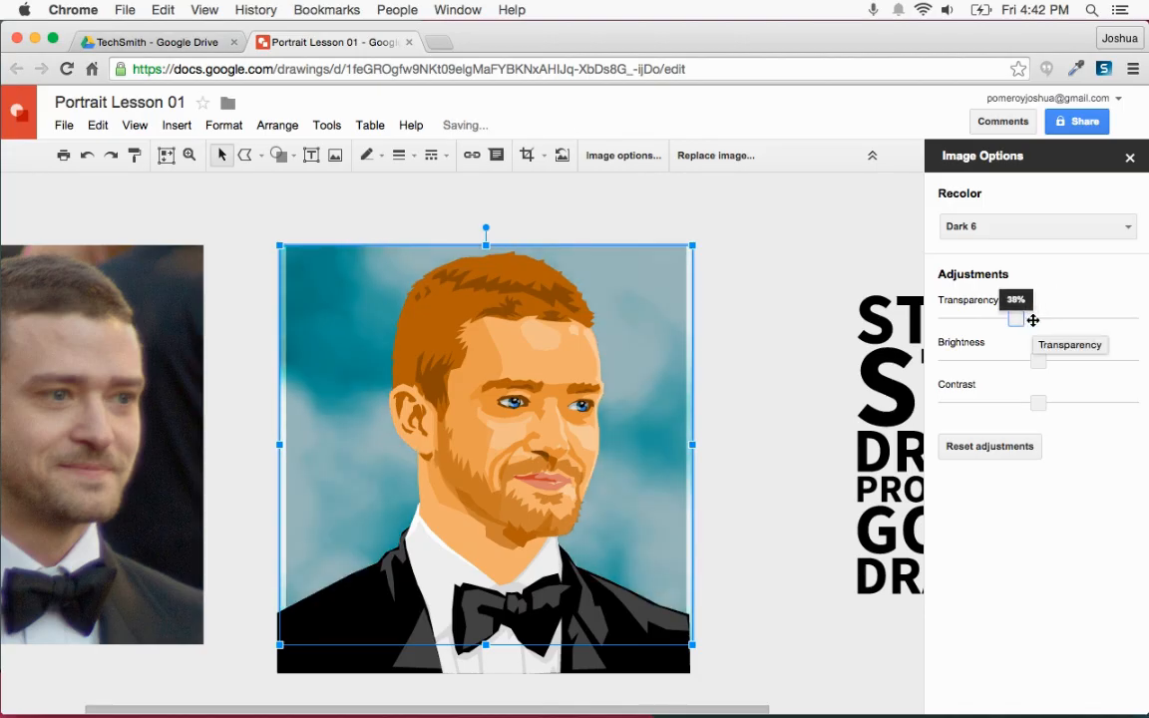
pyautogui.moveTo(1038, 405); pyautogui.dragTo(1039, 407)
pyautogui.moveTo(1038, 361); pyautogui.dragTo(1041, 367)
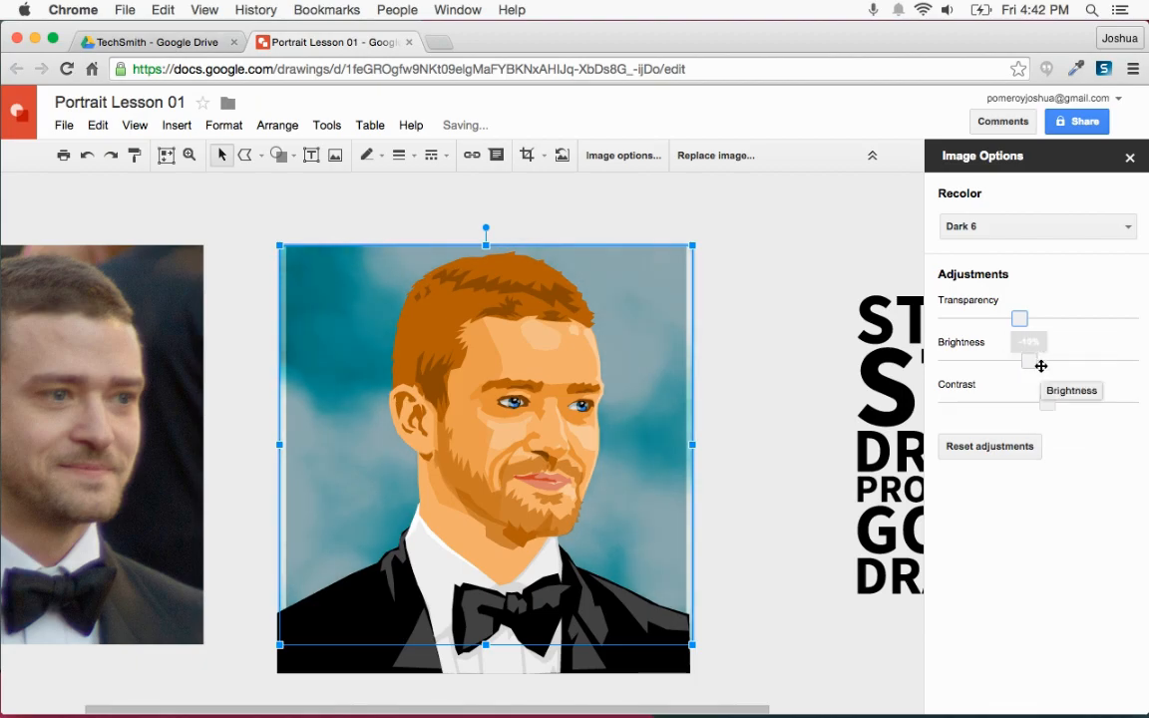
# Try the Dark 8 and Dark 9 recolors on the bokeh image, and return it to Dark 6
pyautogui.click(1070, 236)
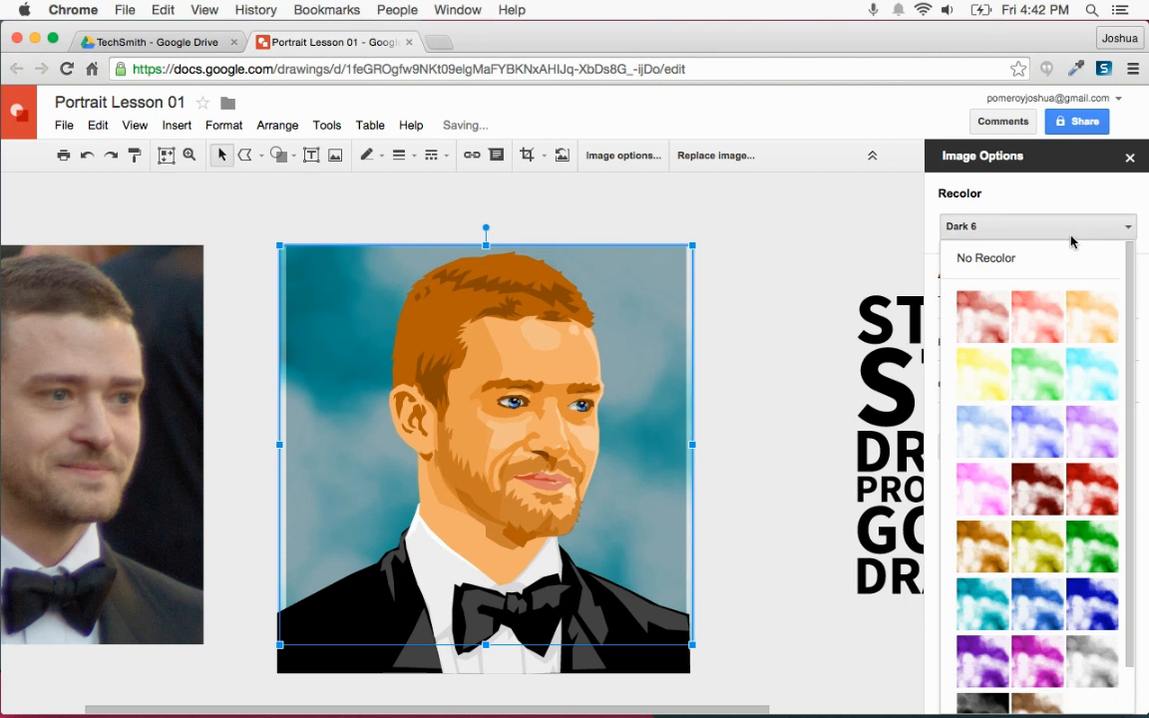
pyautogui.click(1095, 608)
pyautogui.click(1033, 228)
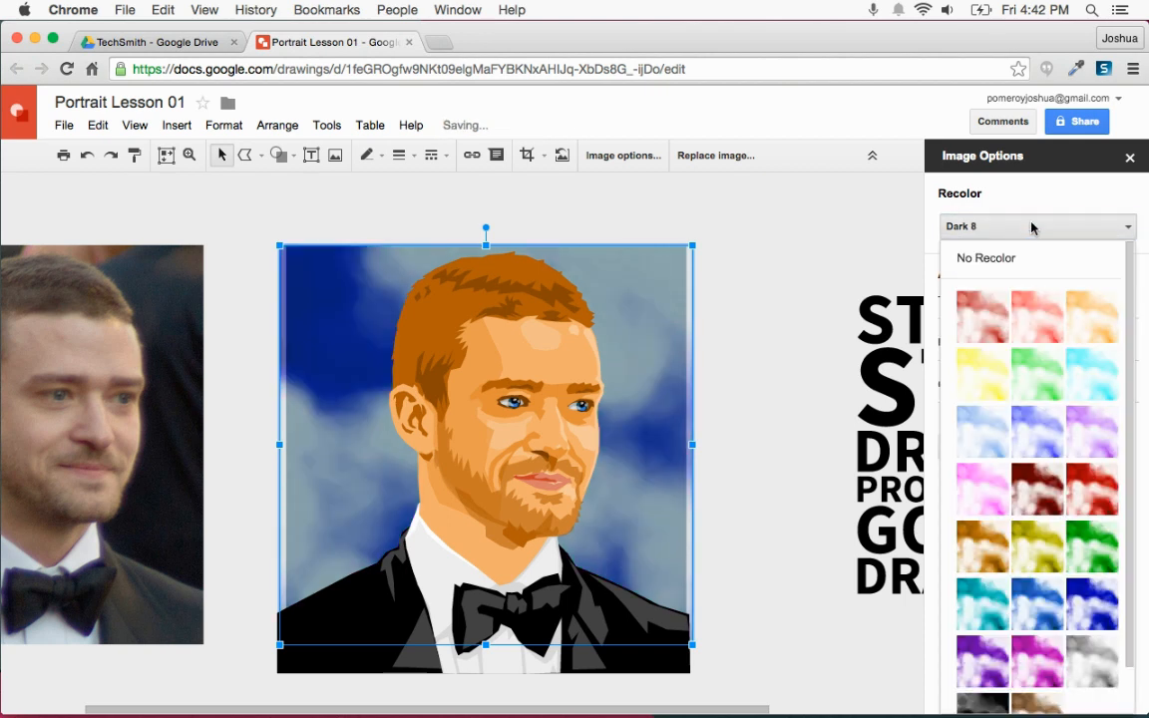
pyautogui.click(1007, 606)
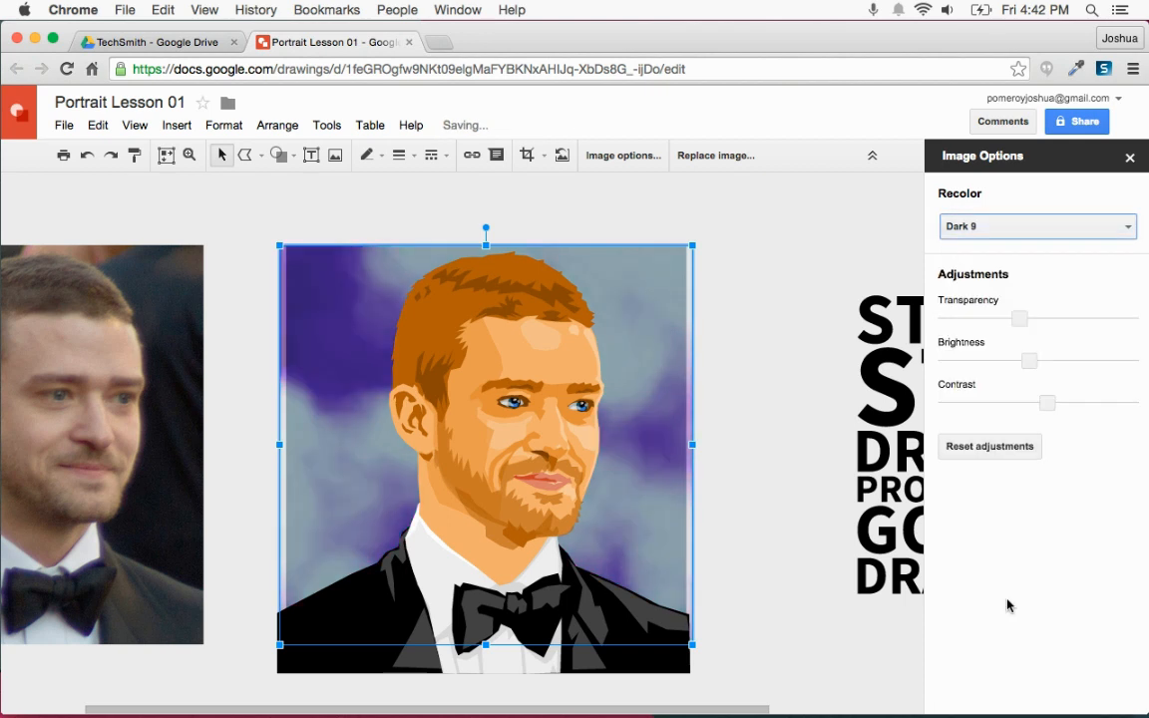
pyautogui.click(1021, 231)
pyautogui.click(993, 611)
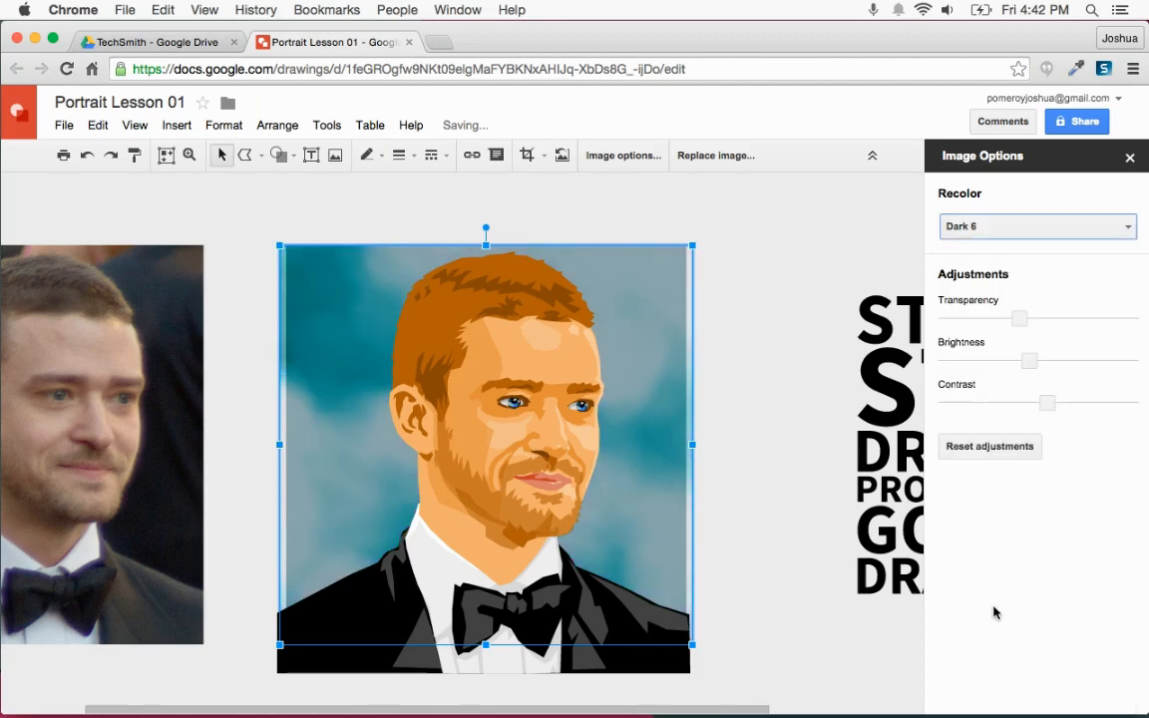
# Raise the bokeh image's transparency to about 50% and recolor it with the Negative preset
pyautogui.moveTo(1020, 319); pyautogui.dragTo(1040, 323)
pyautogui.click(1037, 227)
pyautogui.click(983, 670)
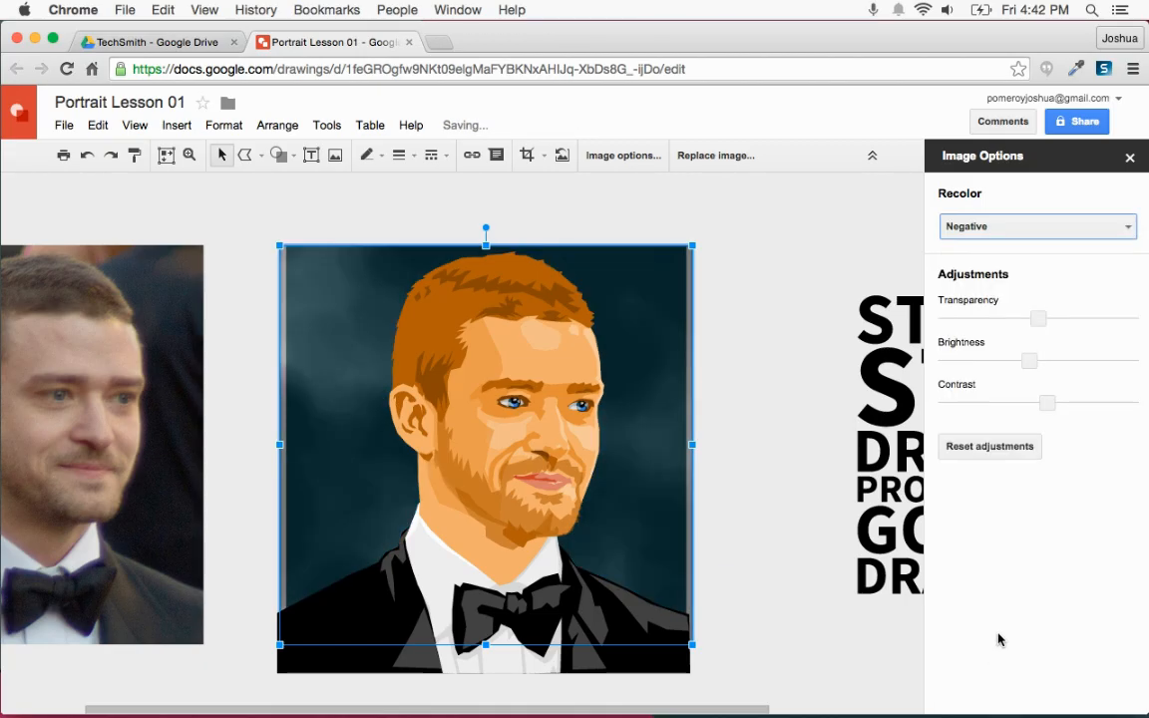
# Raise the bokeh image's brightness slightly and lower its contrast to about -20%
pyautogui.moveTo(1041, 326)
pyautogui.mouseDown()
pyautogui.moveTo(992, 316)
pyautogui.moveTo(1057, 321)
pyautogui.mouseUp()
pyautogui.press('Left')
pyautogui.press('Left')
pyautogui.press('Left')
pyautogui.press('Left')
pyautogui.press('Left')
pyautogui.press('Left')
pyautogui.press('Left')
pyautogui.press('Left')
pyautogui.press('Left')
pyautogui.moveTo(1027, 359); pyautogui.dragTo(1018, 400)
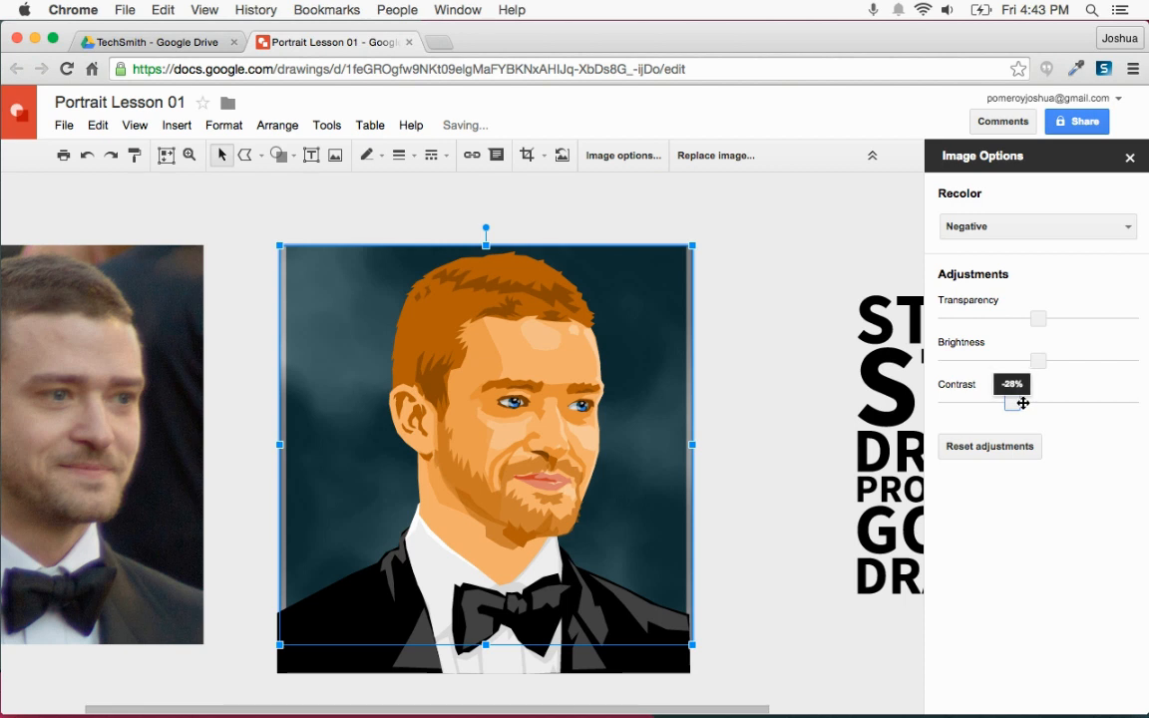
pyautogui.click(1023, 402)
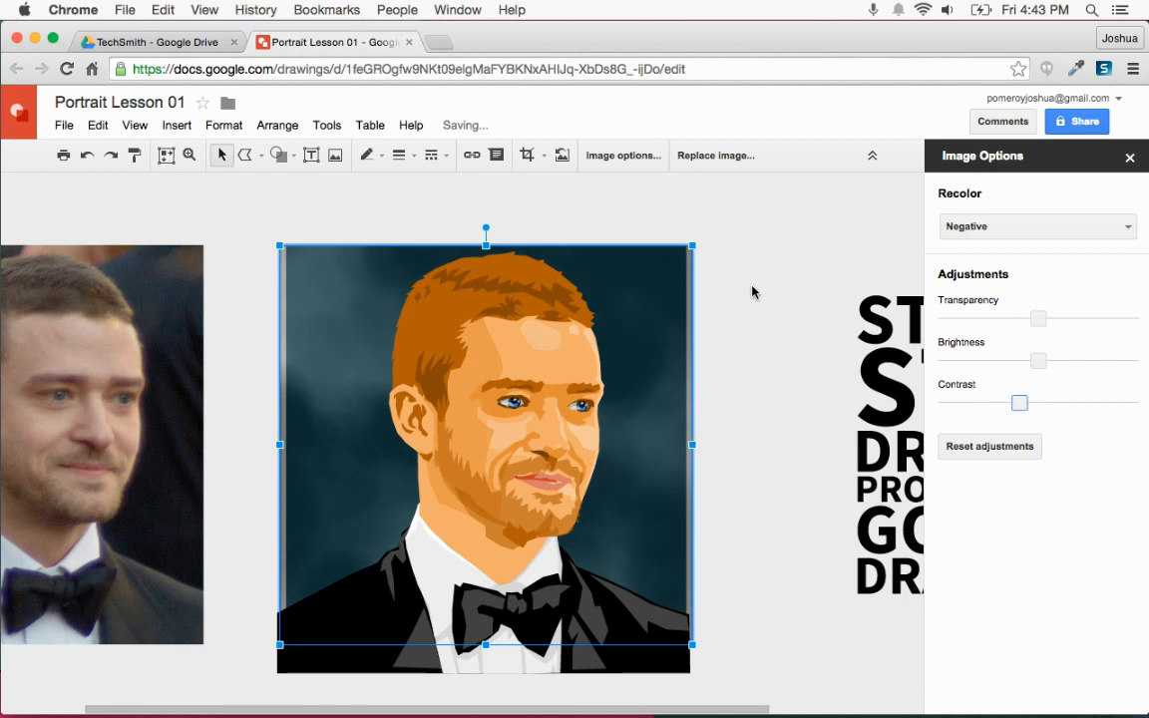
# Crop both sides of the bokeh image to the canvas edges and deselect it
pyautogui.doubleClick(655, 353)
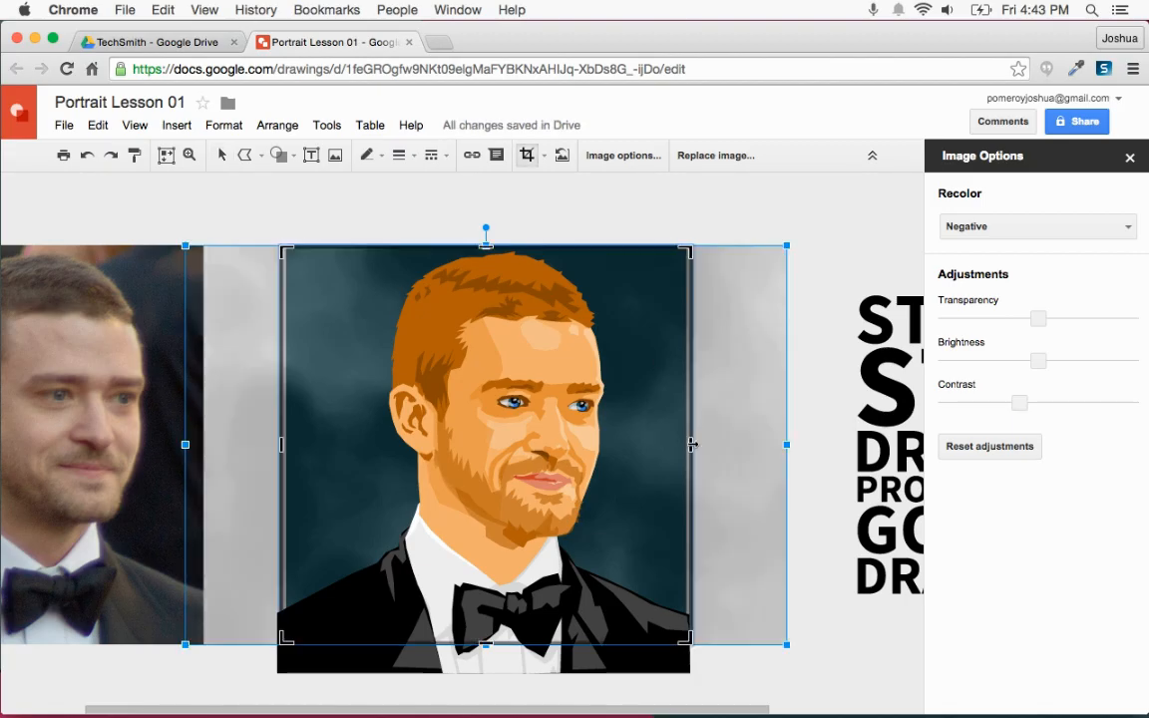
pyautogui.moveTo(691, 444); pyautogui.dragTo(684, 444)
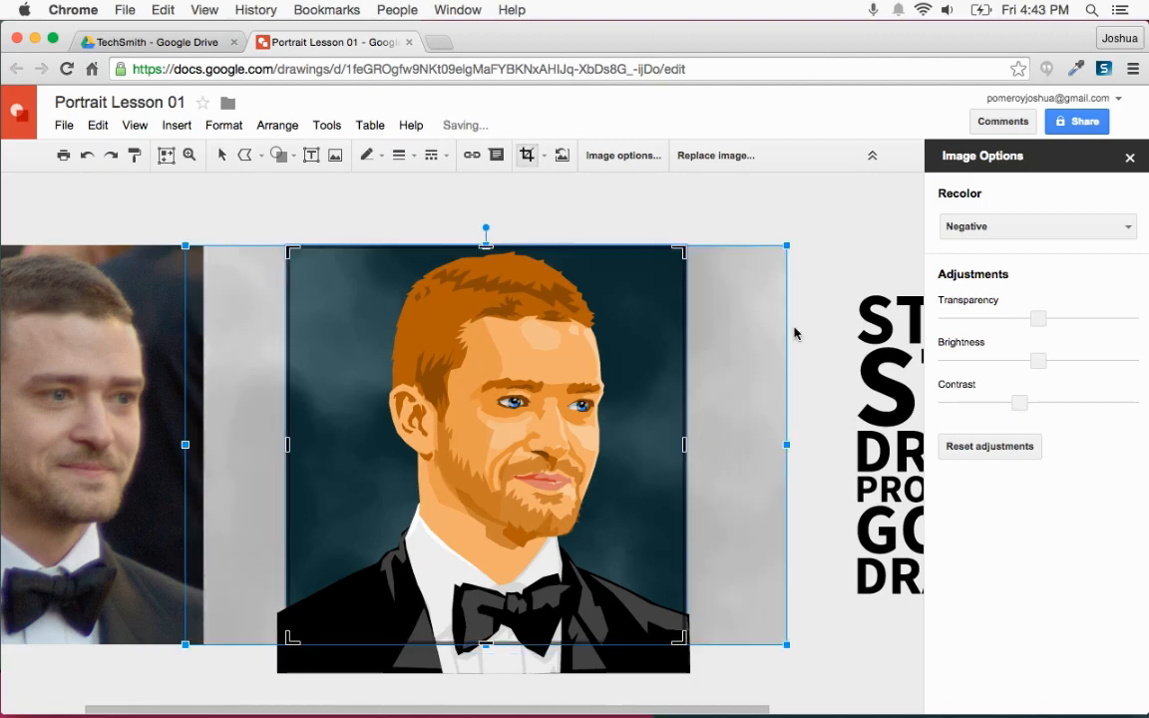
pyautogui.click(817, 311)
pyautogui.click(781, 295)
# Try a lighter teal as the canvas background colour, and set the background to a medium blue
pyautogui.rightClick(772, 272)
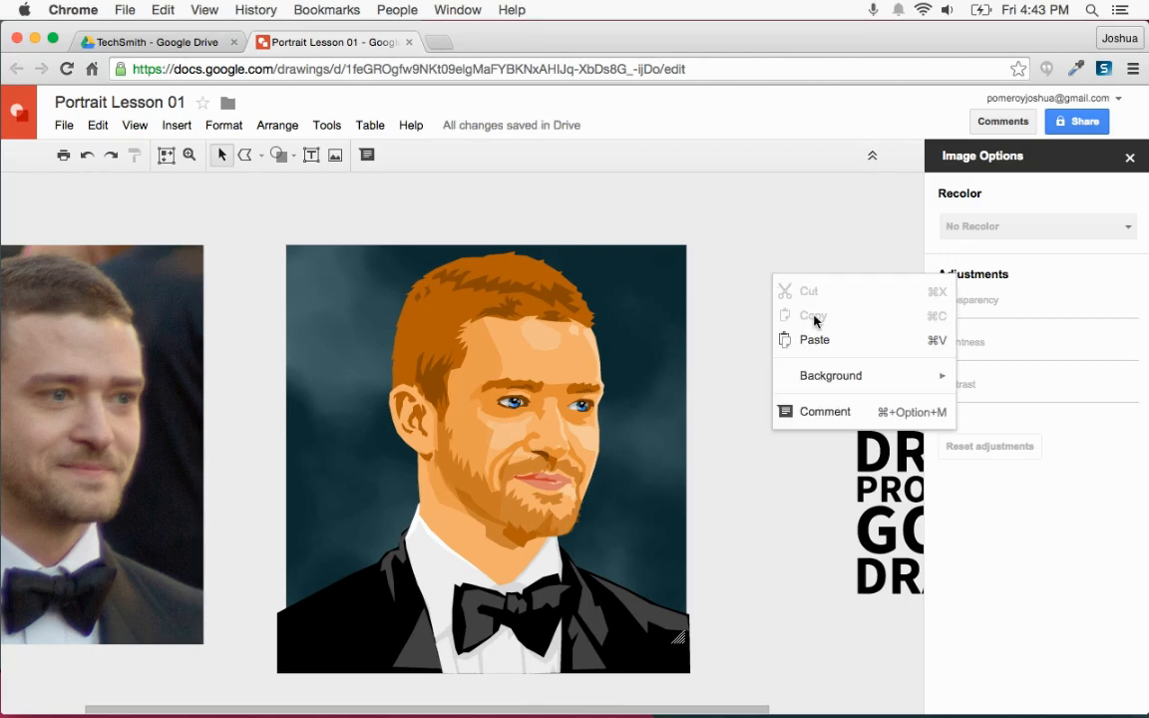
pyautogui.moveTo(849, 375)
pyautogui.click(602, 451)
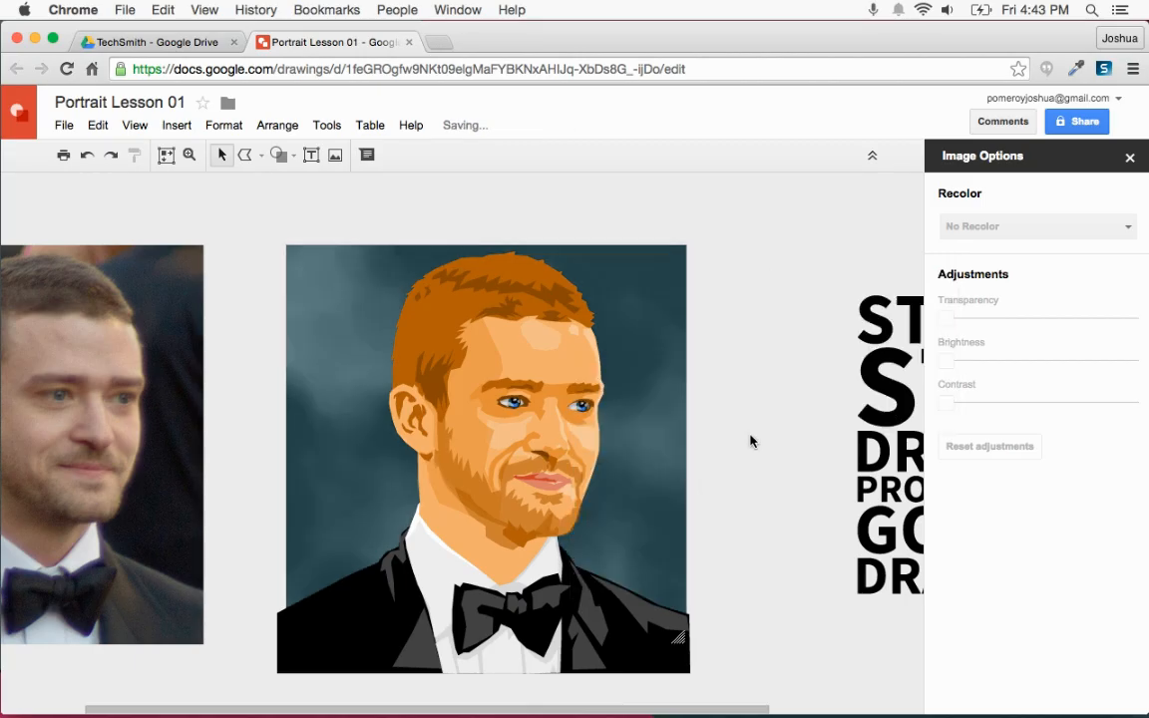
pyautogui.rightClick(751, 359)
pyautogui.moveTo(810, 462)
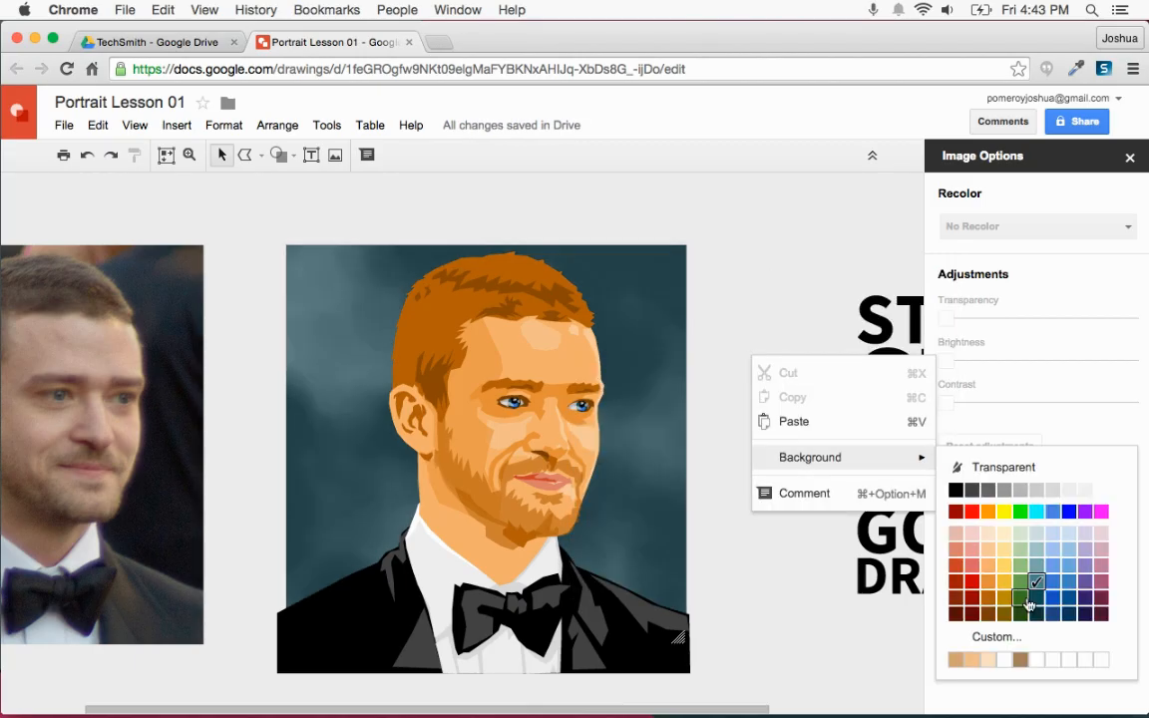
pyautogui.click(1070, 586)
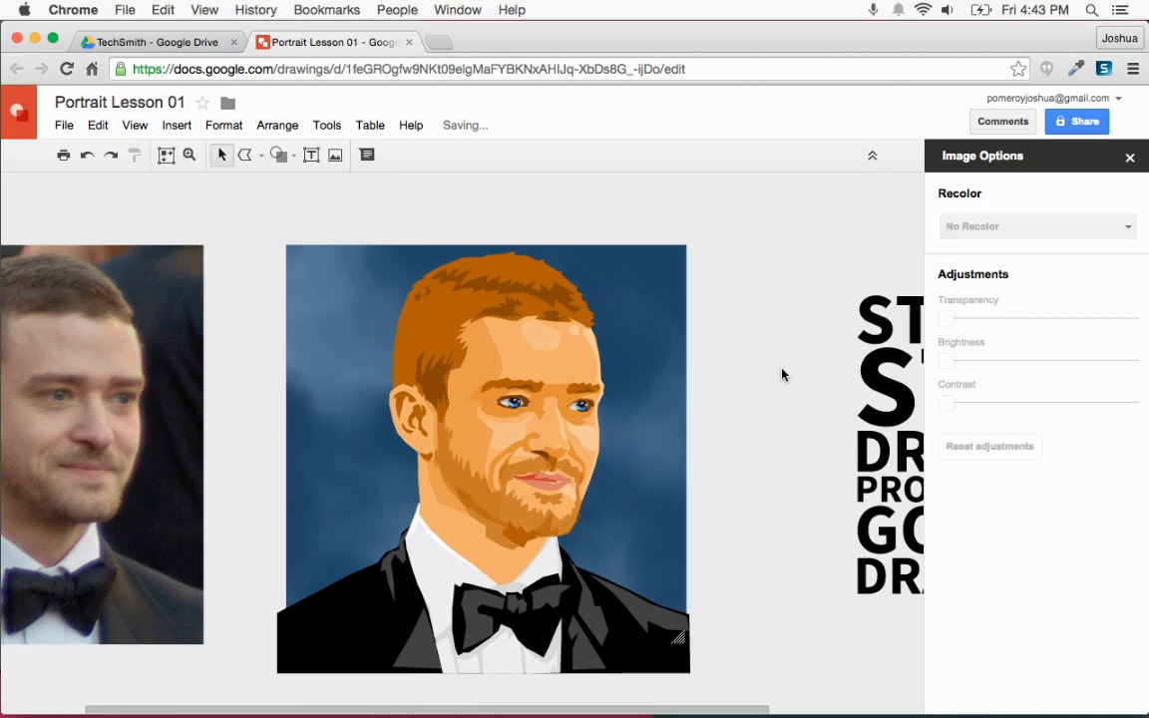
# Close the image options and move the reference photo slightly closer to the portrait
pyautogui.hscroll(-3, 773, 368)
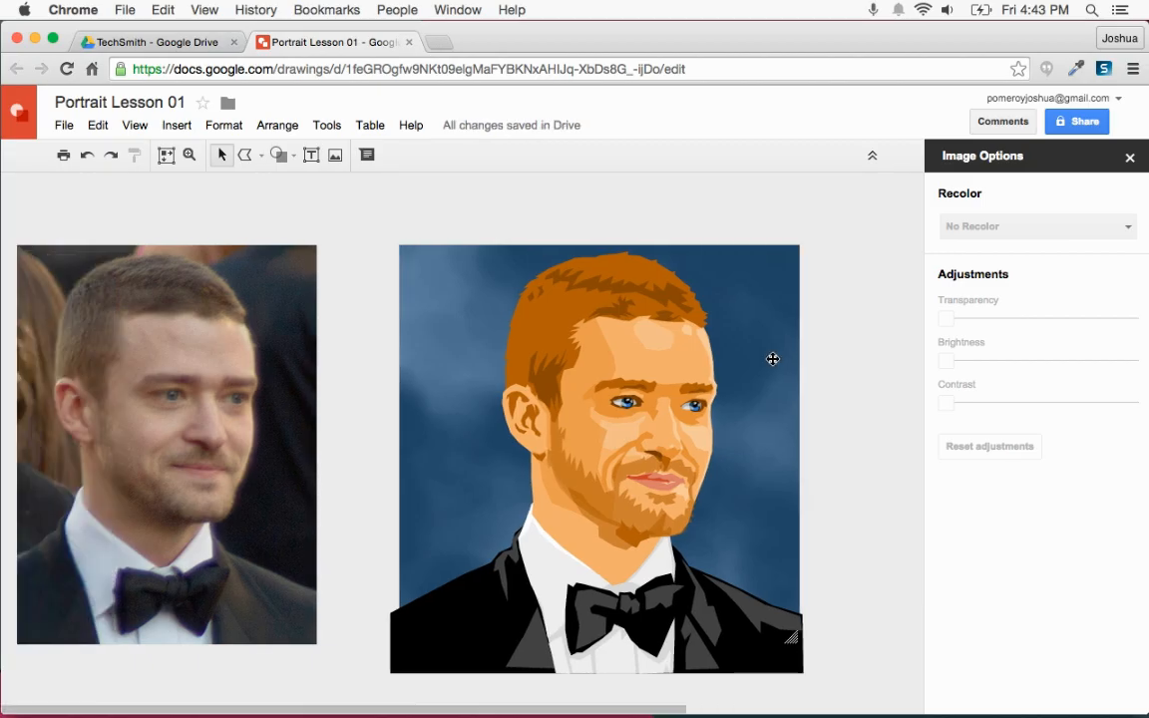
pyautogui.click(1131, 158)
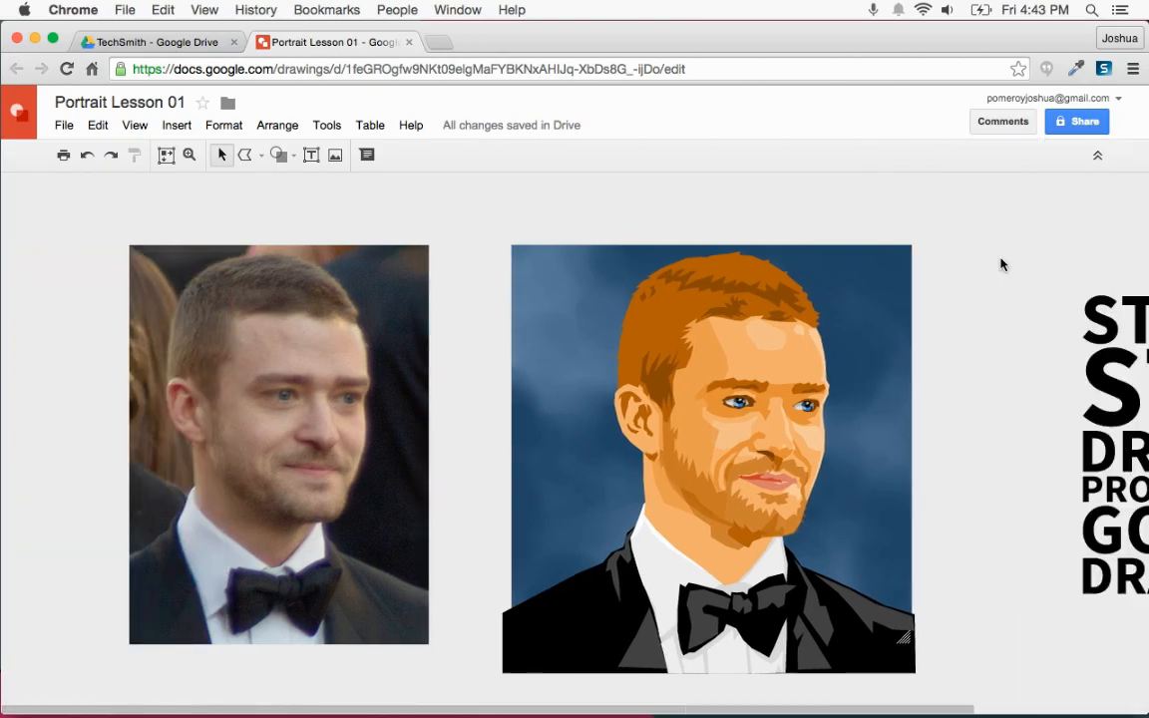
pyautogui.moveTo(395, 474)
pyautogui.mouseDown()
pyautogui.moveTo(379, 477)
pyautogui.moveTo(395, 476)
pyautogui.mouseUp()
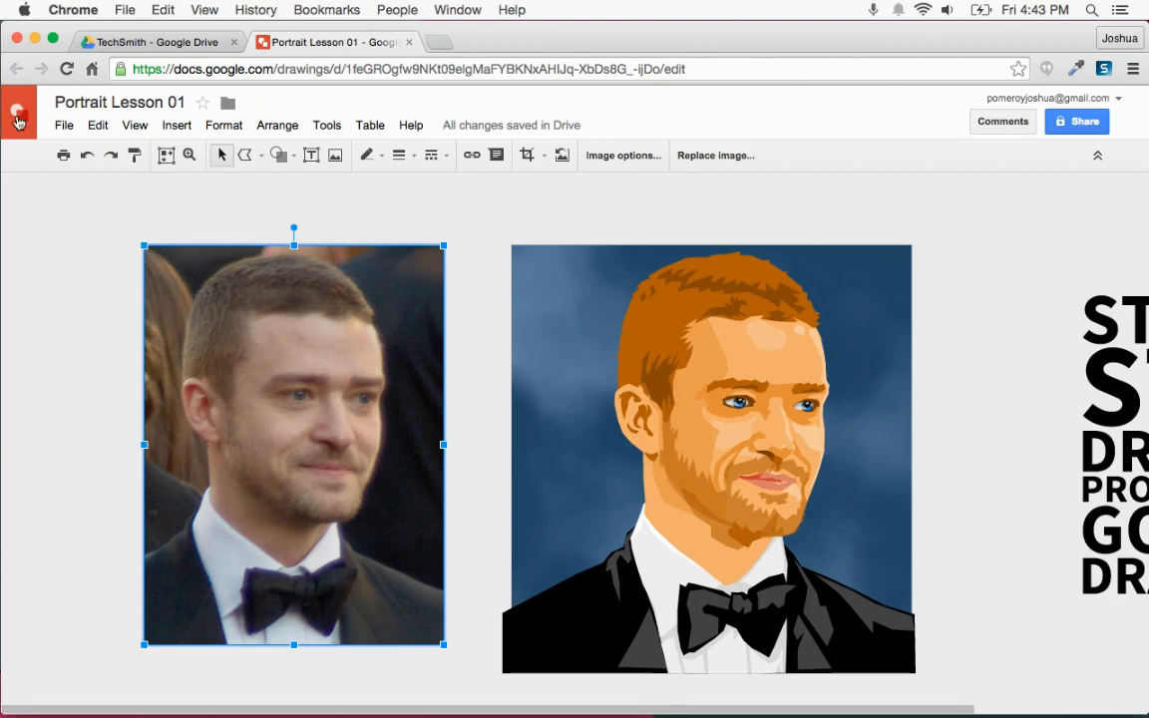
# Download the drawing as a PNG image
pyautogui.click(63, 126)
pyautogui.moveTo(166, 412)
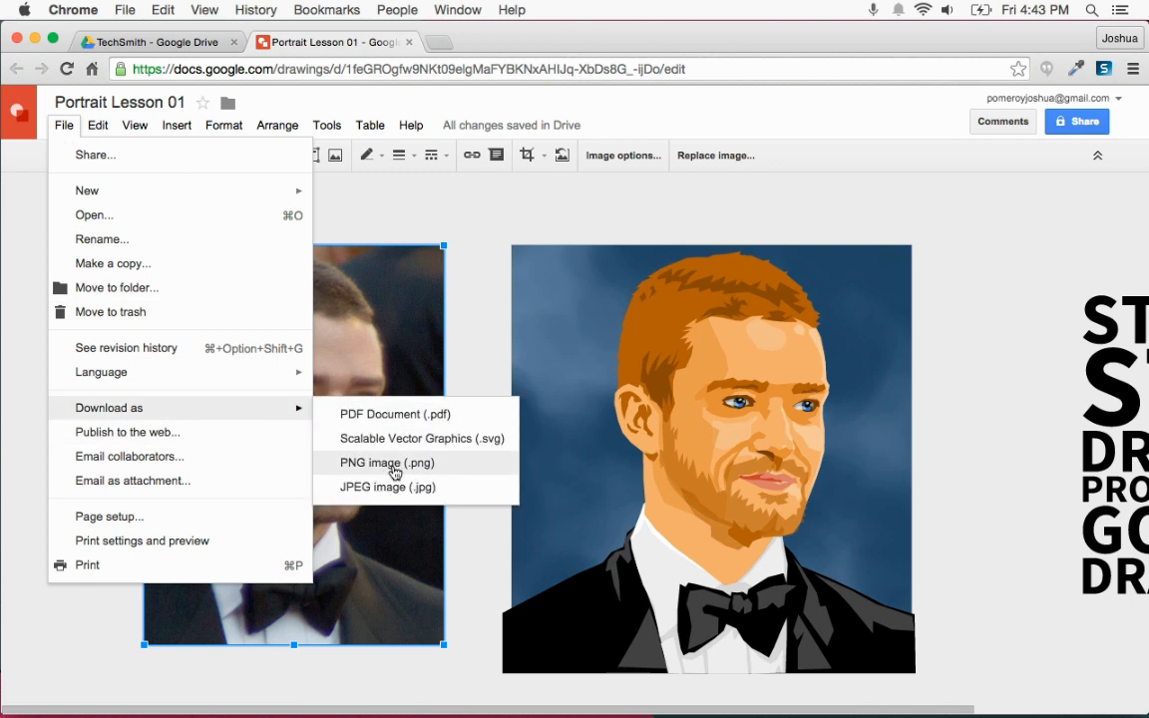
pyautogui.click(395, 471)
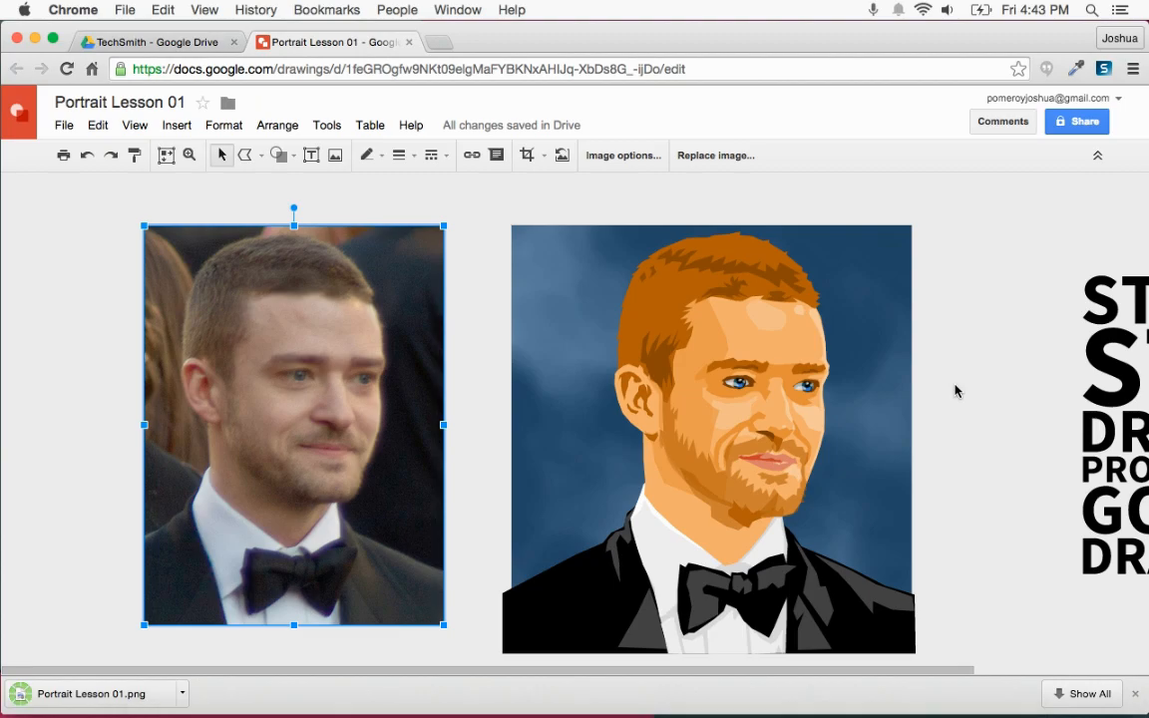
# Launch Pixlr Touch Up and open the downloaded Portrait Lesson 01.png in it
pyautogui.moveTo(239, 703)
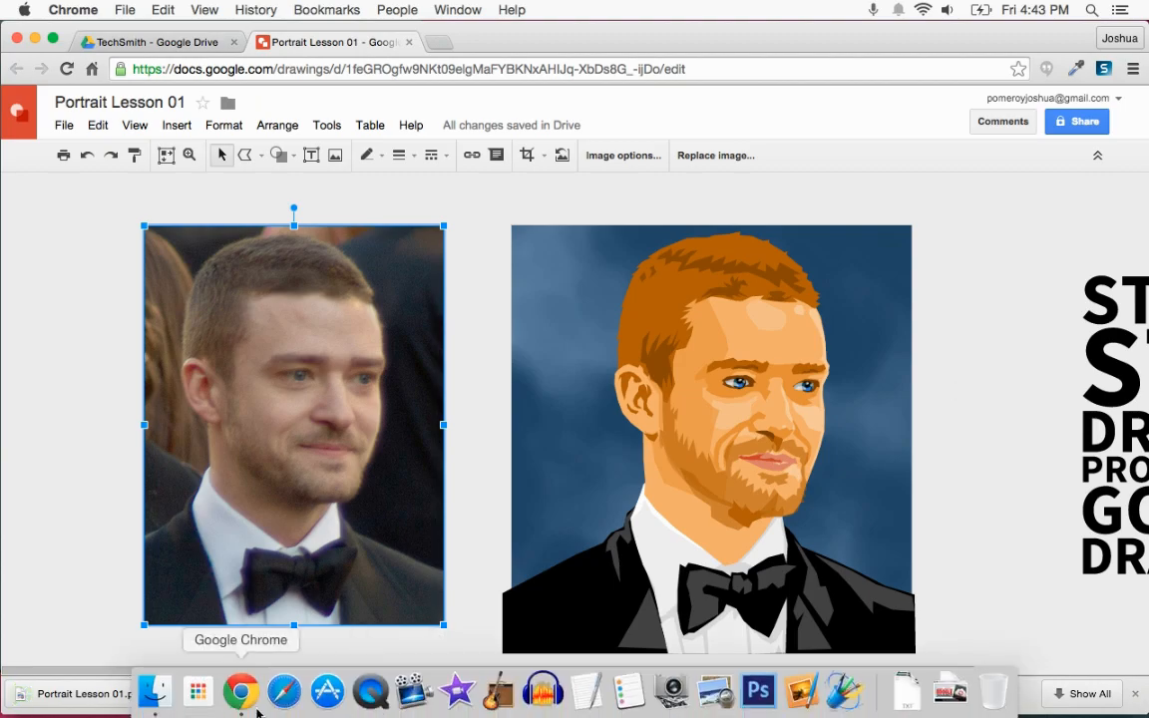
pyautogui.click(203, 697)
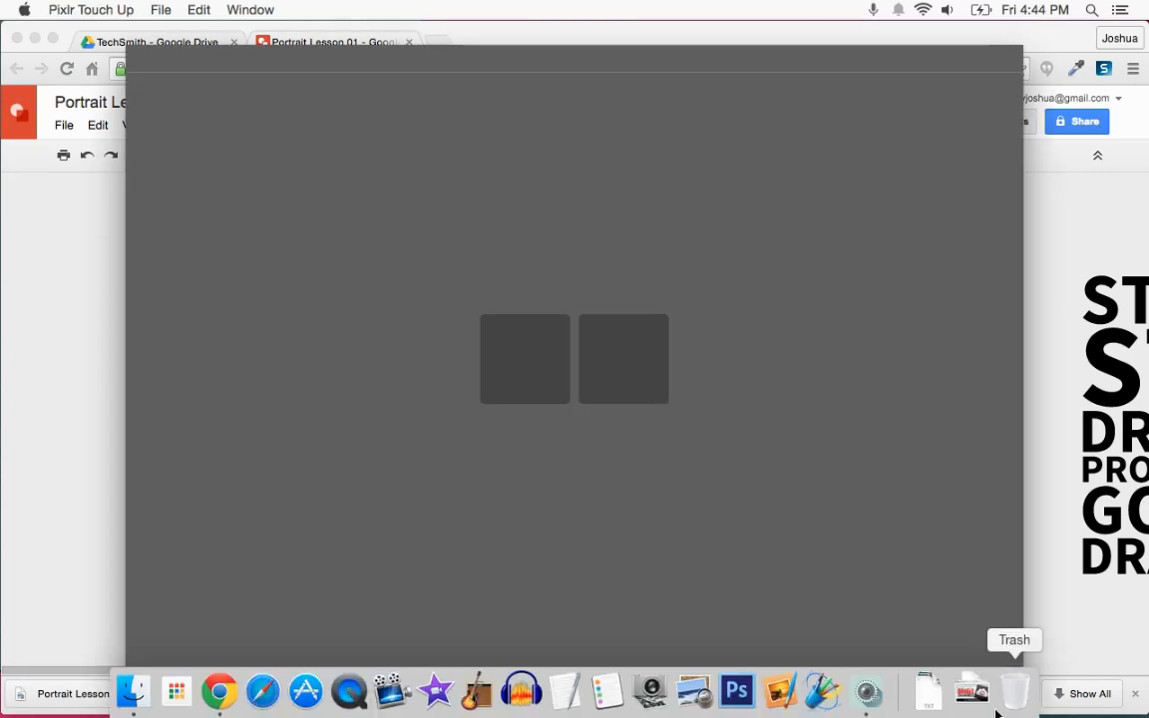
pyautogui.click(981, 694)
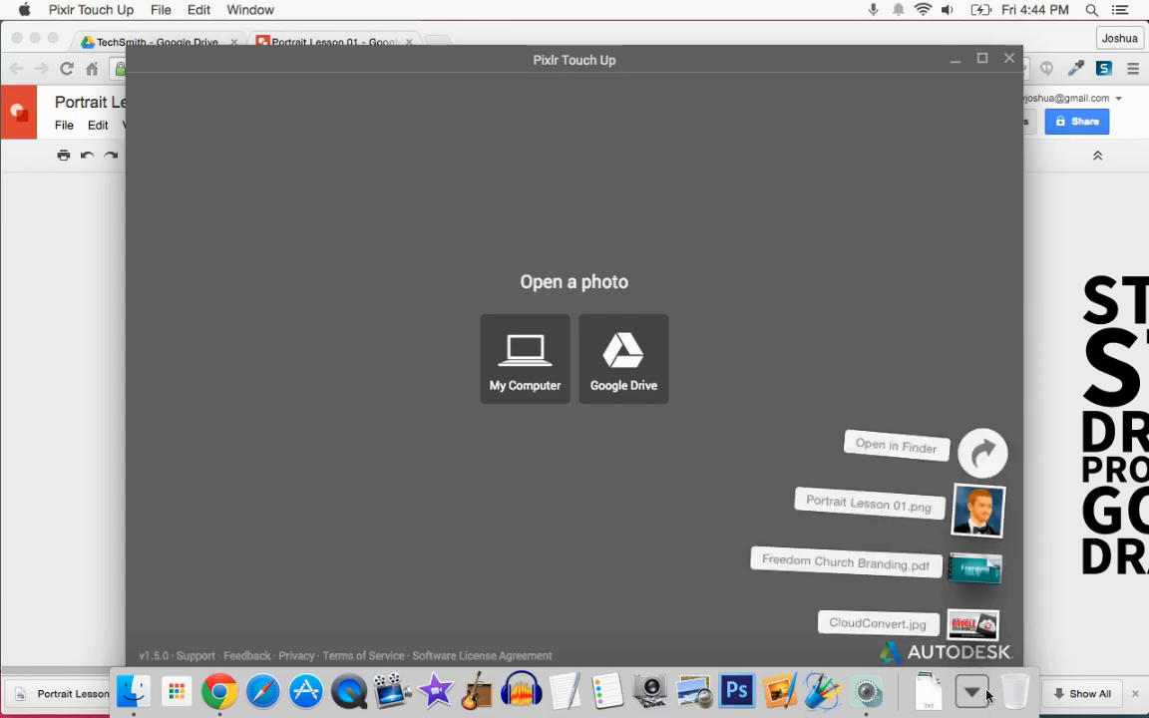
pyautogui.moveTo(987, 528); pyautogui.dragTo(593, 275)
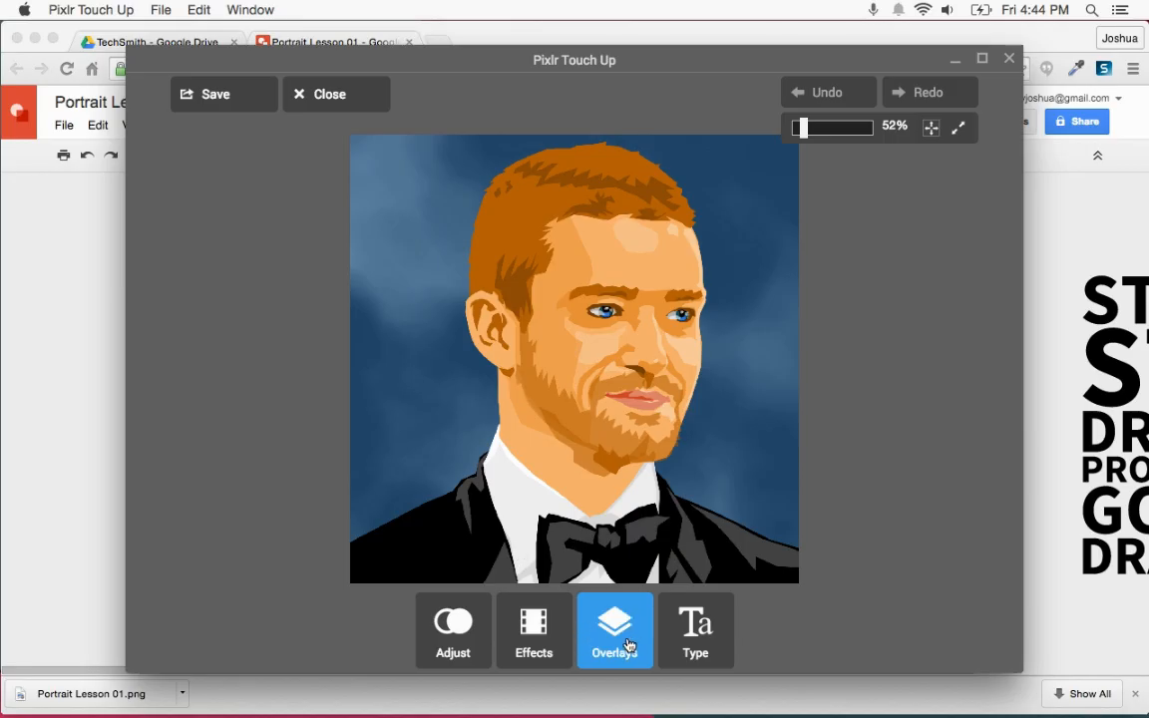
# Show the Vintage group of effects for the portrait
pyautogui.click(535, 638)
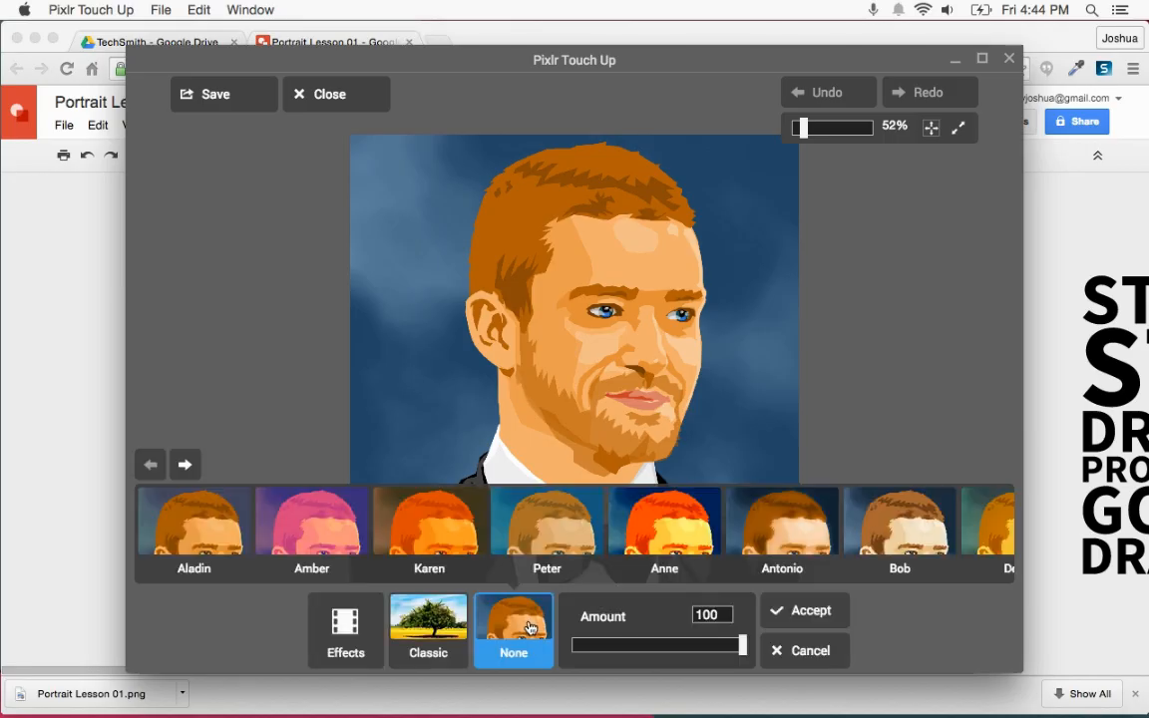
pyautogui.click(427, 623)
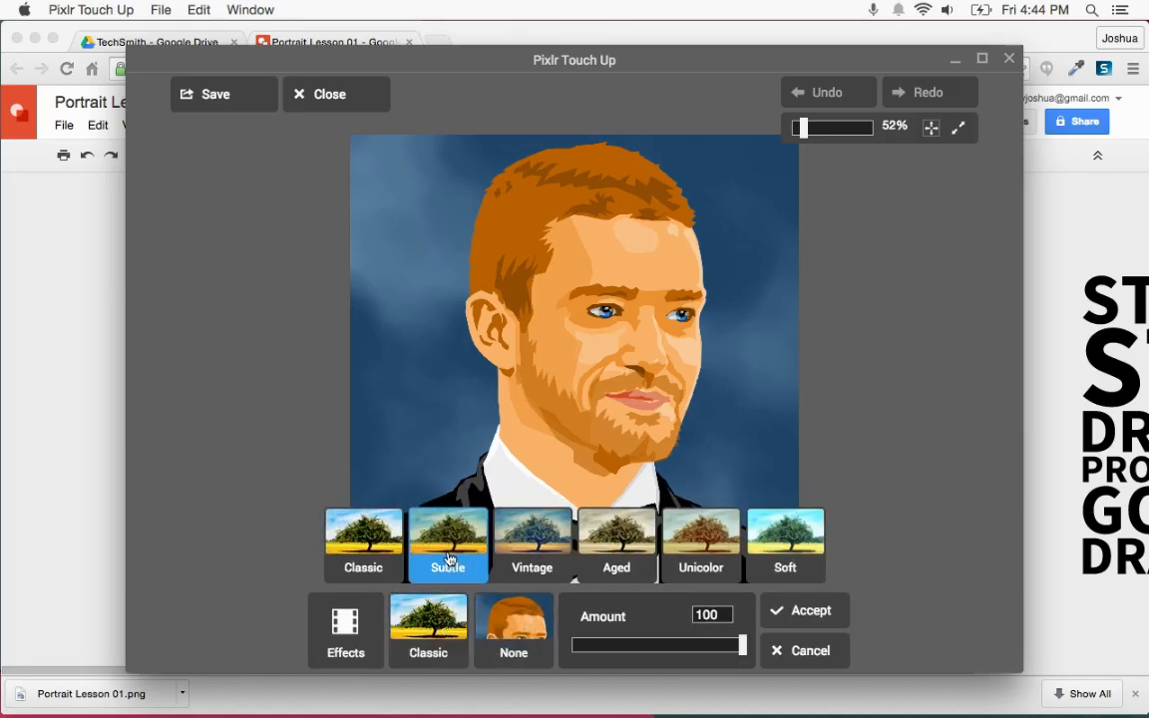
pyautogui.click(537, 541)
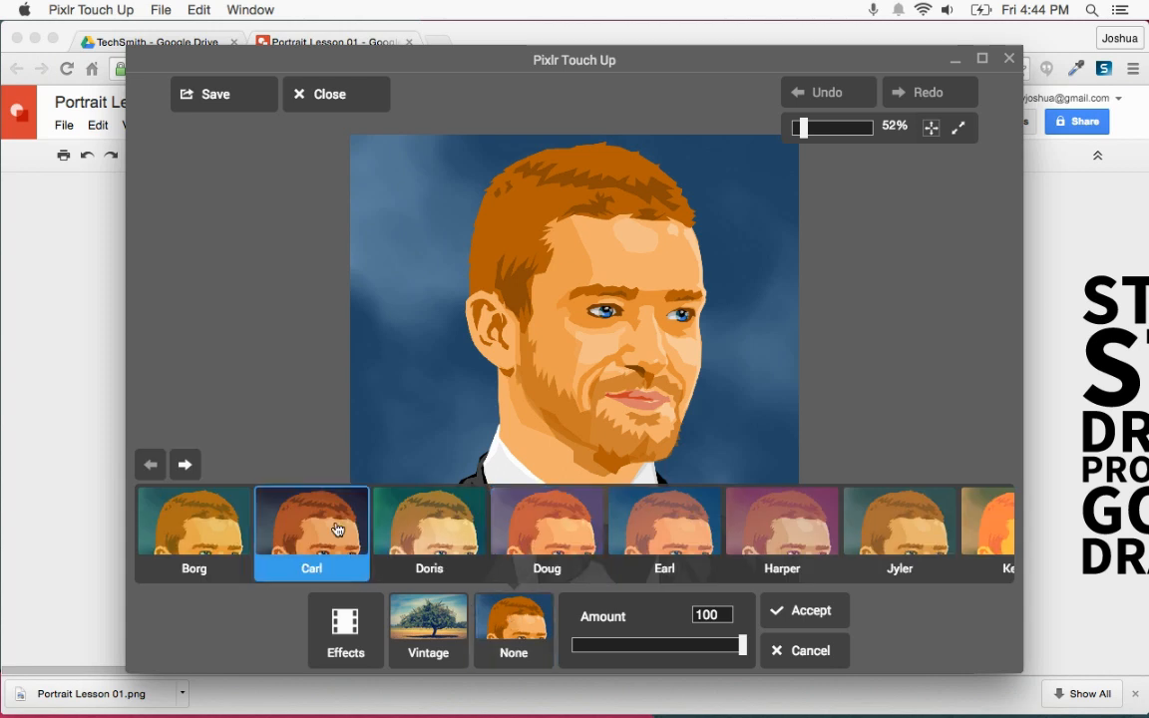
# Try the Borg and Carl vintage effects on the portrait
pyautogui.click(228, 539)
pyautogui.click(514, 623)
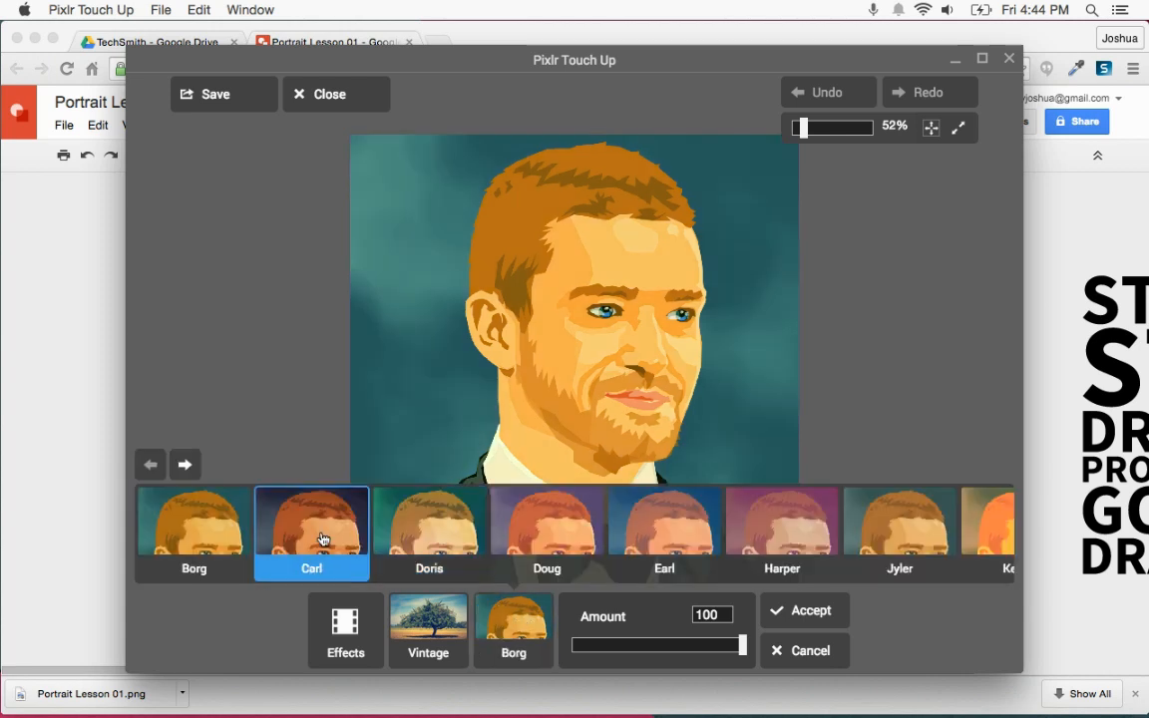
pyautogui.click(311, 529)
# Apply the Doris vintage effect to the portrait with an amount of 35
pyautogui.click(514, 628)
pyautogui.click(436, 519)
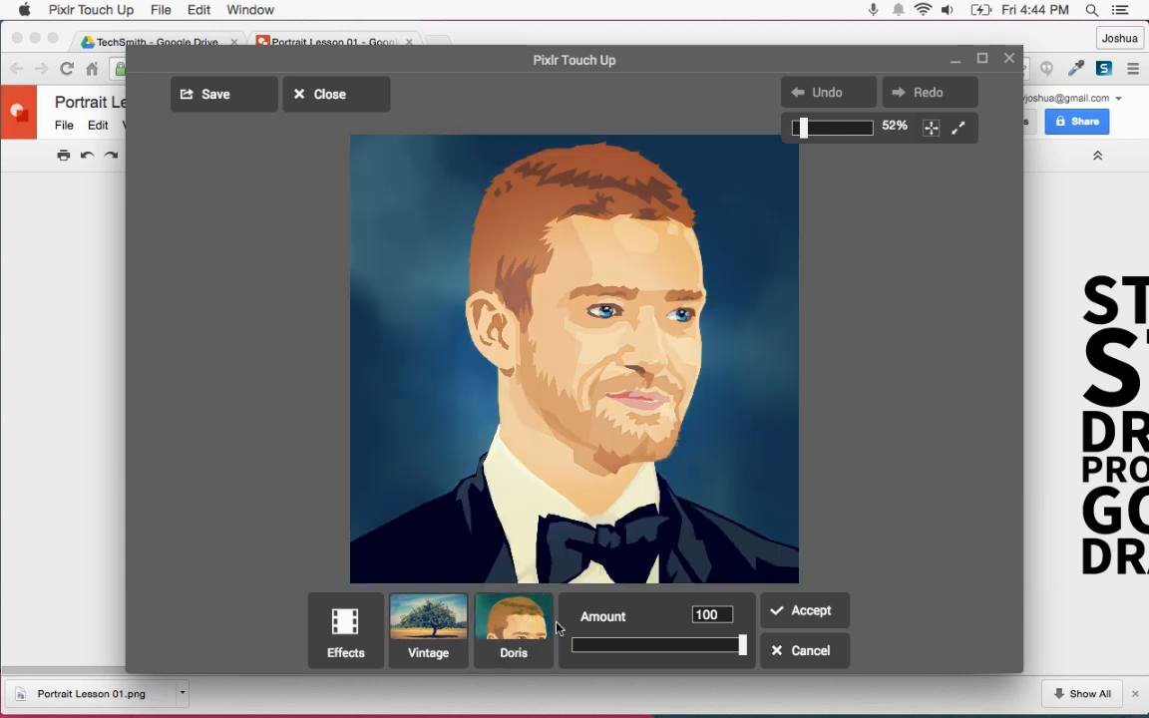
pyautogui.moveTo(742, 647); pyautogui.dragTo(632, 646)
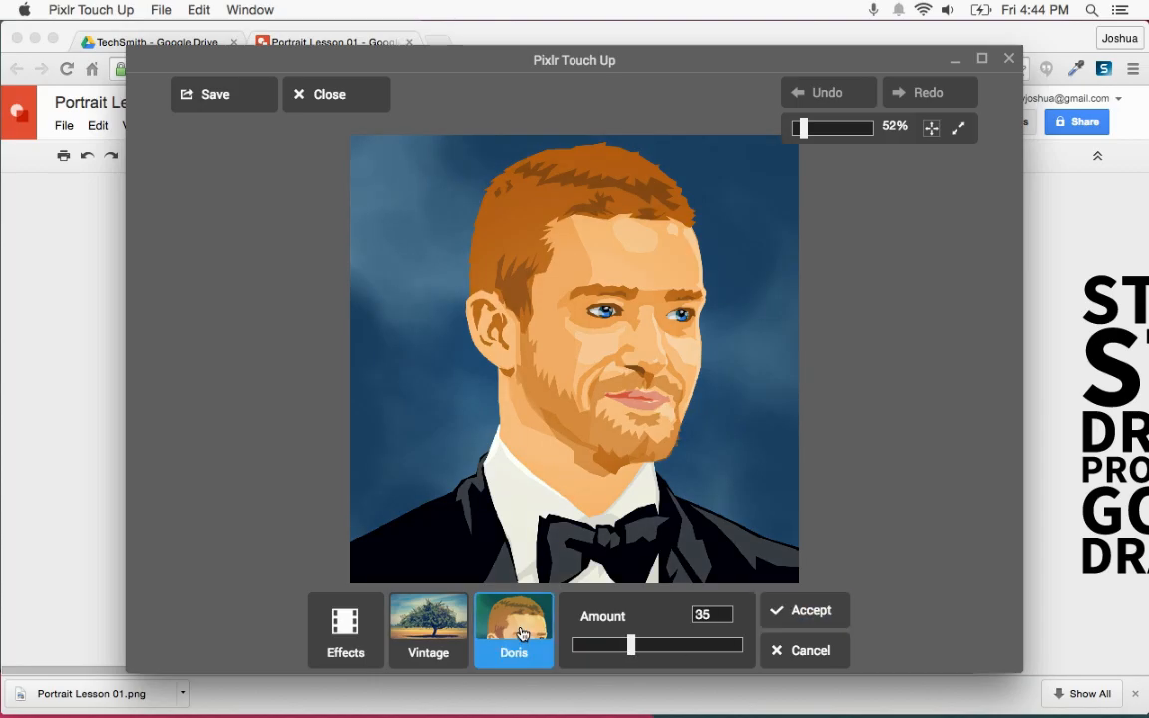
pyautogui.click(838, 620)
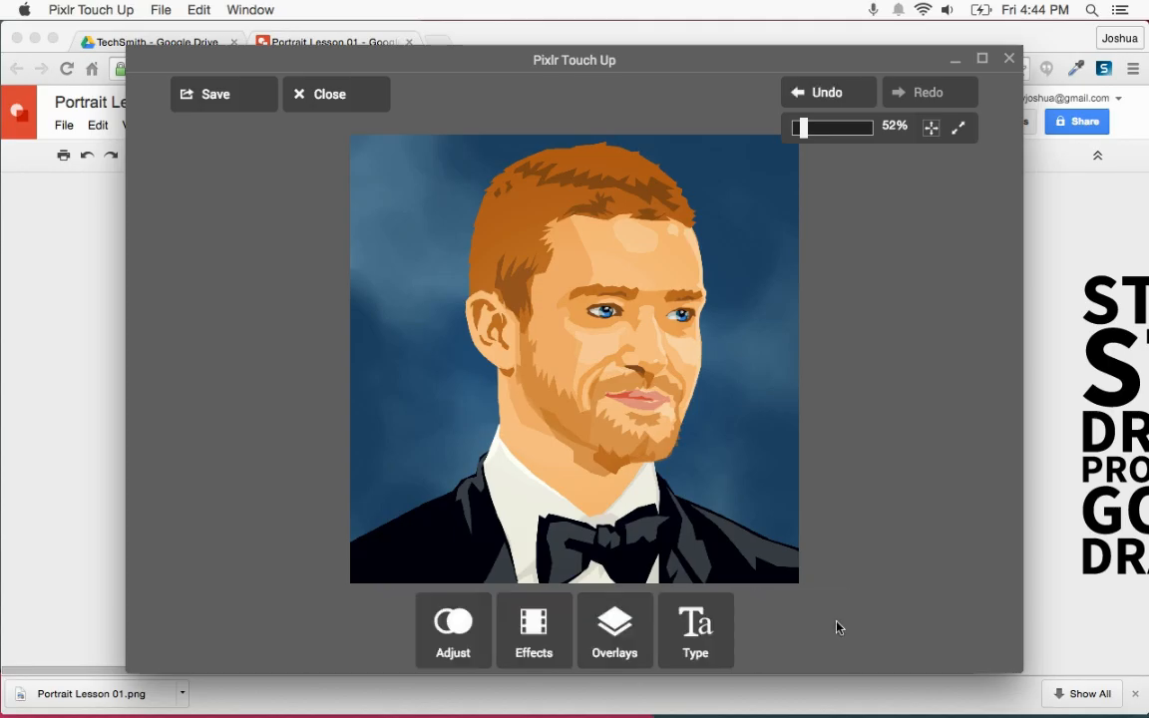
# Adjust the portrait's contrast to 10 and its brightness to -3
pyautogui.click(534, 630)
pyautogui.click(787, 649)
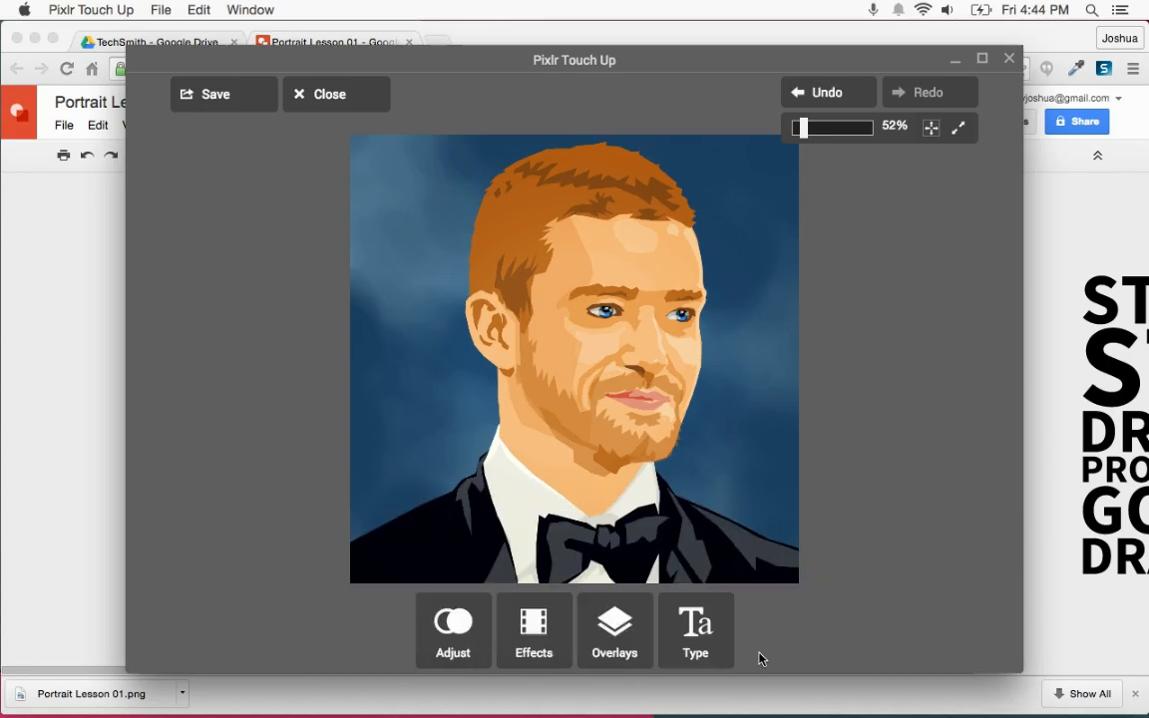
pyautogui.click(464, 635)
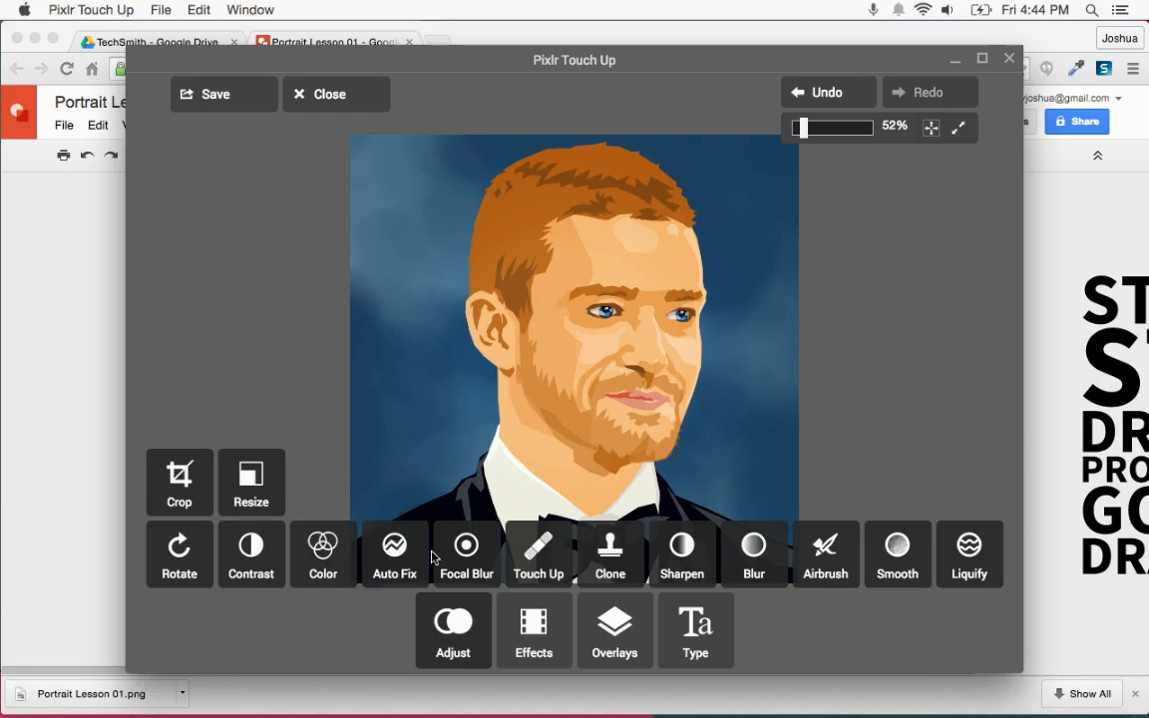
pyautogui.click(266, 565)
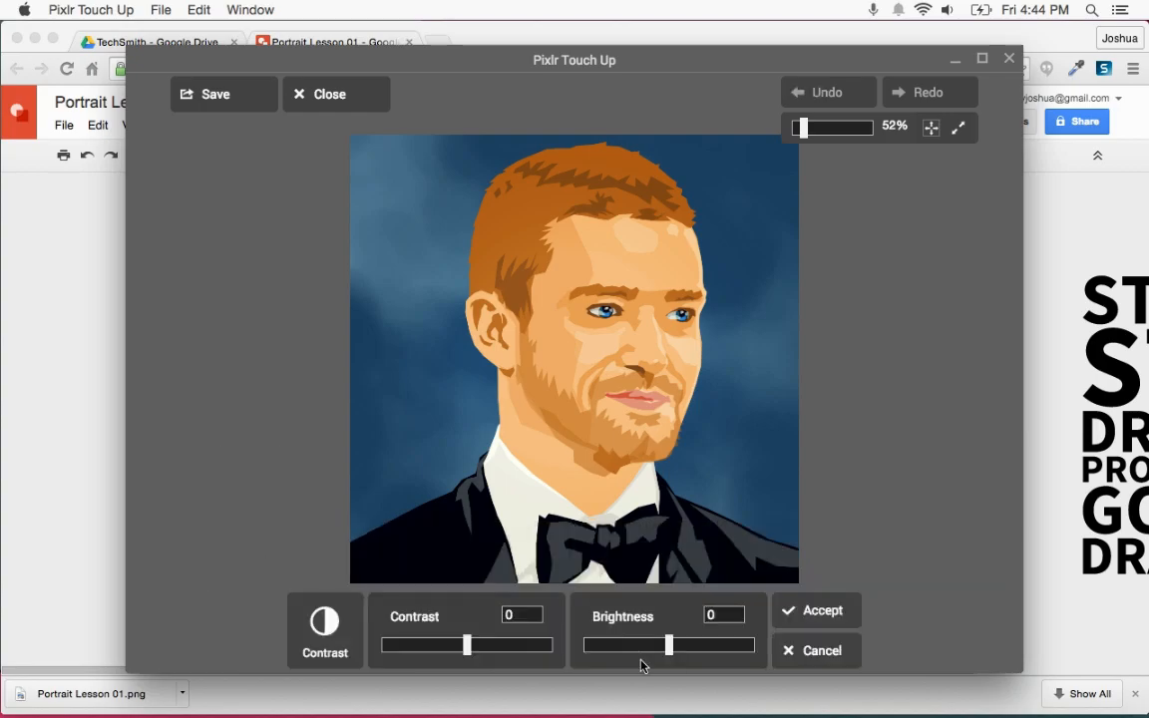
pyautogui.moveTo(469, 646)
pyautogui.mouseDown()
pyautogui.moveTo(488, 648)
pyautogui.moveTo(477, 649)
pyautogui.mouseUp()
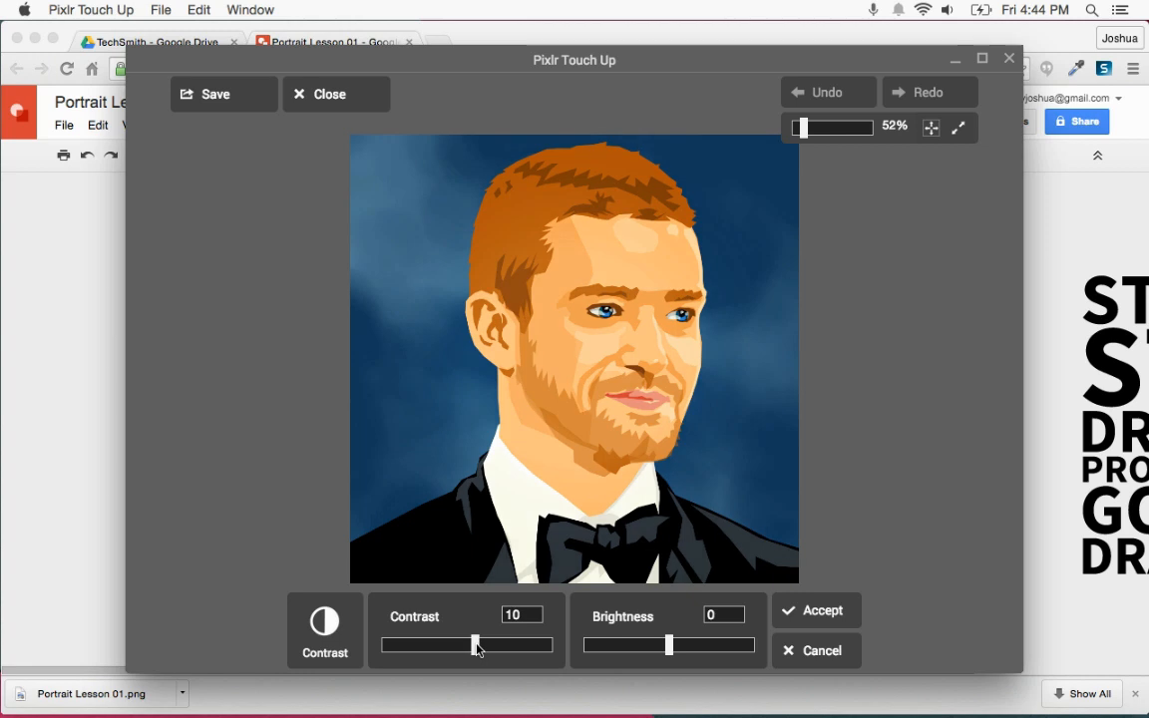
pyautogui.moveTo(668, 647); pyautogui.dragTo(667, 650)
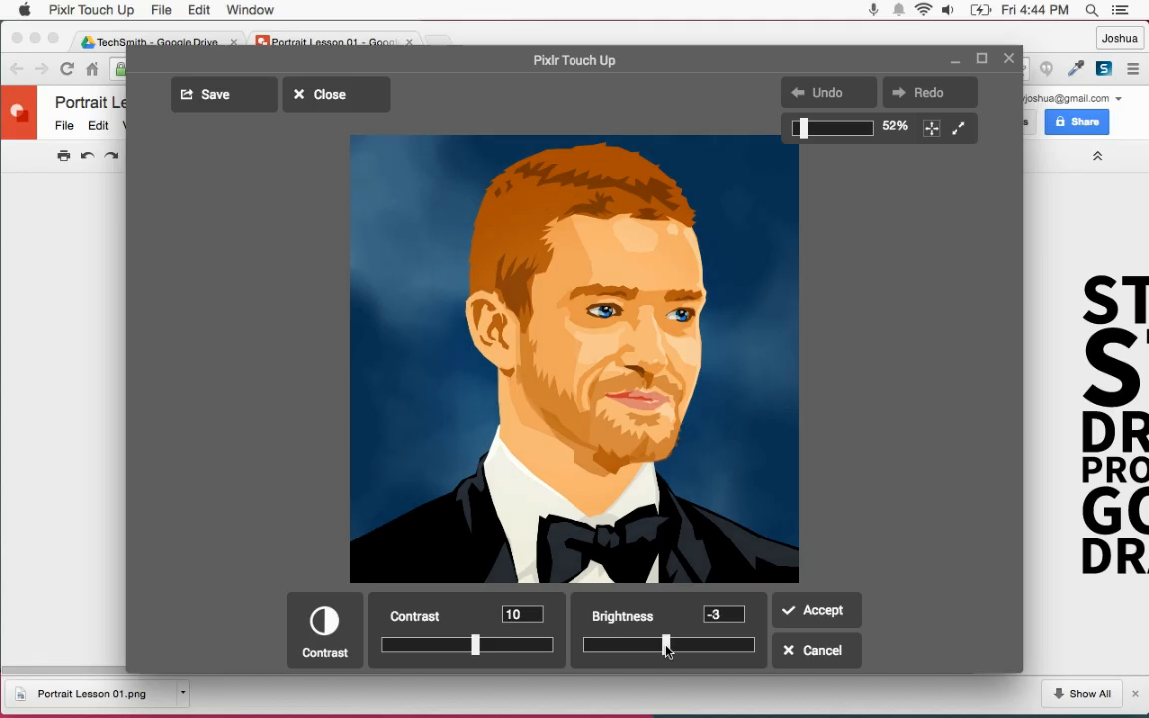
pyautogui.click(816, 610)
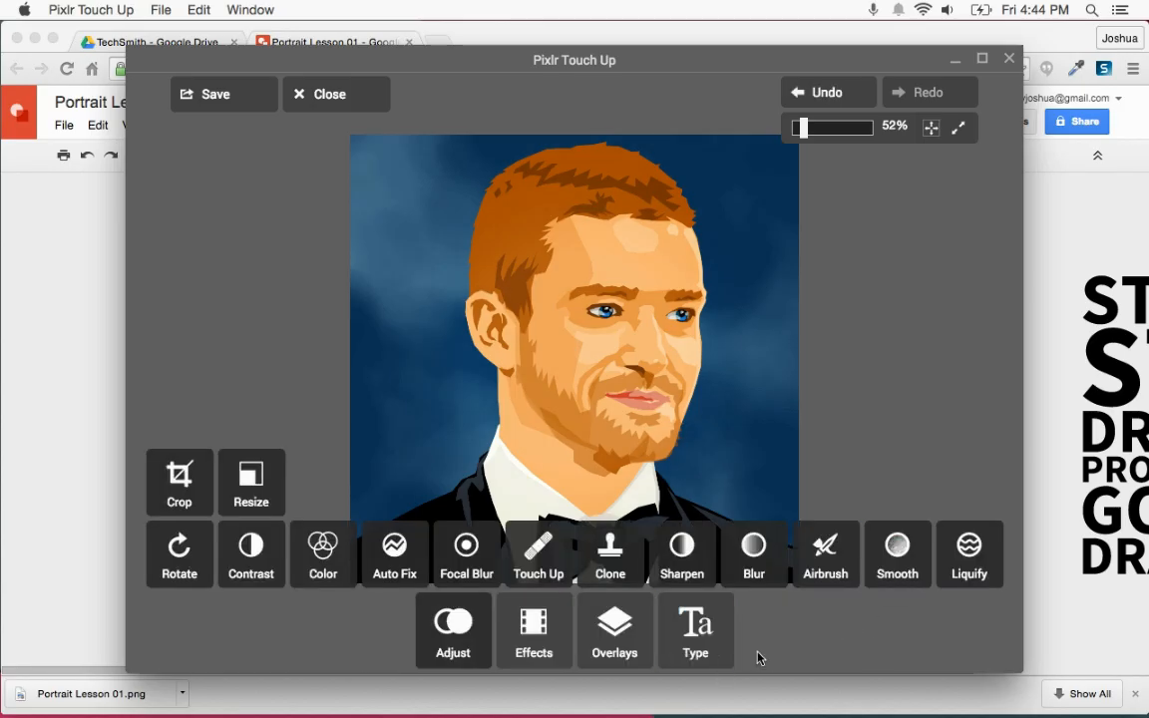
# Add the Local overlay from the Classic group, flip it horizontally and set its amount to 58
pyautogui.click(613, 639)
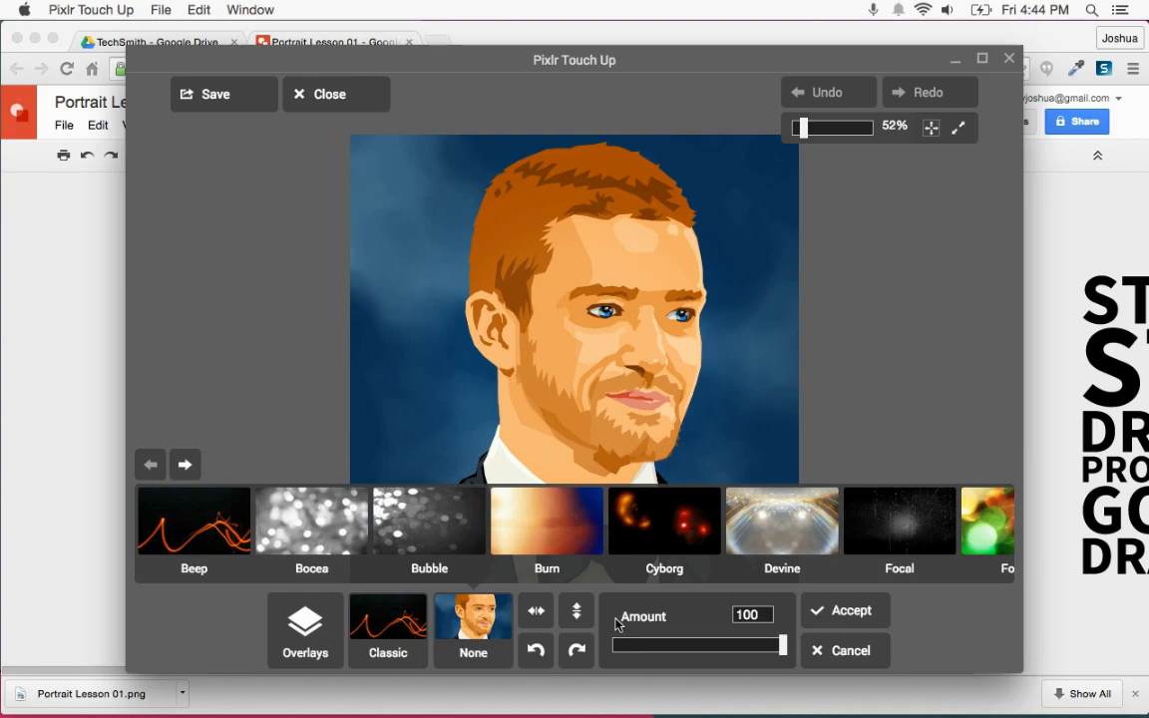
pyautogui.moveTo(893, 548); pyautogui.dragTo(254, 512)
pyautogui.moveTo(826, 524); pyautogui.dragTo(359, 525)
pyautogui.click(563, 534)
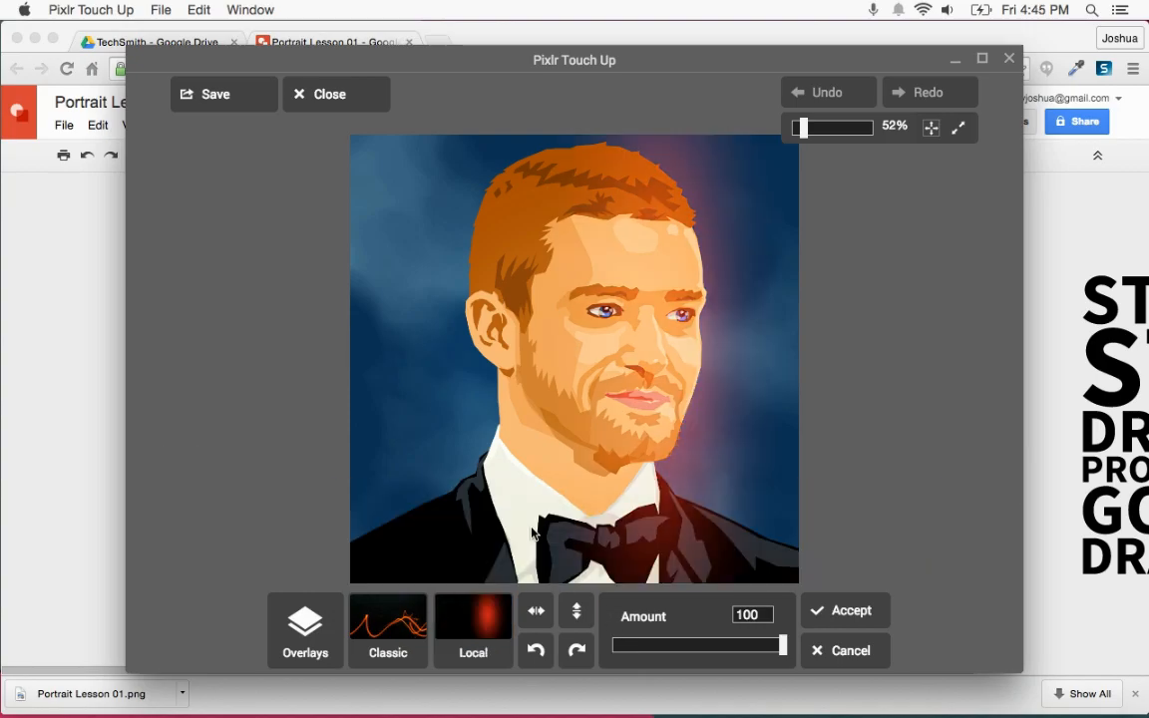
pyautogui.click(536, 610)
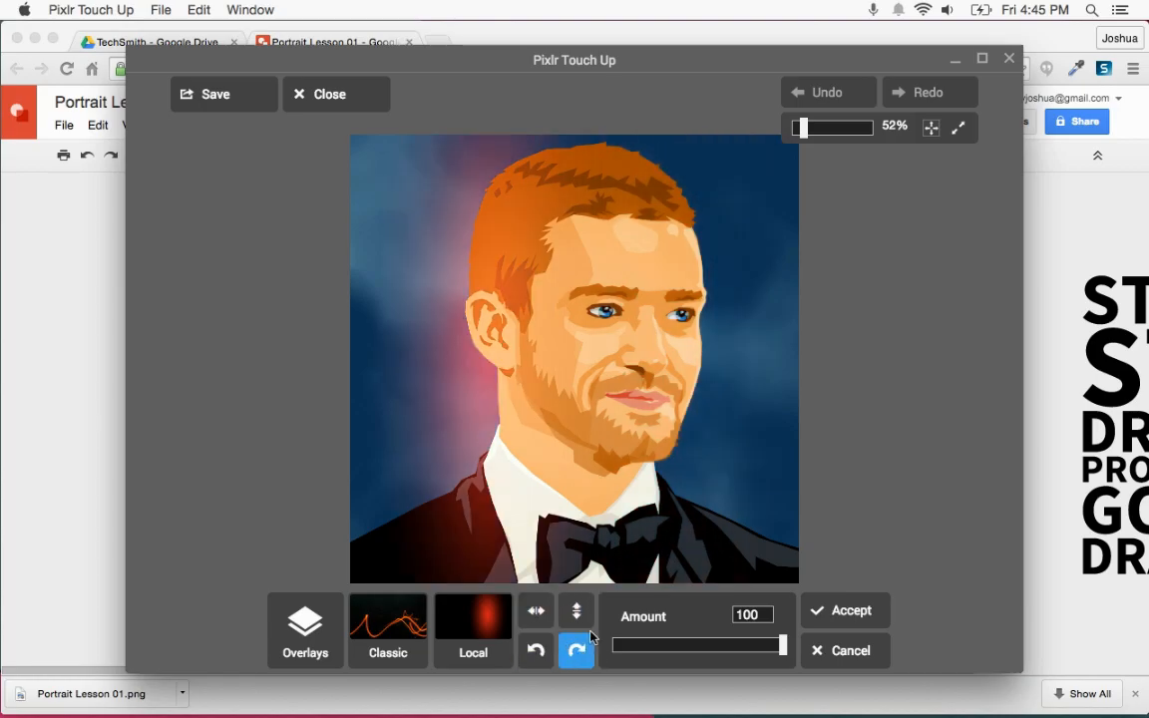
pyautogui.moveTo(781, 646); pyautogui.dragTo(711, 650)
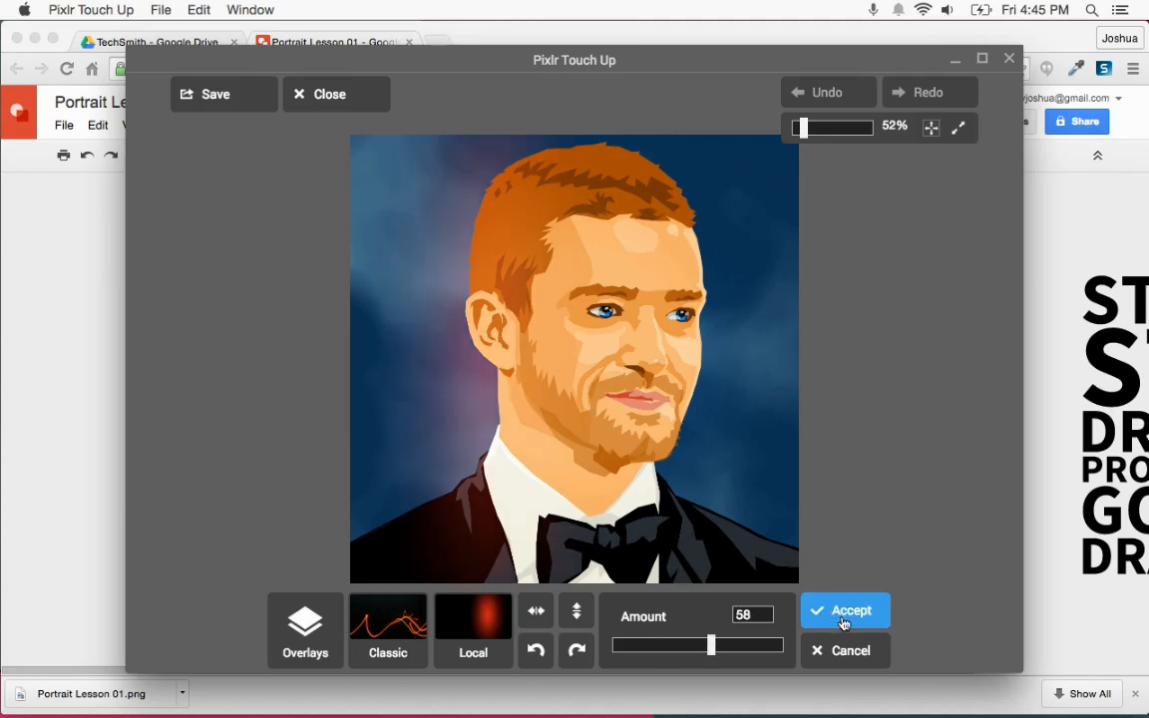
# Try the Bocea overlay from the Classic group in place of Local and rotate it clockwise
pyautogui.click(489, 638)
pyautogui.hscroll(-5, 224, 525)
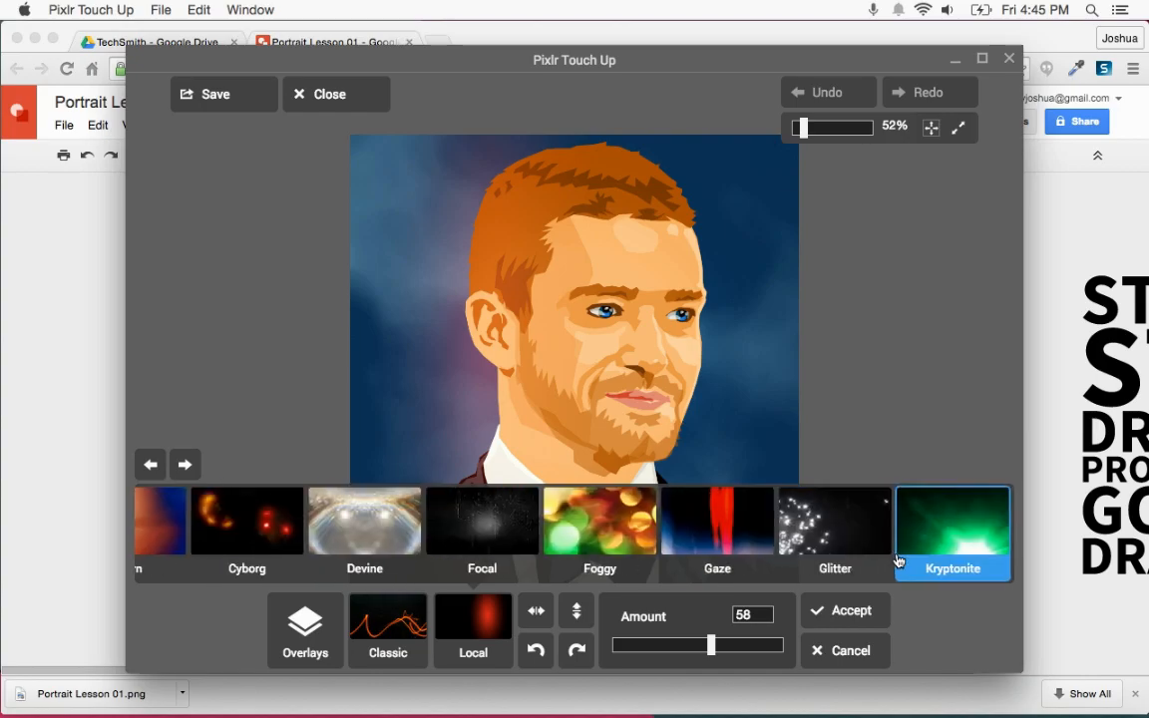
pyautogui.hscroll(-6, 502, 556)
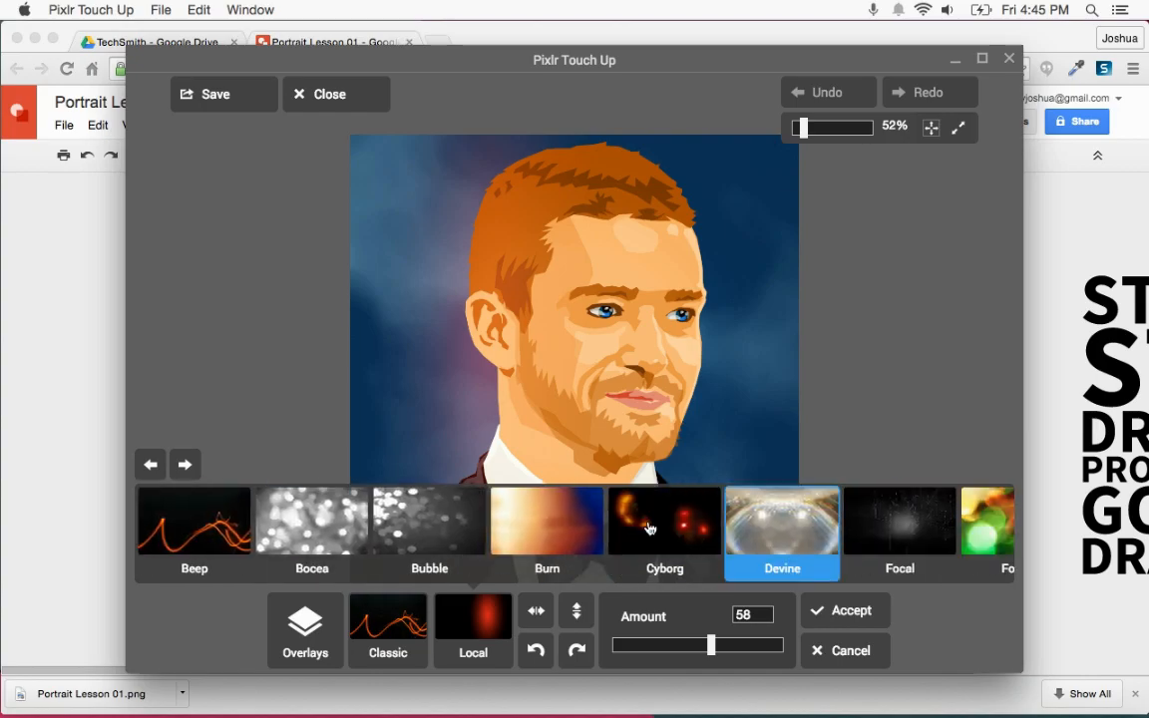
pyautogui.click(342, 530)
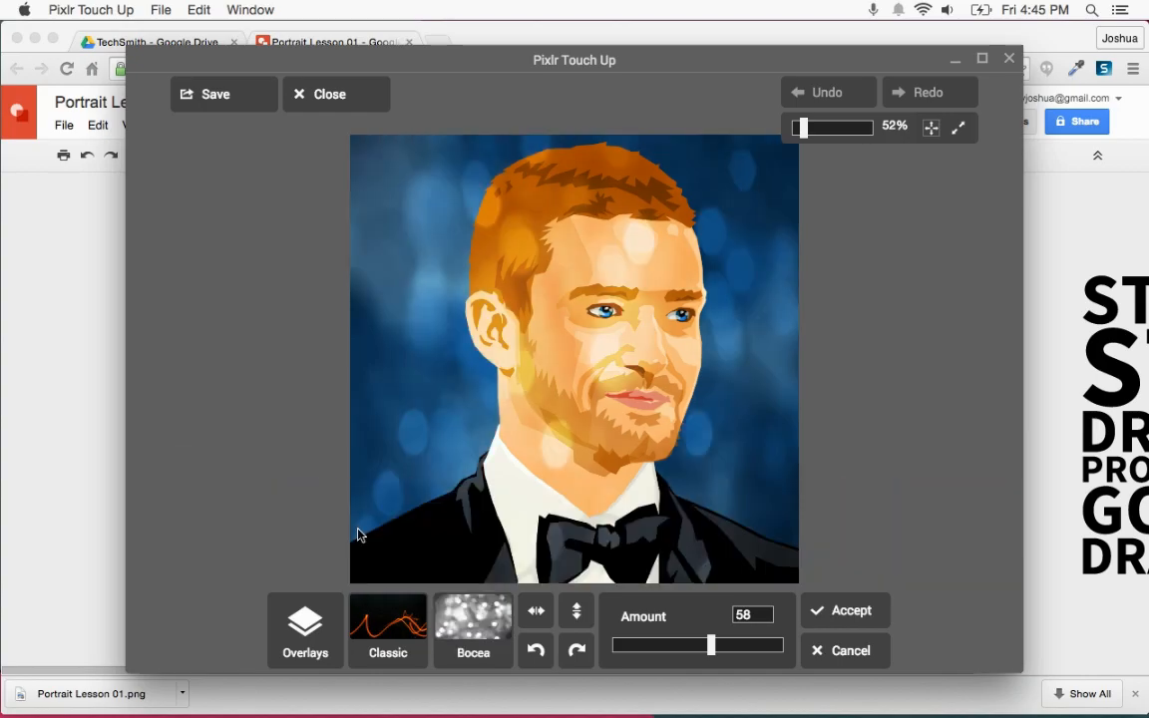
pyautogui.click(580, 652)
# Try the Bubble overlay with an amount of 20 and rotate it clockwise
pyautogui.click(473, 623)
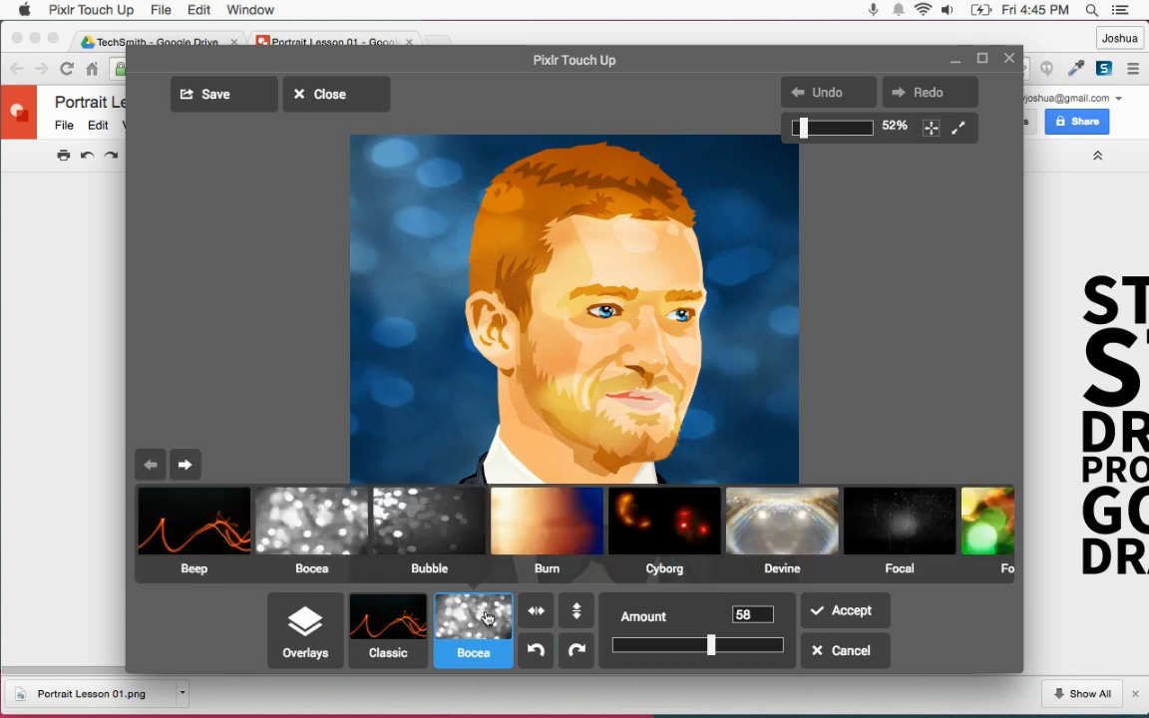
pyautogui.click(418, 540)
pyautogui.moveTo(711, 646); pyautogui.dragTo(646, 648)
pyautogui.click(576, 651)
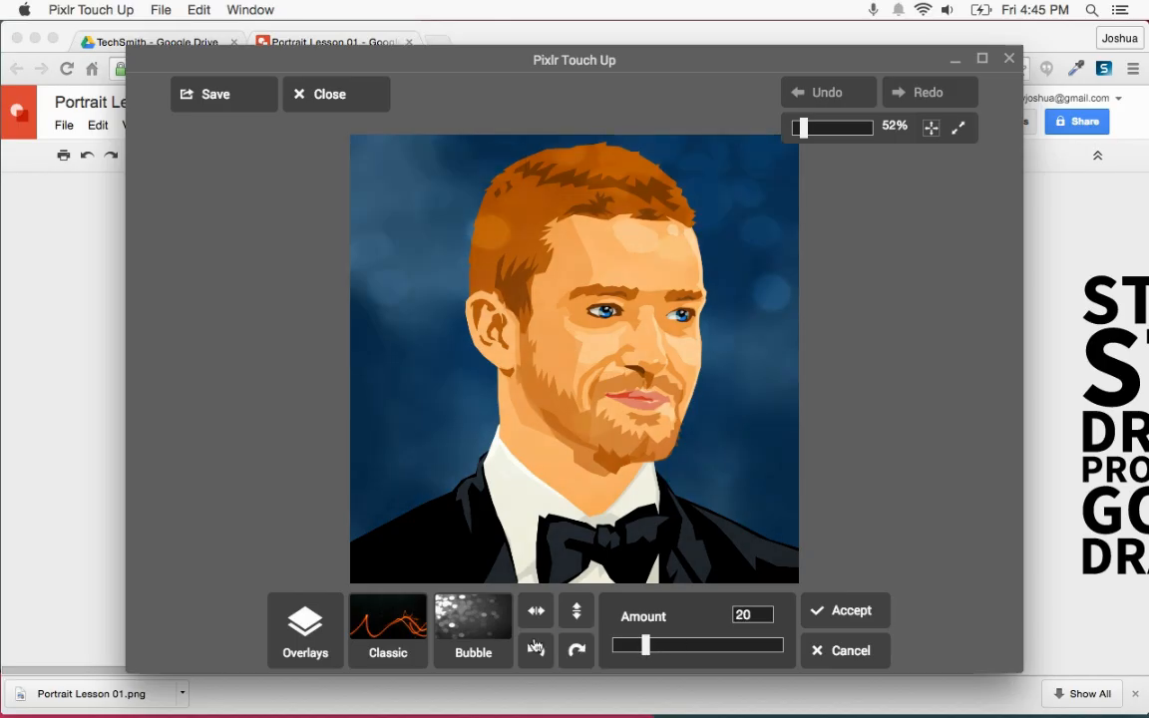
# Switch to the Foggy overlay, set its amount to 45 and rotate it clockwise through its different orientations
pyautogui.click(472, 626)
pyautogui.click(989, 526)
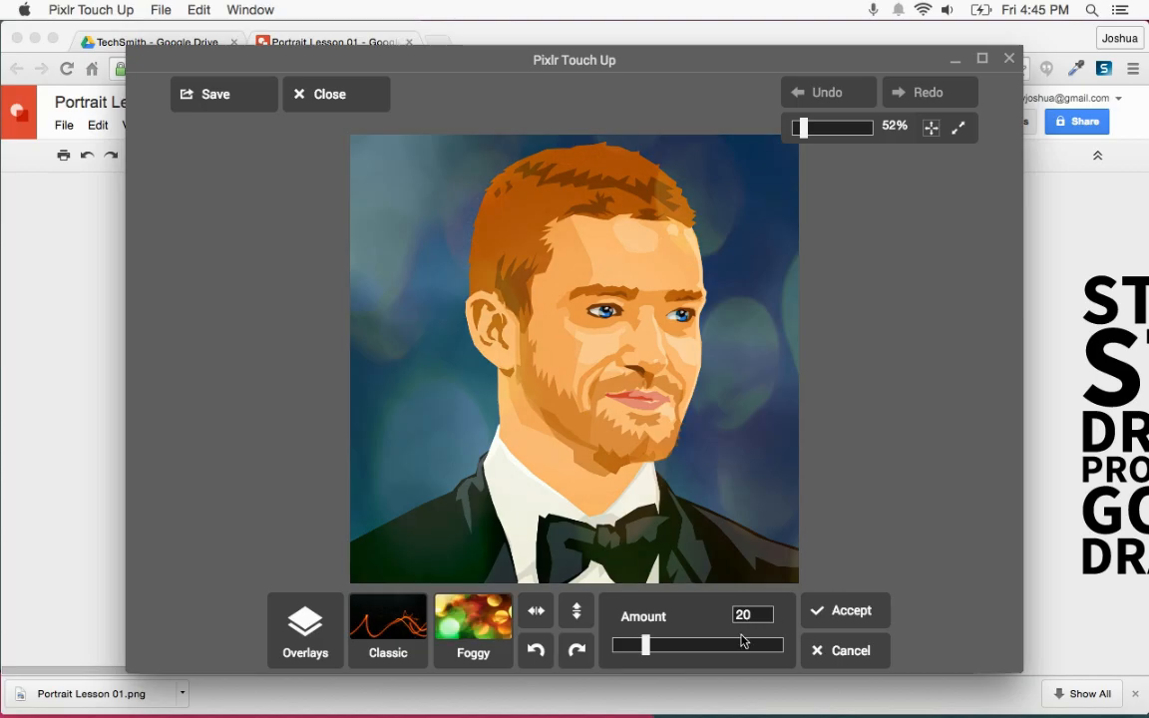
pyautogui.moveTo(646, 646); pyautogui.dragTo(688, 647)
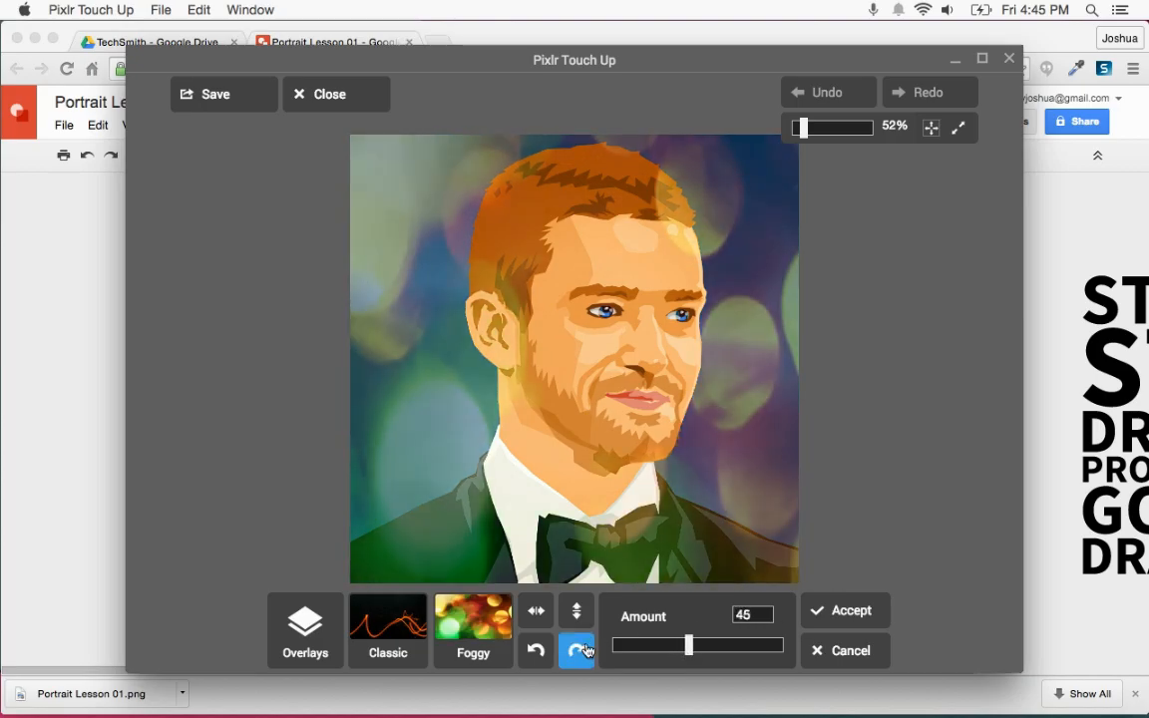
pyautogui.click(580, 651)
pyautogui.click(581, 652)
pyautogui.click(581, 651)
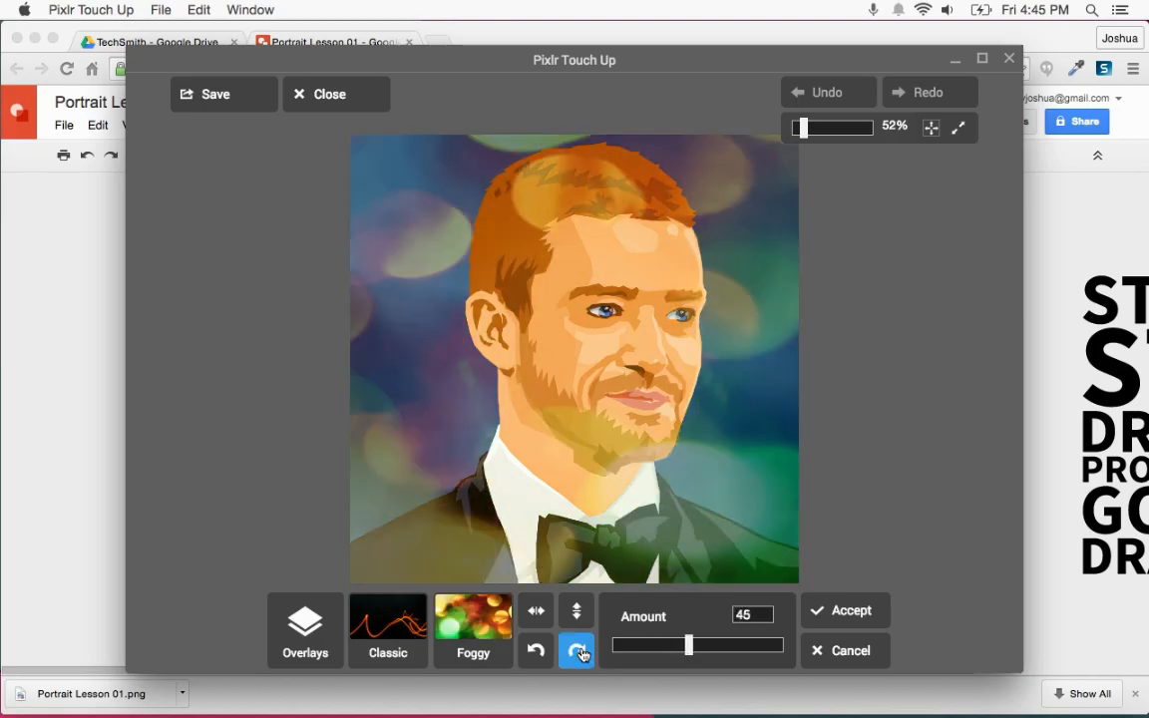
pyautogui.click(580, 652)
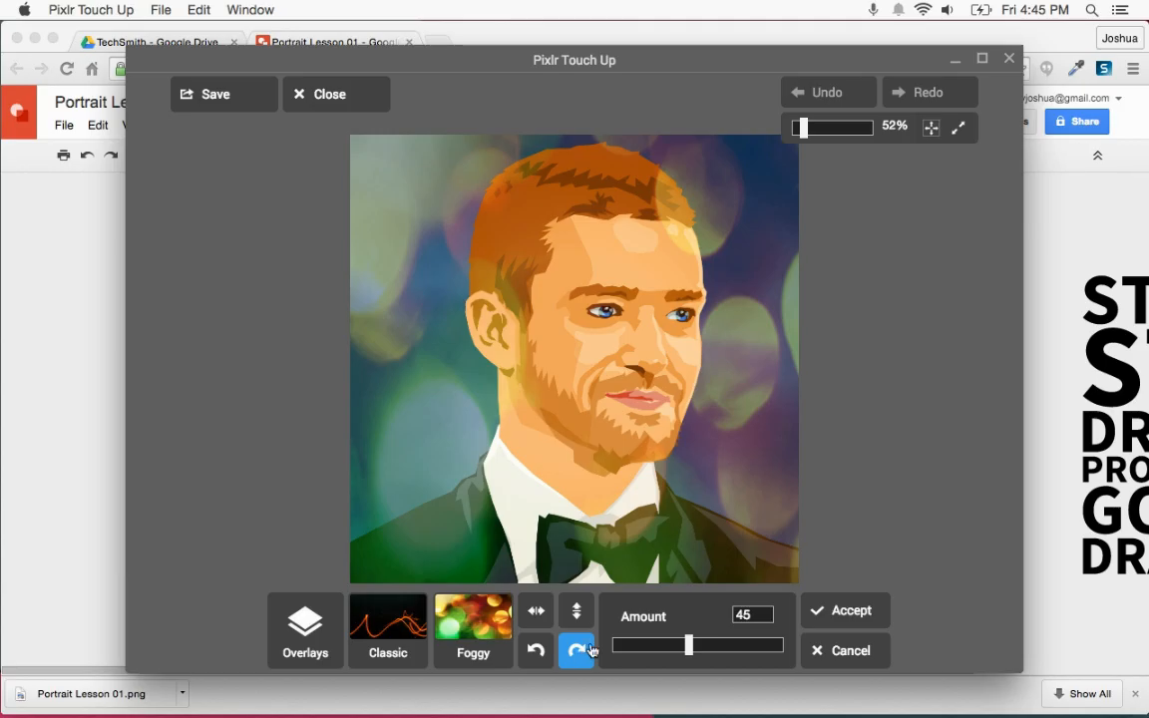
# Flip the Foggy overlay vertically, reduce its amount to 12 and accept it
pyautogui.moveTo(688, 646); pyautogui.dragTo(644, 649)
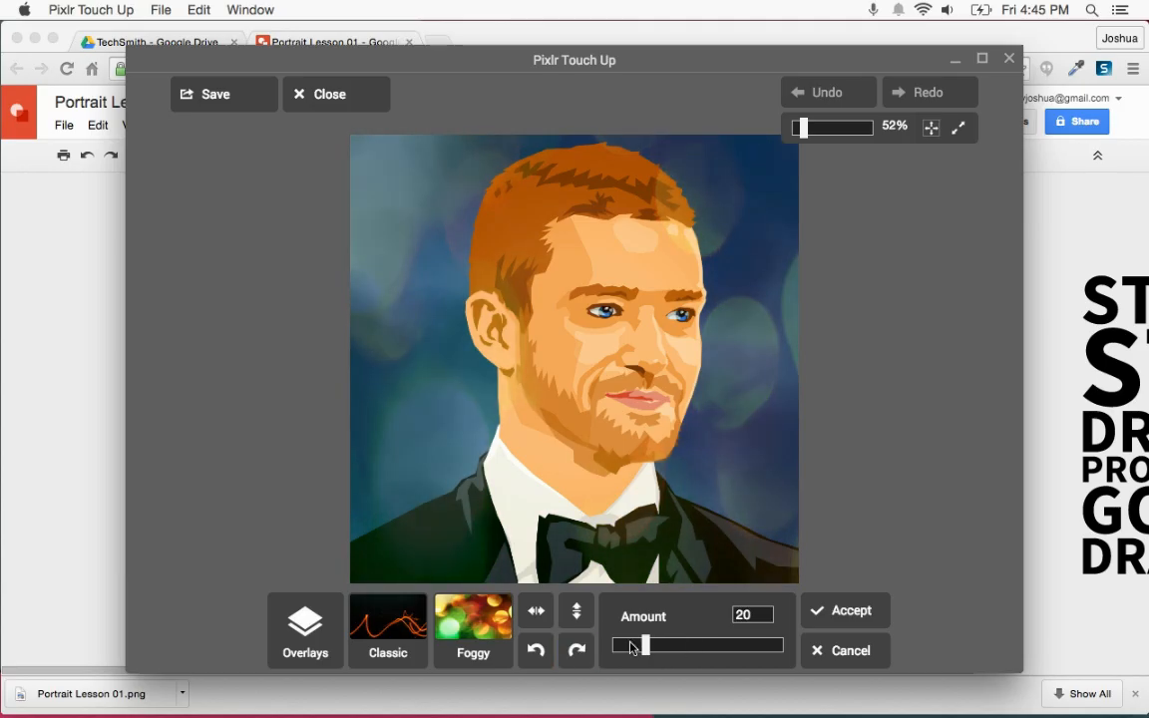
pyautogui.click(573, 622)
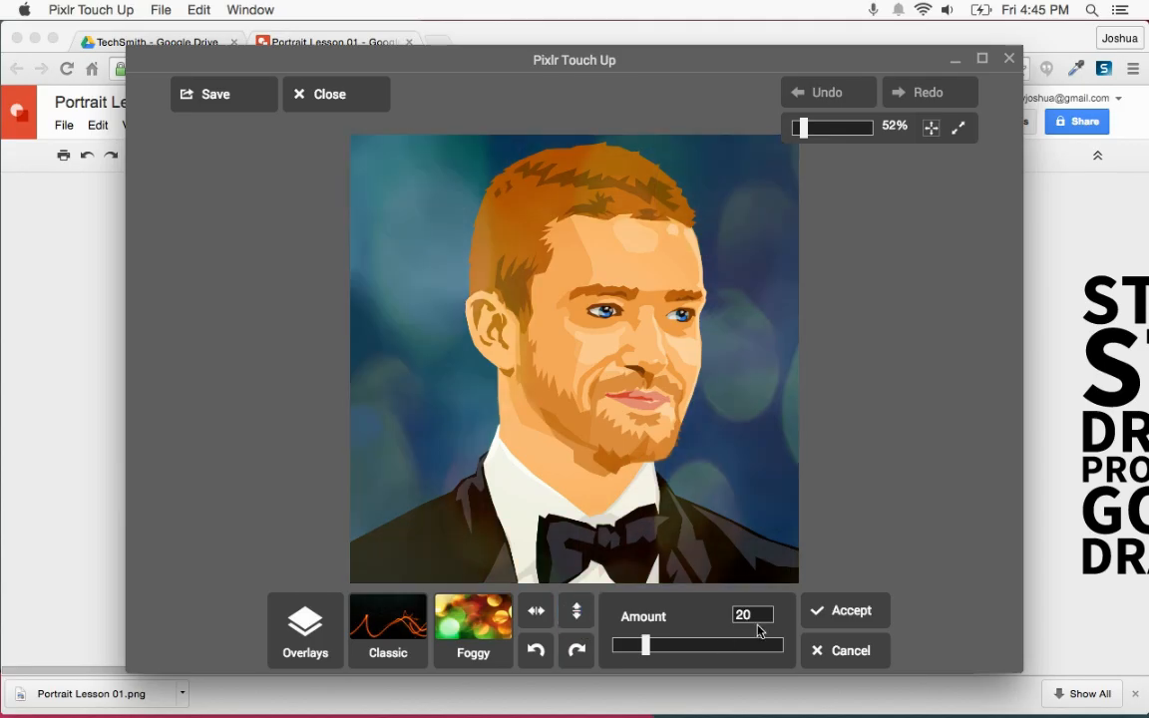
pyautogui.moveTo(646, 650)
pyautogui.mouseDown()
pyautogui.moveTo(577, 653)
pyautogui.moveTo(631, 651)
pyautogui.mouseUp()
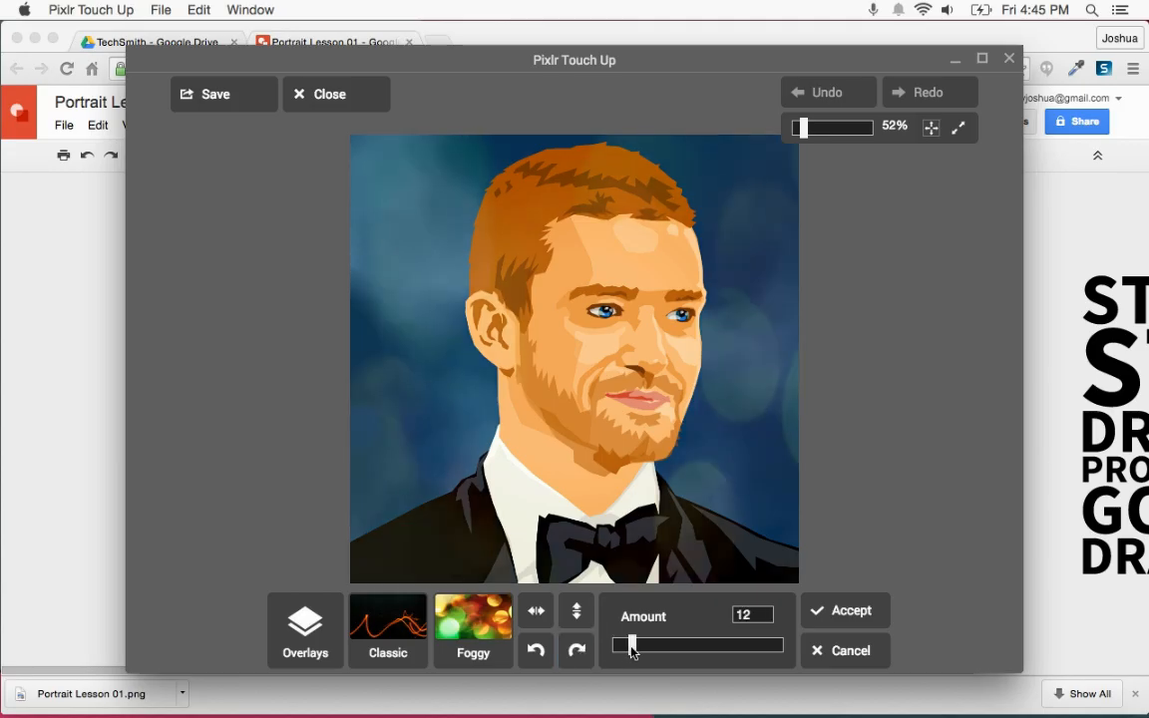
pyautogui.click(869, 616)
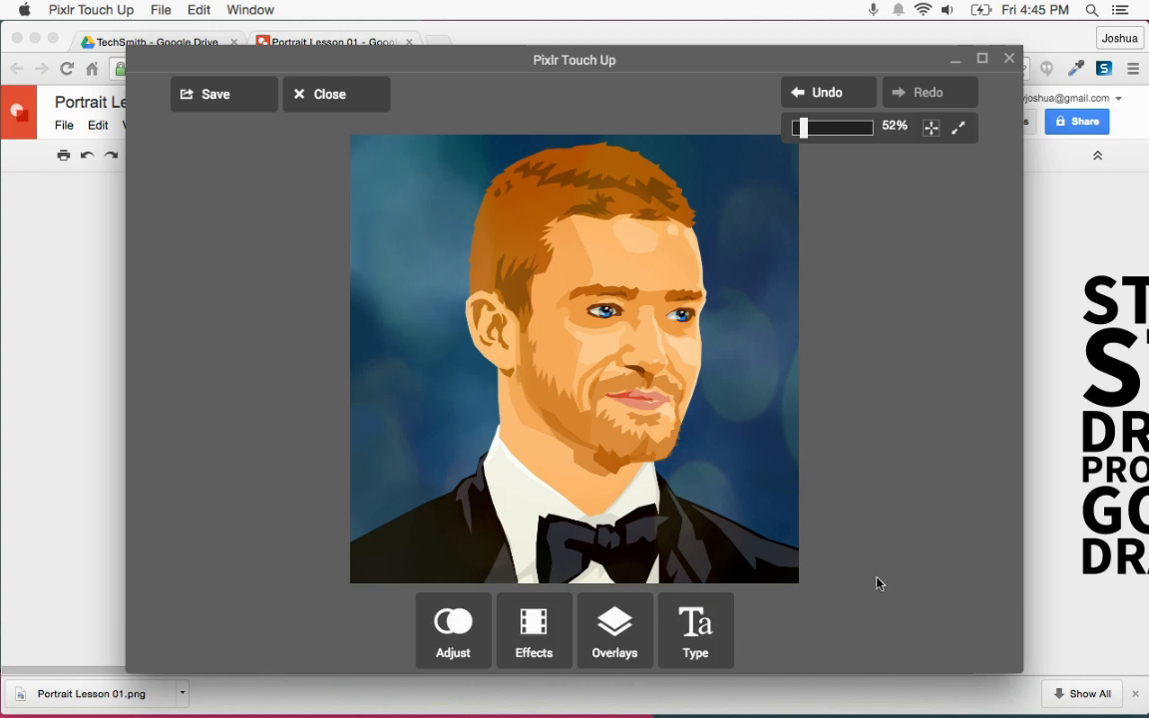
# Save the finished portrait to the computer's Desktop as "Justin Timberlake Filter 01" in JPG format with quality 100
pyautogui.click(240, 104)
pyautogui.moveTo(633, 346); pyautogui.dragTo(716, 347)
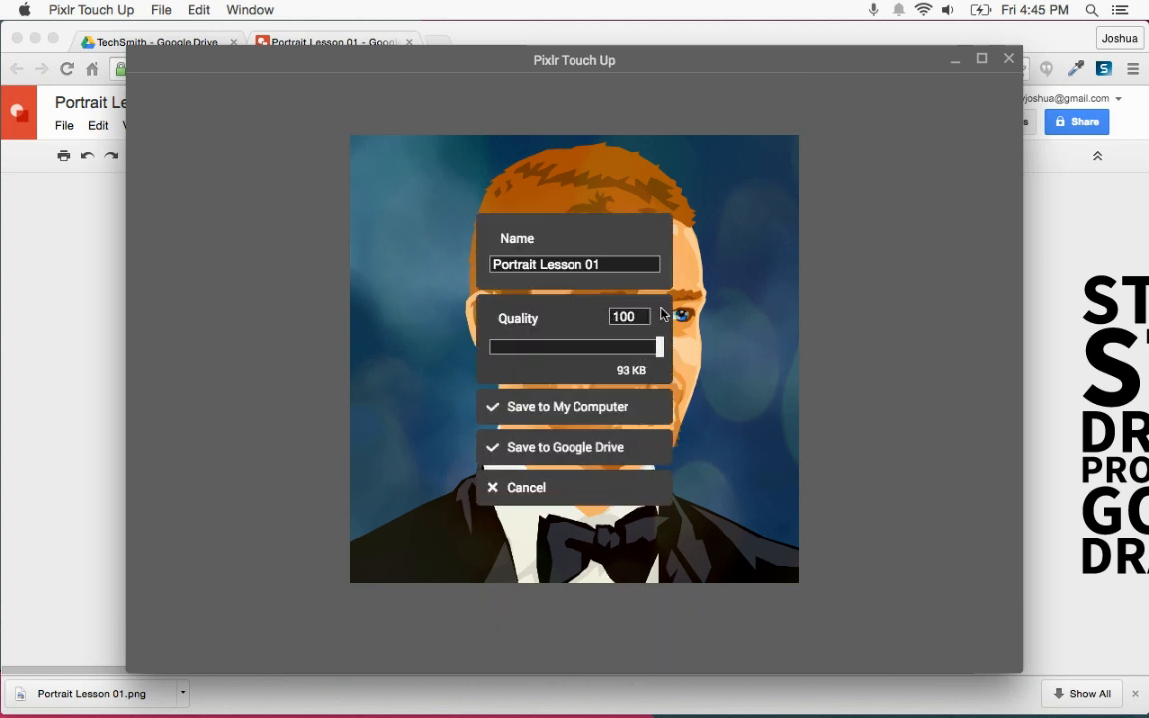
pyautogui.click(634, 263)
pyautogui.press('super+a')
pyautogui.write('Justin Tim')
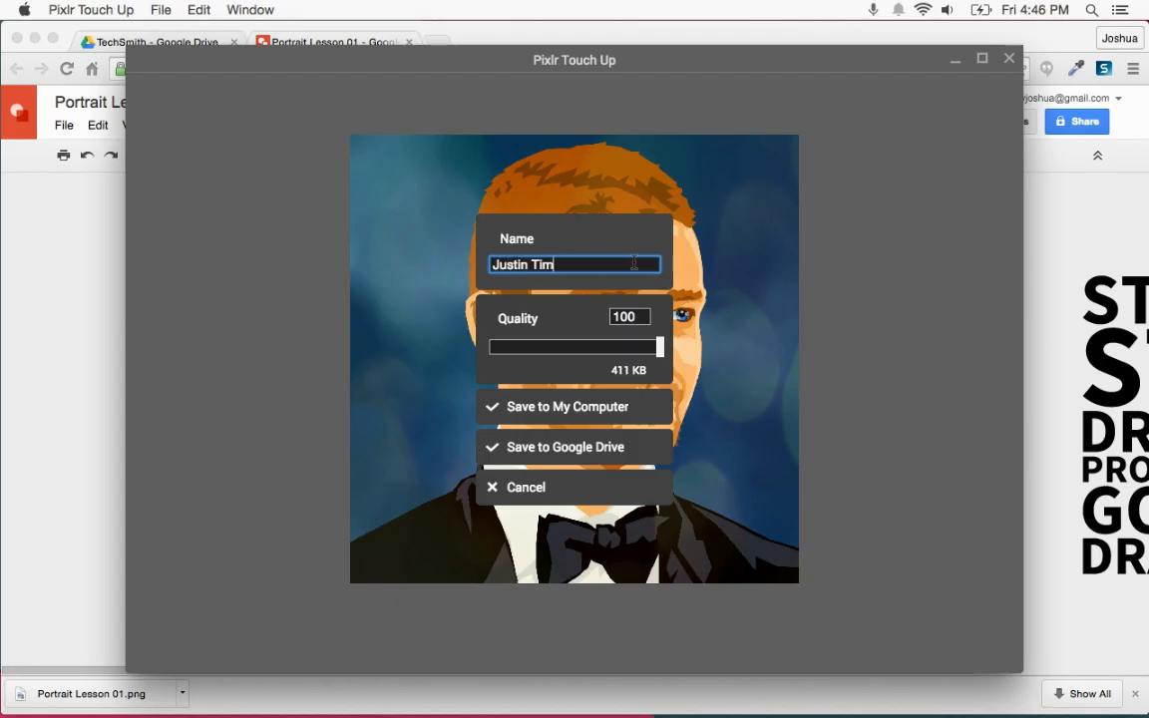
pyautogui.write('berlake ')
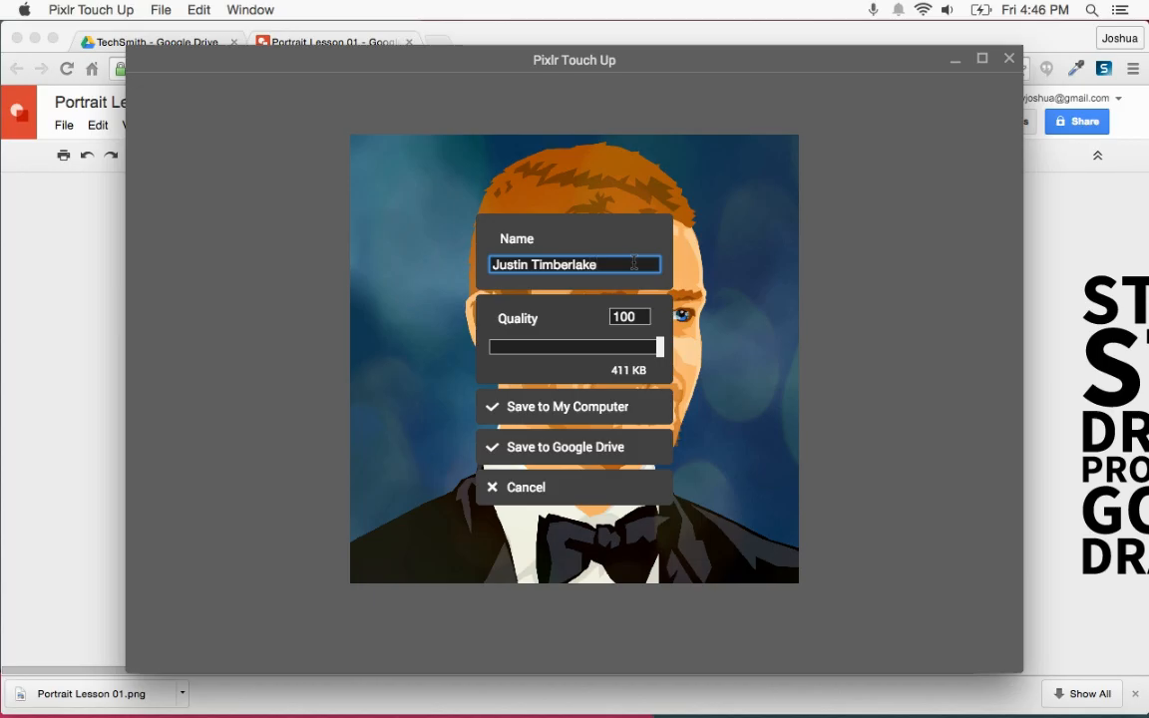
pyautogui.write('Filter 01')
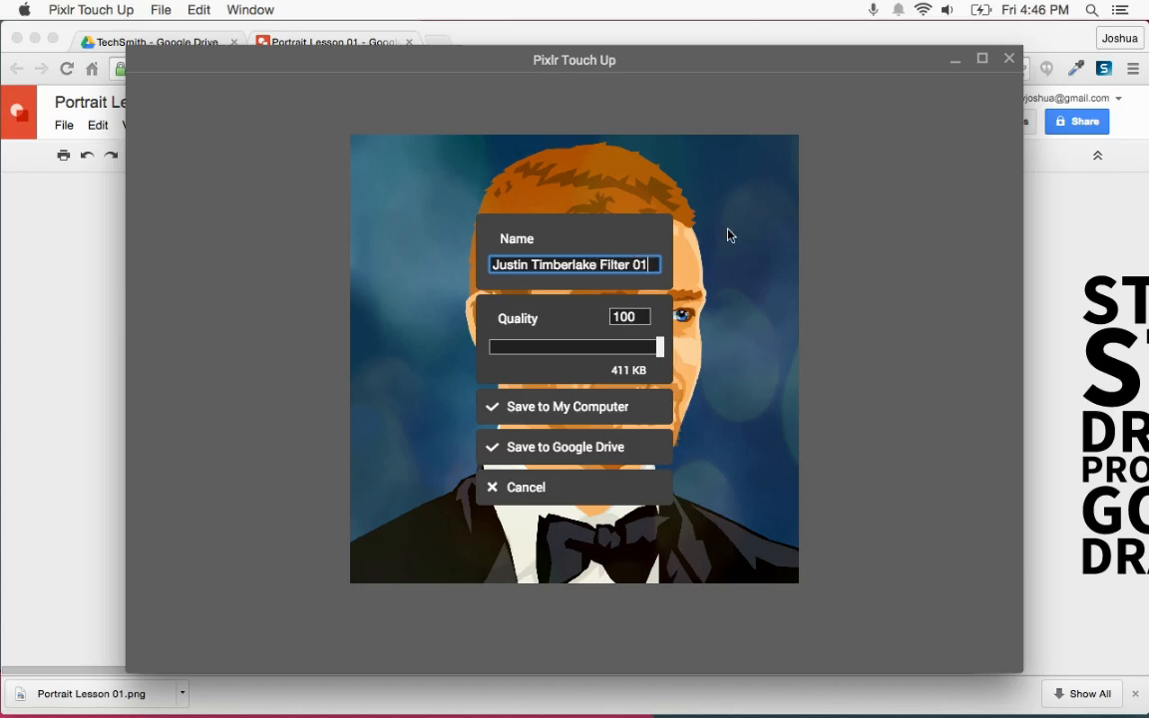
pyautogui.click(590, 406)
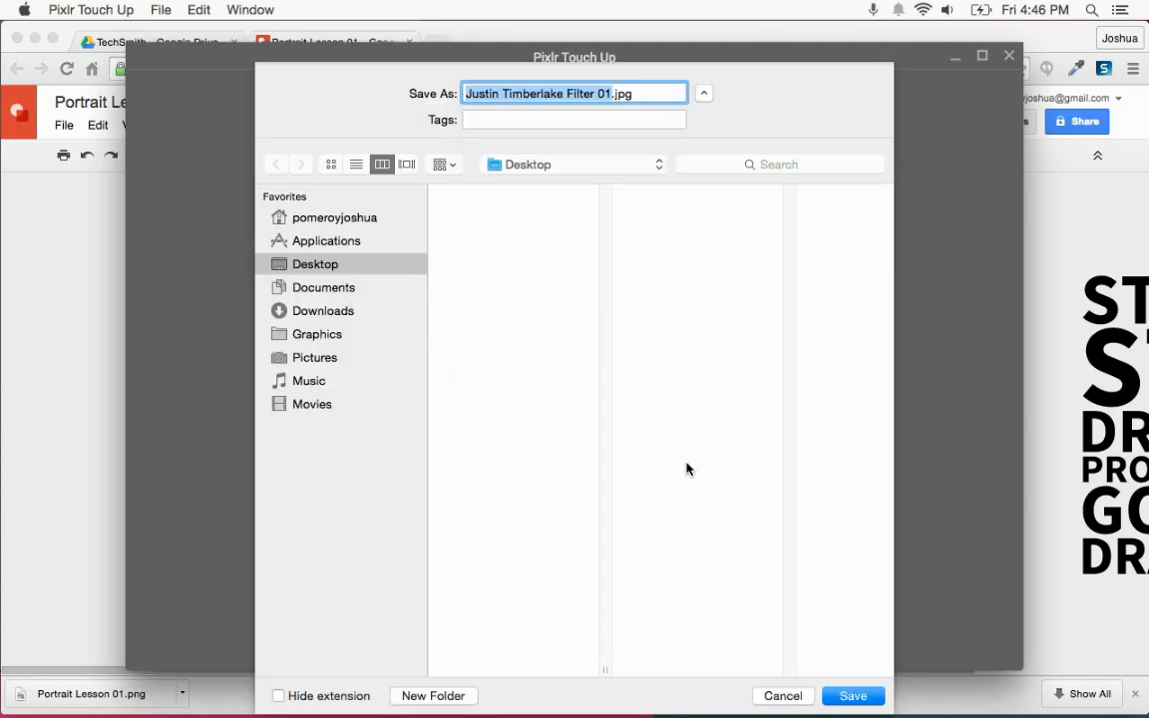
pyautogui.click(858, 695)
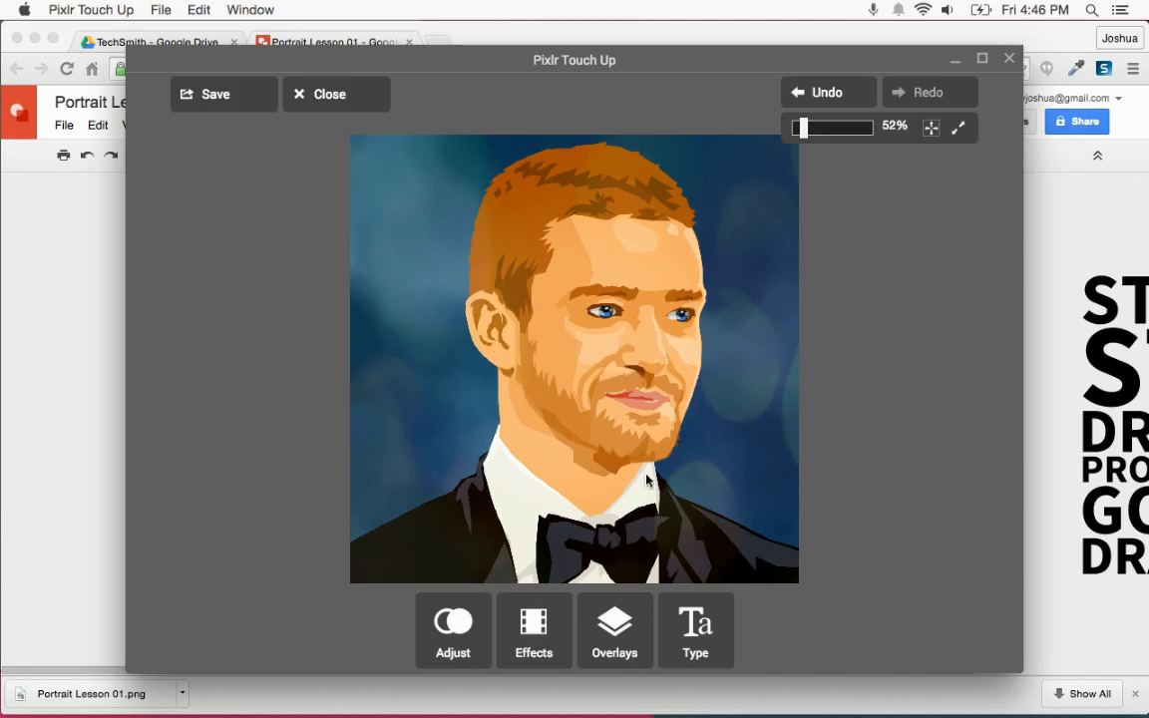
# Close the saved portrait and exit Pixlr Touch Up to return to the drawing in Chrome
pyautogui.click(351, 104)
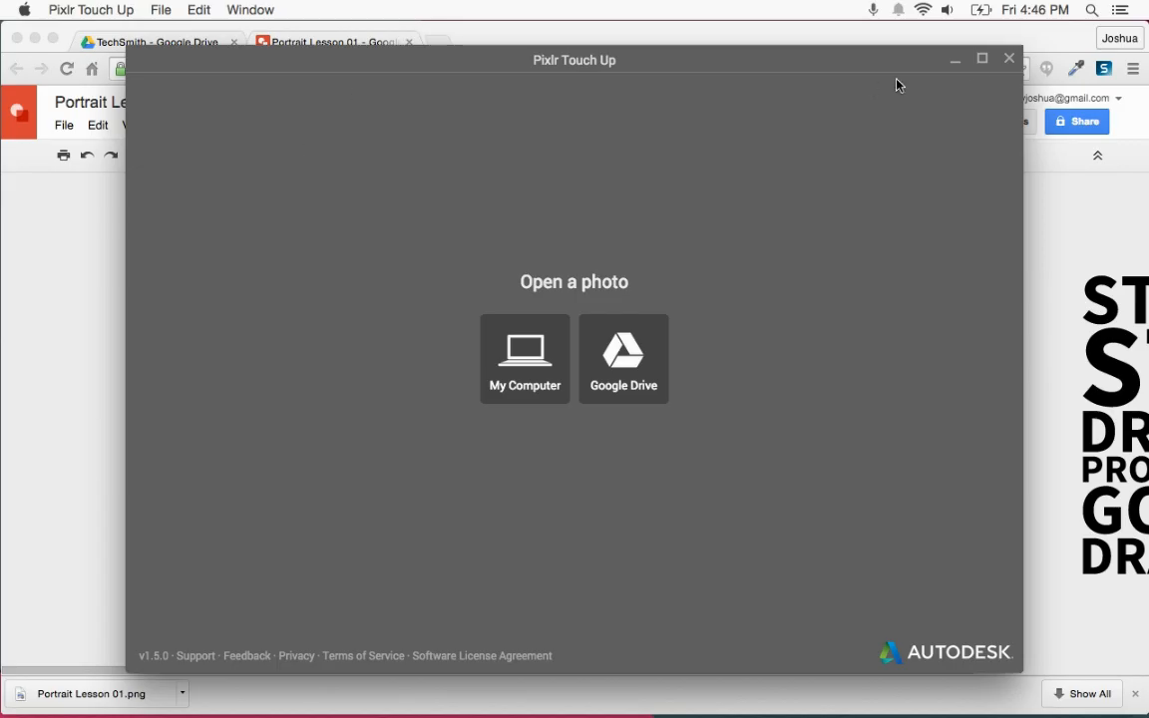
pyautogui.click(1009, 58)
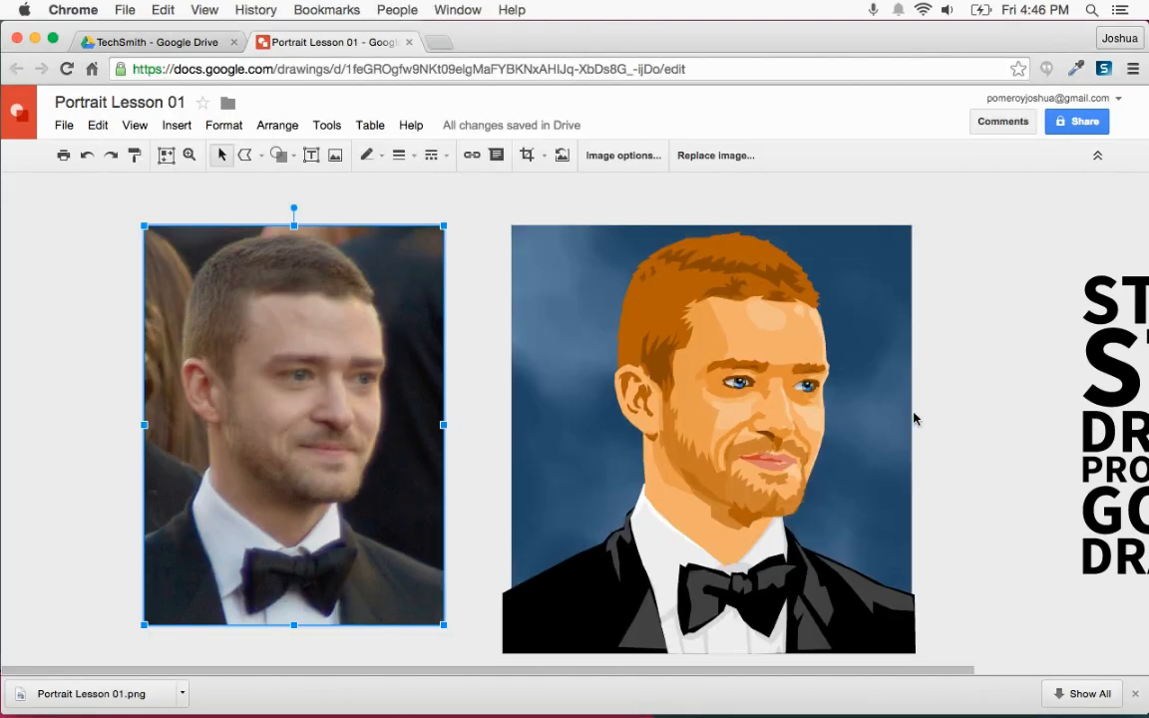
pyautogui.hscroll(5, 920, 423)
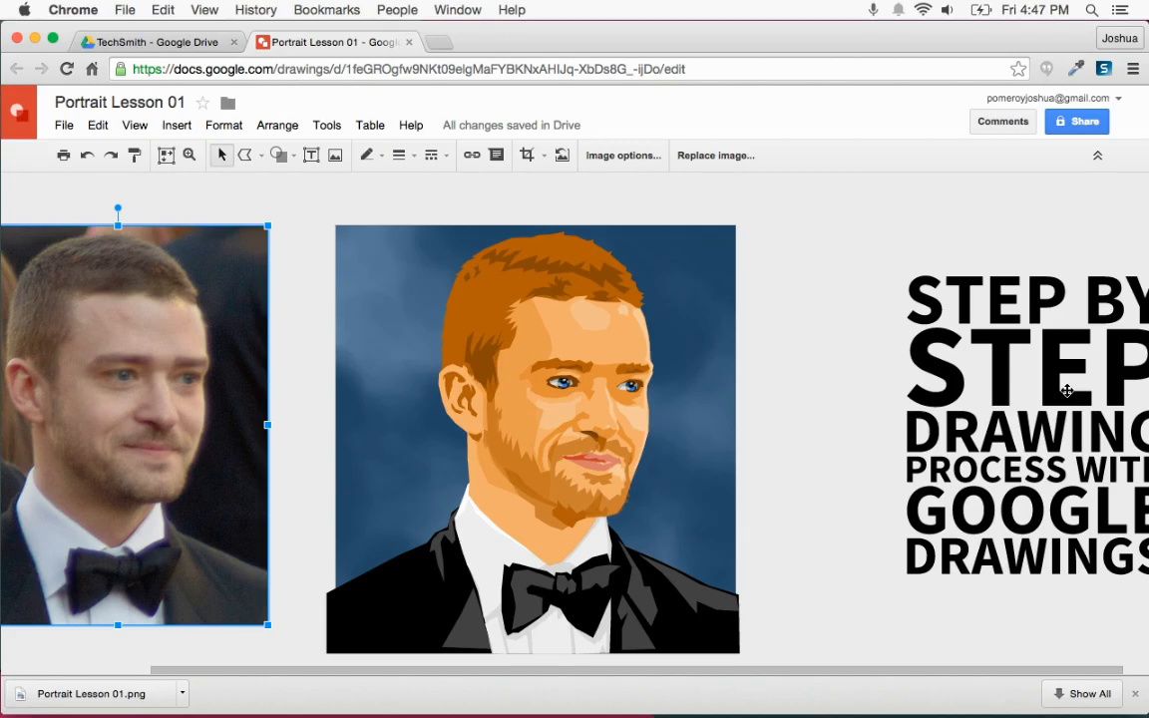
pyautogui.click(1103, 69)
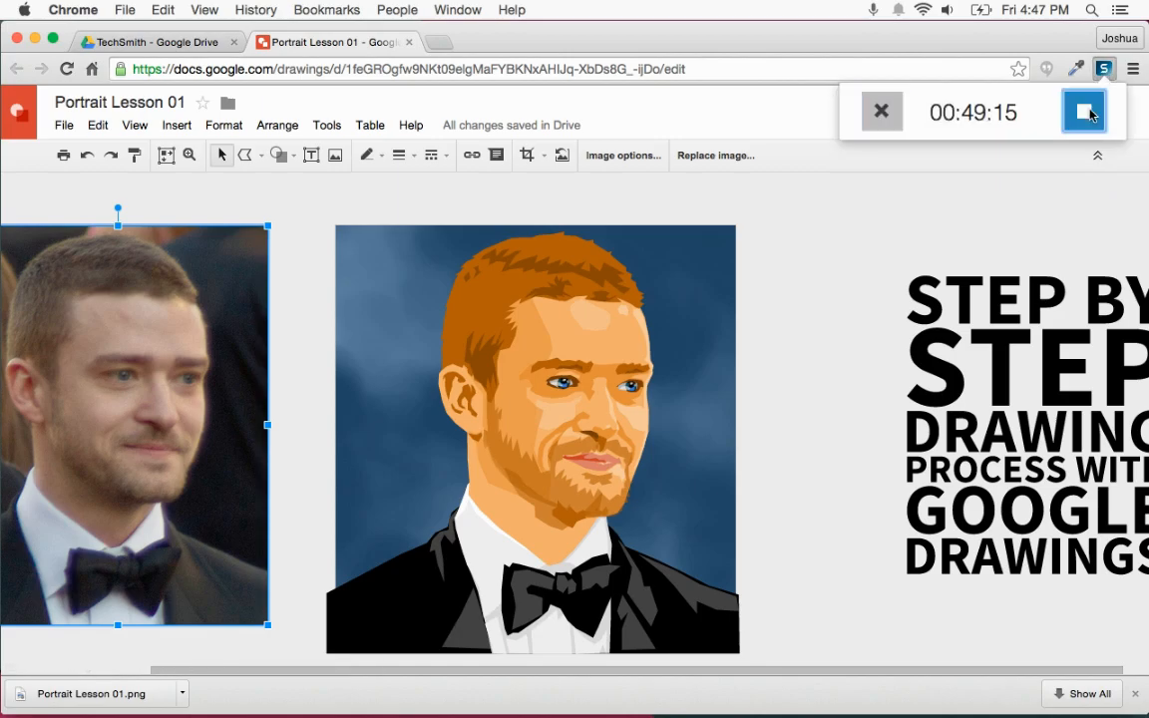